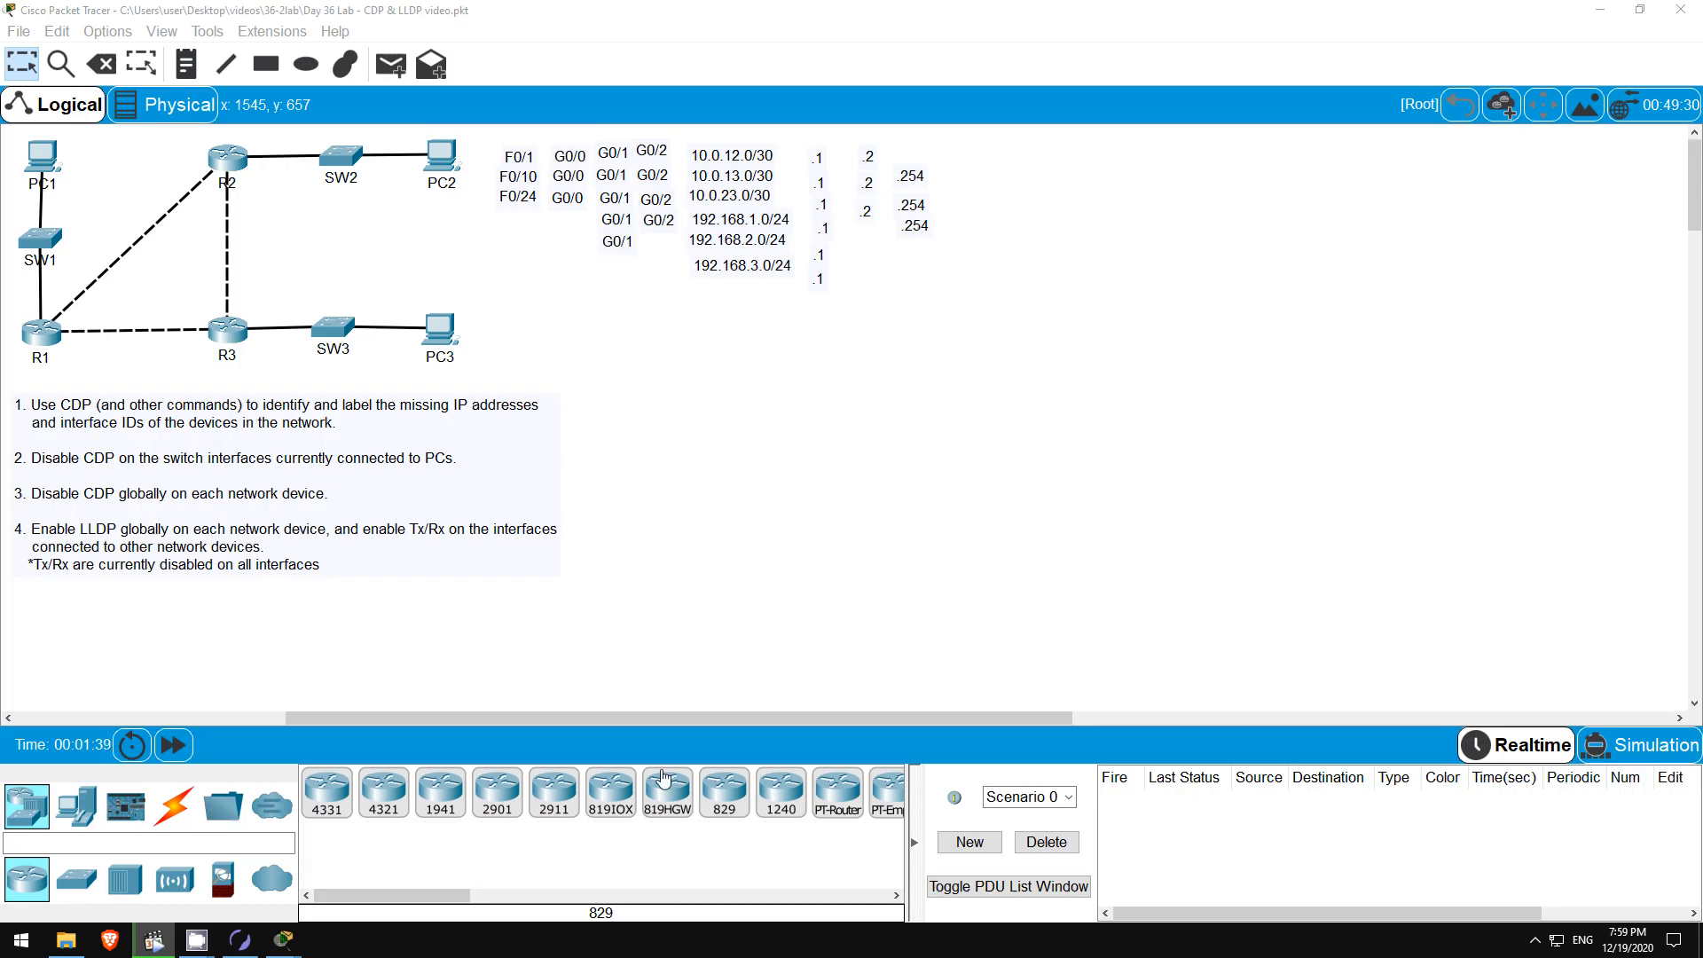
# Switch to Boson NetSim and preview sample CCNA 200-301 labs under Network Fundamentals and Network Access, from Switch and Workstation Configuration to Layer 3 EtherChannel.
pyautogui.click(241, 940)
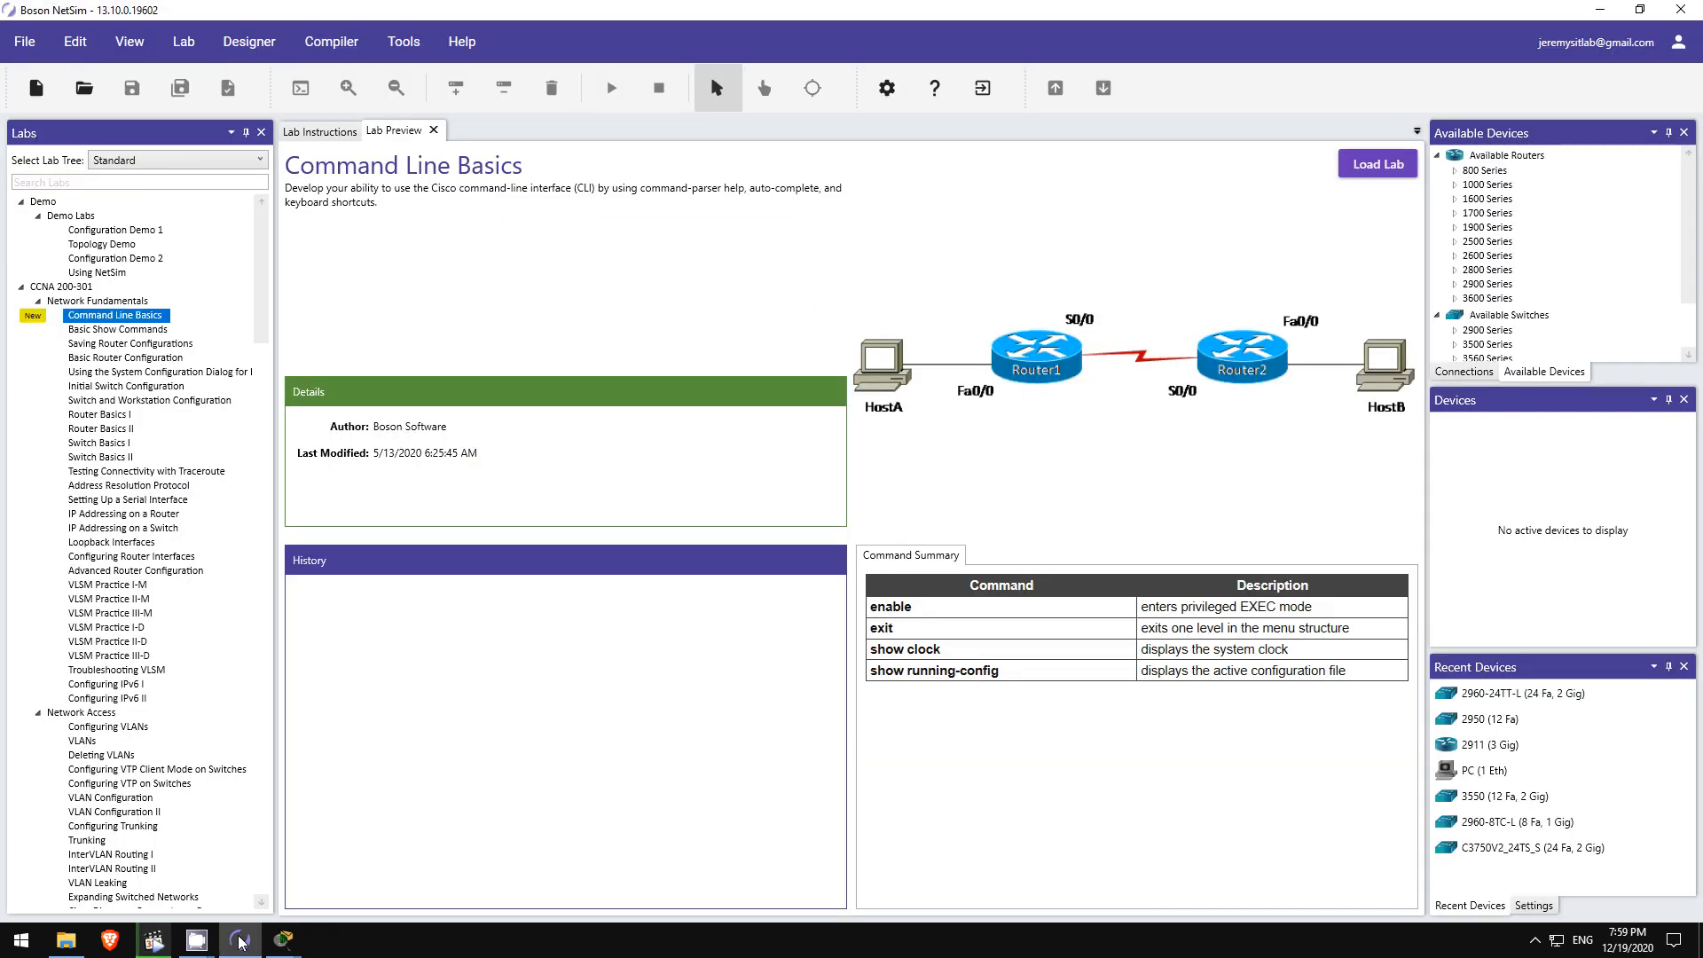
pyautogui.click(177, 401)
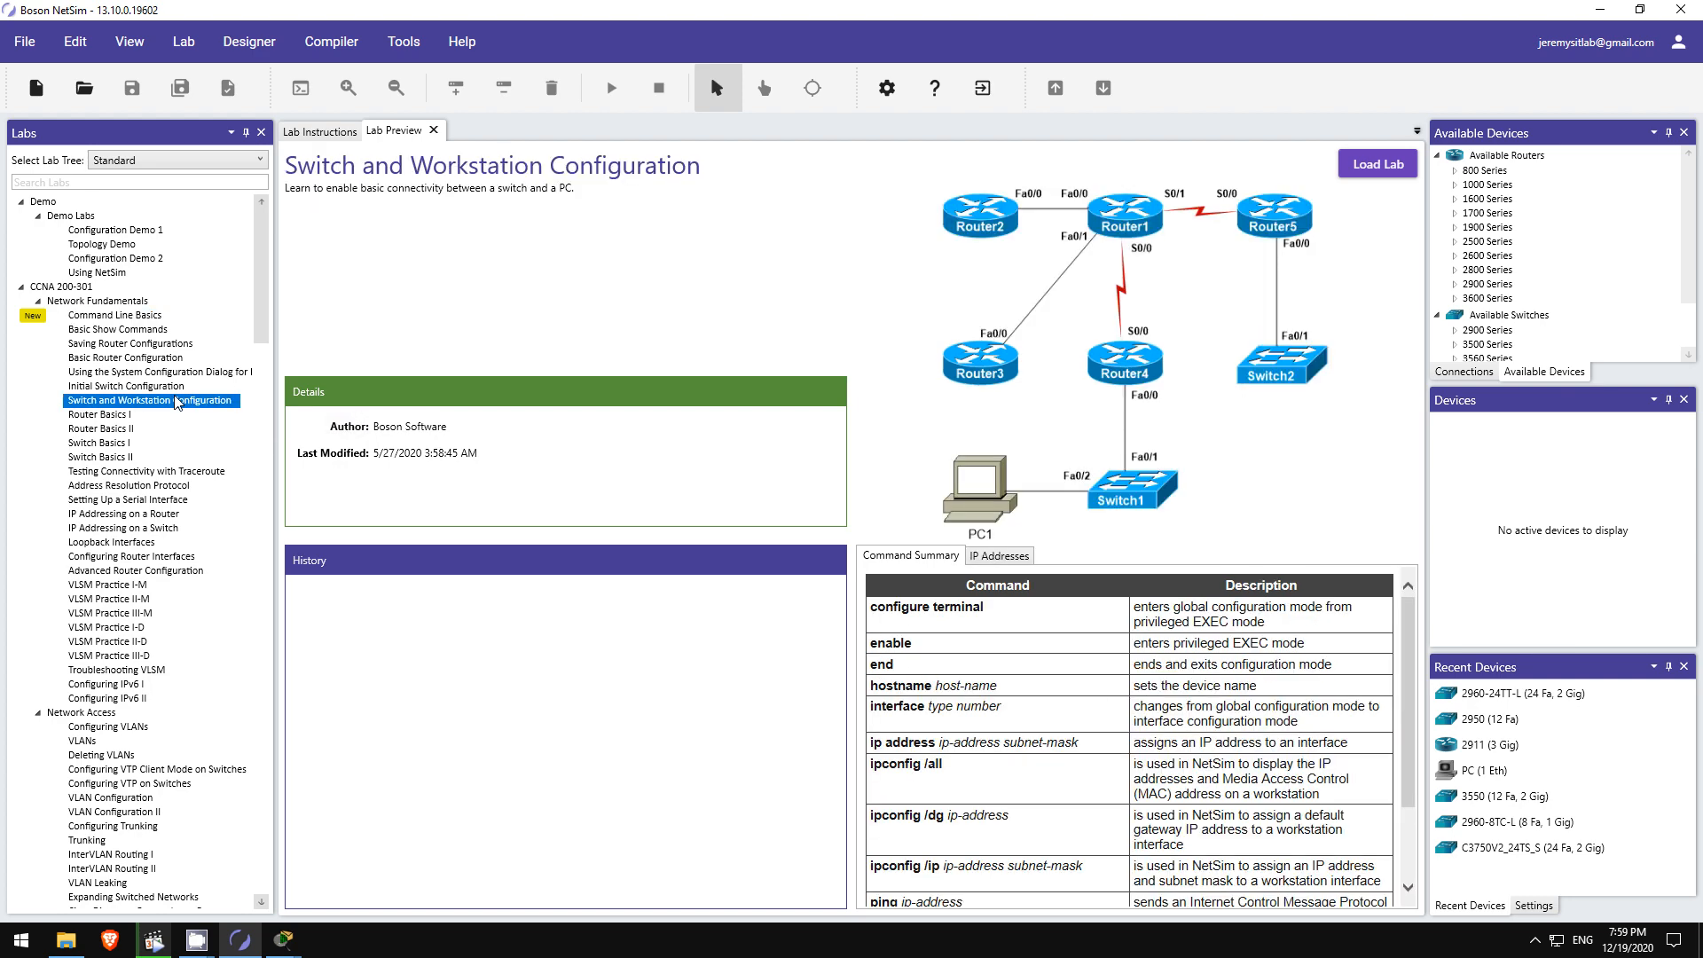
pyautogui.click(147, 488)
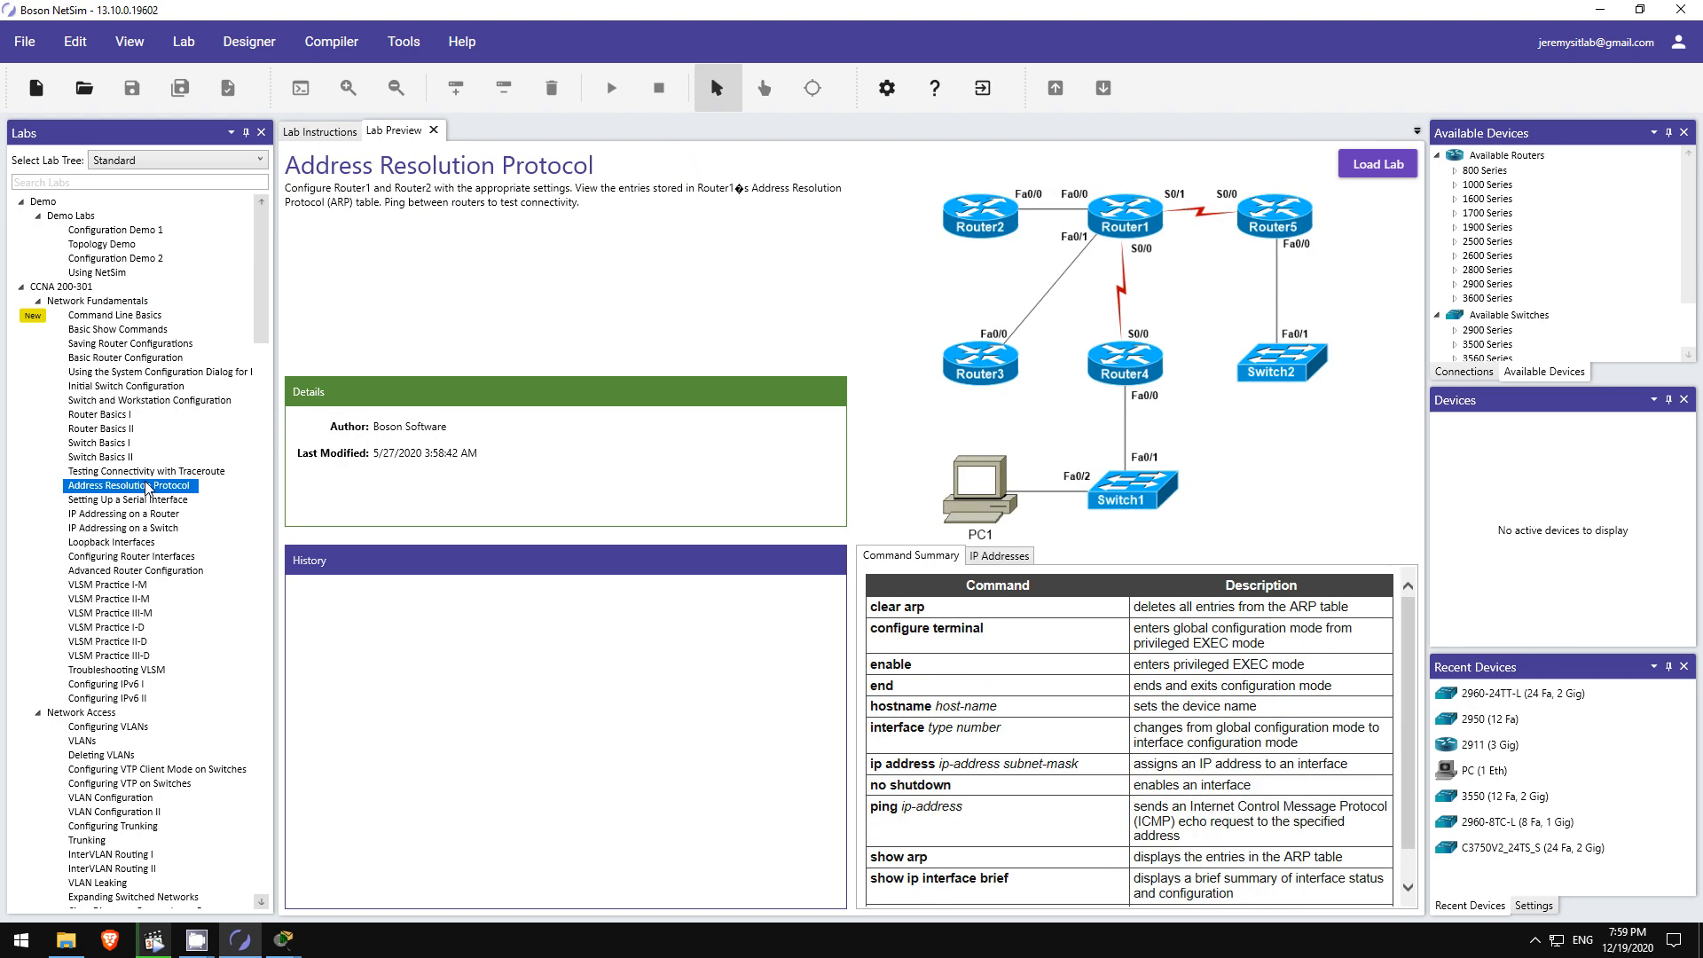
pyautogui.click(124, 587)
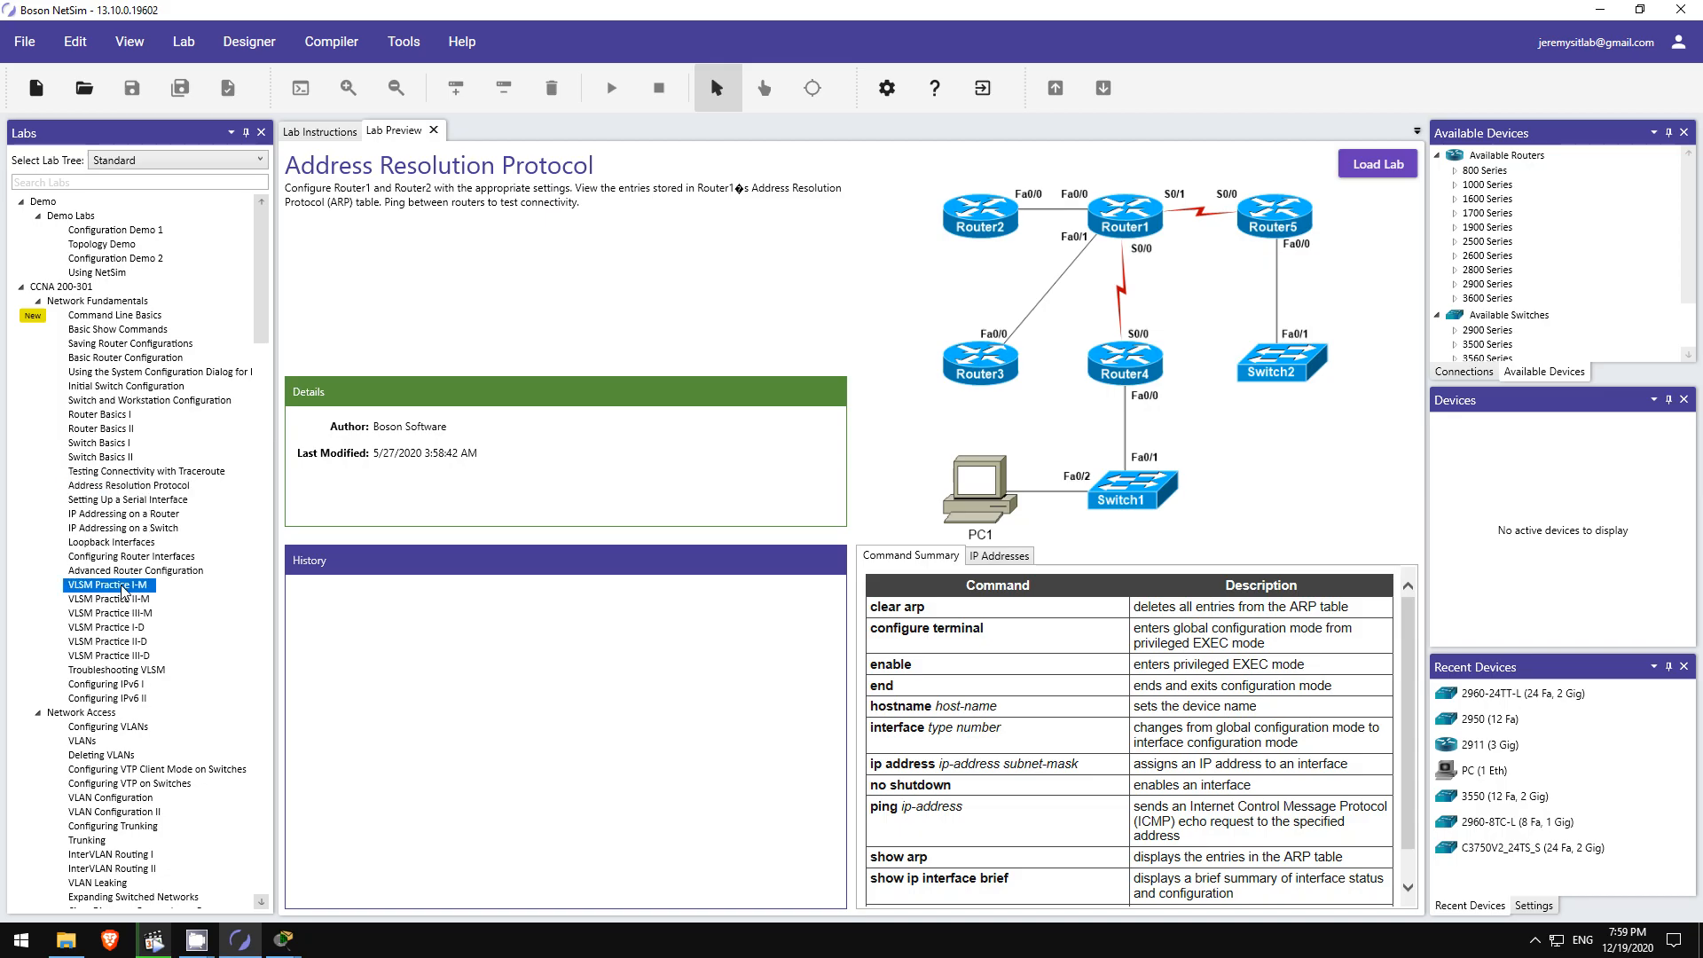
pyautogui.scroll(-3, 123, 592)
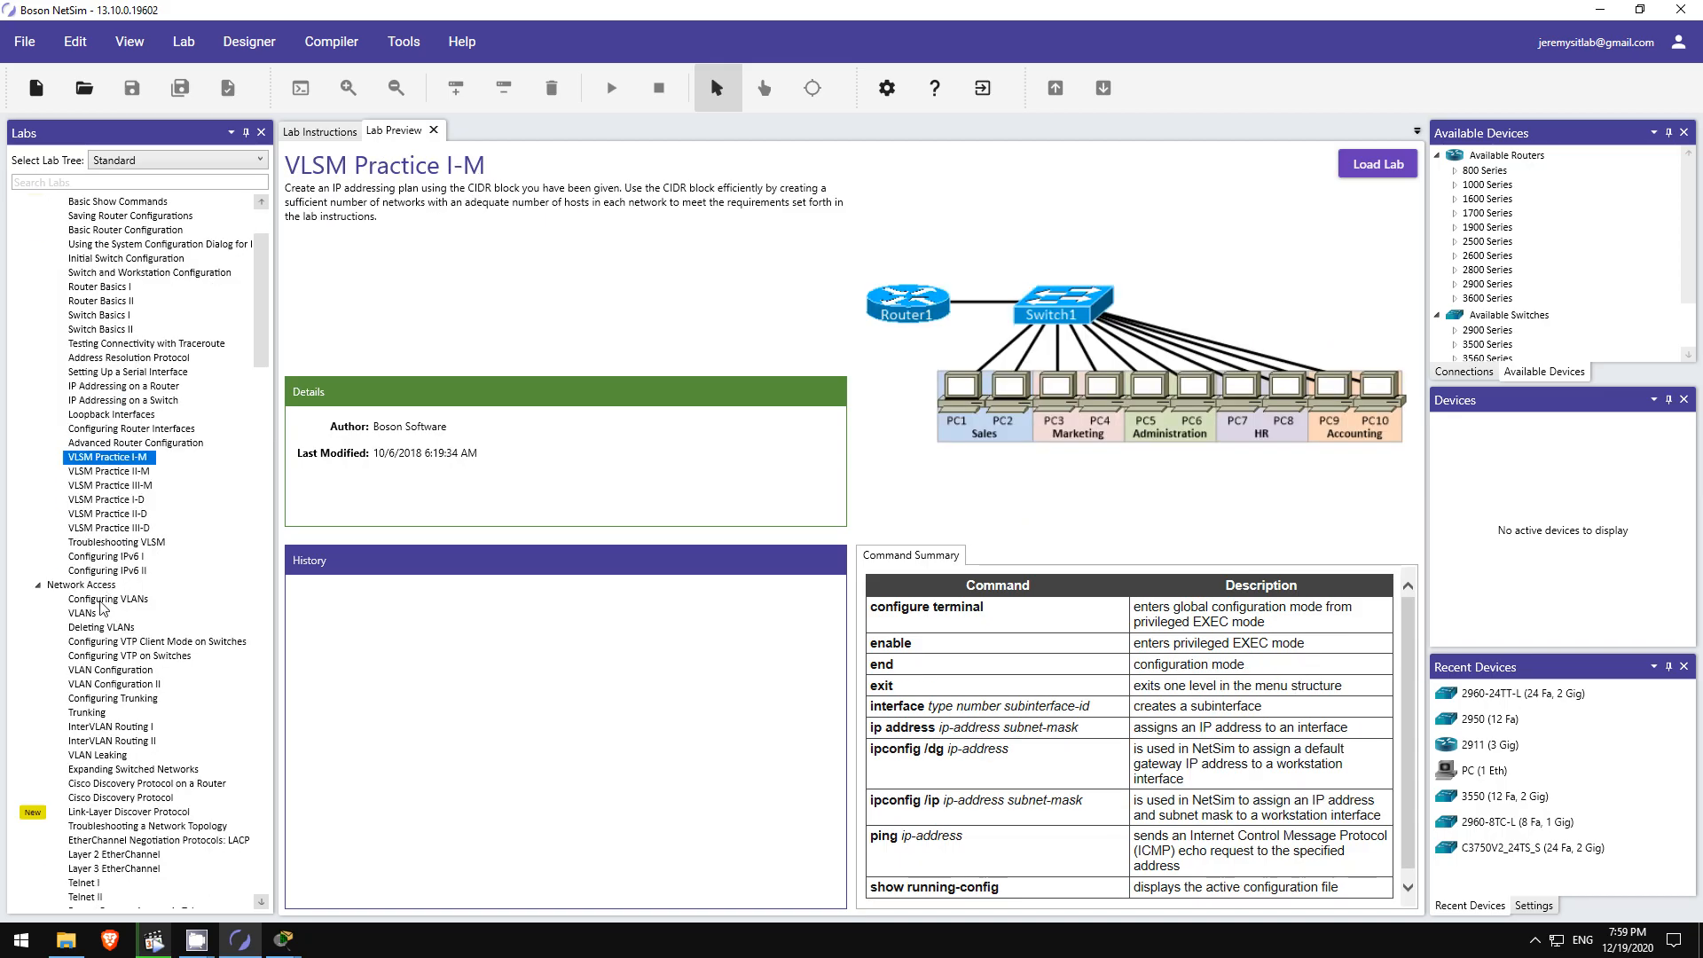
pyautogui.click(85, 614)
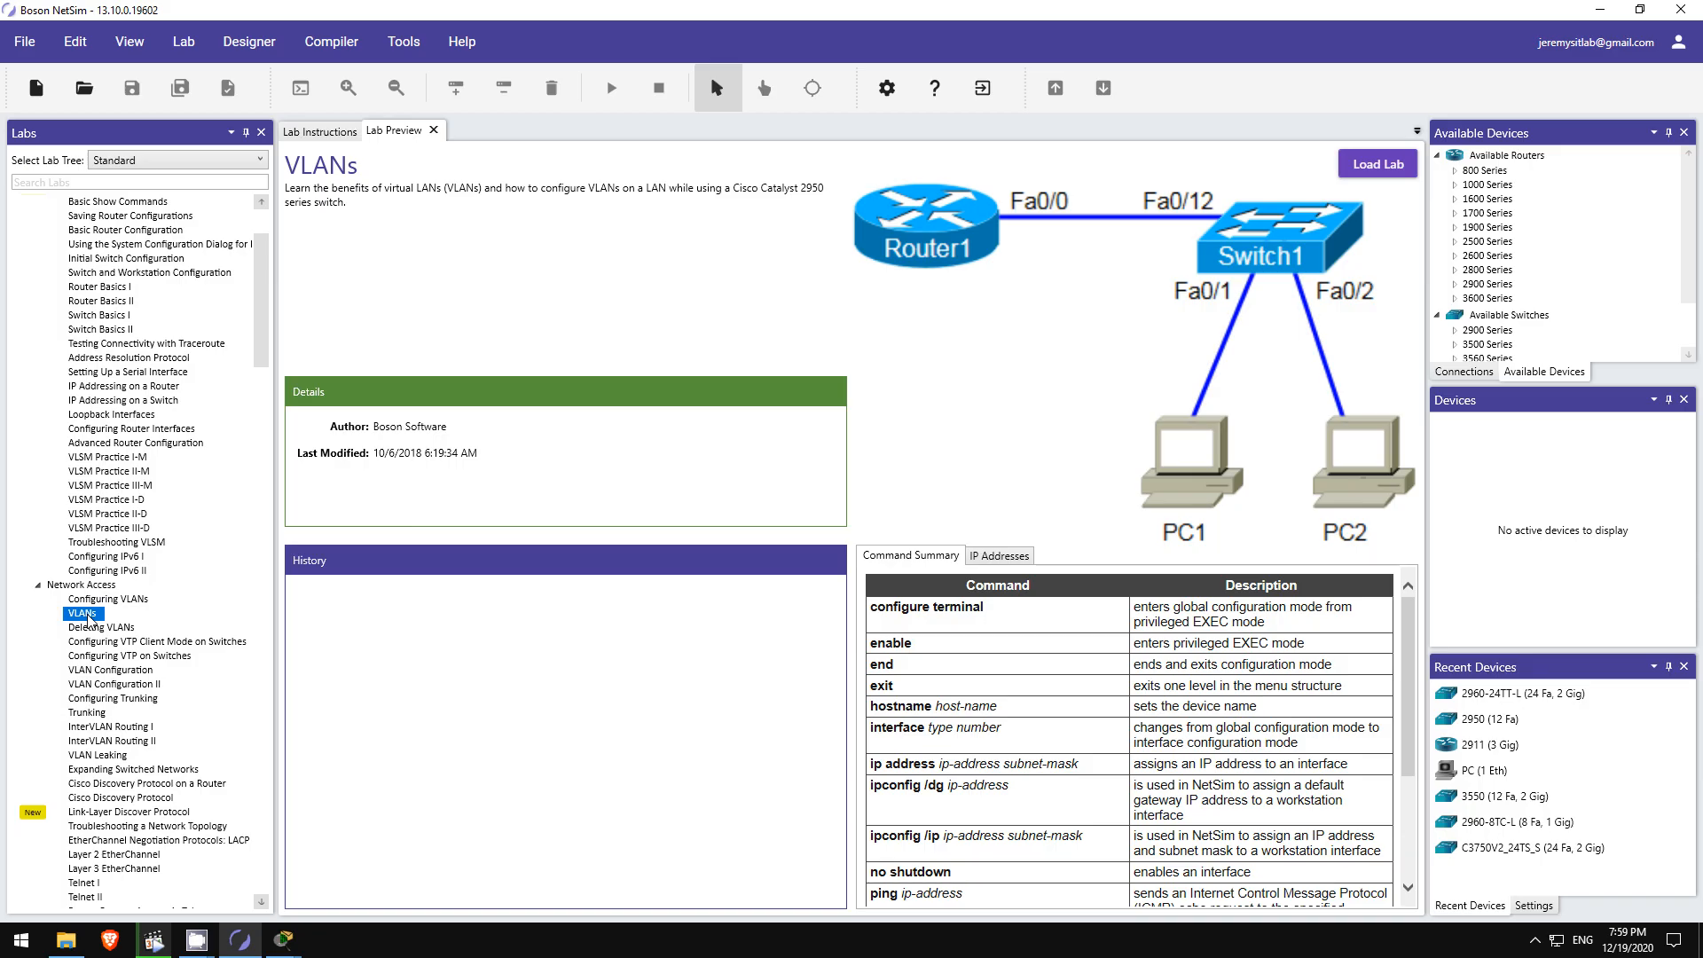
pyautogui.scroll(-3, 88, 619)
pyautogui.click(88, 586)
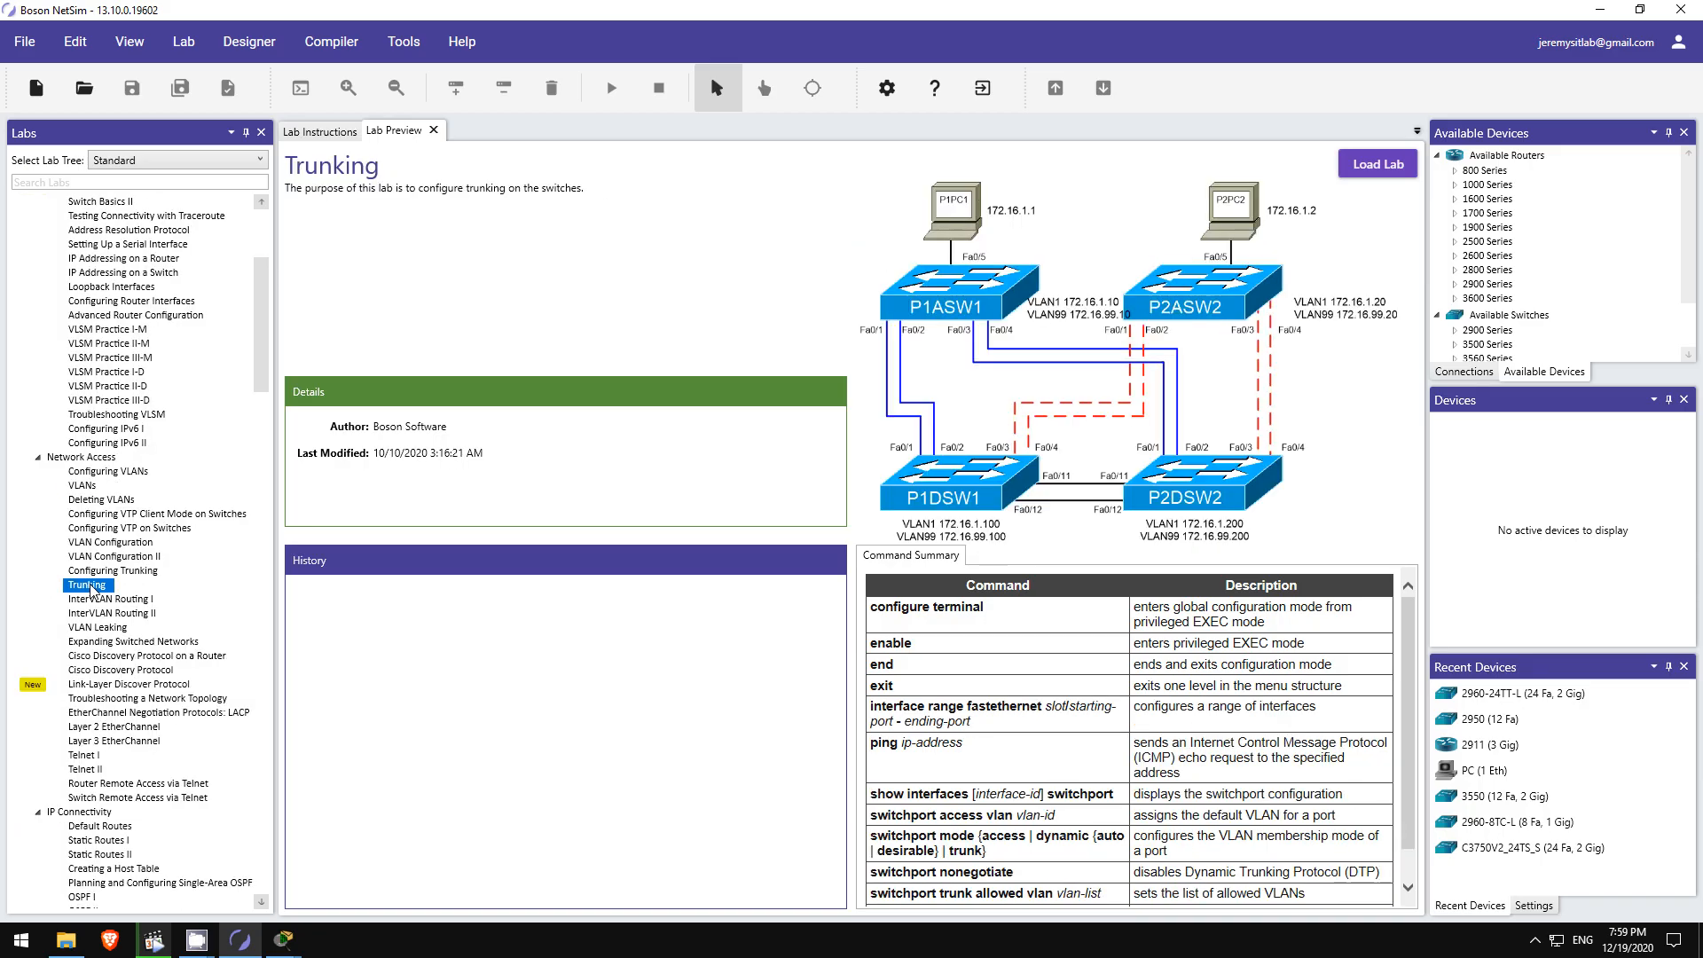
pyautogui.scroll(-2, 91, 588)
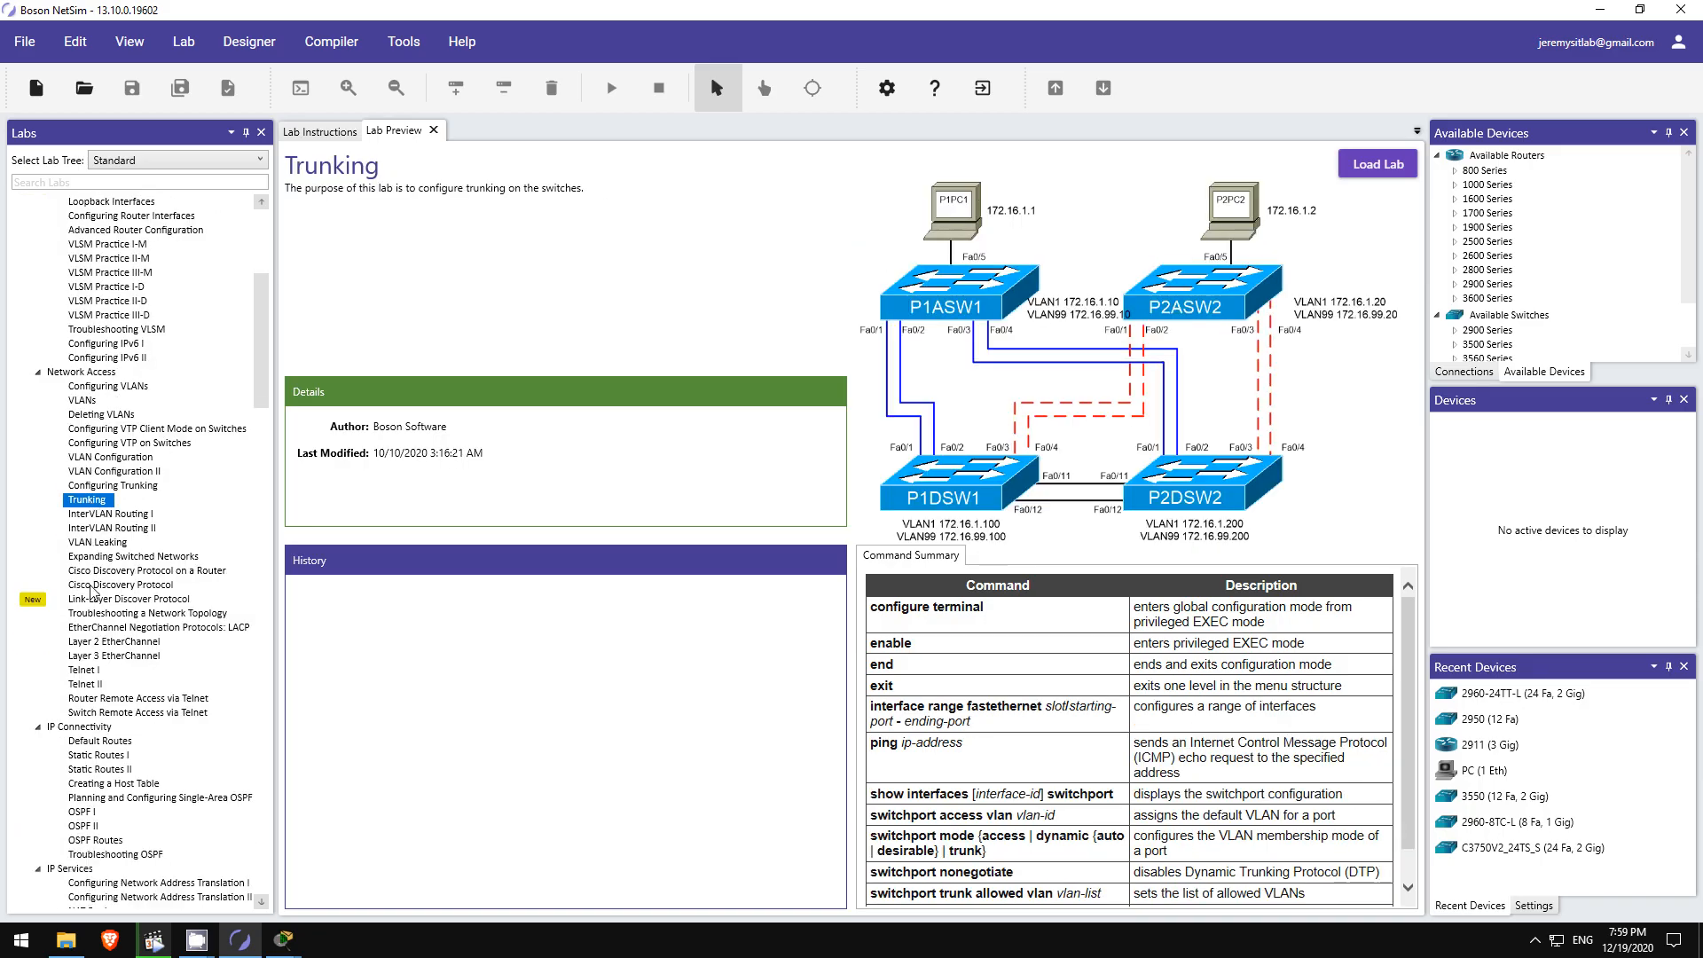
pyautogui.click(129, 658)
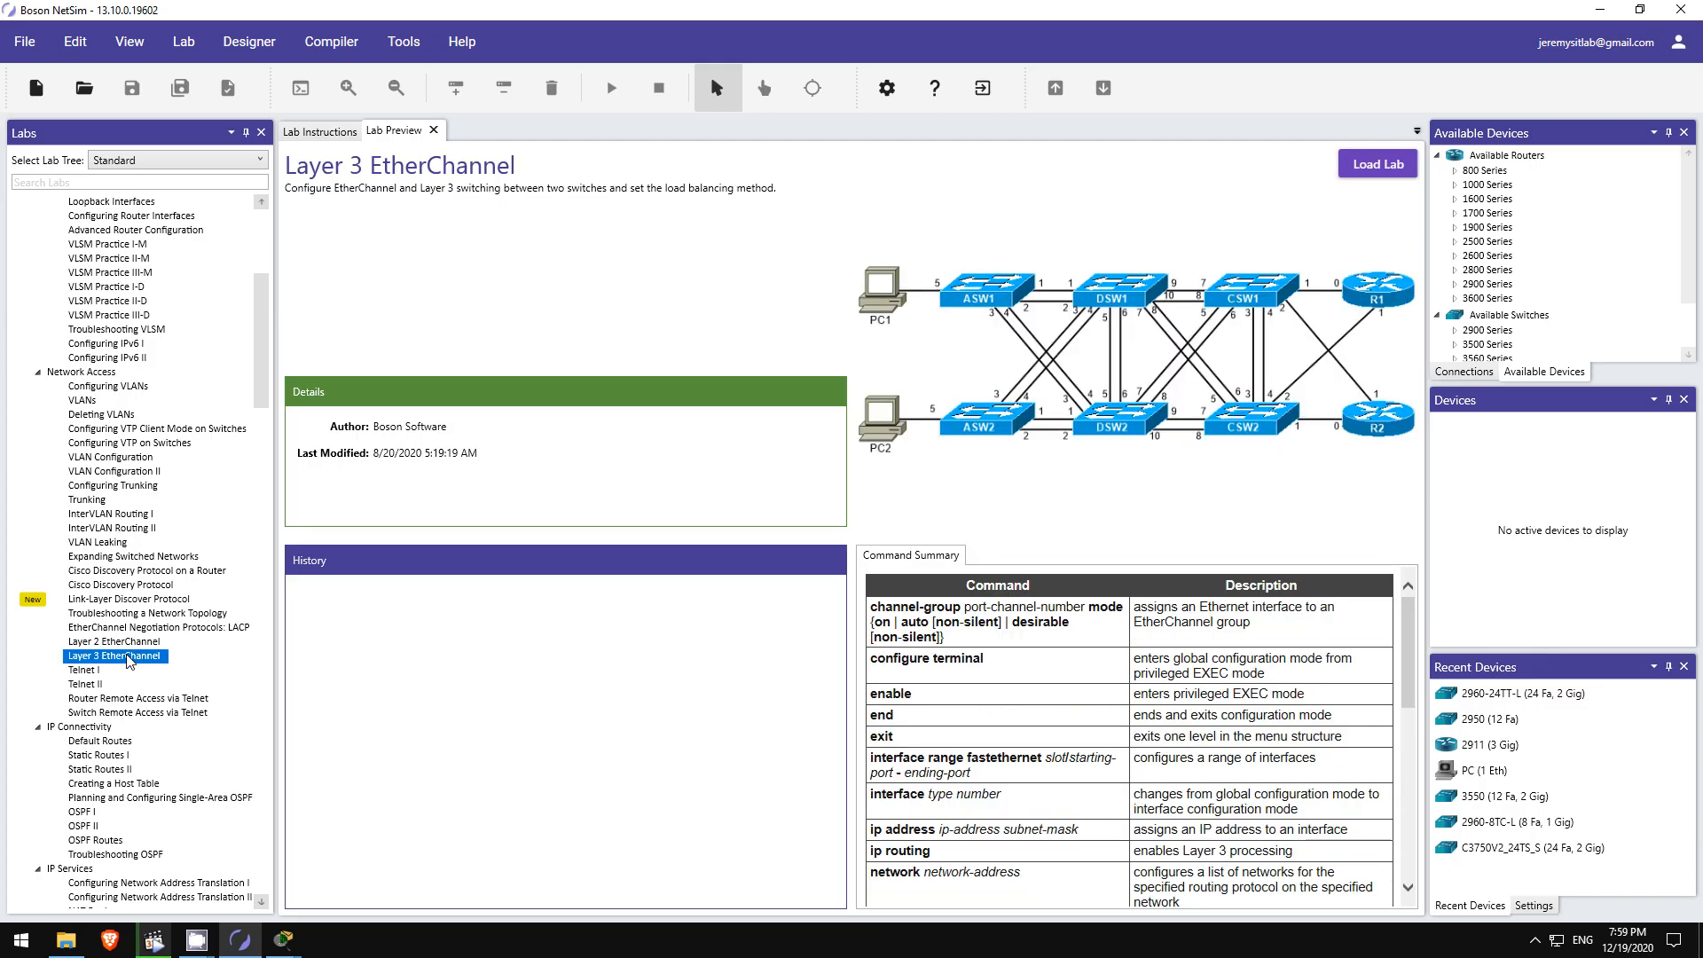
# Preview the OSPF I, Configuring SSH and Reviewing Access Lists labs further down the CCNA 200-301 lab tree.
pyautogui.scroll(-4, 129, 661)
pyautogui.click(94, 642)
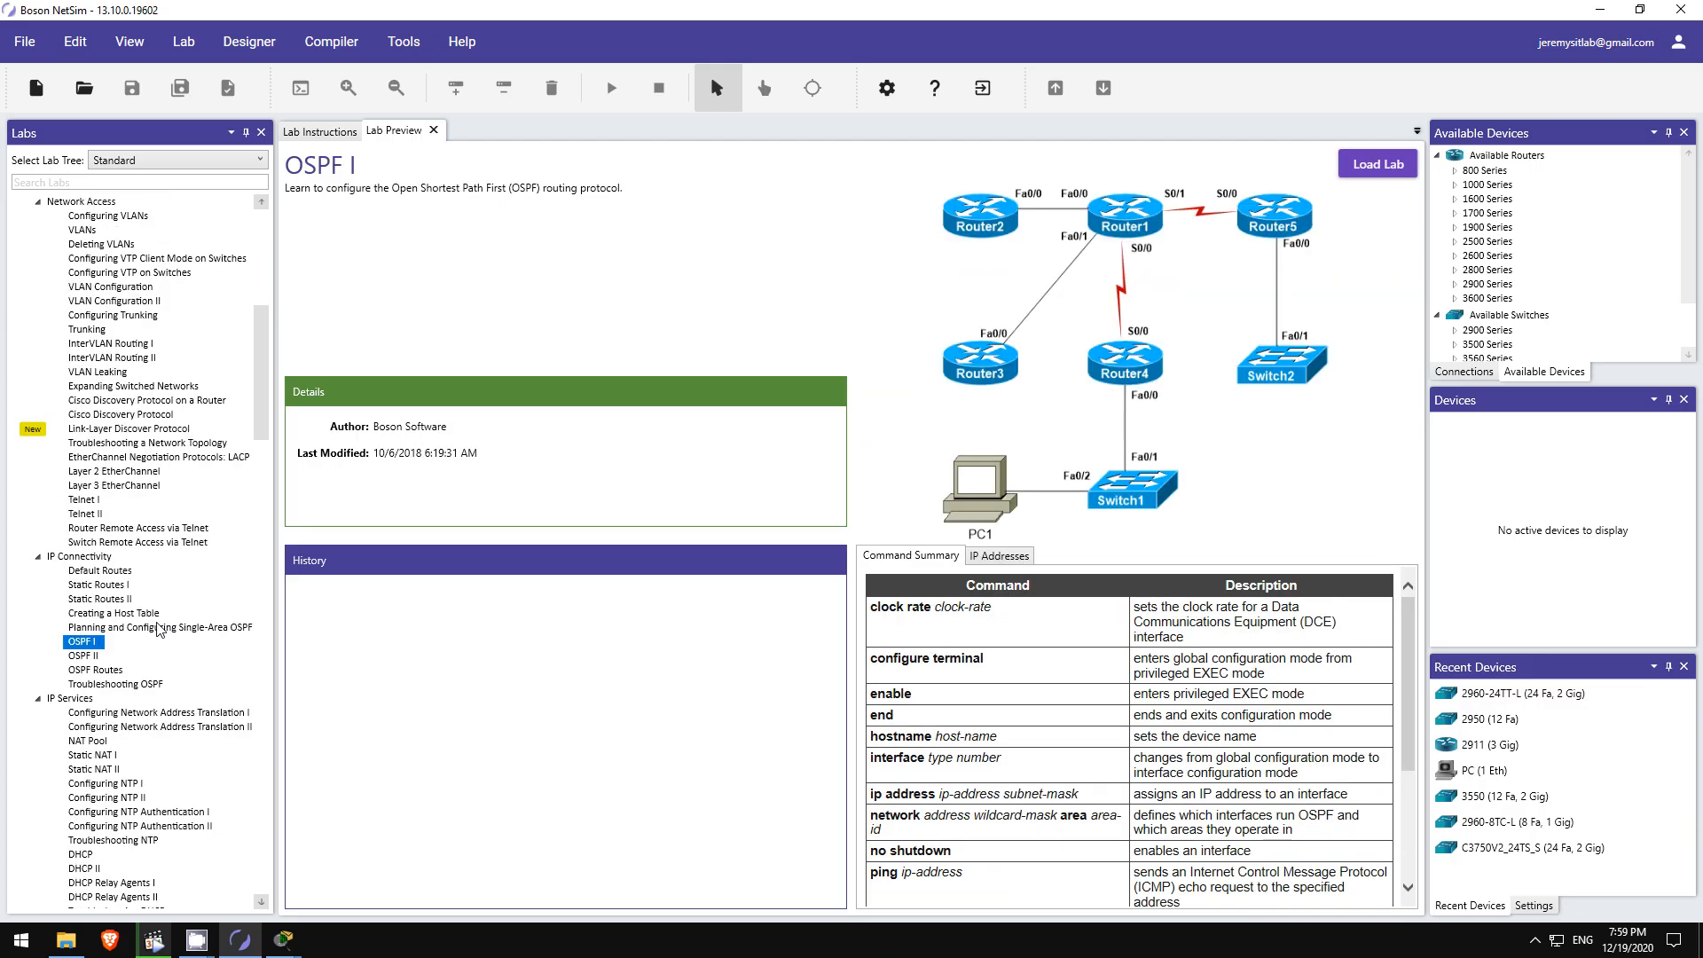
pyautogui.scroll(-7, 157, 628)
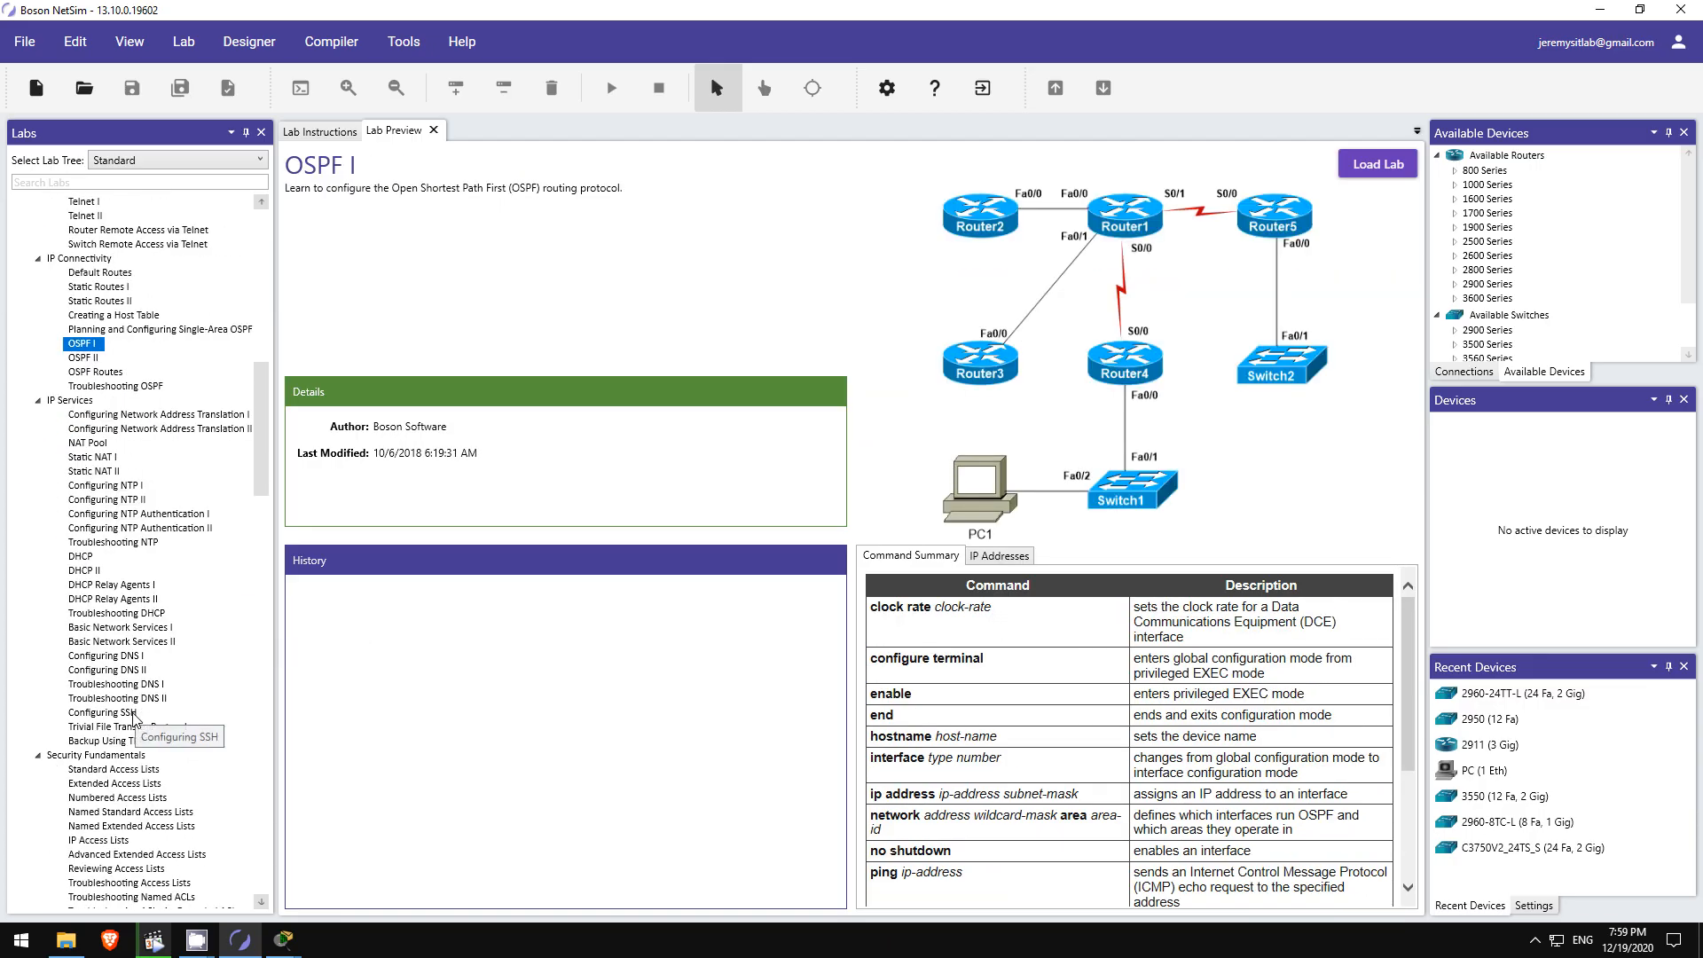
pyautogui.click(133, 713)
pyautogui.scroll(-4, 140, 652)
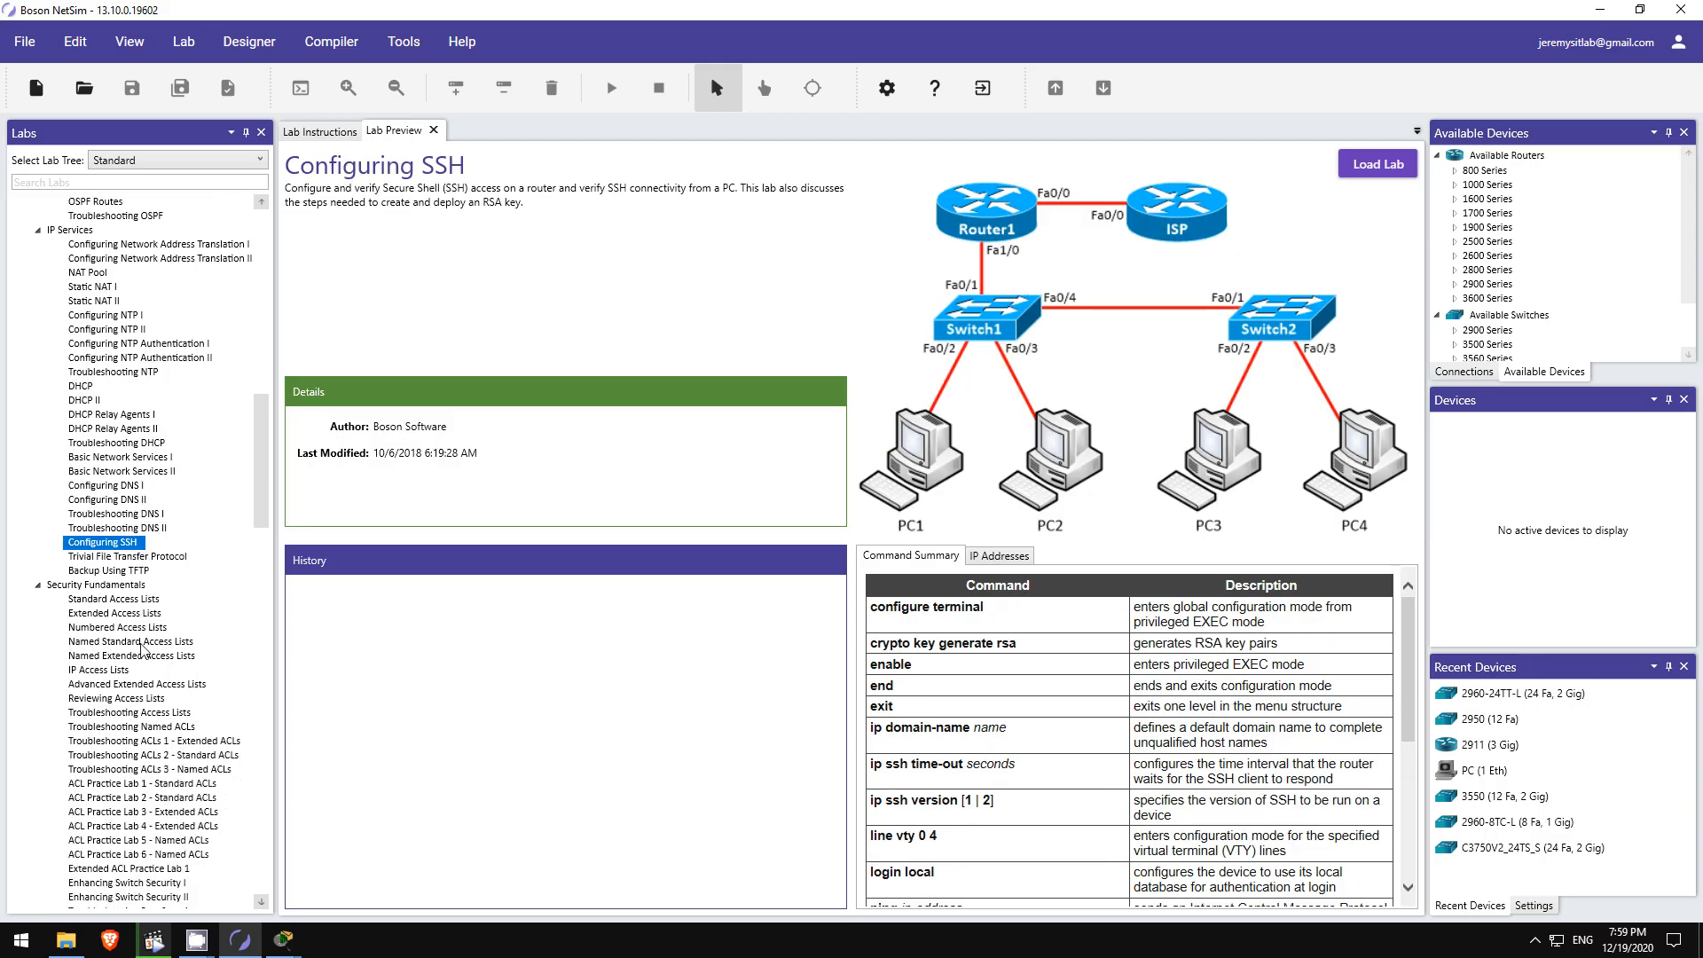
pyautogui.scroll(-2, 142, 647)
pyautogui.click(125, 614)
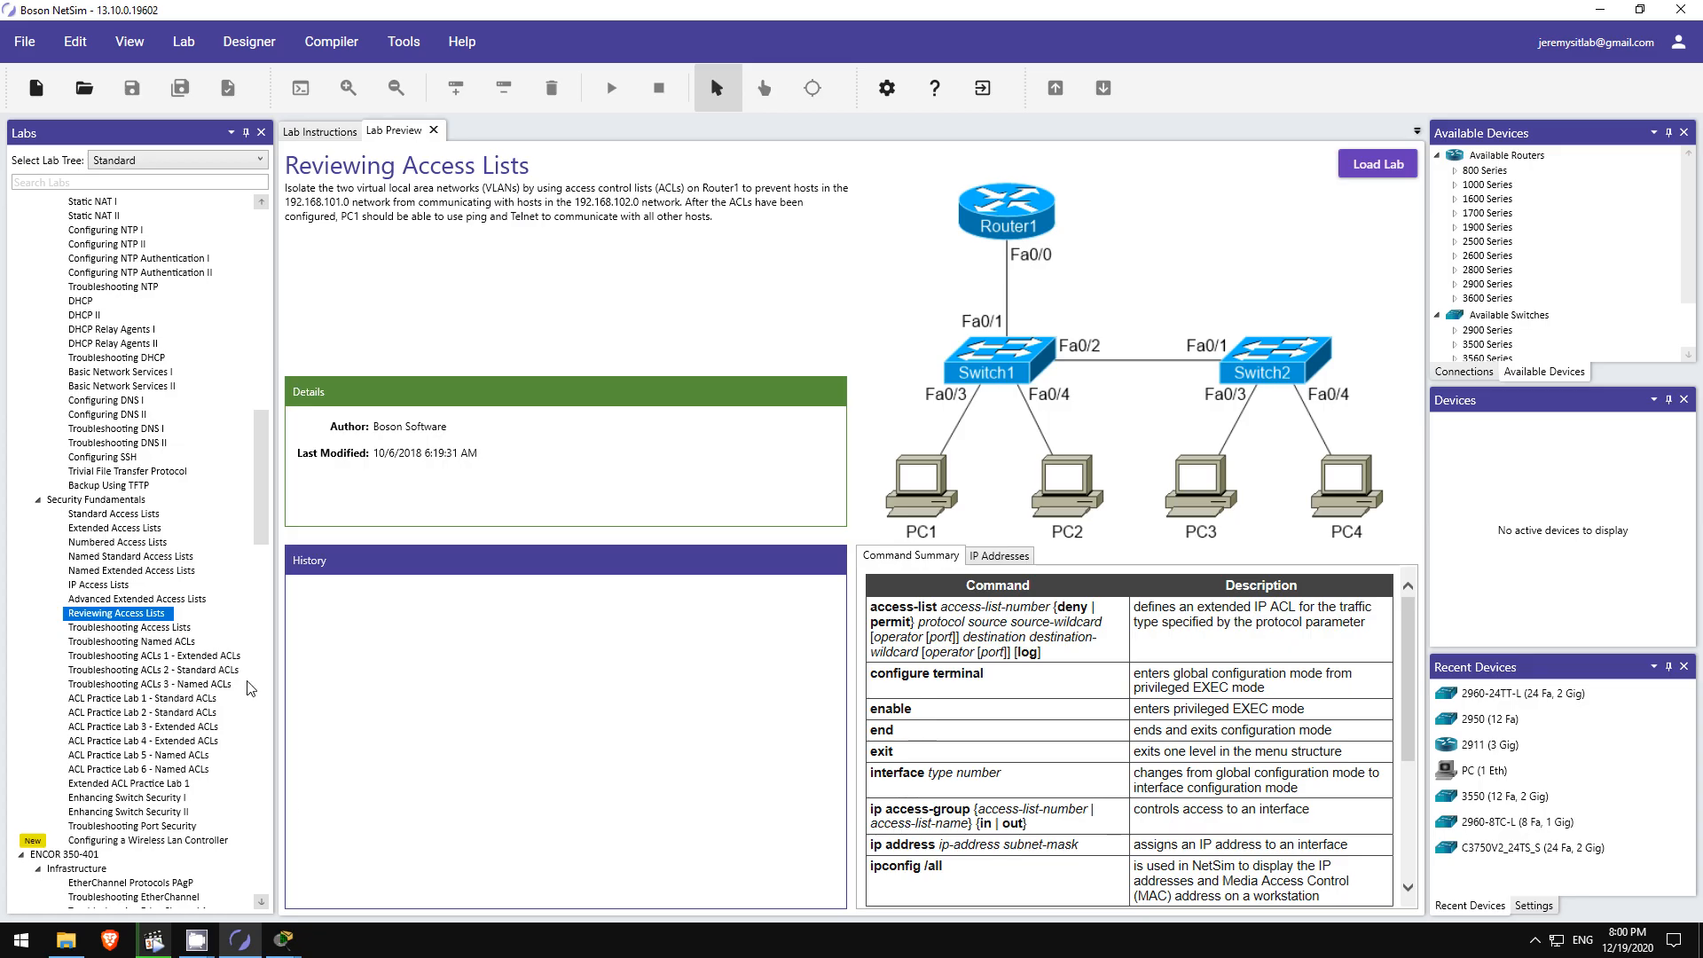
# Switch back to the Day 36 lab in Cisco Packet Tracer and highlight all the unplaced interface and IP address labels beside the topology.
pyautogui.click(281, 942)
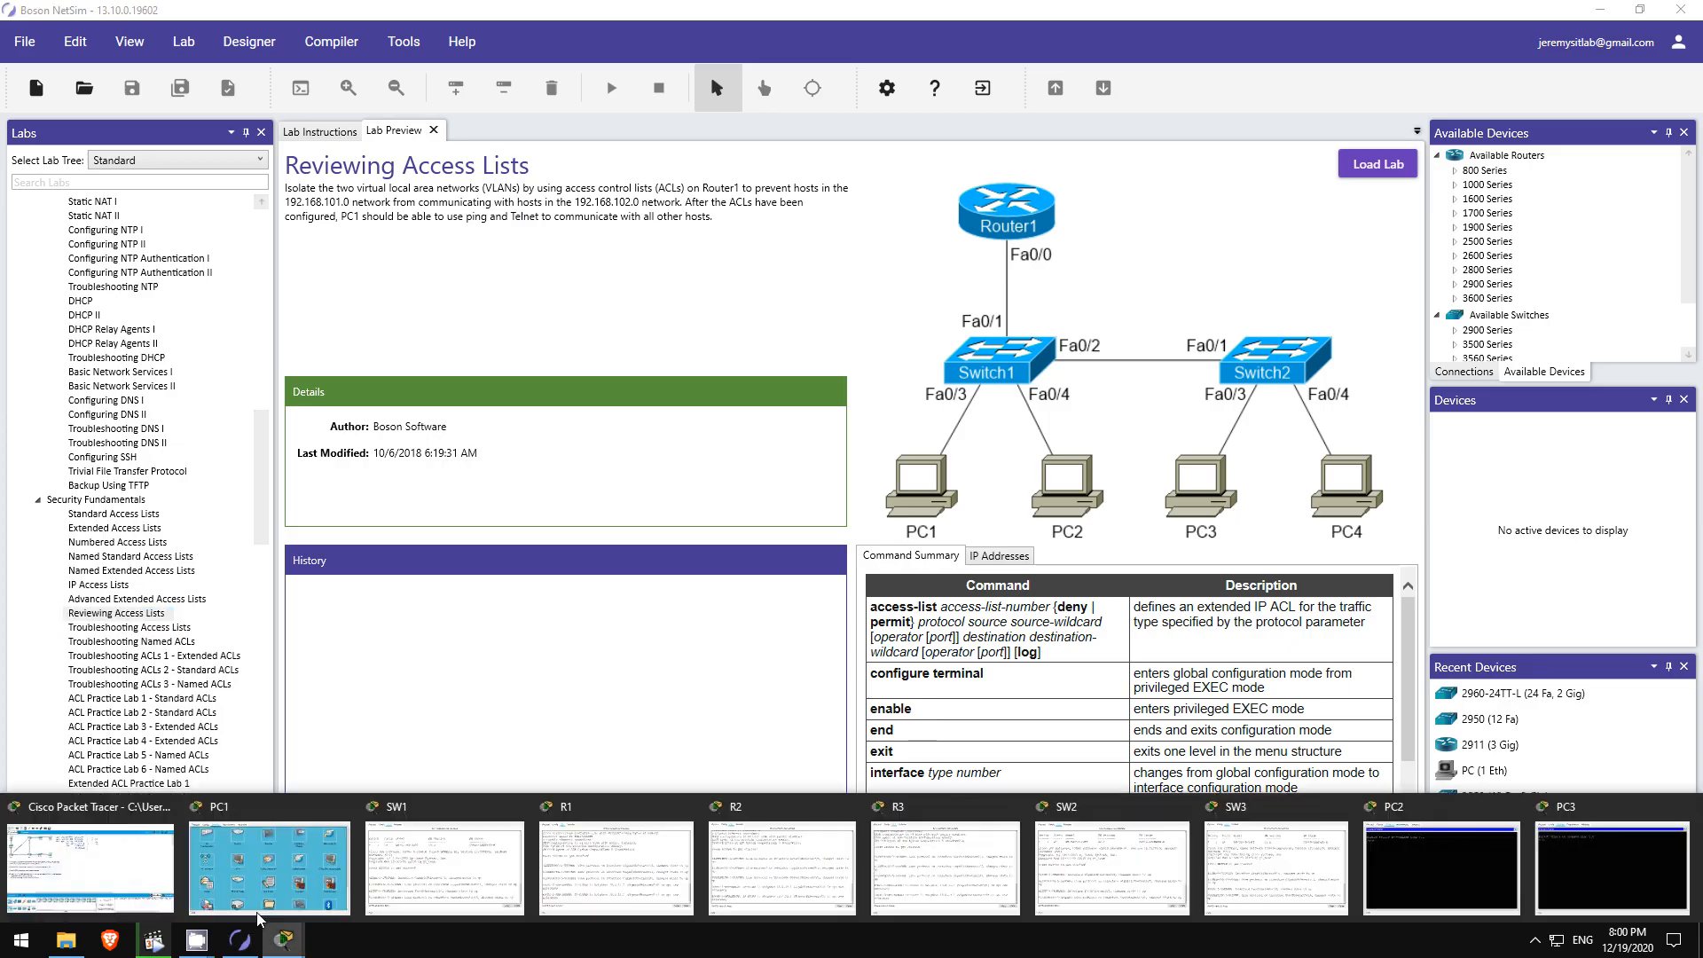
pyautogui.click(111, 865)
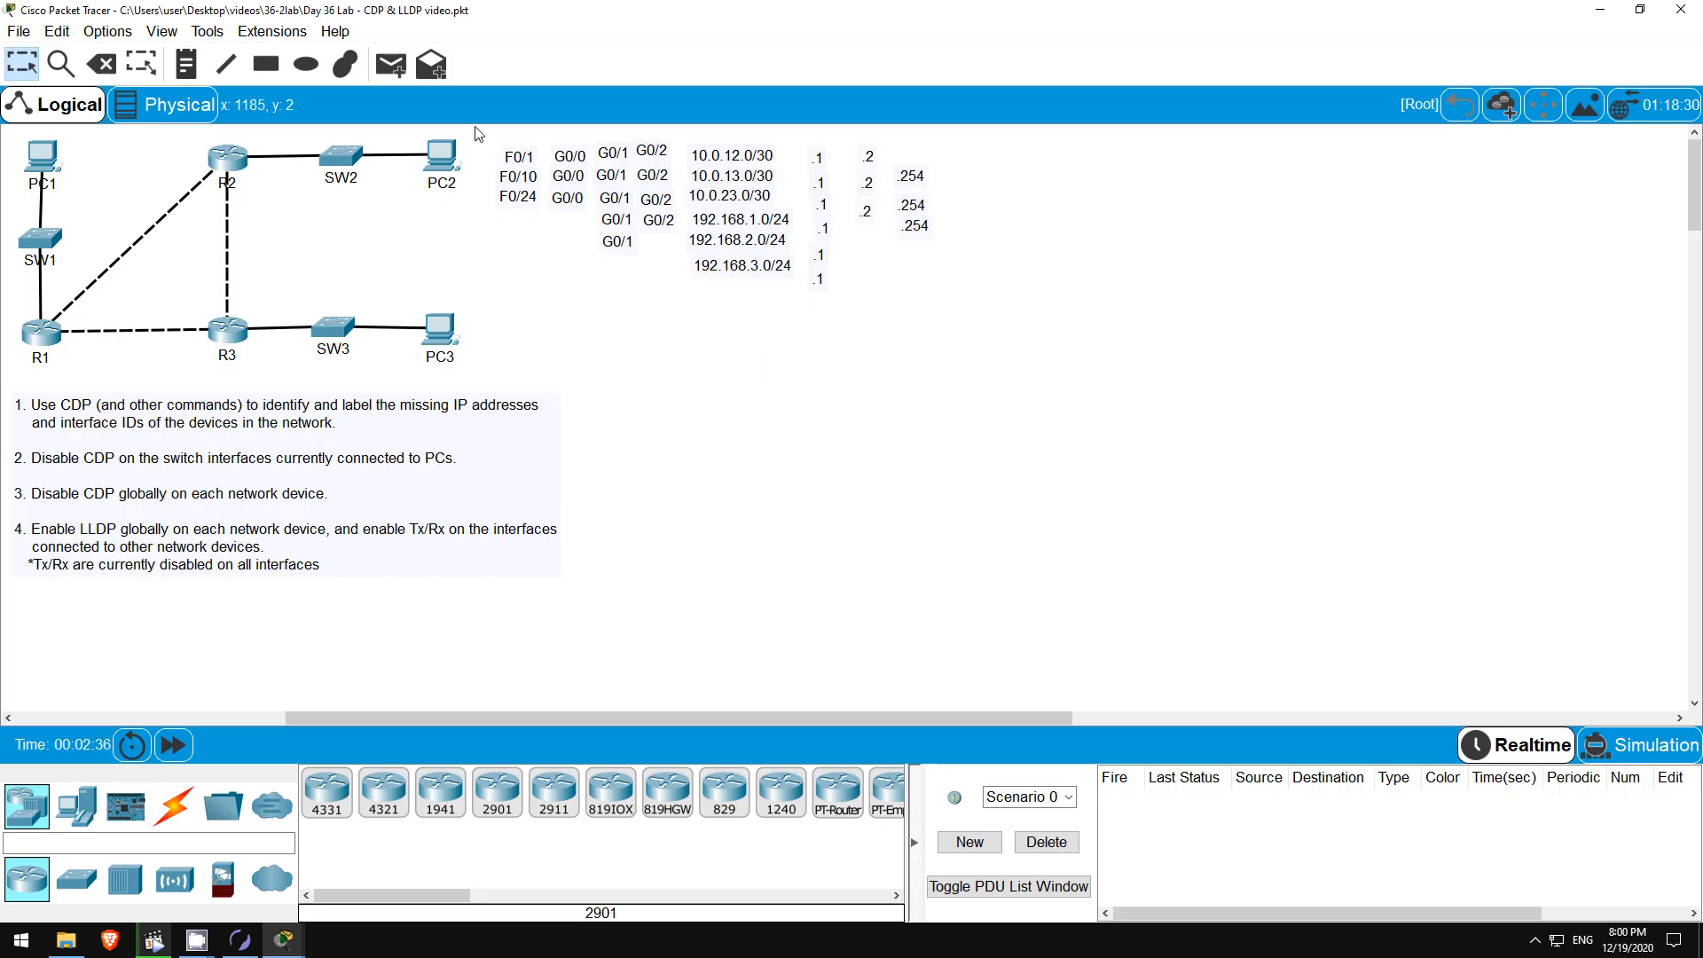
pyautogui.moveTo(479, 130); pyautogui.dragTo(1027, 328)
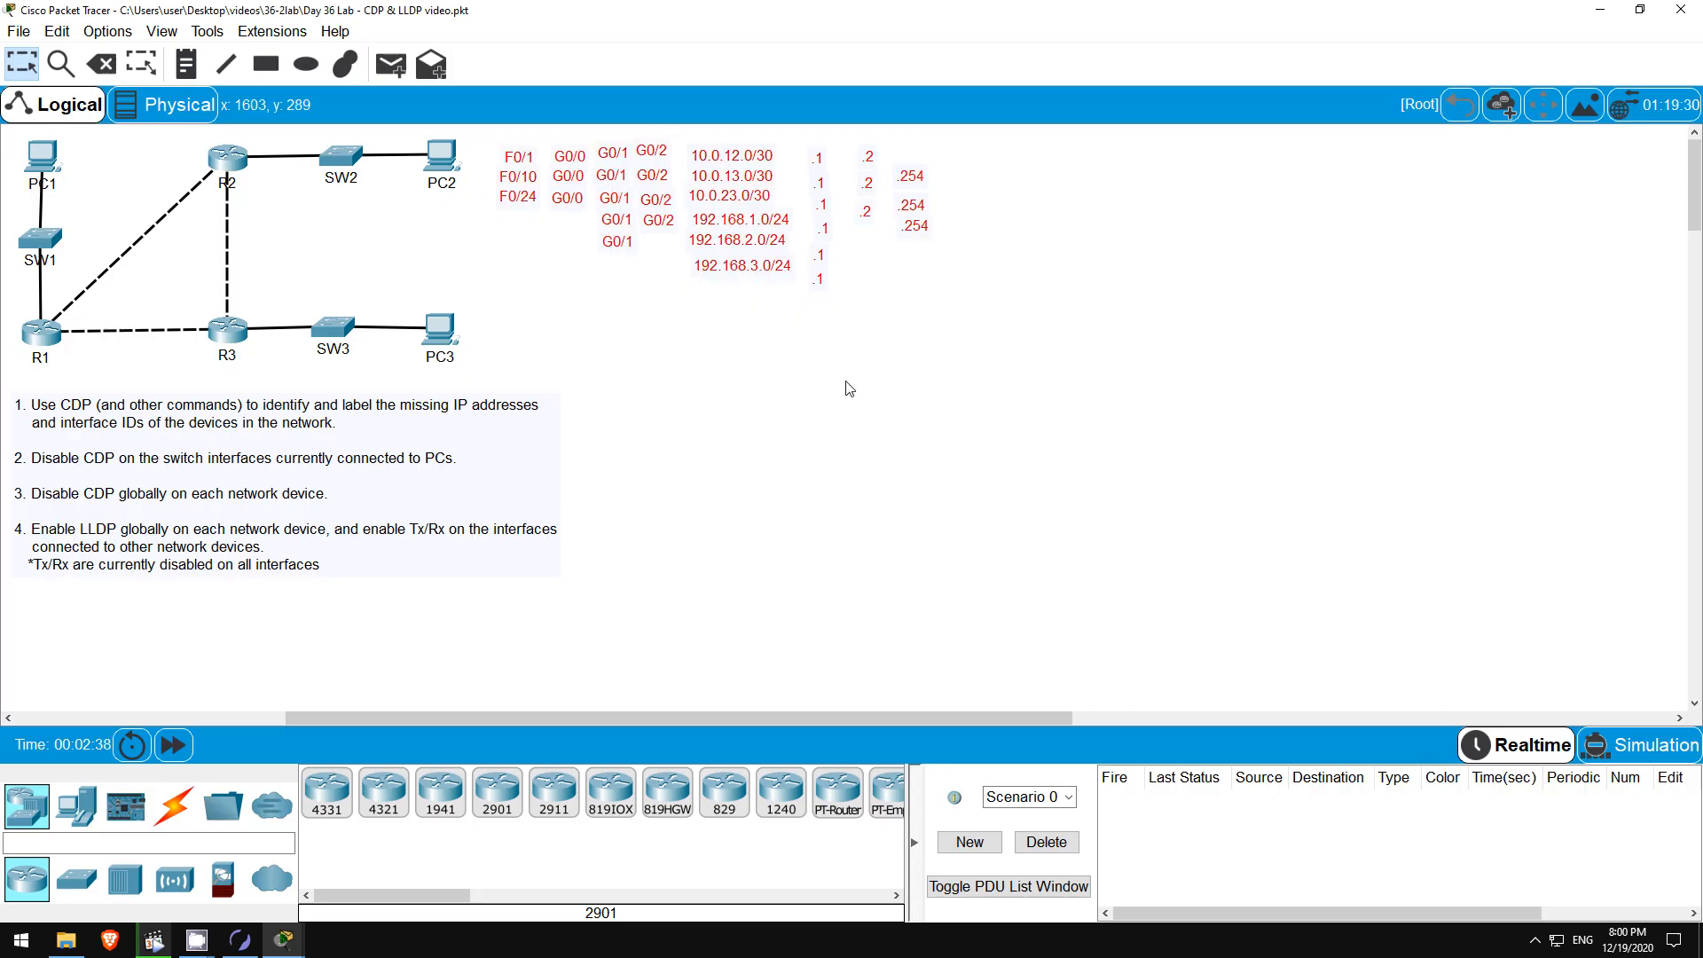
pyautogui.click(748, 609)
pyautogui.moveTo(699, 723); pyautogui.dragTo(693, 724)
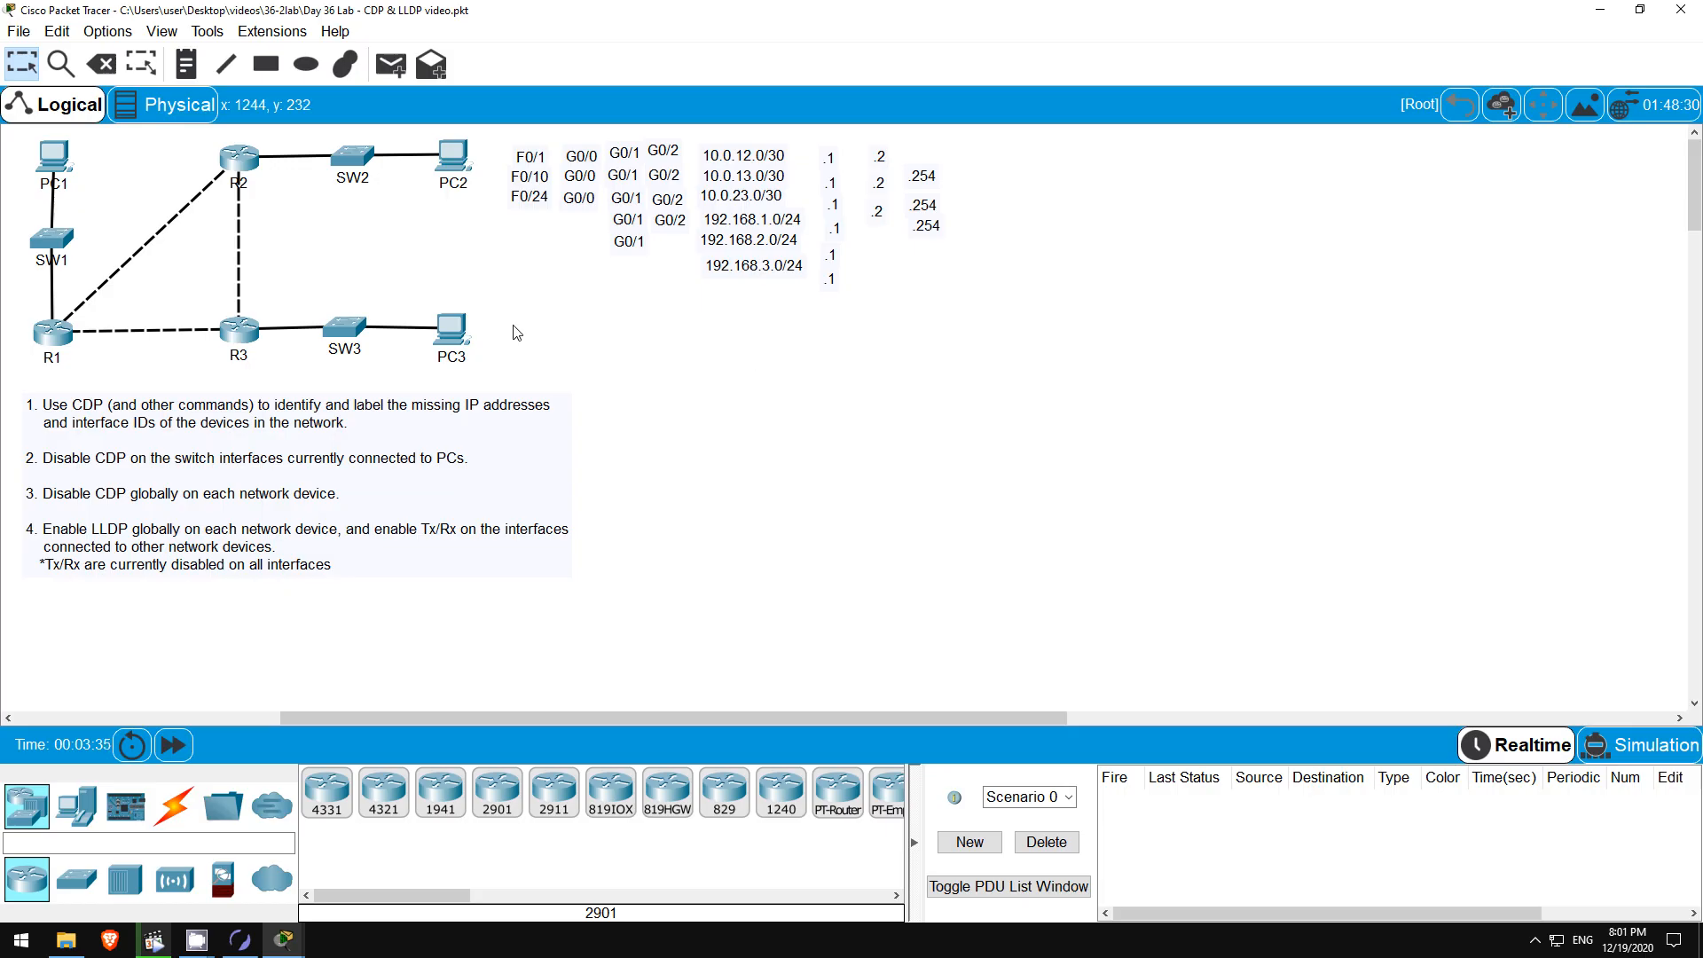
# Run ipconfig in PC1's Command Prompt and examine its IPv4 address, subnet mask and default gateway.
pyautogui.click(53, 161)
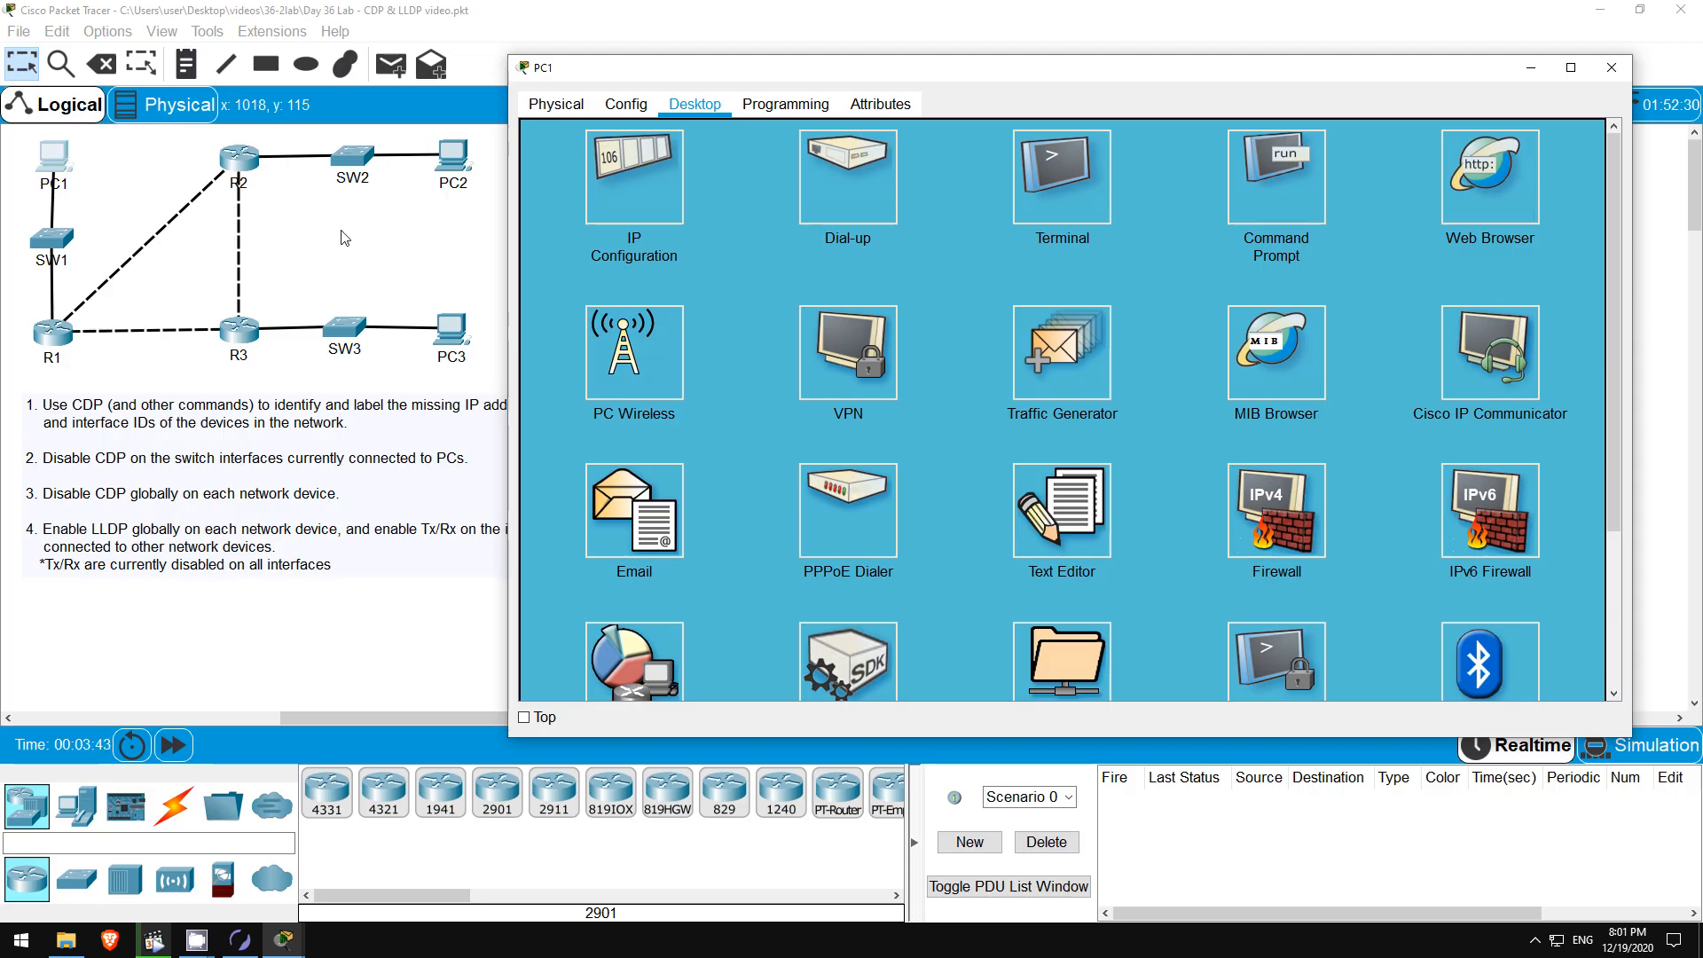
pyautogui.click(1279, 172)
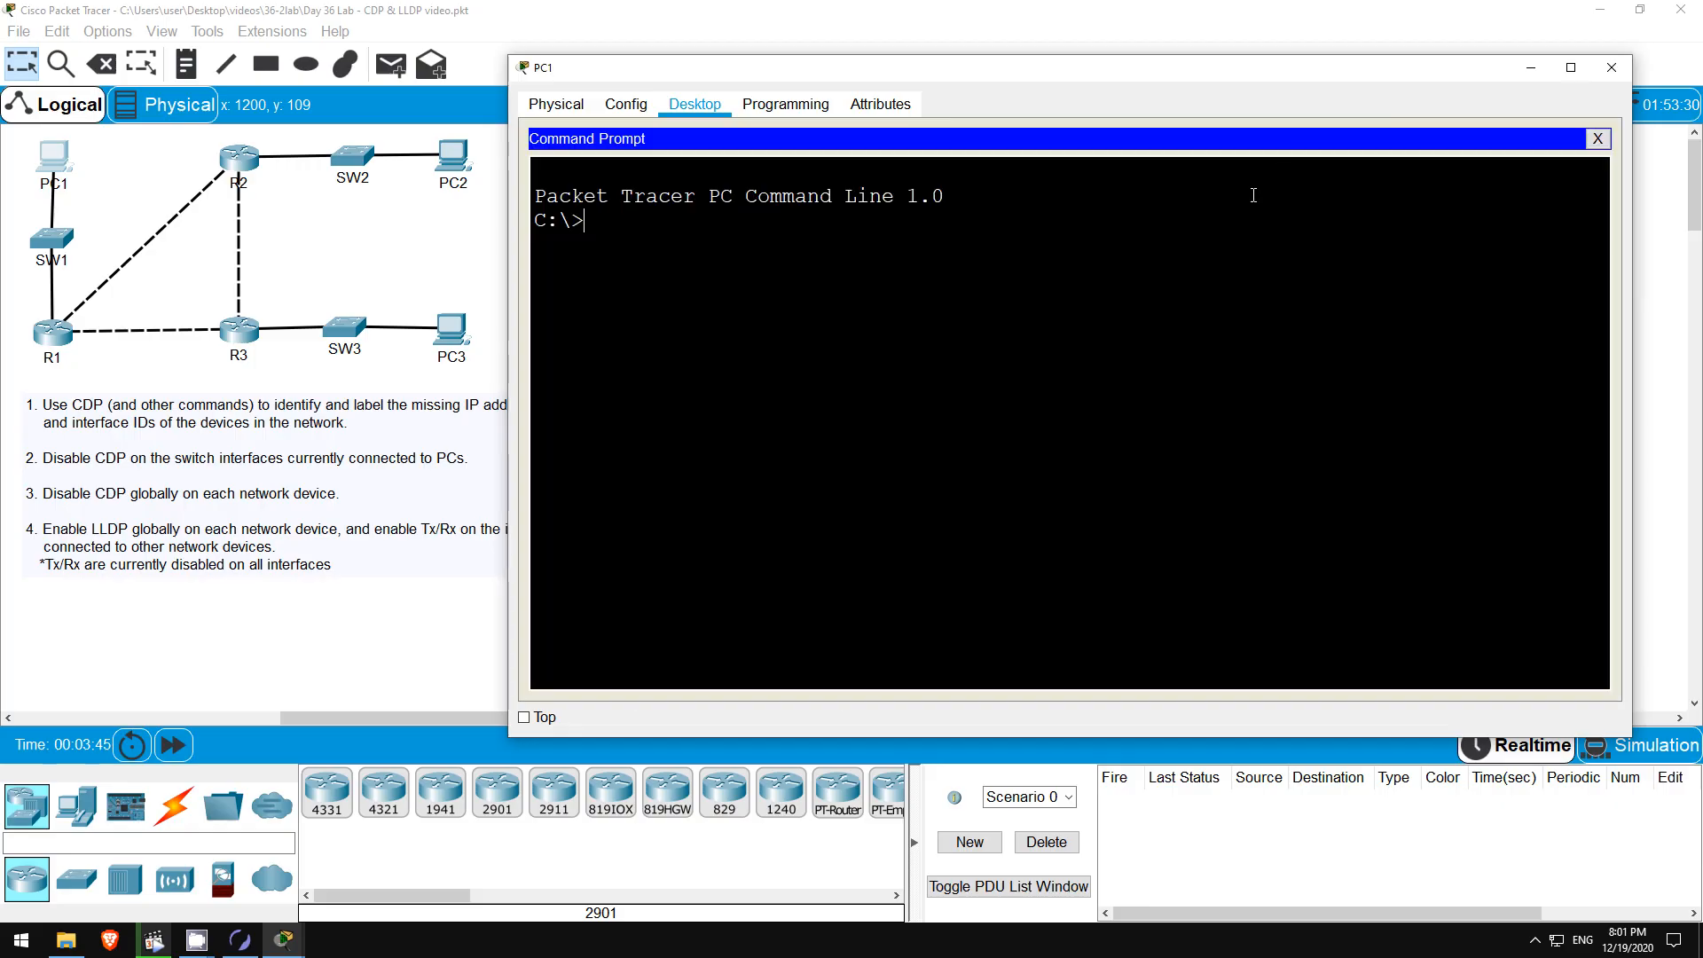
pyautogui.press('Return')
pyautogui.write('ipconfig')
pyautogui.press('Return')
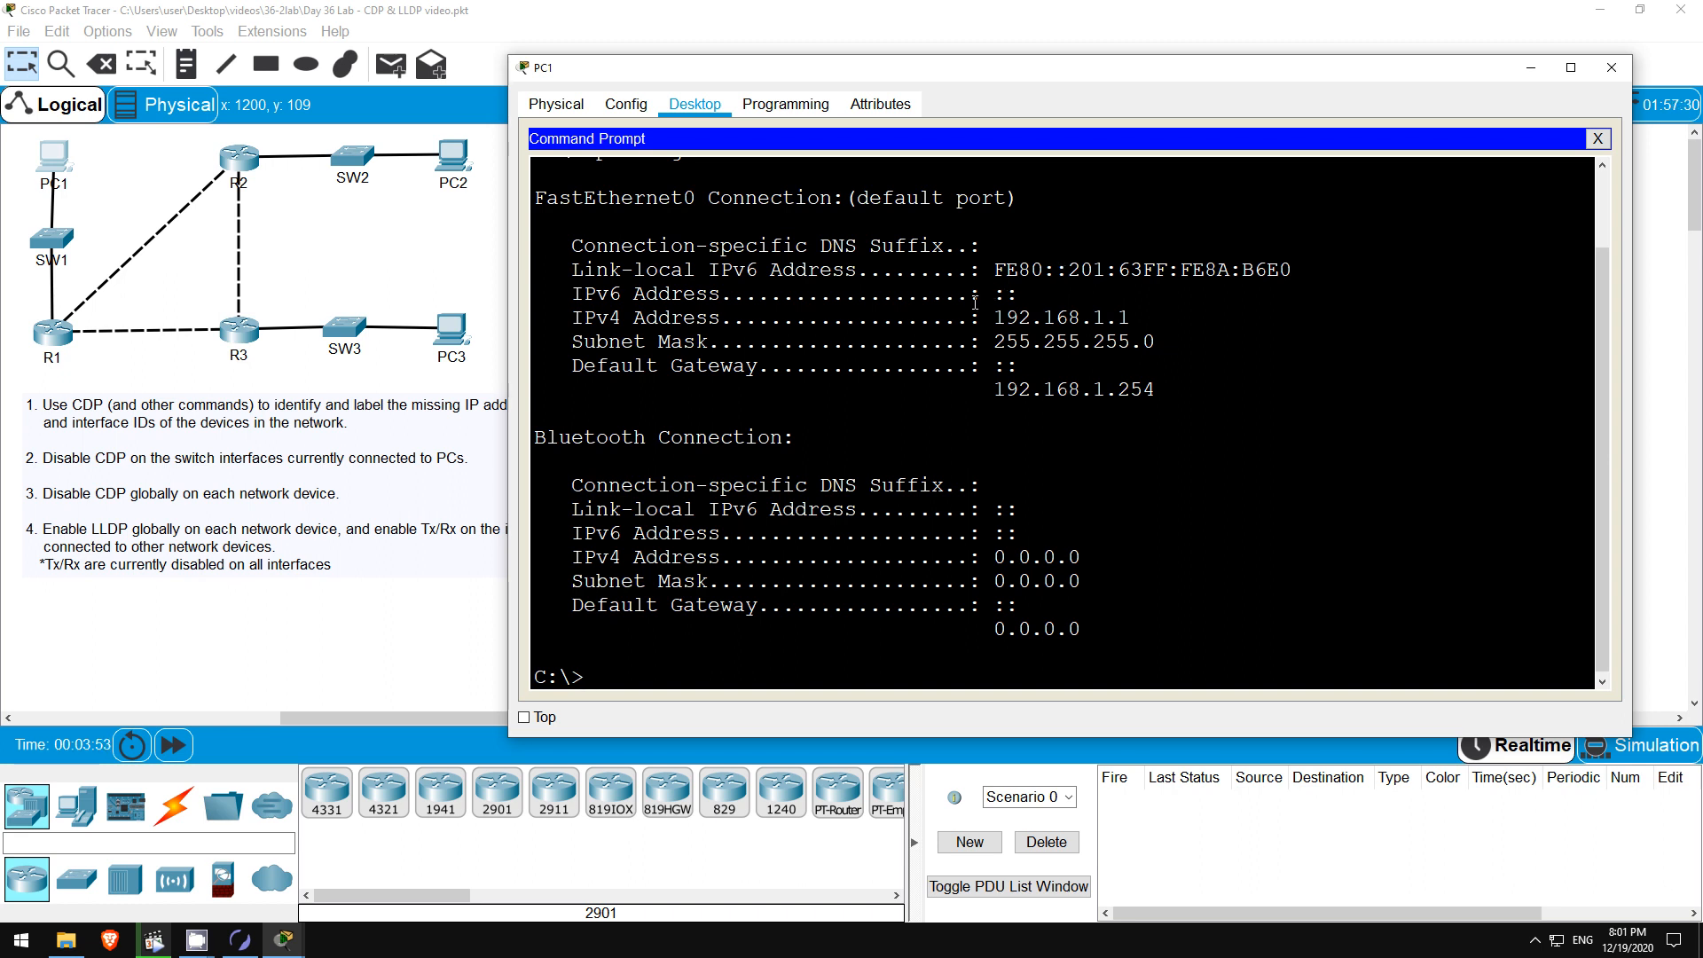
pyautogui.moveTo(994, 313); pyautogui.dragTo(1135, 318)
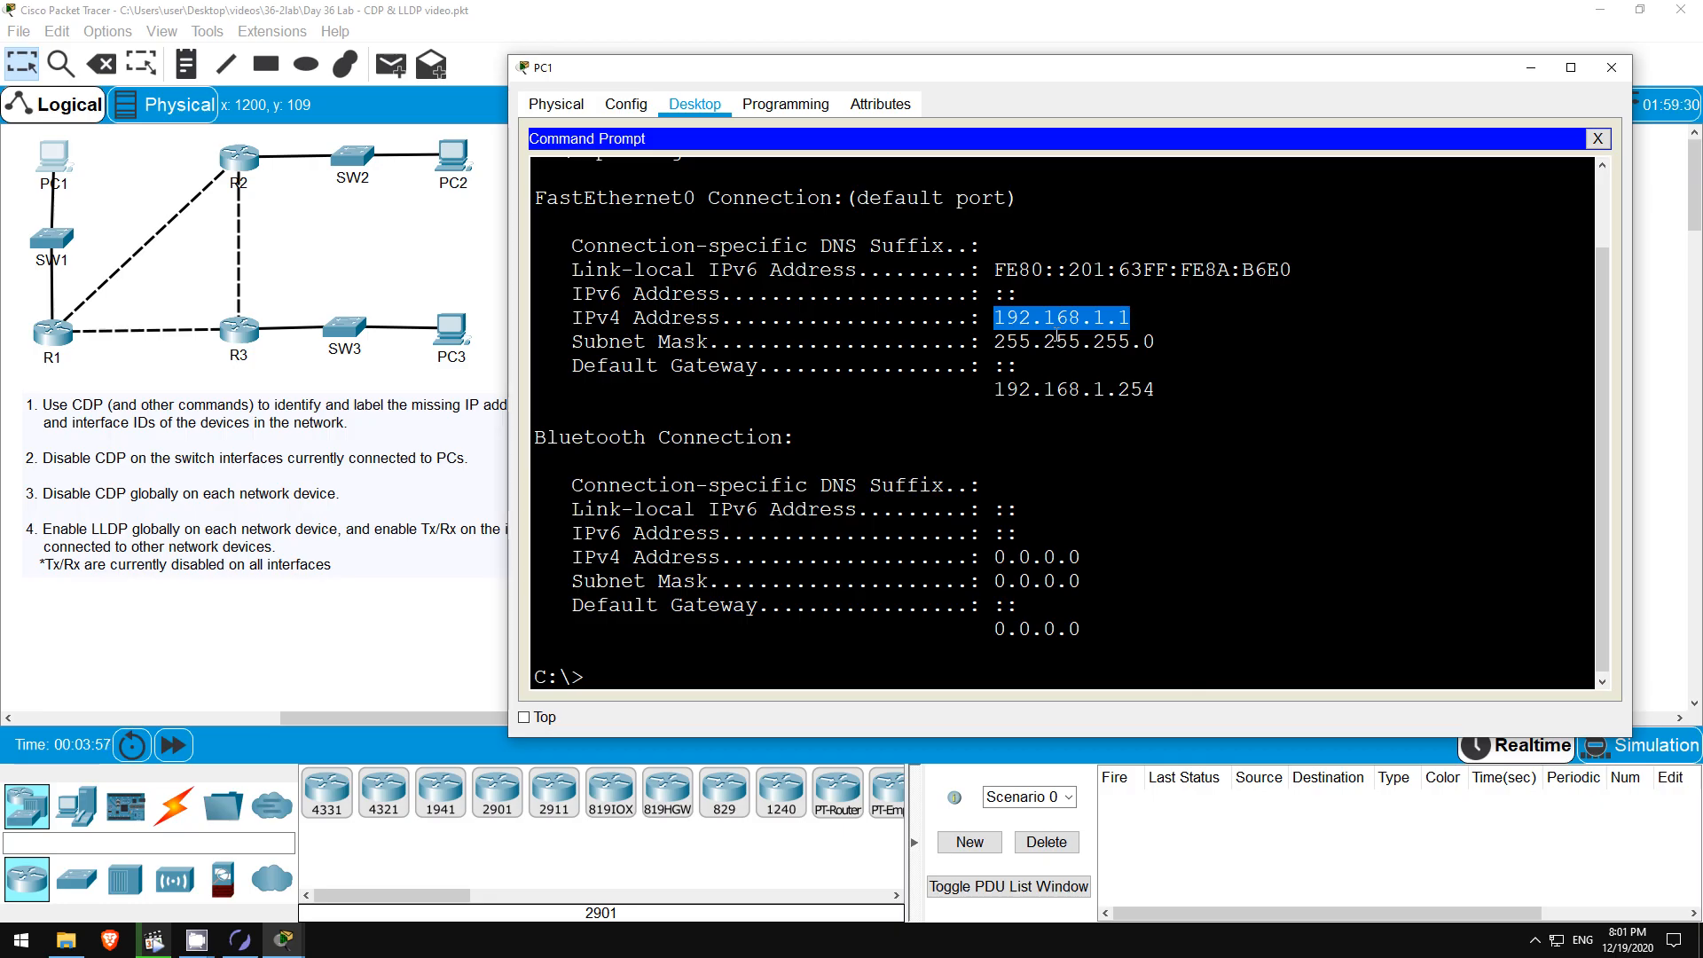
pyautogui.moveTo(995, 342); pyautogui.dragTo(1161, 340)
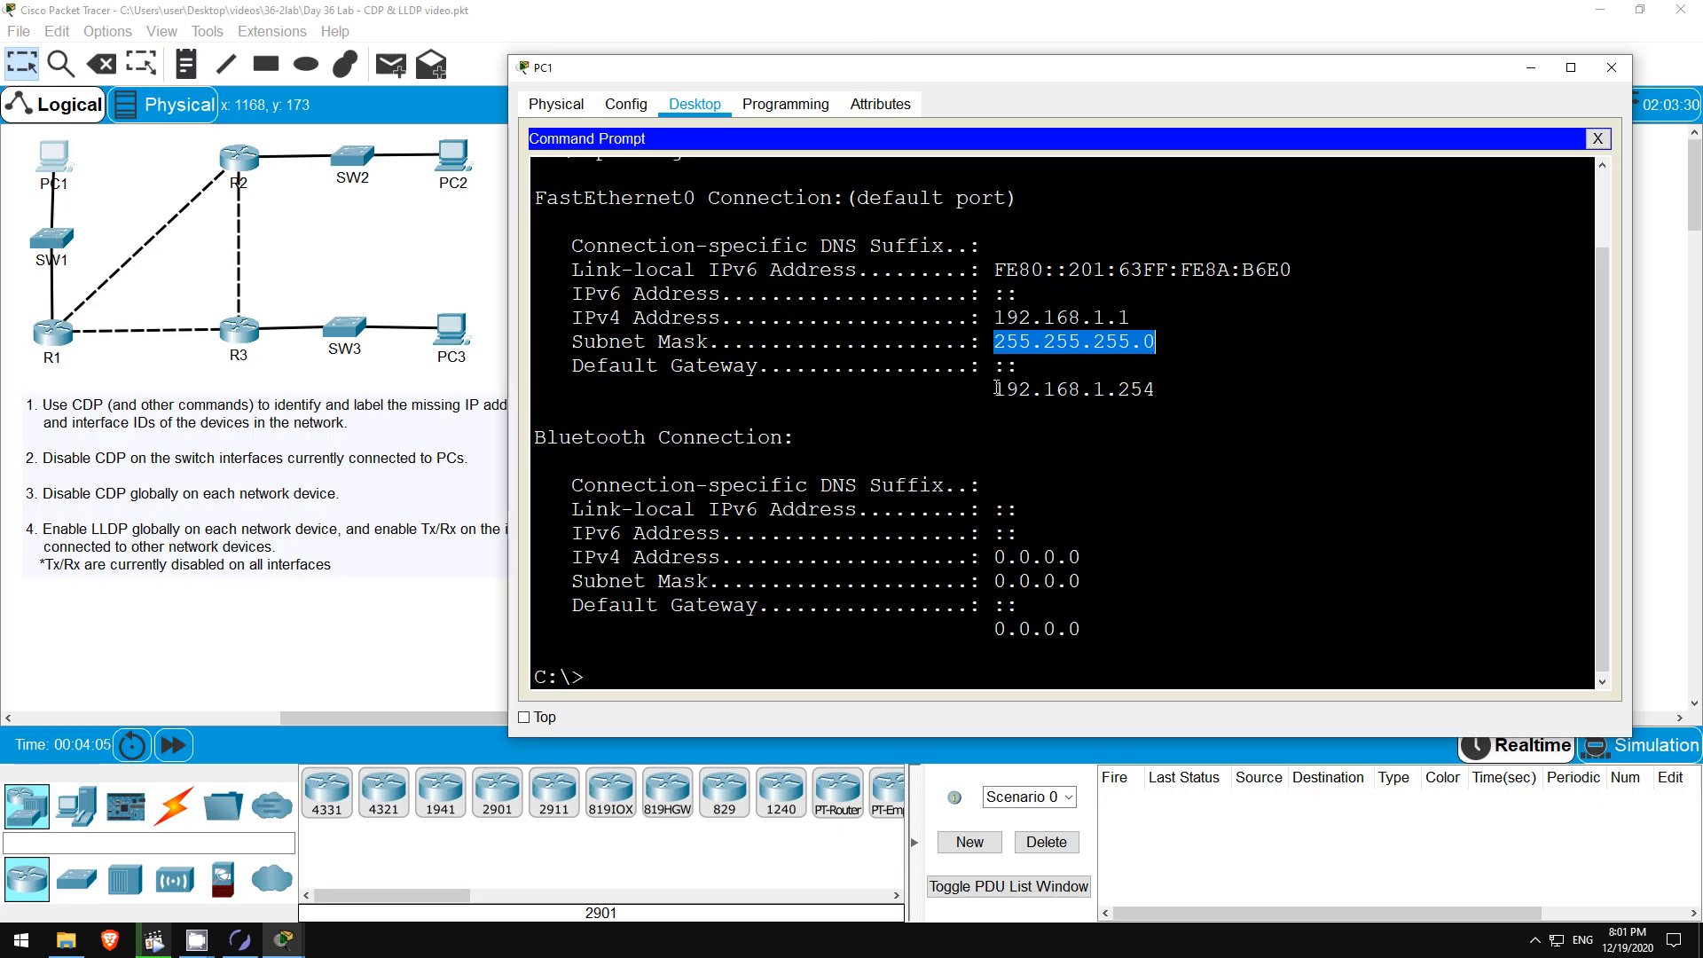
pyautogui.moveTo(996, 388); pyautogui.dragTo(1159, 392)
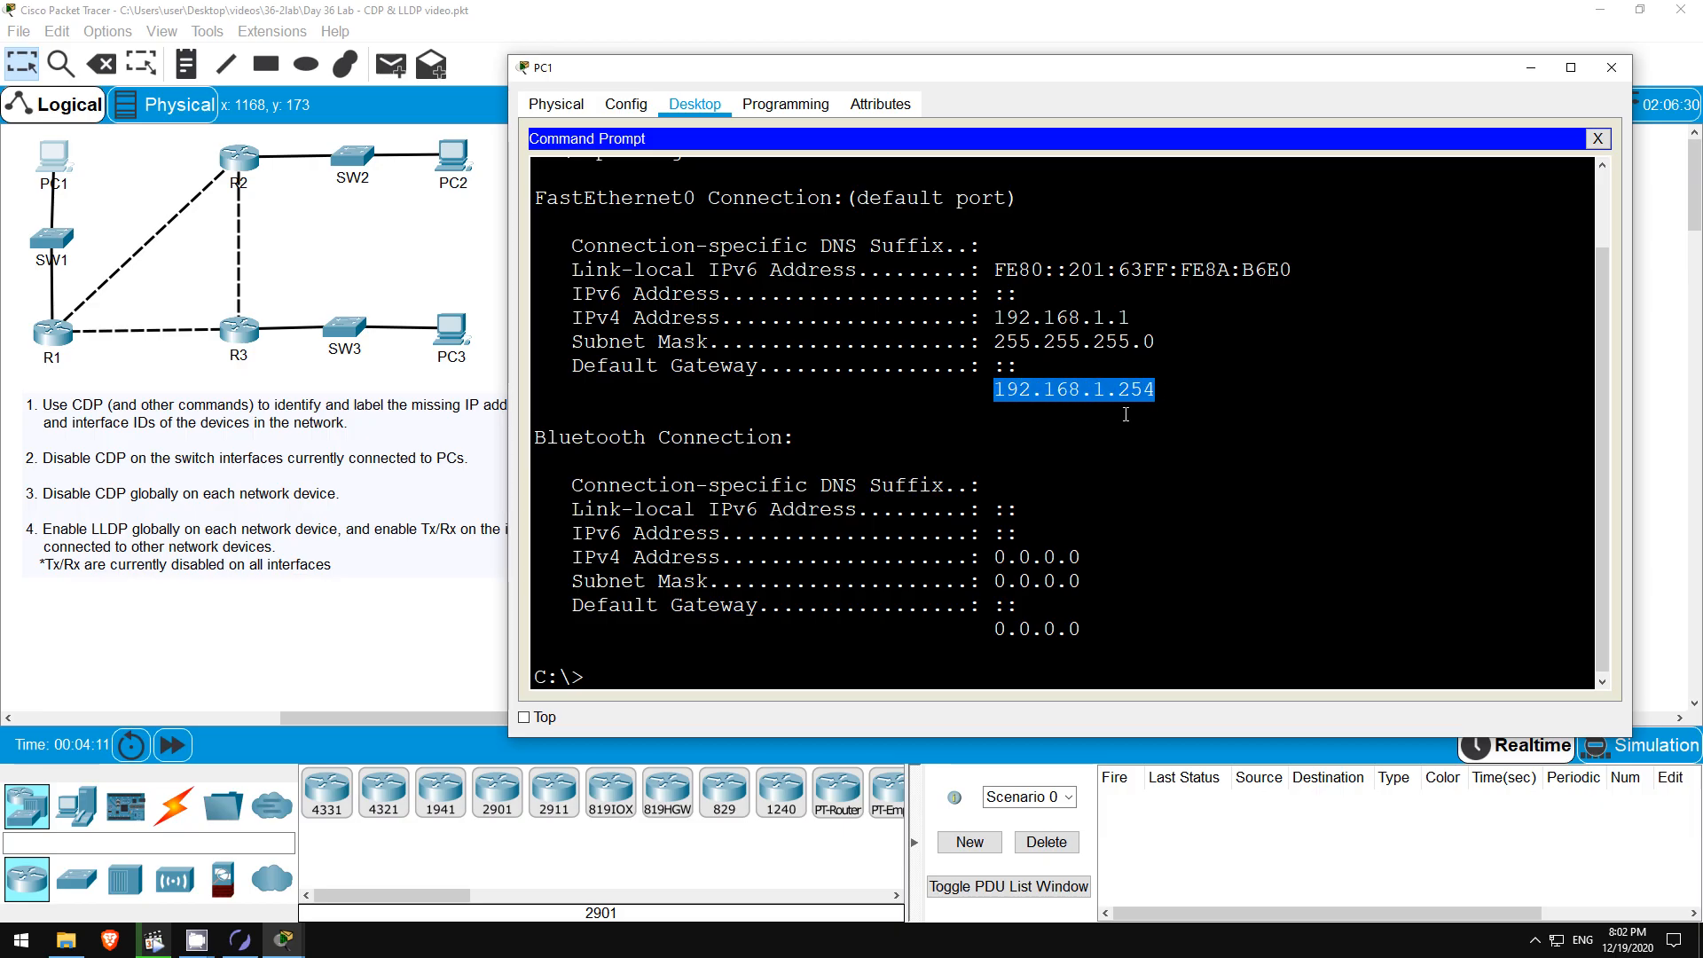
# Place the 192.168.1.0/24 label on the PC1–SW1 link, a .1 label beside PC1 and a .254 label beside R1.
pyautogui.click(446, 247)
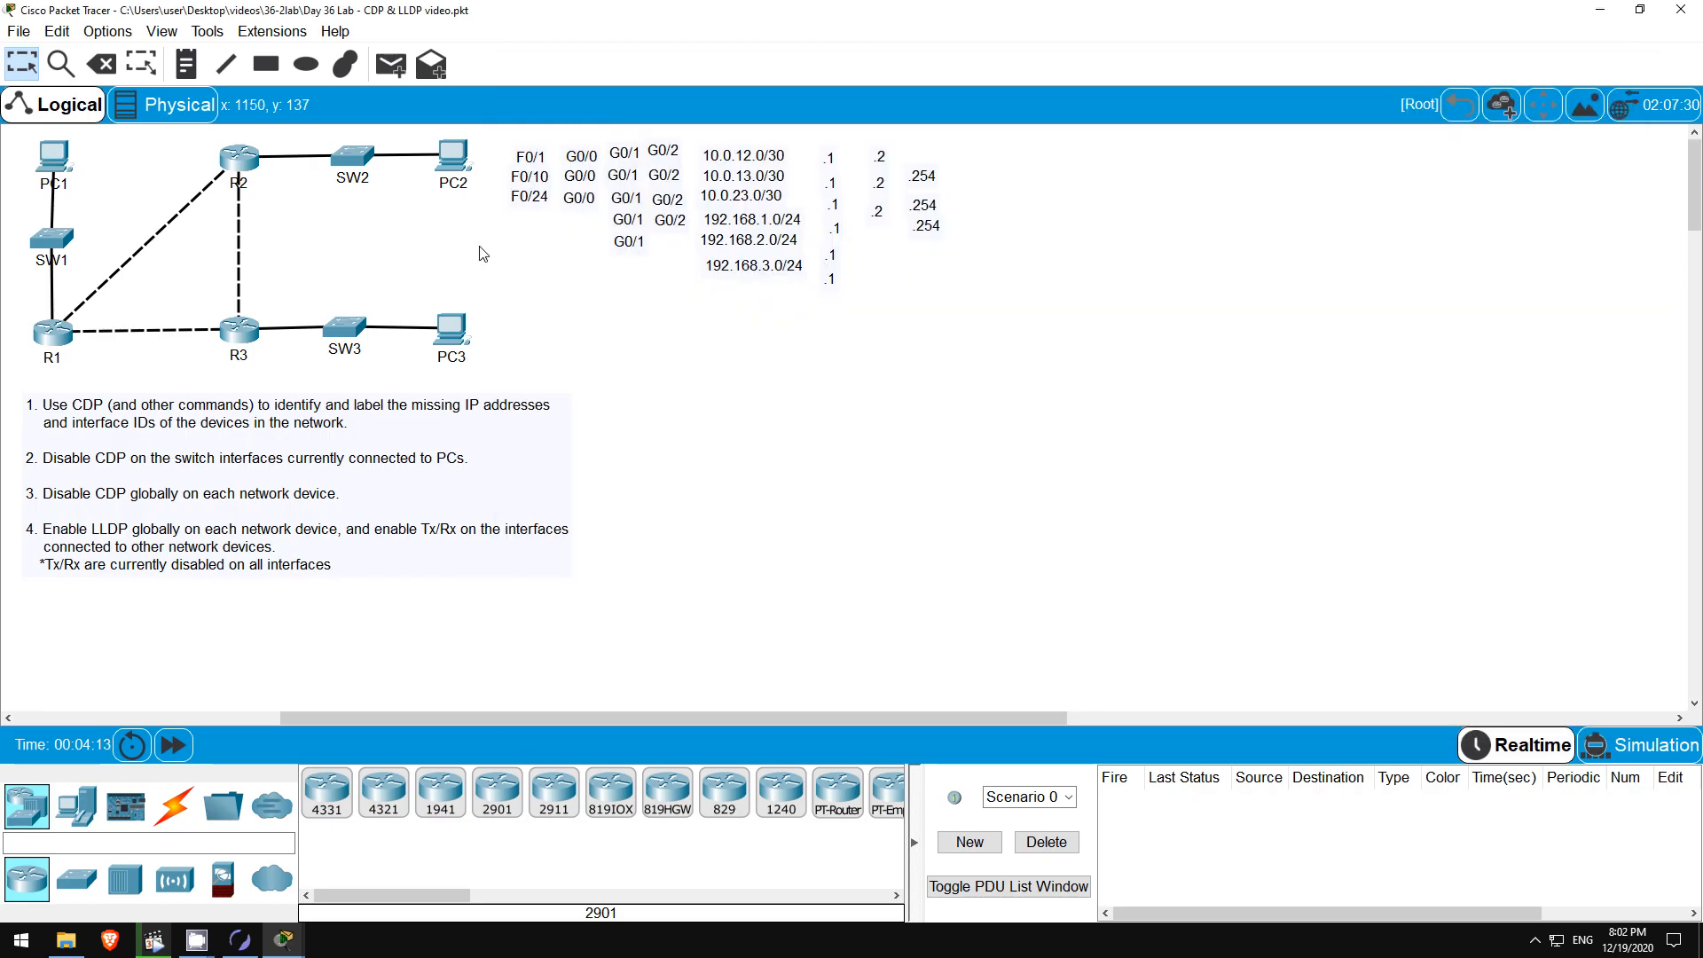
pyautogui.moveTo(758, 224); pyautogui.dragTo(65, 232)
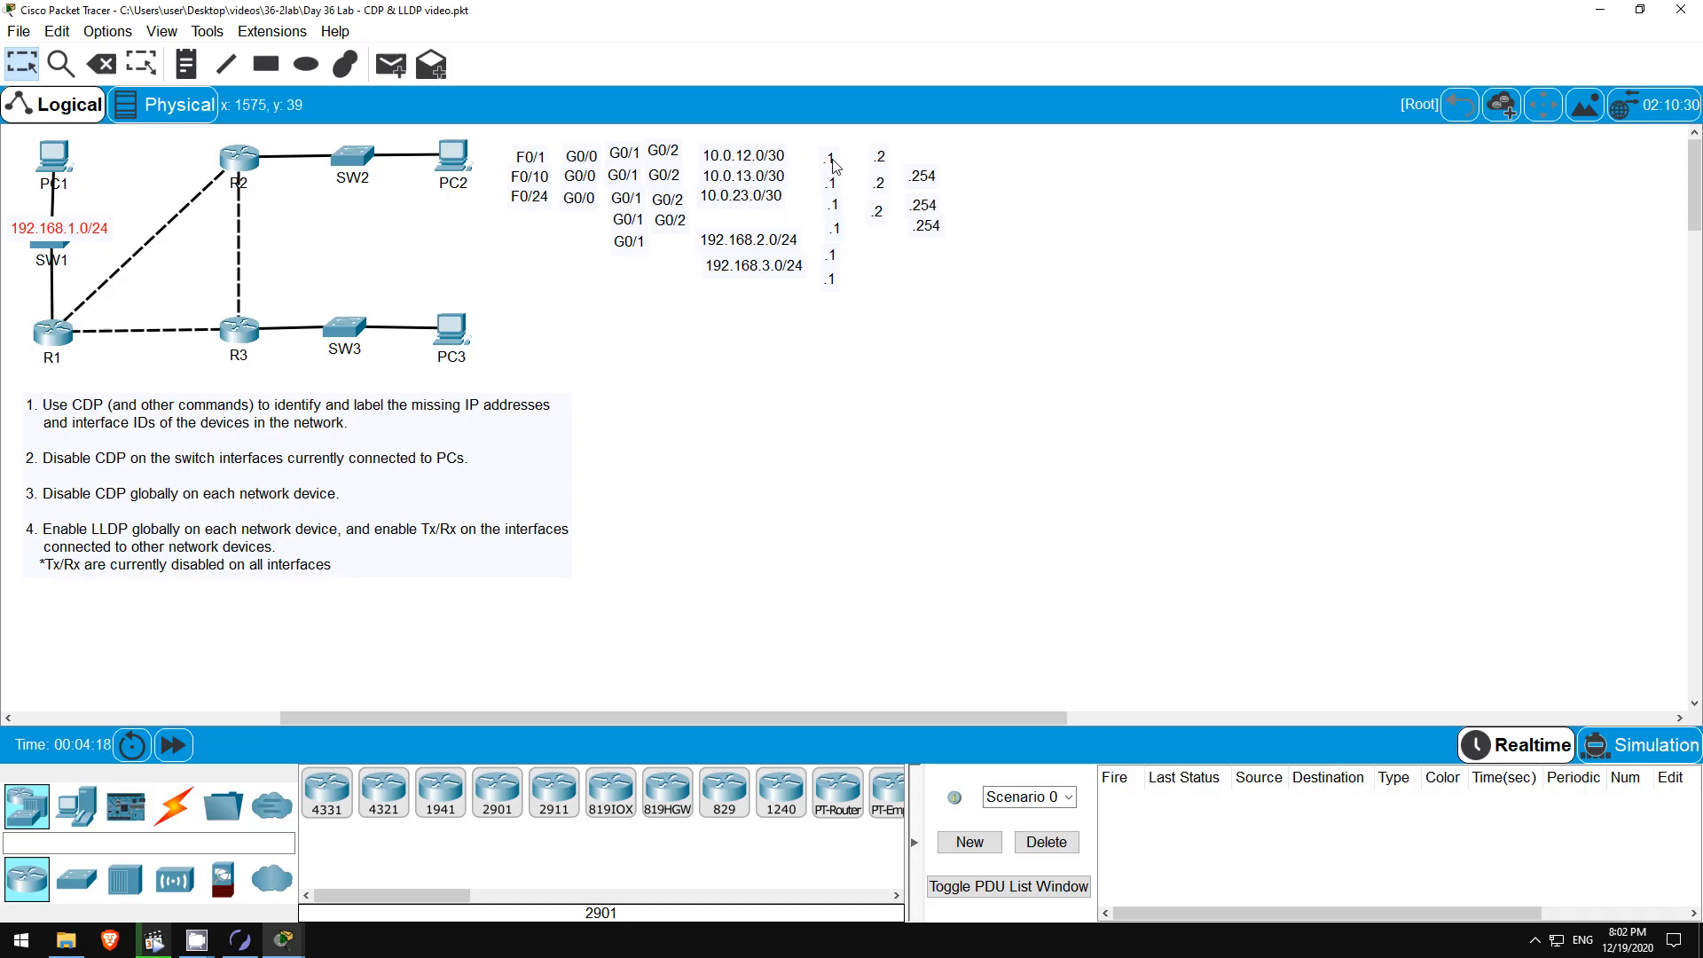
pyautogui.moveTo(834, 166); pyautogui.dragTo(35, 190)
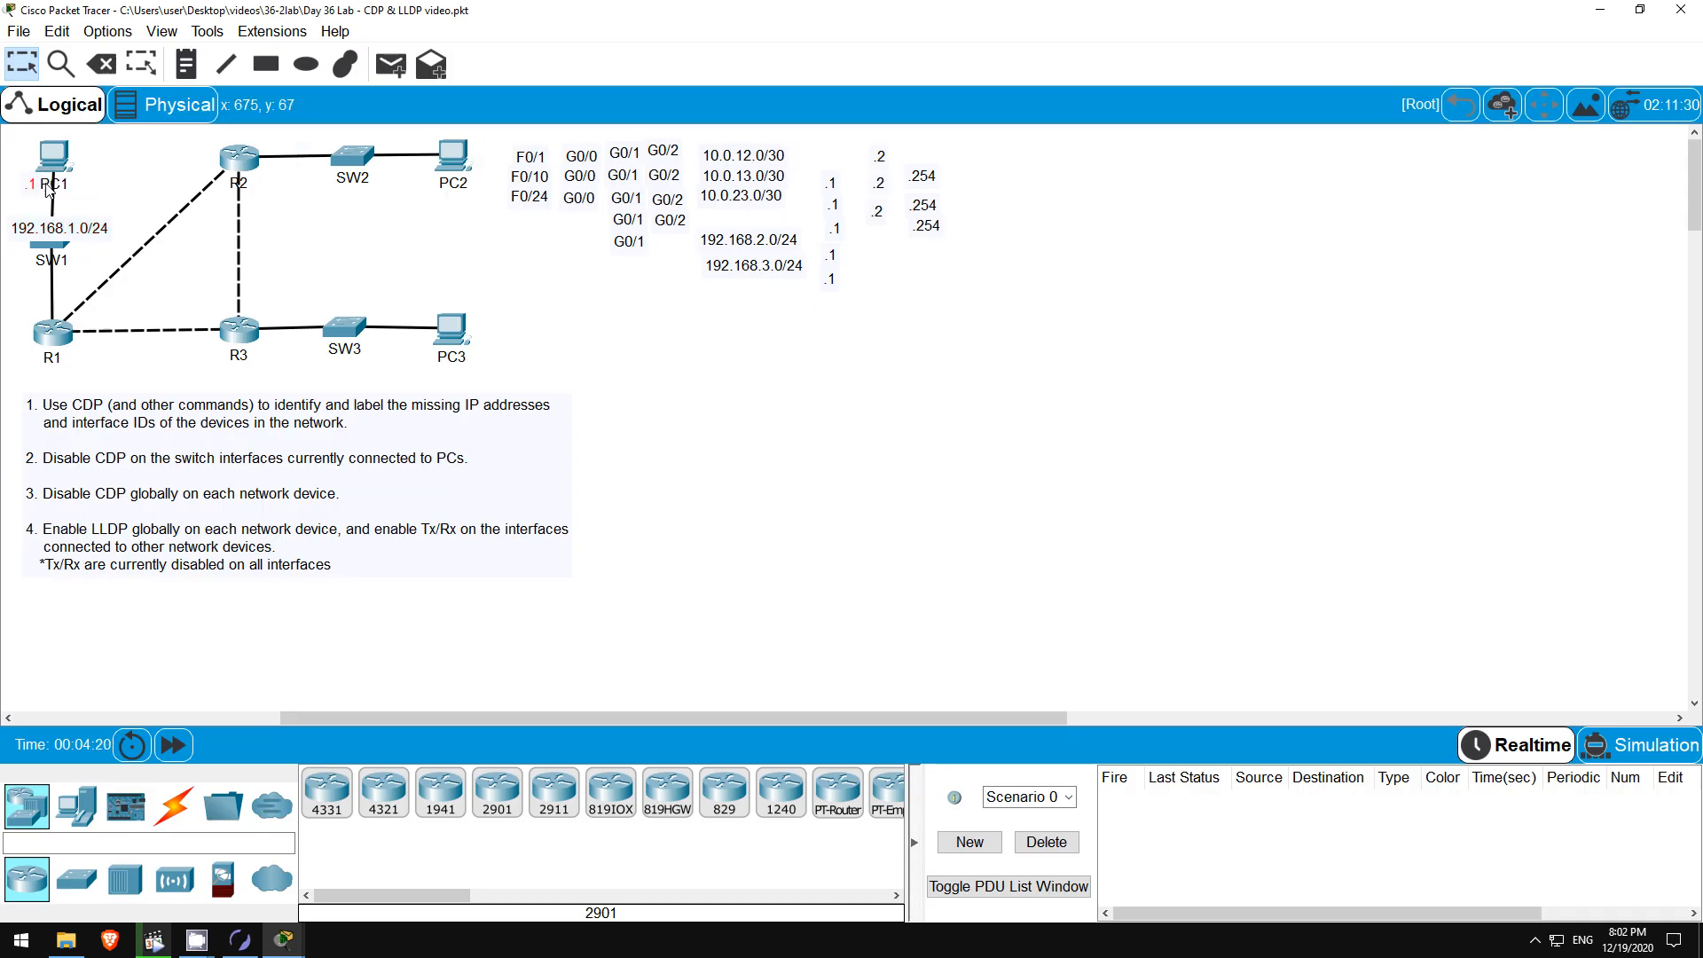
pyautogui.moveTo(922, 176); pyautogui.dragTo(33, 321)
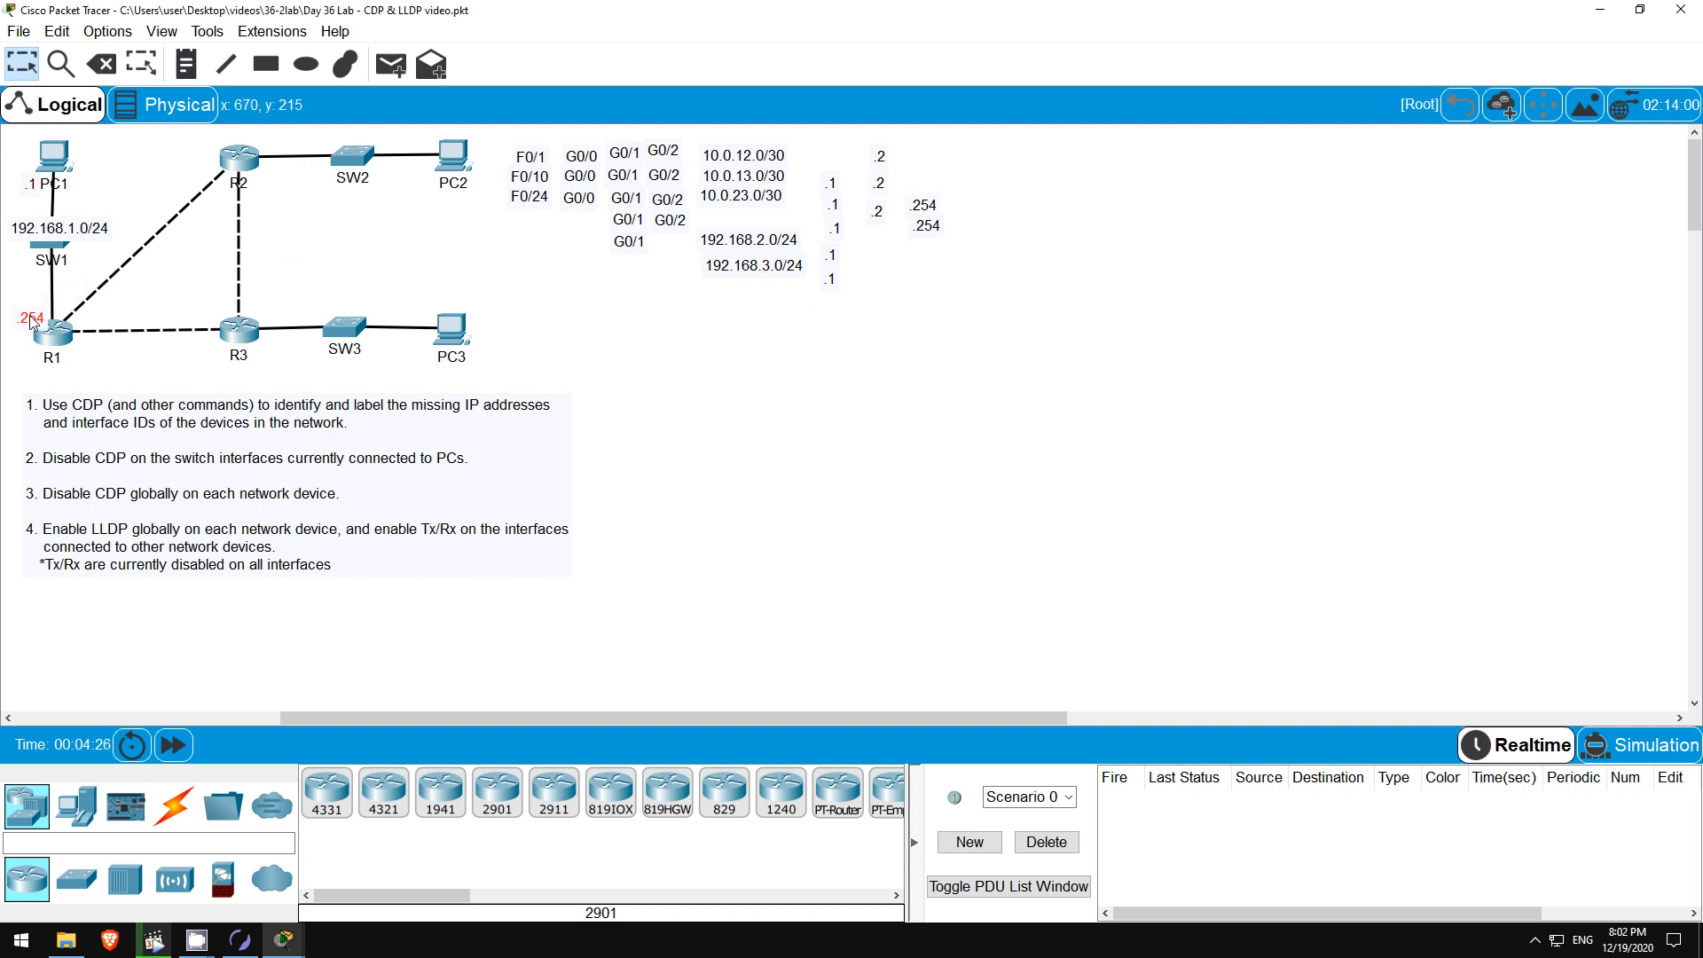
# Enter privileged EXEC mode on SW1 and run show cdp neighbors to identify the interfaces on the link to R1.
pyautogui.click(49, 248)
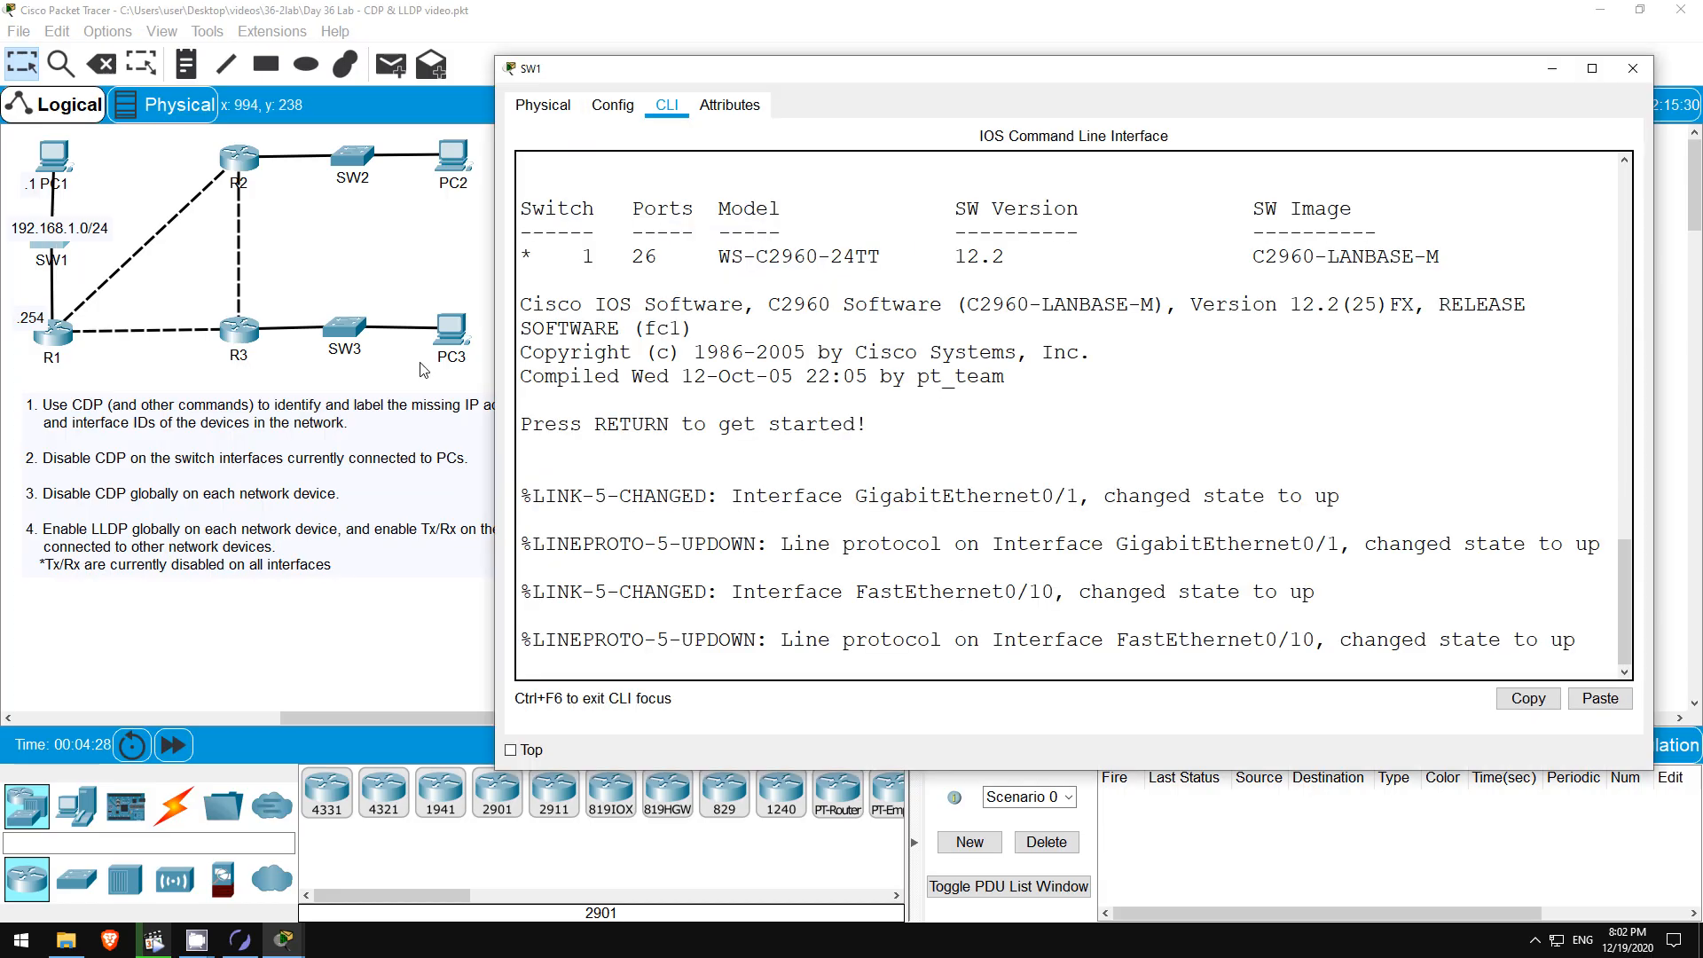
pyautogui.press('Return')
pyautogui.press('Return')
pyautogui.press('Return')
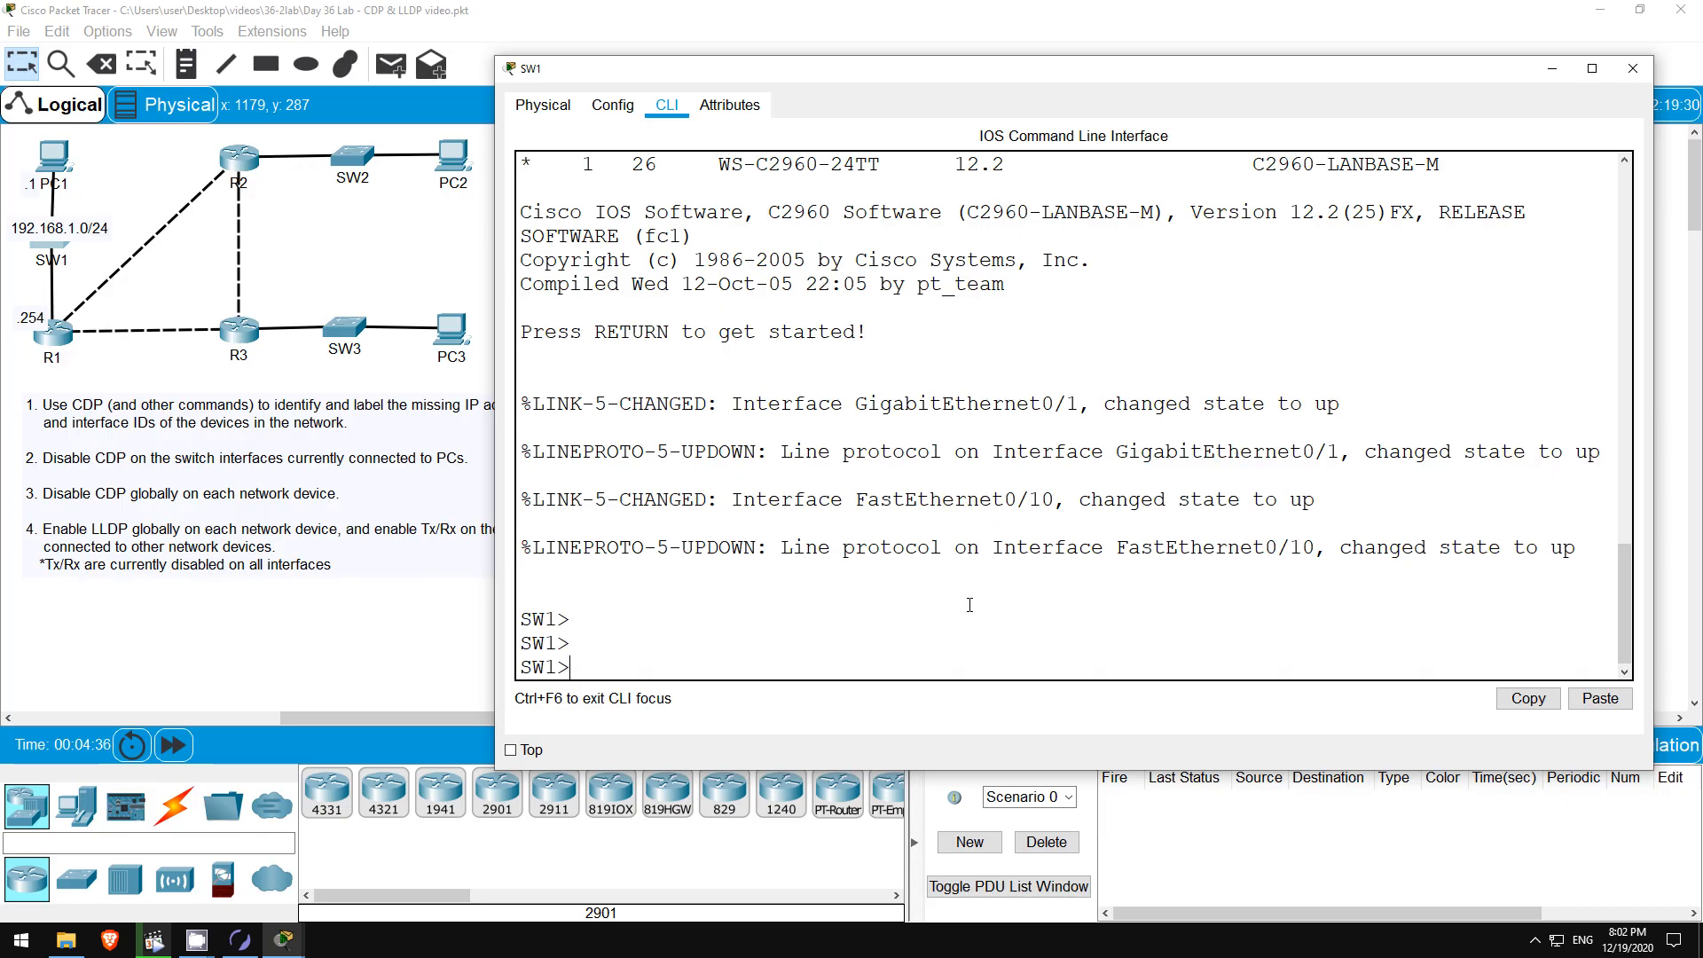
pyautogui.write('en')
pyautogui.press('Return')
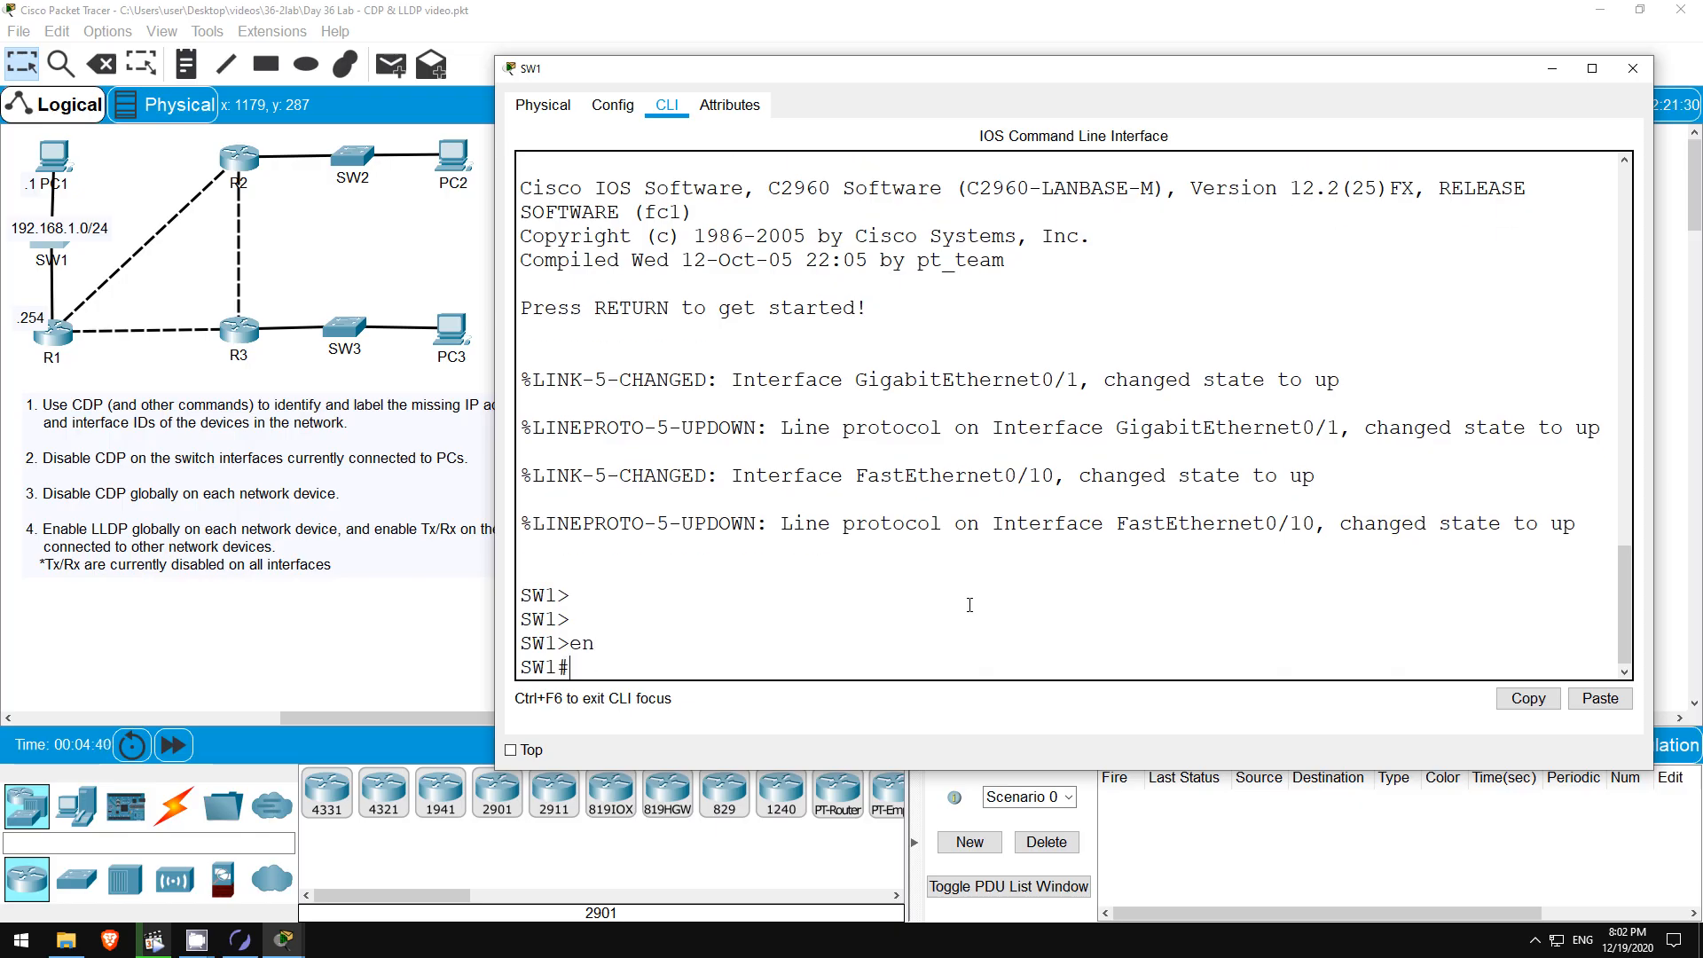
pyautogui.write('show cdp ne')
pyautogui.press('Tab')
pyautogui.press('Return')
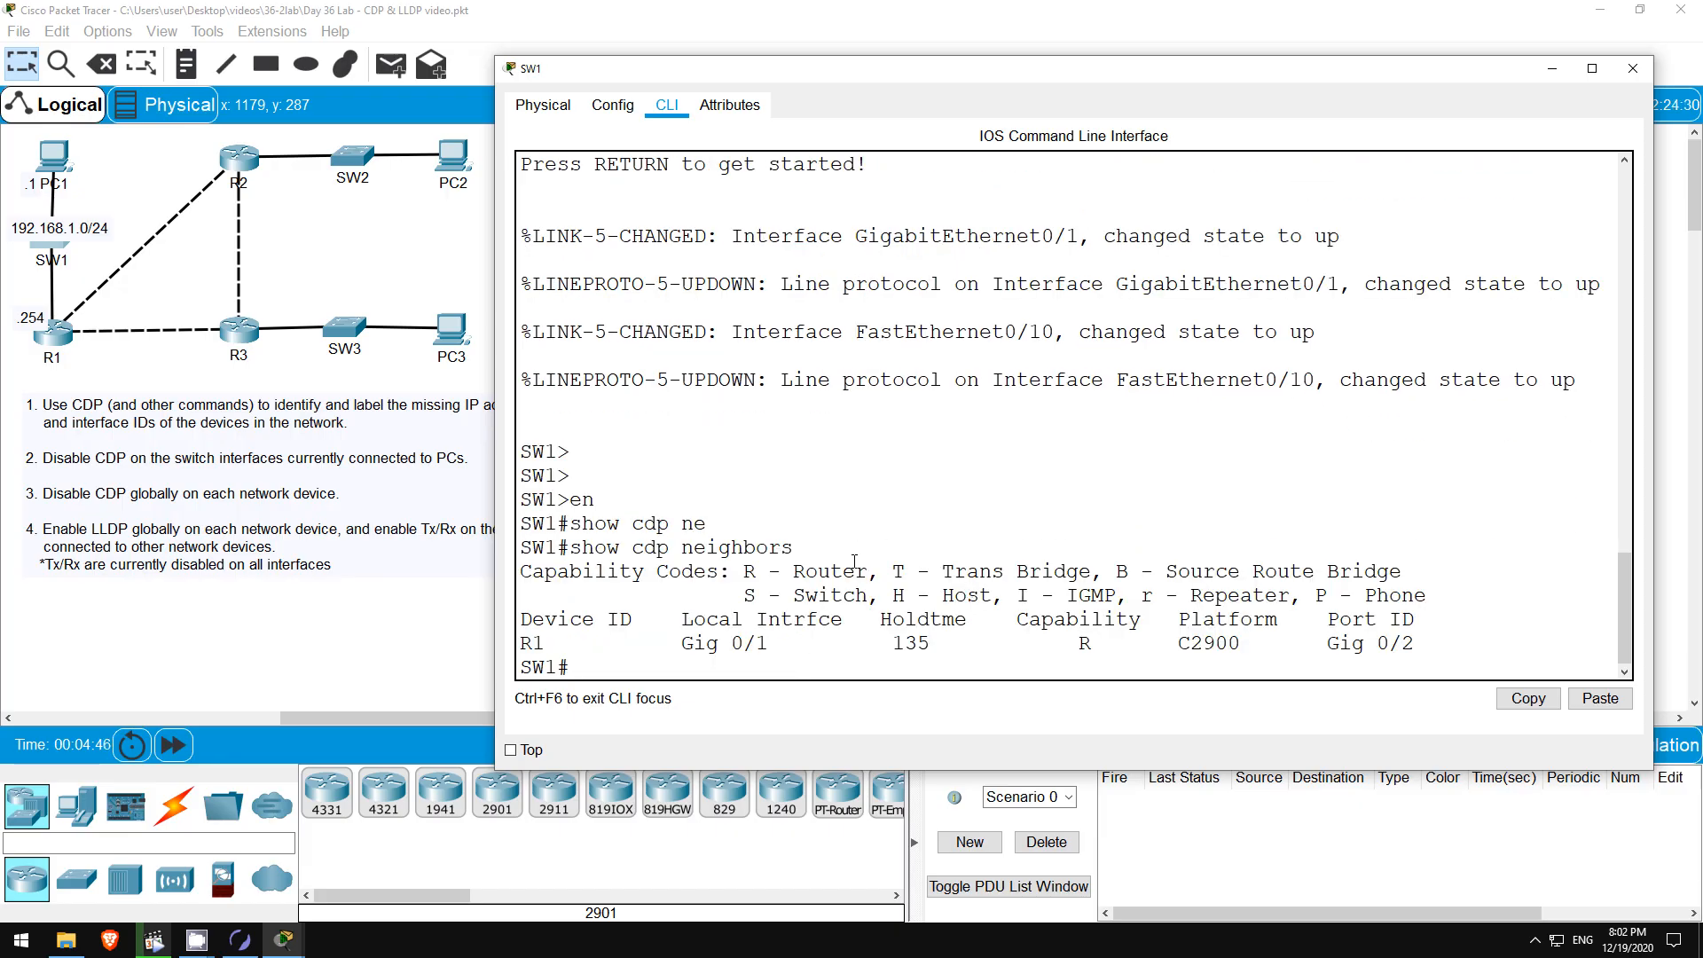
pyautogui.moveTo(688, 641); pyautogui.dragTo(1415, 644)
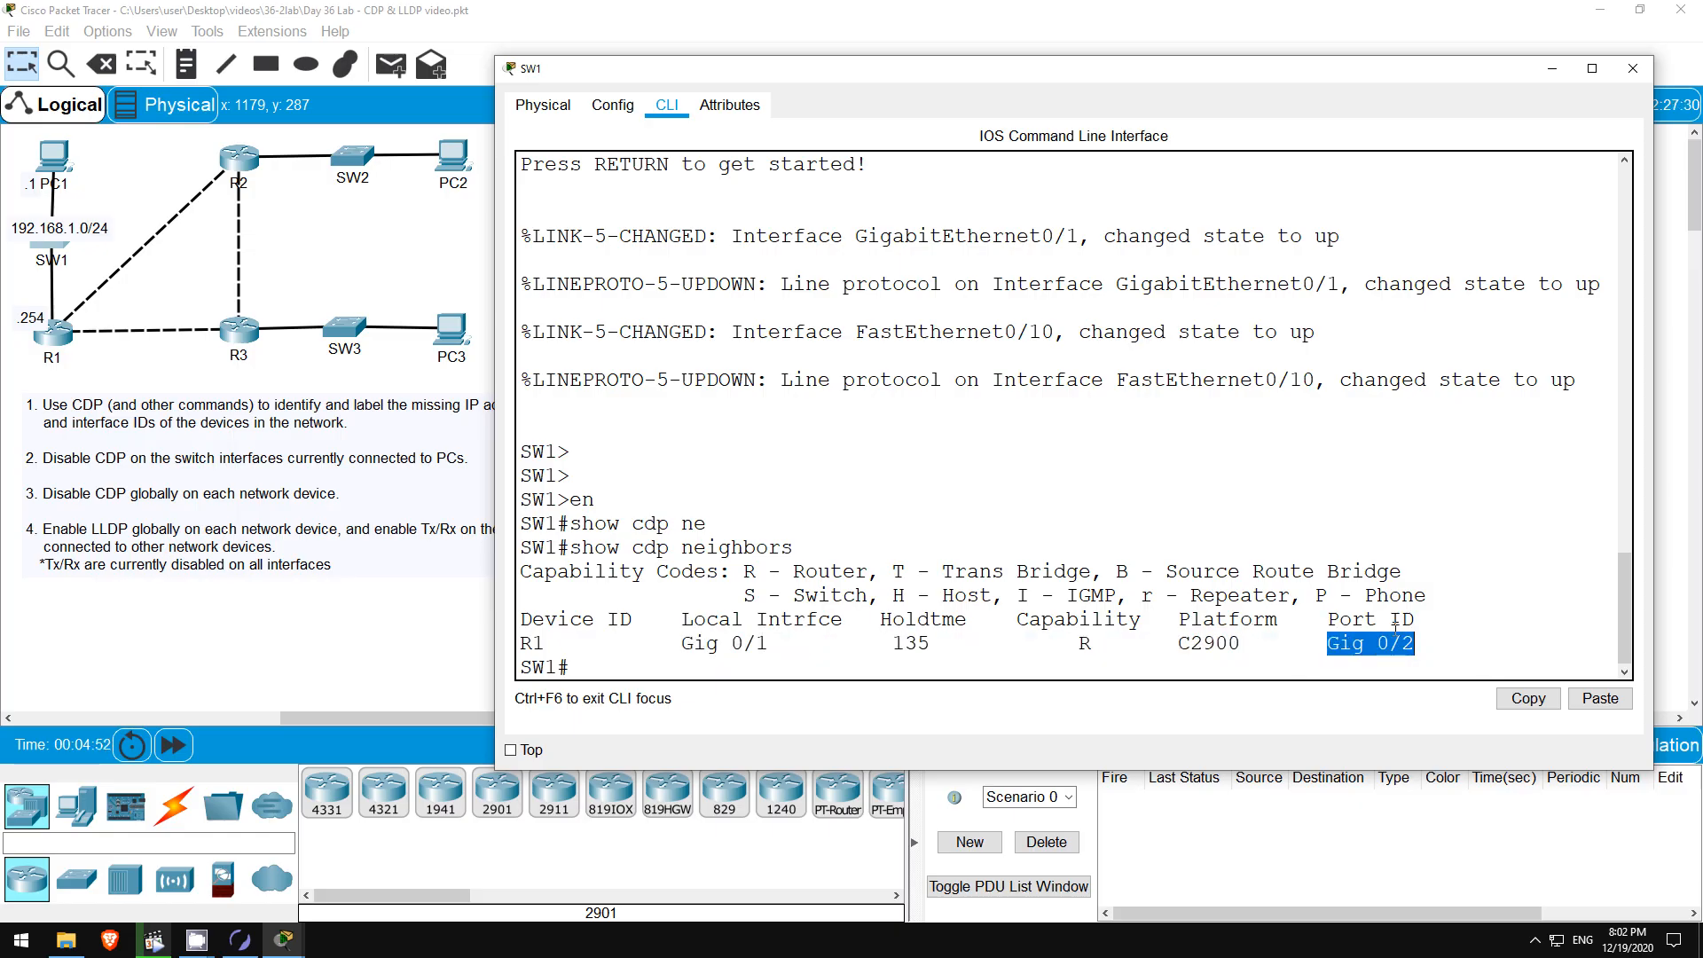
# Label the SW1–R1 link by placing G0/1 beside SW1 and G0/2 beside R1.
pyautogui.click(262, 246)
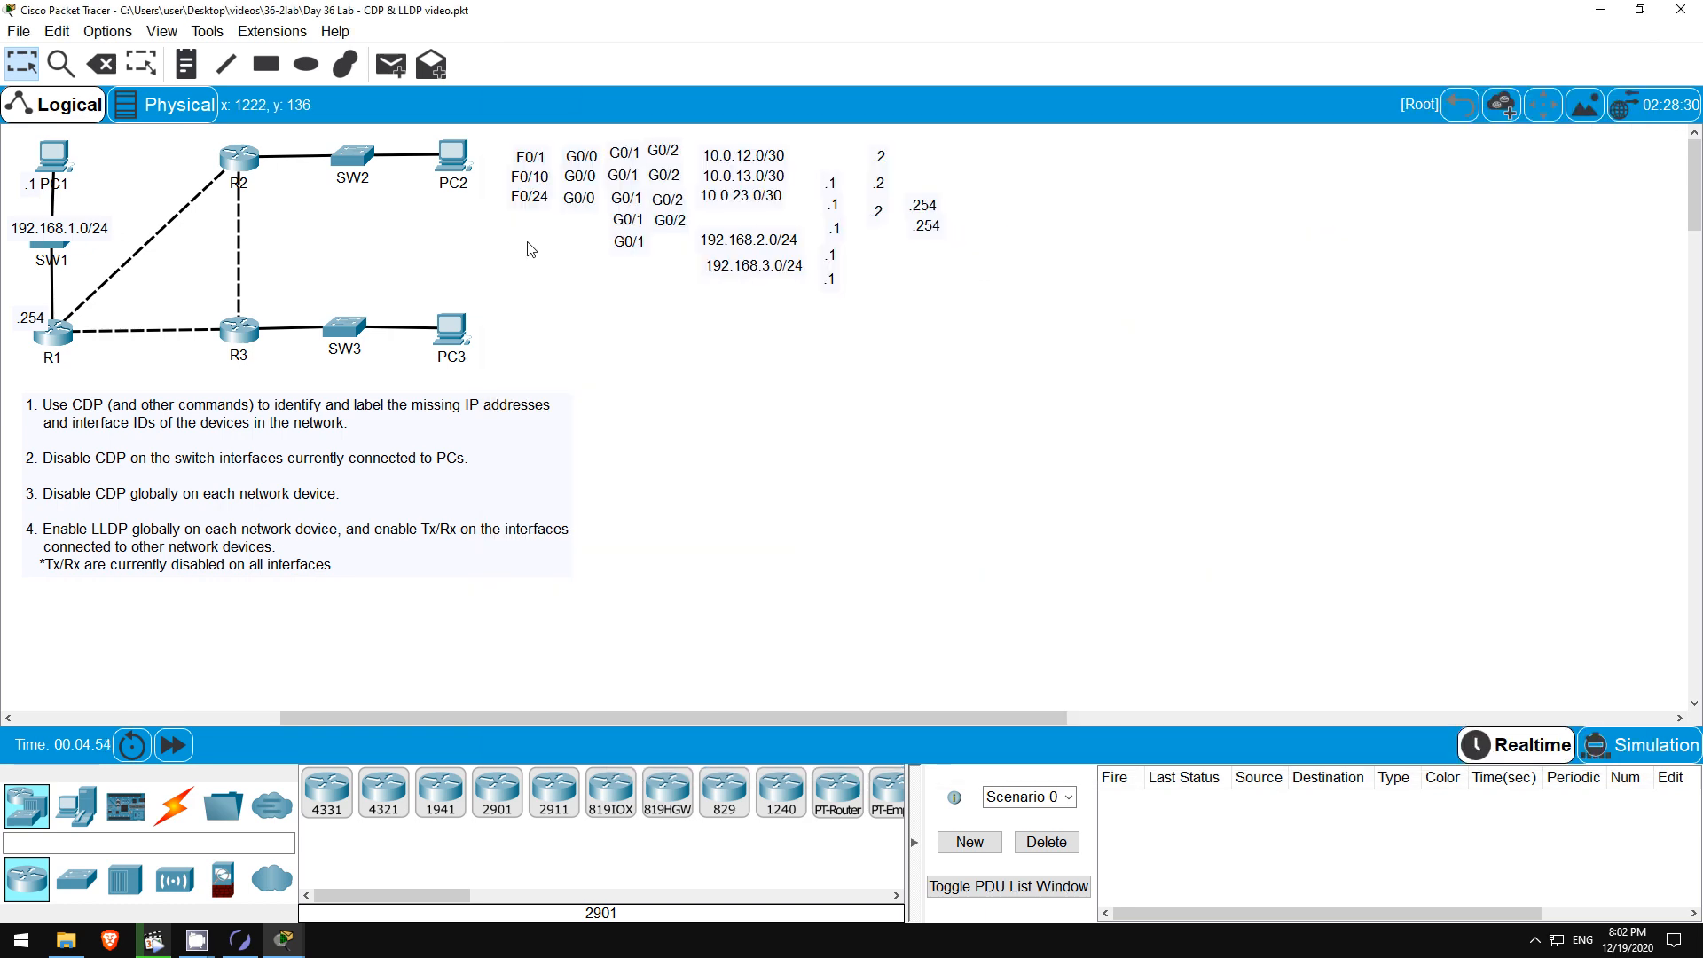
pyautogui.moveTo(623, 167); pyautogui.dragTo(36, 274)
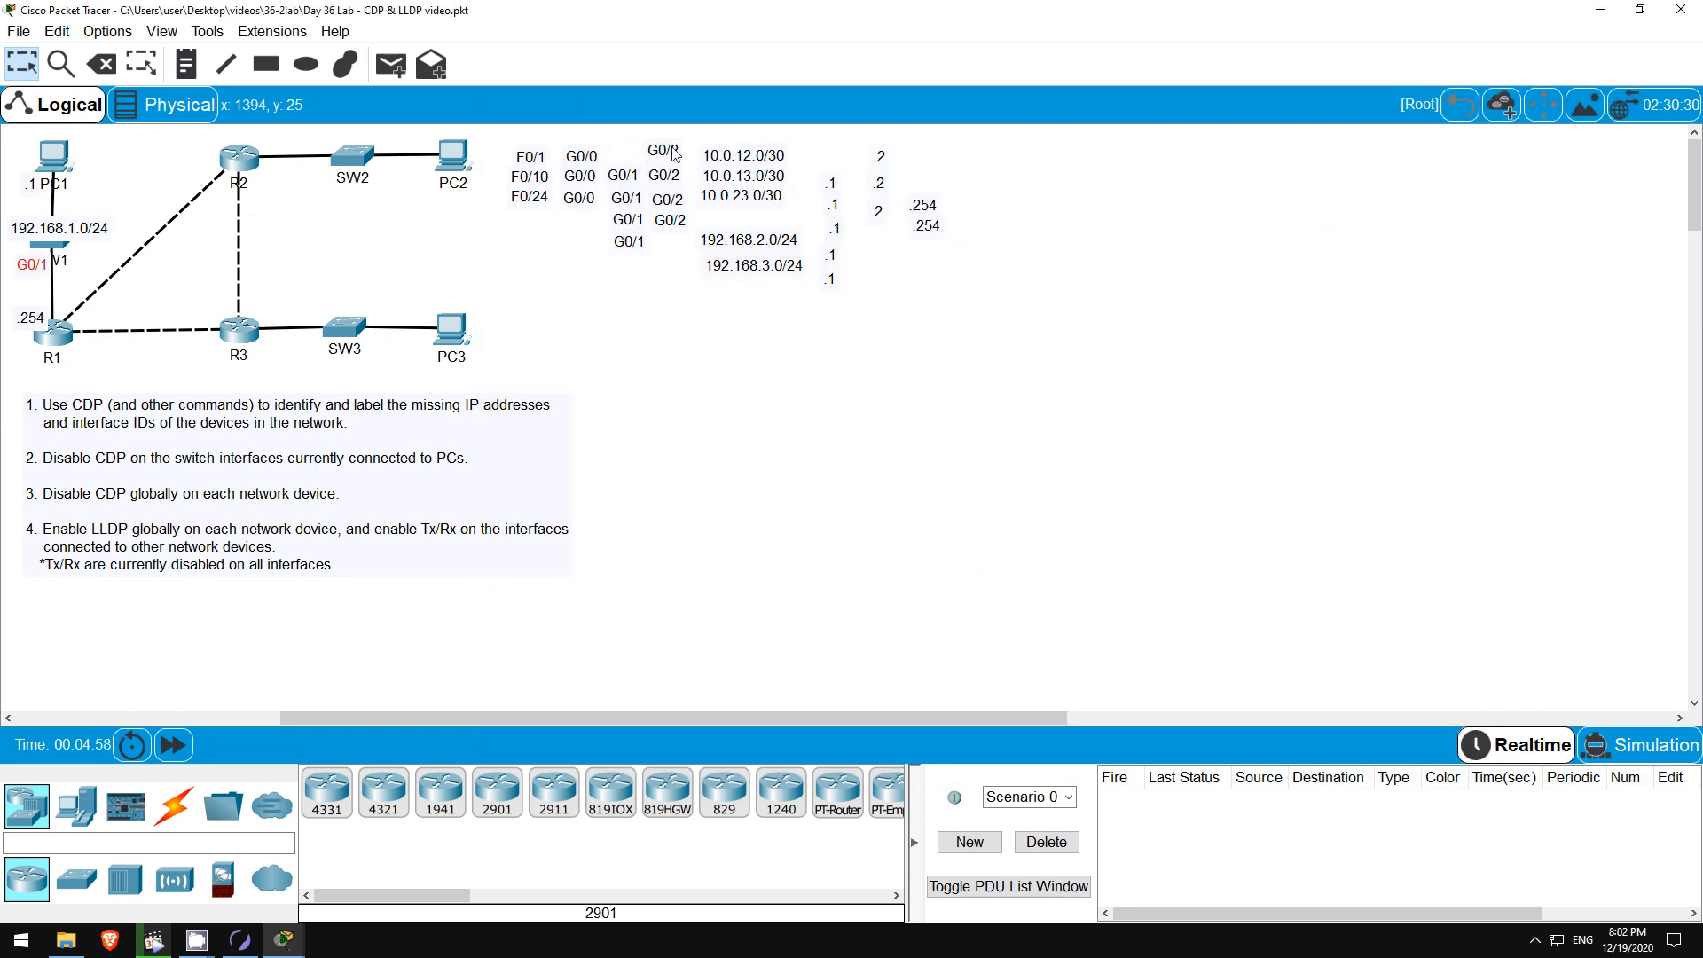
pyautogui.moveTo(664, 152); pyautogui.dragTo(82, 269)
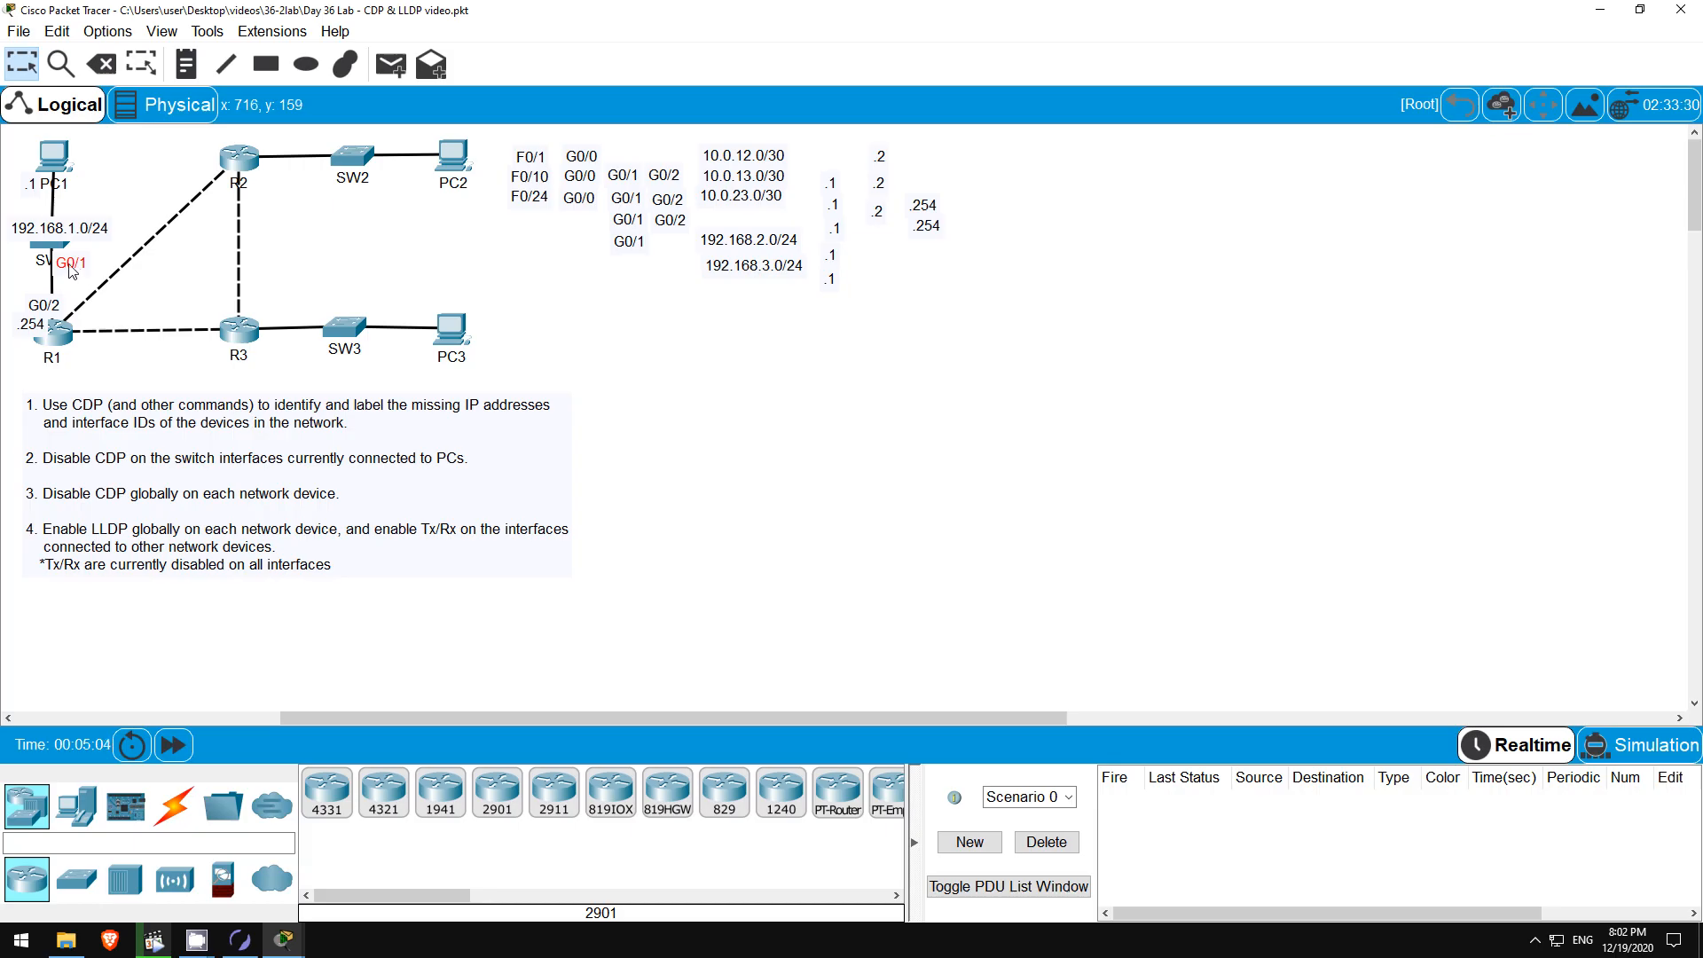
# Run show interfaces status in SW1's CLI to list the state of its ports.
pyautogui.click(50, 246)
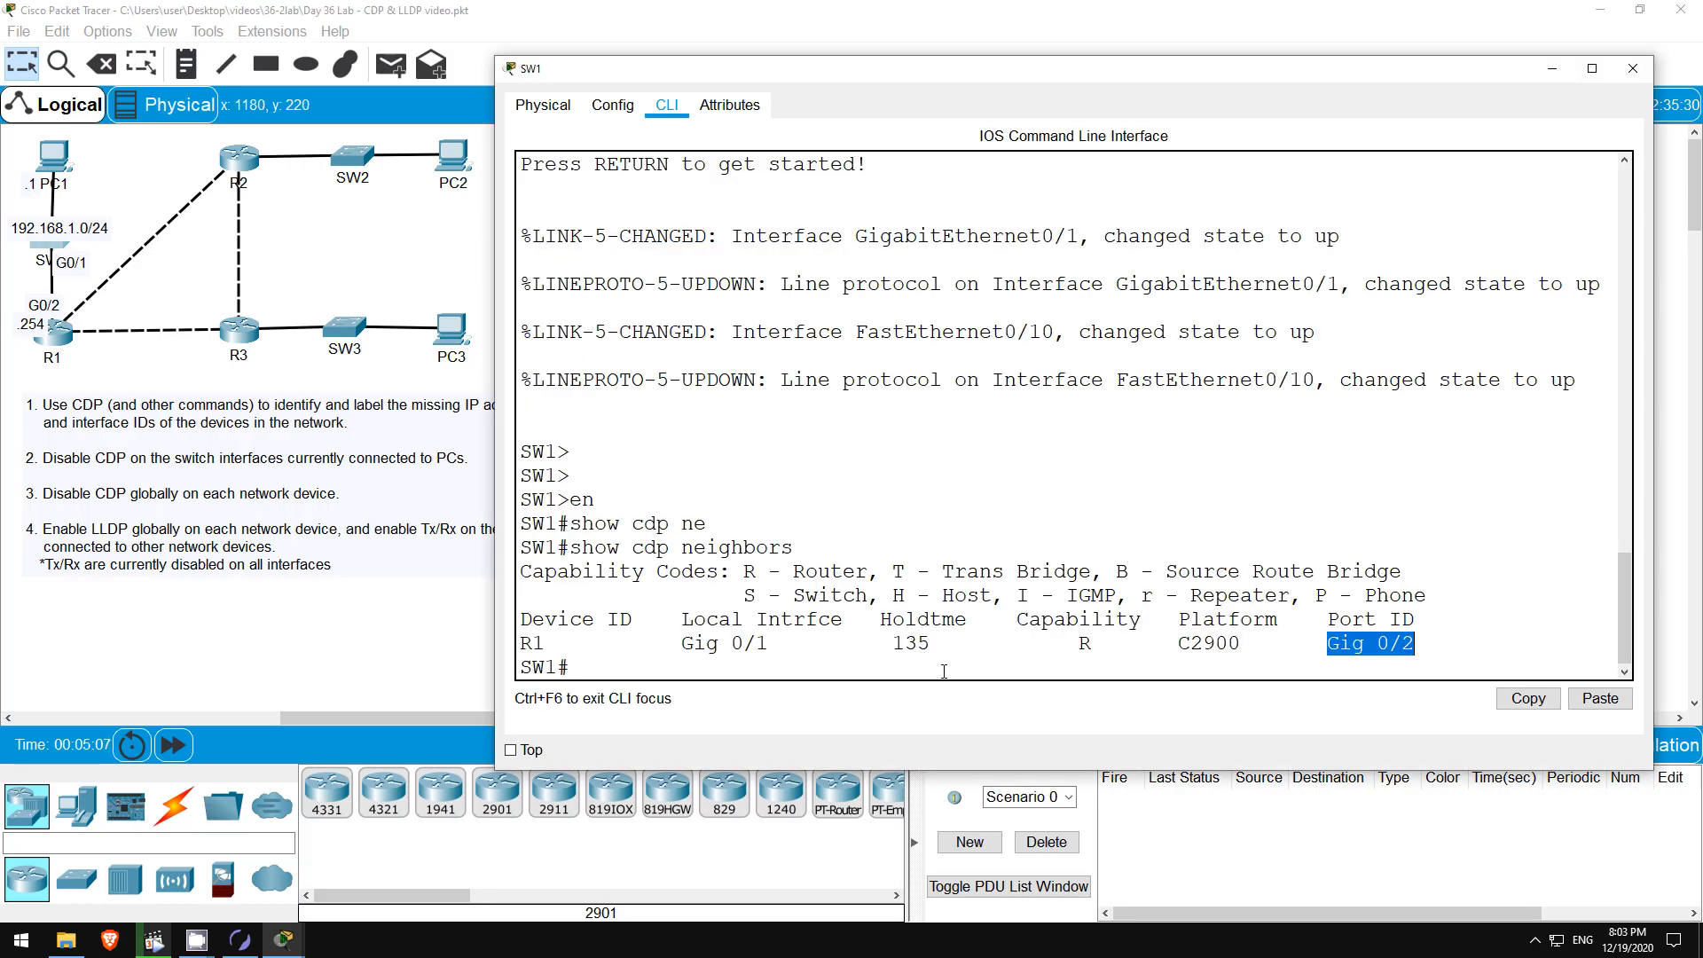
pyautogui.click(944, 671)
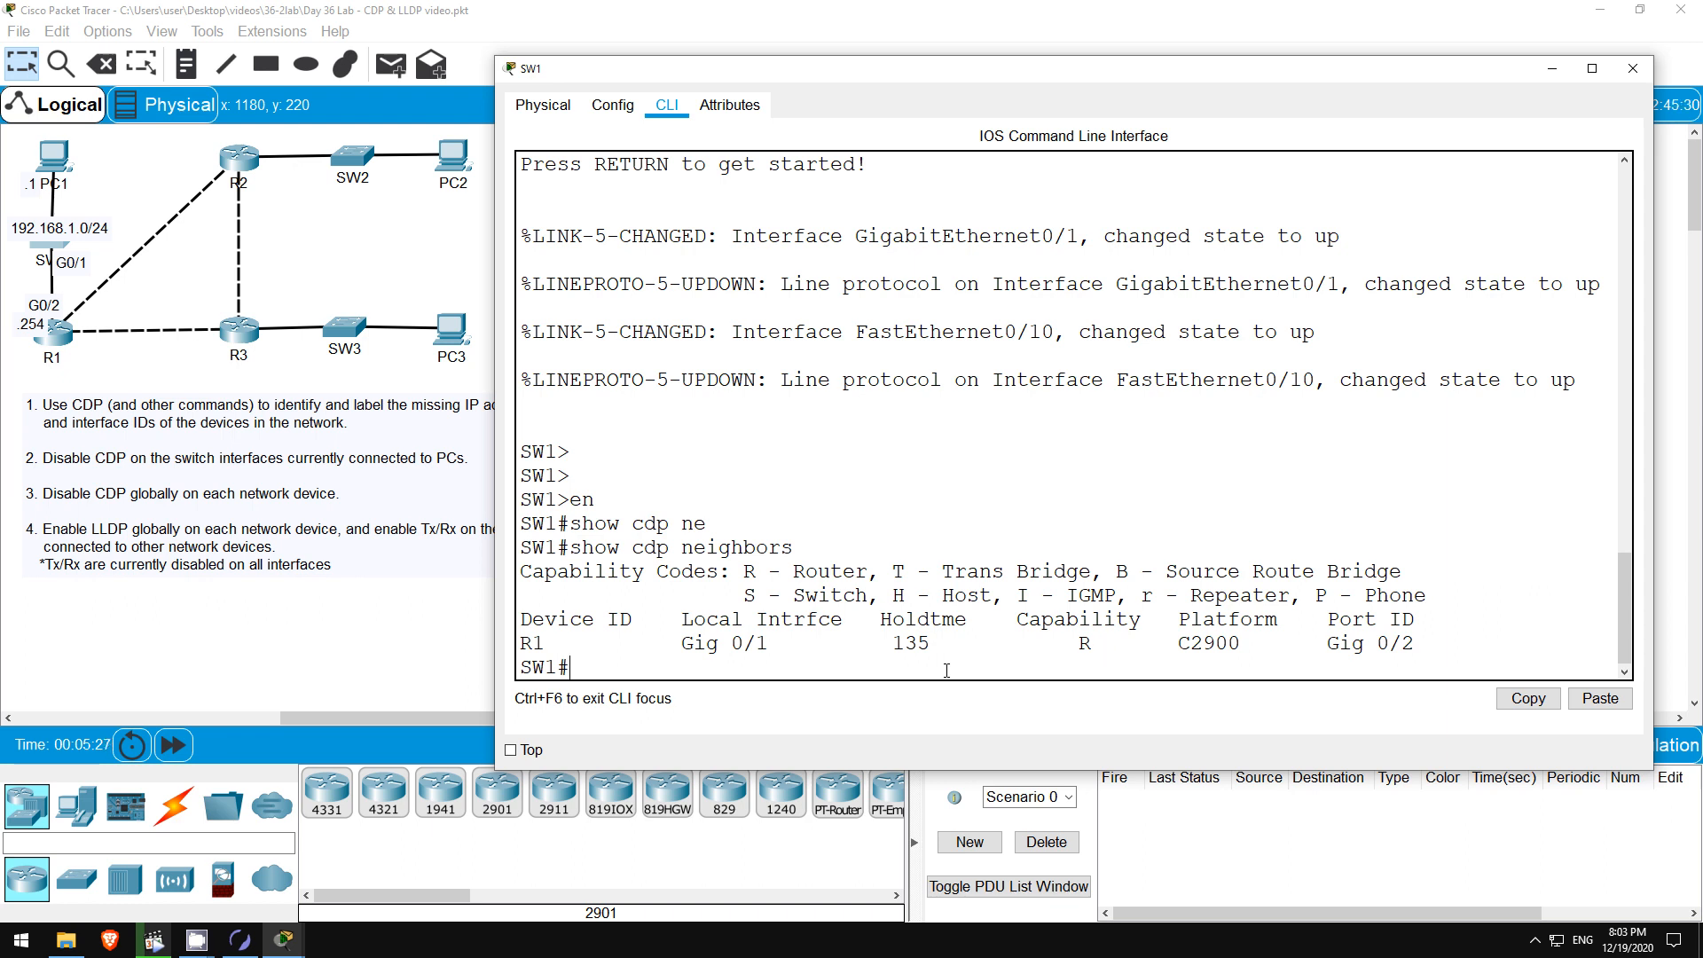
pyautogui.write('show int')
pyautogui.press('Tab')
pyautogui.write('status')
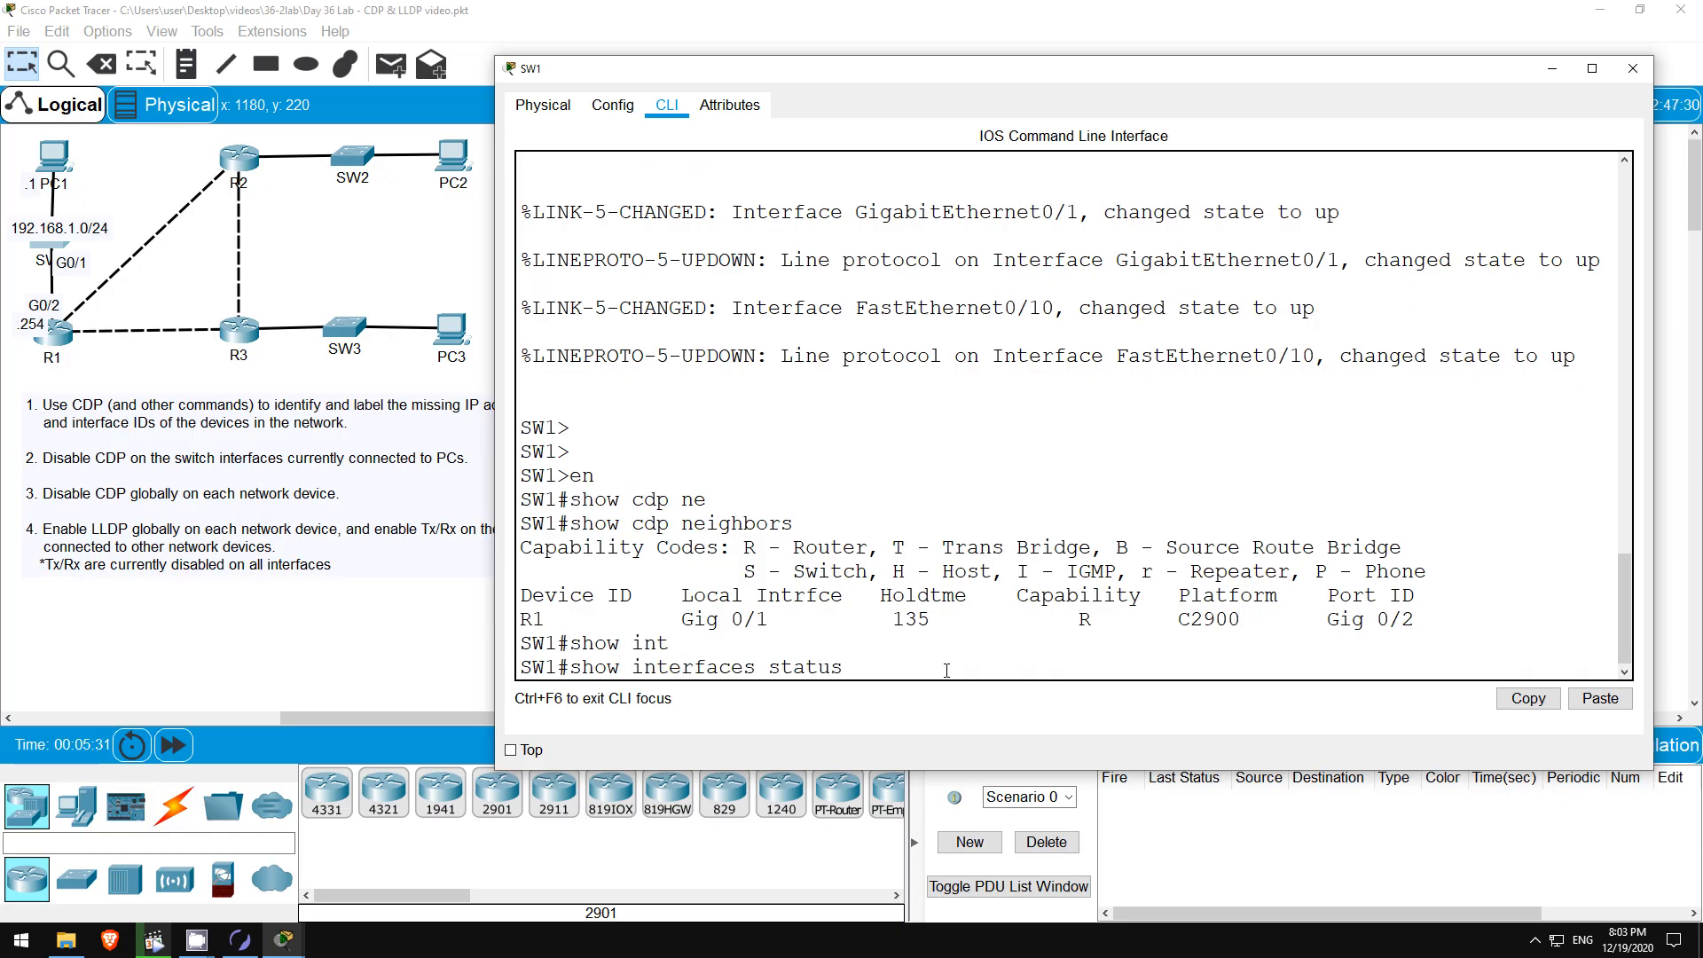
pyautogui.press('Return')
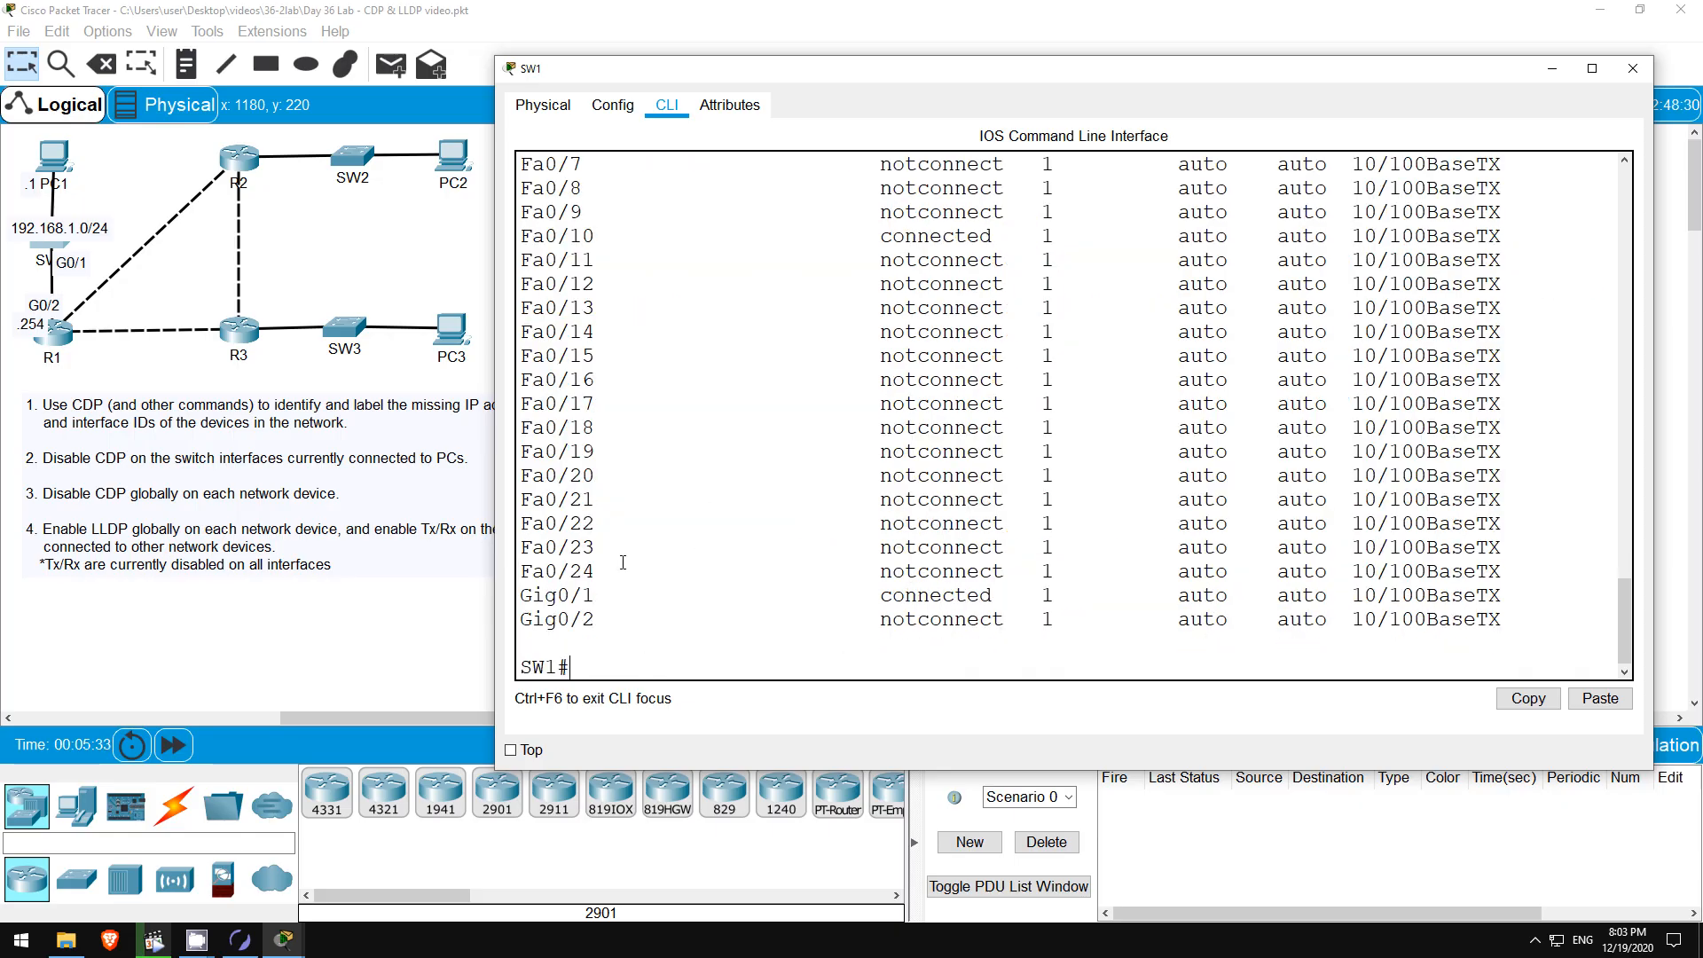
# Identify SW1's connected interface towards PC1 in the status list and place the F0/10 label beside SW1 on that link.
pyautogui.moveTo(556, 596); pyautogui.dragTo(582, 596)
pyautogui.moveTo(880, 596); pyautogui.dragTo(1003, 596)
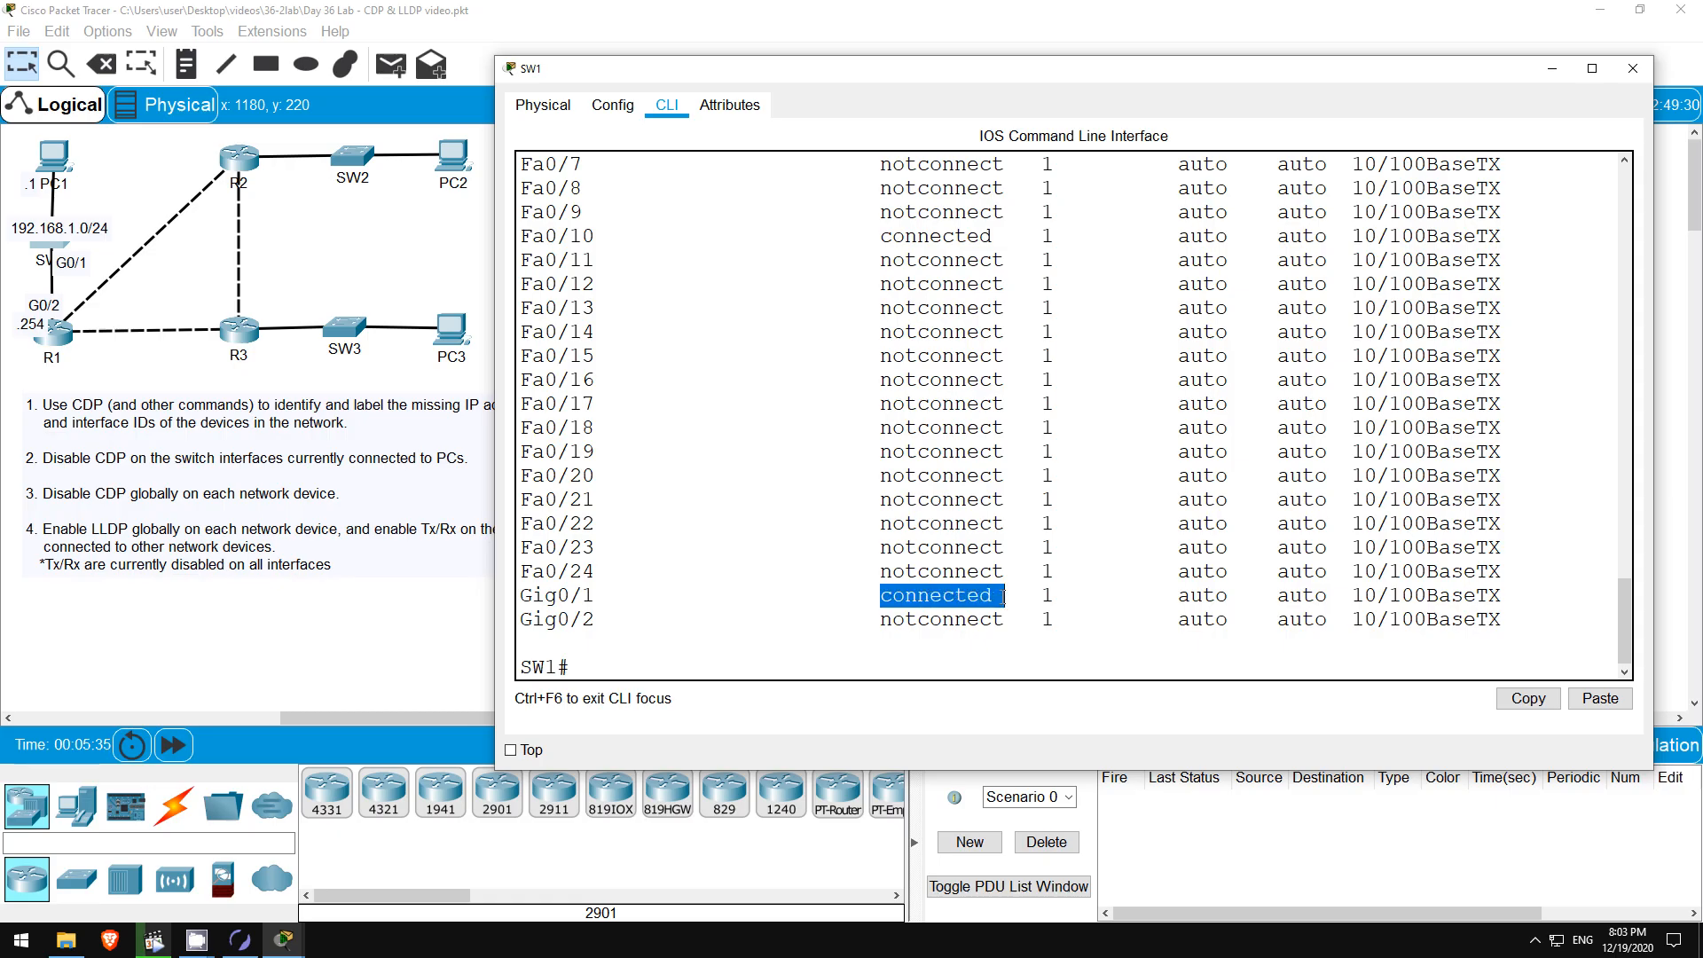
pyautogui.moveTo(524, 235); pyautogui.dragTo(1004, 238)
pyautogui.scroll(4, 945, 322)
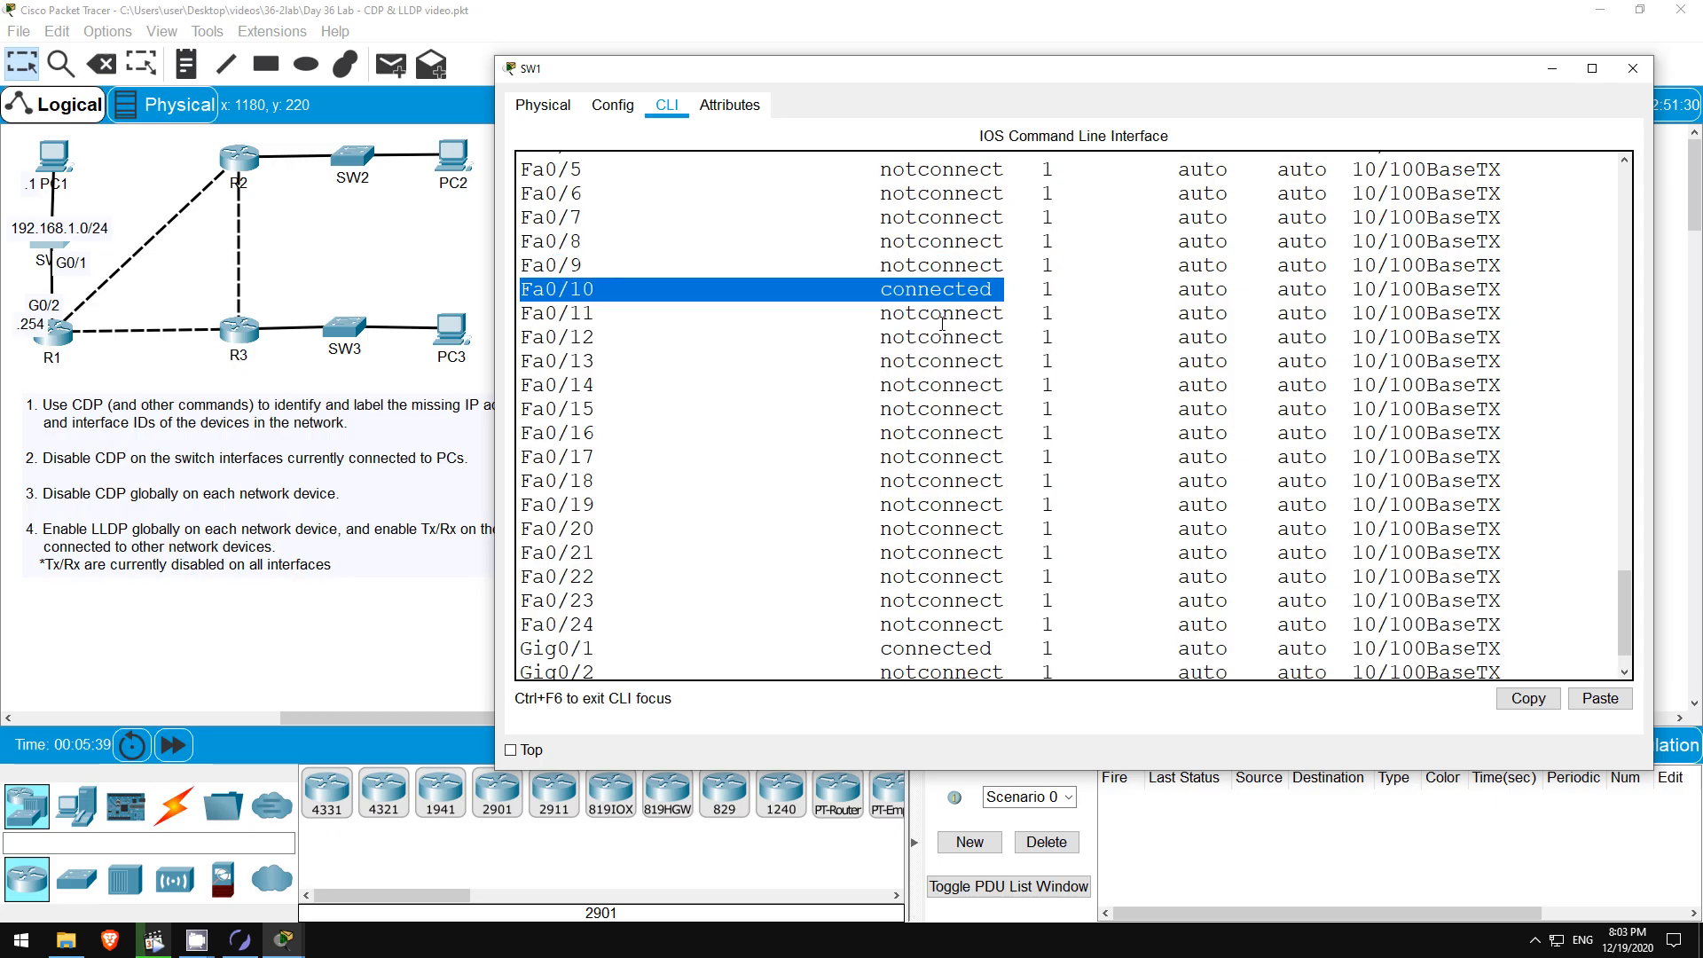
pyautogui.scroll(-4, 939, 284)
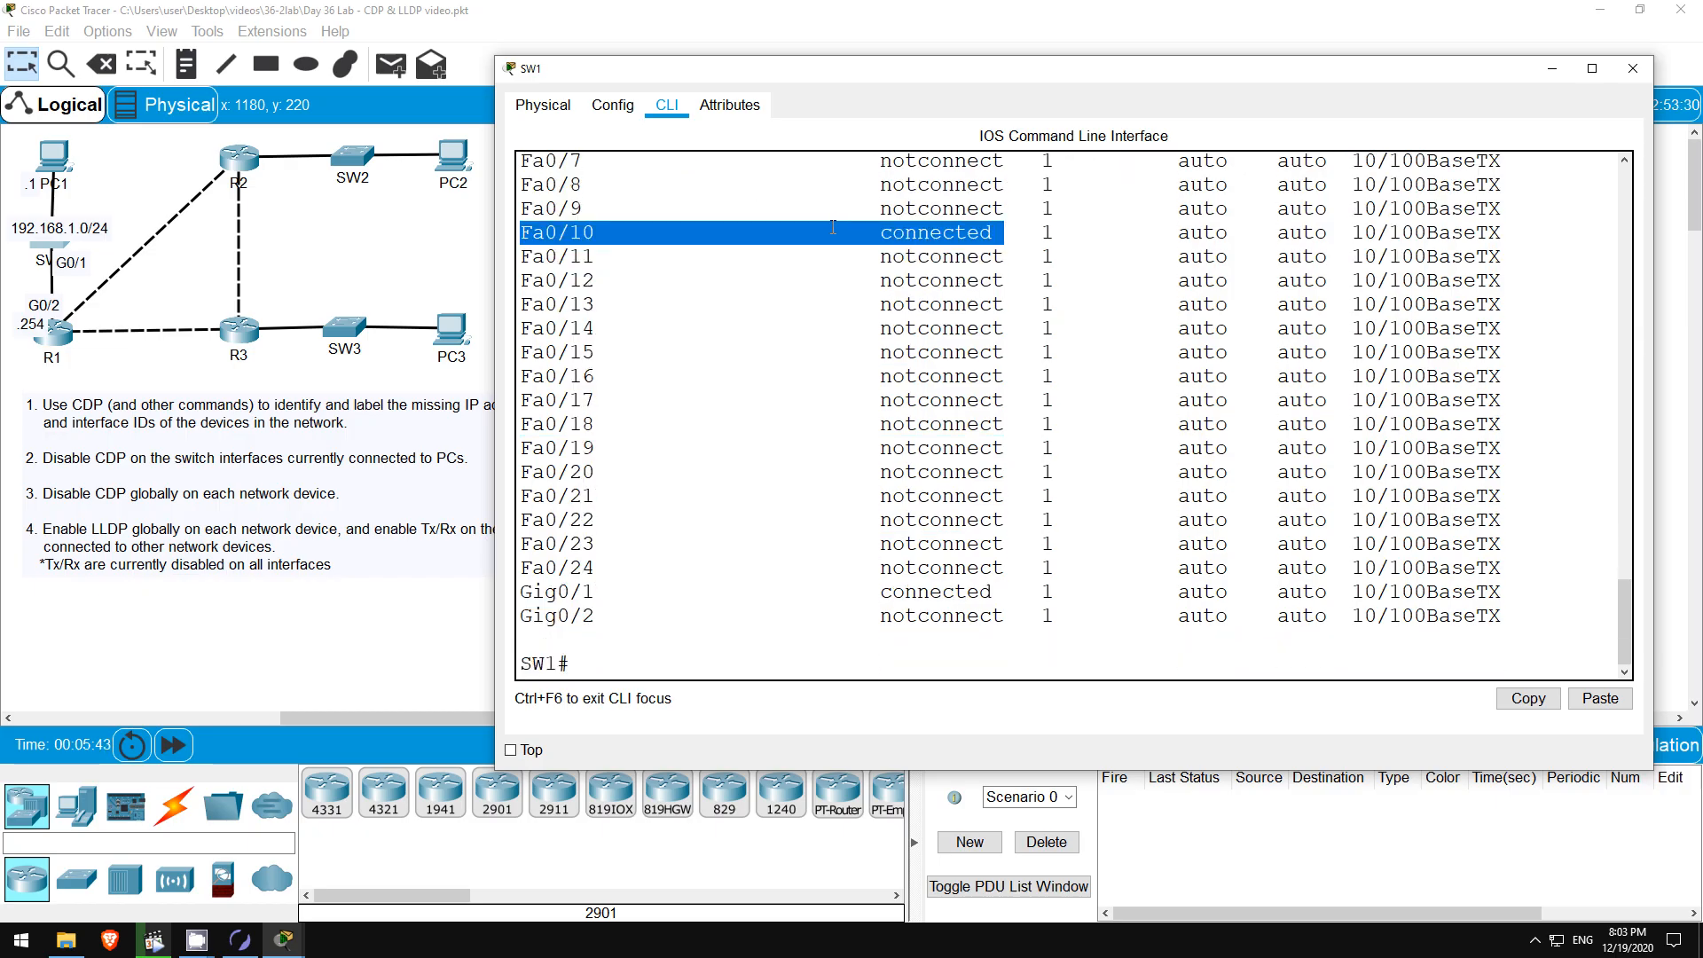
pyautogui.click(471, 248)
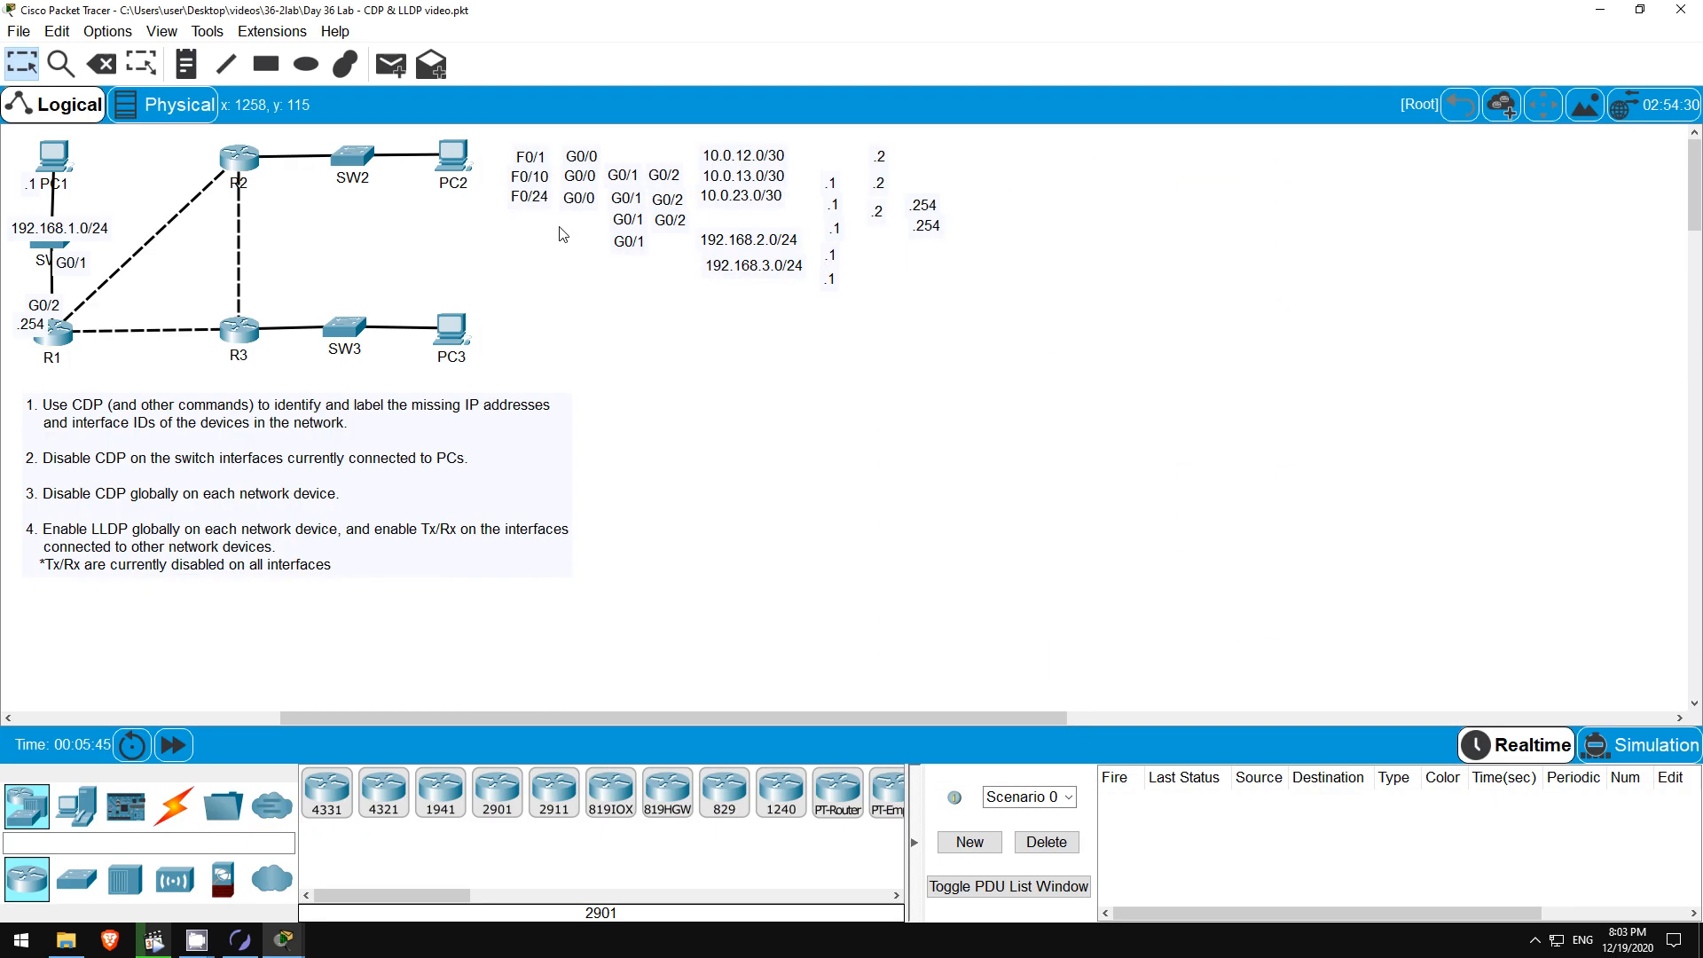
pyautogui.moveTo(540, 177); pyautogui.dragTo(87, 210)
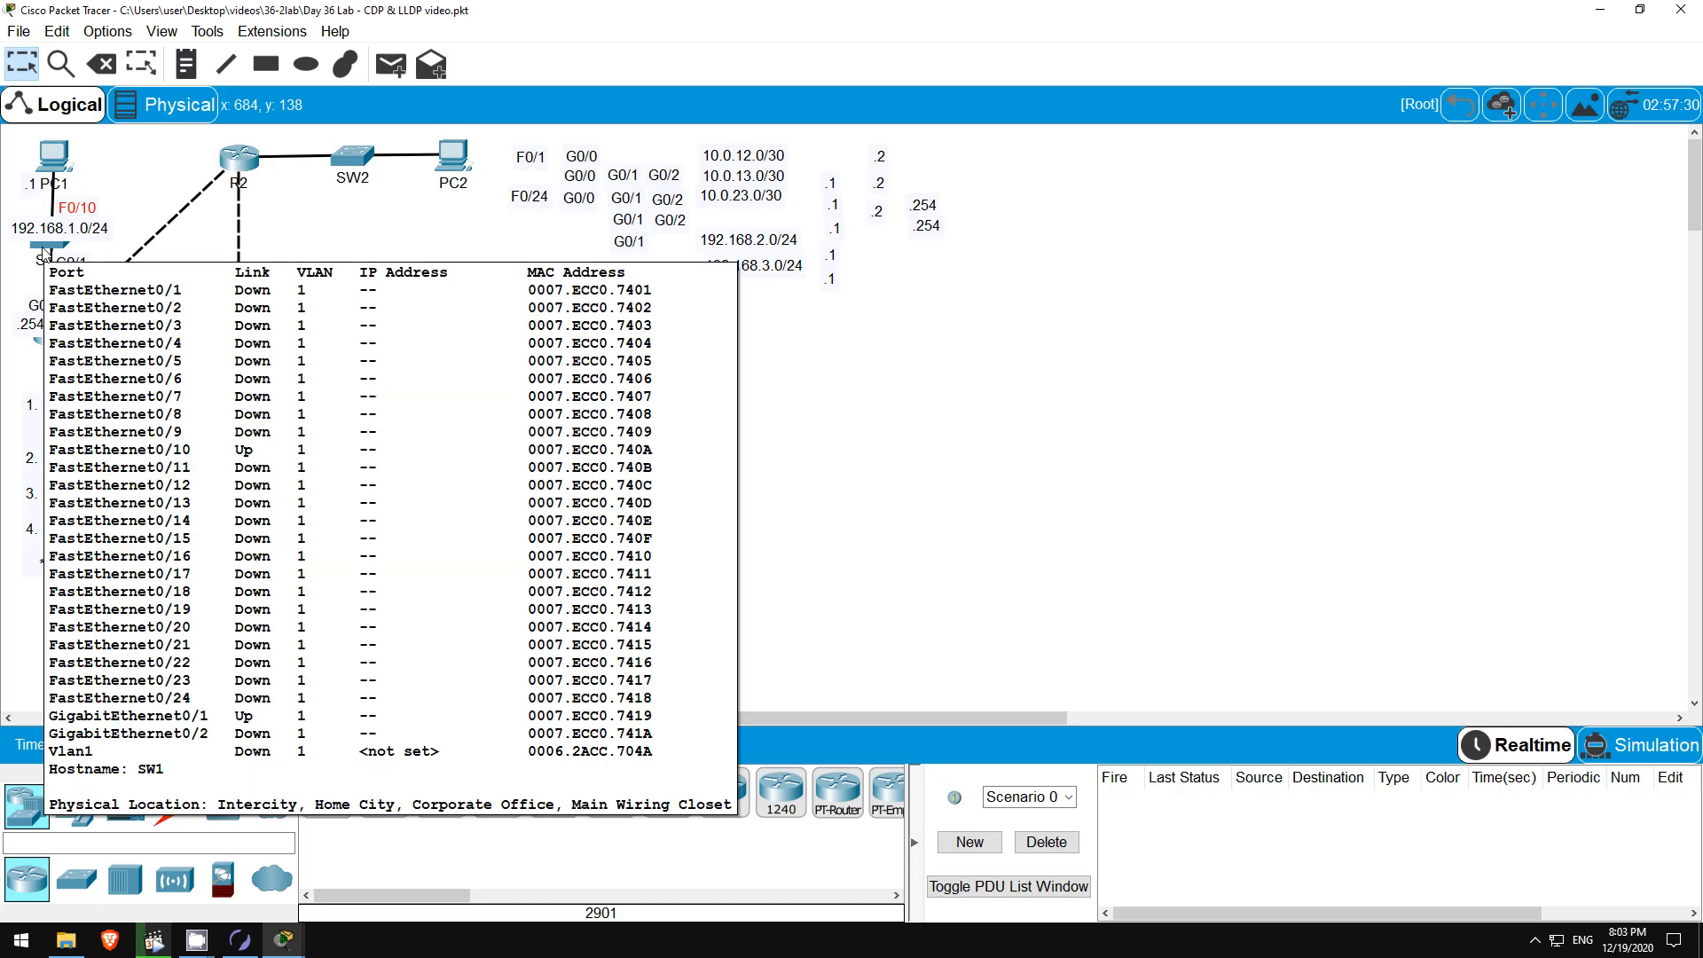
# Enter interface configuration mode for F0/10 on SW1 and run do show cdp int f0/10 to check its CDP status.
pyautogui.click(44, 256)
pyautogui.click(758, 656)
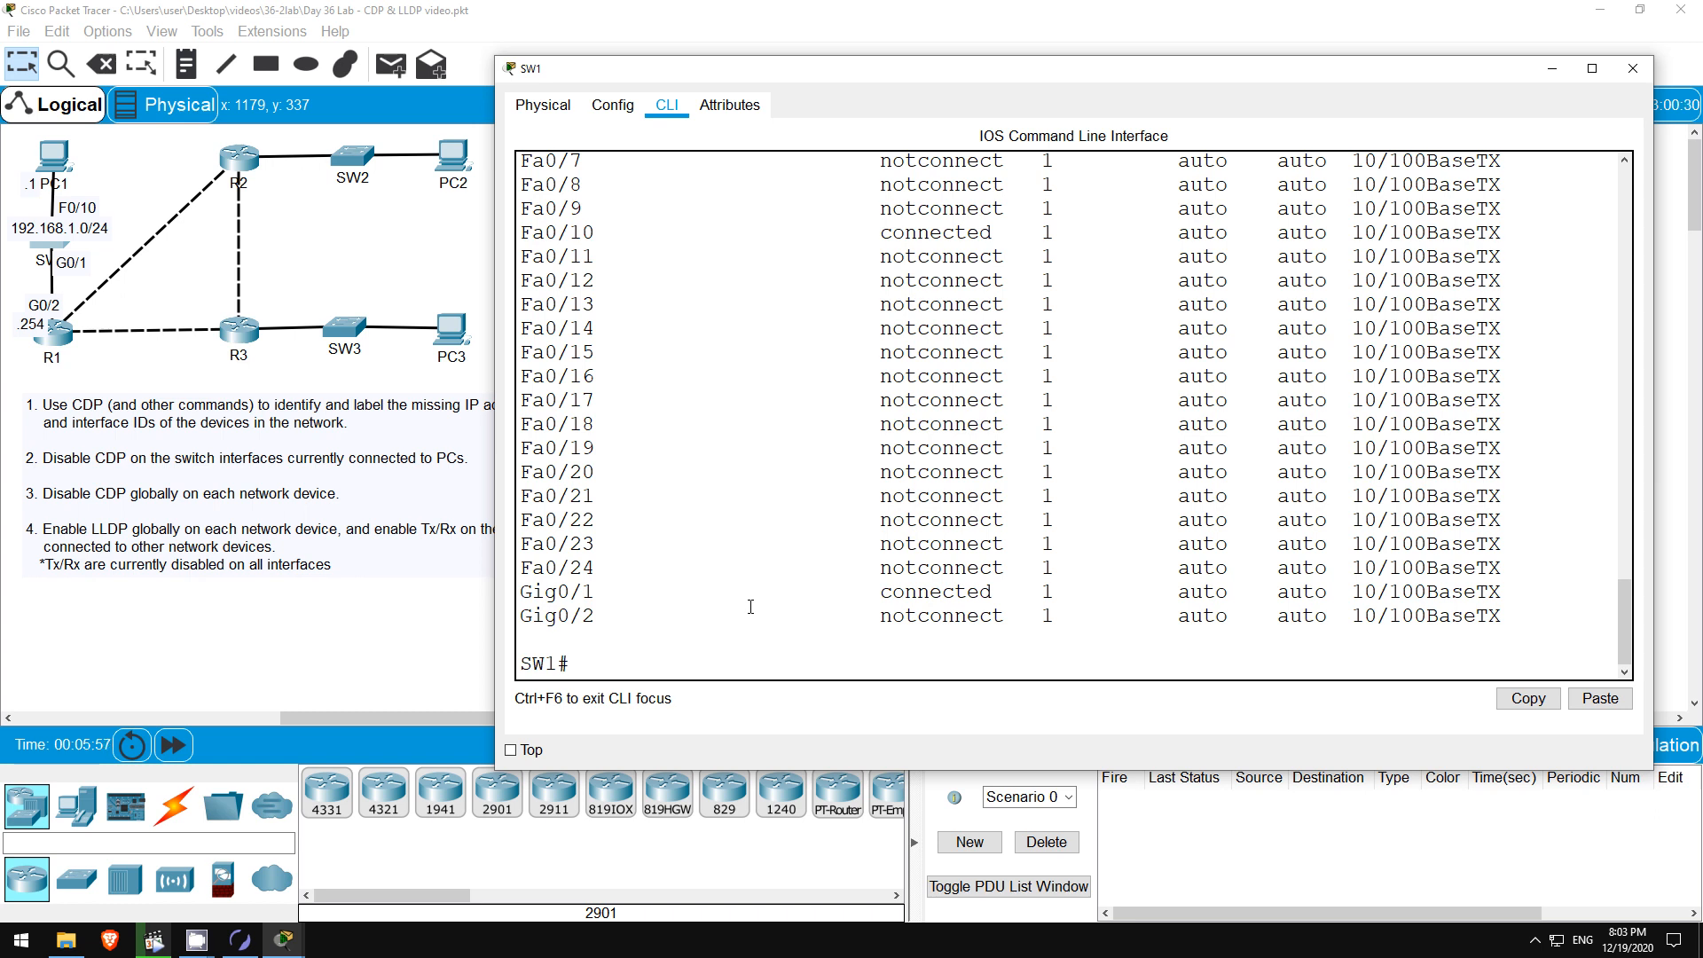
pyautogui.write('conf t')
pyautogui.press('Return')
pyautogui.write('int f0/10')
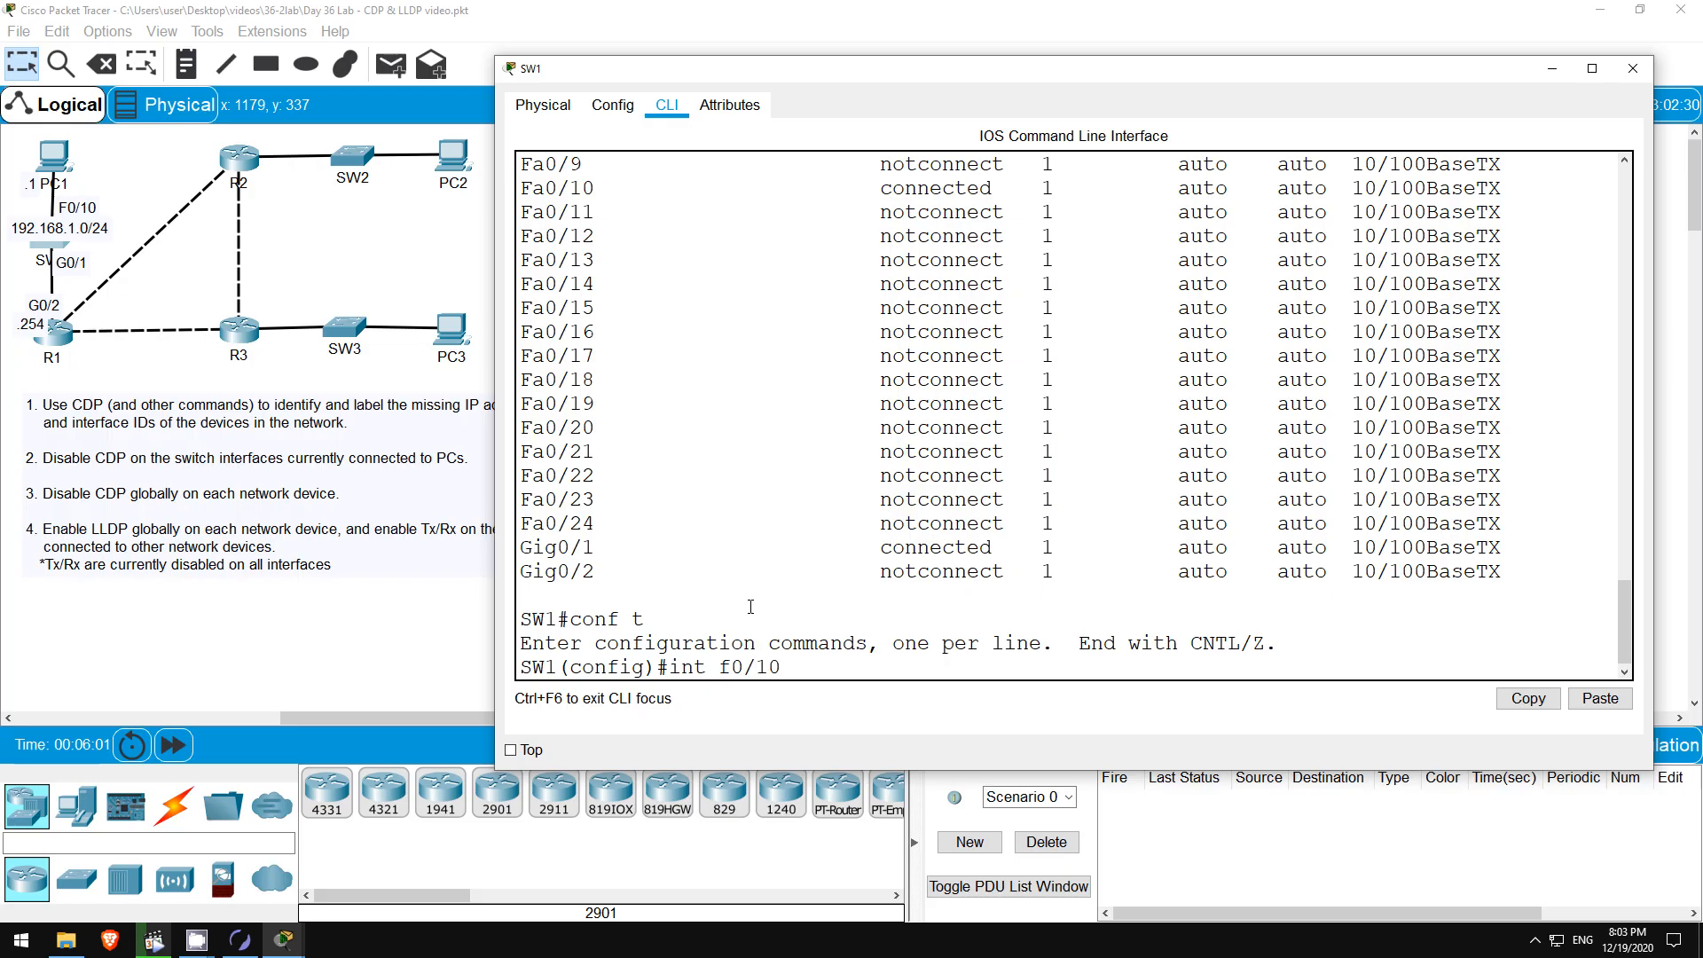
pyautogui.press('Return')
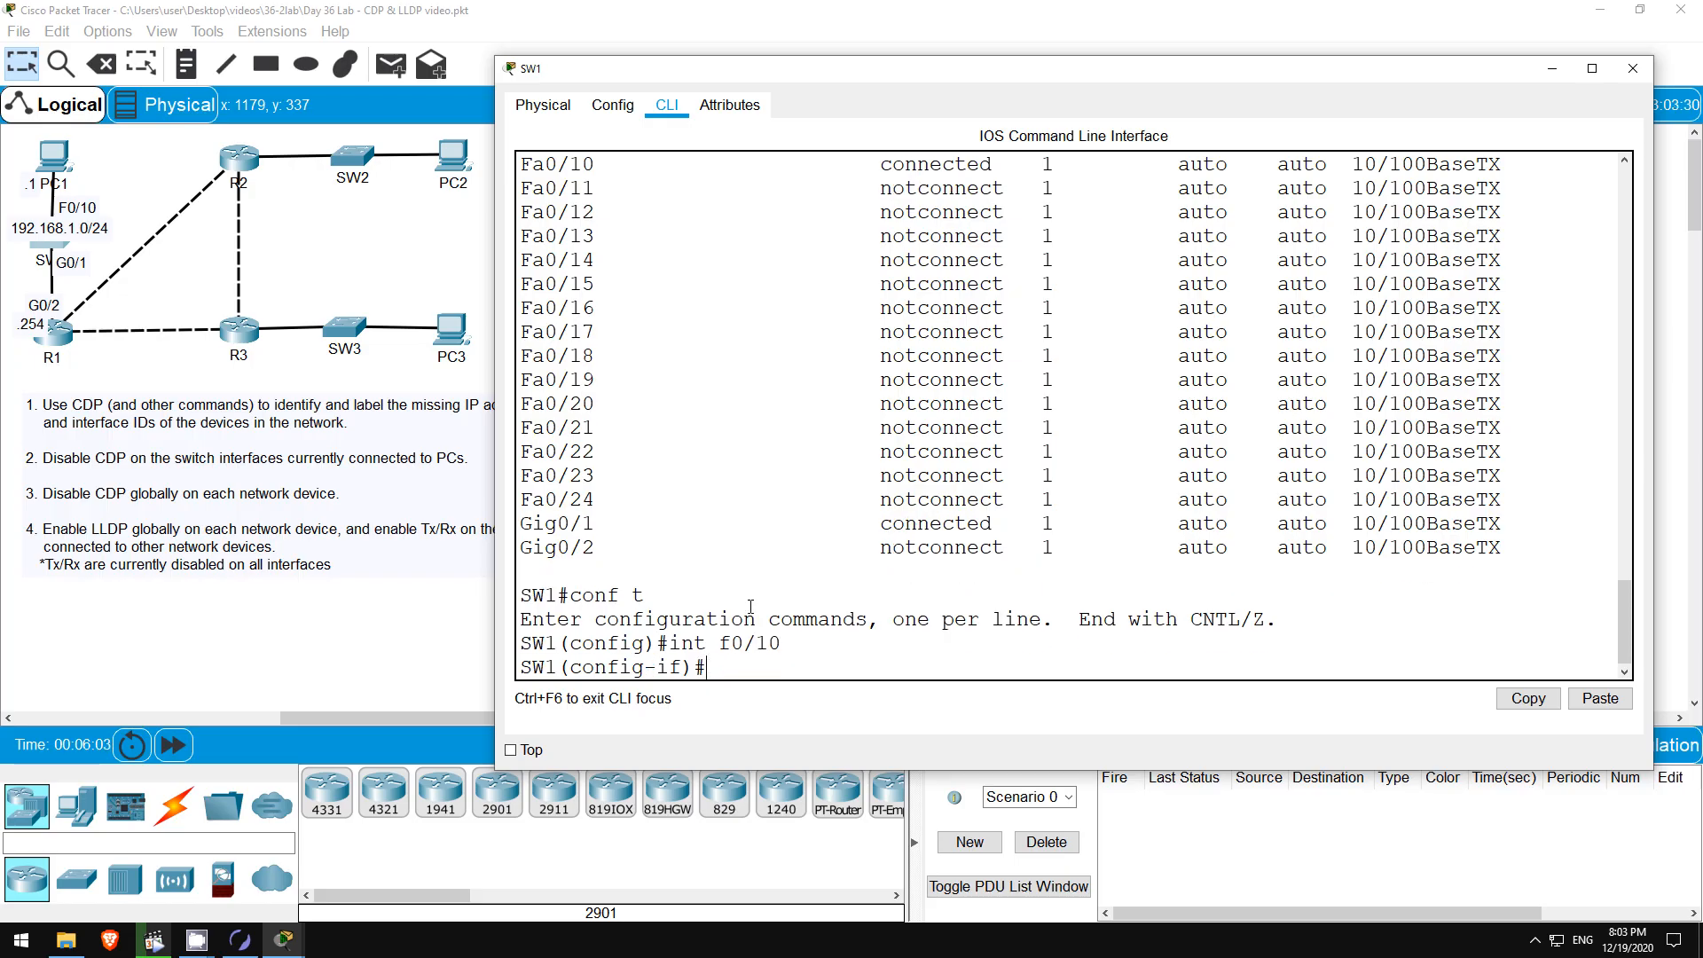
pyautogui.write('do show cdp int f0/10')
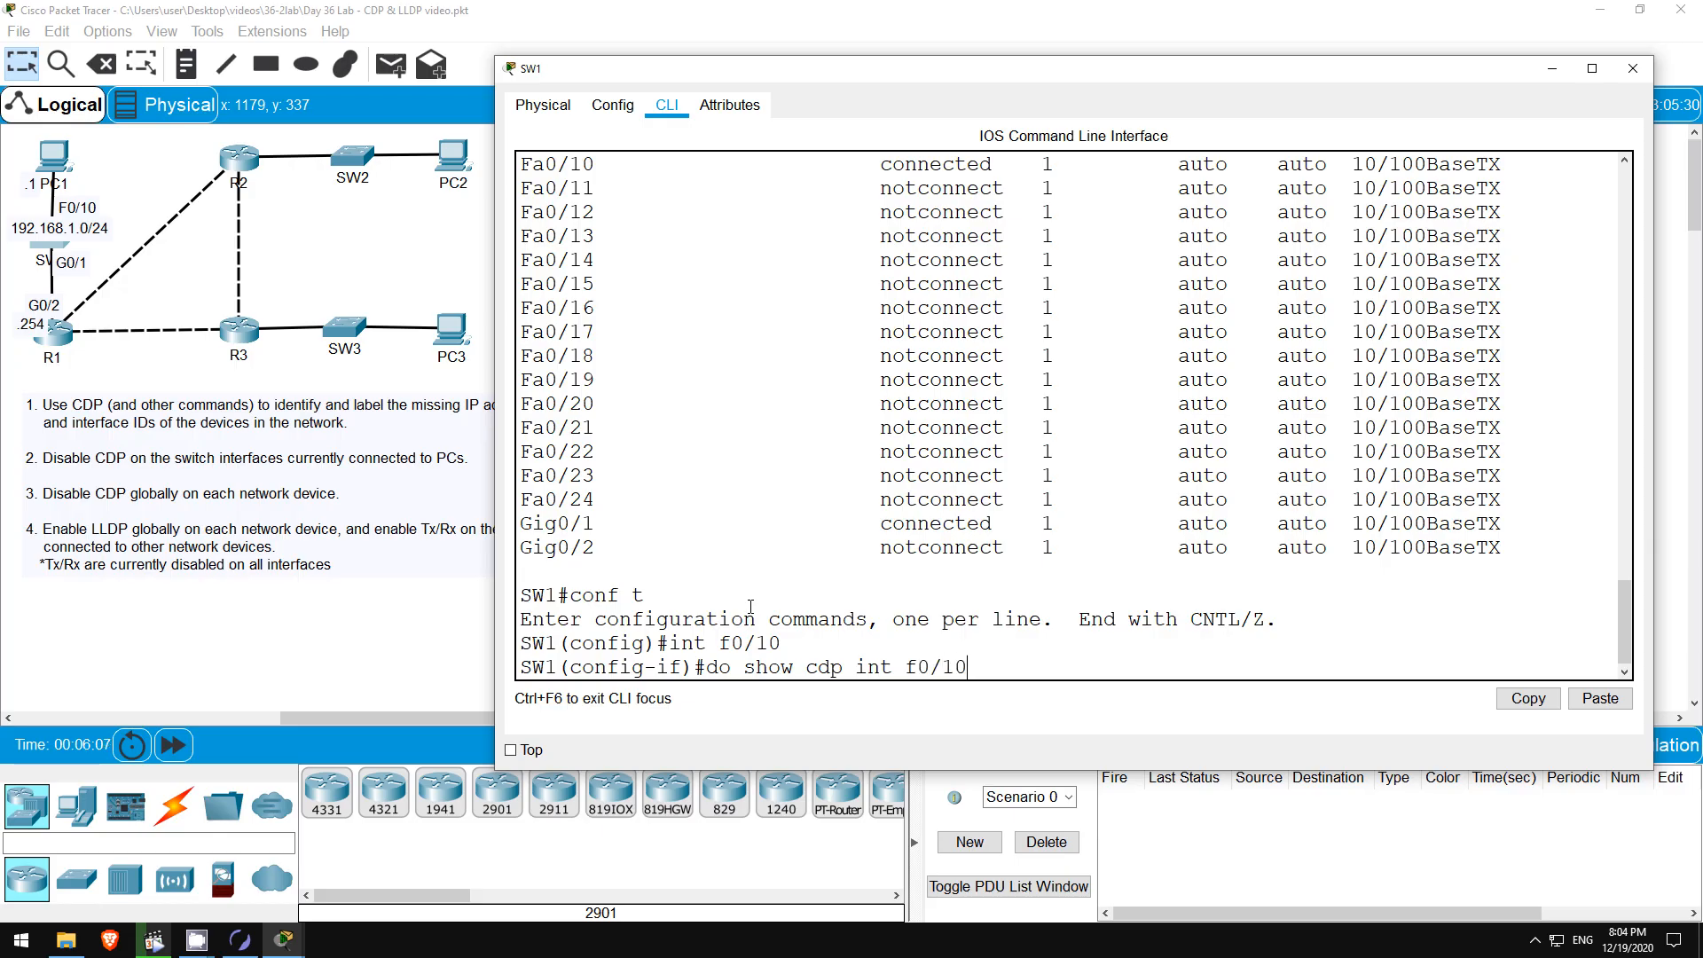
pyautogui.press('Return')
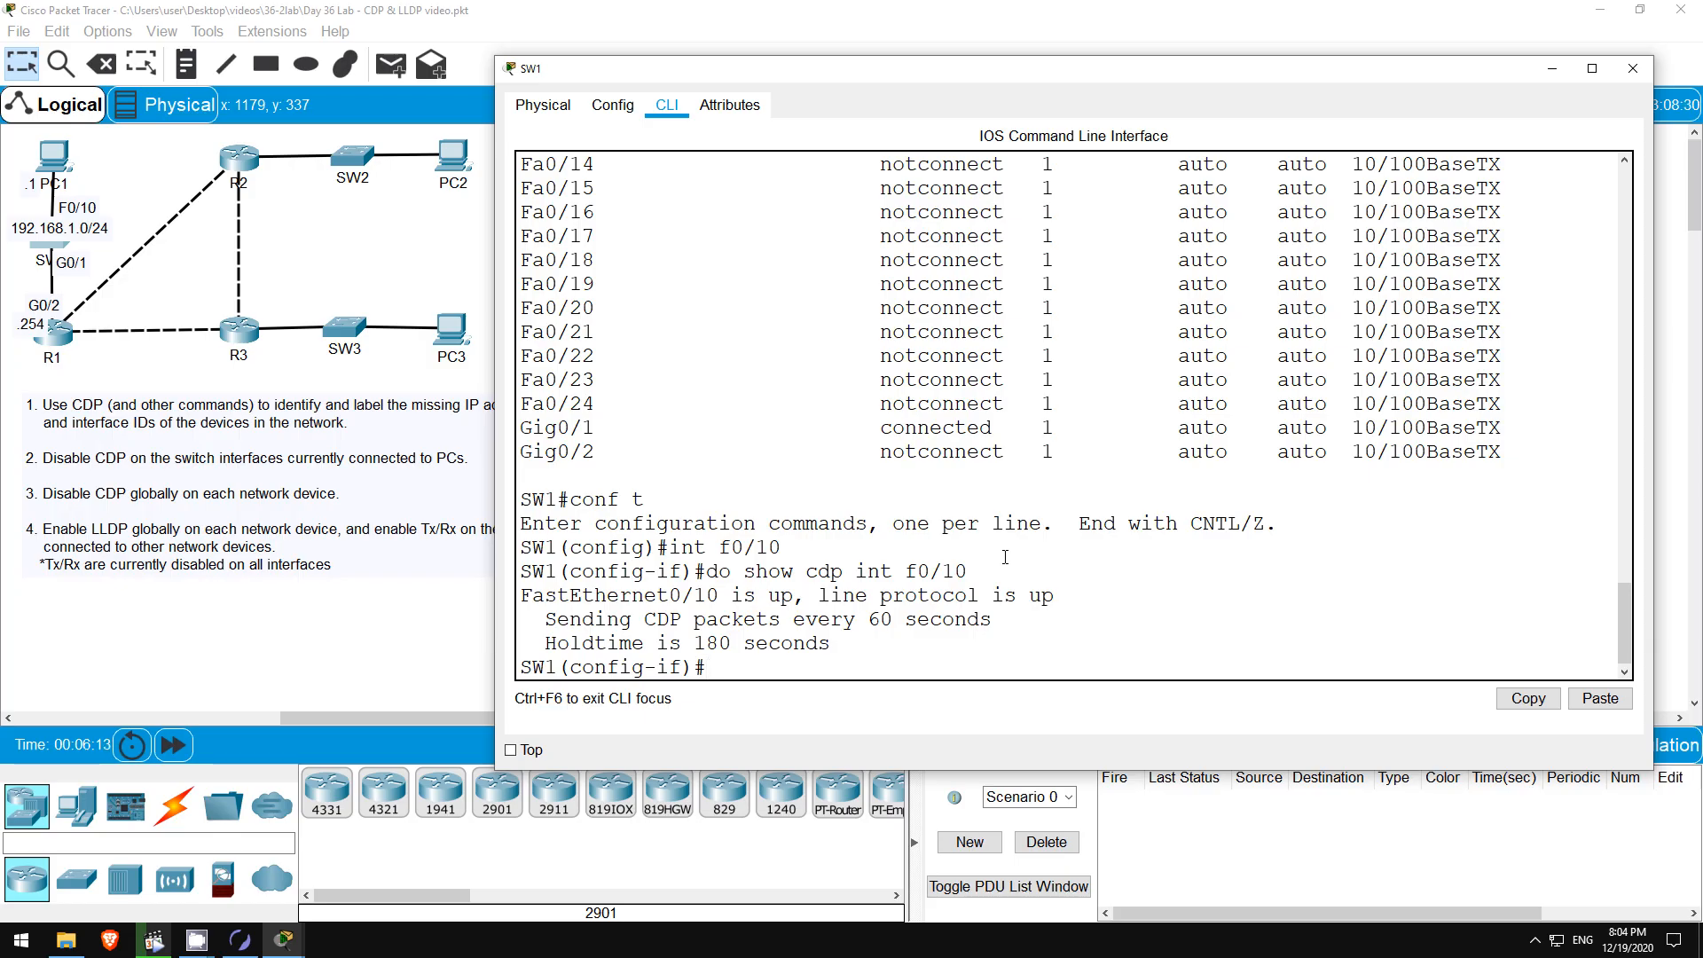
# Disable CDP on SW1's F0/10 with no cdp enable and rerun do show cdp int f0/10 to verify it.
pyautogui.write('no cdp enable')
pyautogui.press('Return')
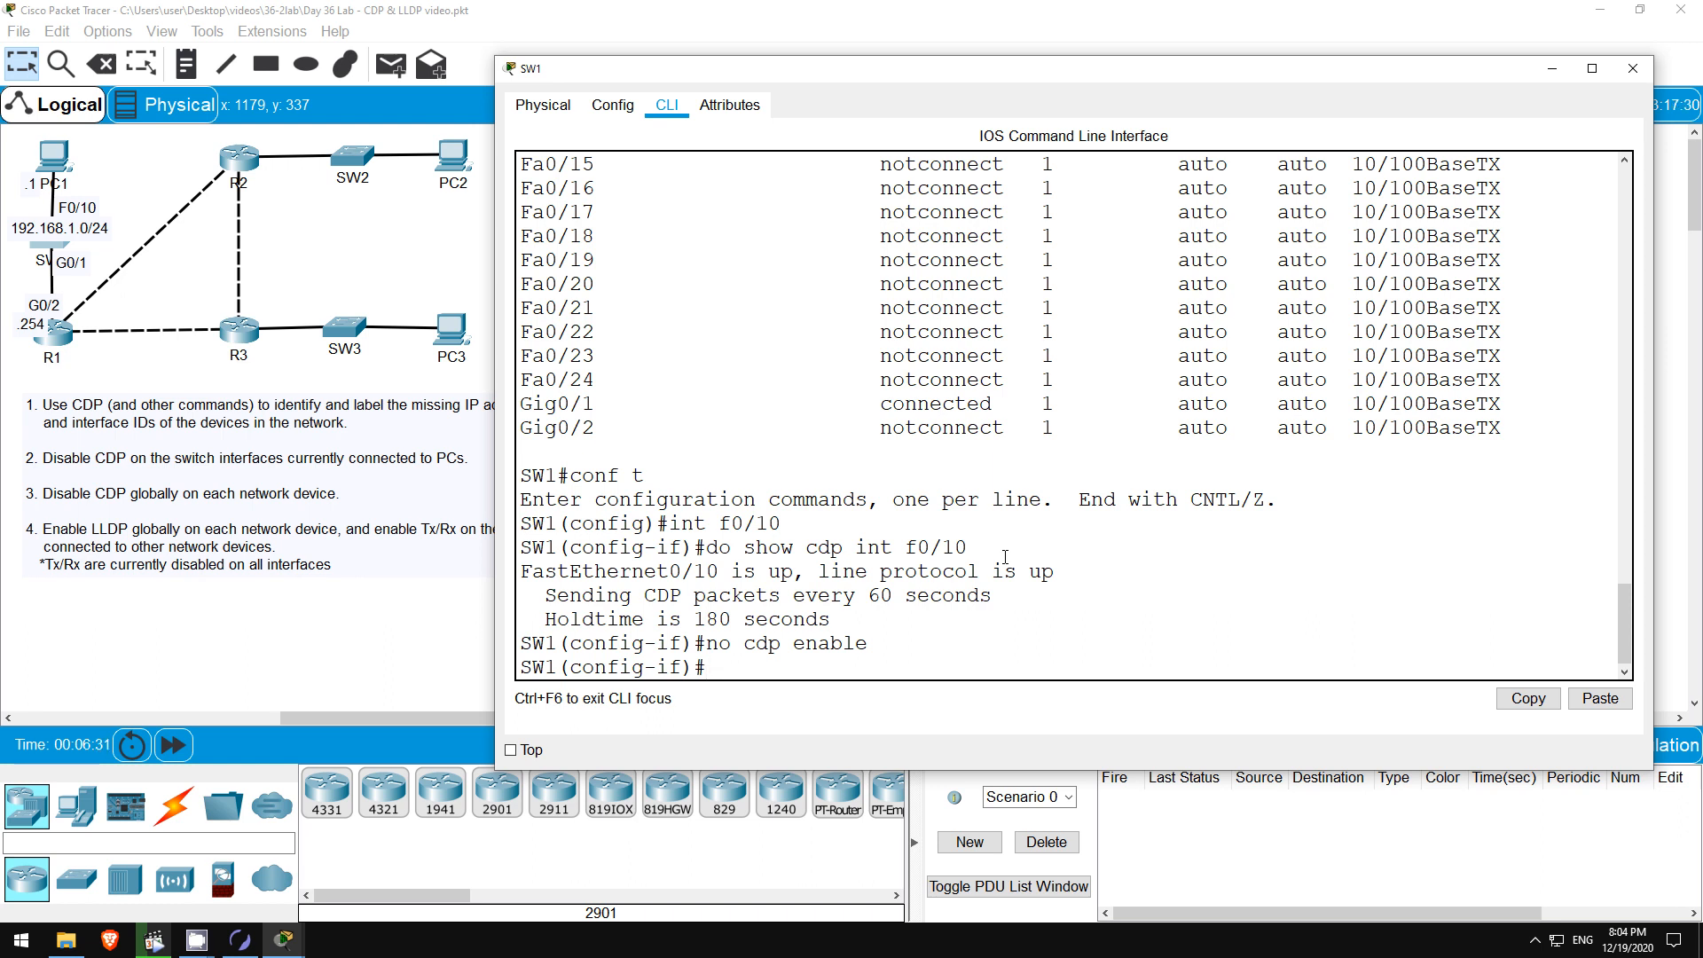
pyautogui.press('Up')
pyautogui.press('Up')
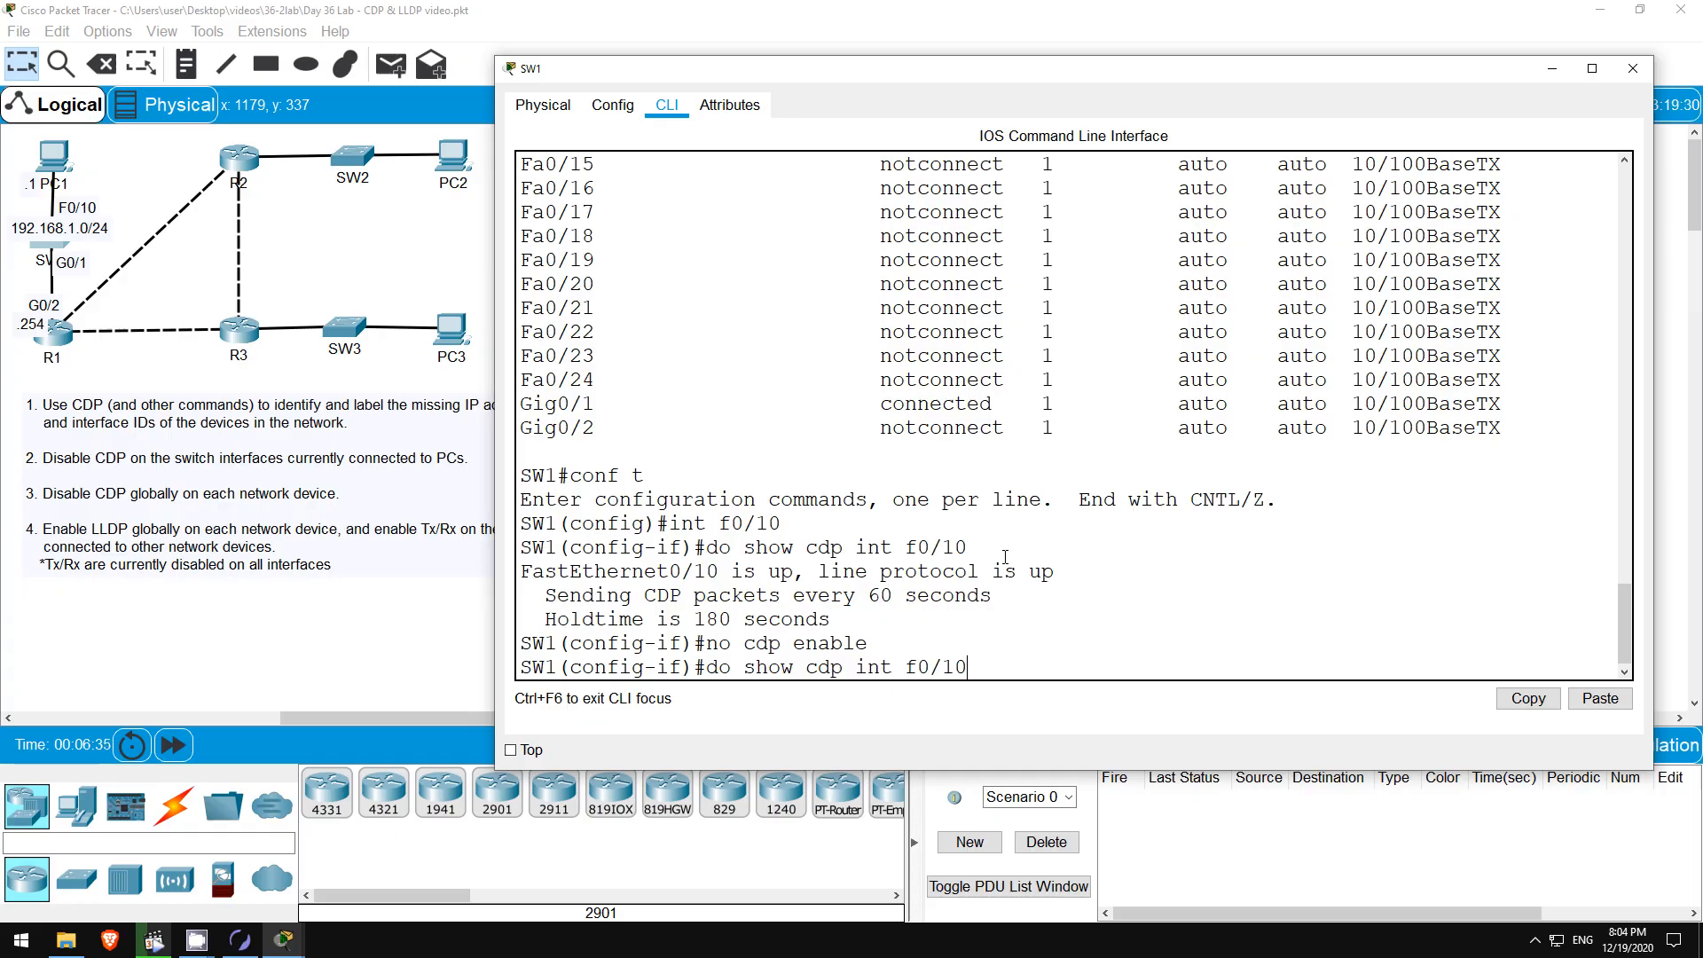
pyautogui.press('Return')
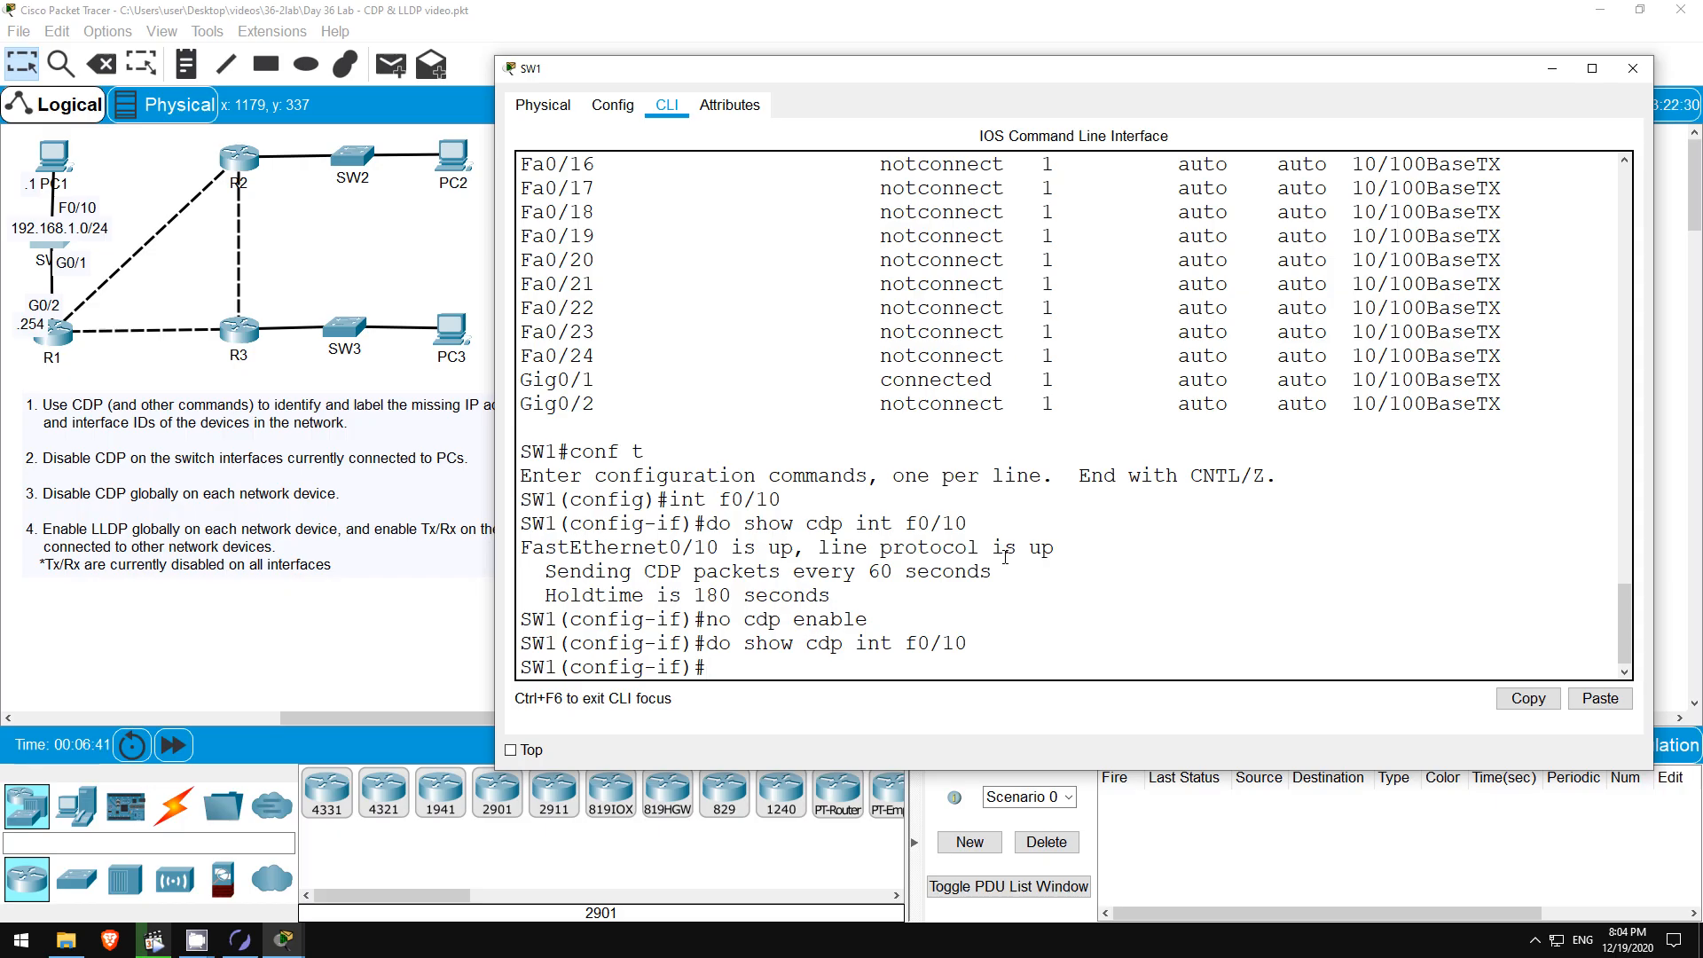
# Shift the G0/2 label beside R1 slightly away from the SW1–R1 link.
pyautogui.click(198, 270)
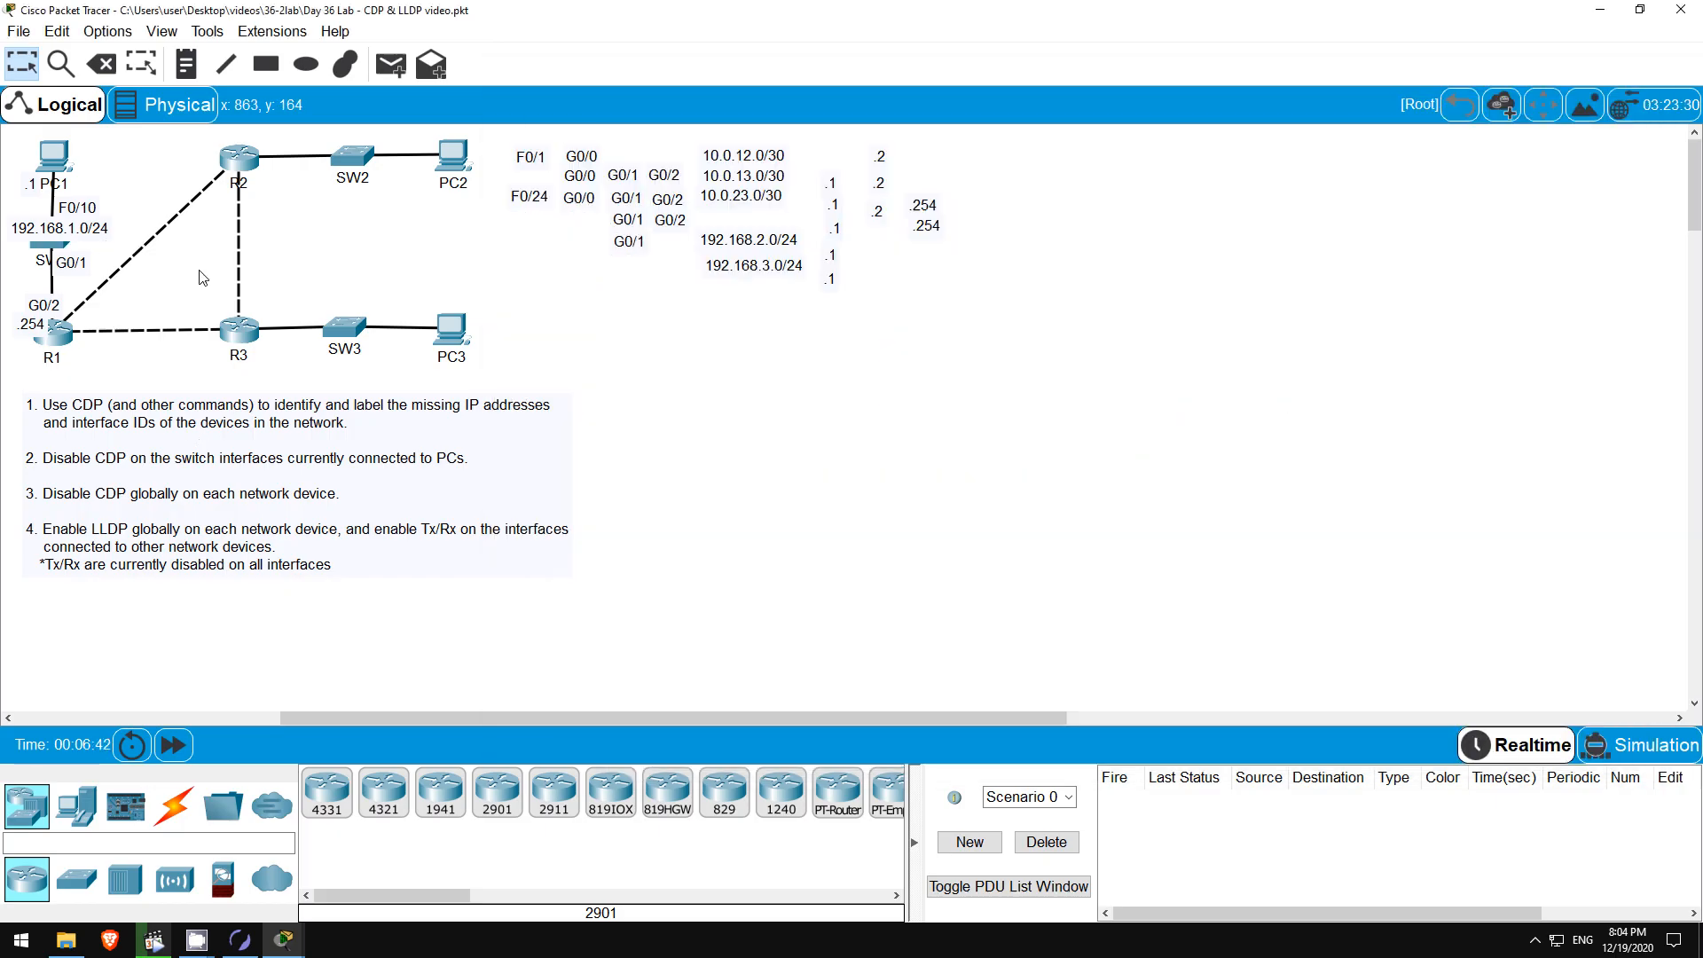
pyautogui.moveTo(44, 308); pyautogui.dragTo(33, 309)
# Enter privileged EXEC mode on R1 and run show cdp neighbors to list its connected devices and interfaces.
pyautogui.click(58, 332)
pyautogui.press('Return')
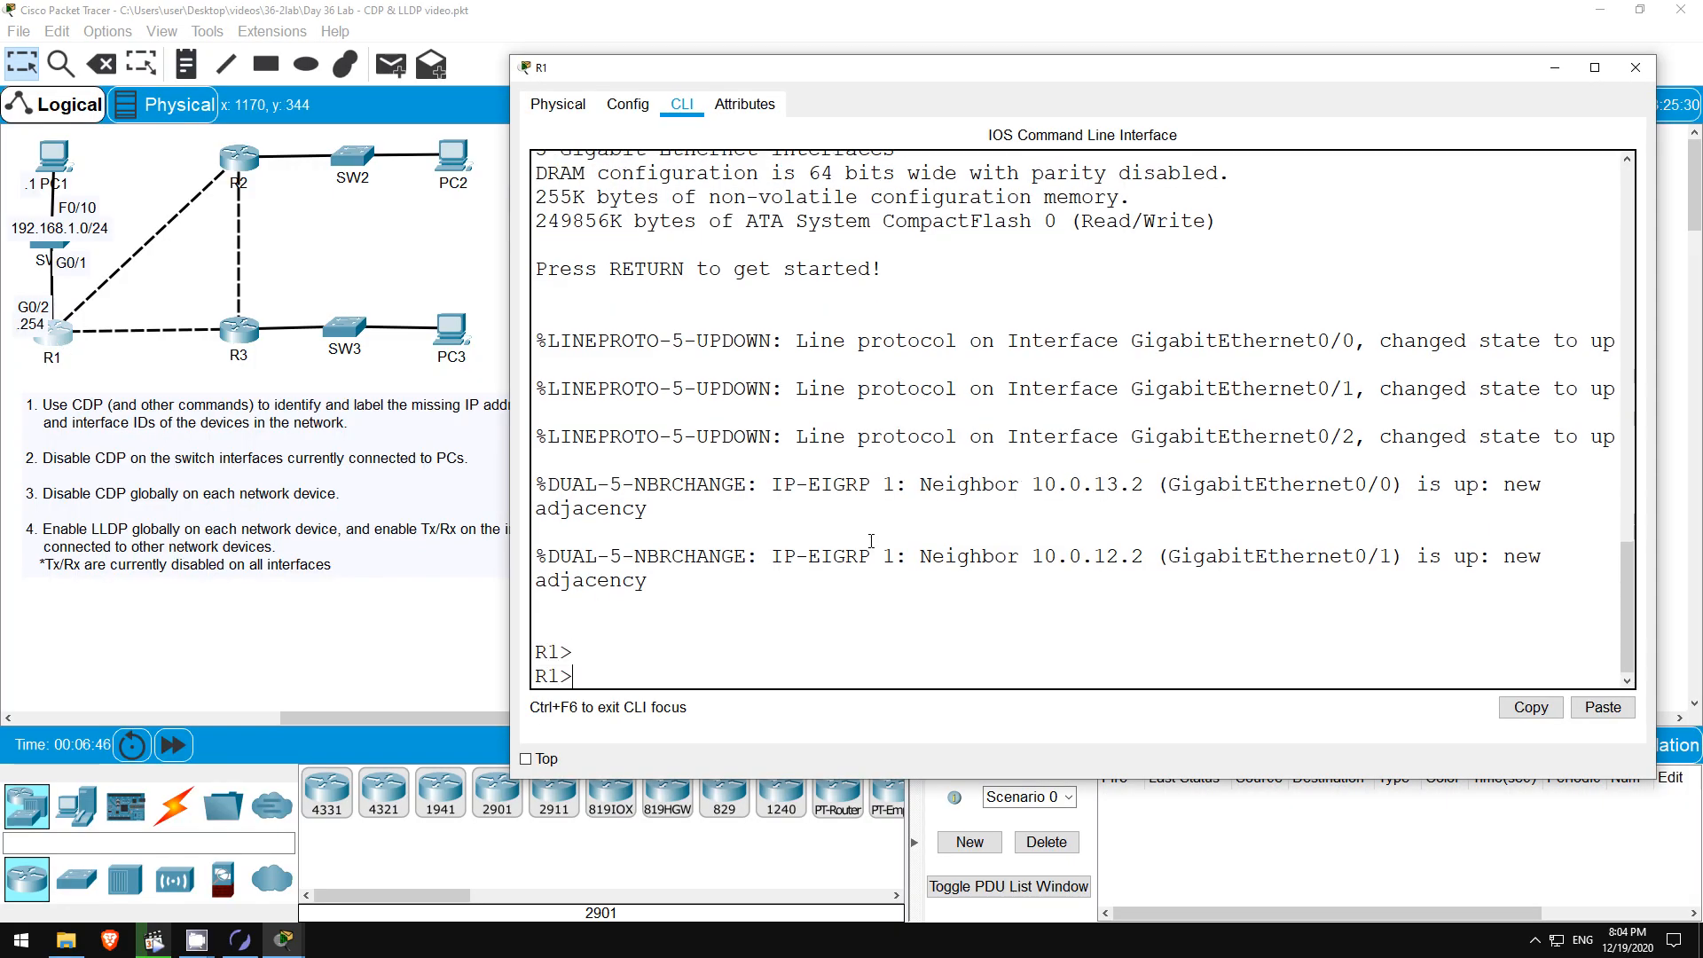
pyautogui.write('en')
pyautogui.press('Return')
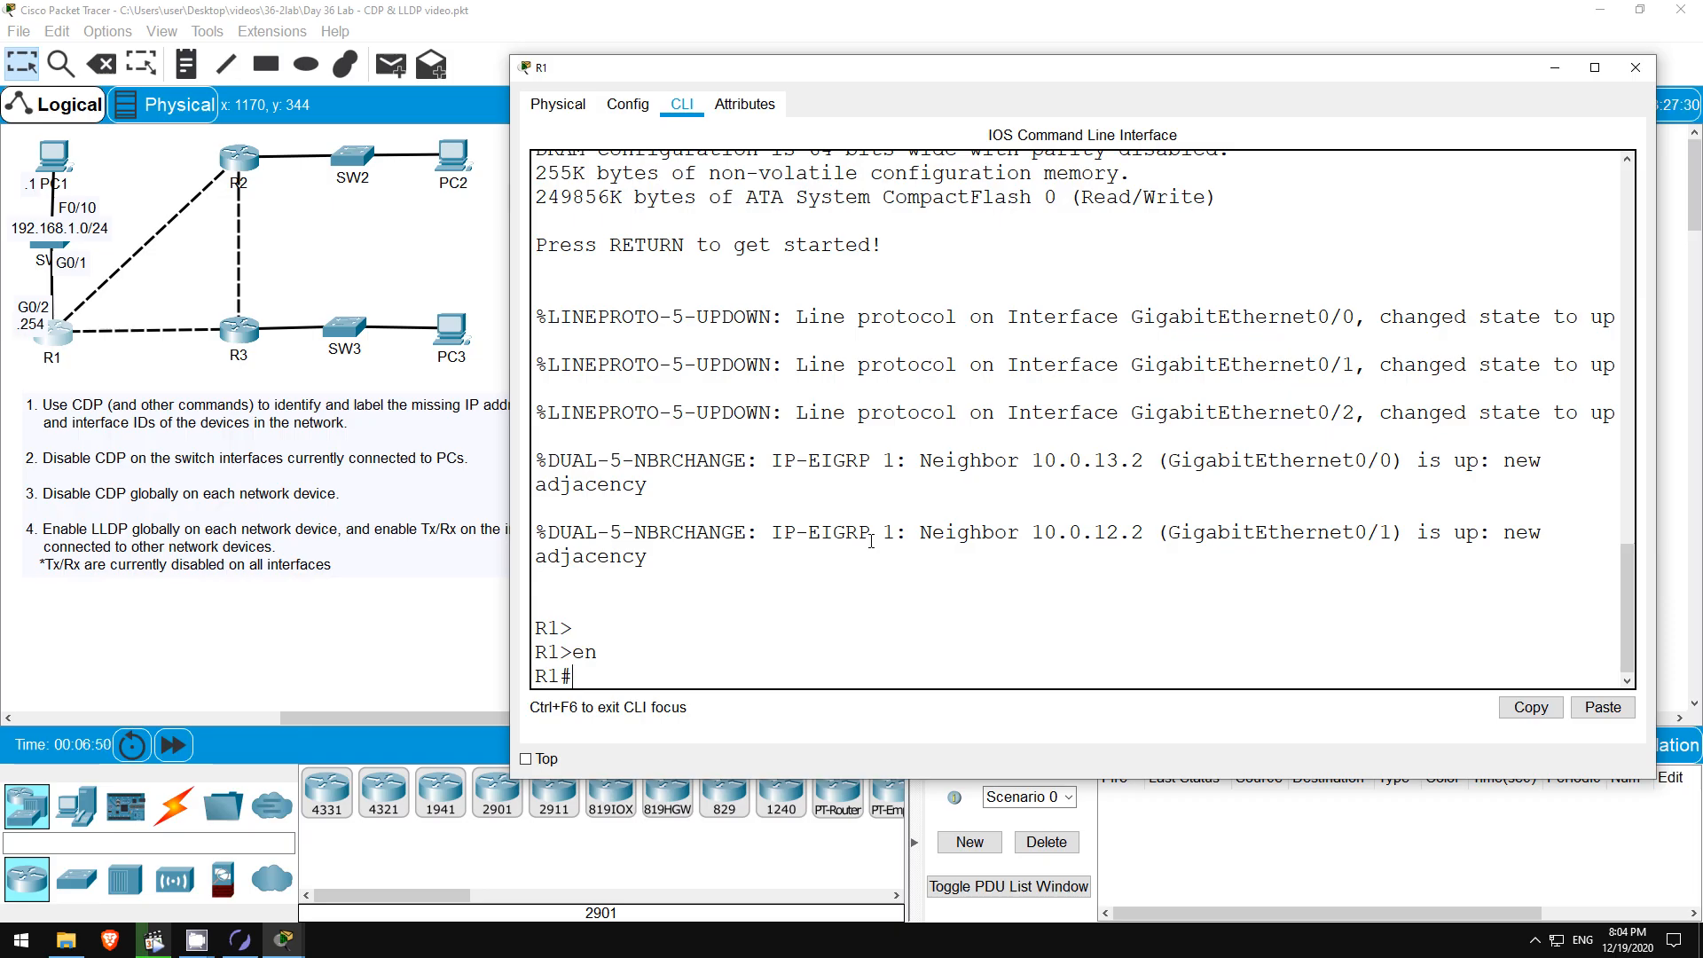
pyautogui.write('show cdp ne')
pyautogui.press('Tab')
pyautogui.press('Return')
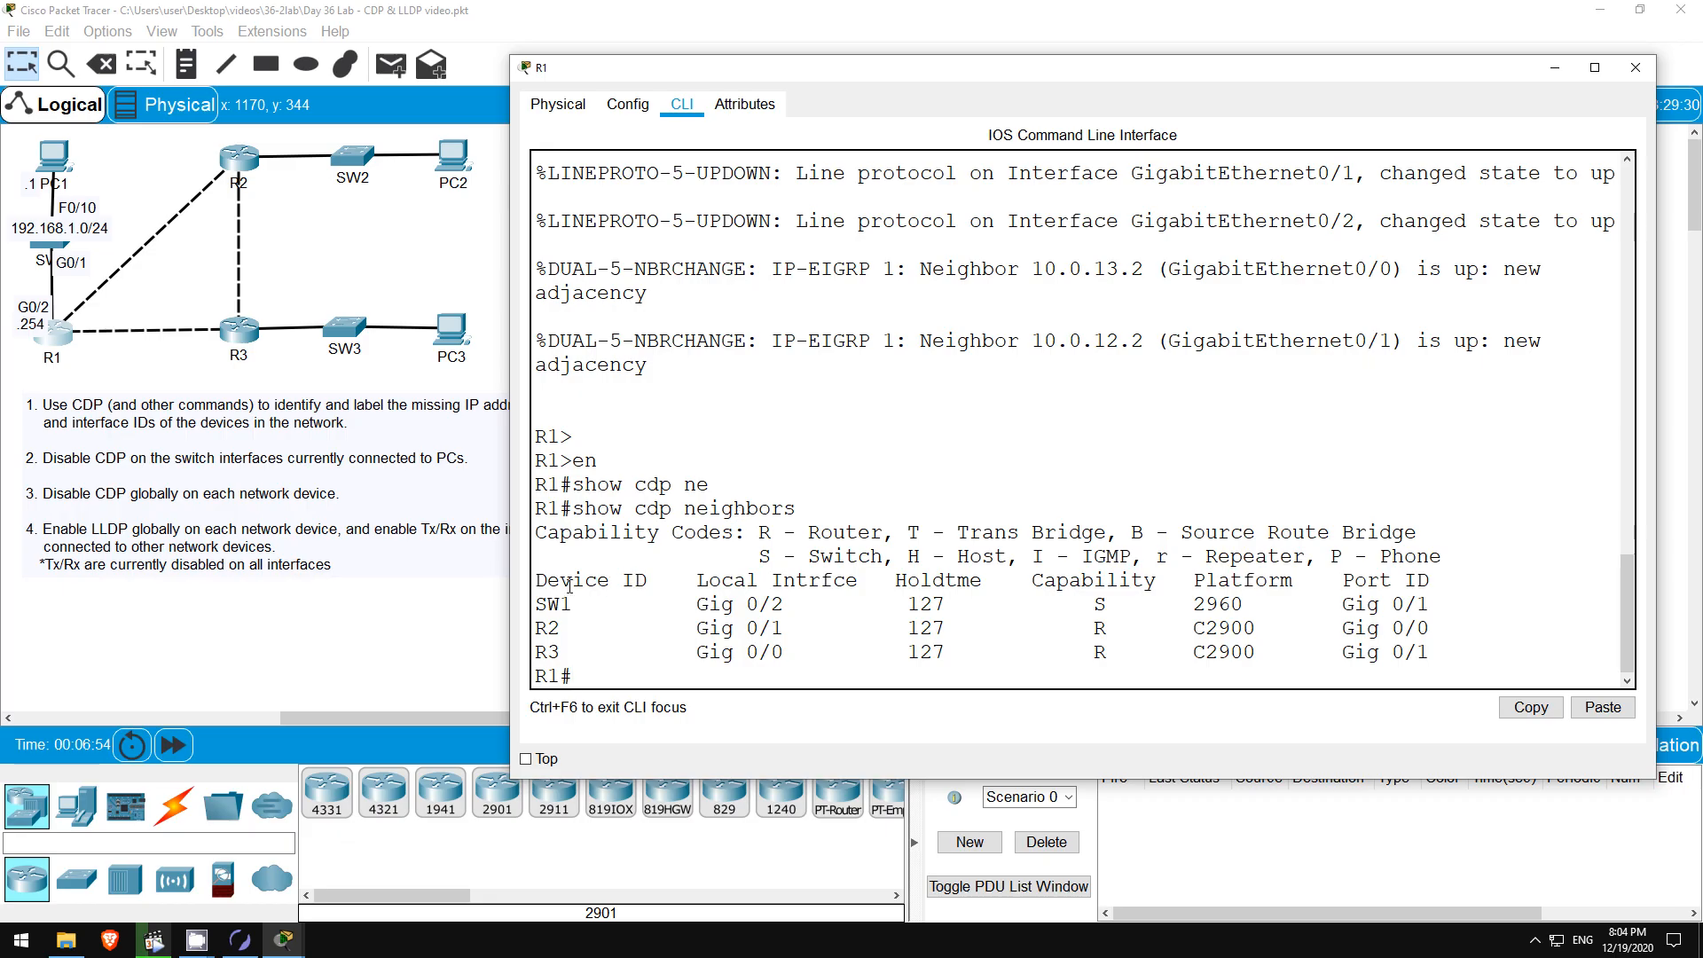
# Read the R3 entry in R1's CDP table and label the R1–R3 link with G0/0 beside R1 and G0/1 beside R3.
pyautogui.moveTo(545, 604); pyautogui.dragTo(785, 656)
pyautogui.moveTo(547, 656); pyautogui.dragTo(561, 656)
pyautogui.moveTo(1354, 655); pyautogui.dragTo(1419, 654)
pyautogui.click(423, 272)
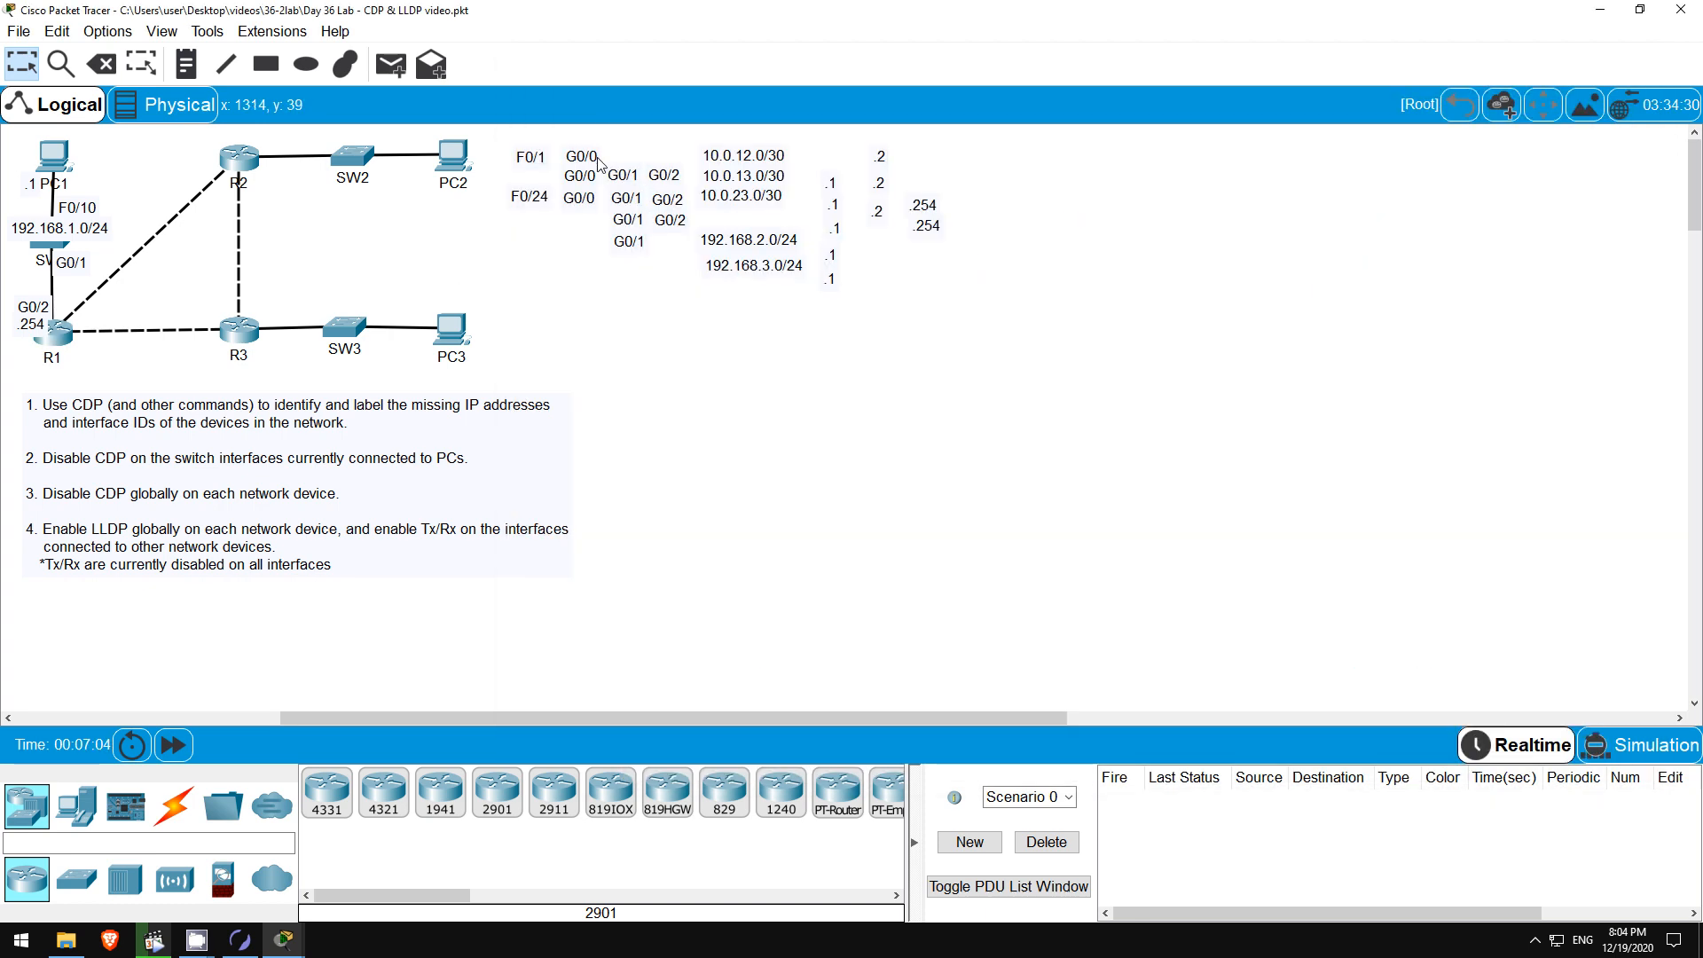
pyautogui.moveTo(586, 159); pyautogui.dragTo(100, 347)
pyautogui.moveTo(623, 175); pyautogui.dragTo(206, 324)
pyautogui.moveTo(96, 344); pyautogui.dragTo(100, 326)
# Read the R2 entry in R1's CDP table and label the R1–R2 link with G0/1 beside R1 and G0/0 beside R2.
pyautogui.click(54, 335)
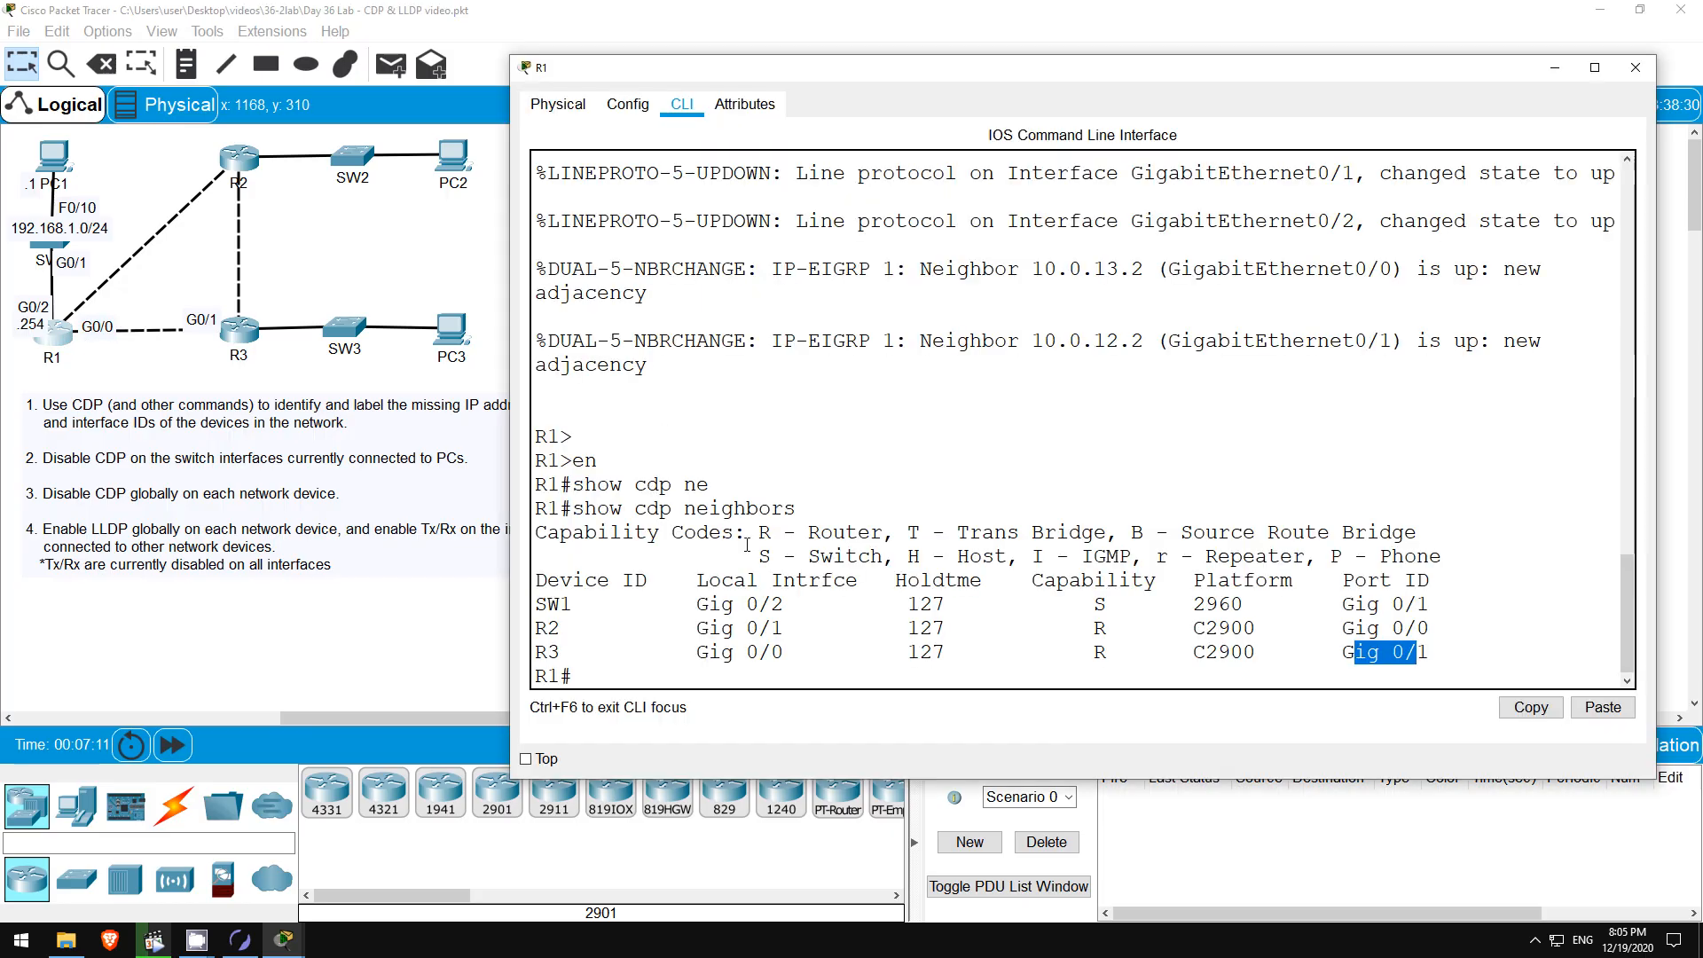
pyautogui.moveTo(746, 628); pyautogui.dragTo(784, 628)
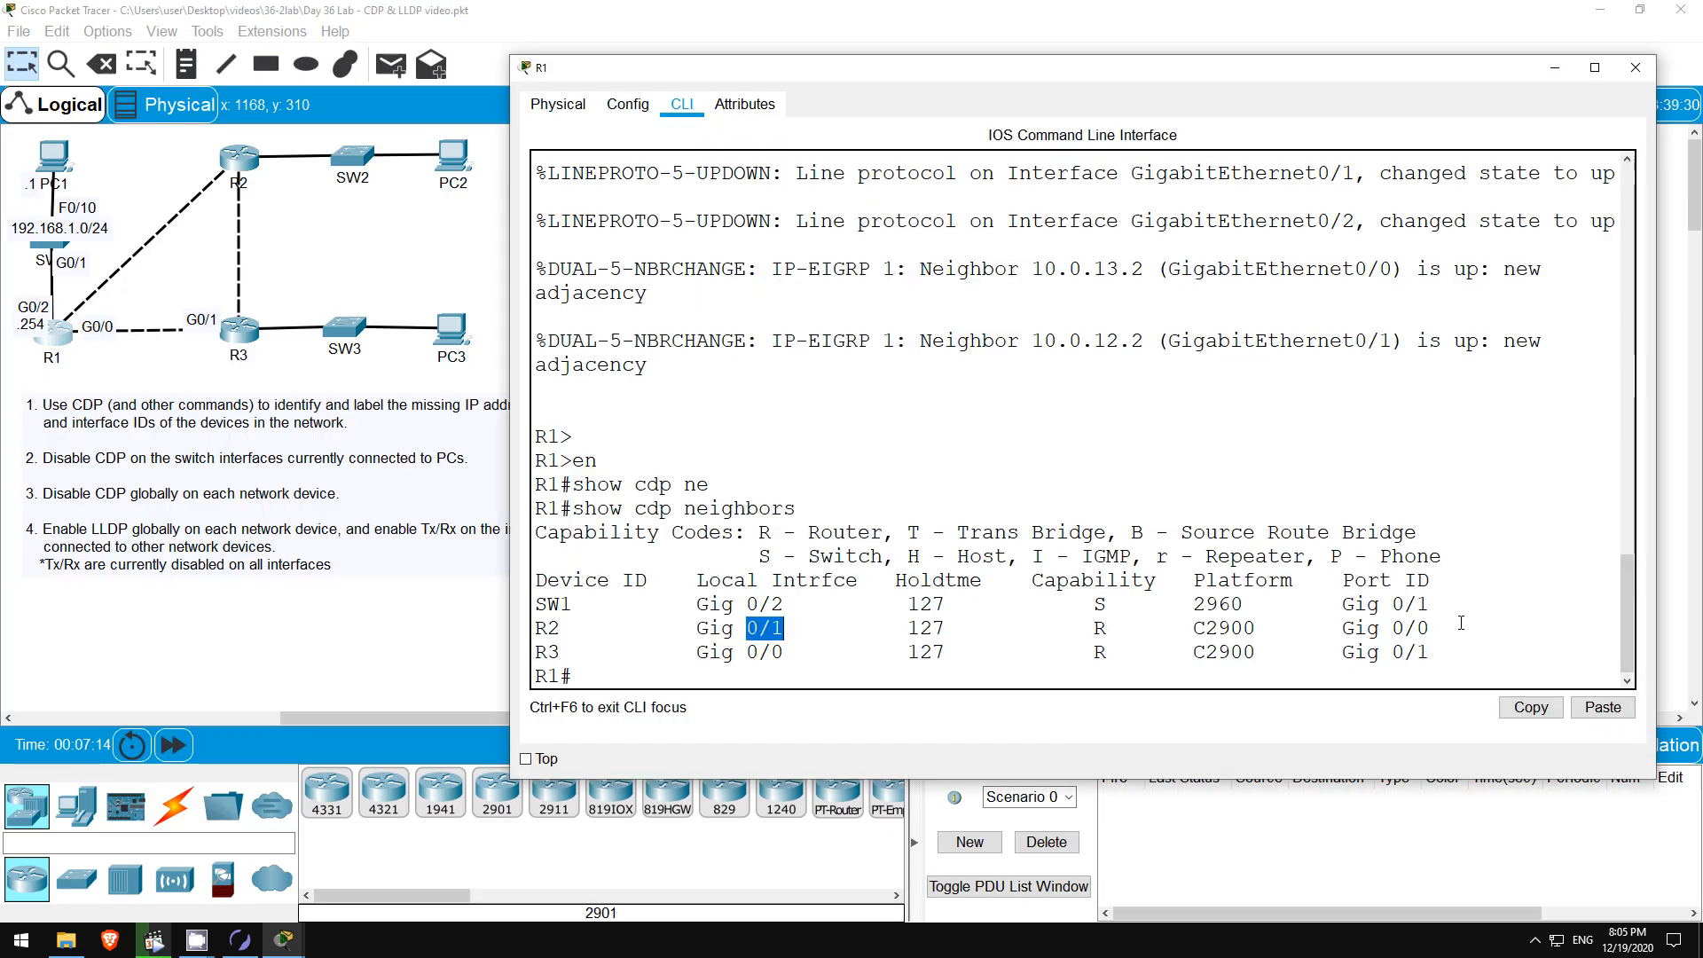
pyautogui.moveTo(1393, 629); pyautogui.dragTo(1428, 628)
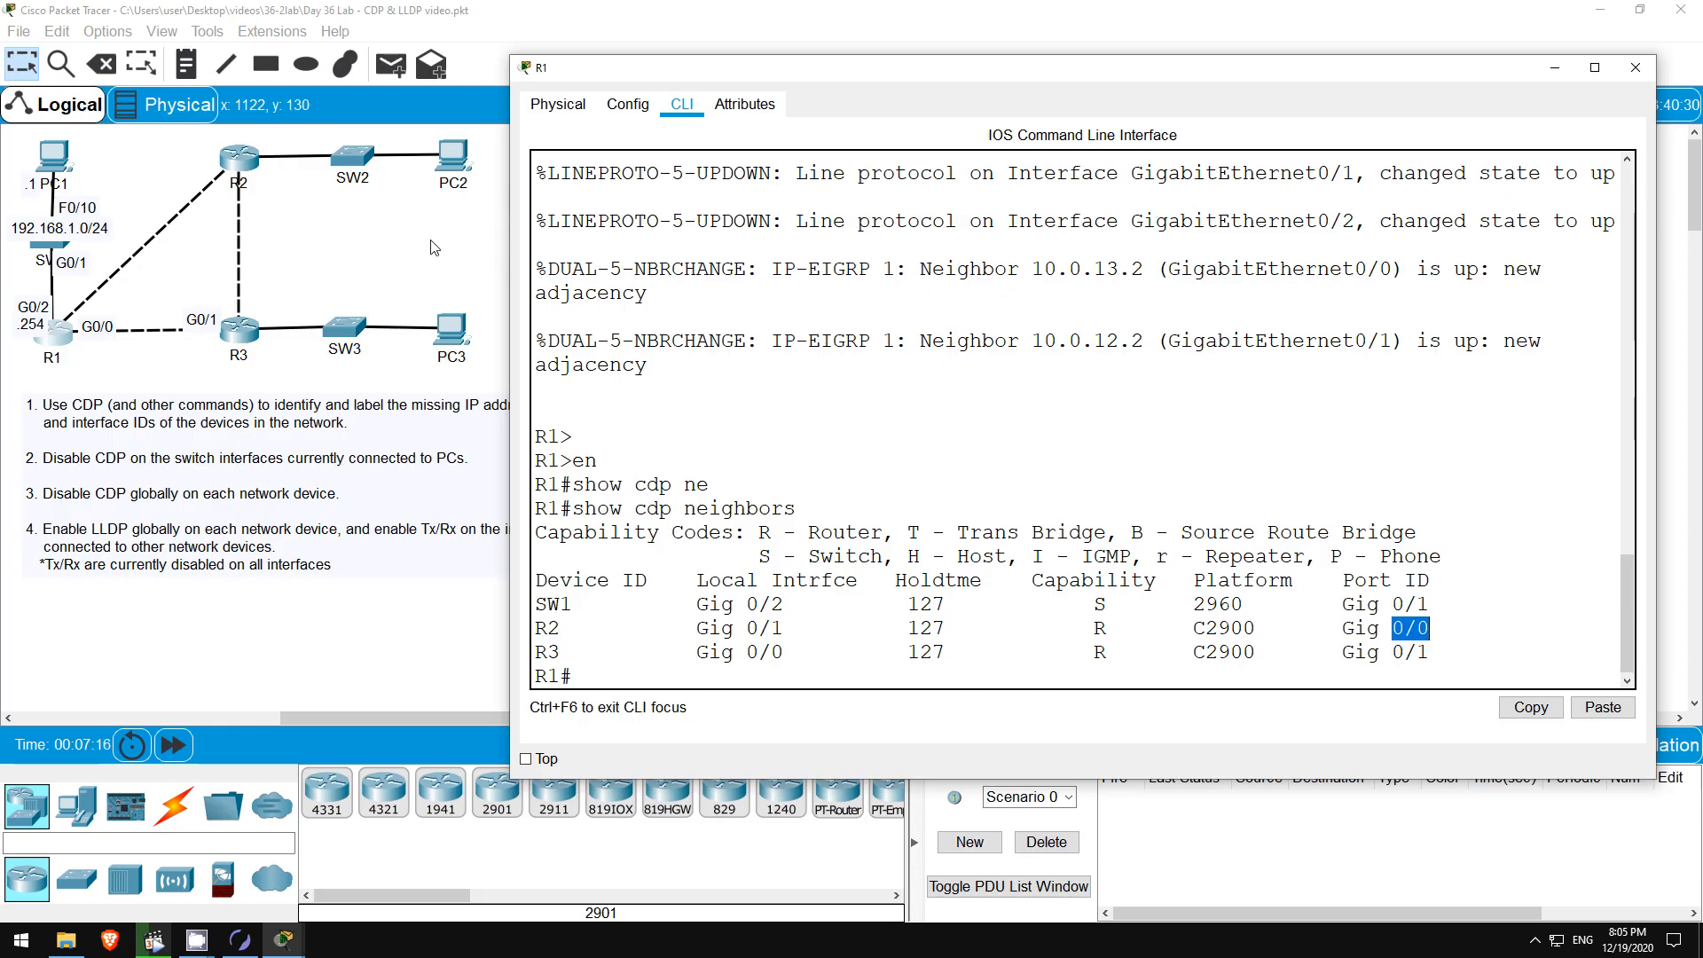
pyautogui.click(434, 248)
pyautogui.moveTo(627, 206); pyautogui.dragTo(88, 310)
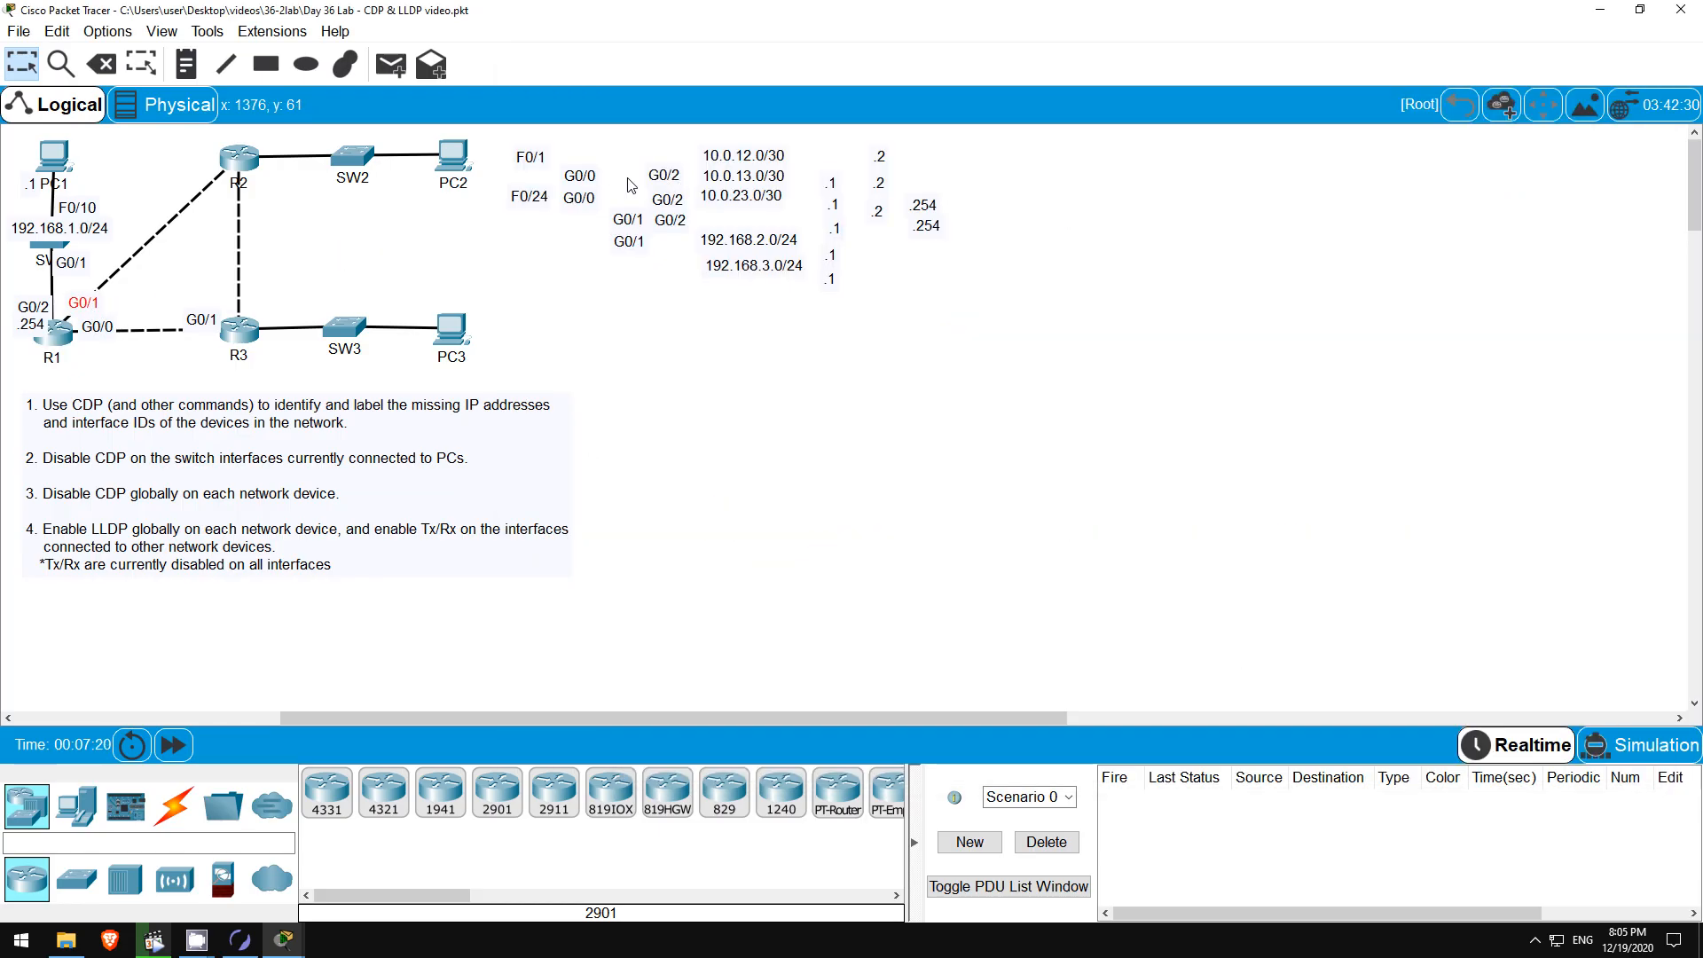
pyautogui.moveTo(574, 183); pyautogui.dragTo(195, 185)
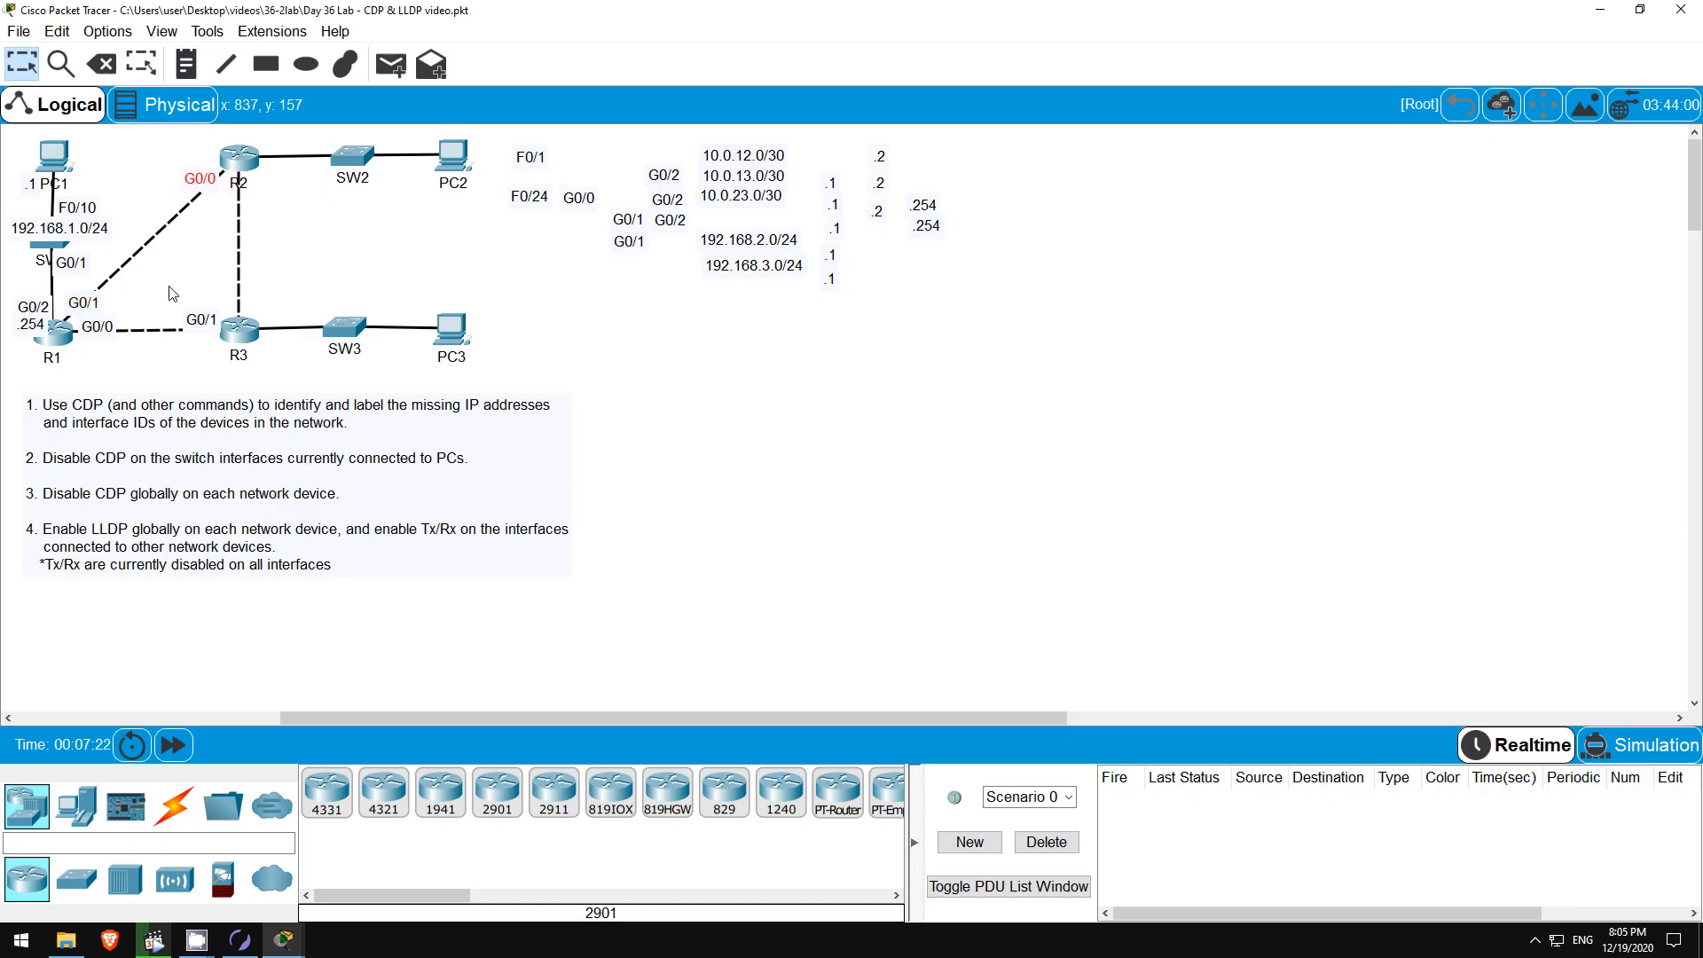
# Run show interfaces g0/0 on R1 and examine the interface's IP address and prefix length.
pyautogui.click(64, 339)
pyautogui.click(1280, 654)
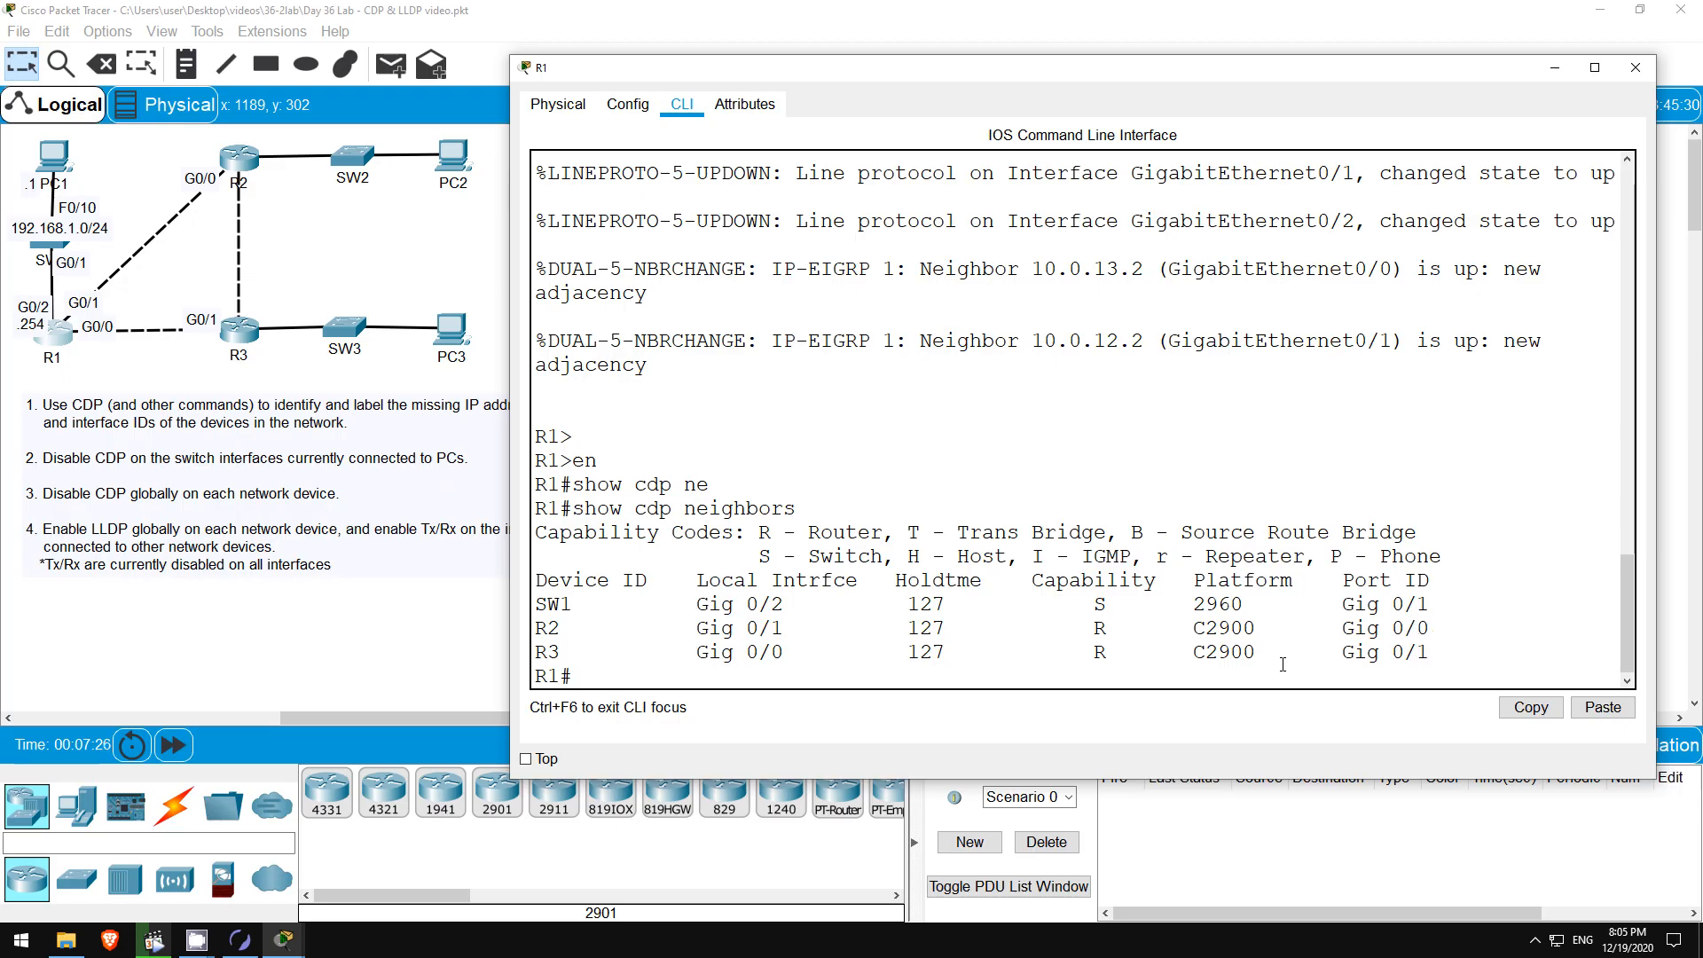
pyautogui.press('Return')
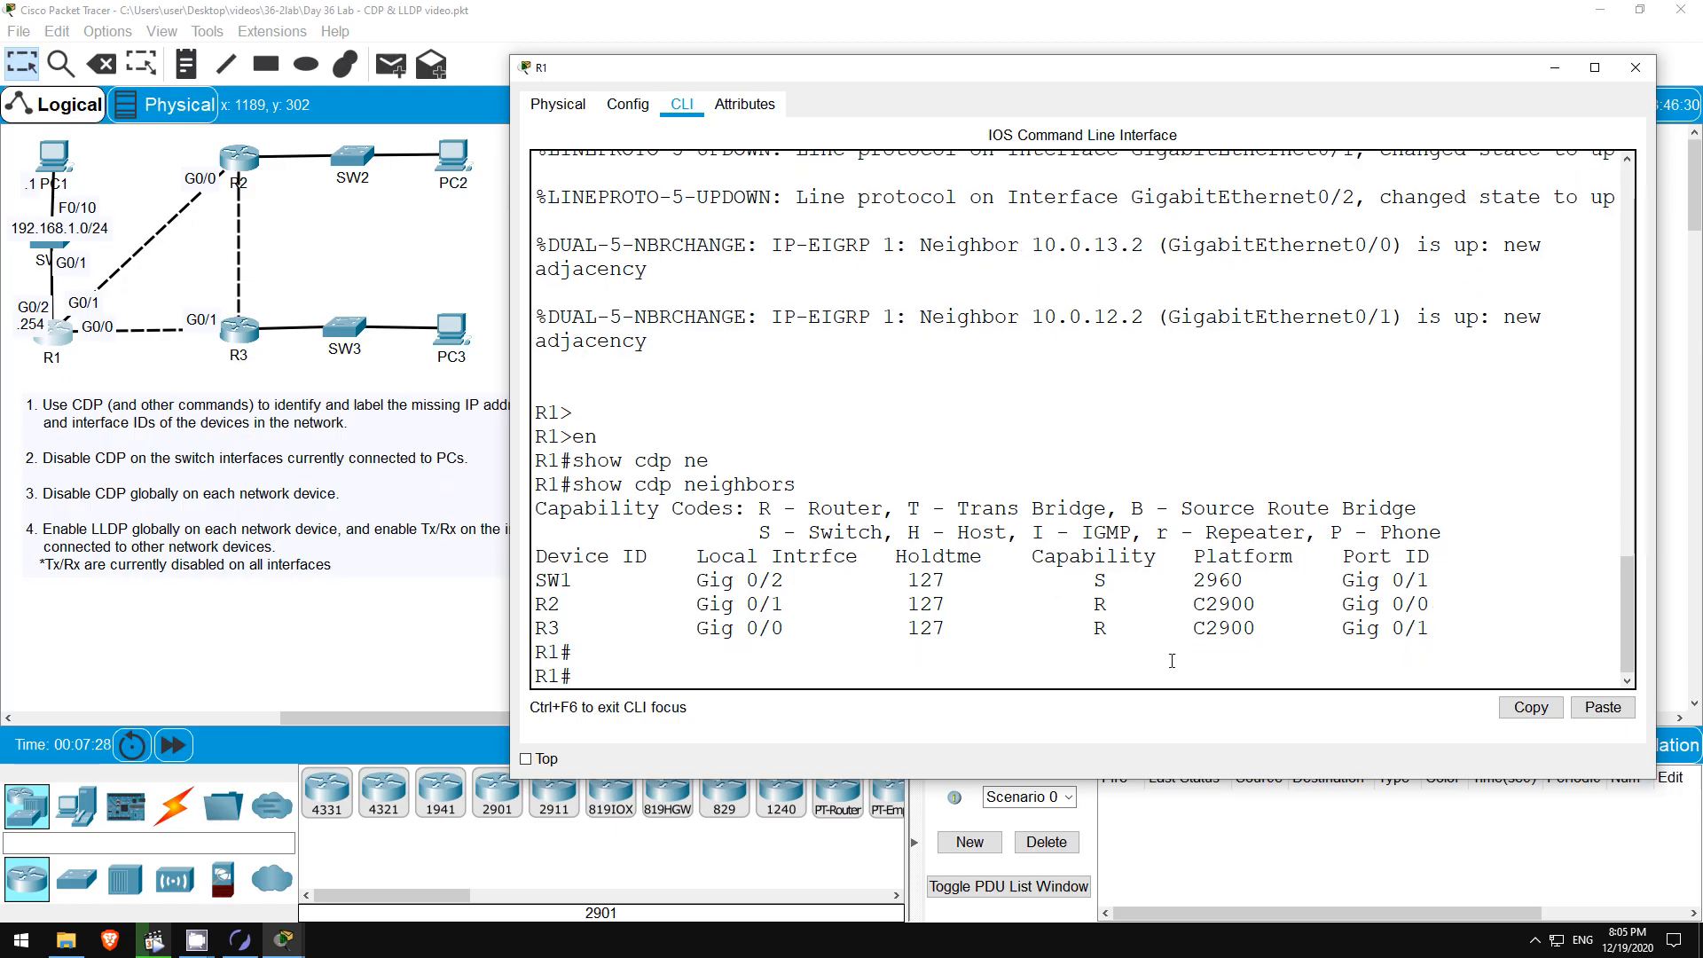
pyautogui.write('show int')
pyautogui.press('Tab')
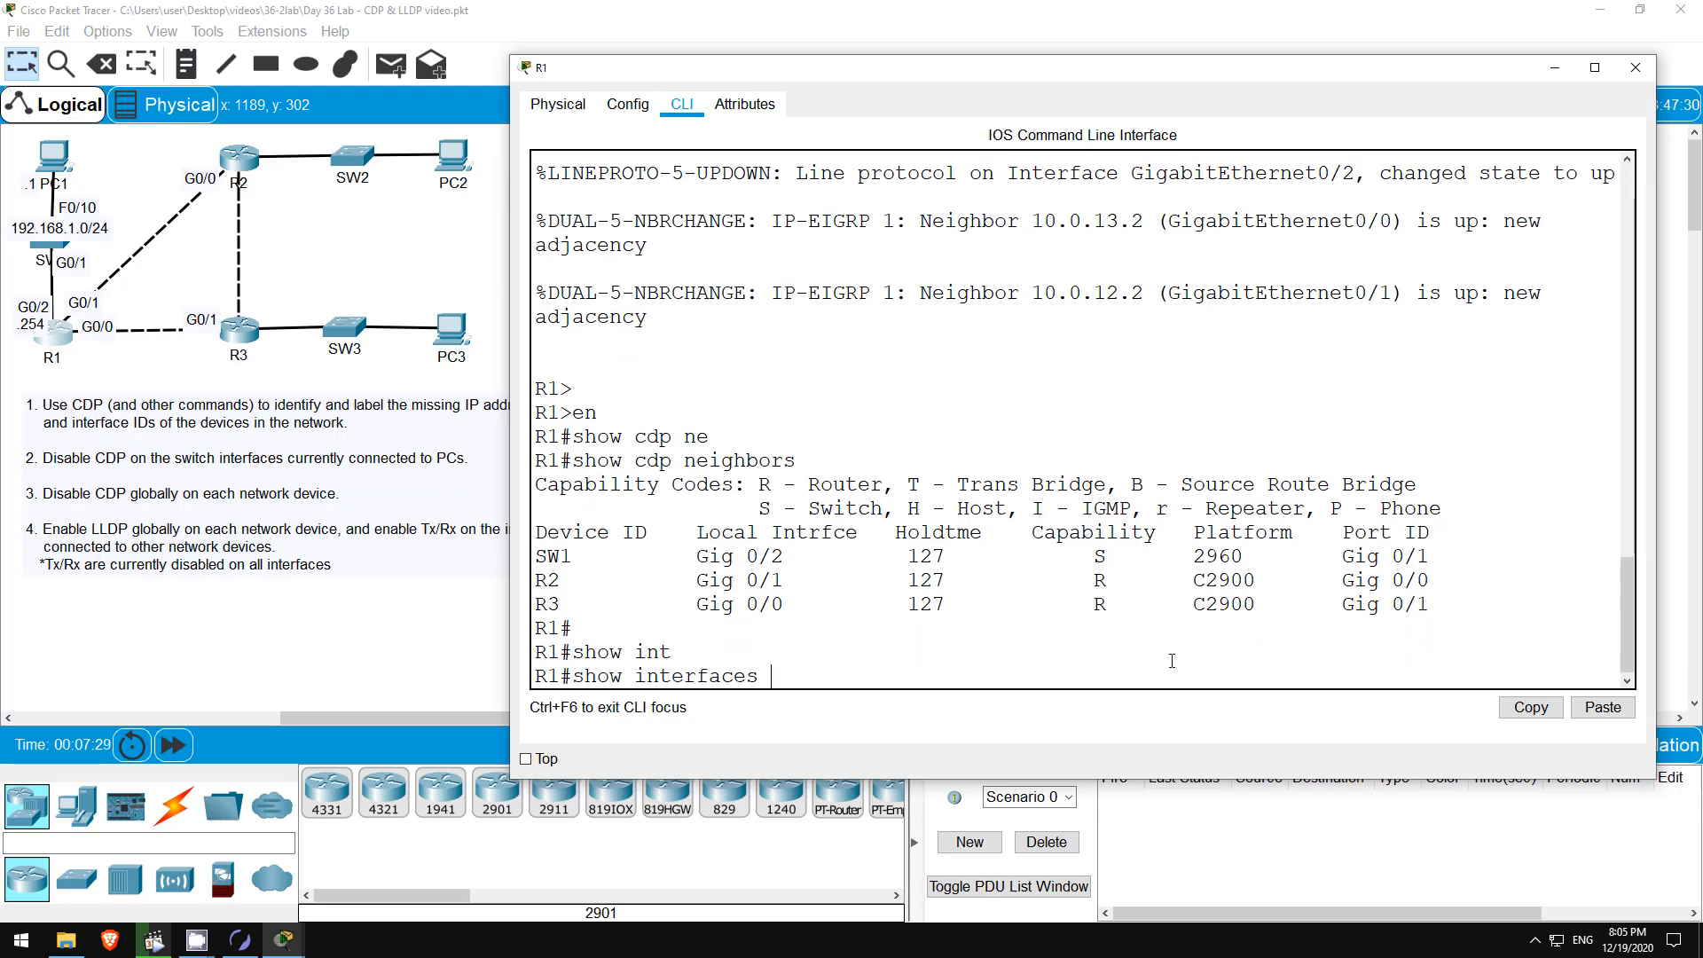
pyautogui.write('g0/0')
pyautogui.press('Return')
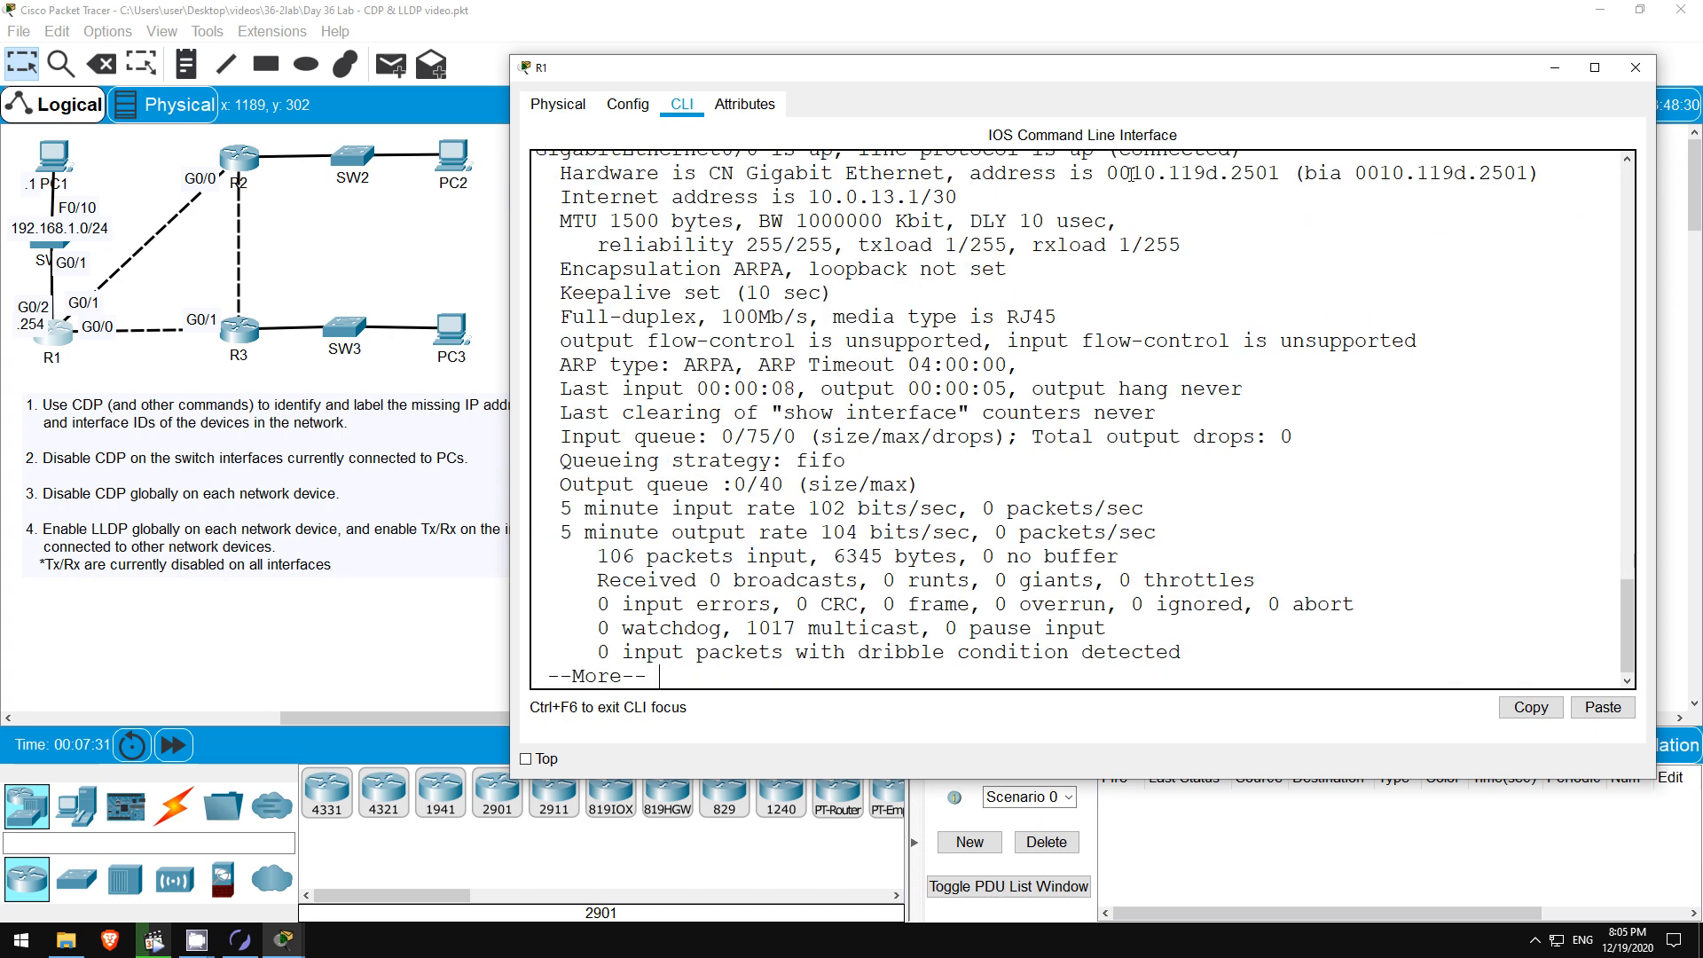
pyautogui.scroll(2, 898, 335)
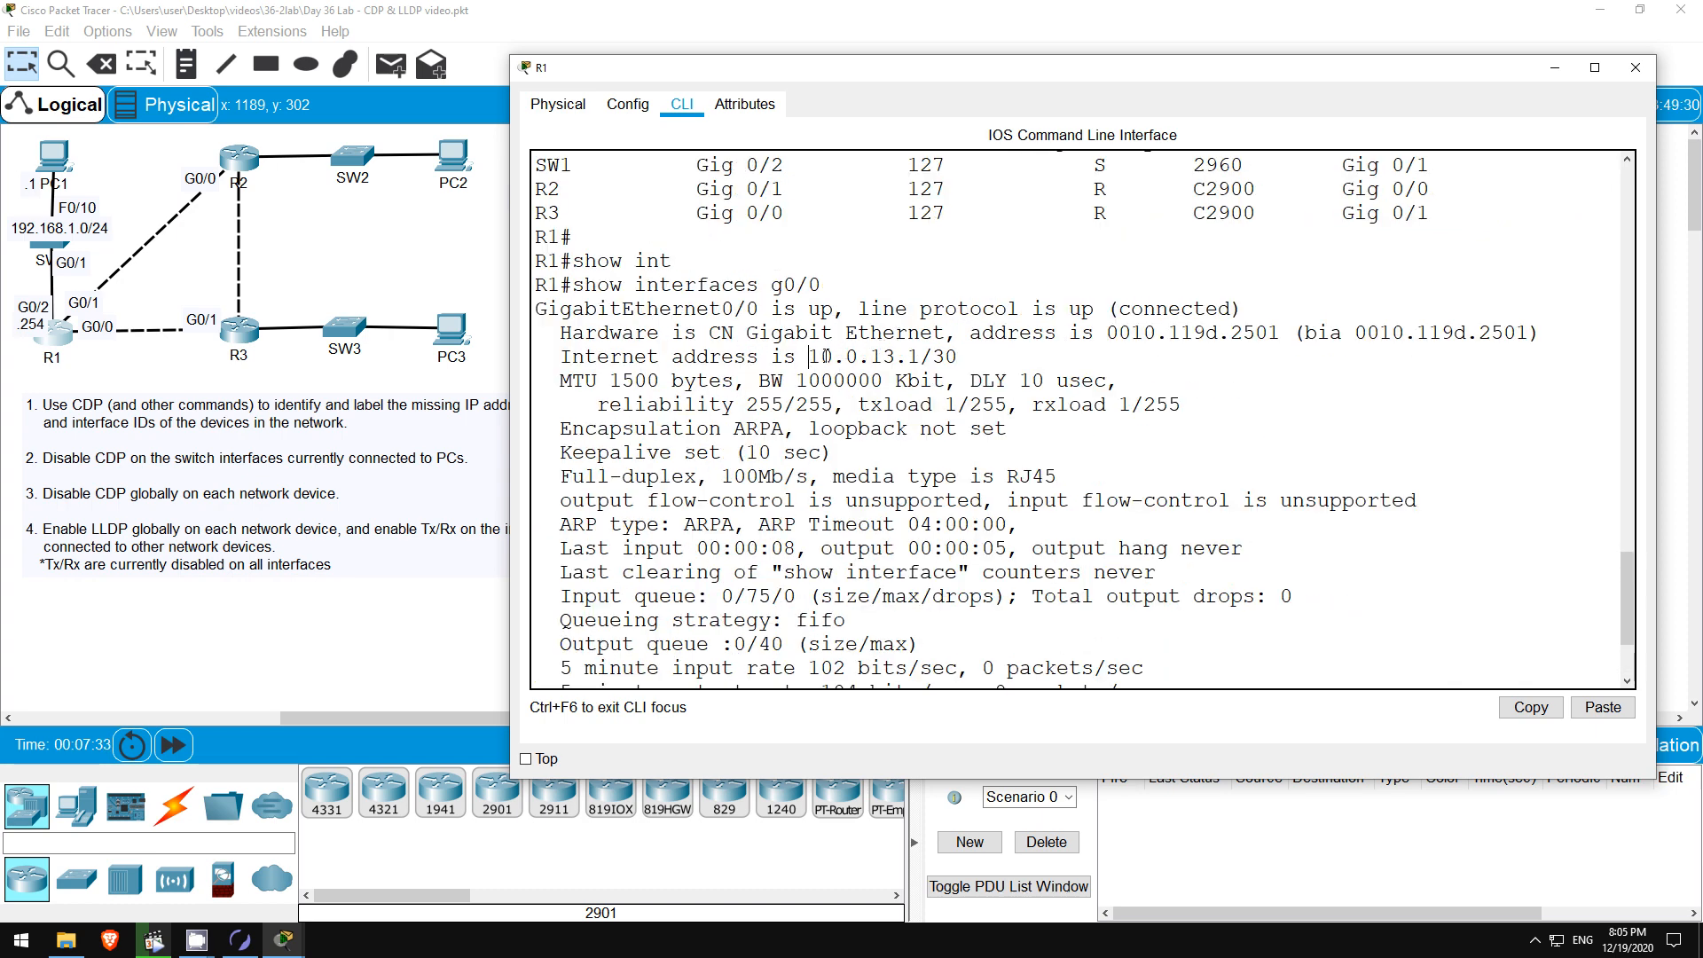
pyautogui.moveTo(809, 356); pyautogui.dragTo(959, 360)
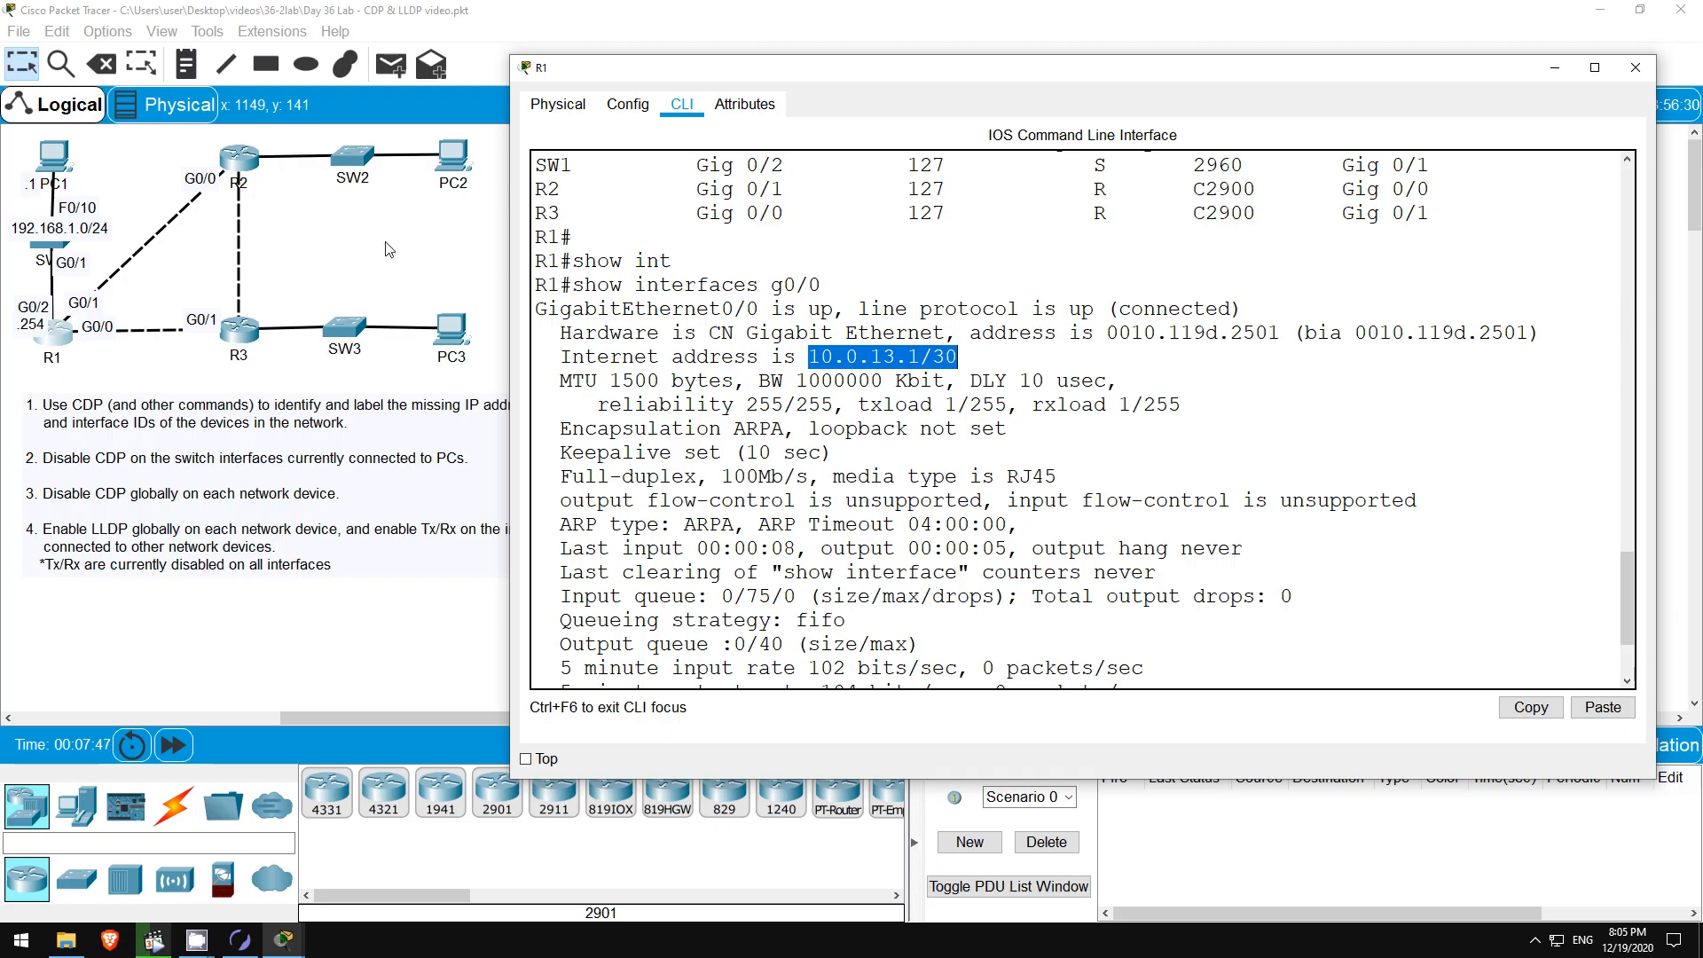
# Place the 10.0.13.0/30 label on the R1–R3 link and a .1 label beside R1.
pyautogui.click(424, 256)
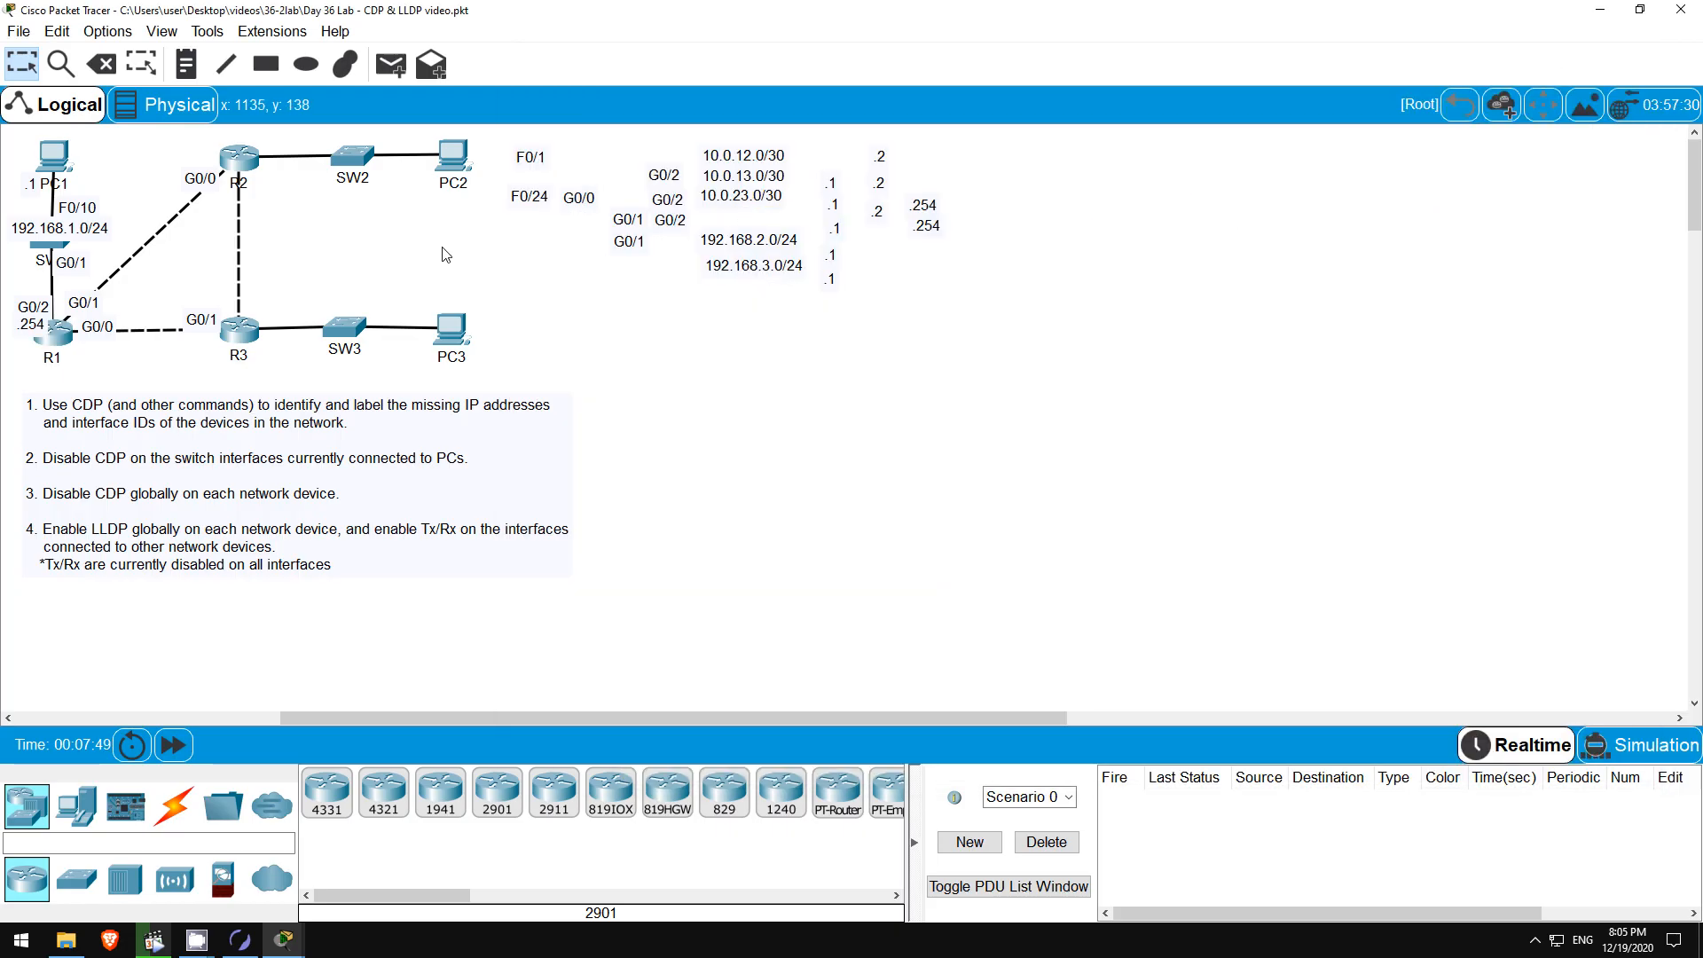
pyautogui.moveTo(733, 182); pyautogui.dragTo(135, 353)
pyautogui.click(834, 184)
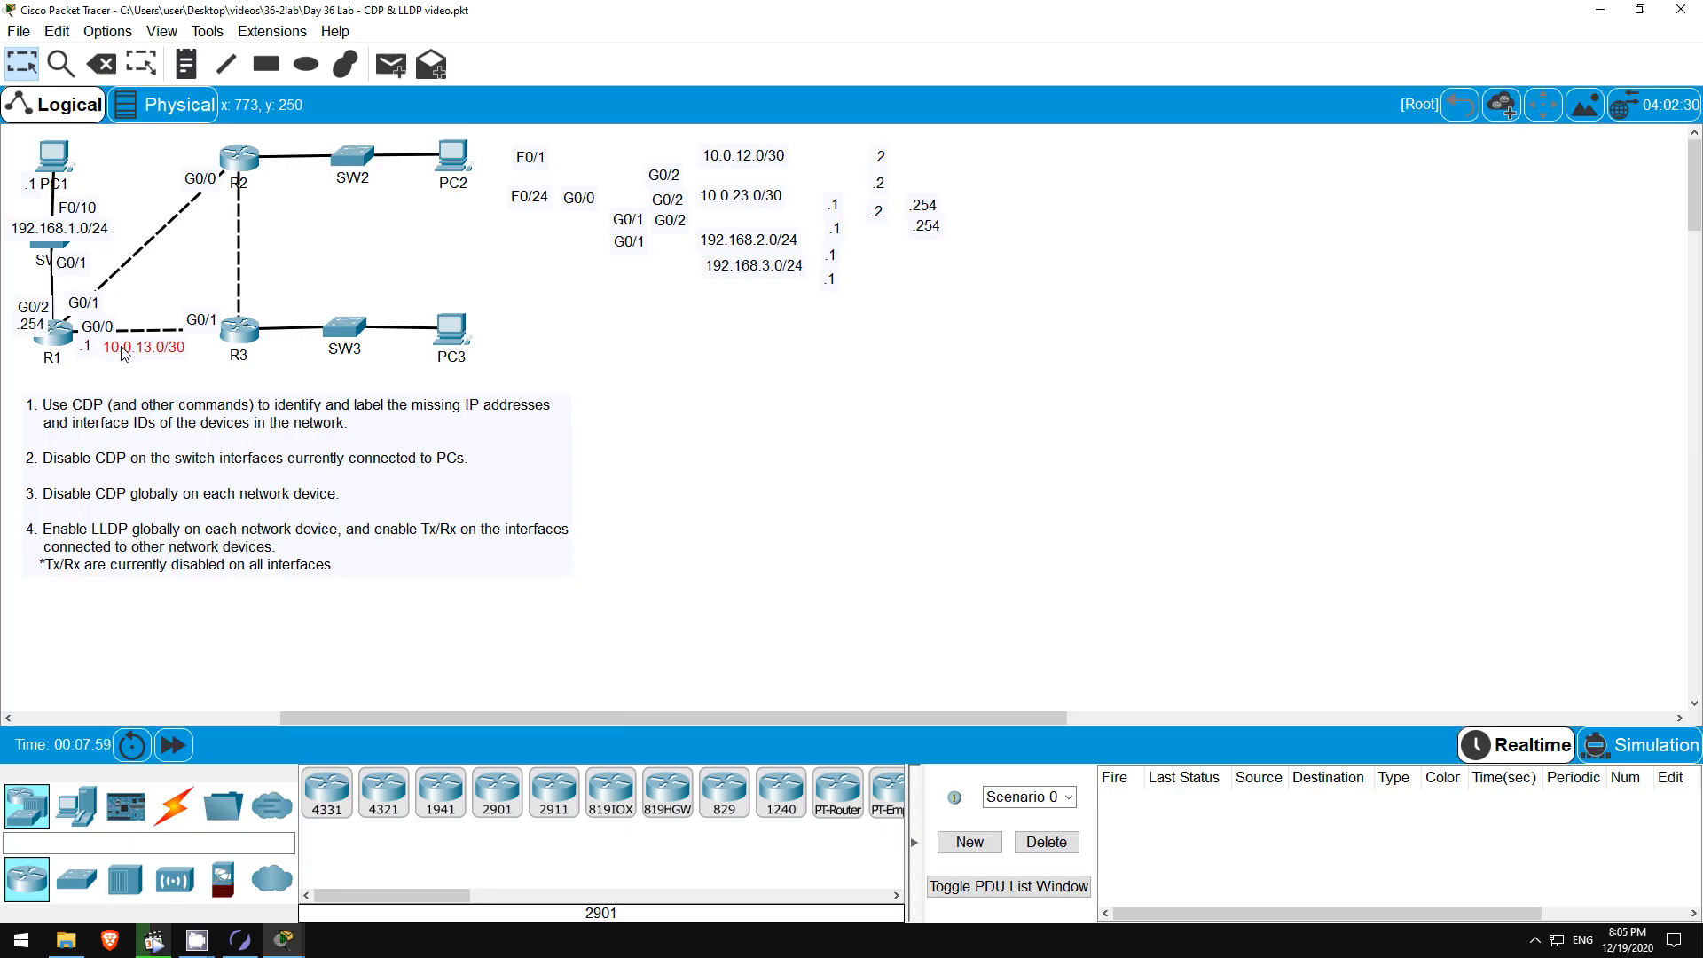
# Adjust the 10.0.13.0/30 label's position on the R1–R3 link and place a .2 label beside R3.
pyautogui.moveTo(122, 348); pyautogui.dragTo(116, 348)
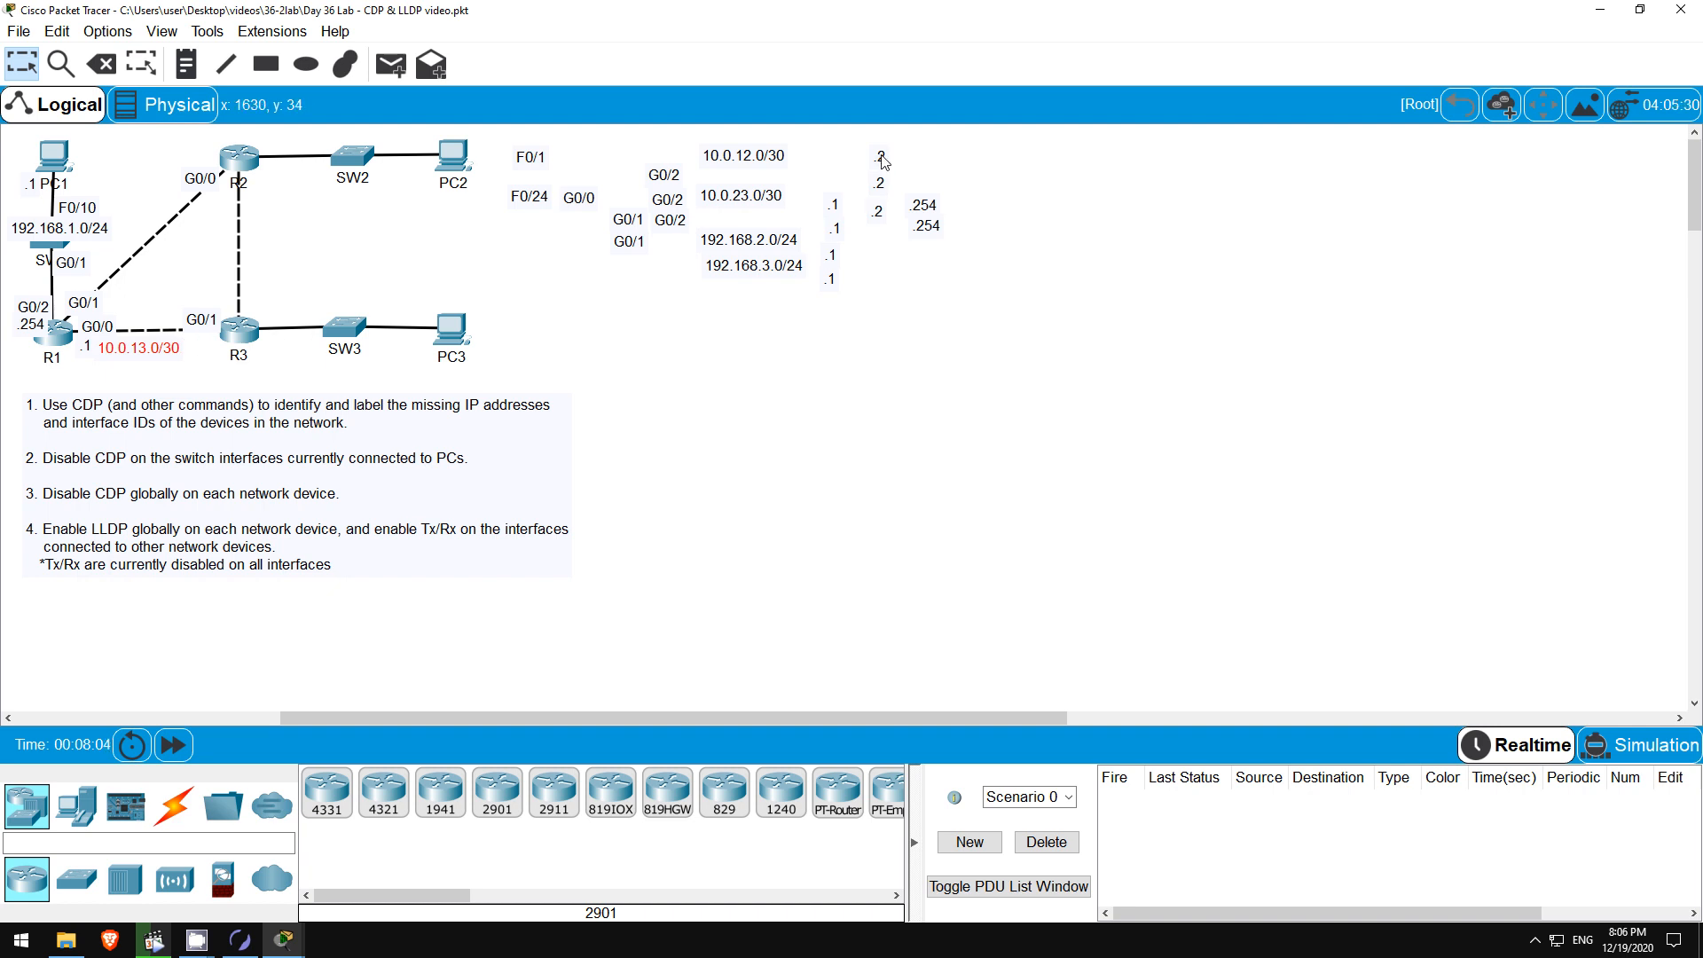
pyautogui.moveTo(883, 161); pyautogui.dragTo(210, 349)
# Run show cdp entry R3 on R1 and examine the neighbor's IP address.
pyautogui.click(69, 340)
pyautogui.click(905, 454)
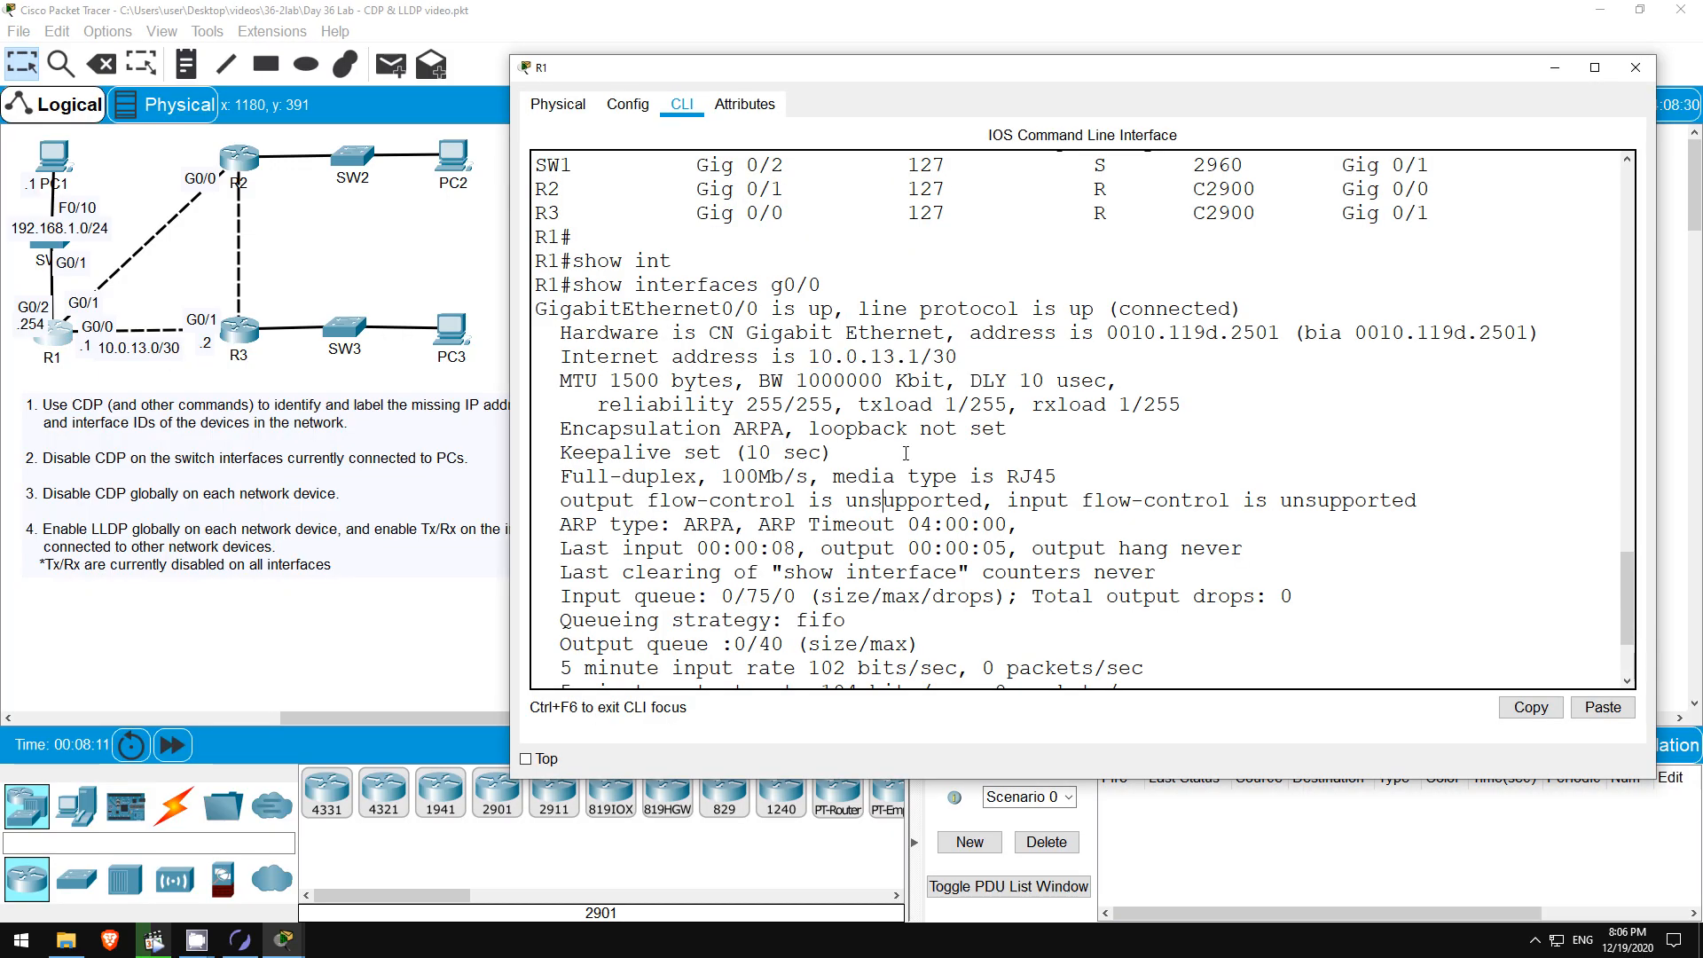
pyautogui.scroll(-4, 904, 454)
pyautogui.press('q')
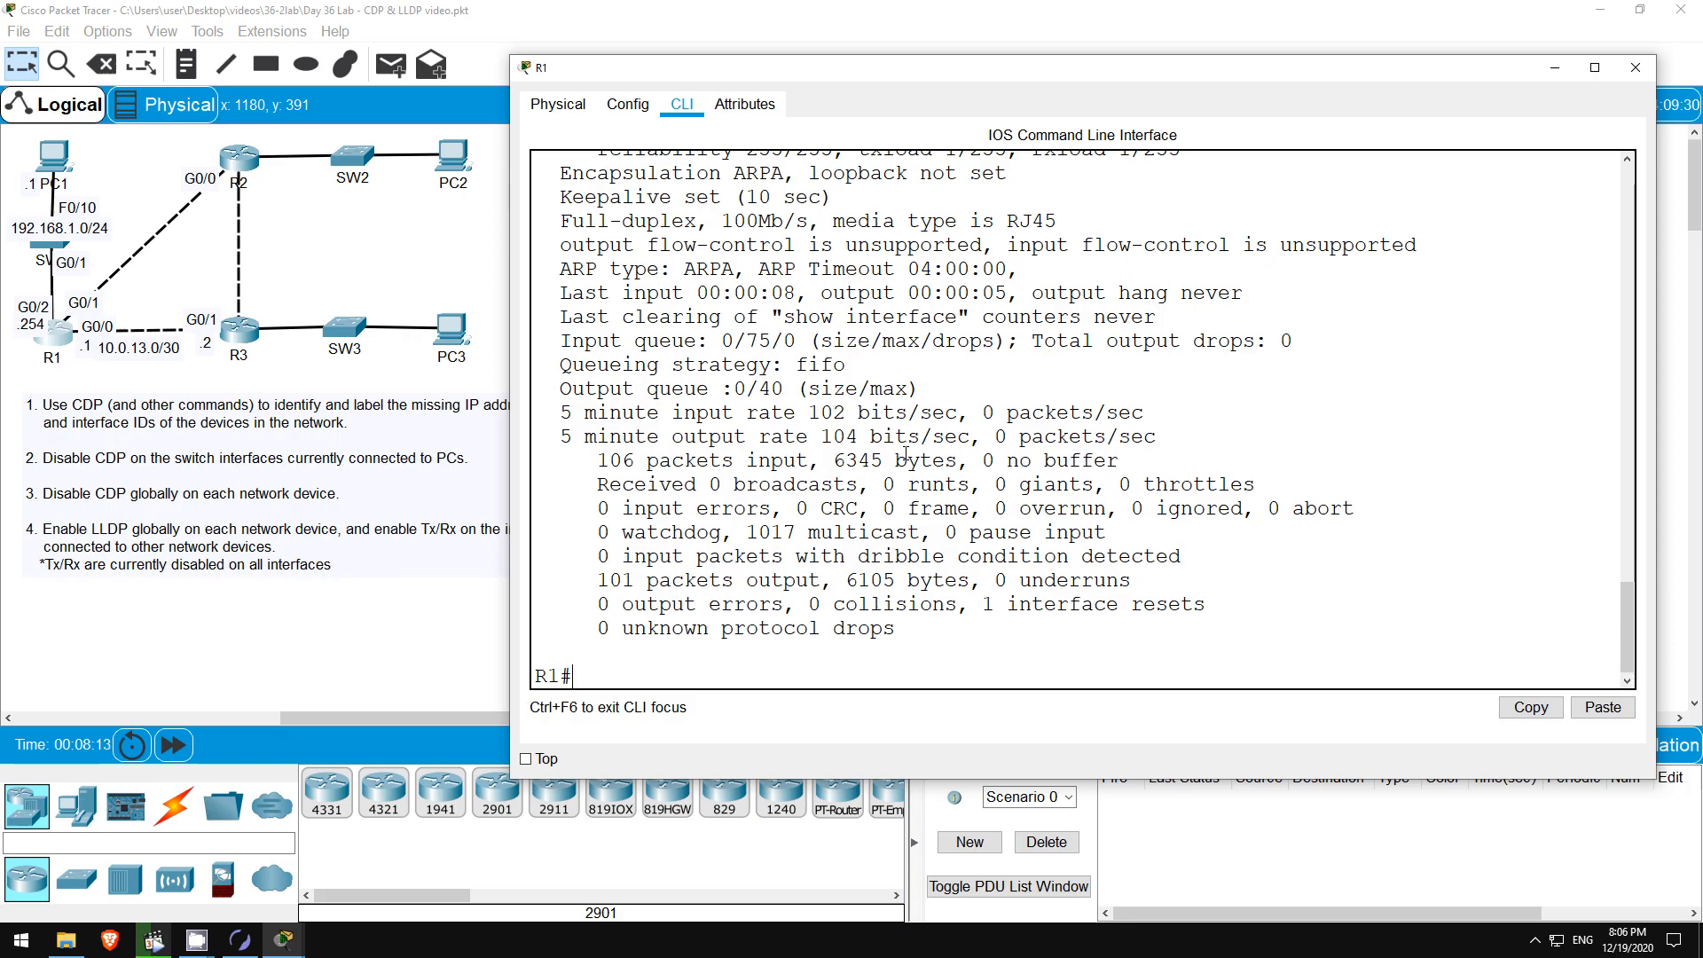
pyautogui.press('Return')
pyautogui.write('show')
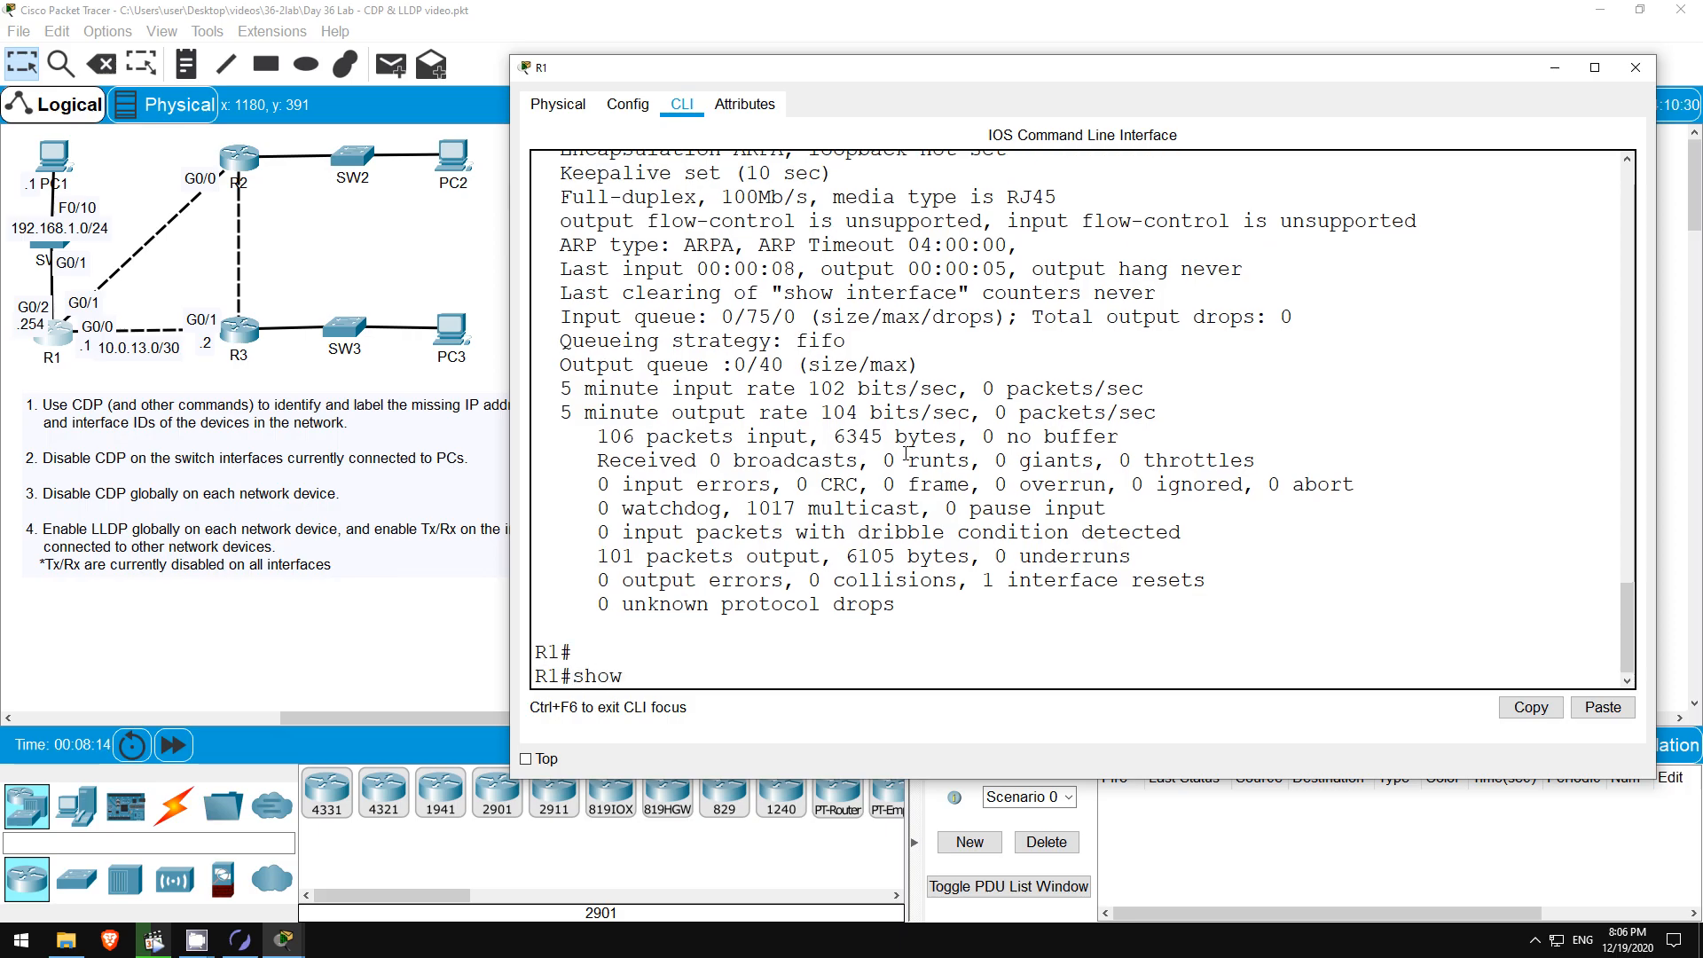
pyautogui.write(' cdp en')
pyautogui.press('Tab')
pyautogui.write('R')
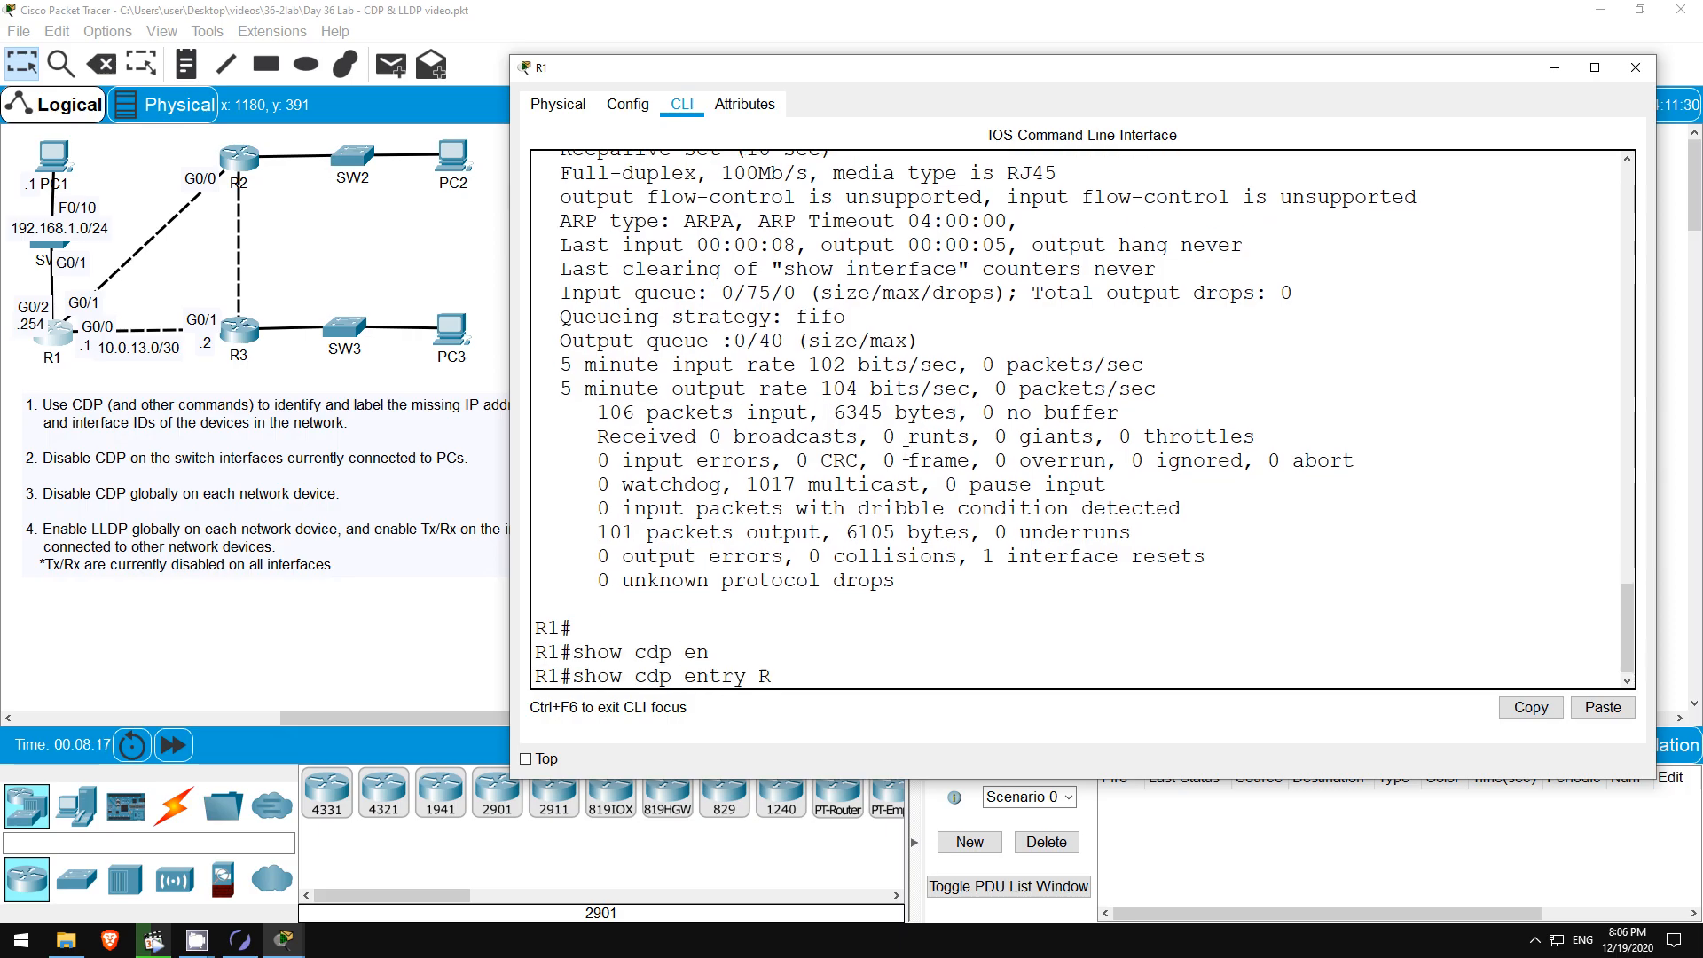
pyautogui.write('3')
pyautogui.press('Return')
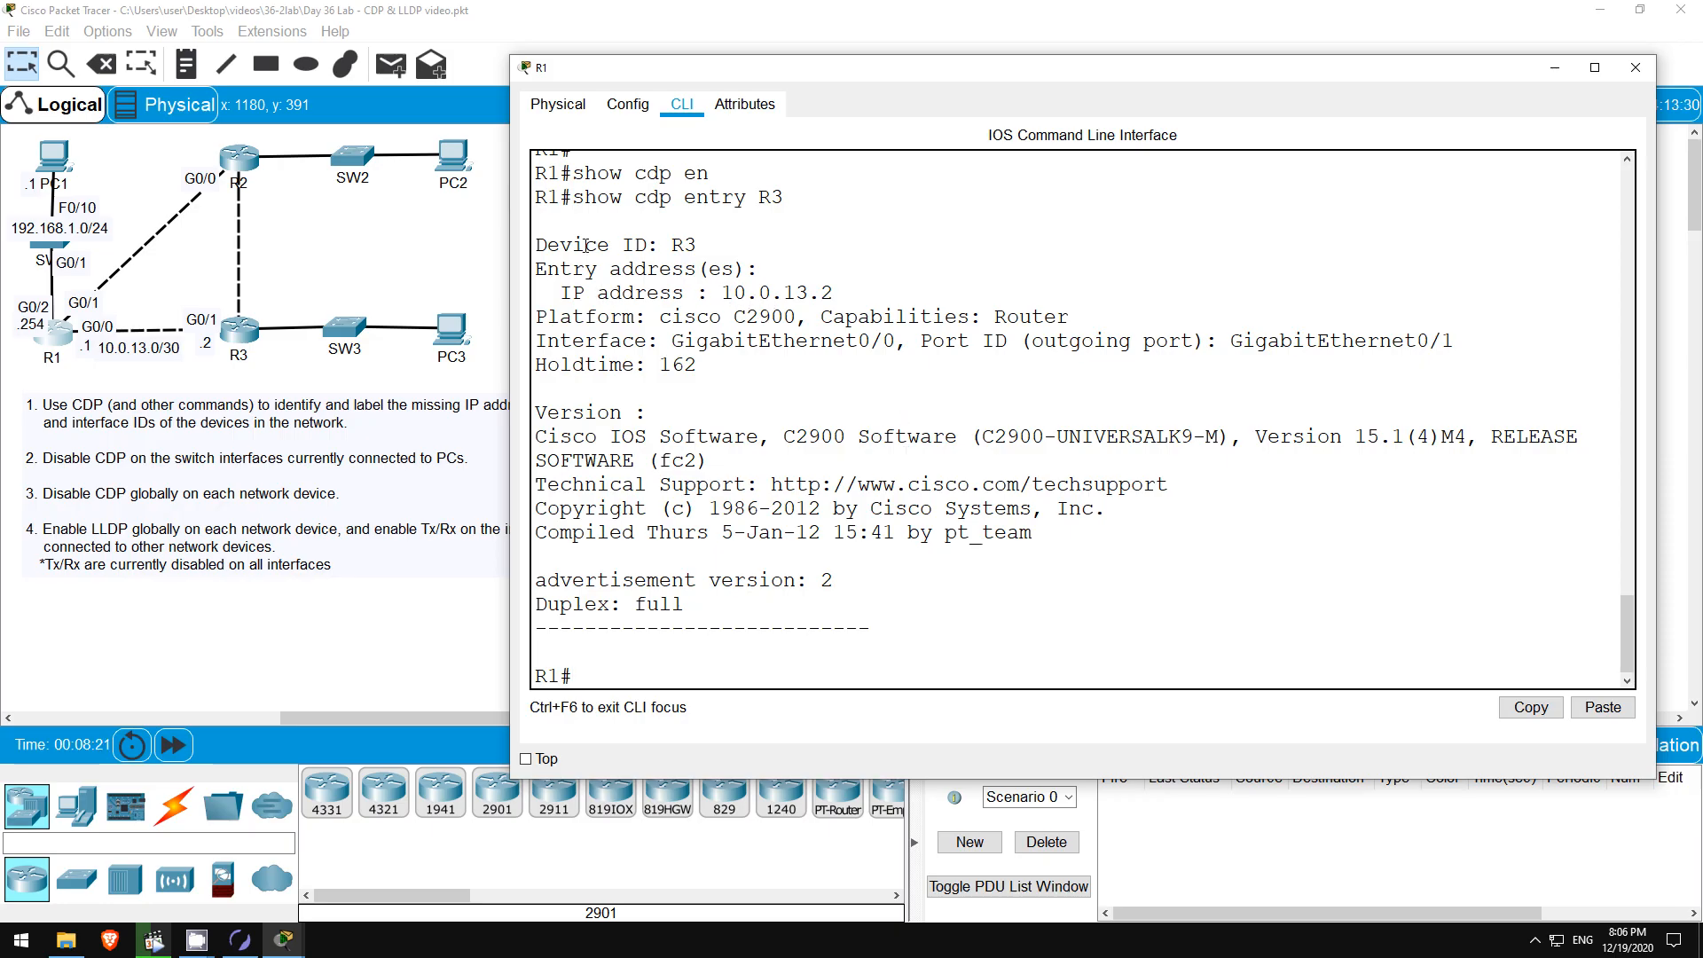
pyautogui.moveTo(563, 291); pyautogui.dragTo(789, 312)
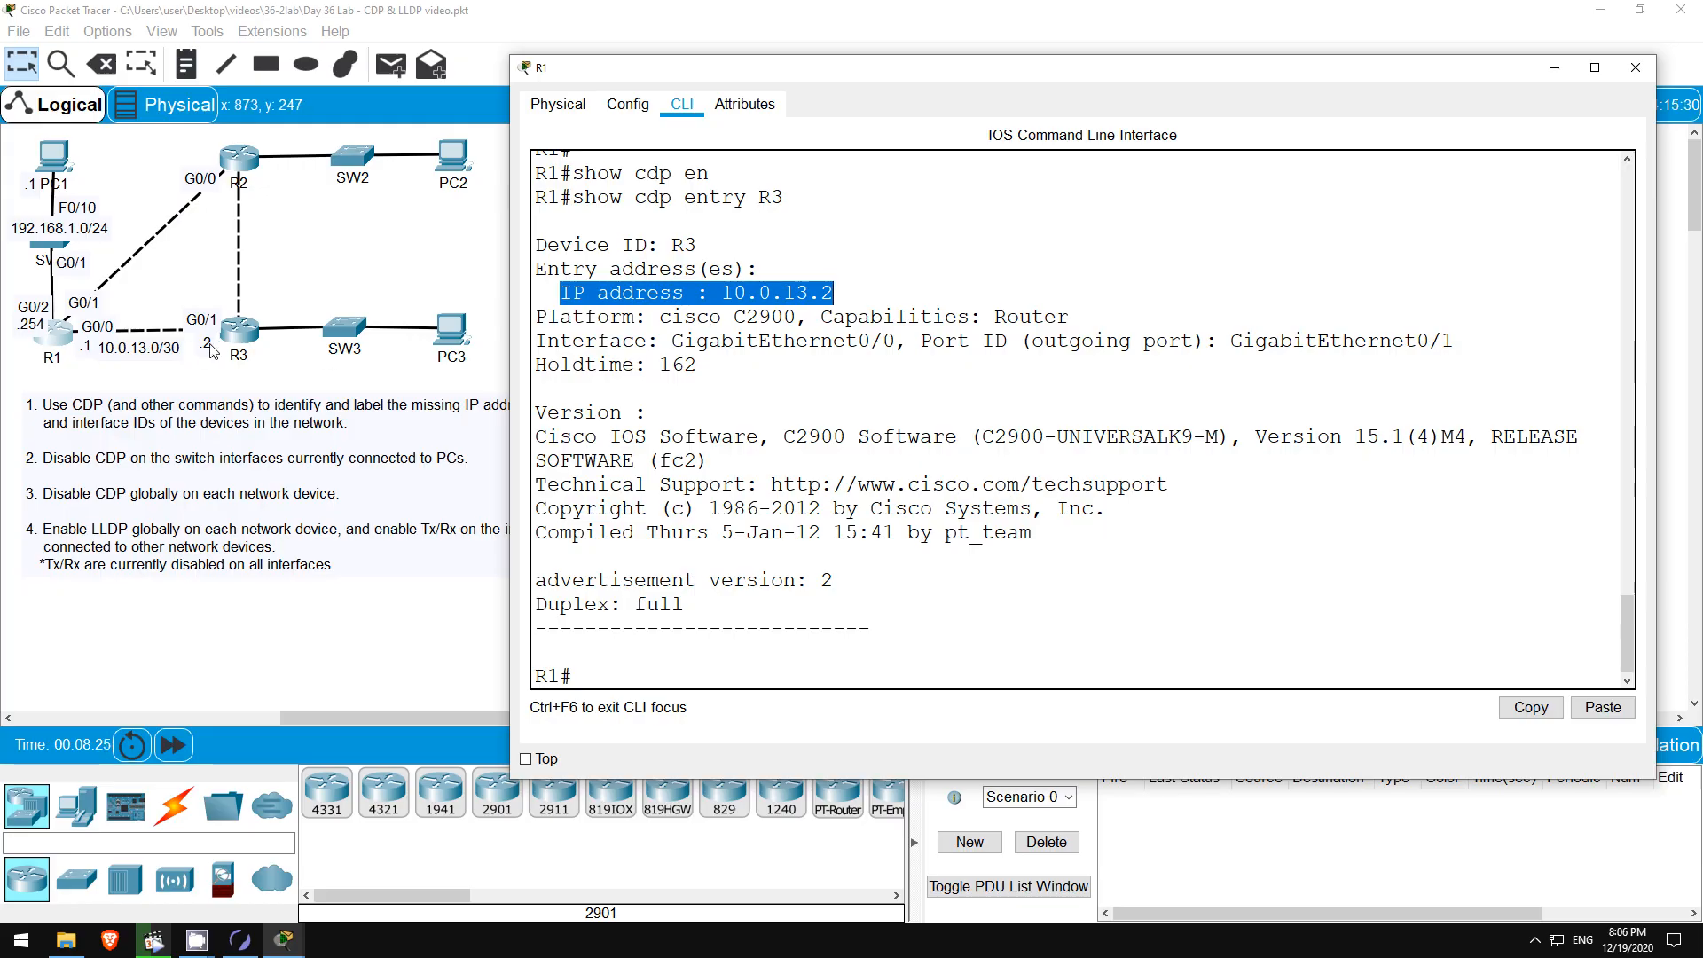
# Run show interfaces g0/1 on R1 and examine the interface's IP address and prefix length.
pyautogui.click(628, 676)
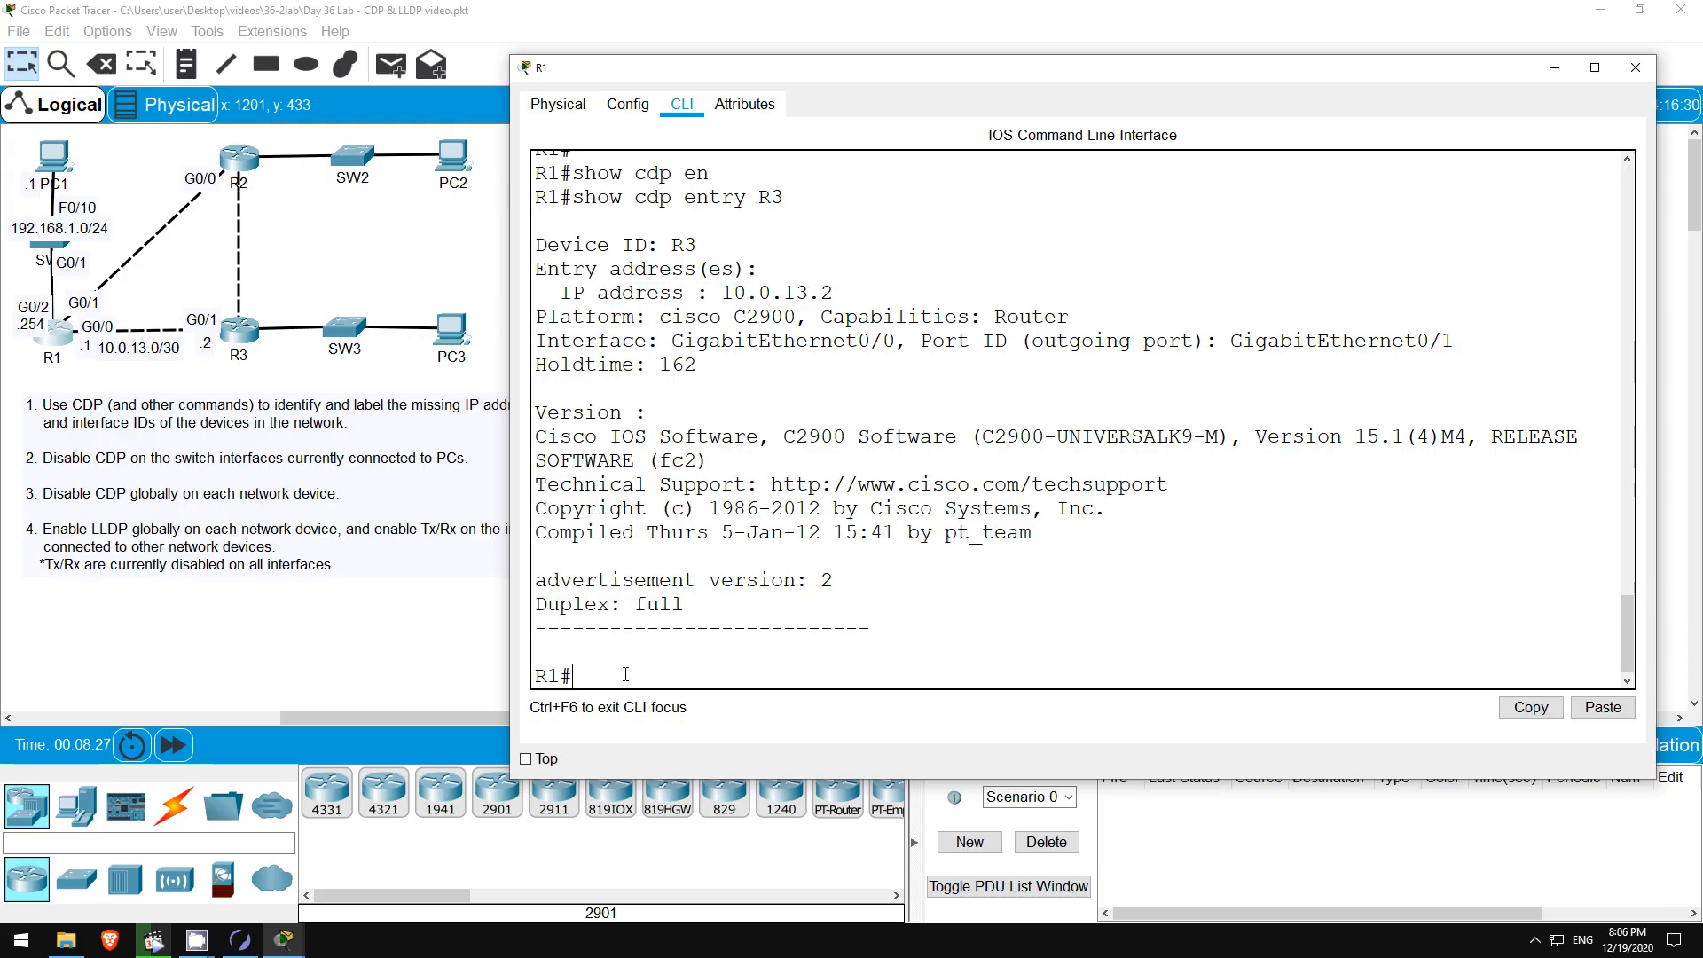
pyautogui.write('show int')
pyautogui.press('Tab')
pyautogui.write('g0/1')
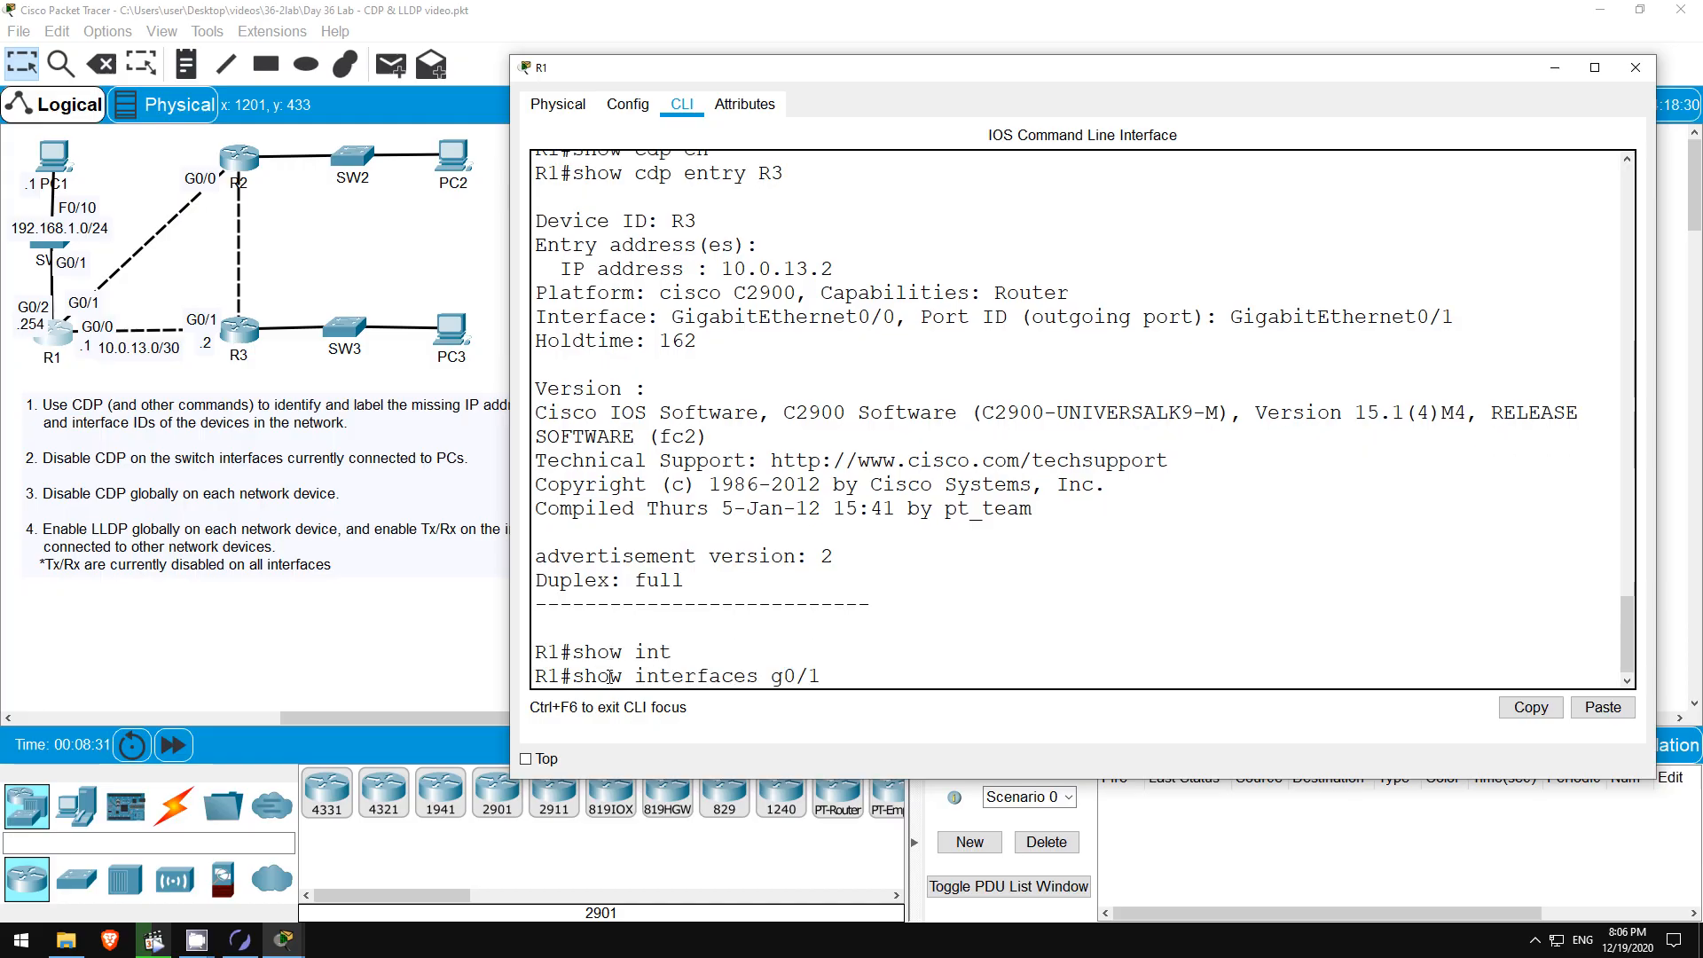
pyautogui.press('Return')
pyautogui.scroll(2, 848, 417)
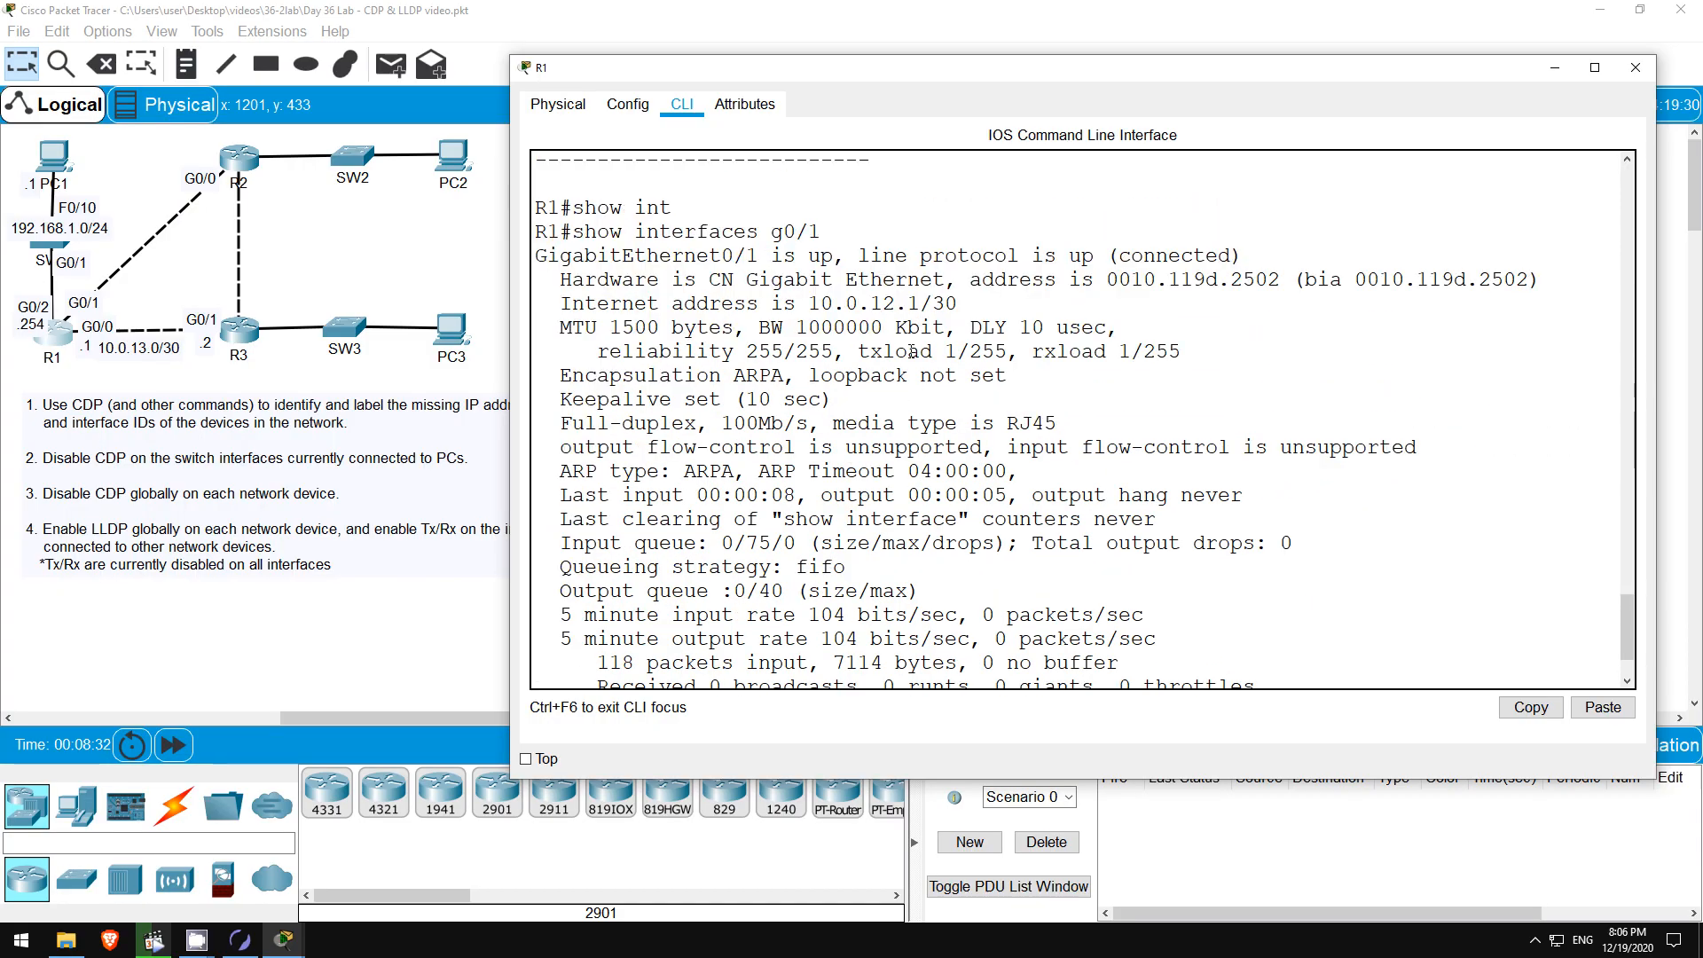
pyautogui.moveTo(809, 304); pyautogui.dragTo(978, 310)
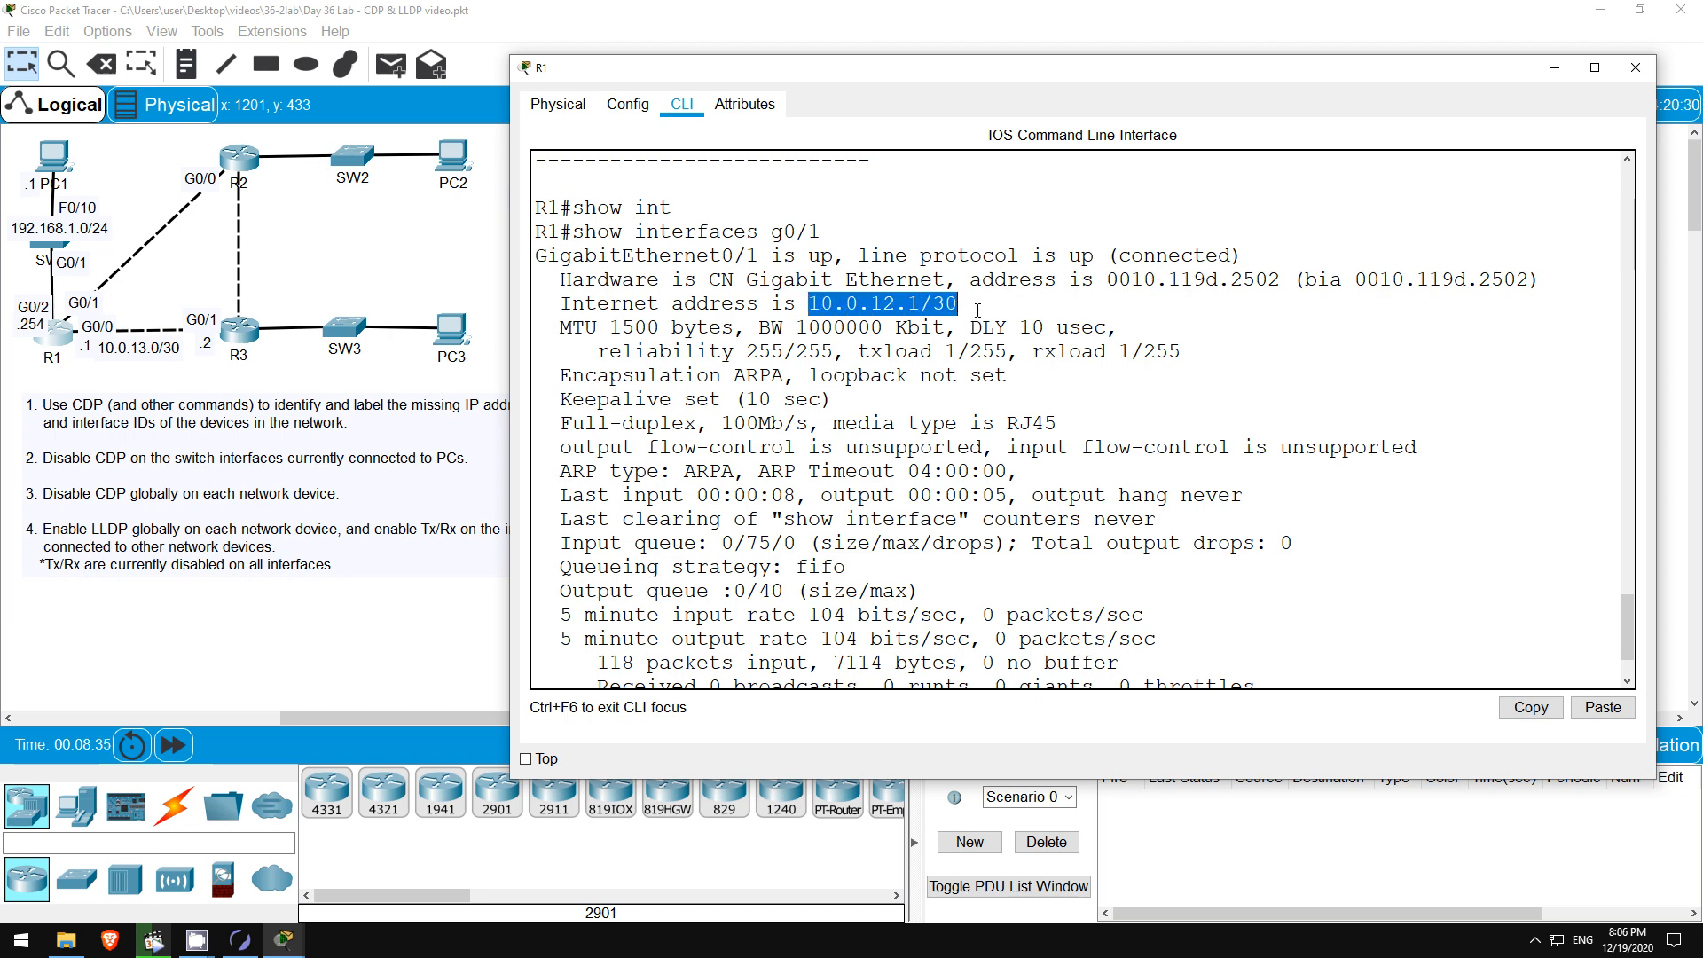
# Label the R1–R2 link with 10.0.12.0/30, placing .1 beside R1 and .2 beside R2.
pyautogui.click(435, 246)
pyautogui.moveTo(736, 164); pyautogui.dragTo(147, 253)
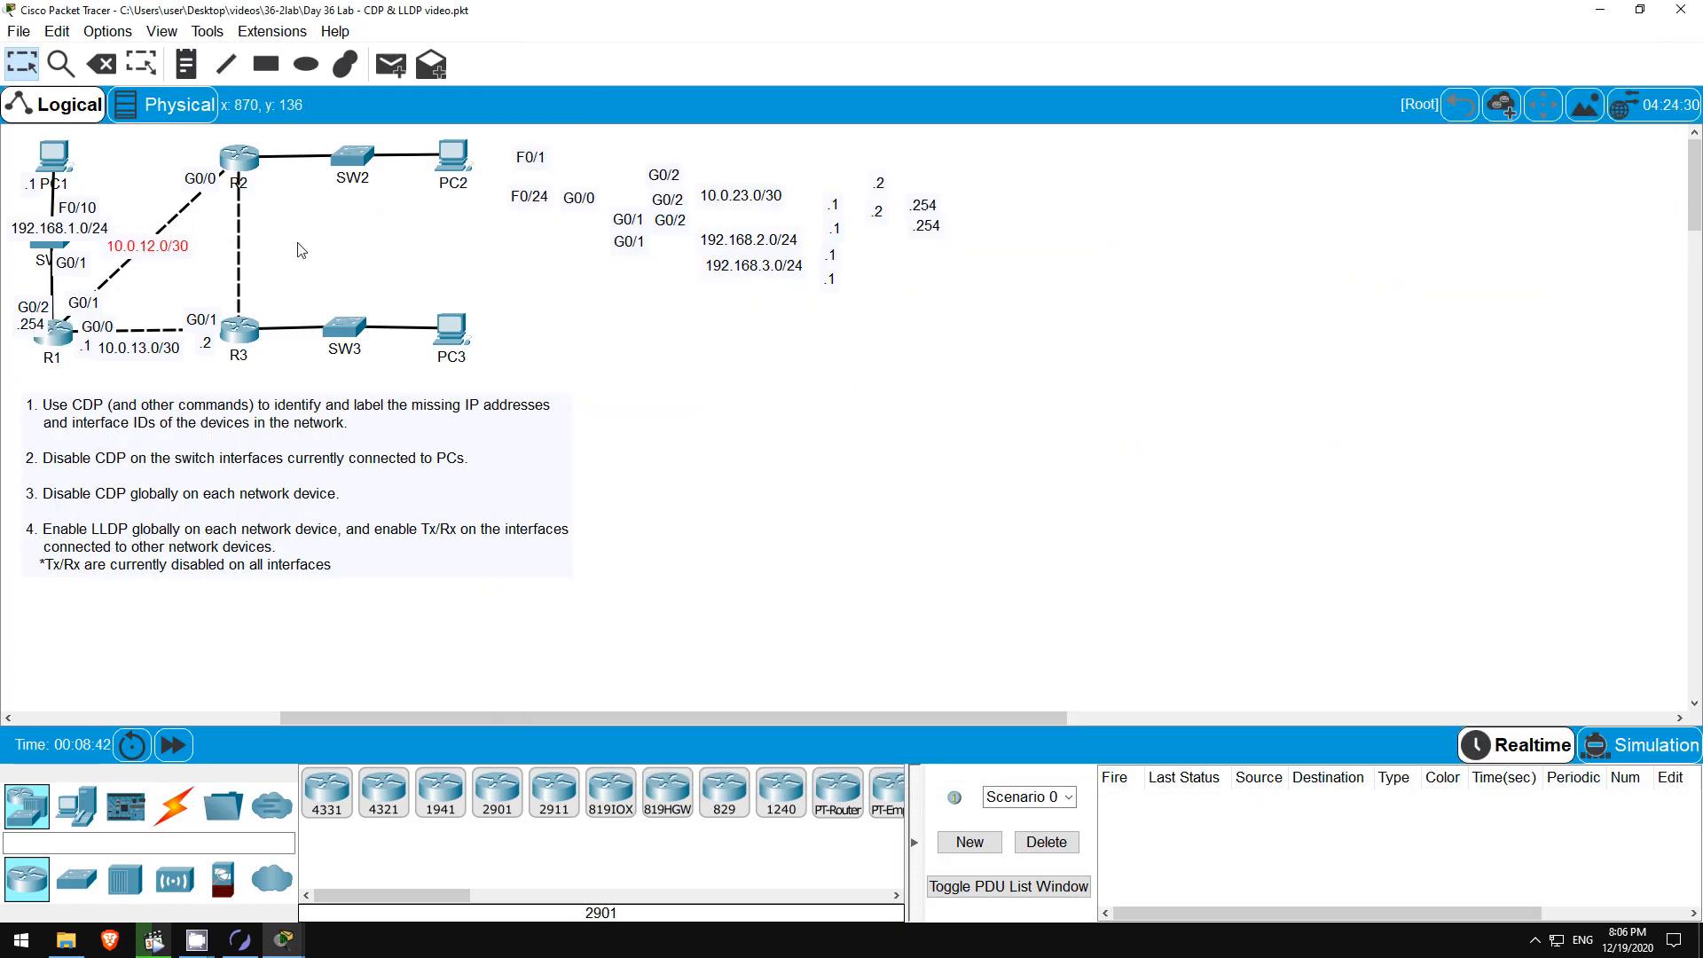
pyautogui.moveTo(838, 207); pyautogui.dragTo(76, 302)
pyautogui.click(81, 306)
pyautogui.moveTo(879, 184); pyautogui.dragTo(202, 161)
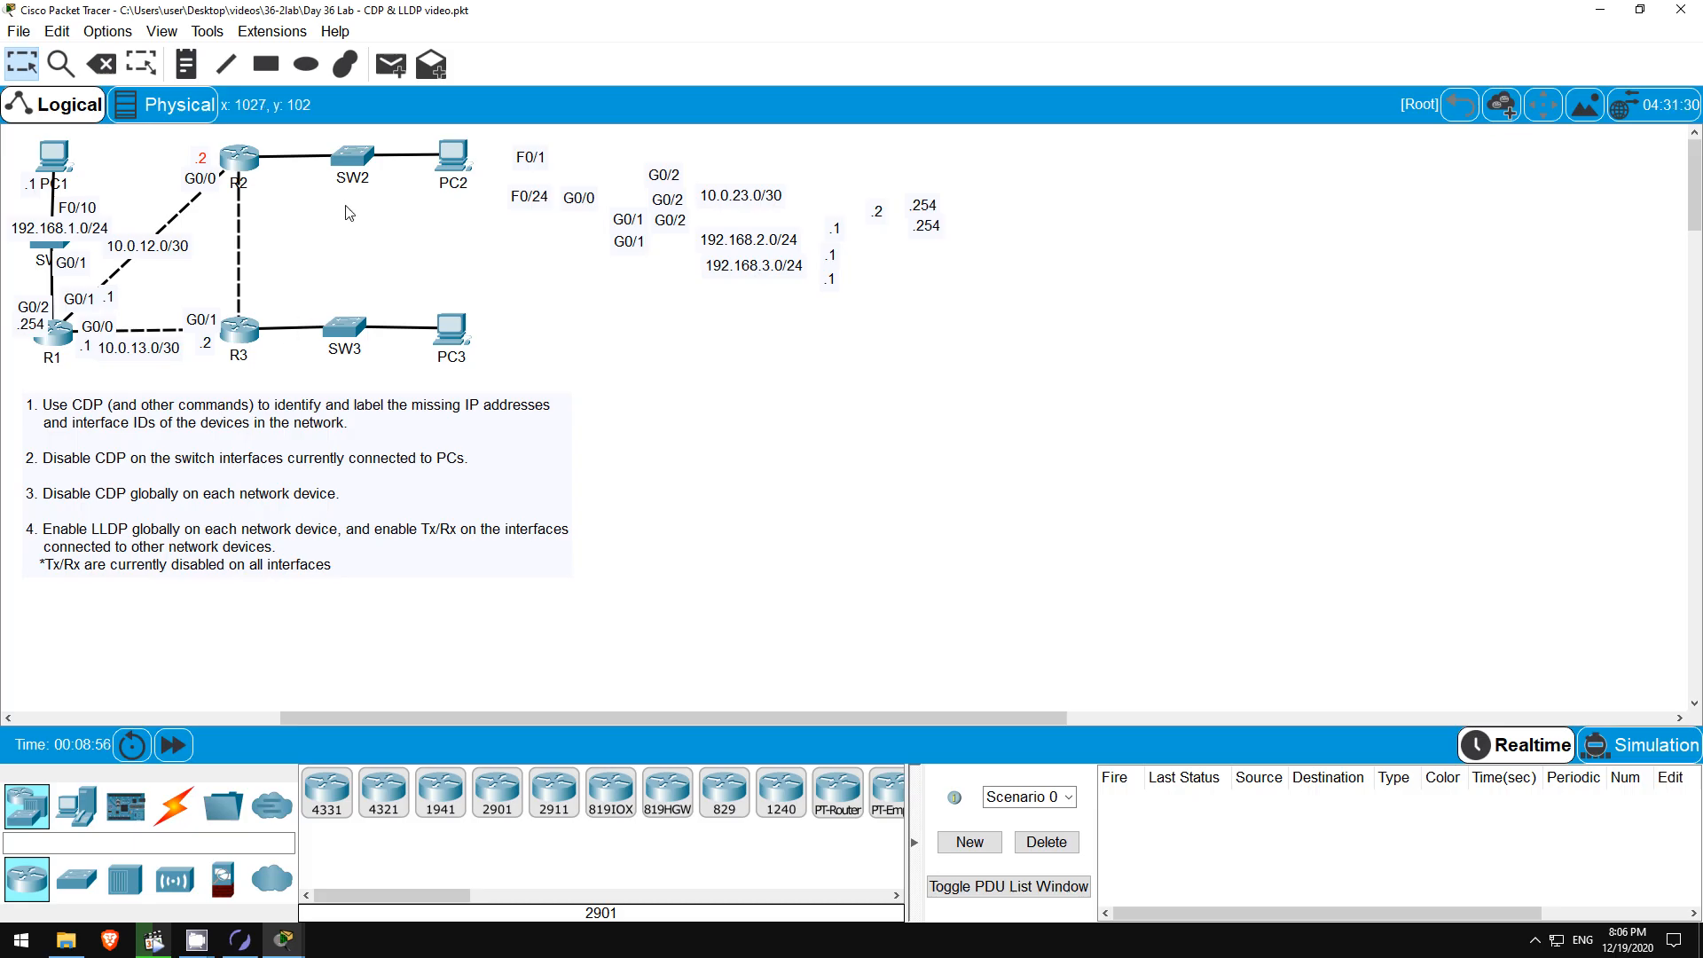
# Run ipconfig on PC2 and examine its IPv4 address, subnet mask and default gateway.
pyautogui.click(453, 156)
pyautogui.press('Return')
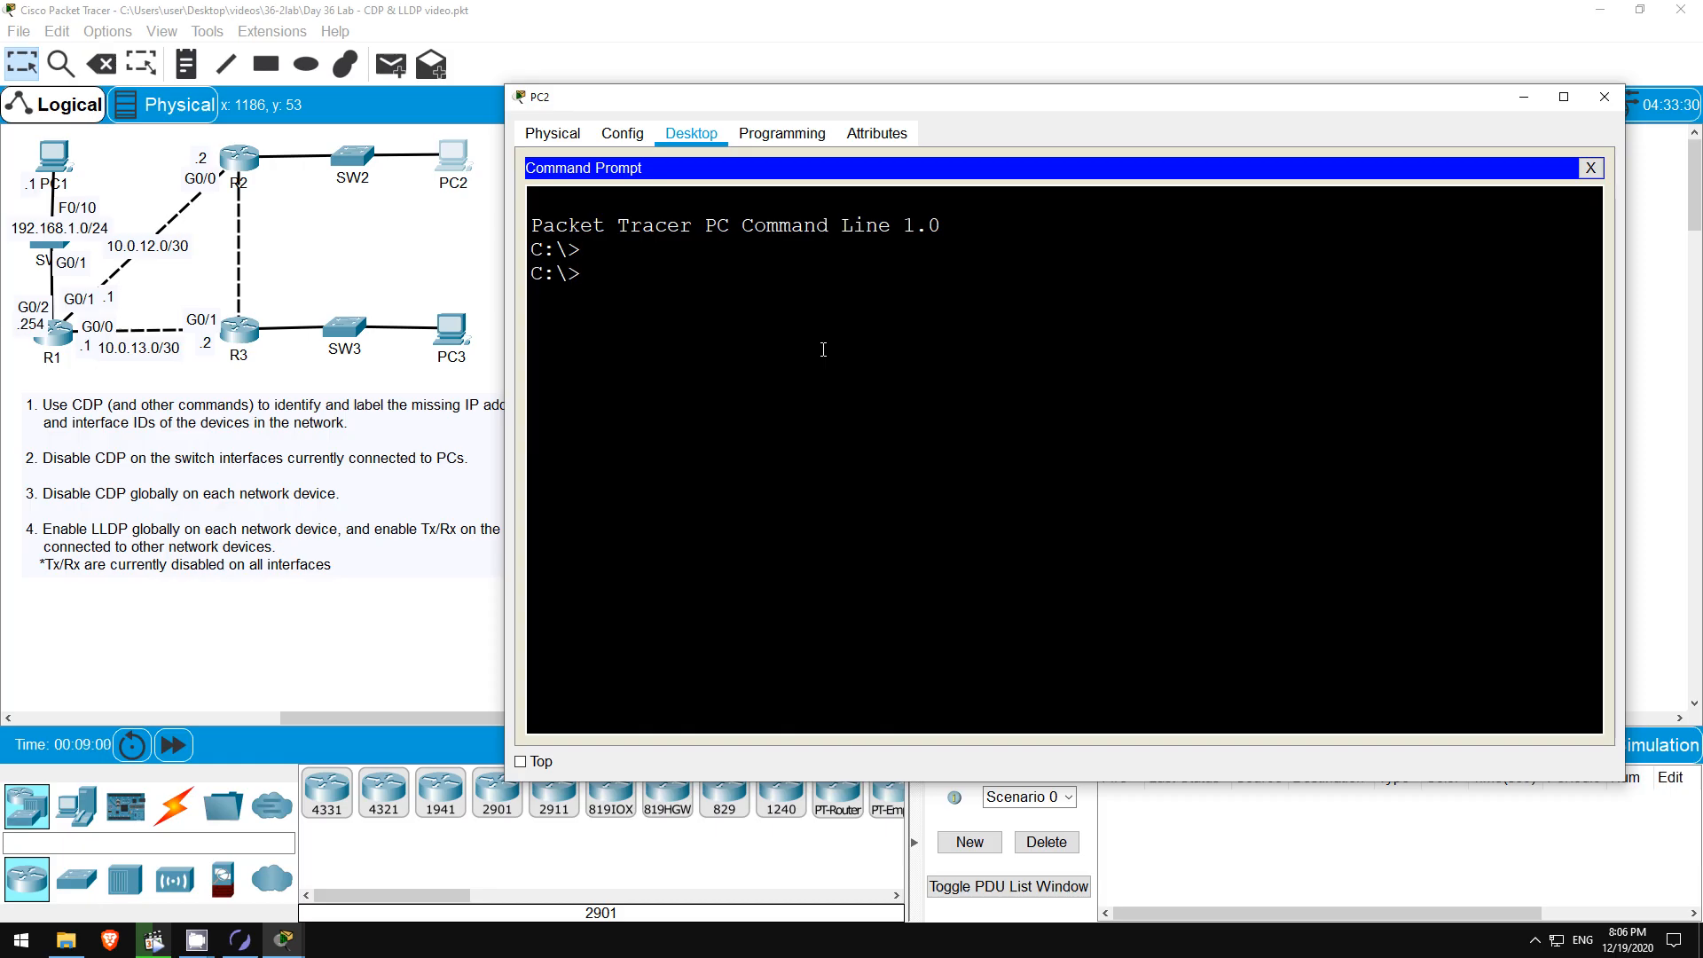
pyautogui.write('ipconfig')
pyautogui.press('Return')
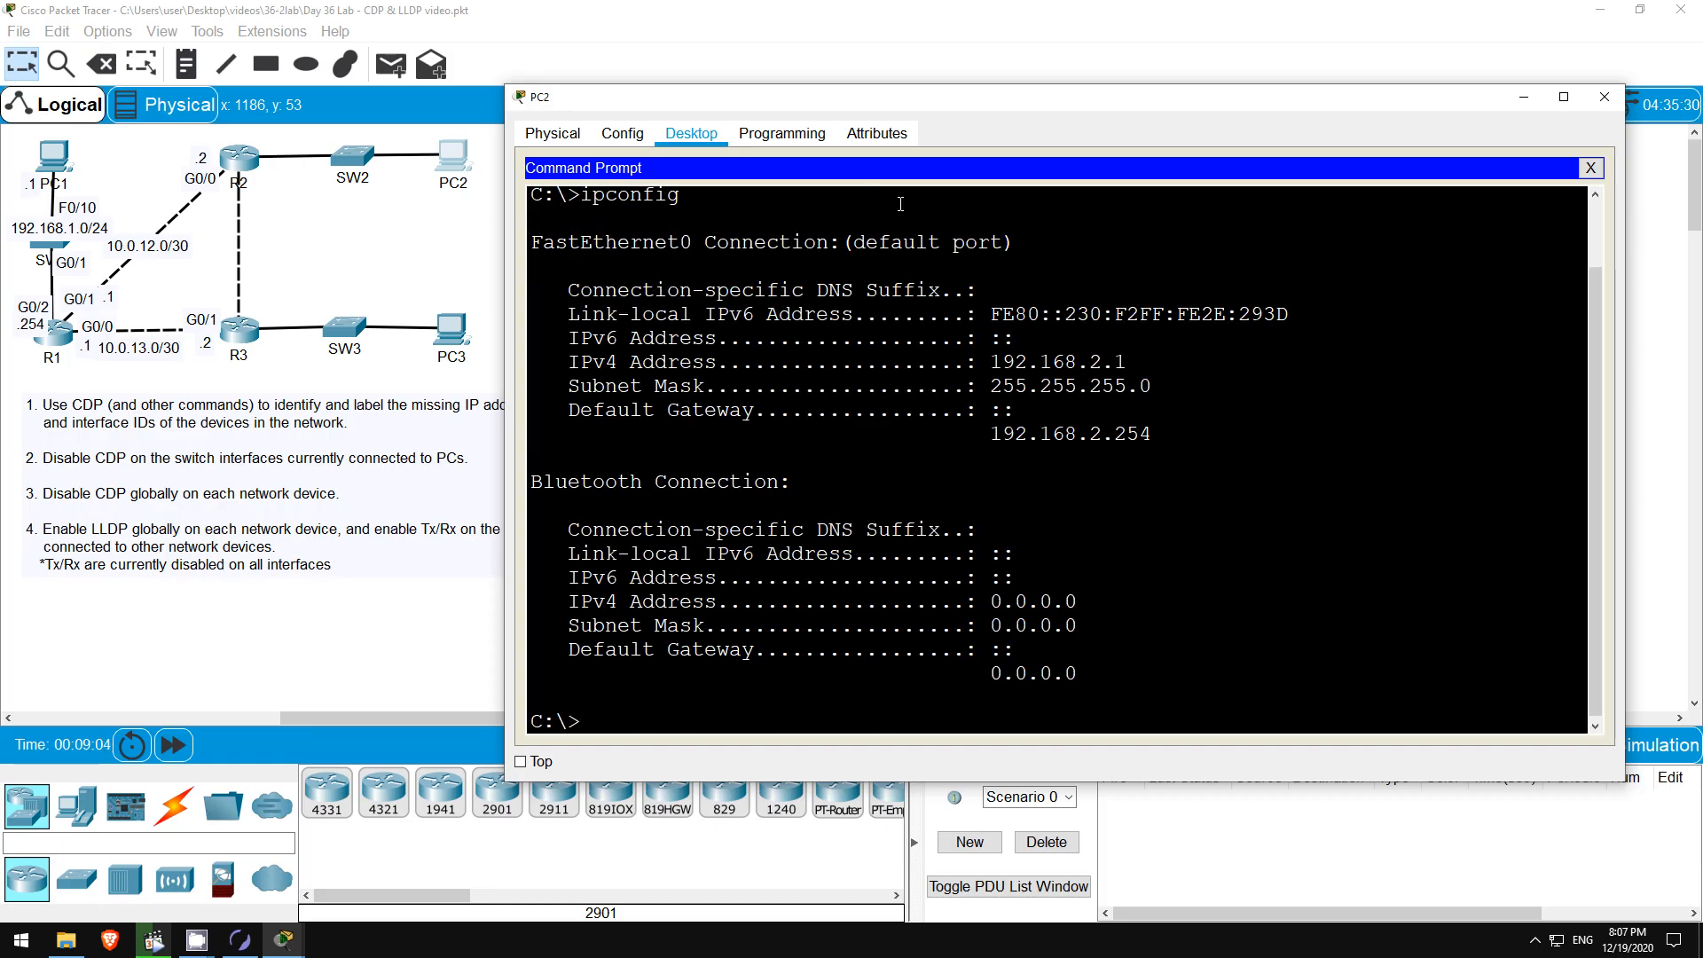
pyautogui.moveTo(994, 358); pyautogui.dragTo(1127, 352)
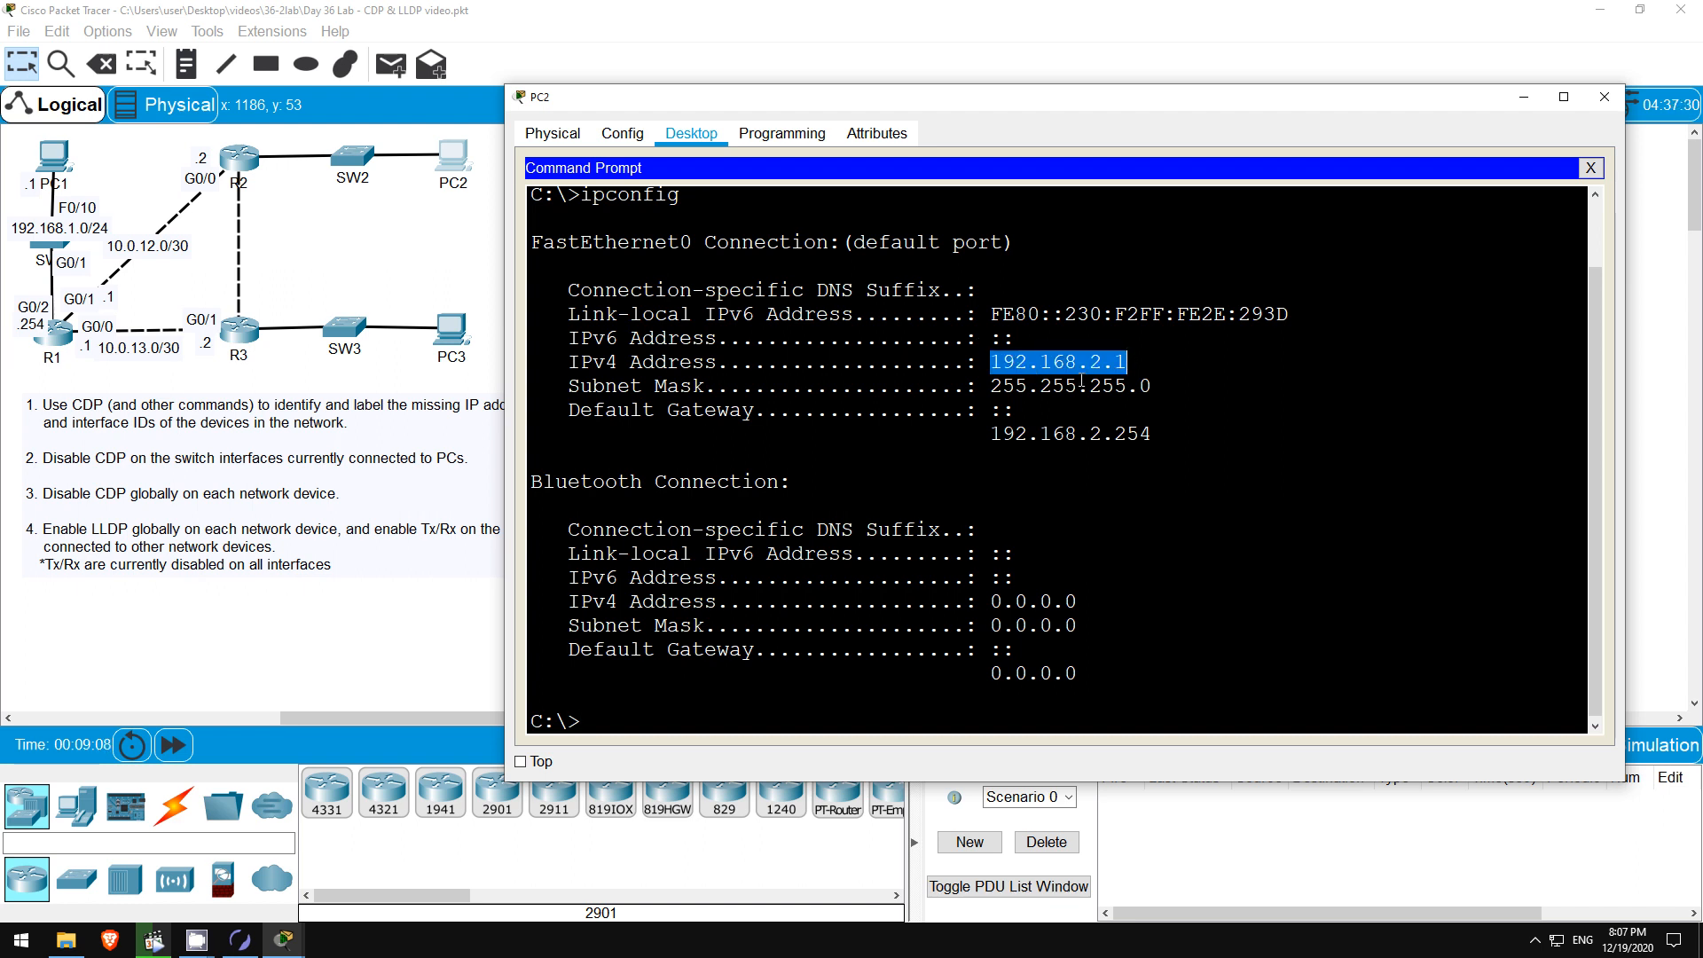
pyautogui.moveTo(1004, 384); pyautogui.dragTo(1154, 393)
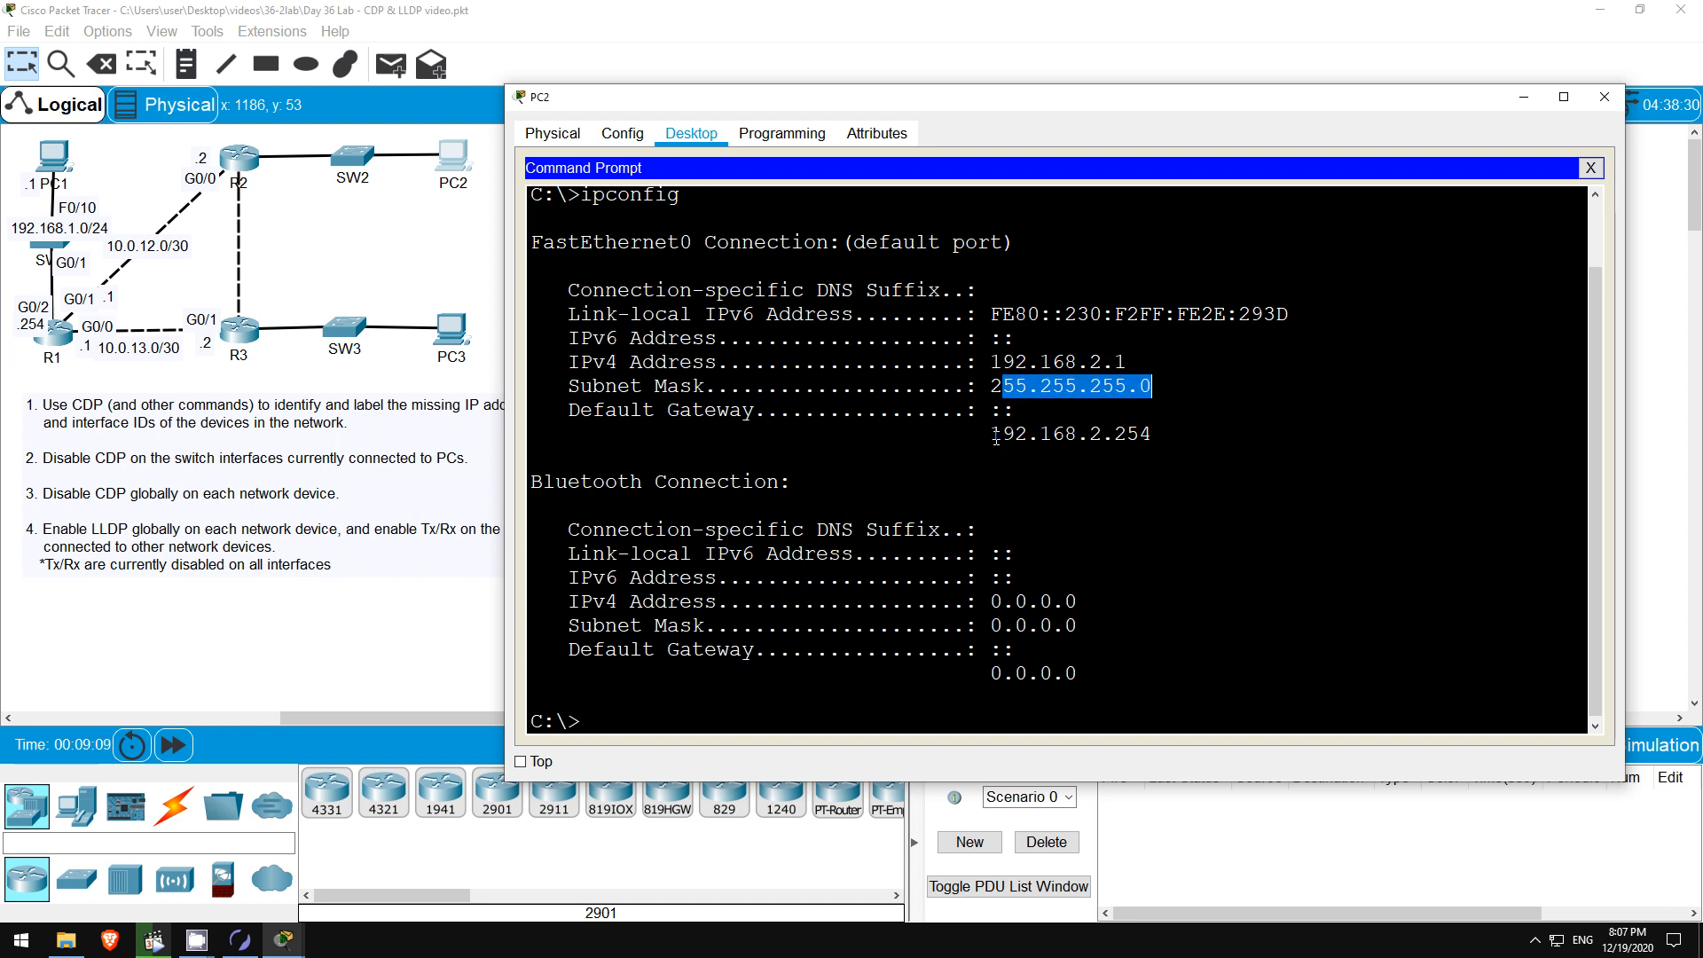
pyautogui.moveTo(994, 434); pyautogui.dragTo(1137, 450)
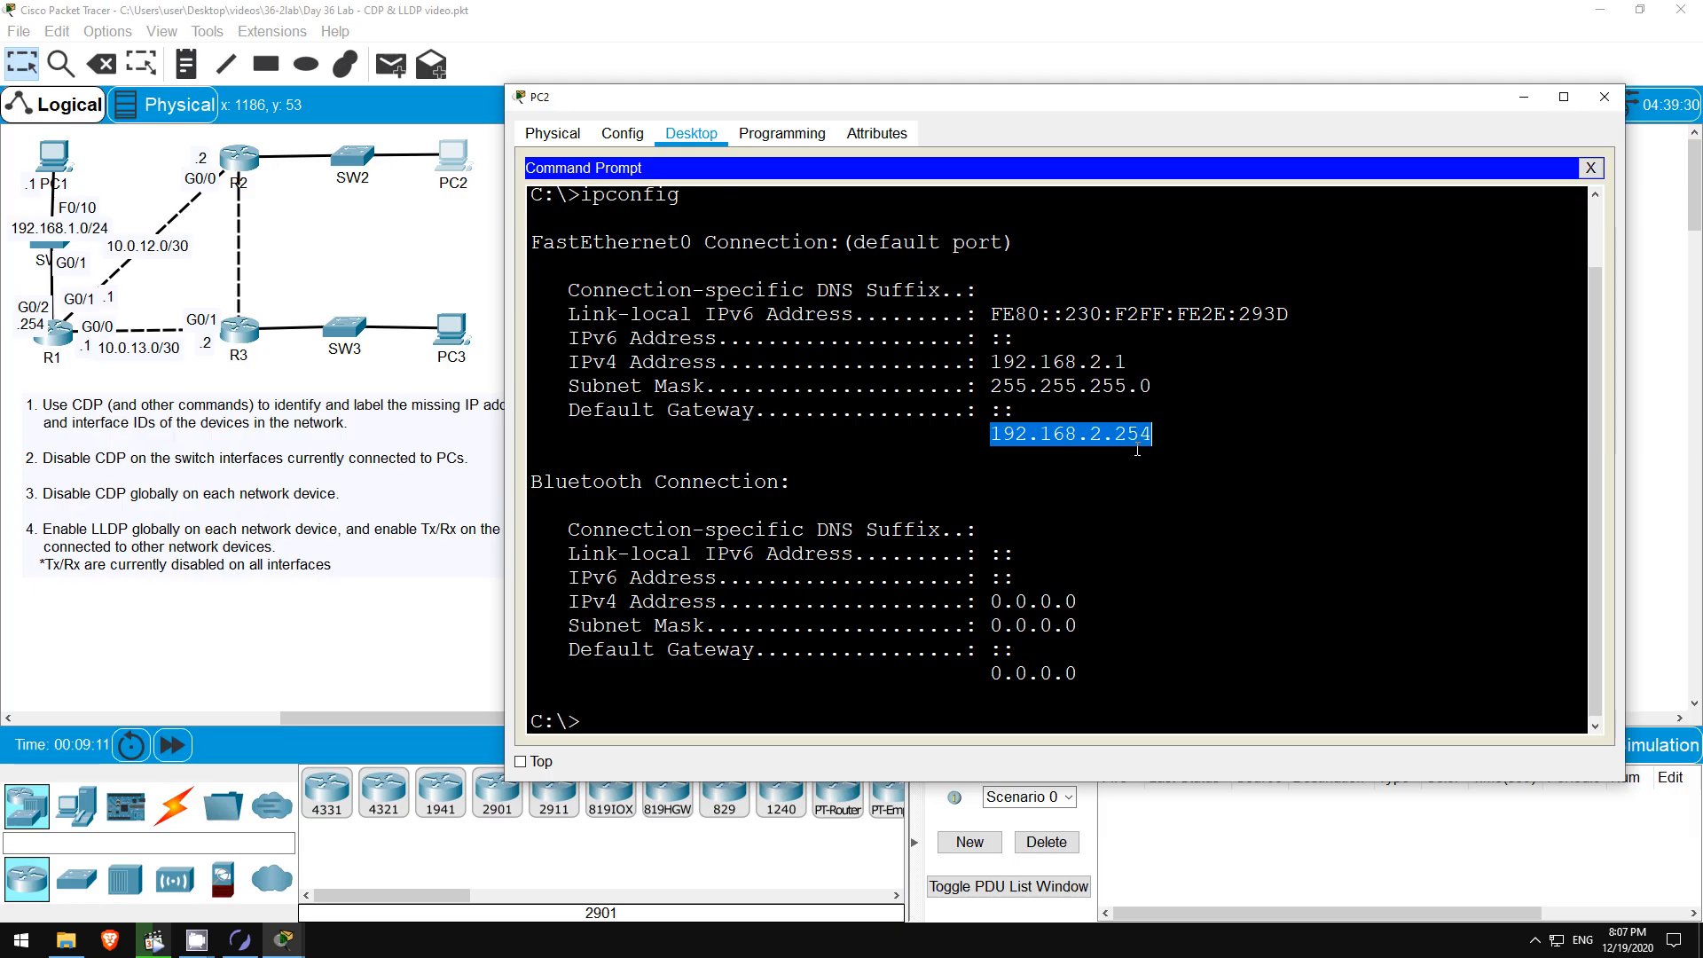
# Label the R2–PC2 network with 192.168.2.0/24, placing .1 beside PC2 and .254 beside R2.
pyautogui.click(486, 247)
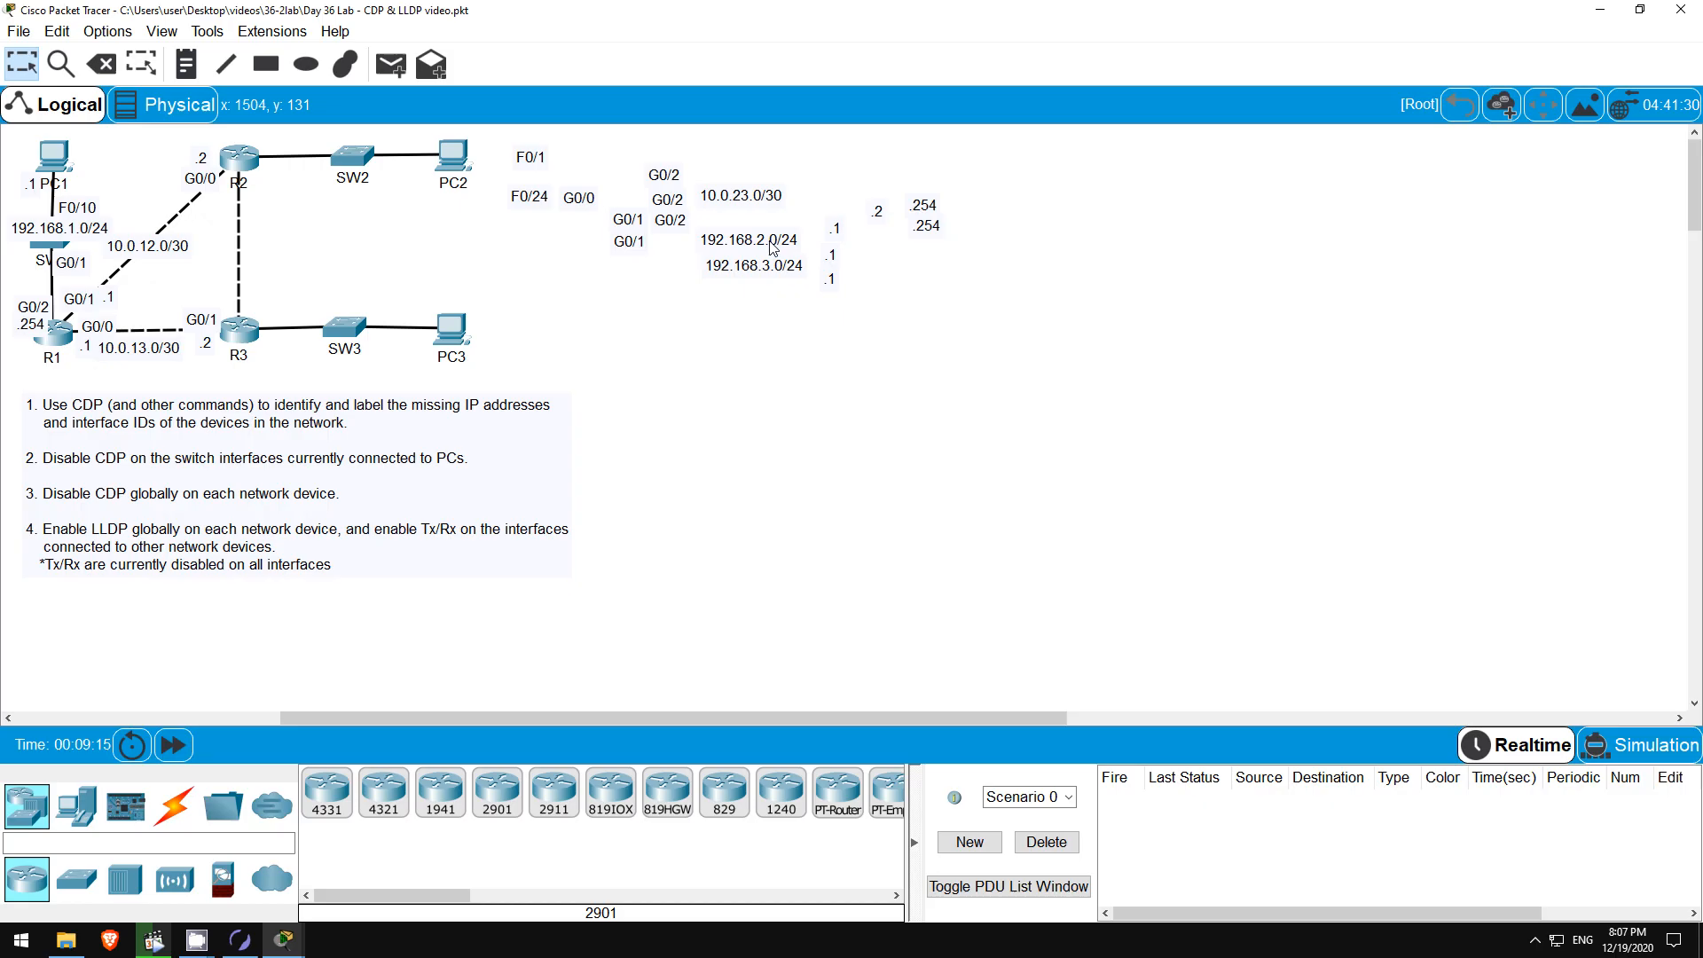
pyautogui.moveTo(774, 250); pyautogui.dragTo(369, 146)
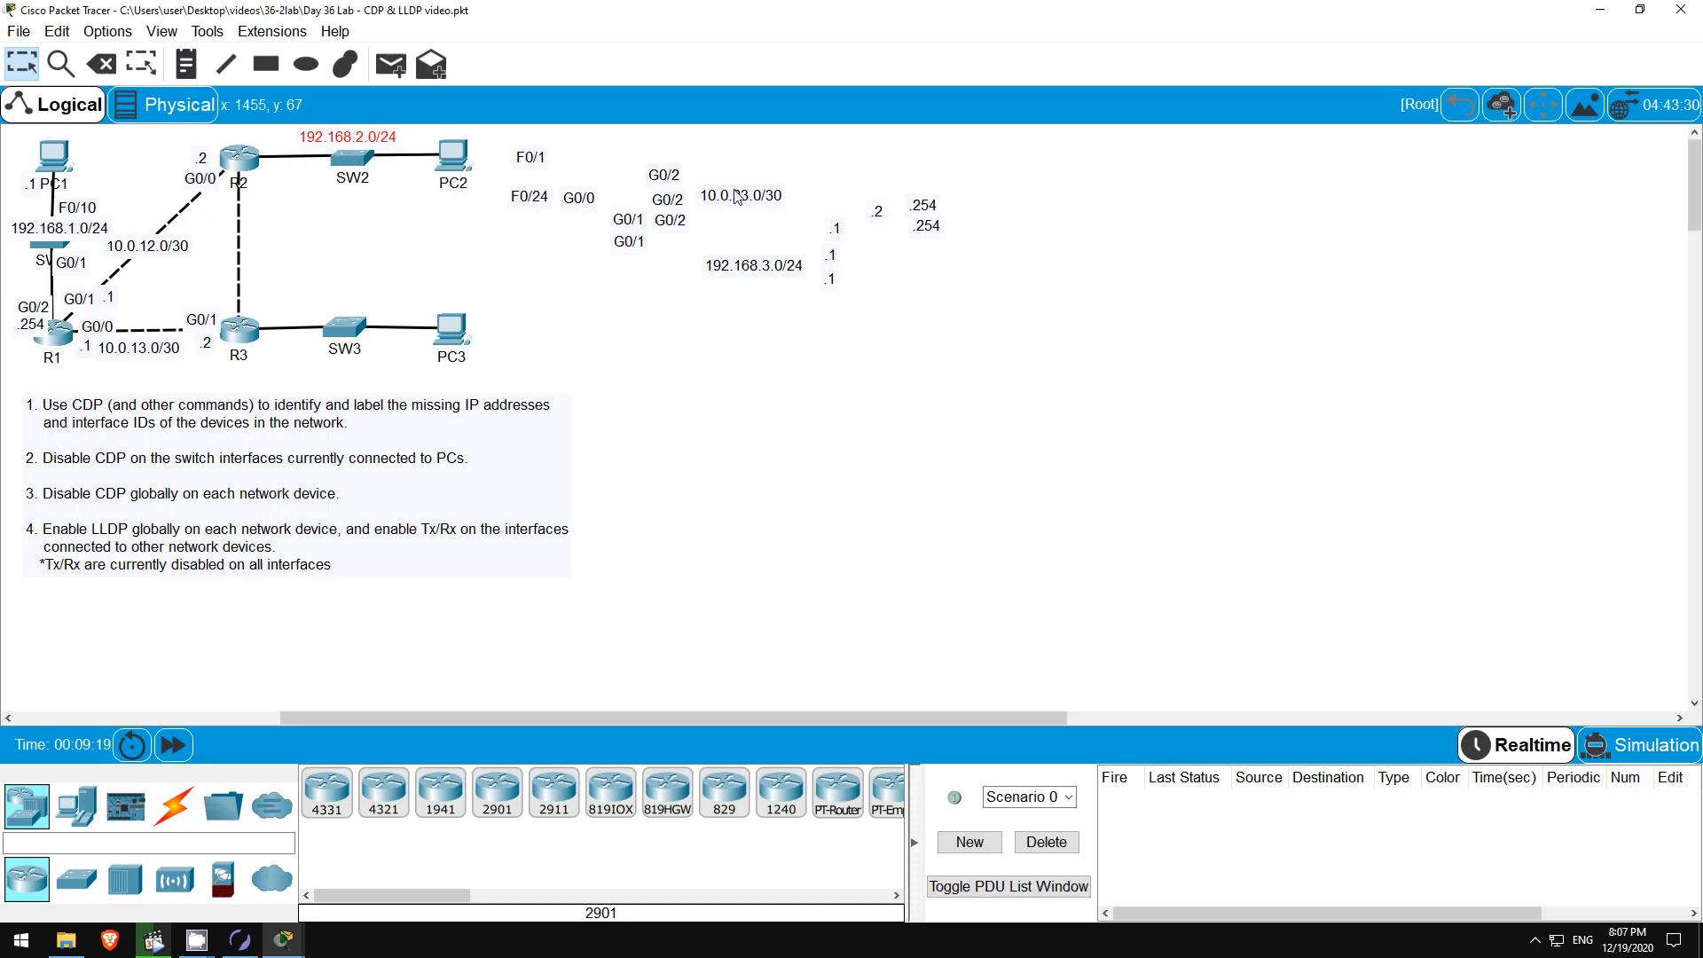
pyautogui.moveTo(834, 229); pyautogui.dragTo(427, 150)
pyautogui.moveTo(933, 208); pyautogui.dragTo(287, 142)
# Enter privileged mode on SW2, run show cdp neighbors, and examine the local interface and port ID for R2.
pyautogui.click(368, 167)
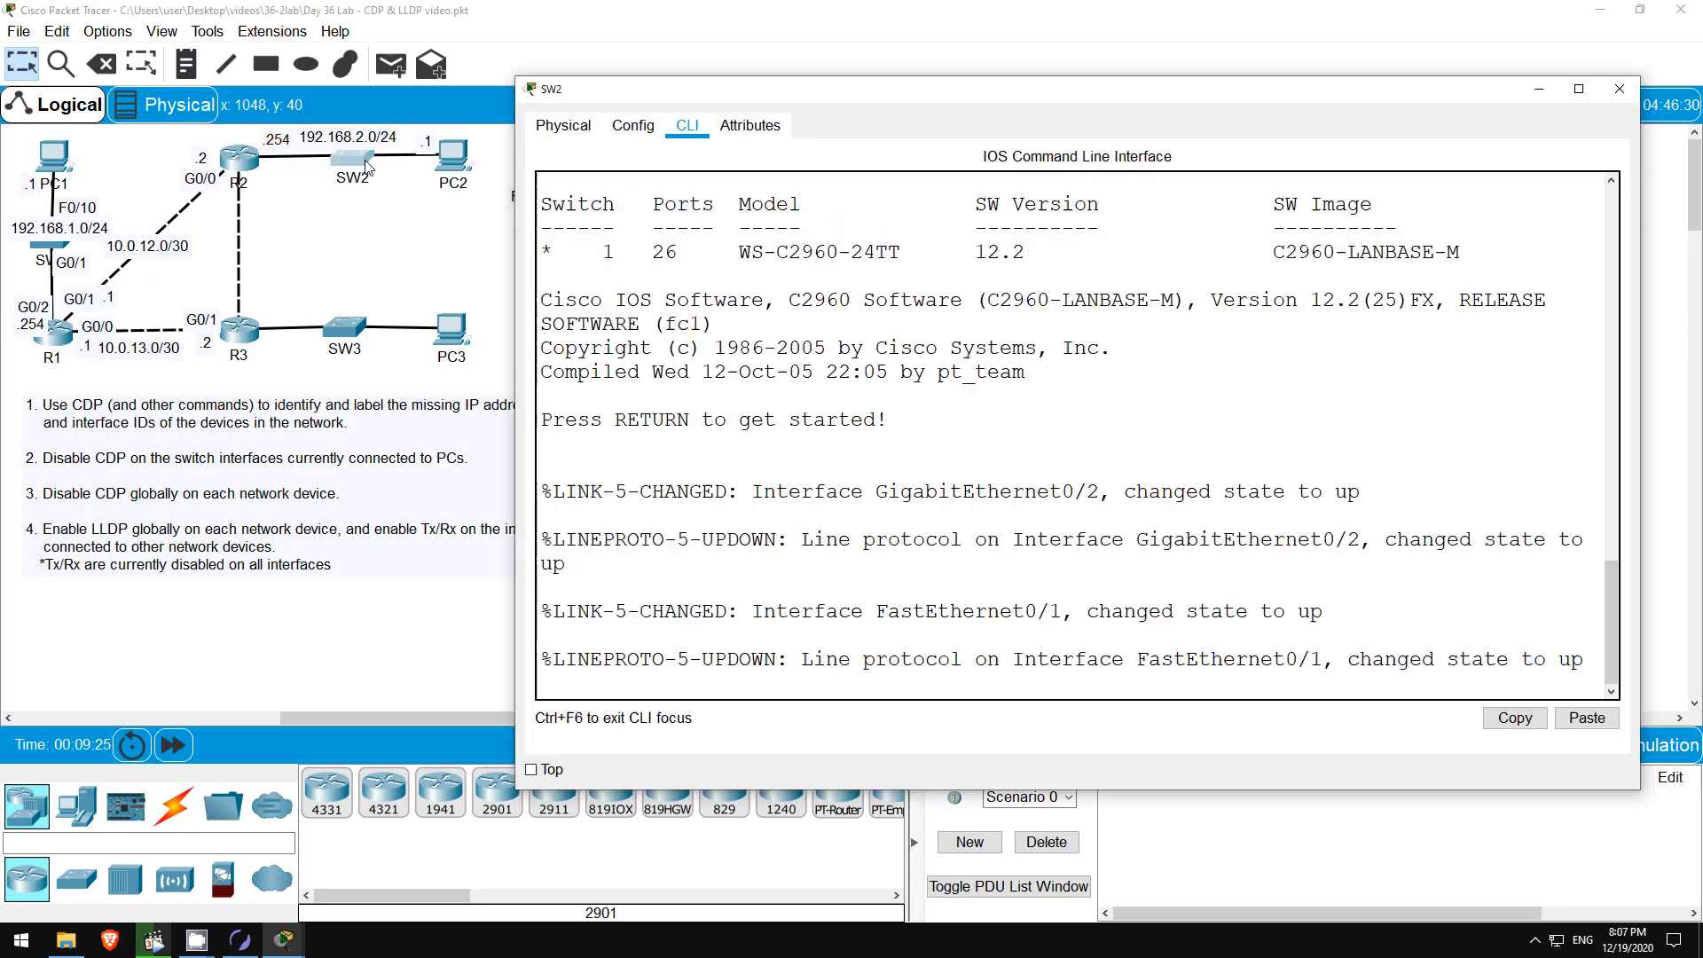
pyautogui.press('Return')
pyautogui.press('Return')
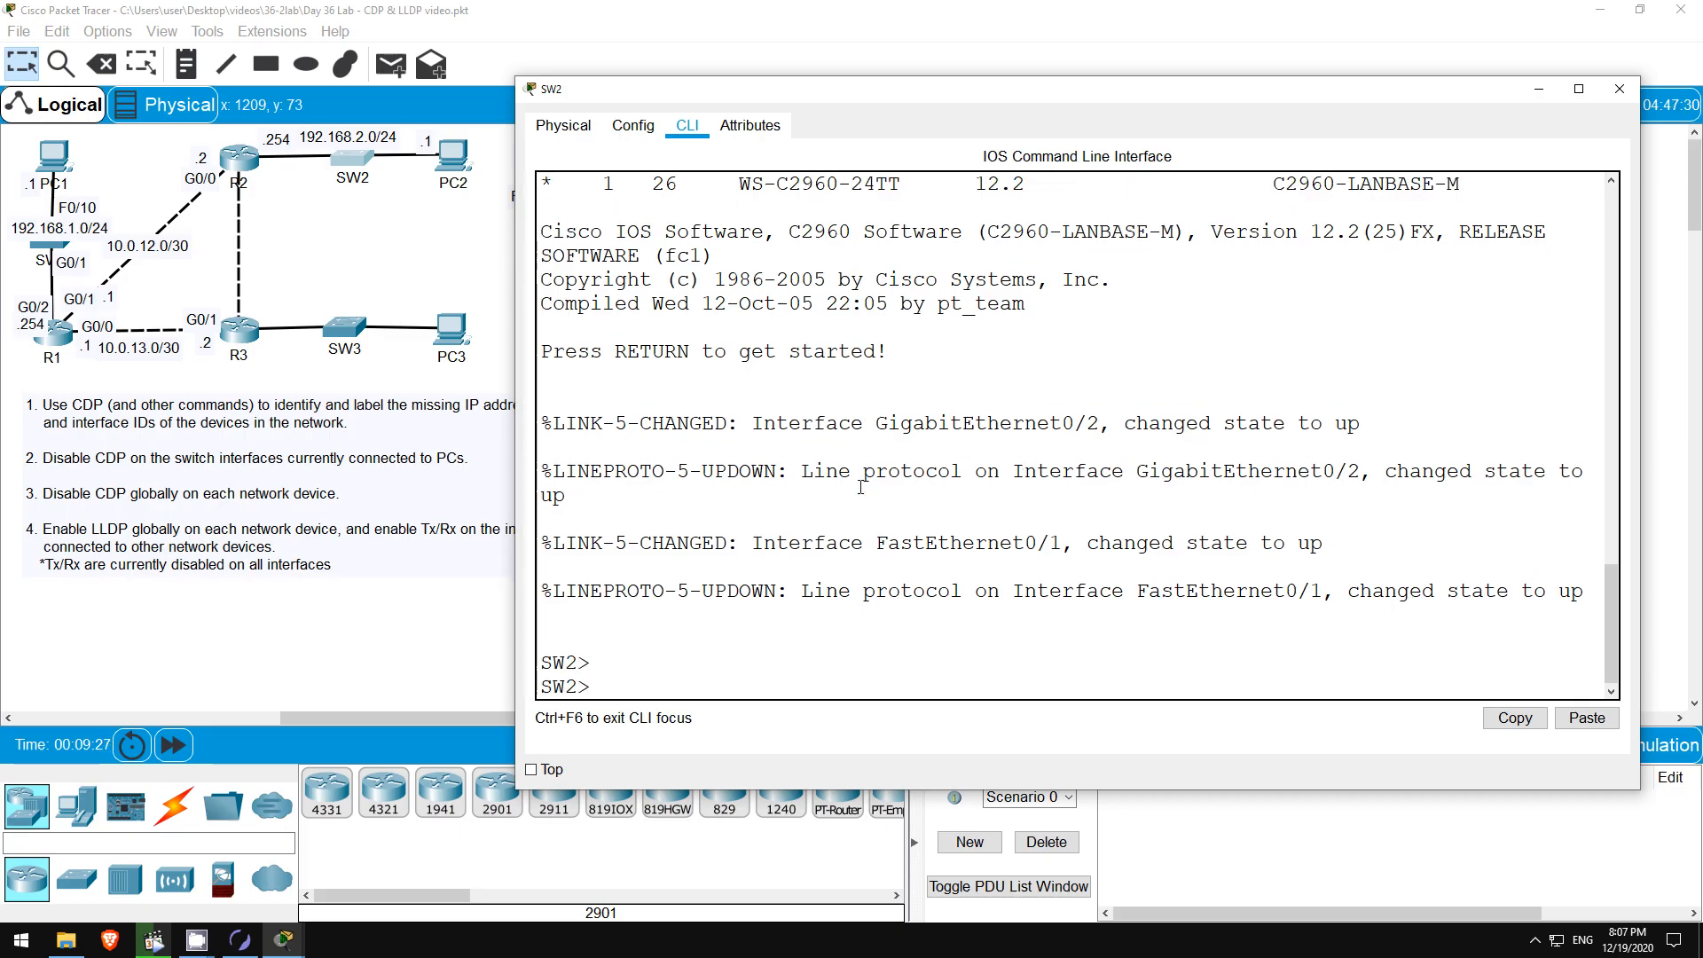
pyautogui.write('en')
pyautogui.press('Return')
pyautogui.press('Return')
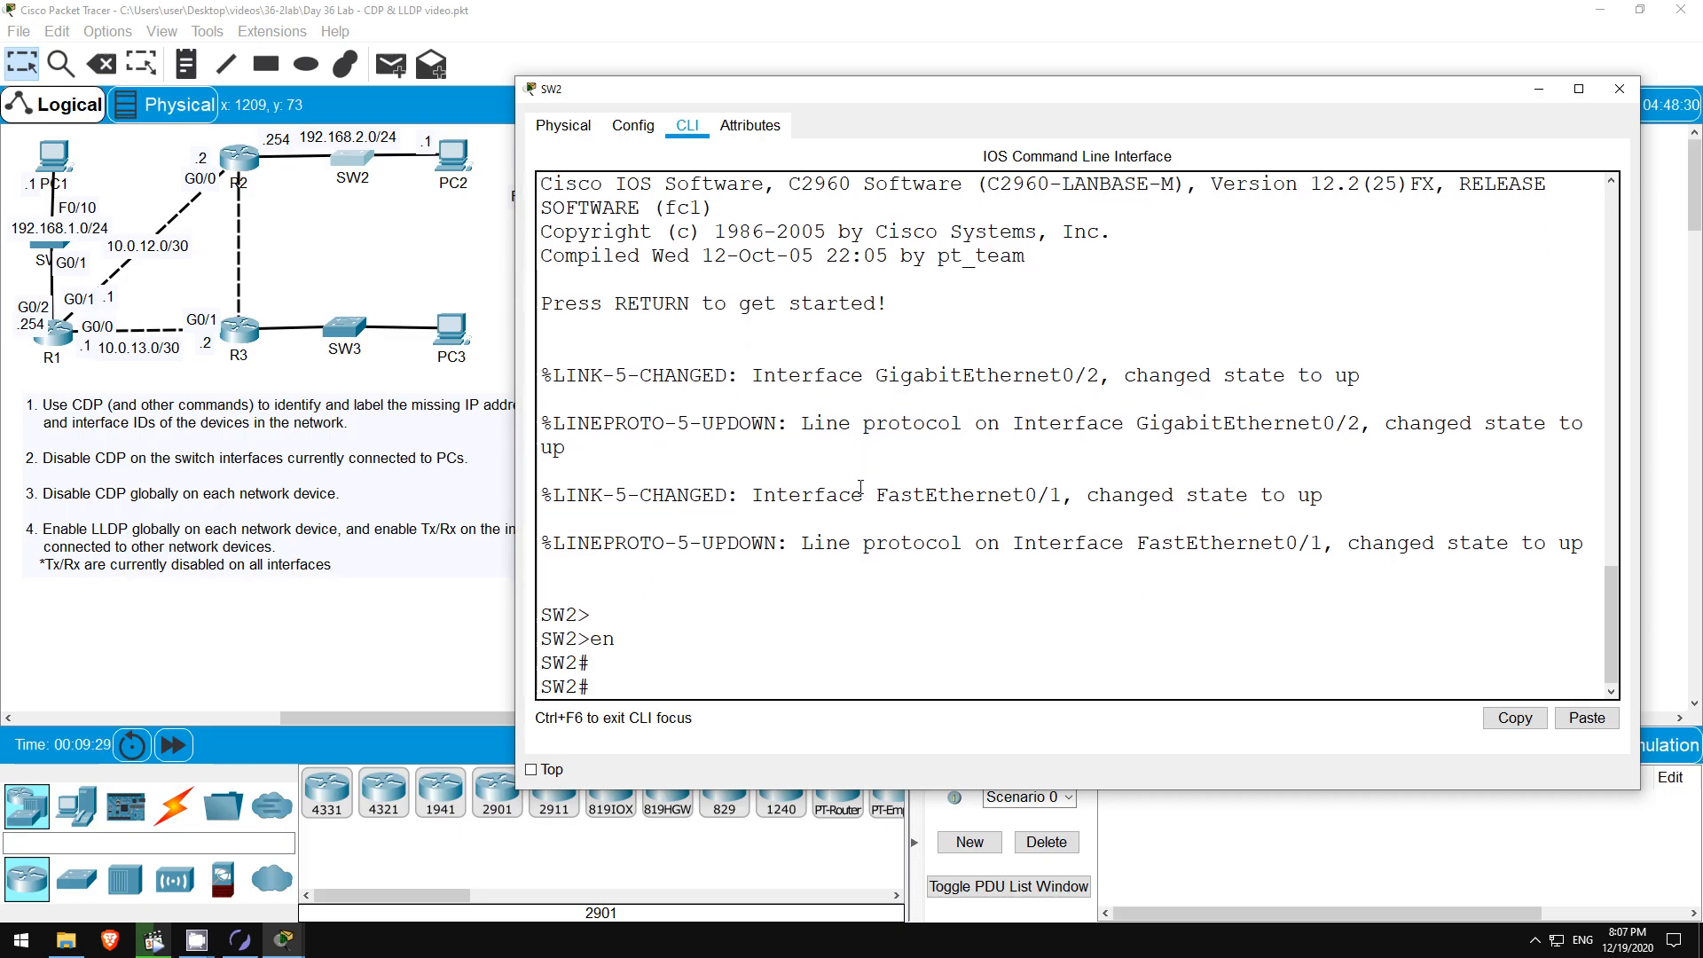
pyautogui.write('show cdp n')
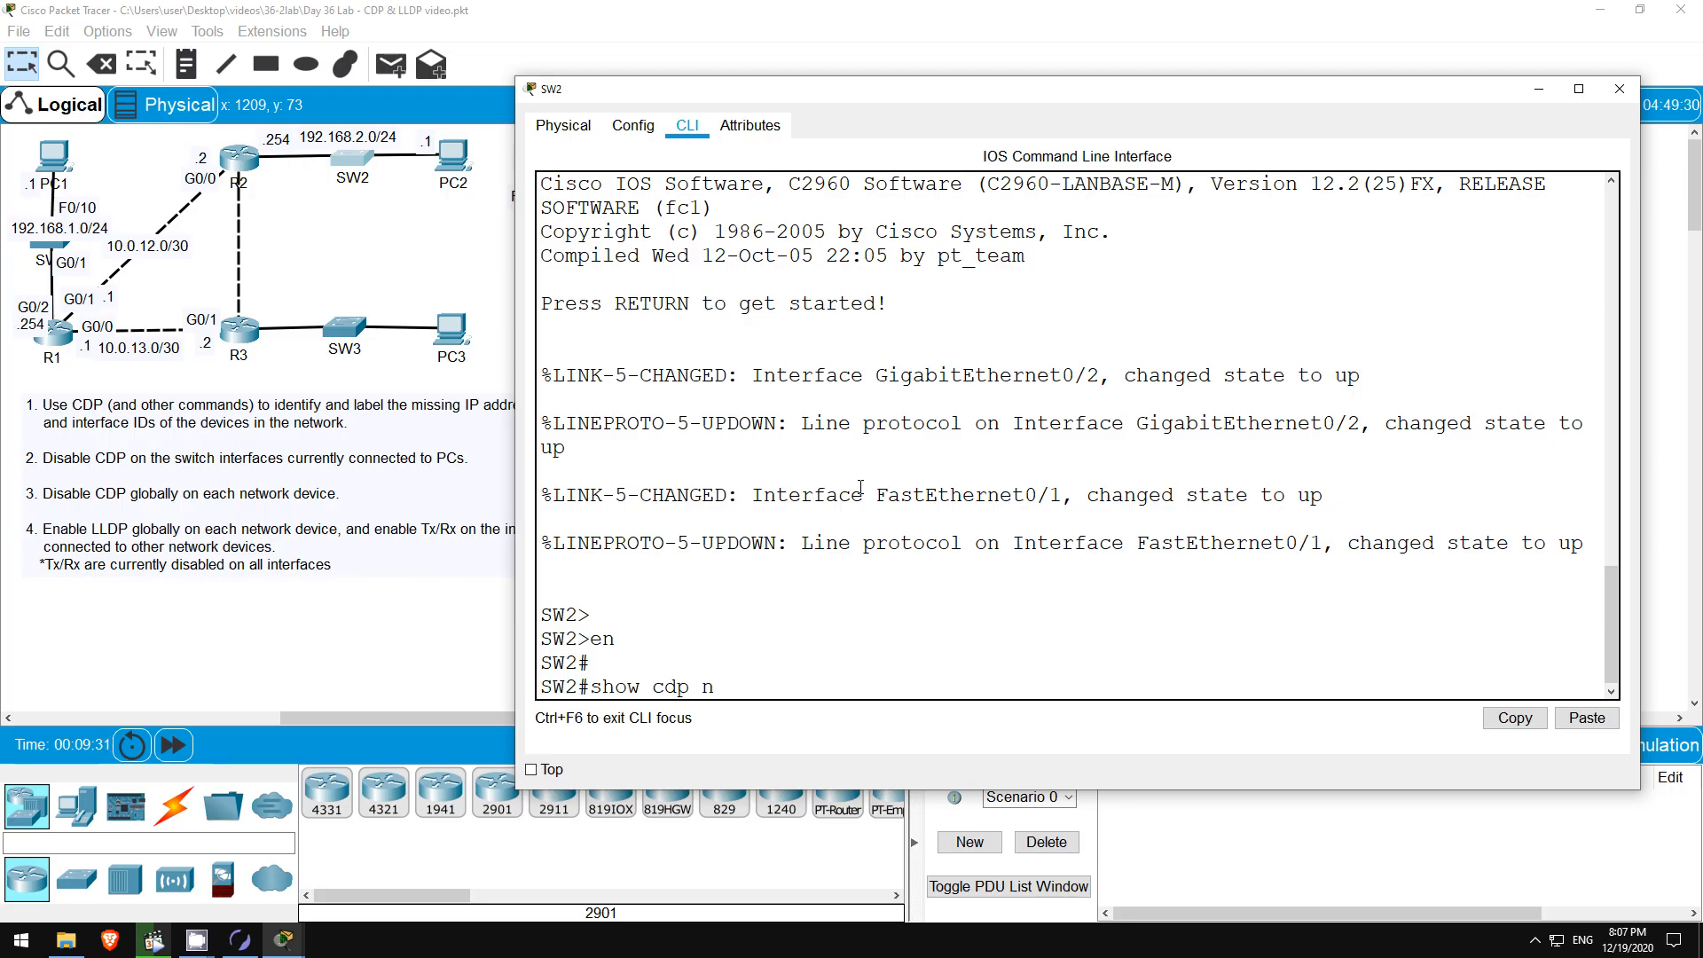
pyautogui.write('ei')
pyautogui.press('Tab')
pyautogui.press('Return')
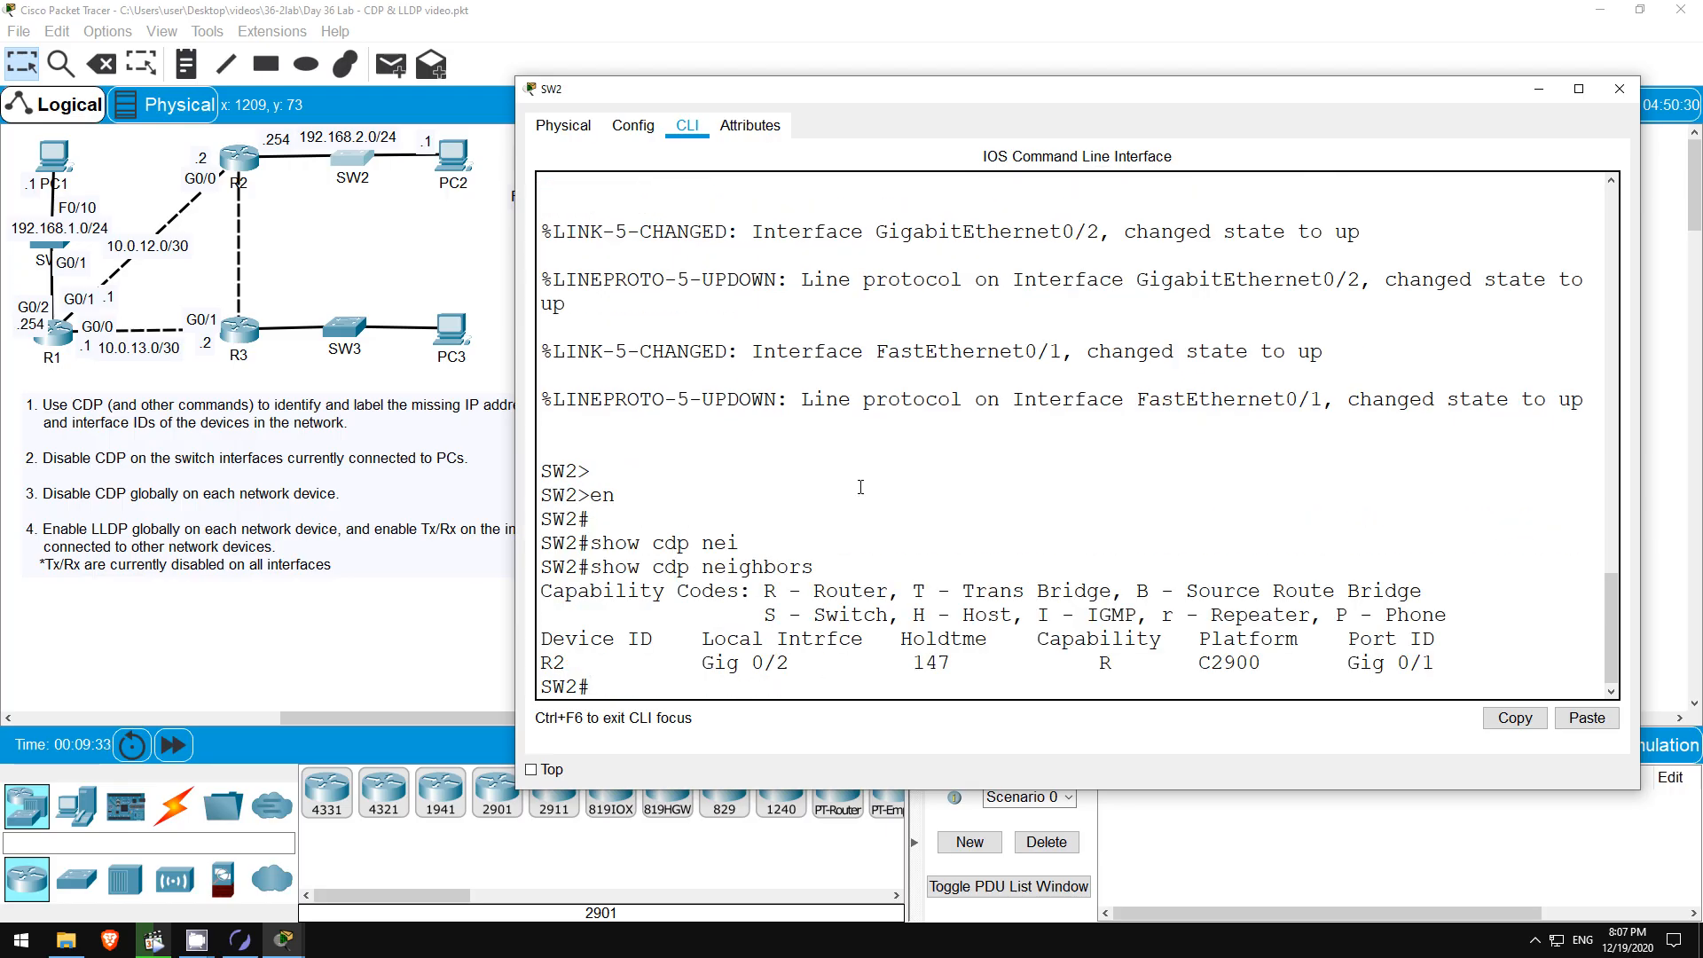
pyautogui.moveTo(703, 664); pyautogui.dragTo(800, 666)
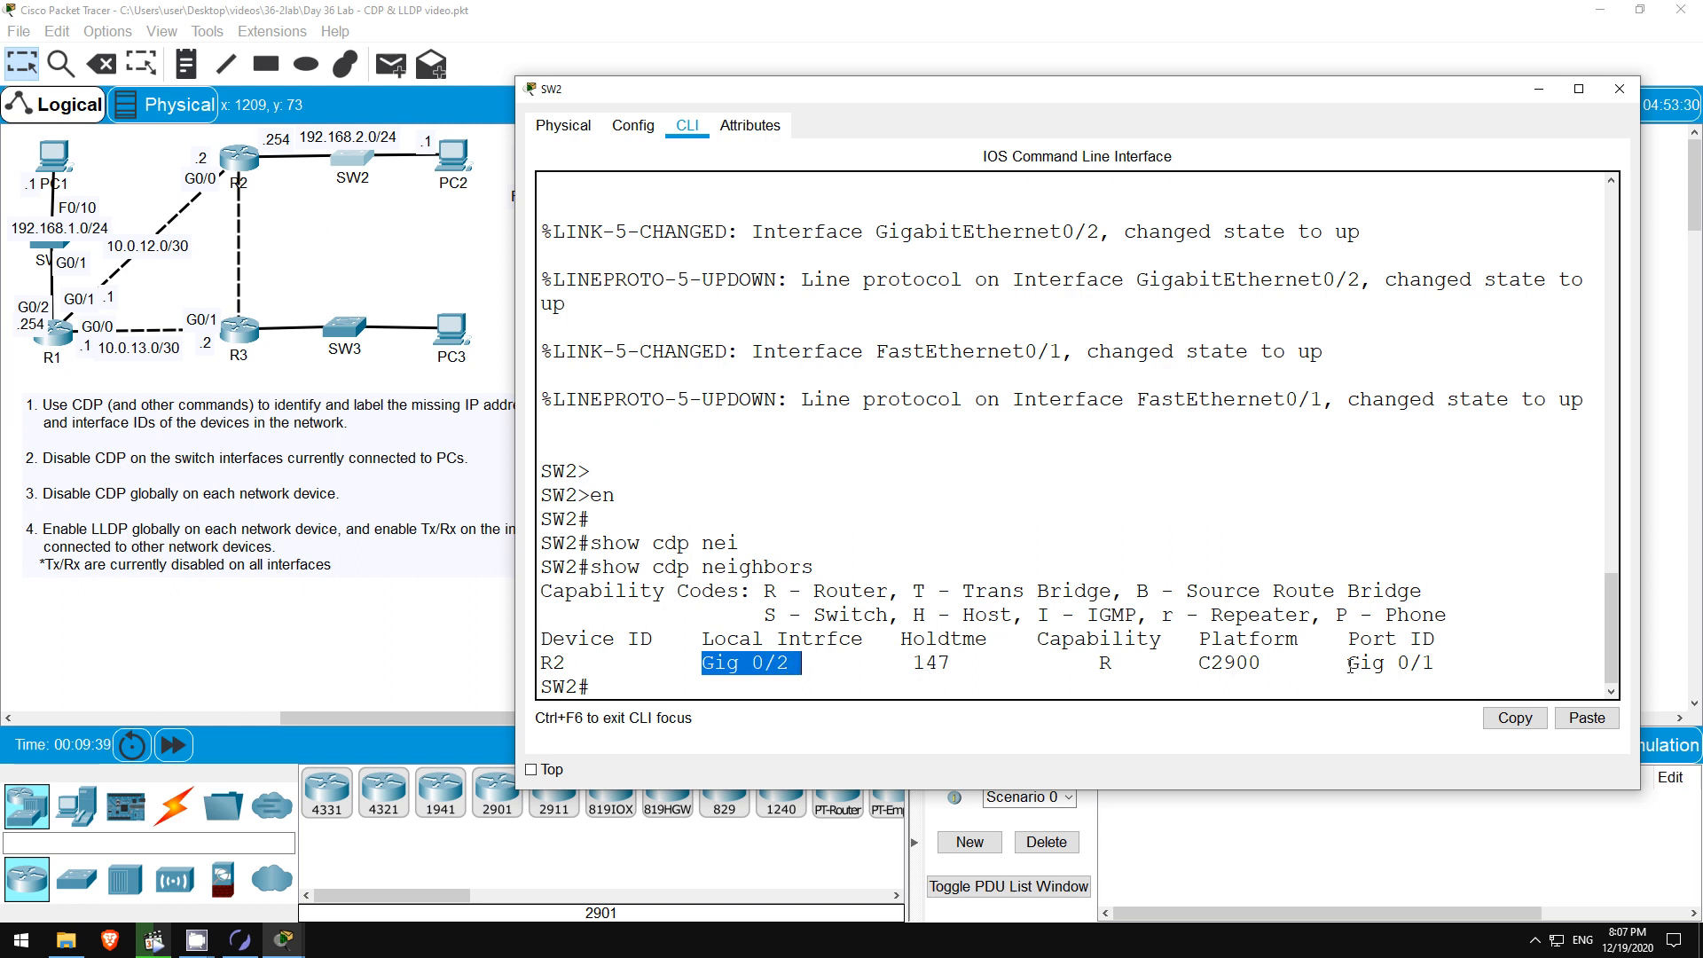
pyautogui.moveTo(1351, 666); pyautogui.dragTo(1467, 667)
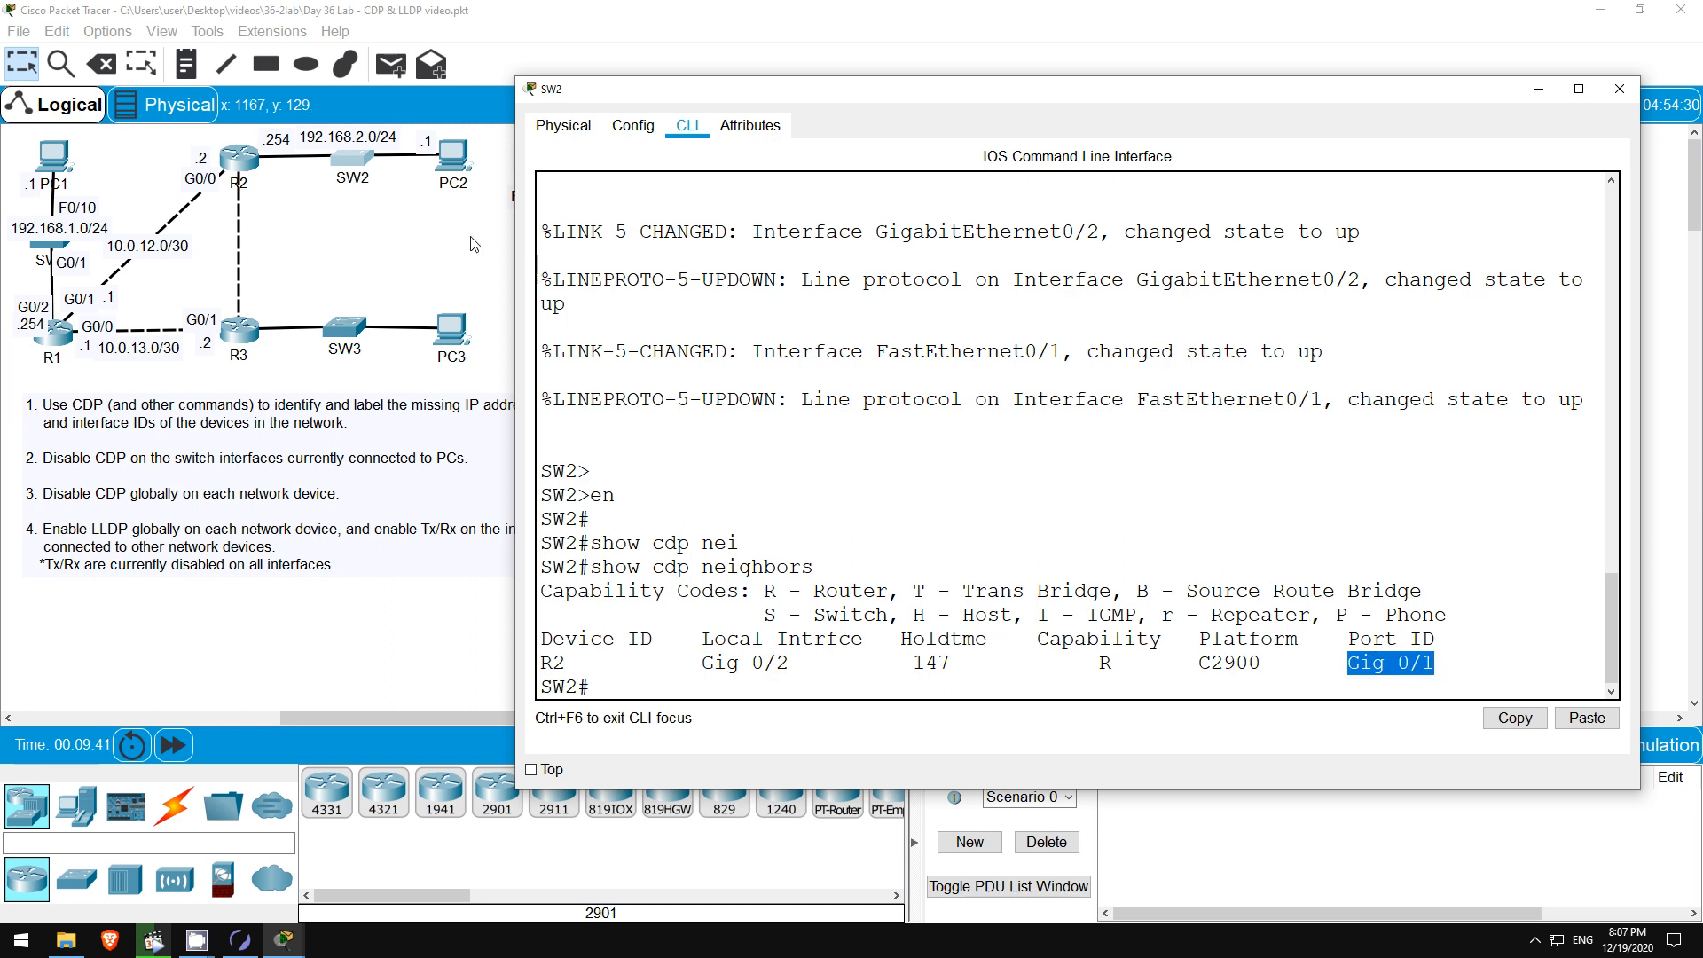
# Label the R2–SW2 link with G0/2 beside SW2 and G0/1 beside R2.
pyautogui.click(676, 206)
pyautogui.moveTo(665, 176); pyautogui.dragTo(327, 172)
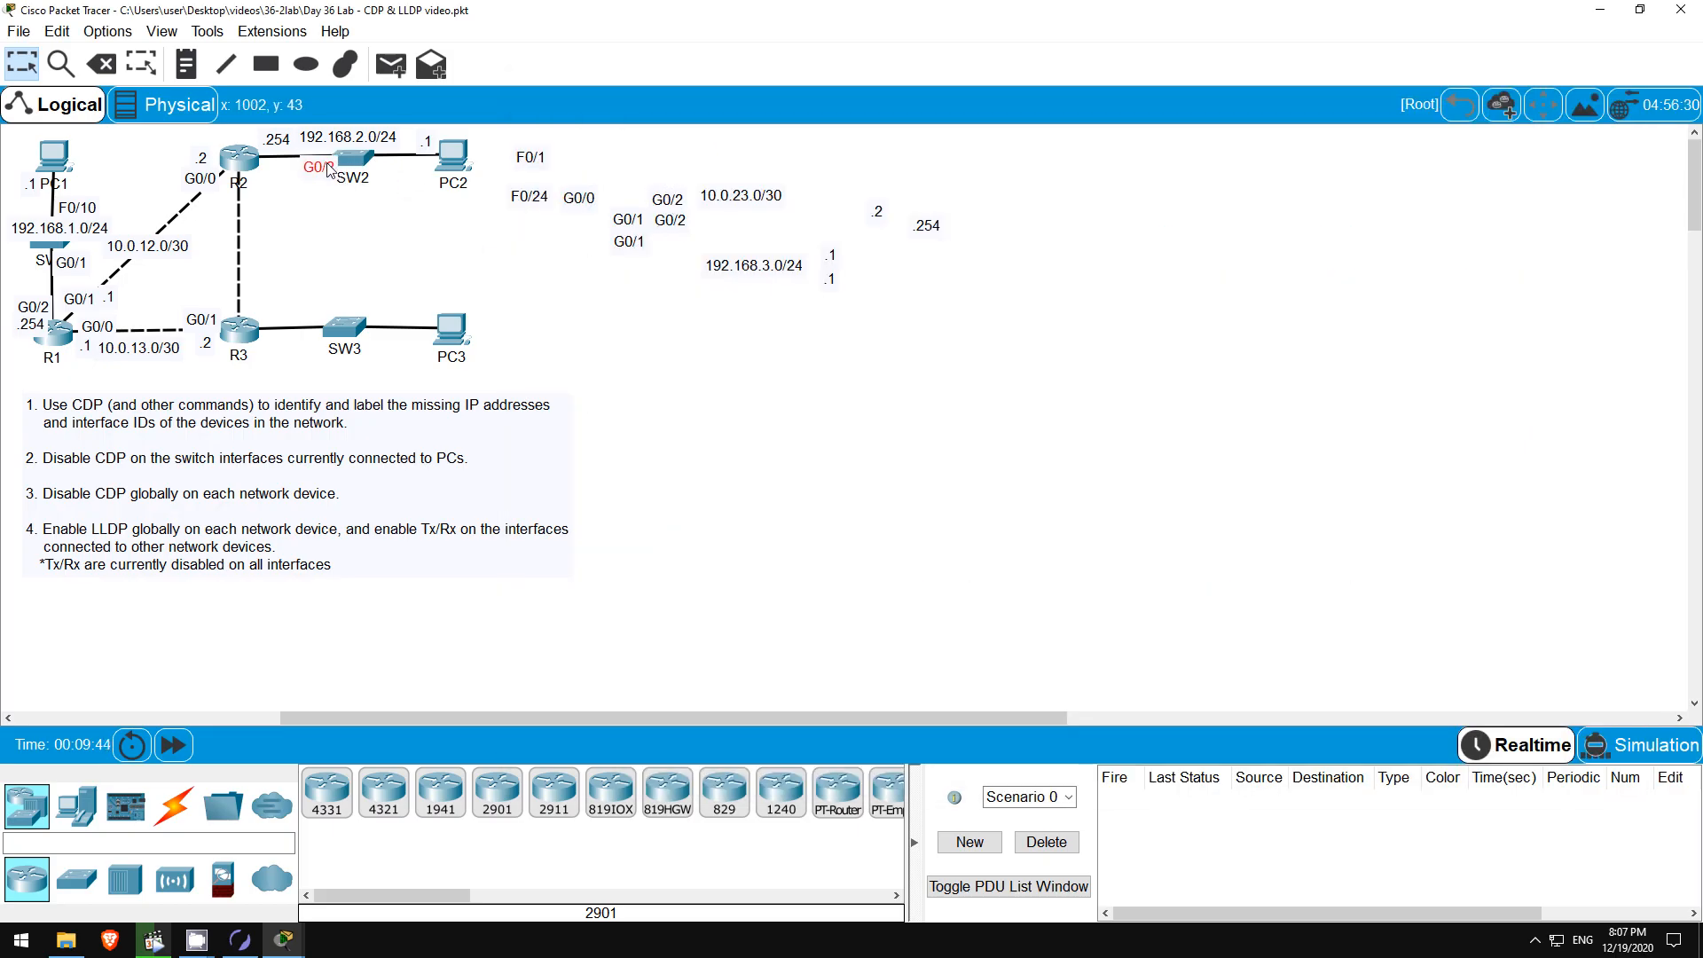
pyautogui.moveTo(636, 224); pyautogui.dragTo(287, 172)
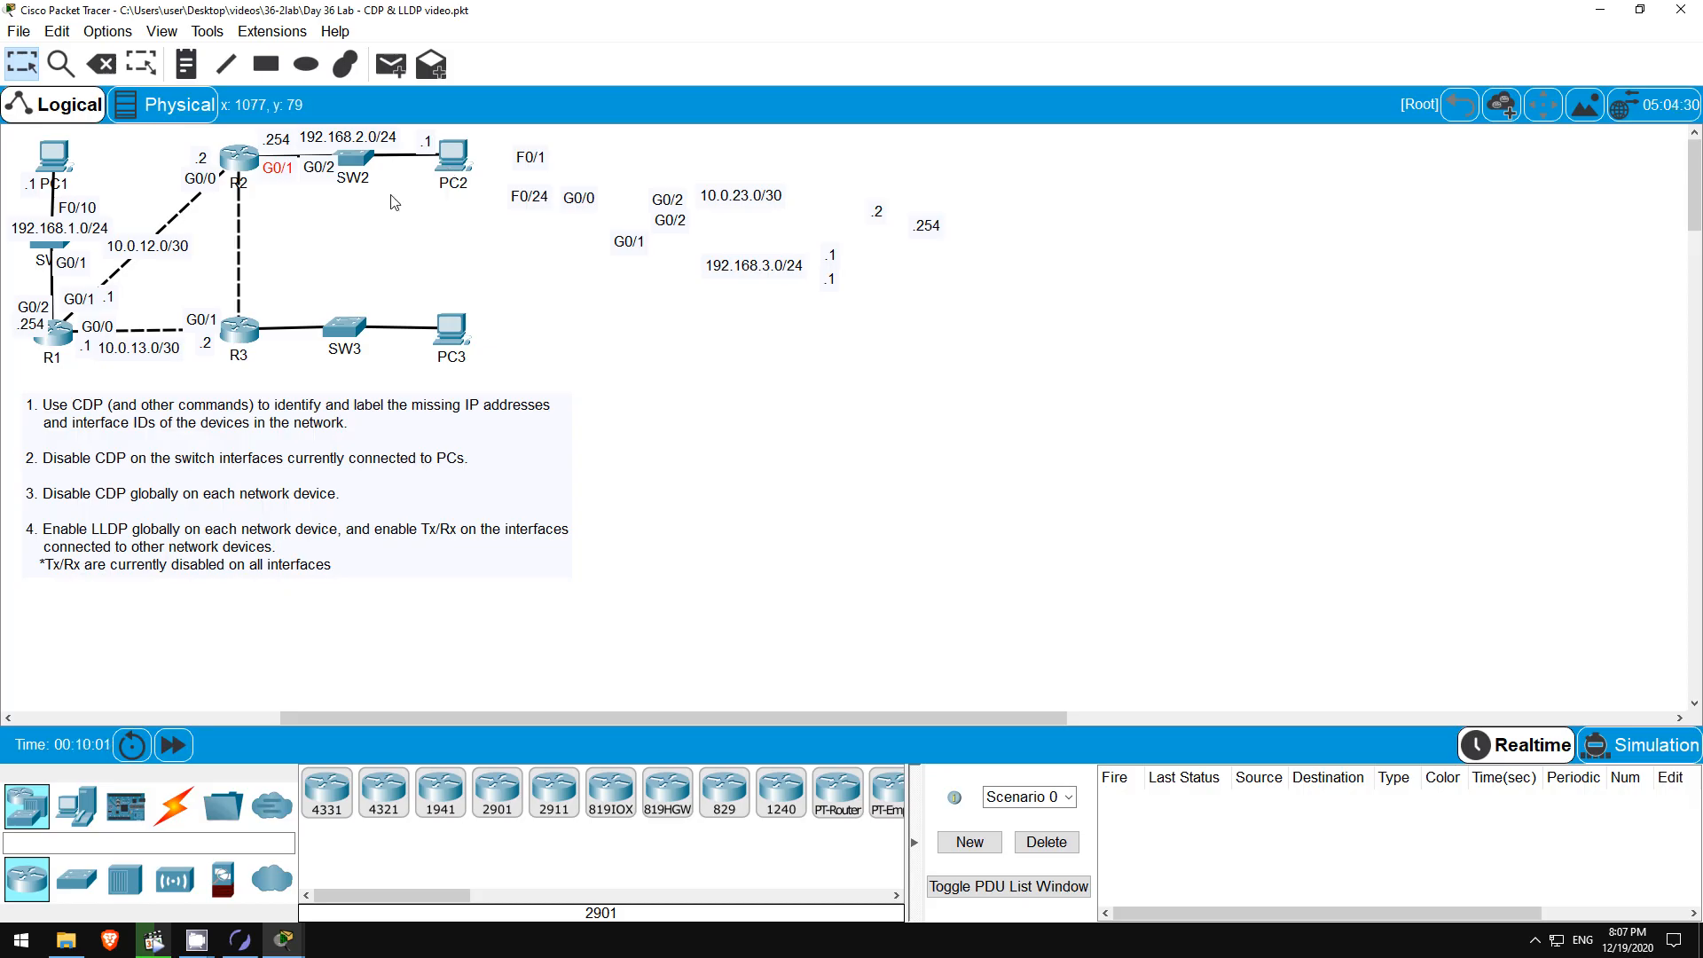
# Check the connected ports on SW2 with sh int status and label the SW2 end of the PC2 link F0/1.
pyautogui.click(367, 165)
pyautogui.click(870, 442)
pyautogui.press('Return')
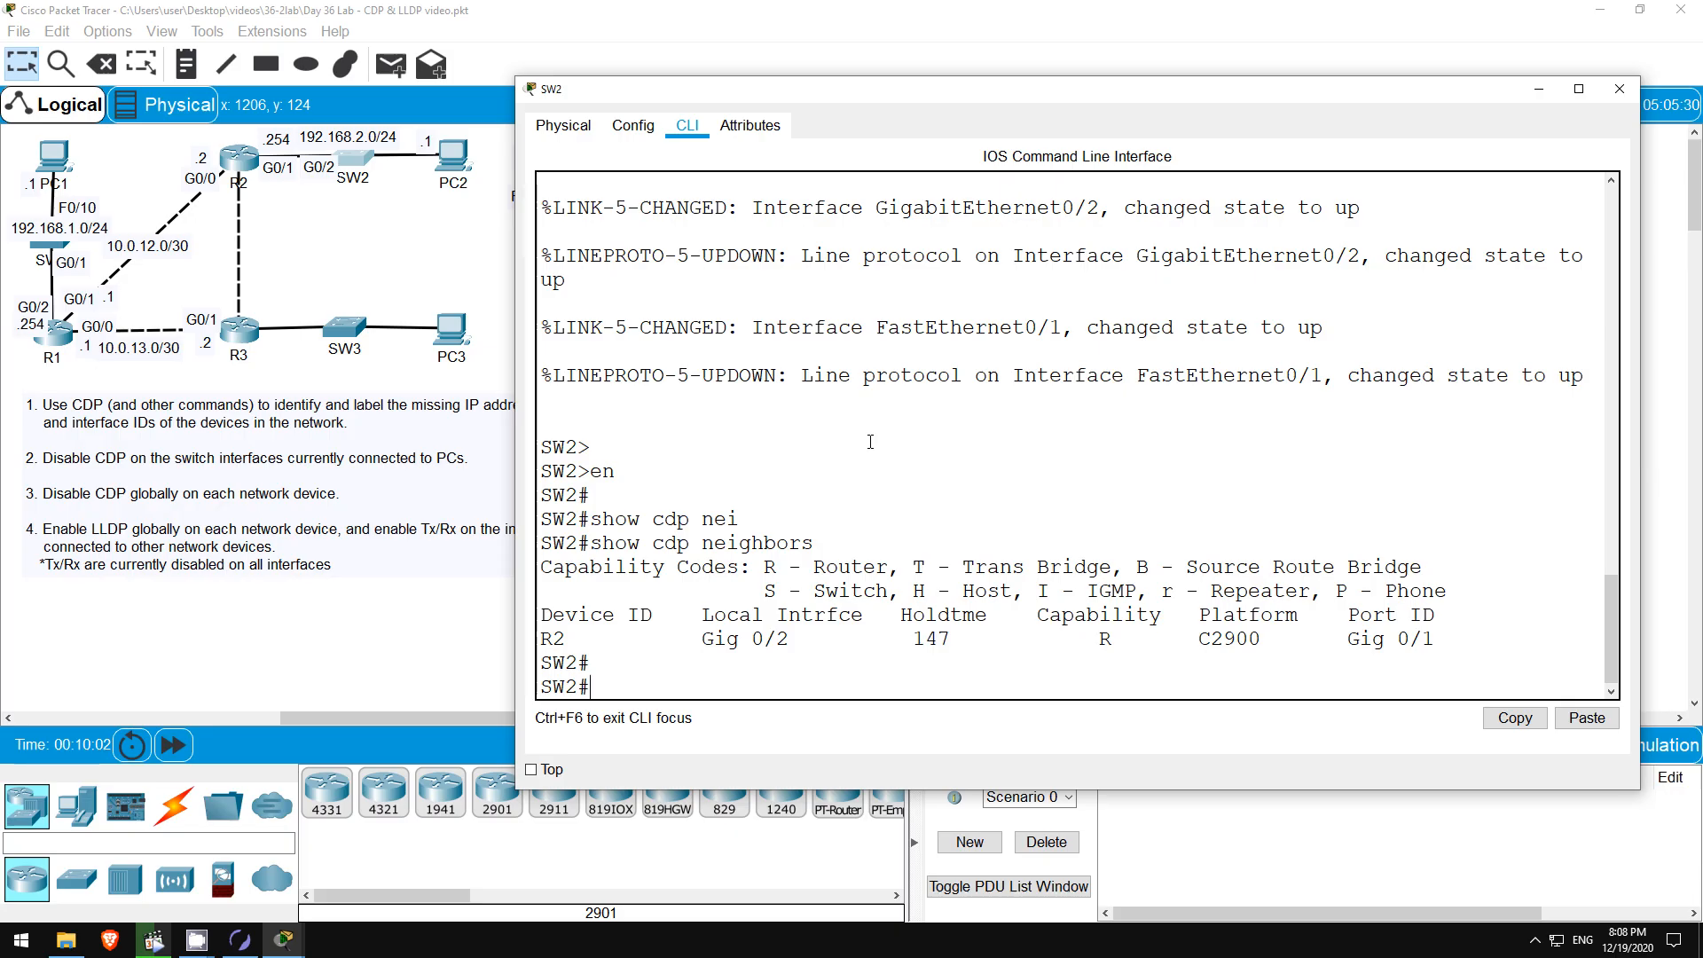
pyautogui.write('sh int status')
pyautogui.press('Return')
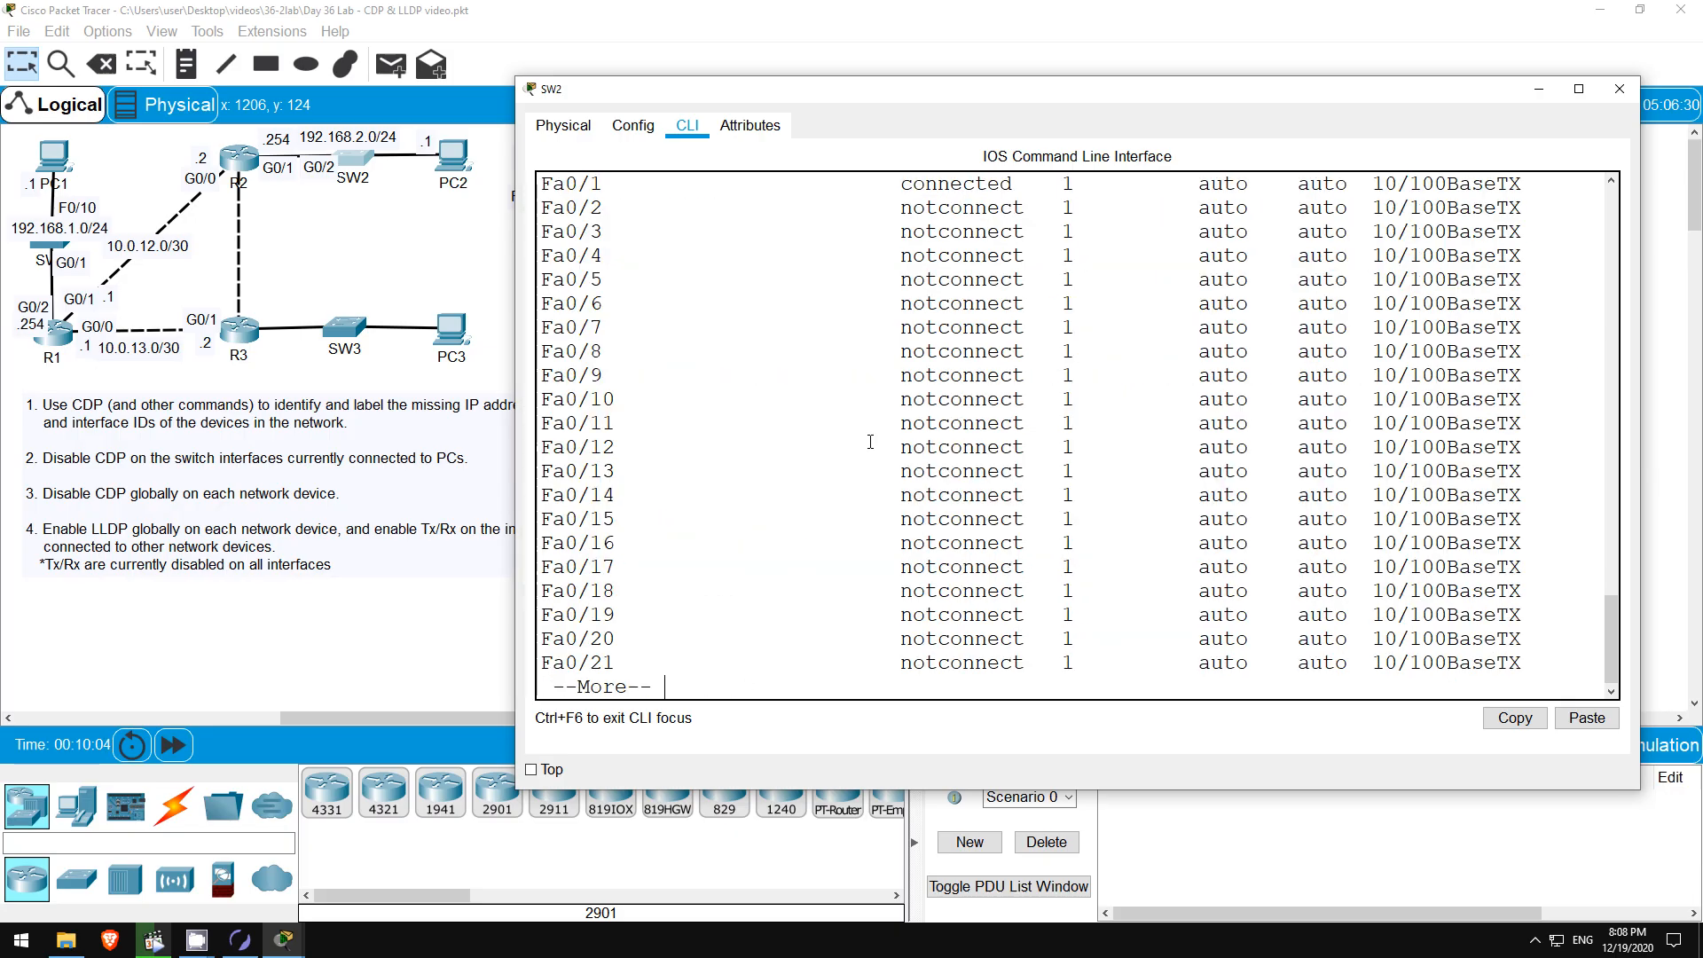
pyautogui.scroll(1, 727, 328)
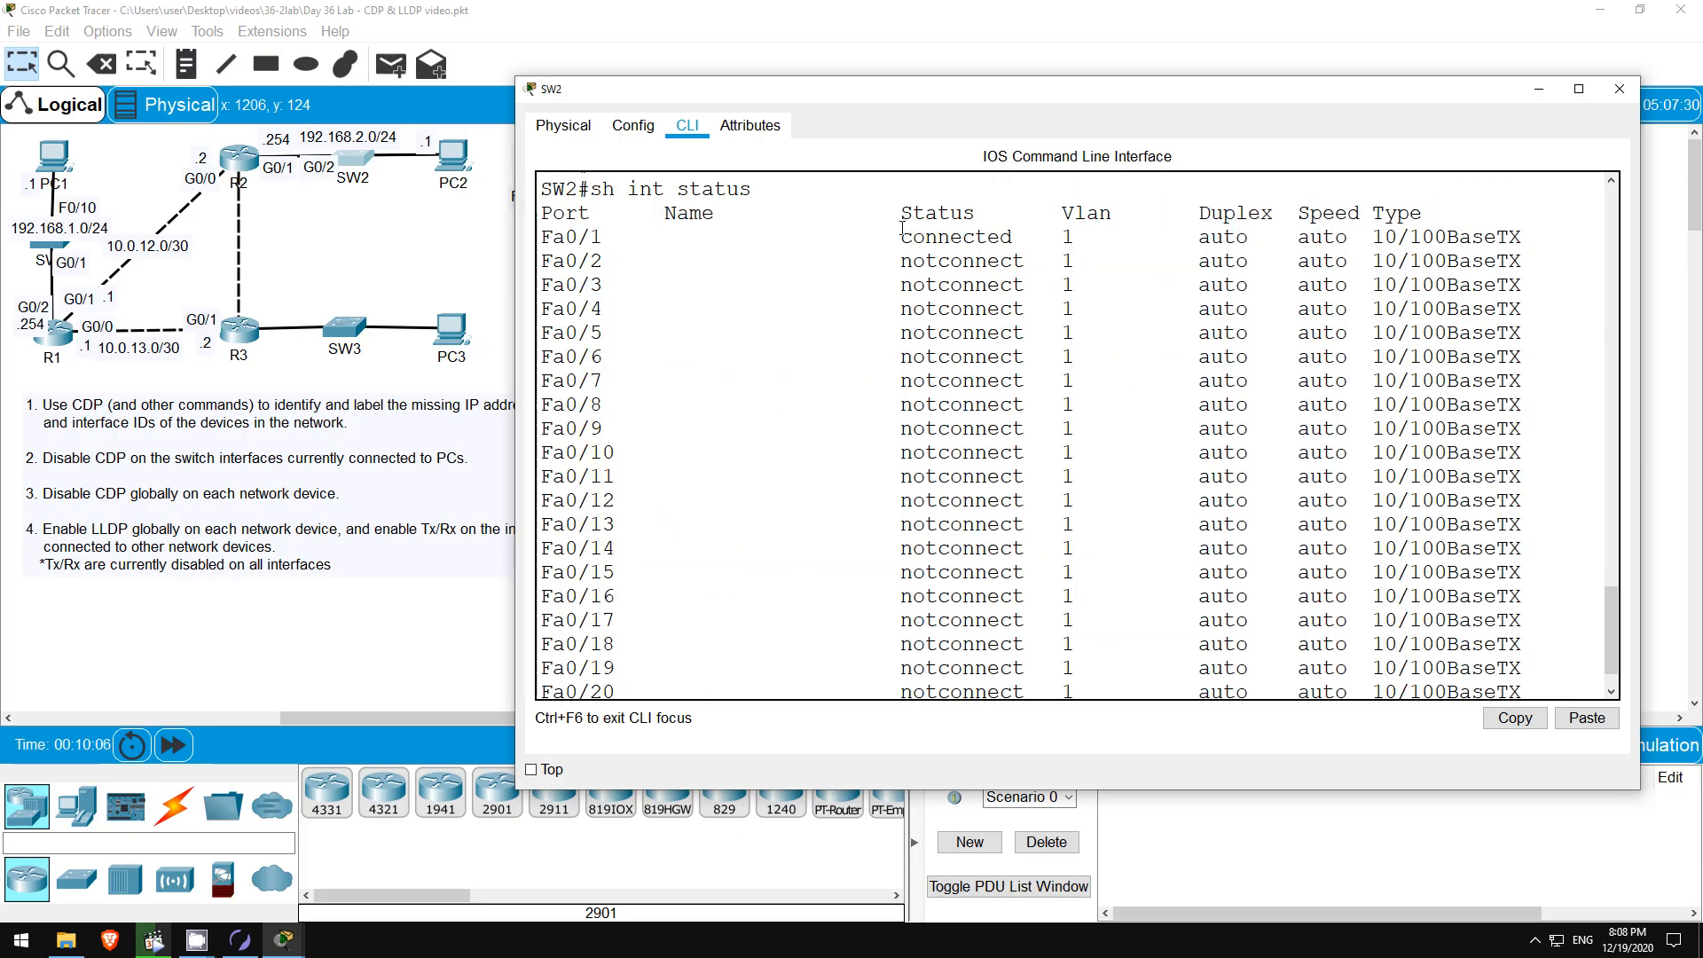
pyautogui.moveTo(902, 229); pyautogui.dragTo(1016, 236)
pyautogui.click(462, 276)
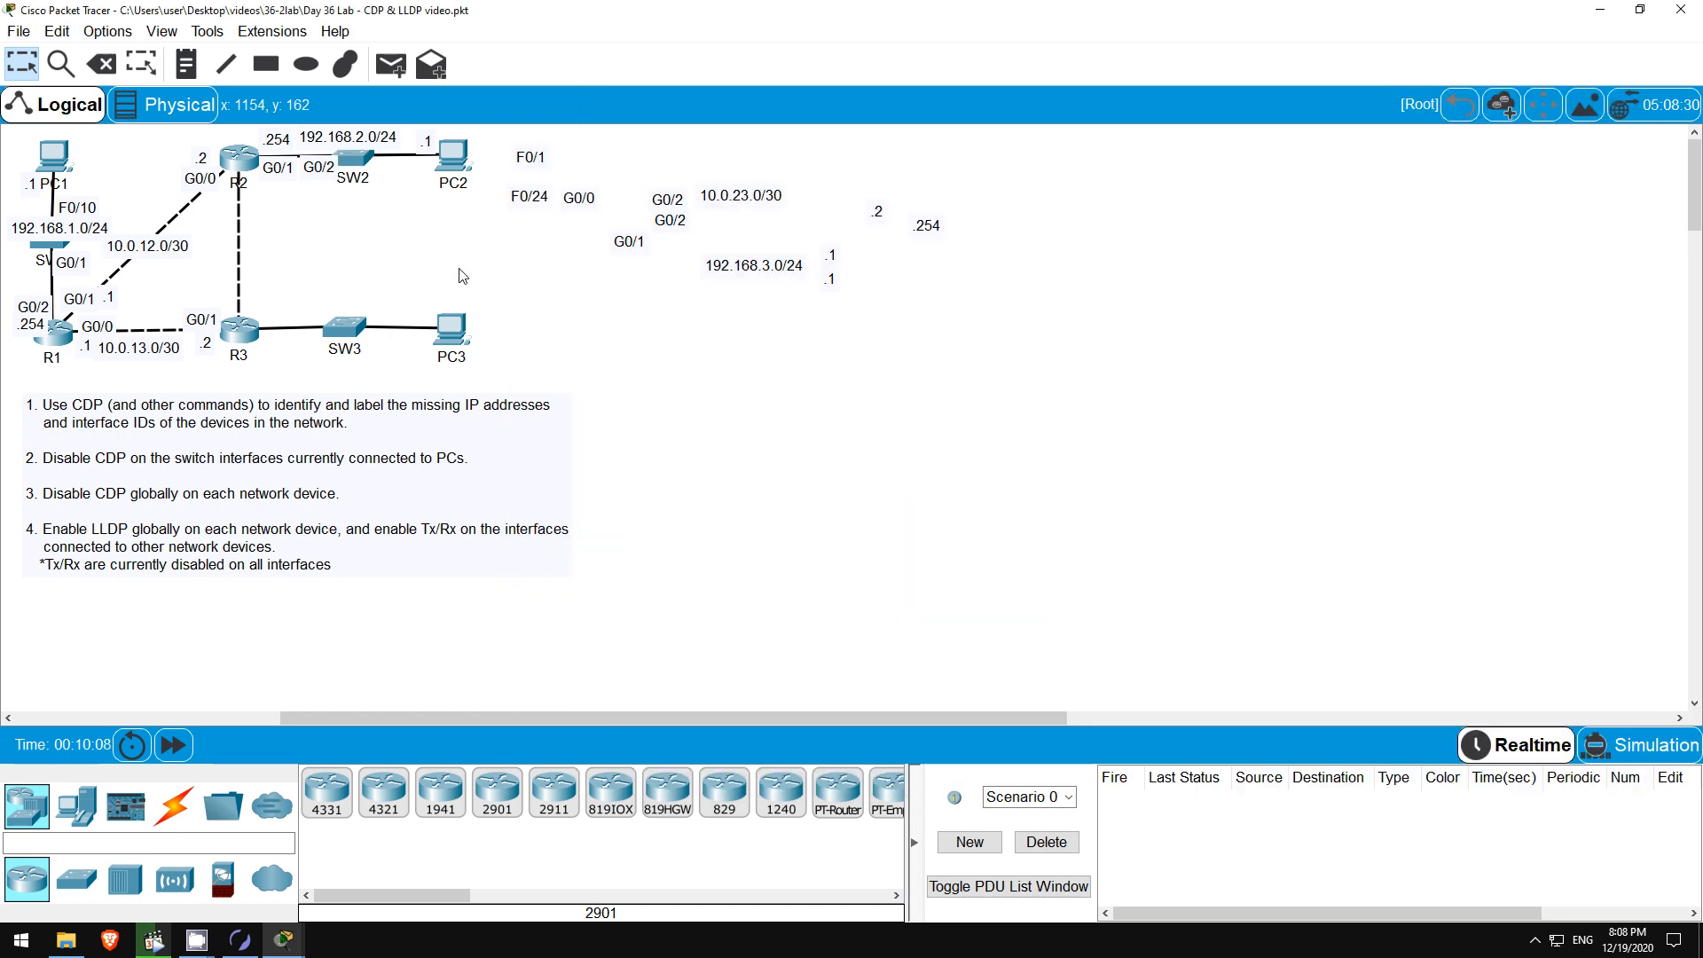
pyautogui.moveTo(542, 159); pyautogui.dragTo(400, 168)
# Disable CDP on SW2's F0/1 interface with no cdp enable.
pyautogui.click(354, 160)
pyautogui.scroll(-2, 891, 493)
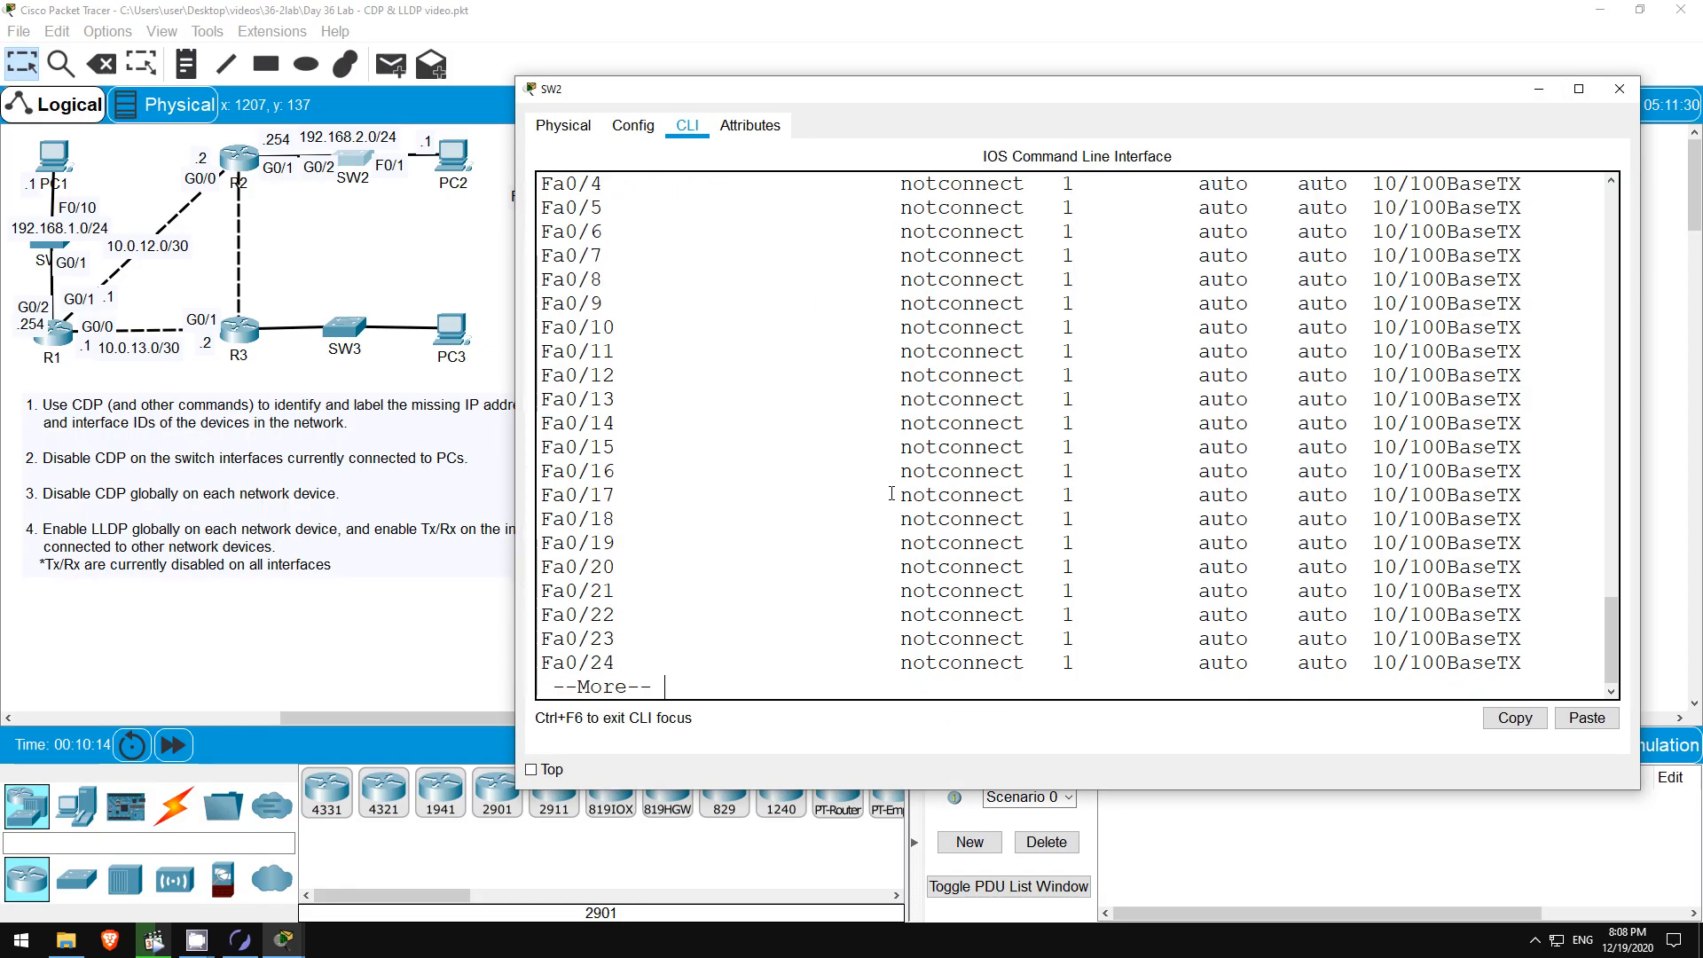
pyautogui.write('conf t')
pyautogui.press('Return')
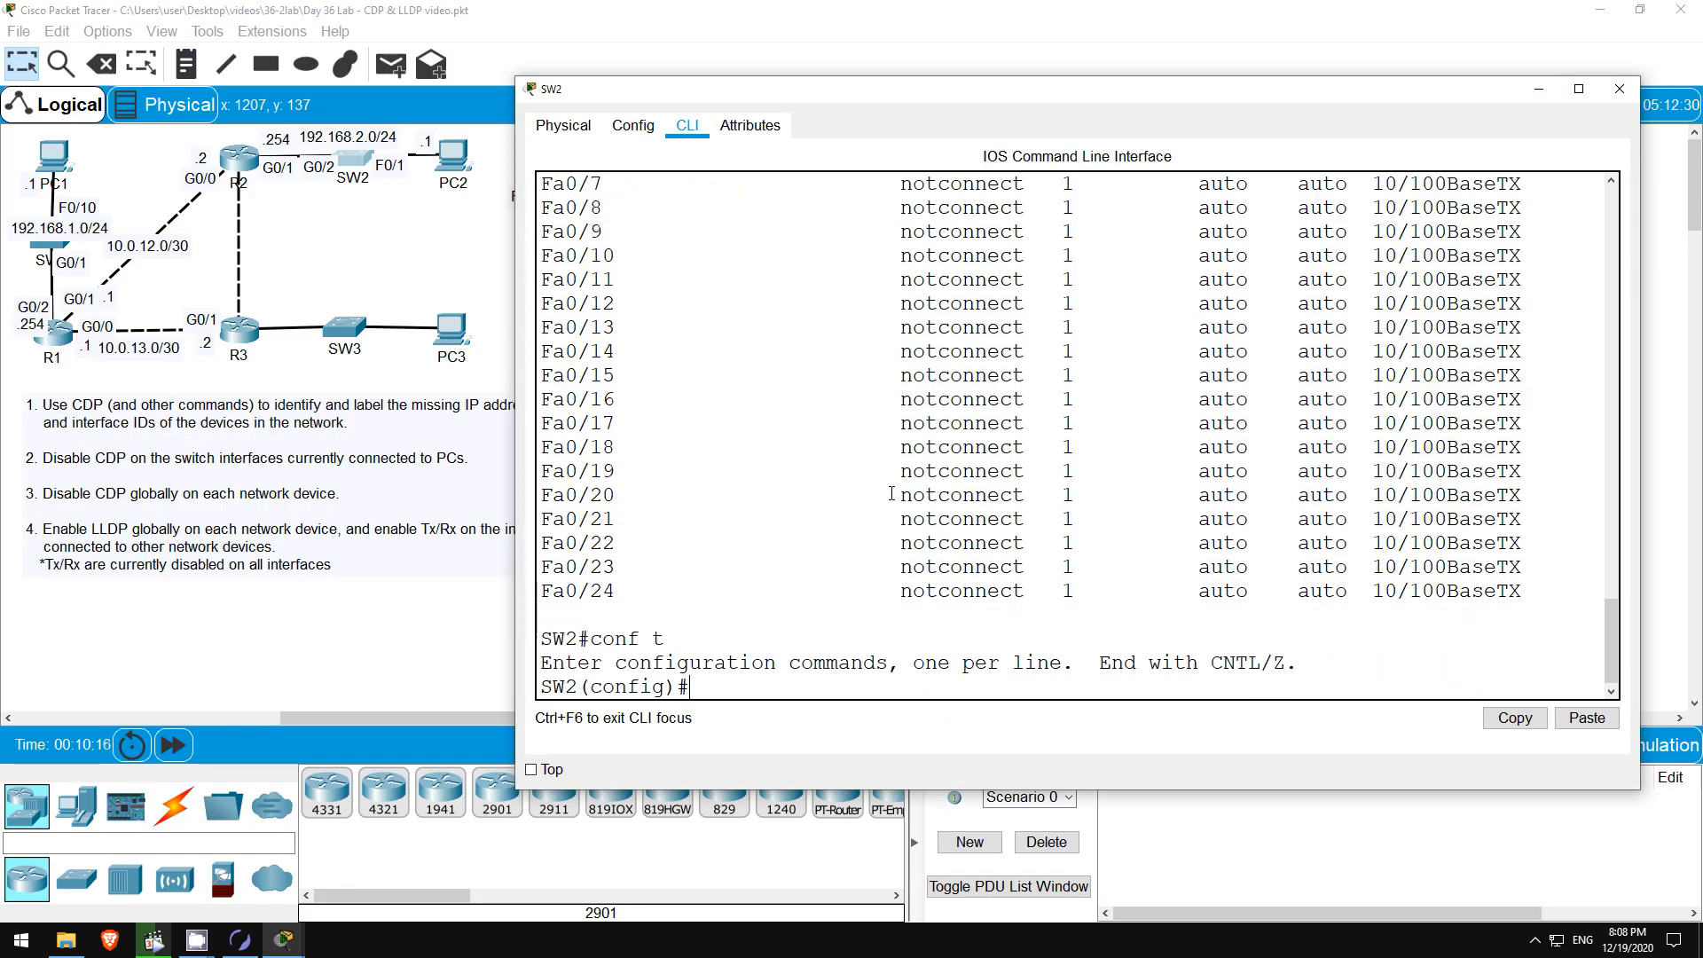
pyautogui.write('int f0/1')
pyautogui.press('Return')
pyautogui.write('no cdp enable')
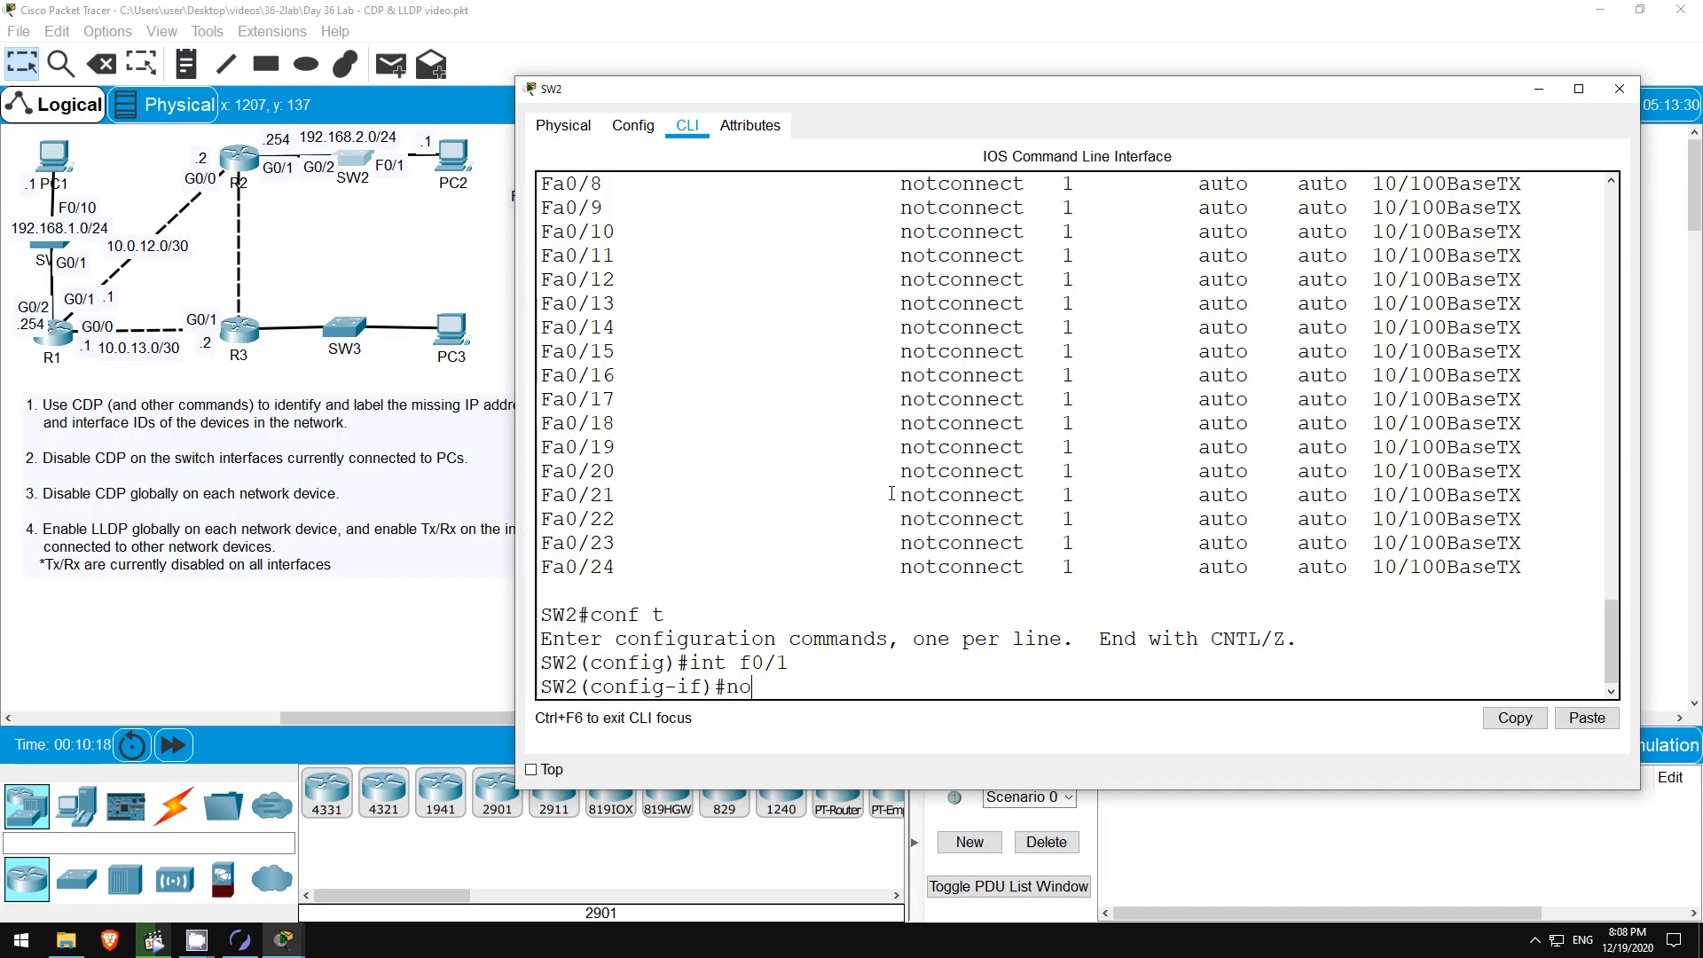
pyautogui.press('Return')
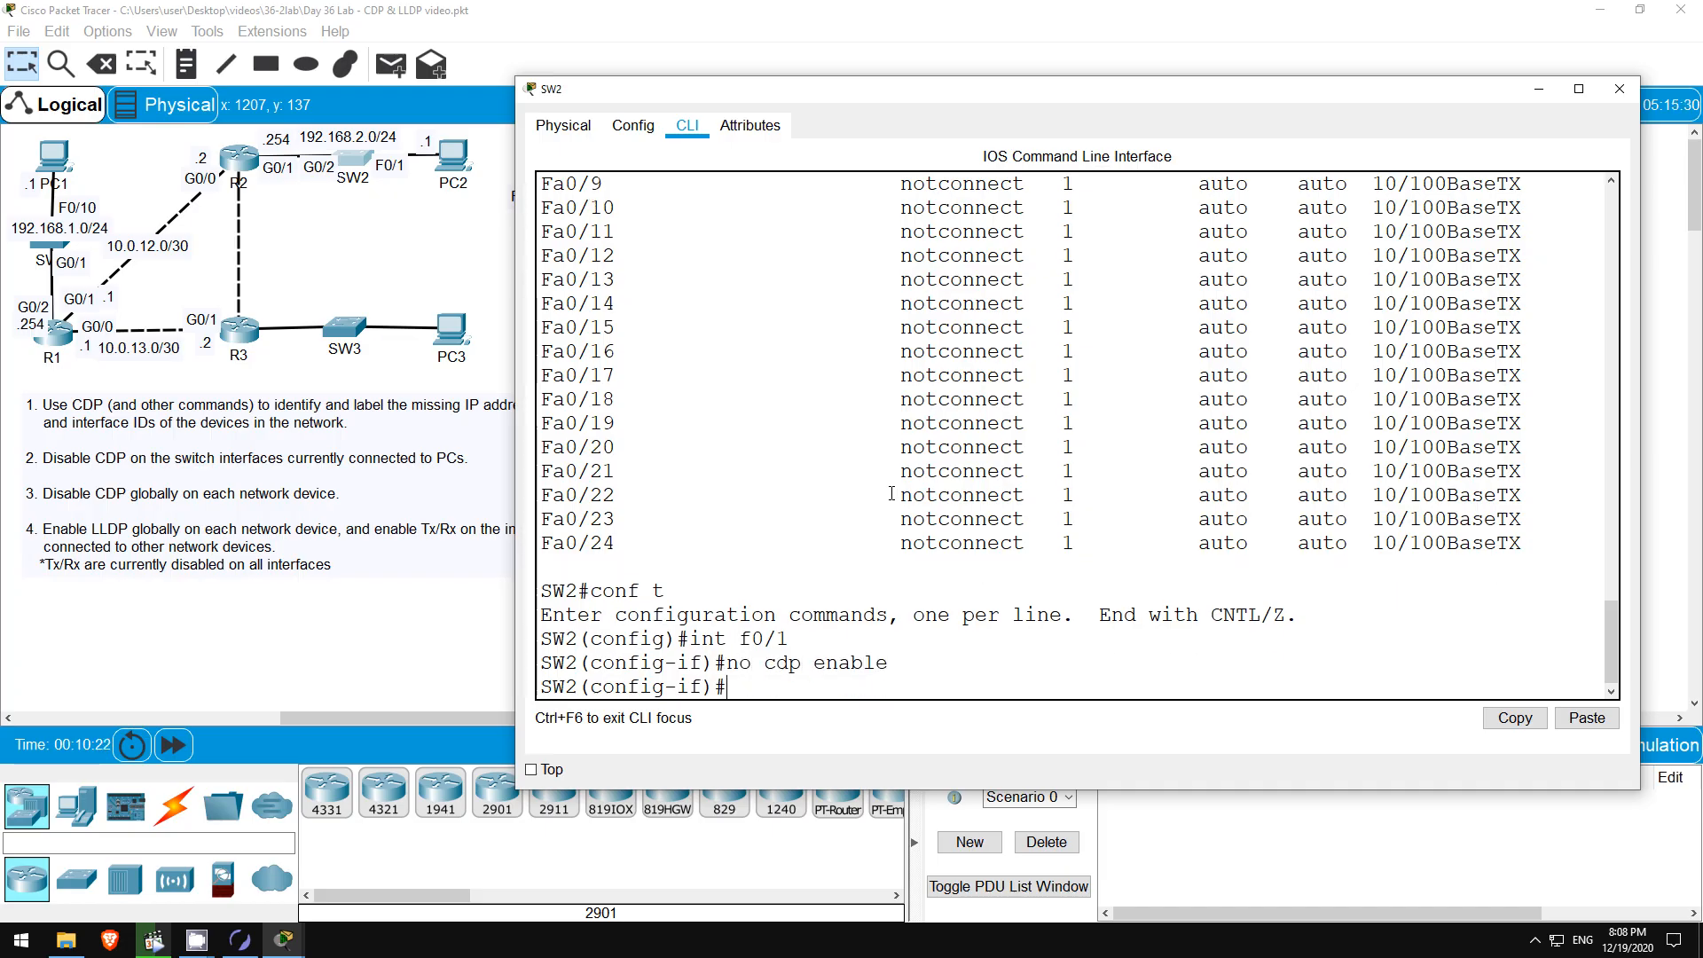
pyautogui.click(351, 246)
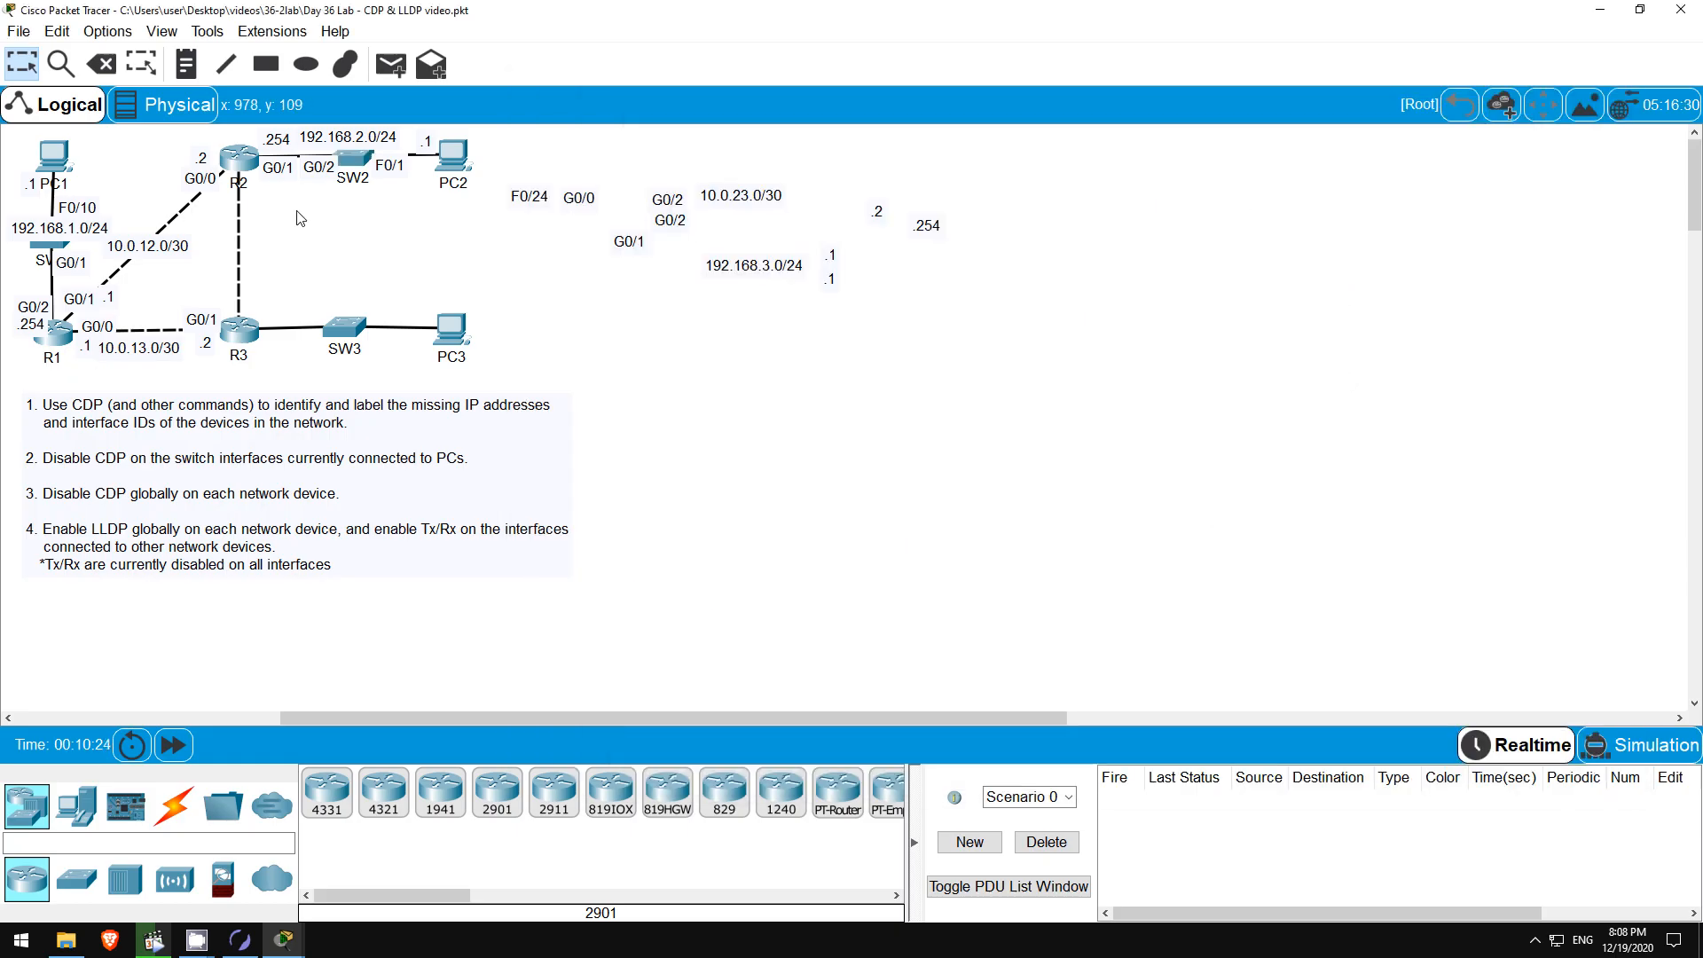
# Enter privileged mode on R2, run show cdp neighbors, and examine the local interface and port ID for R3.
pyautogui.click(237, 157)
pyautogui.press('Return')
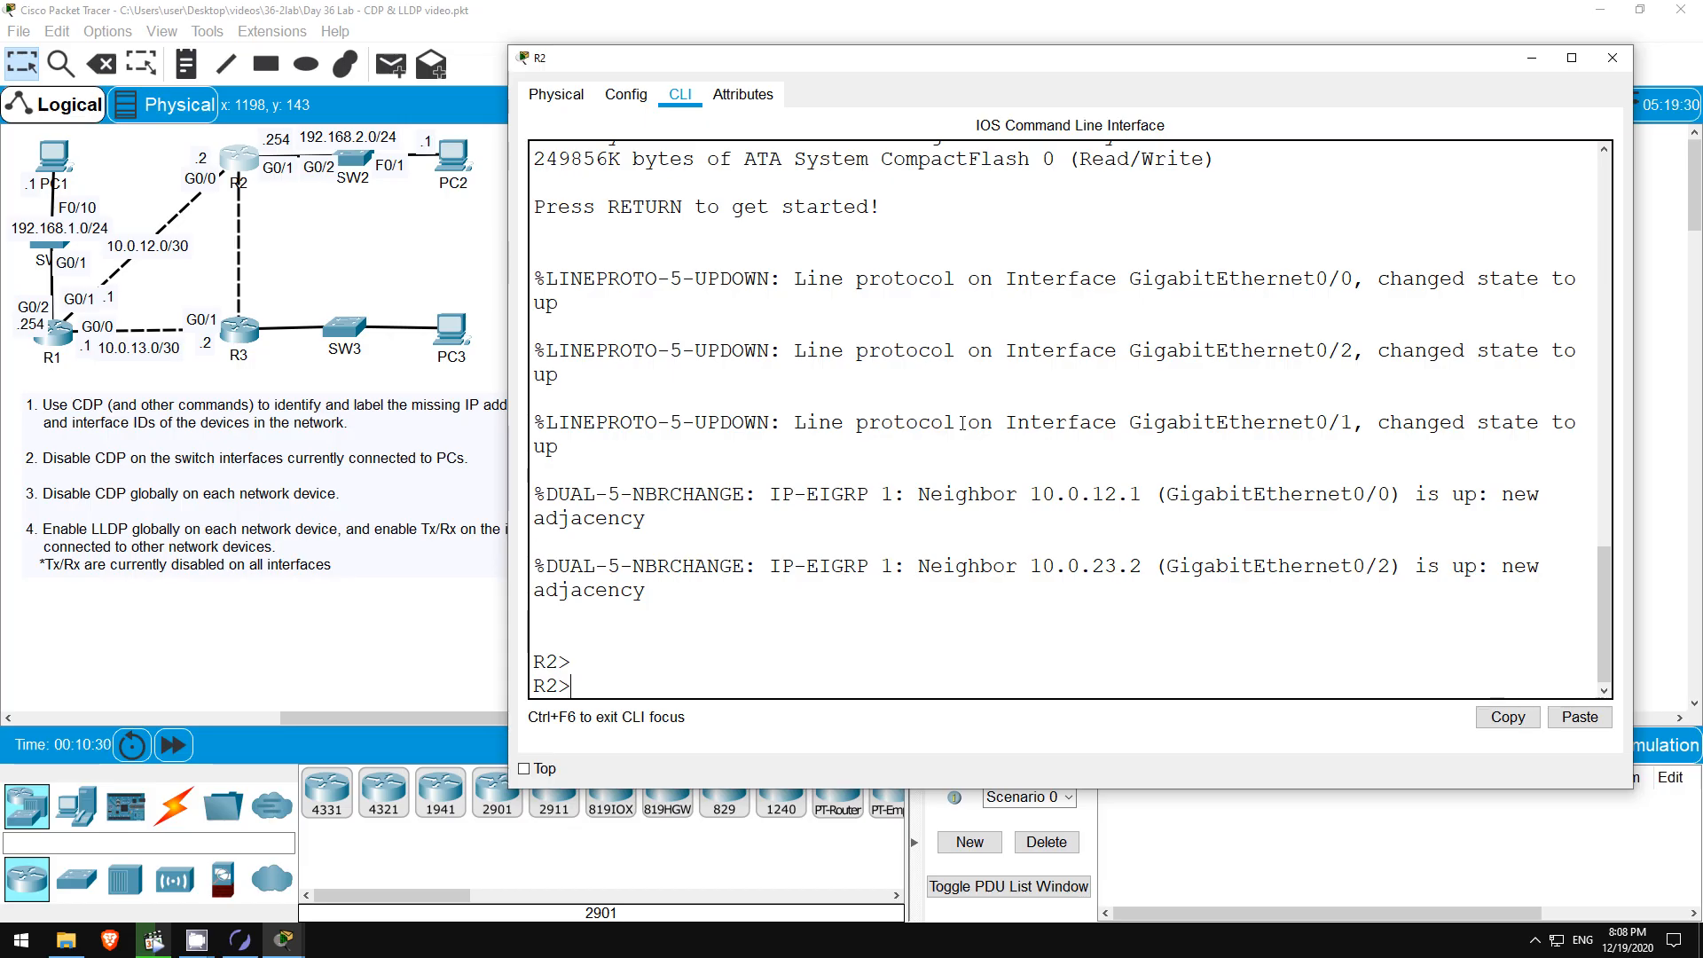
pyautogui.write('en')
pyautogui.press('Return')
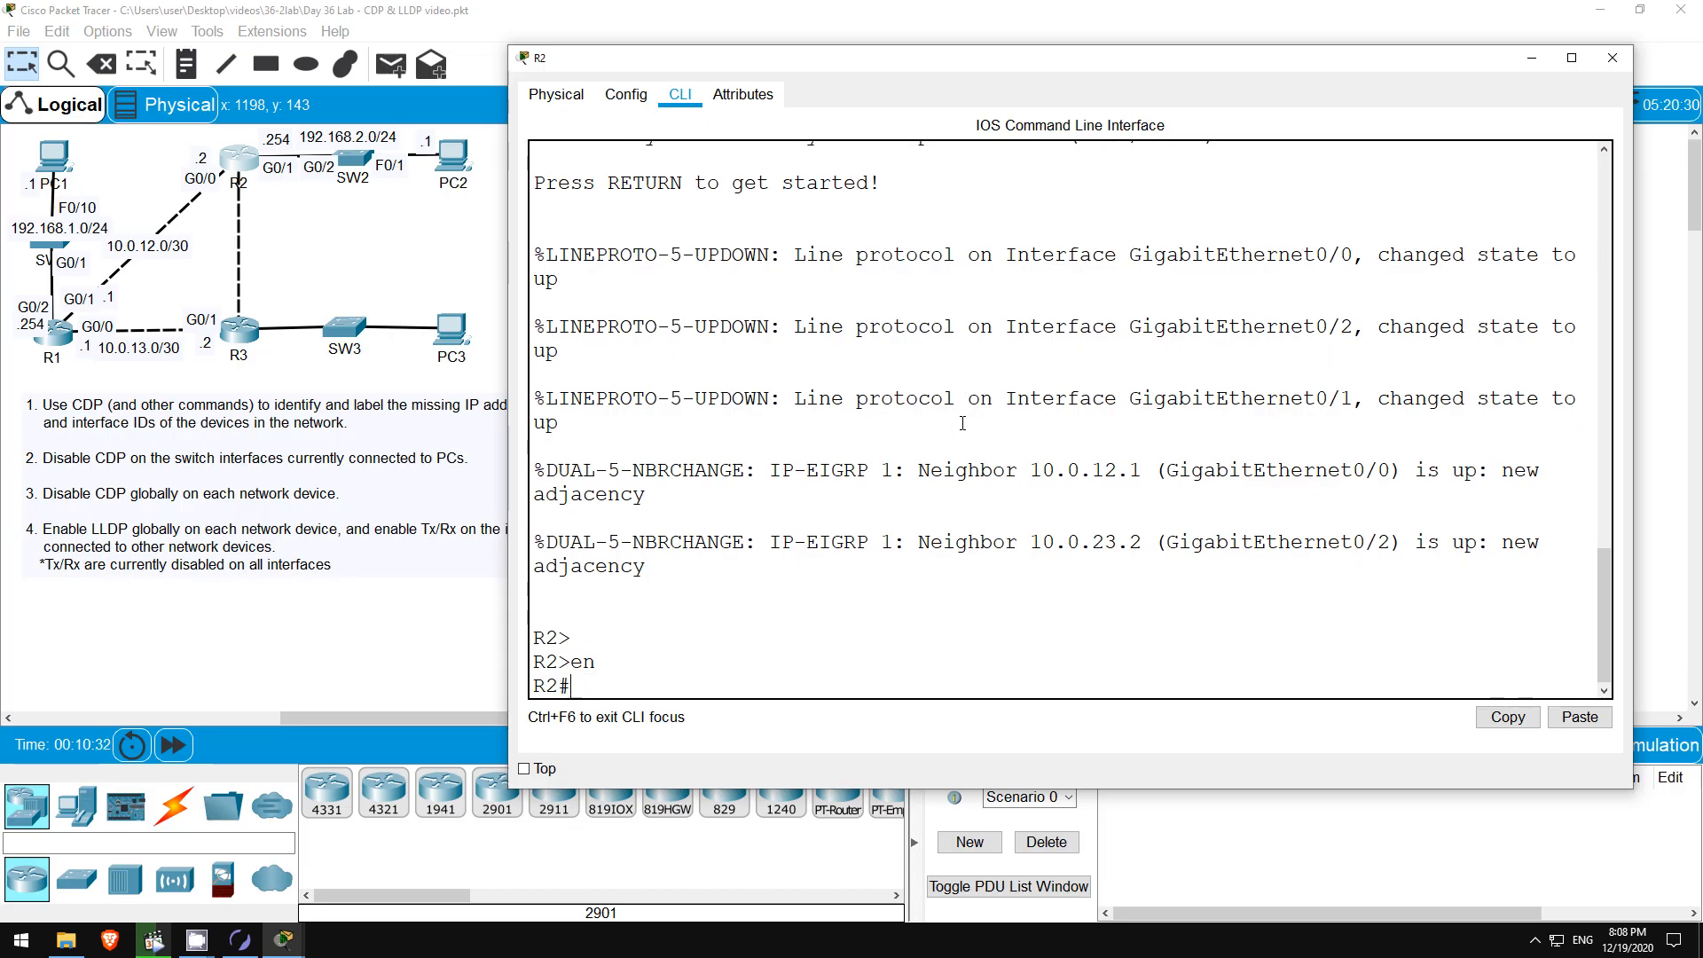
pyautogui.write('show cdp nei')
pyautogui.press('Tab')
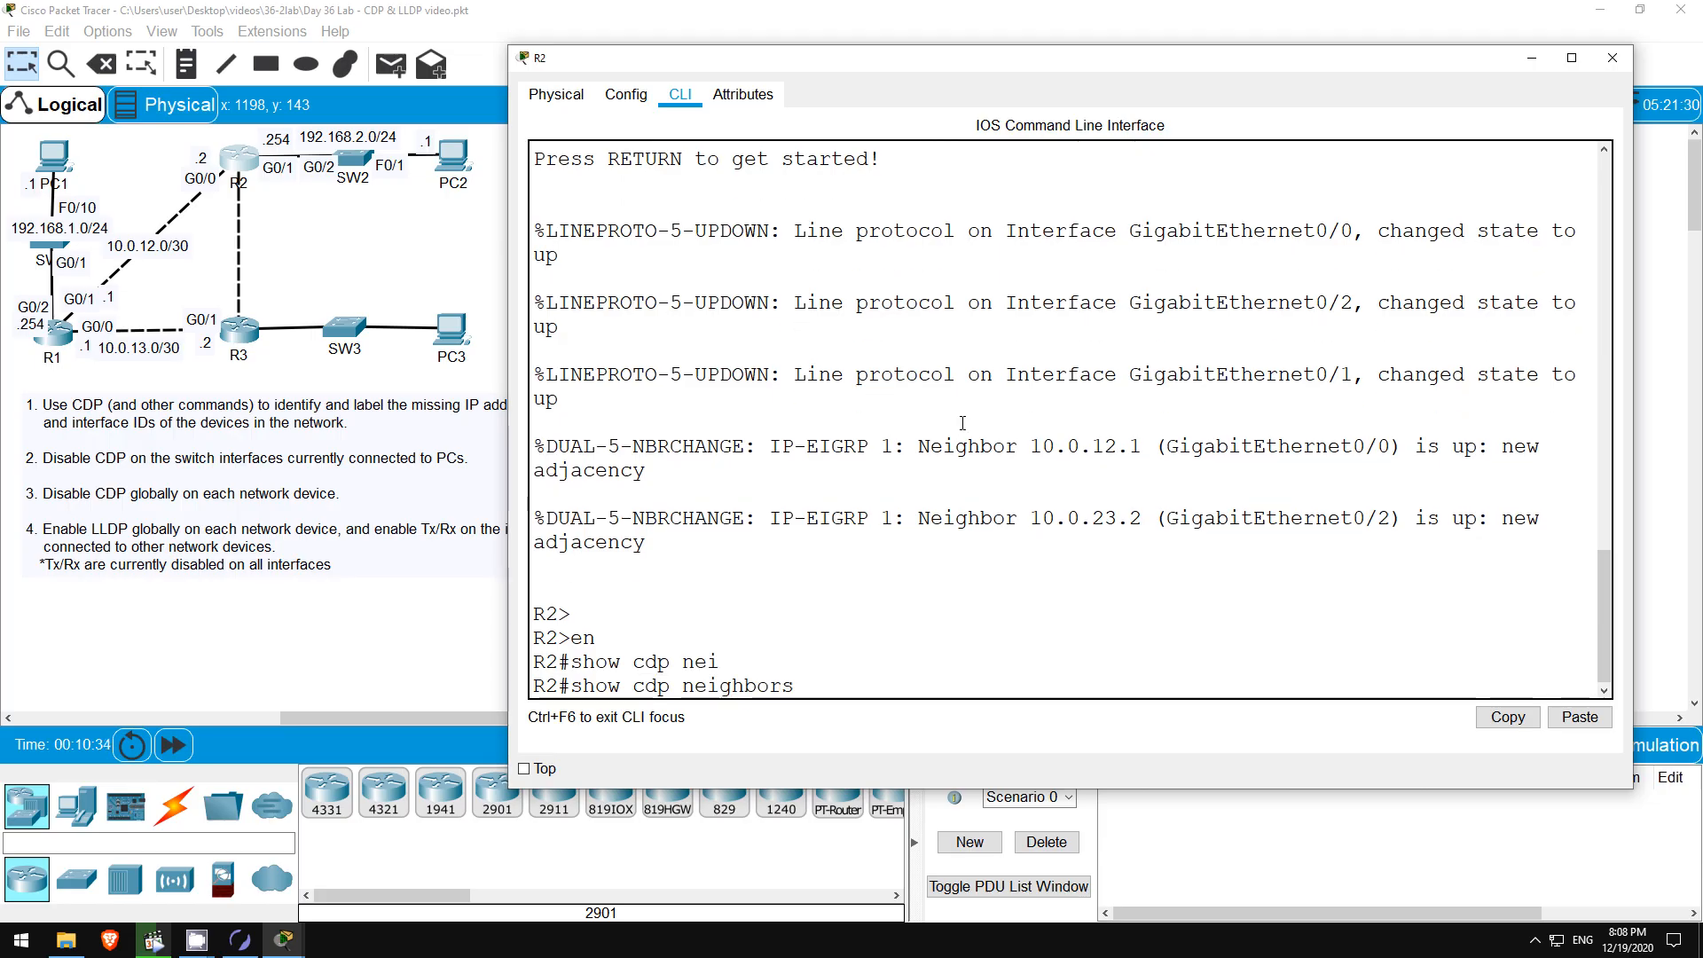
pyautogui.press('Return')
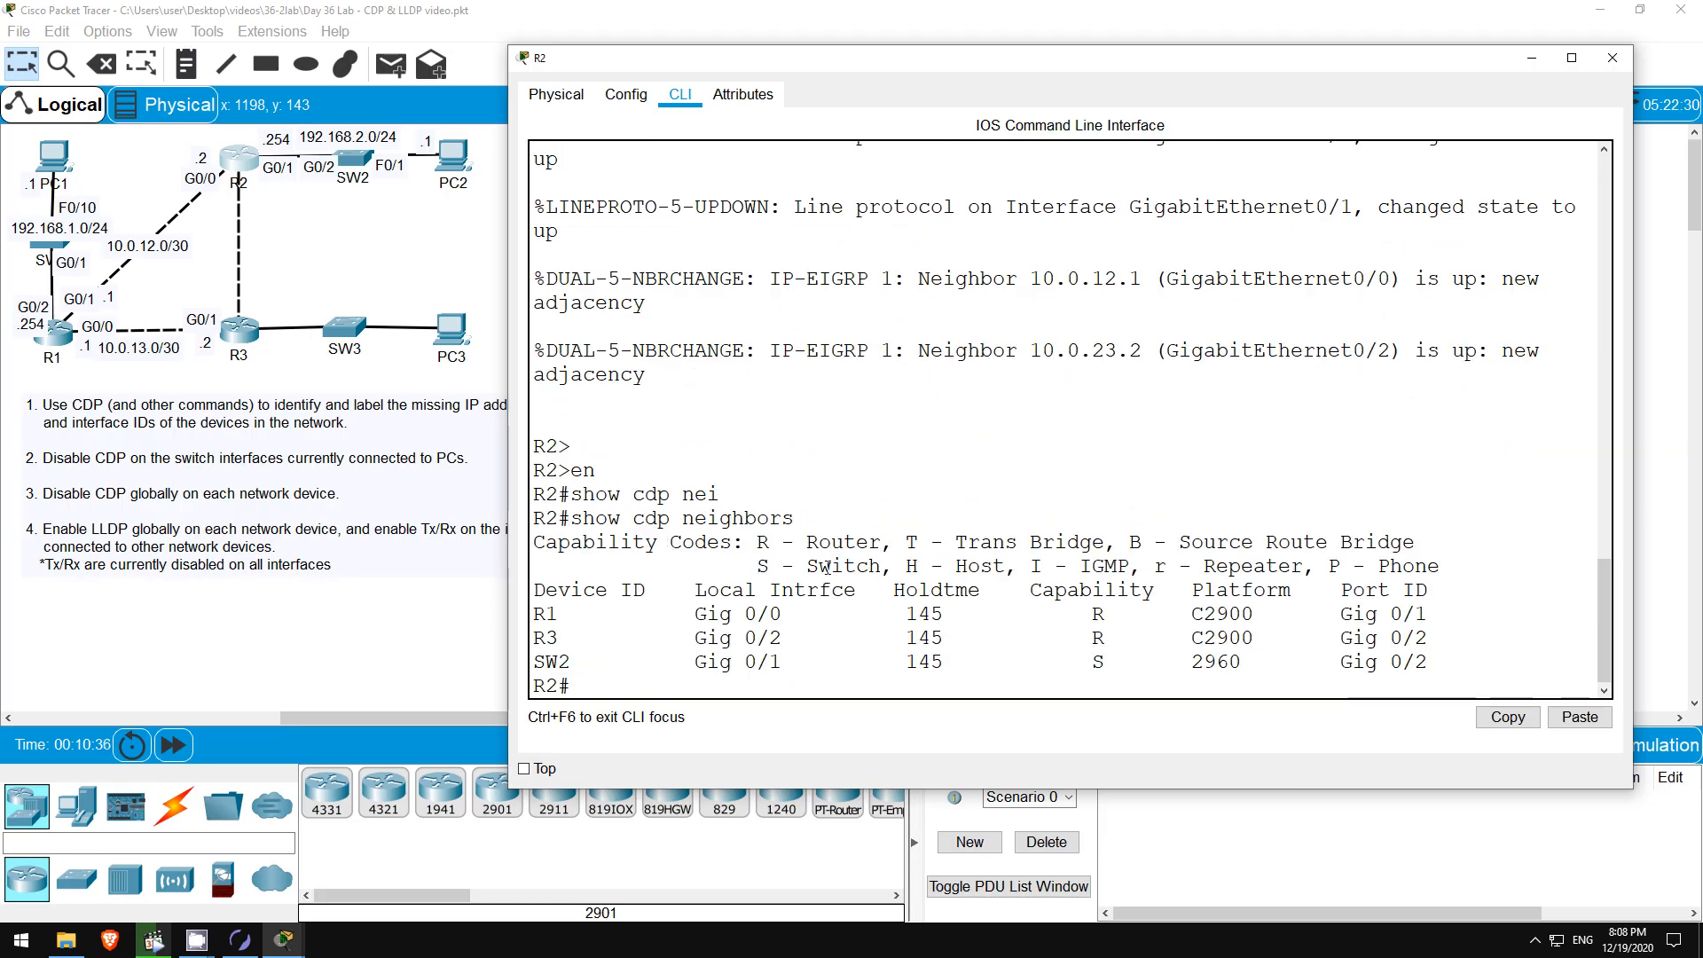
pyautogui.moveTo(690, 635); pyautogui.dragTo(1449, 644)
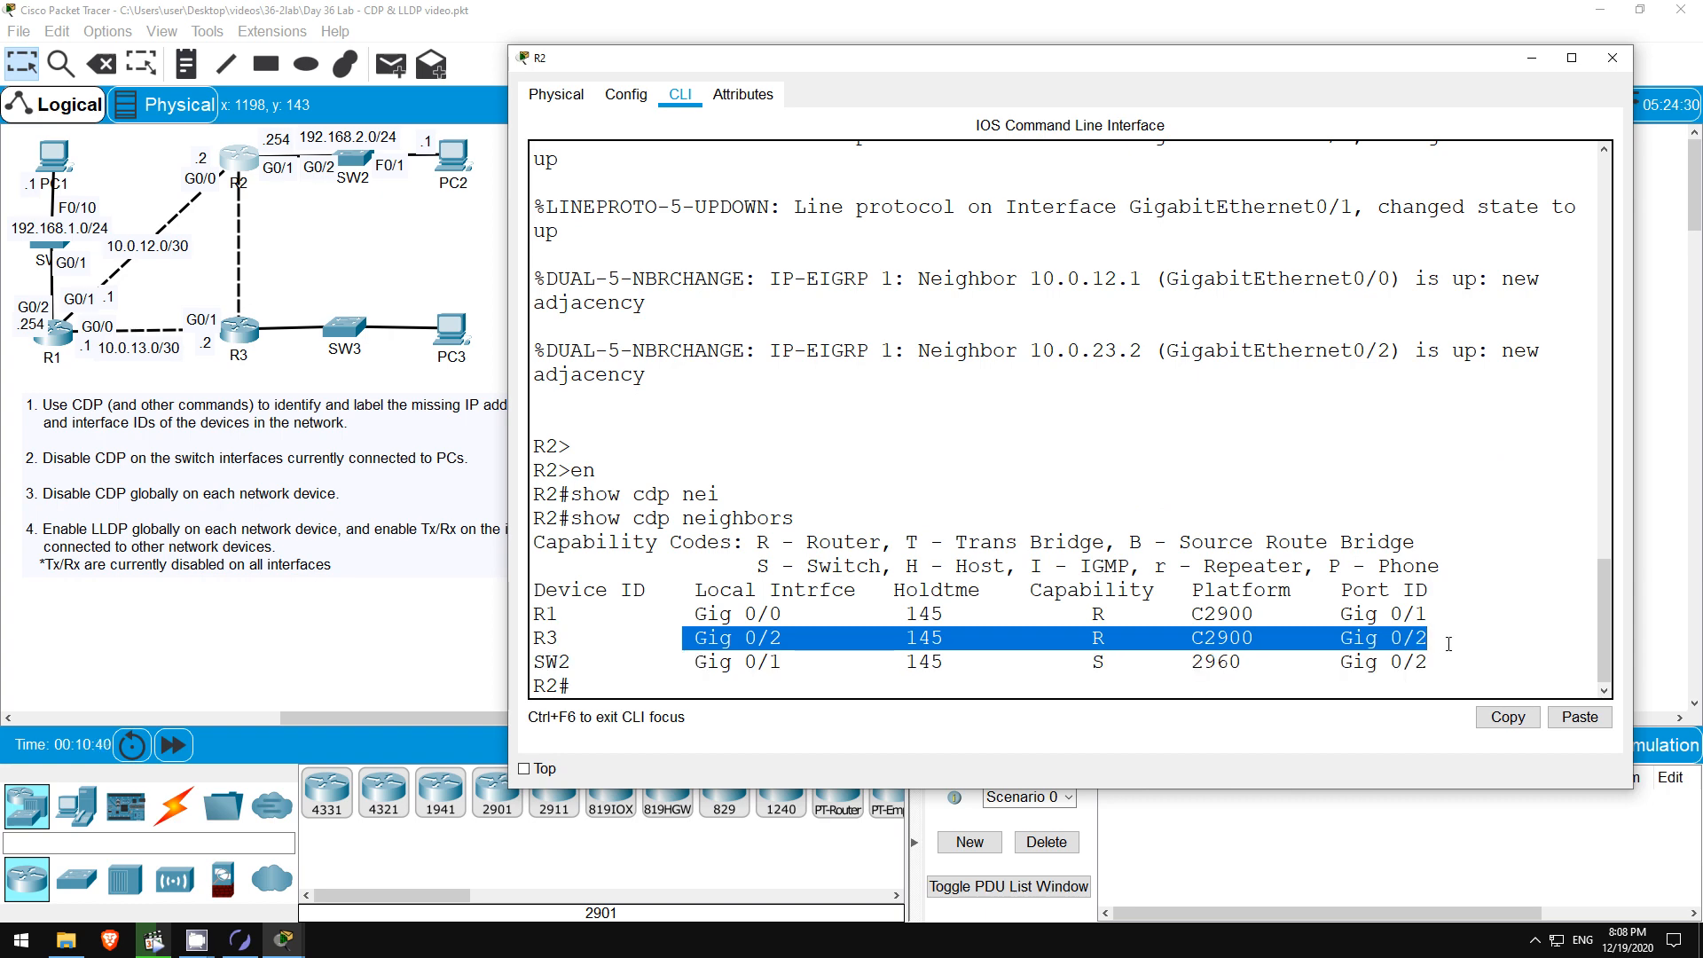
# Label both ends of the R2–R3 link with G0/2, one beside R2 and one beside R3.
pyautogui.click(423, 249)
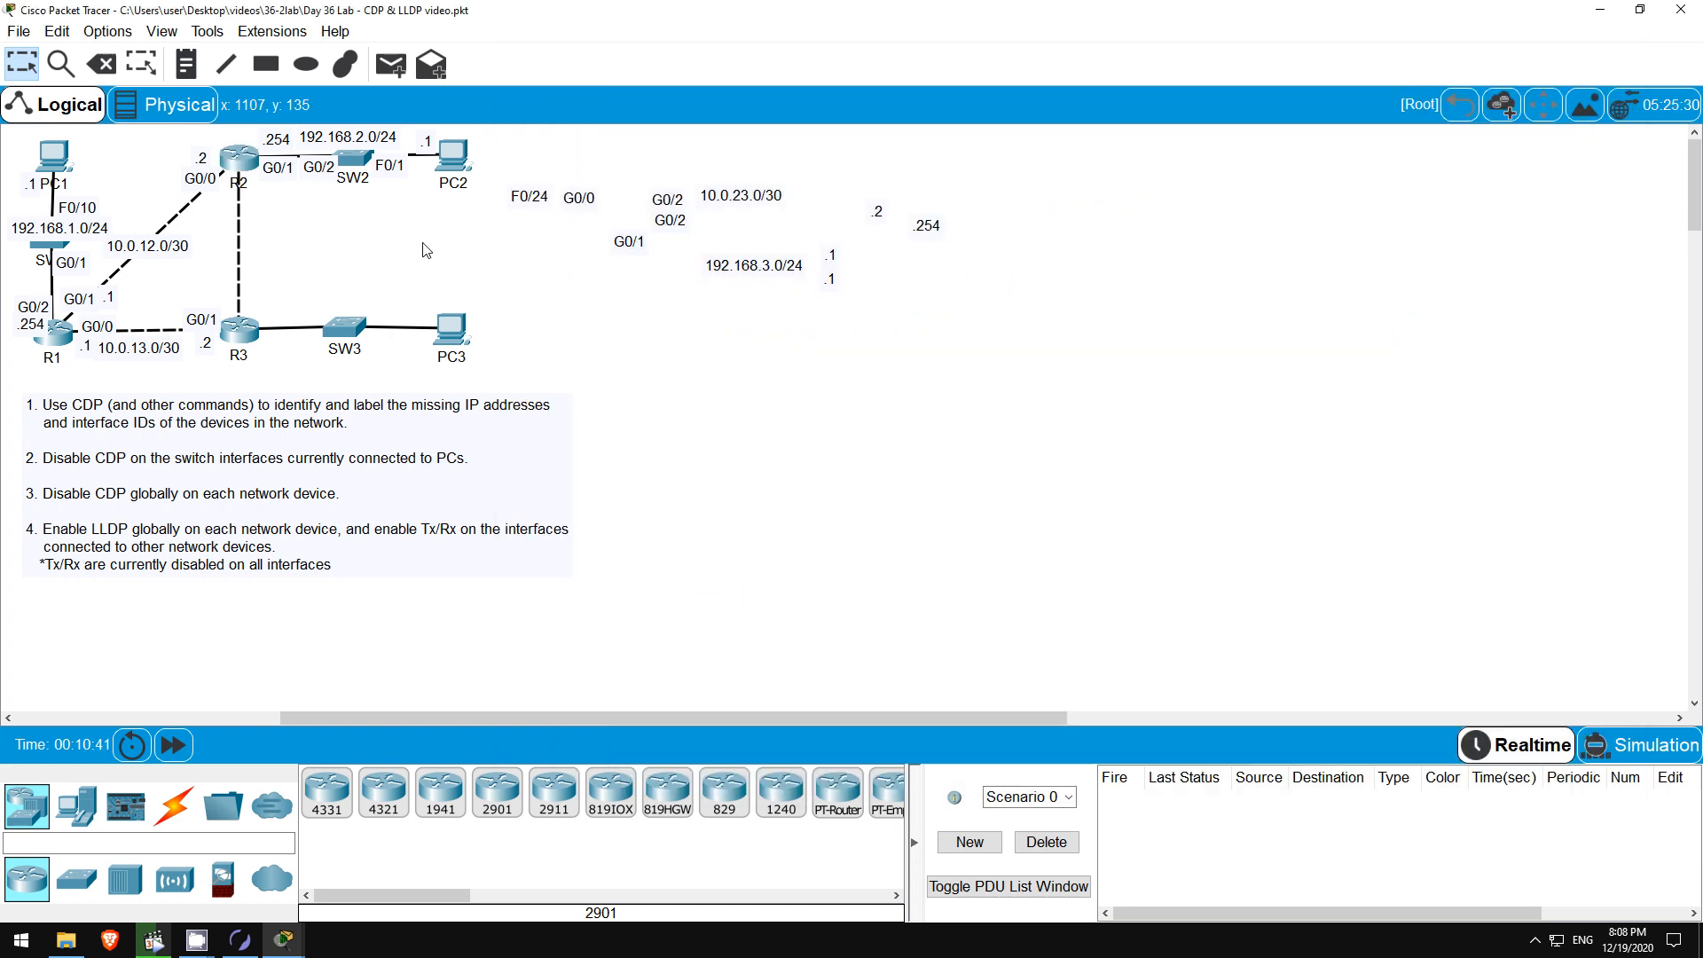
pyautogui.moveTo(661, 200); pyautogui.dragTo(216, 307)
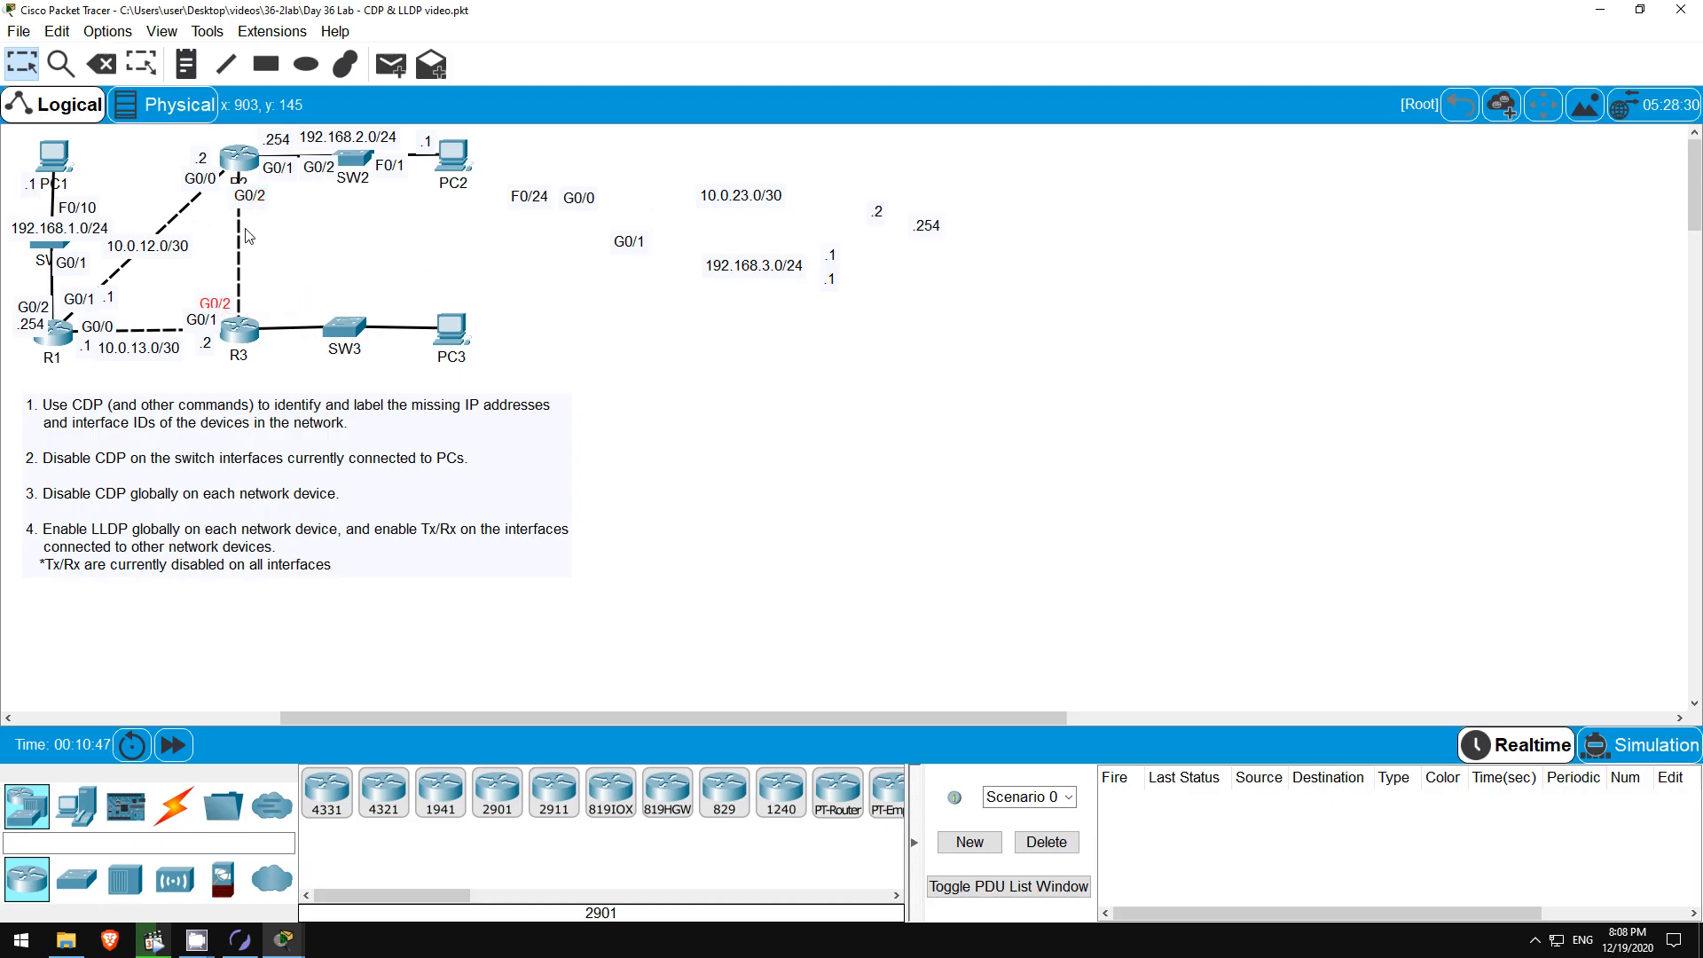
pyautogui.moveTo(252, 200); pyautogui.dragTo(226, 210)
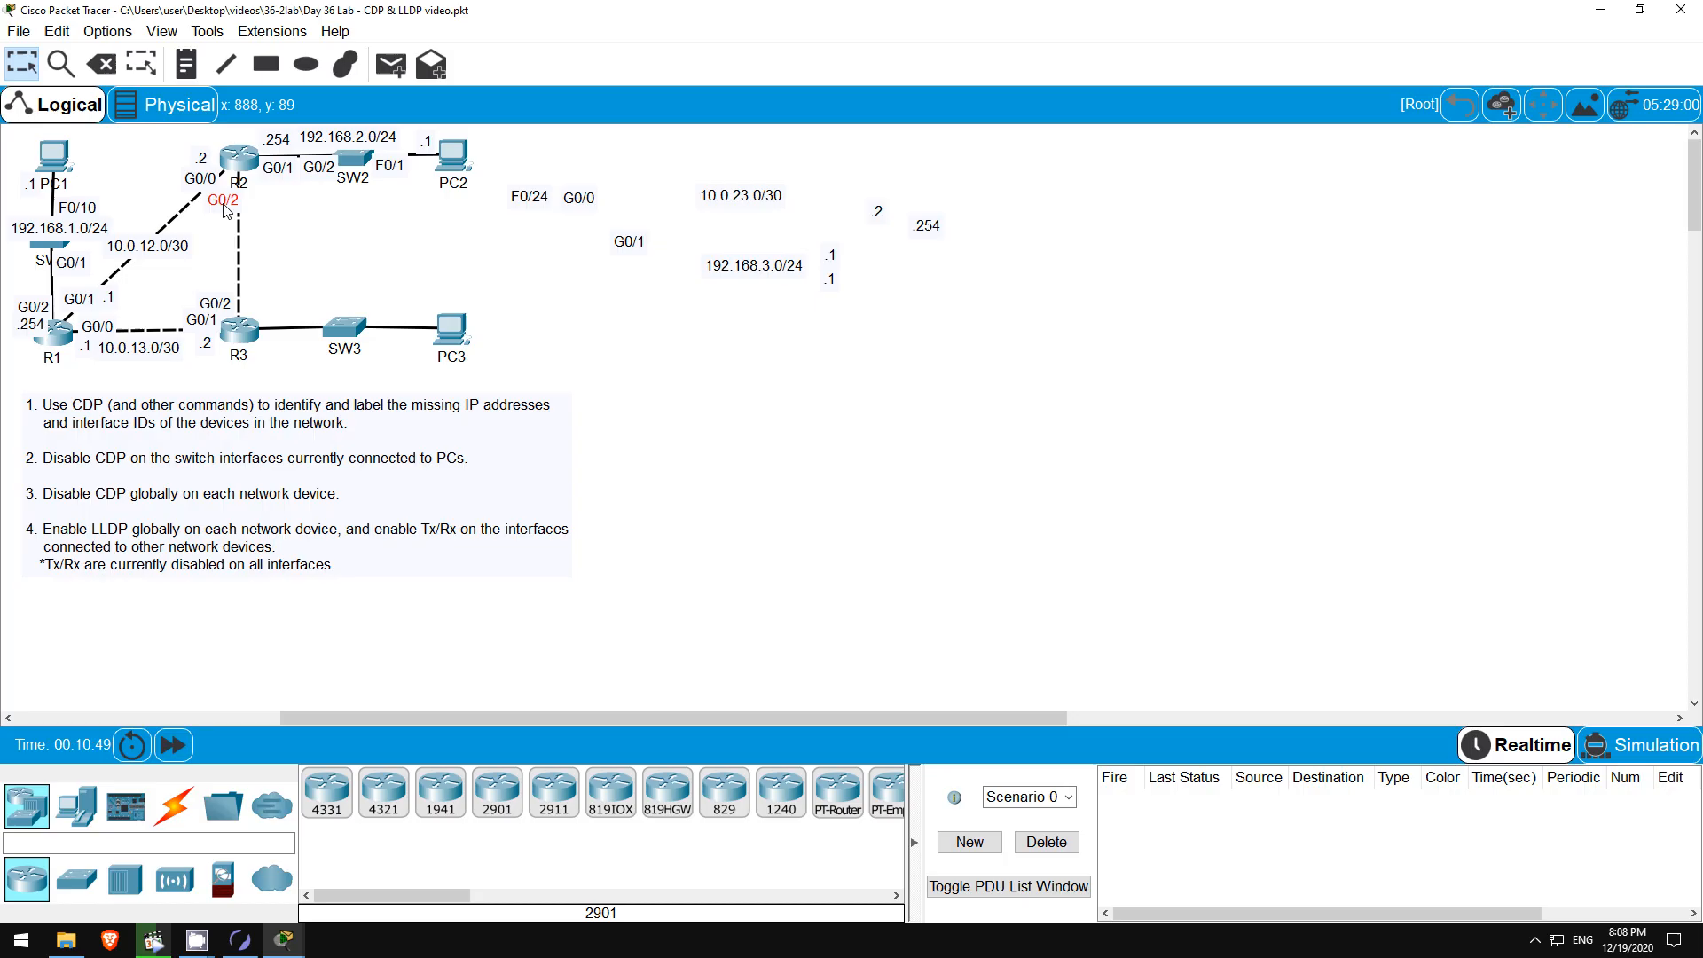
# Run show interfaces g0/2 on R2 and examine the interface's IP address and prefix length.
pyautogui.click(249, 157)
pyautogui.click(849, 683)
pyautogui.press('Return')
pyautogui.write('show int')
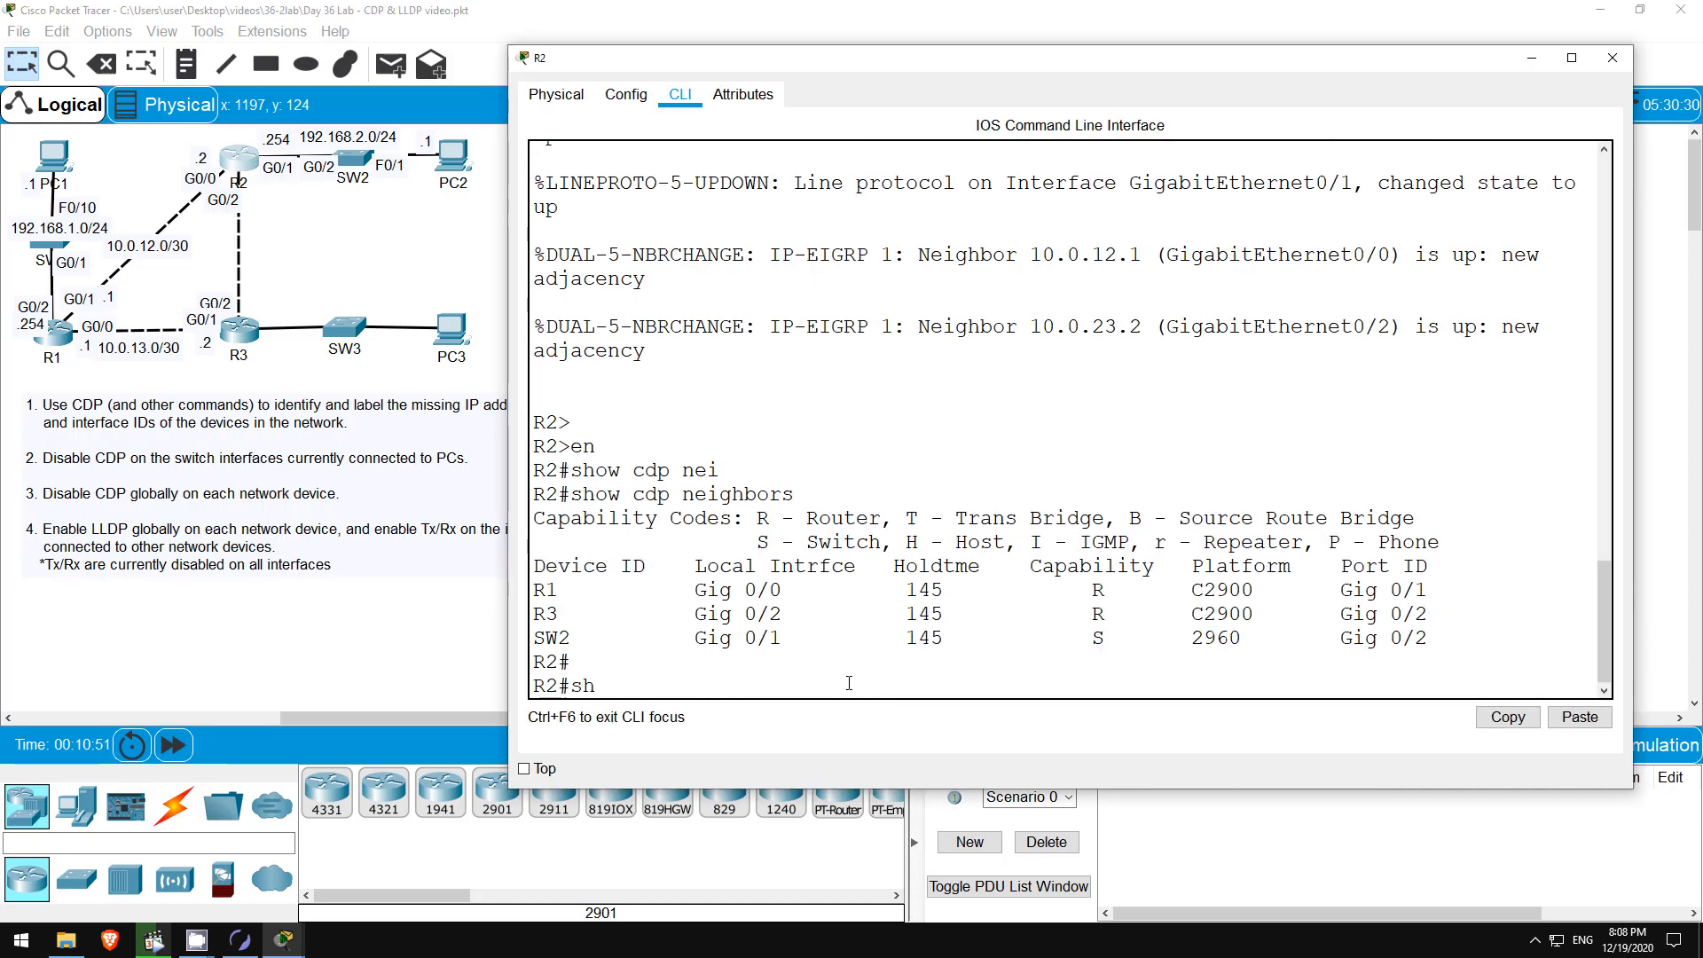
pyautogui.press('Tab')
pyautogui.write('g0/2')
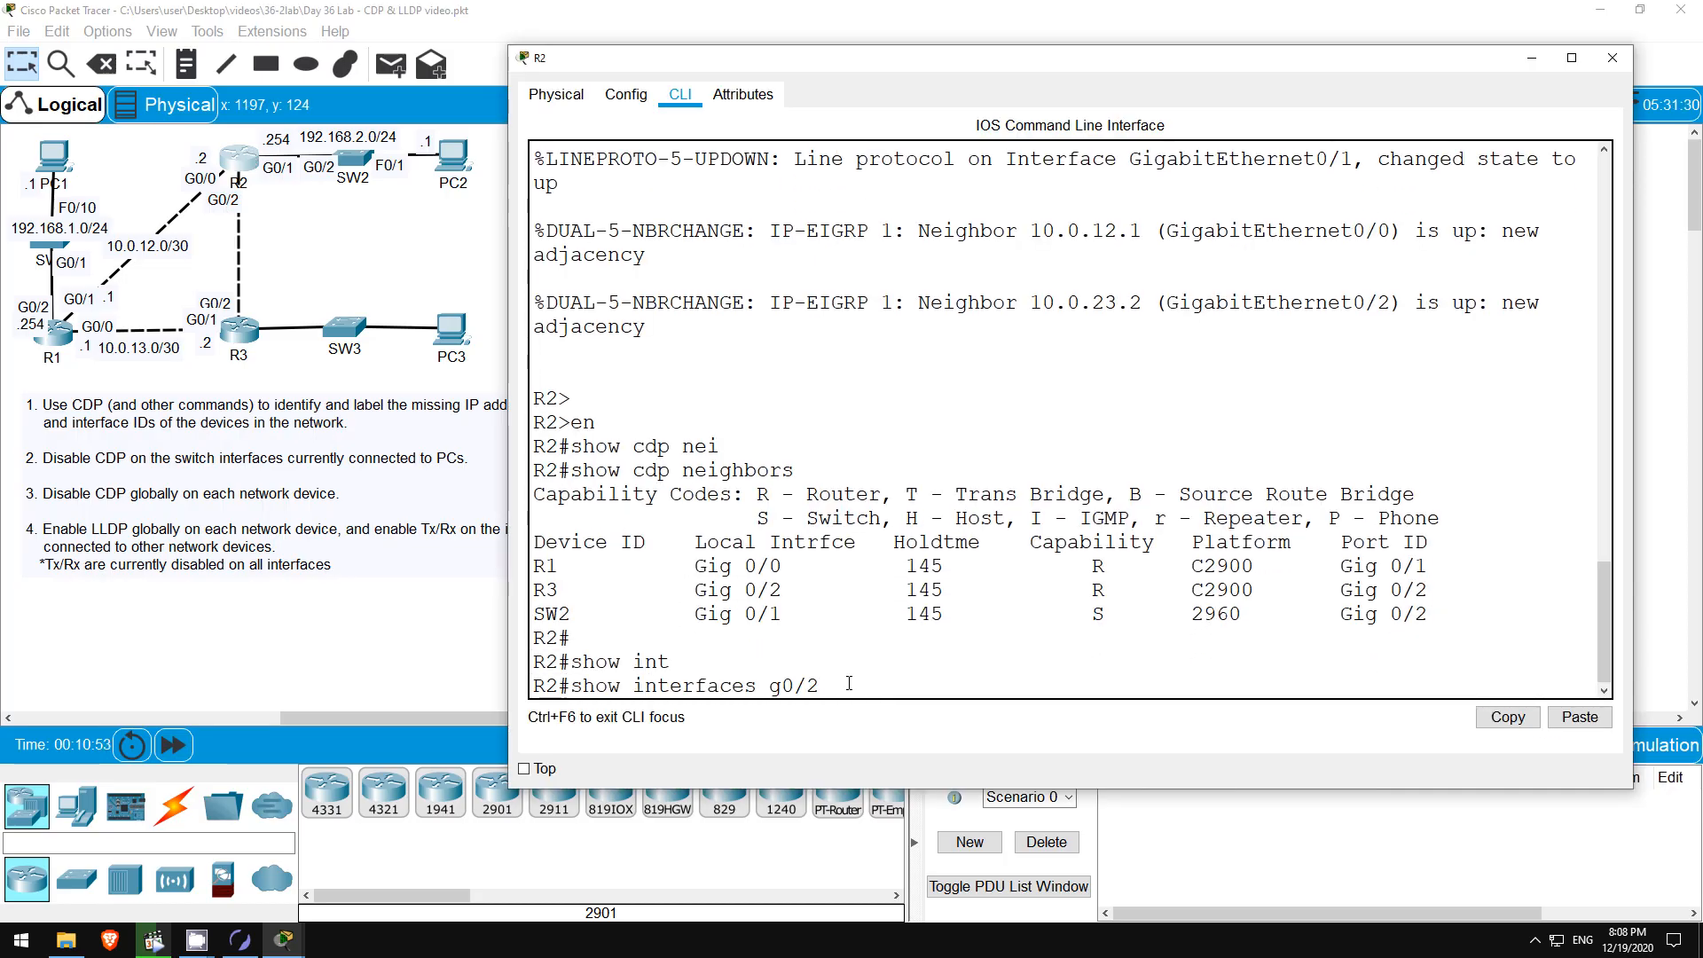
pyautogui.press('Return')
pyautogui.scroll(1, 837, 325)
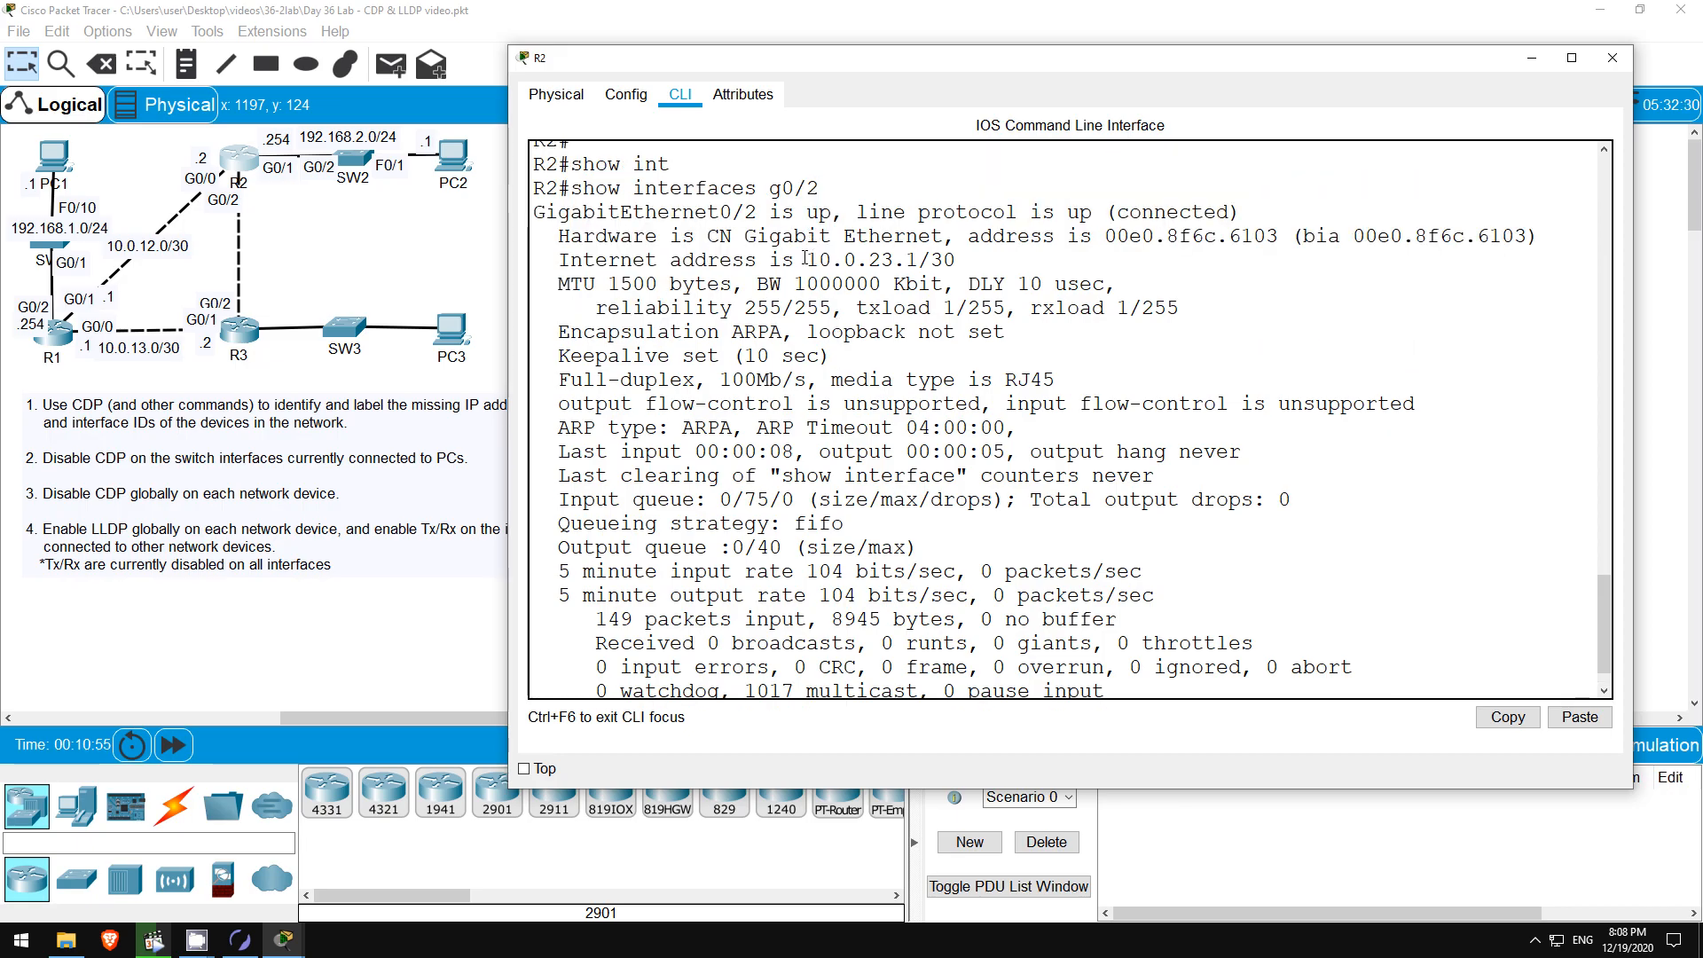
pyautogui.moveTo(808, 259); pyautogui.dragTo(930, 278)
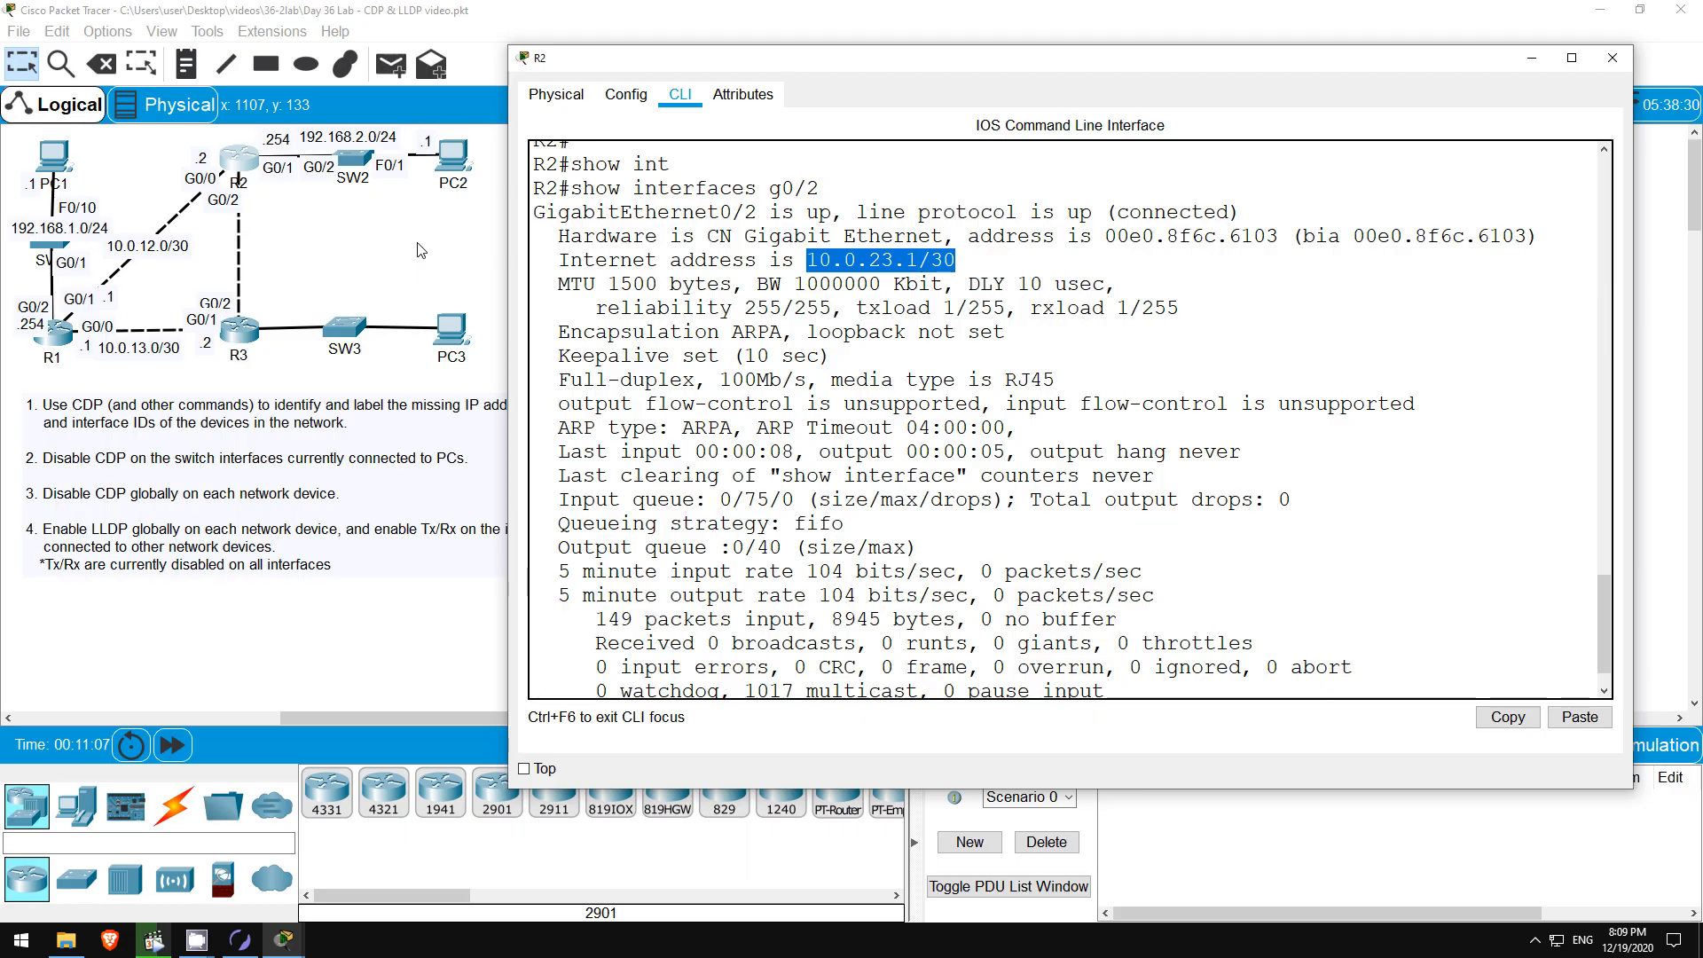
pyautogui.click(420, 250)
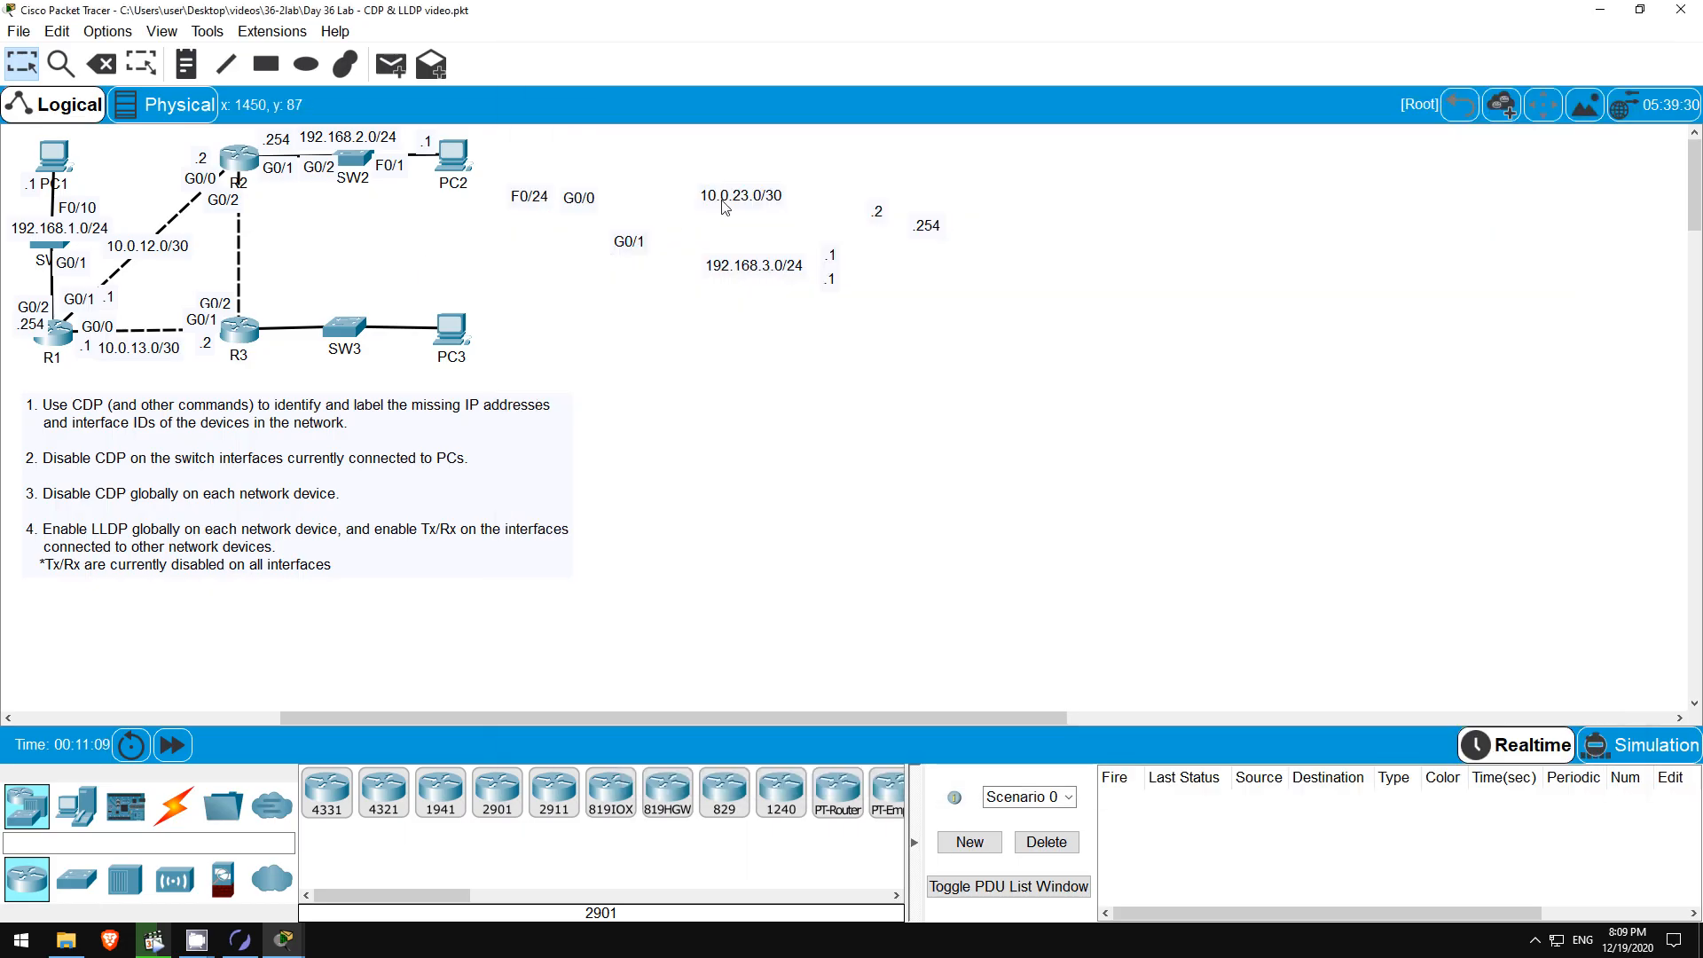
# Label the R2–R3 link with 10.0.23.0/30, placing .1 beside R2 and .2 beside R3.
pyautogui.moveTo(730, 202); pyautogui.dragTo(266, 250)
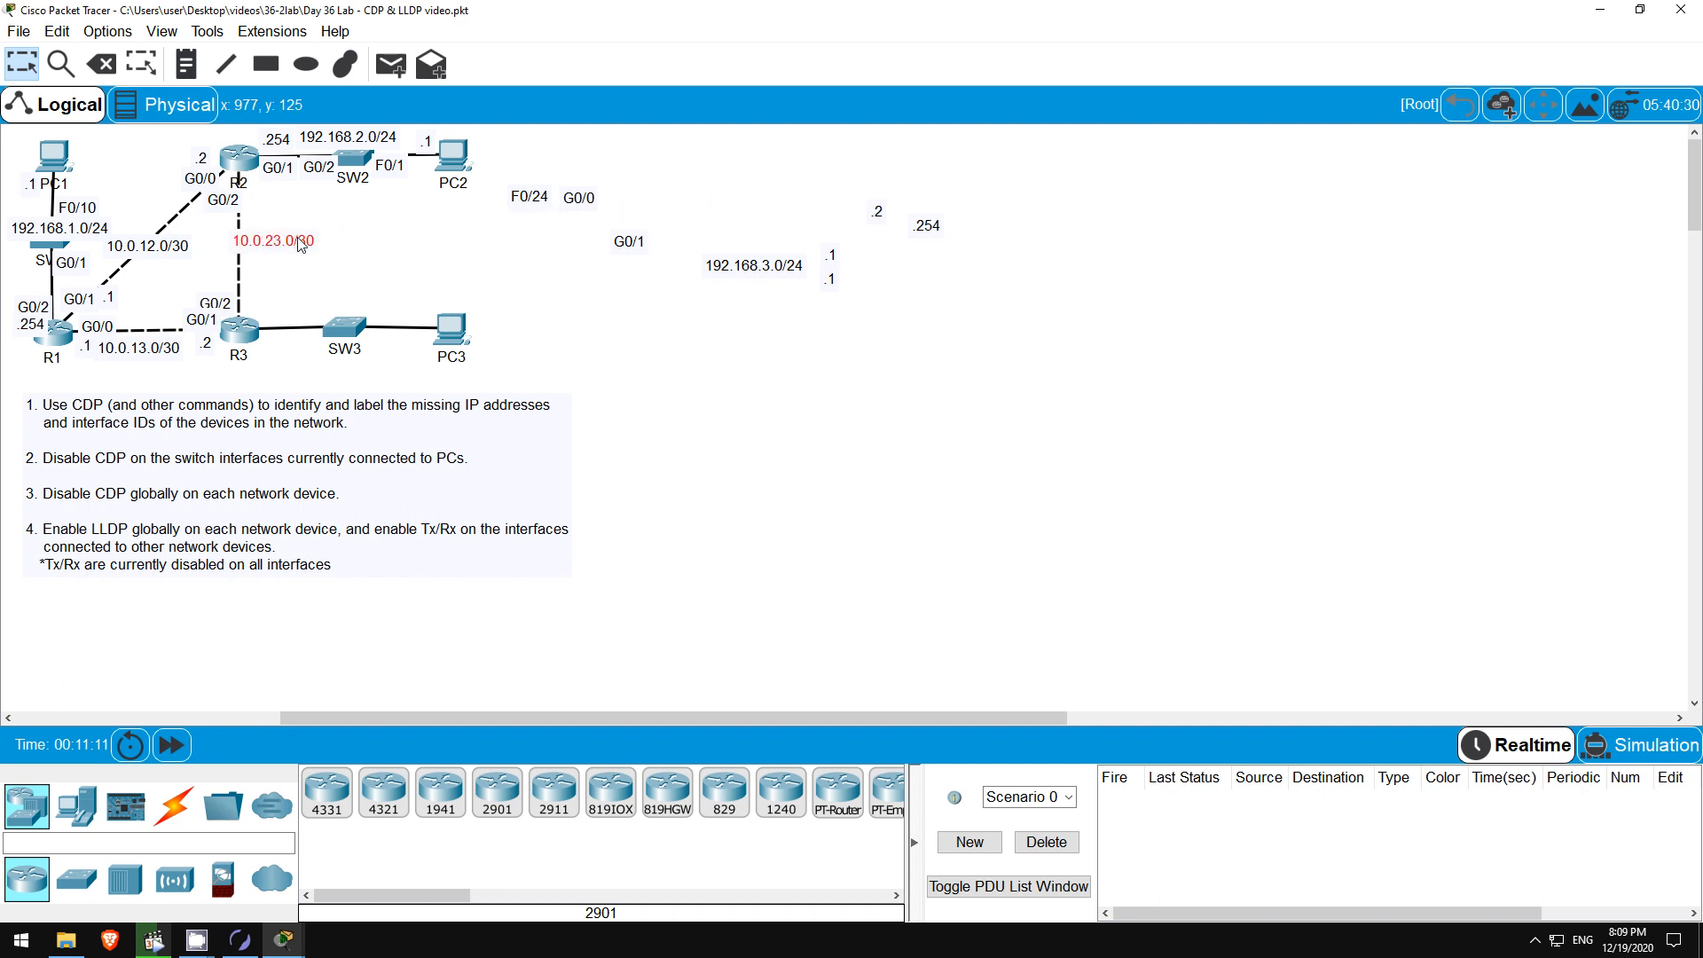
pyautogui.doubleClick(276, 252)
pyautogui.click(427, 257)
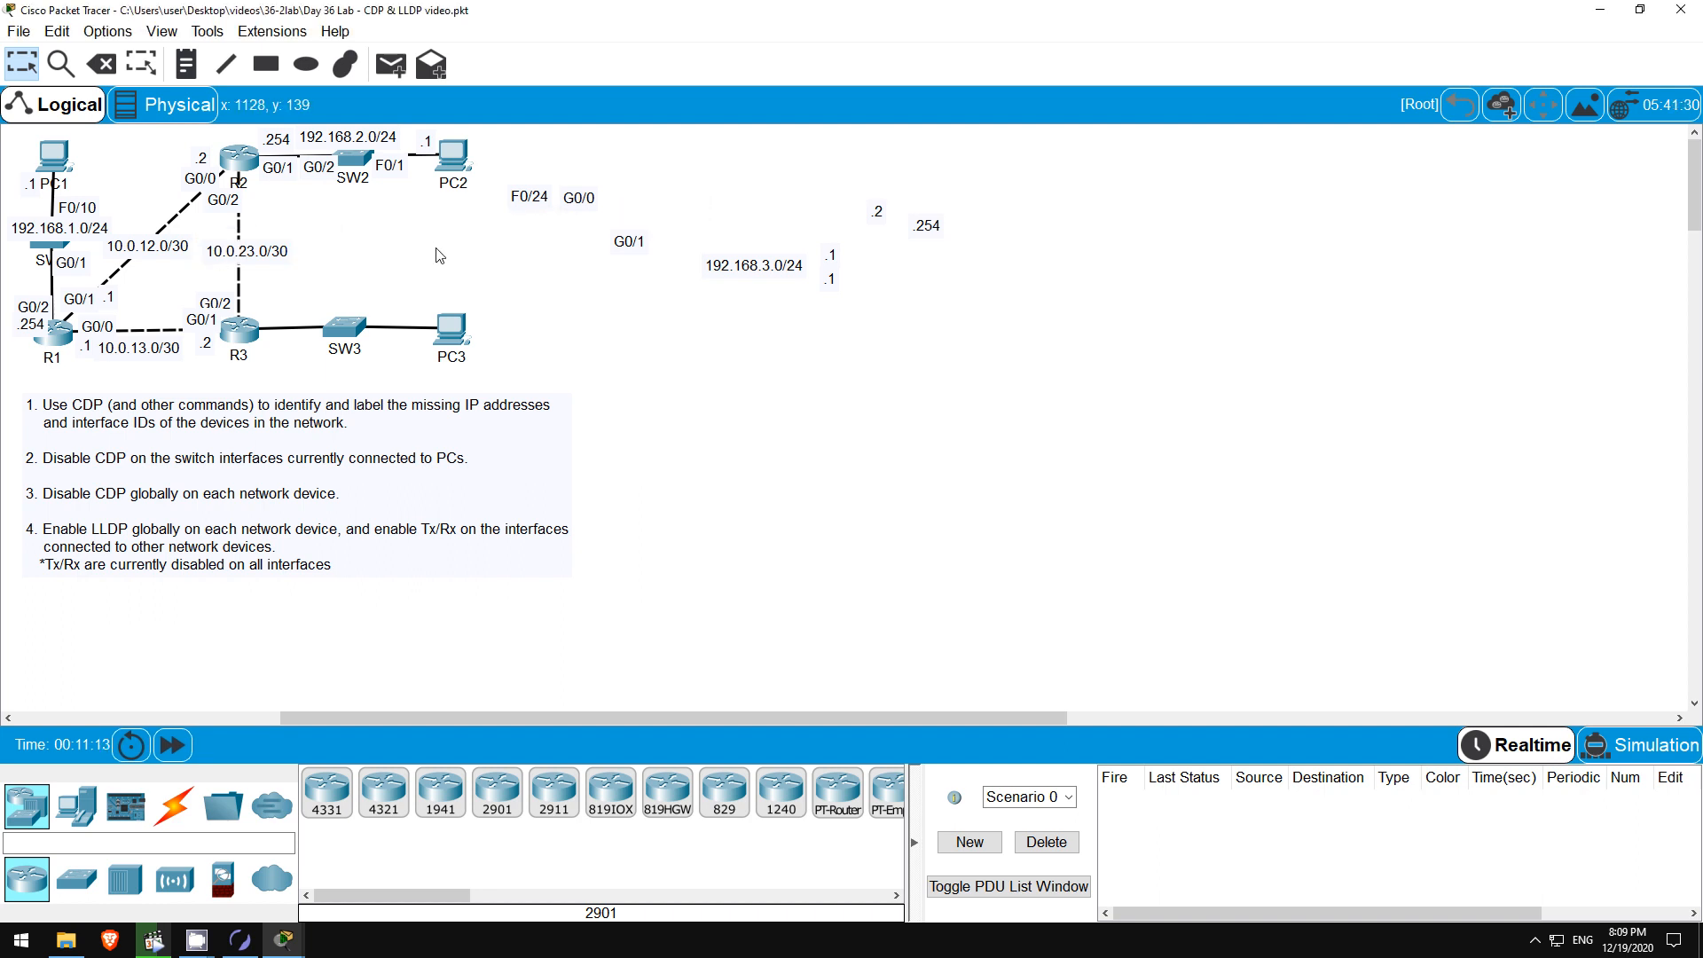
pyautogui.moveTo(825, 258); pyautogui.dragTo(257, 192)
pyautogui.click(877, 213)
pyautogui.moveTo(884, 220); pyautogui.dragTo(259, 308)
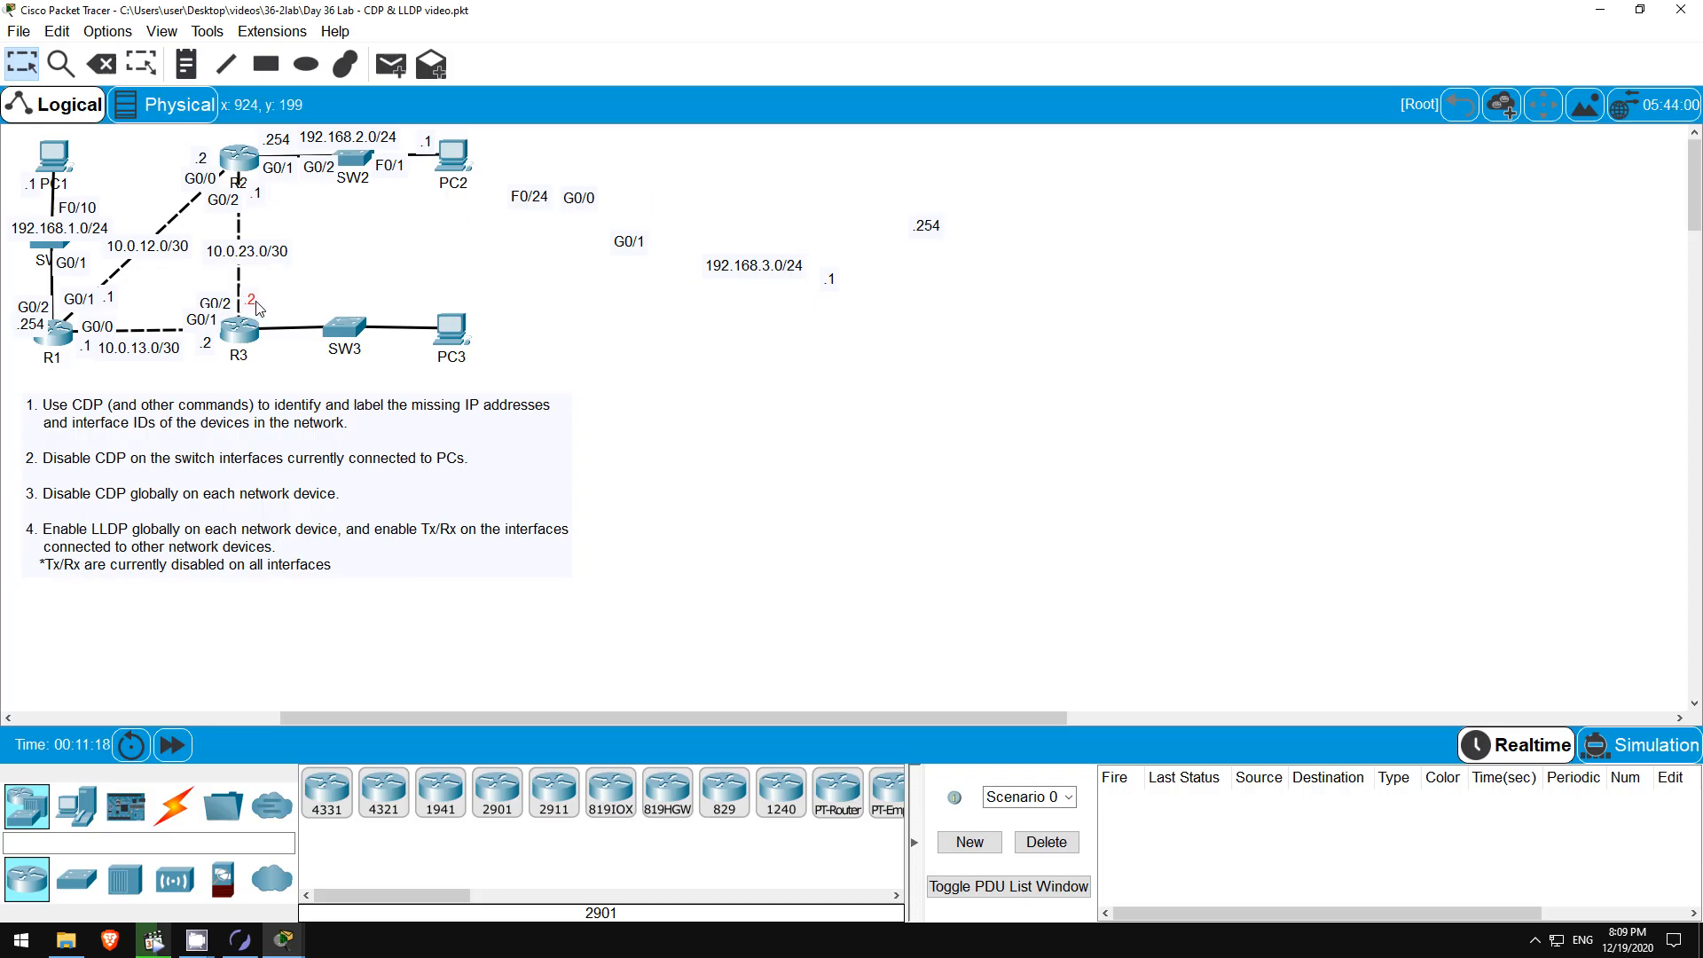
pyautogui.click(387, 260)
# Run ipconfig on PC3 and examine its IPv4 address, subnet mask and default gateway.
pyautogui.click(462, 333)
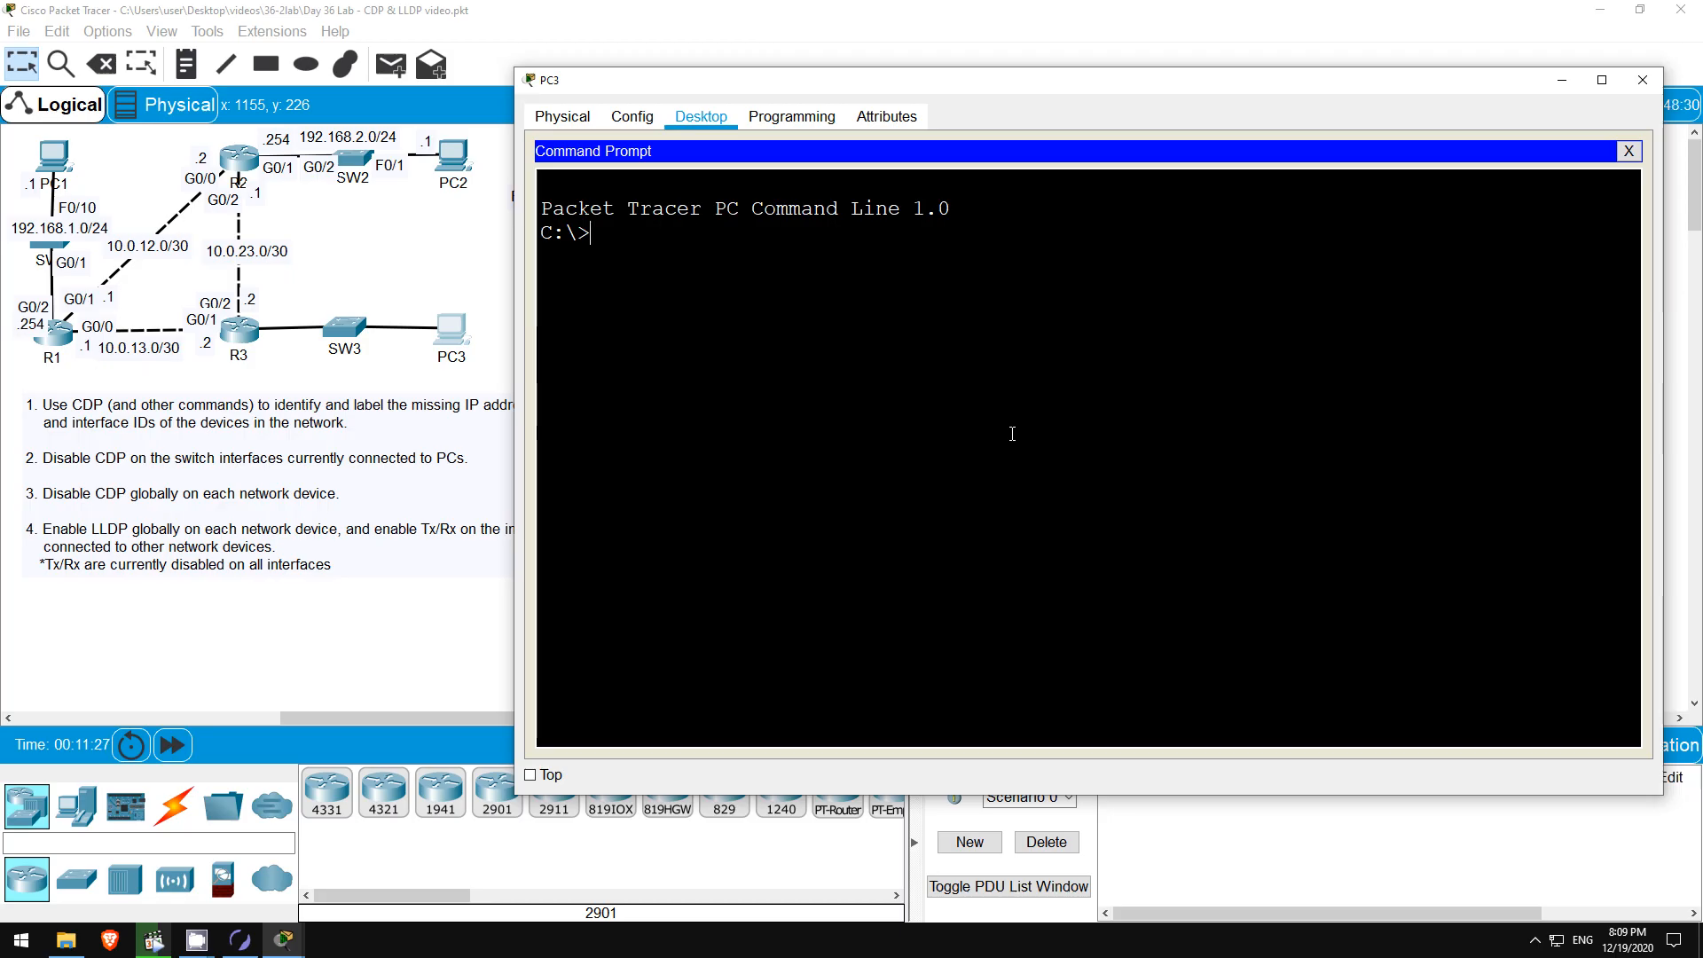
pyautogui.write('ipconfig')
pyautogui.press('Return')
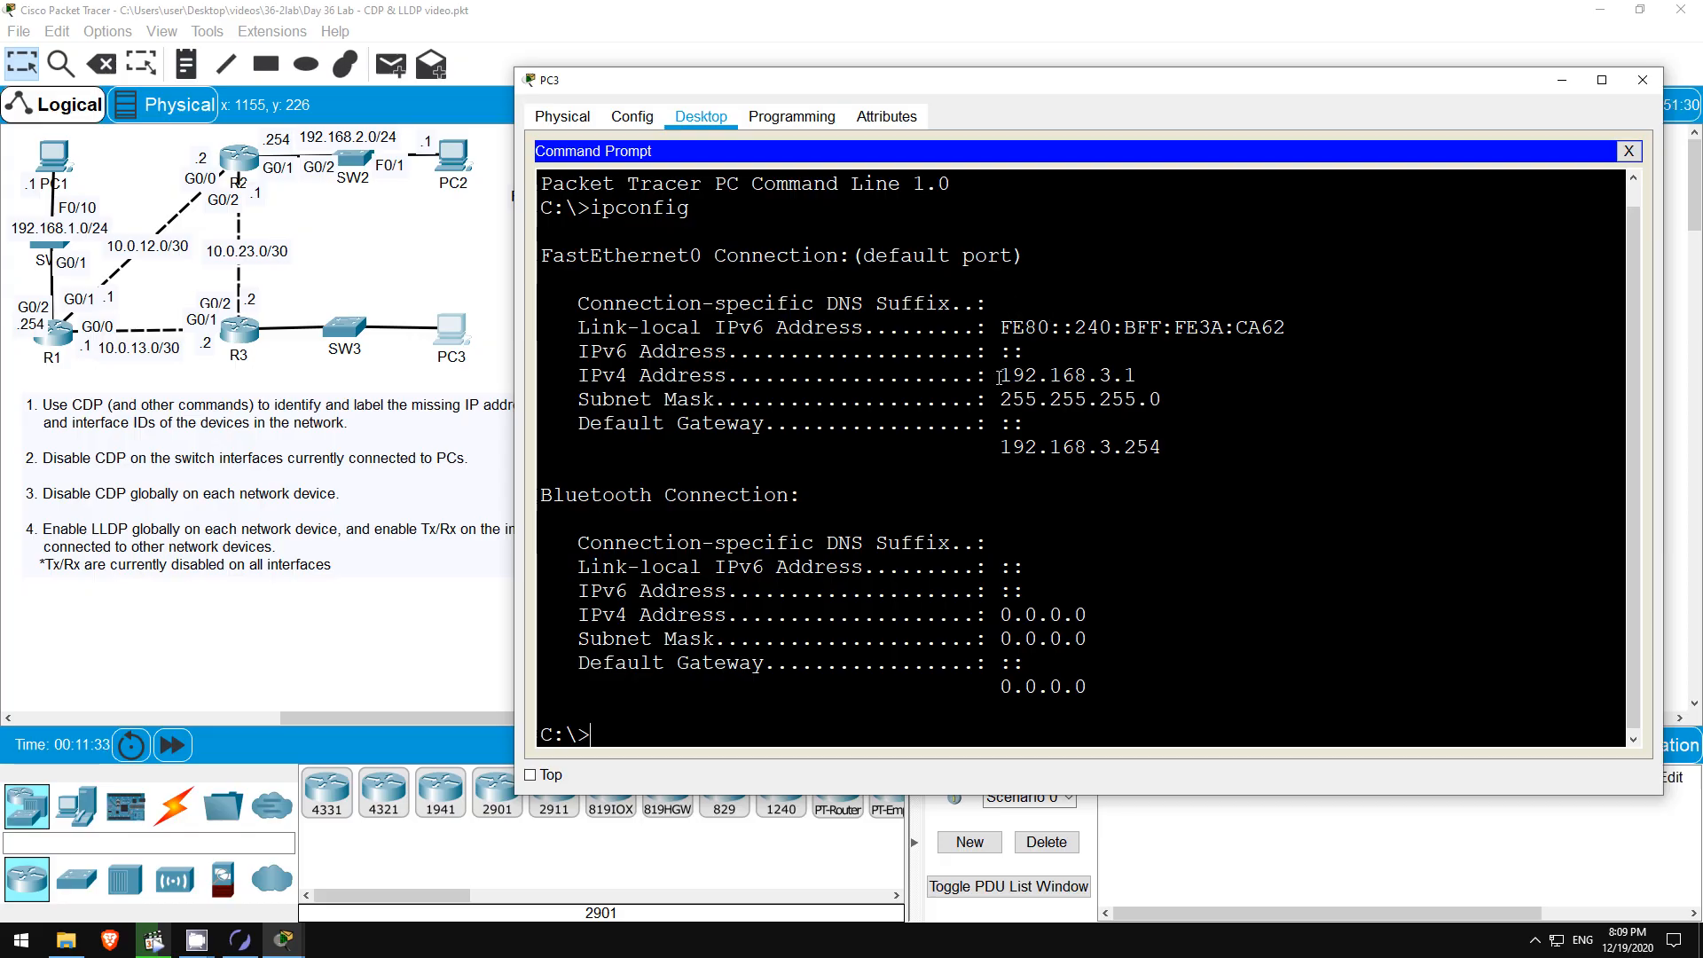
pyautogui.moveTo(1000, 377); pyautogui.dragTo(1130, 375)
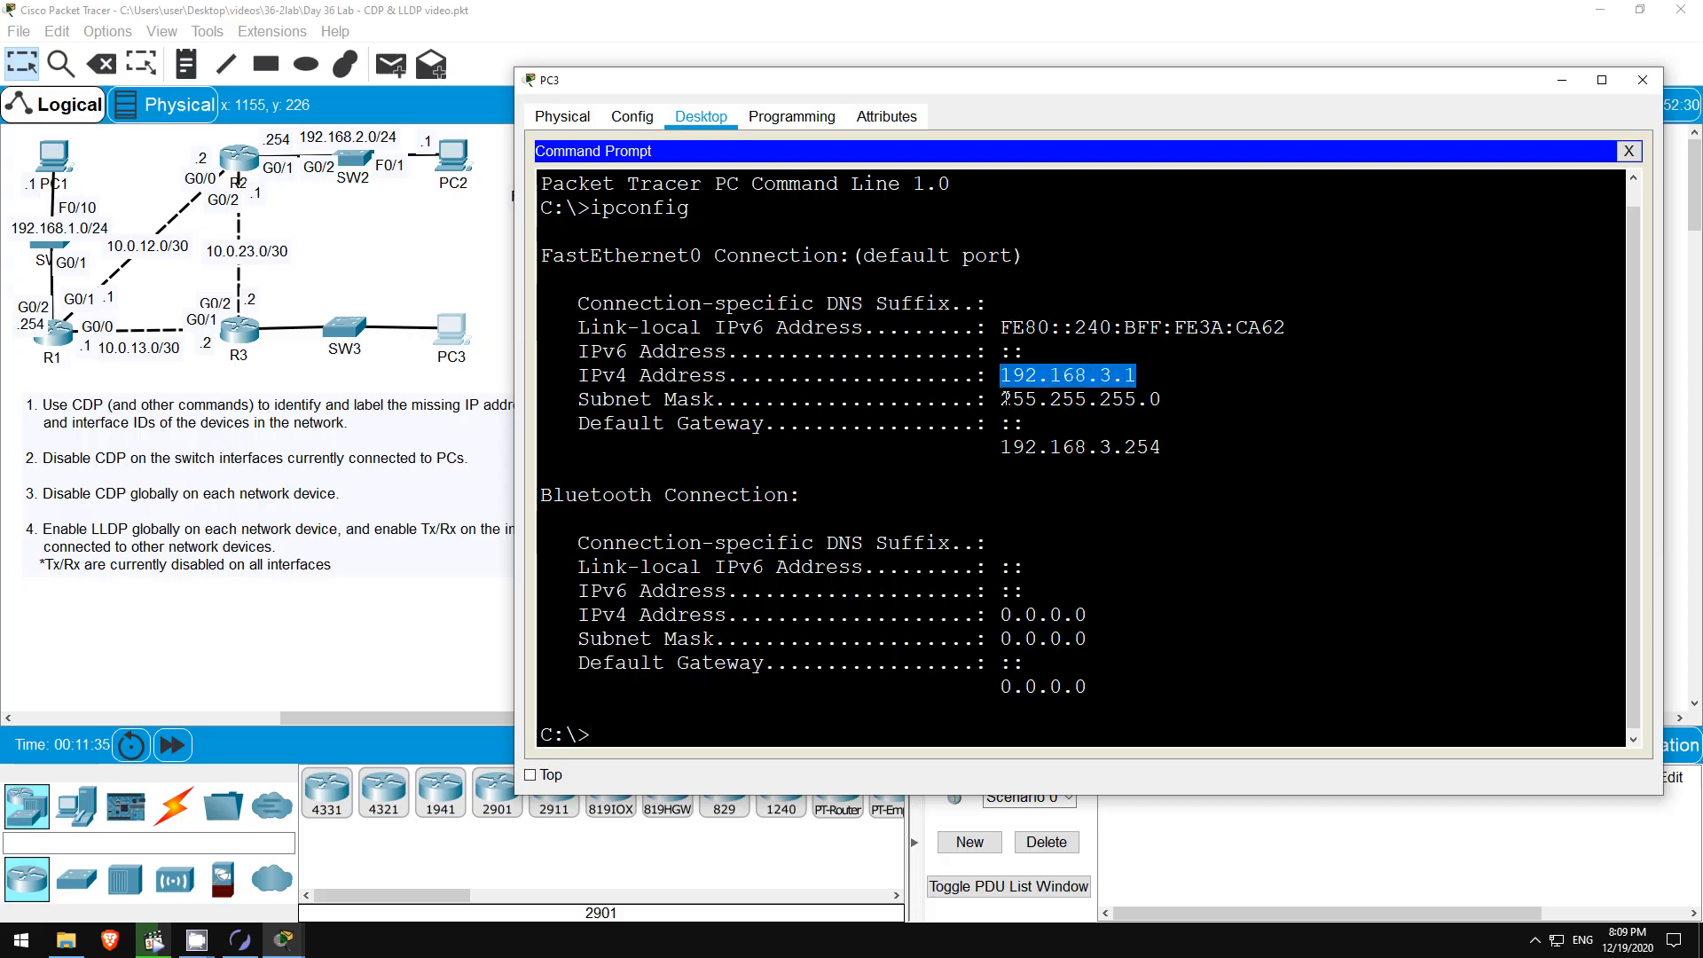
pyautogui.moveTo(1003, 400); pyautogui.dragTo(1164, 399)
pyautogui.moveTo(1001, 448); pyautogui.dragTo(1165, 449)
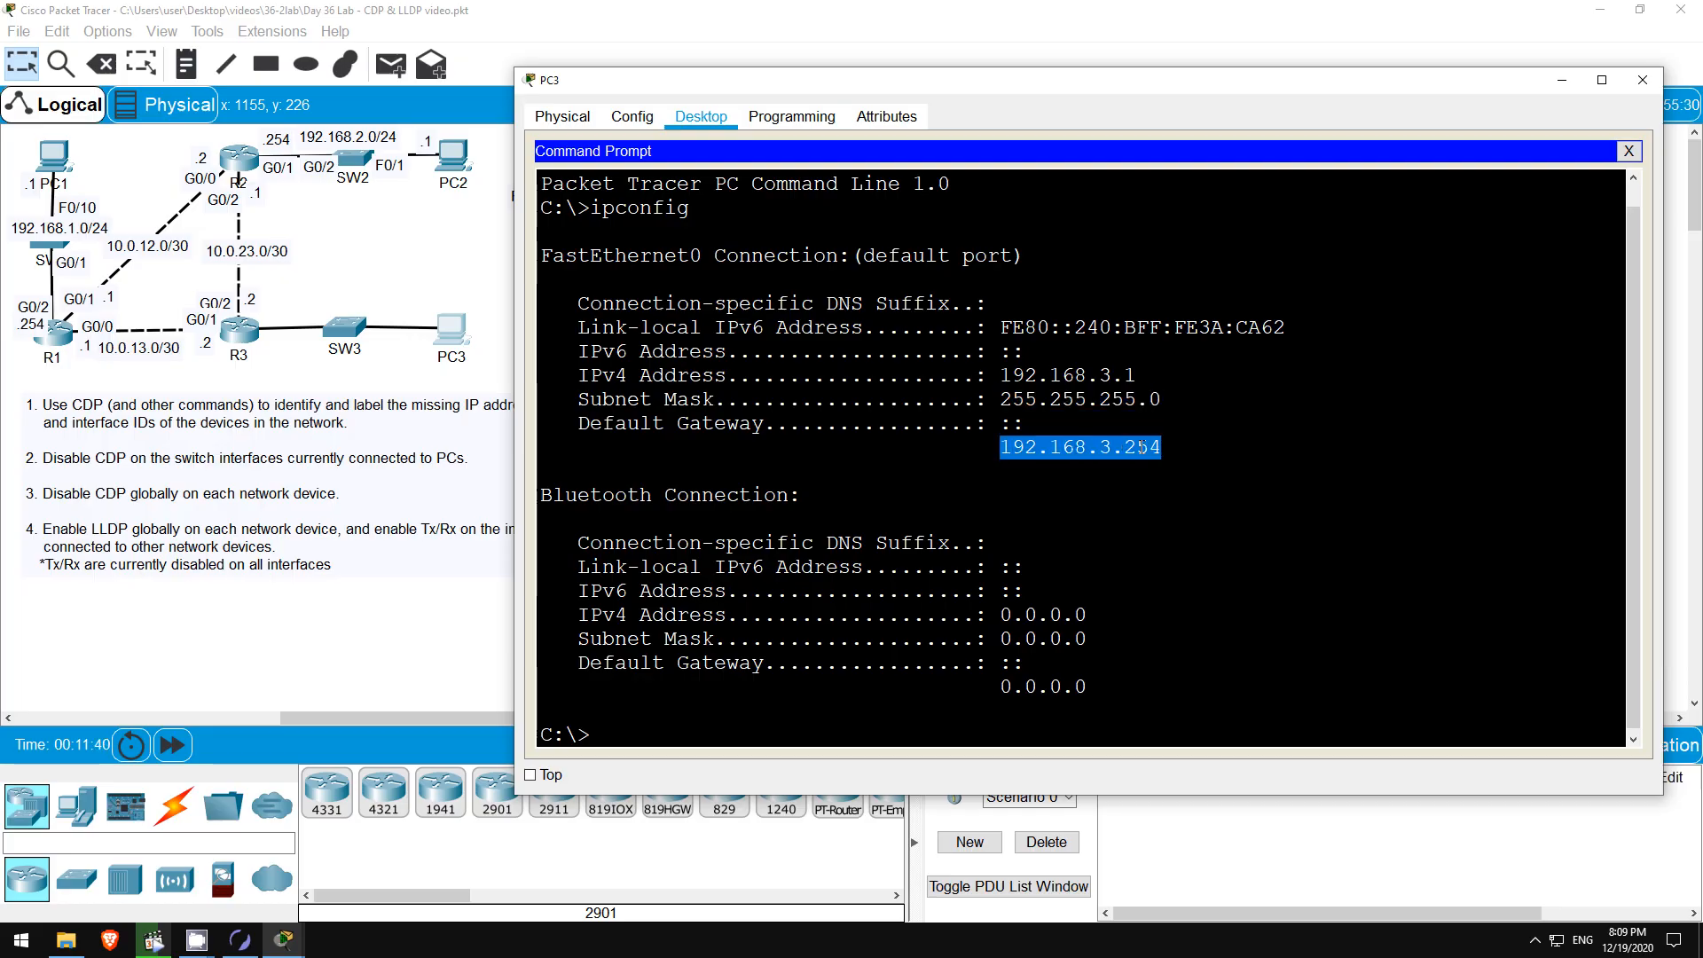
pyautogui.click(454, 238)
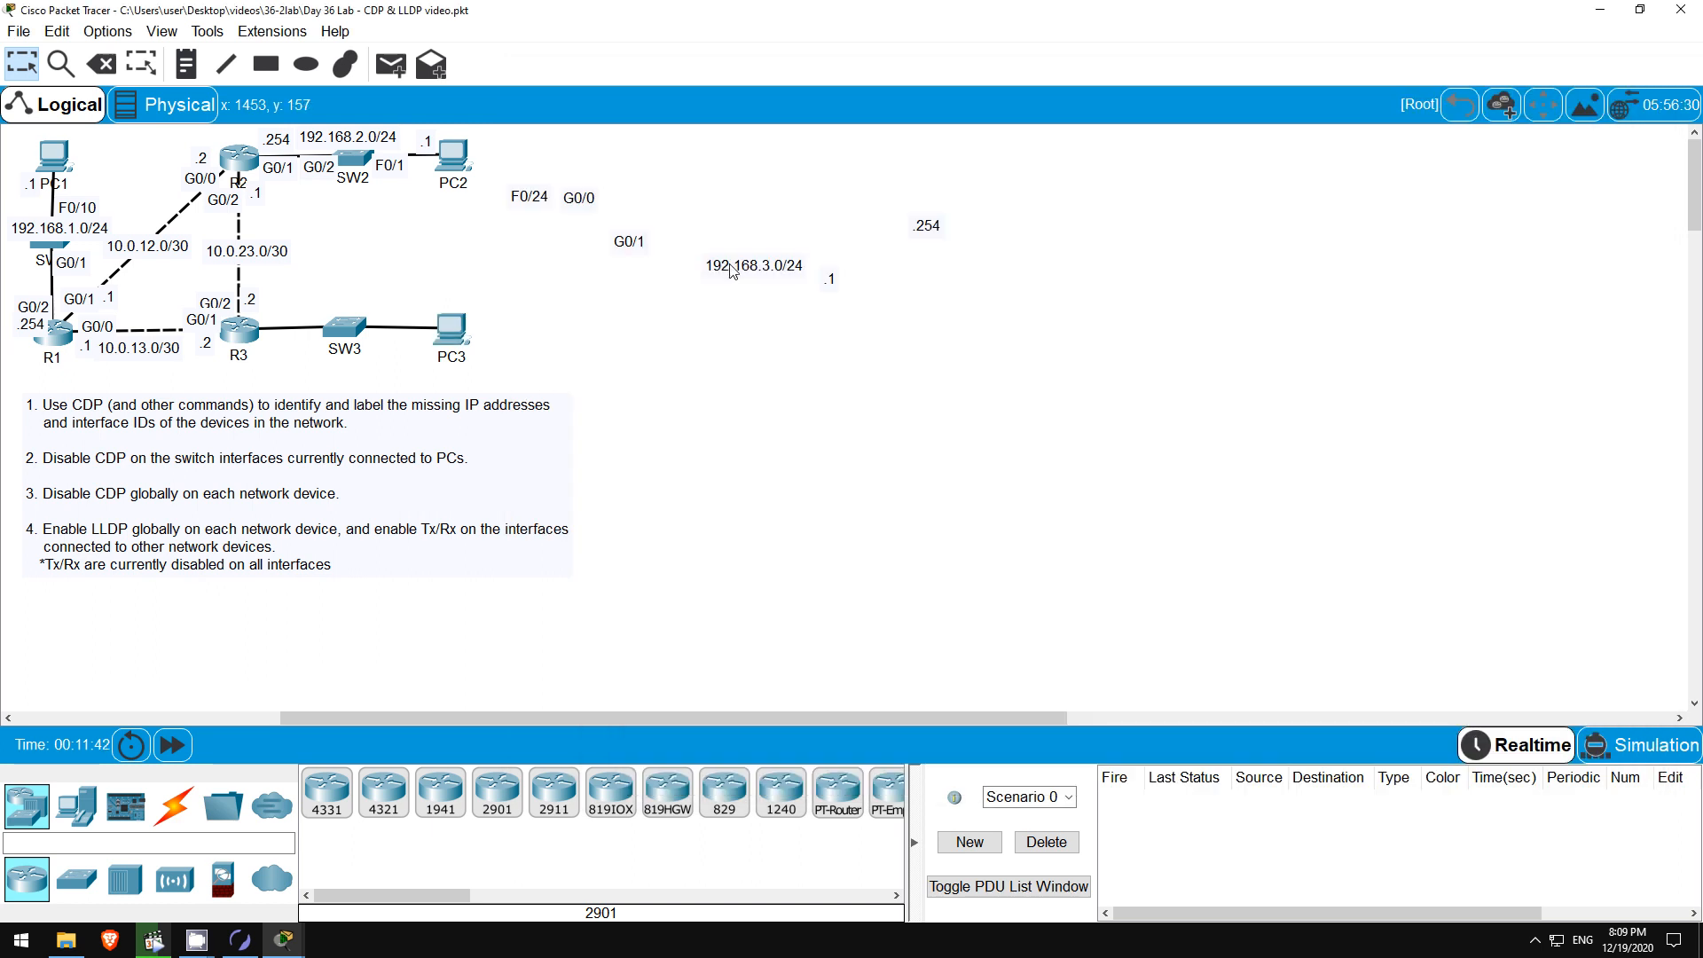
# Label the R3–PC3 network with 192.168.3.0/24, placing .1 beside PC3 and .254 beside R3.
pyautogui.moveTo(756, 272); pyautogui.dragTo(338, 307)
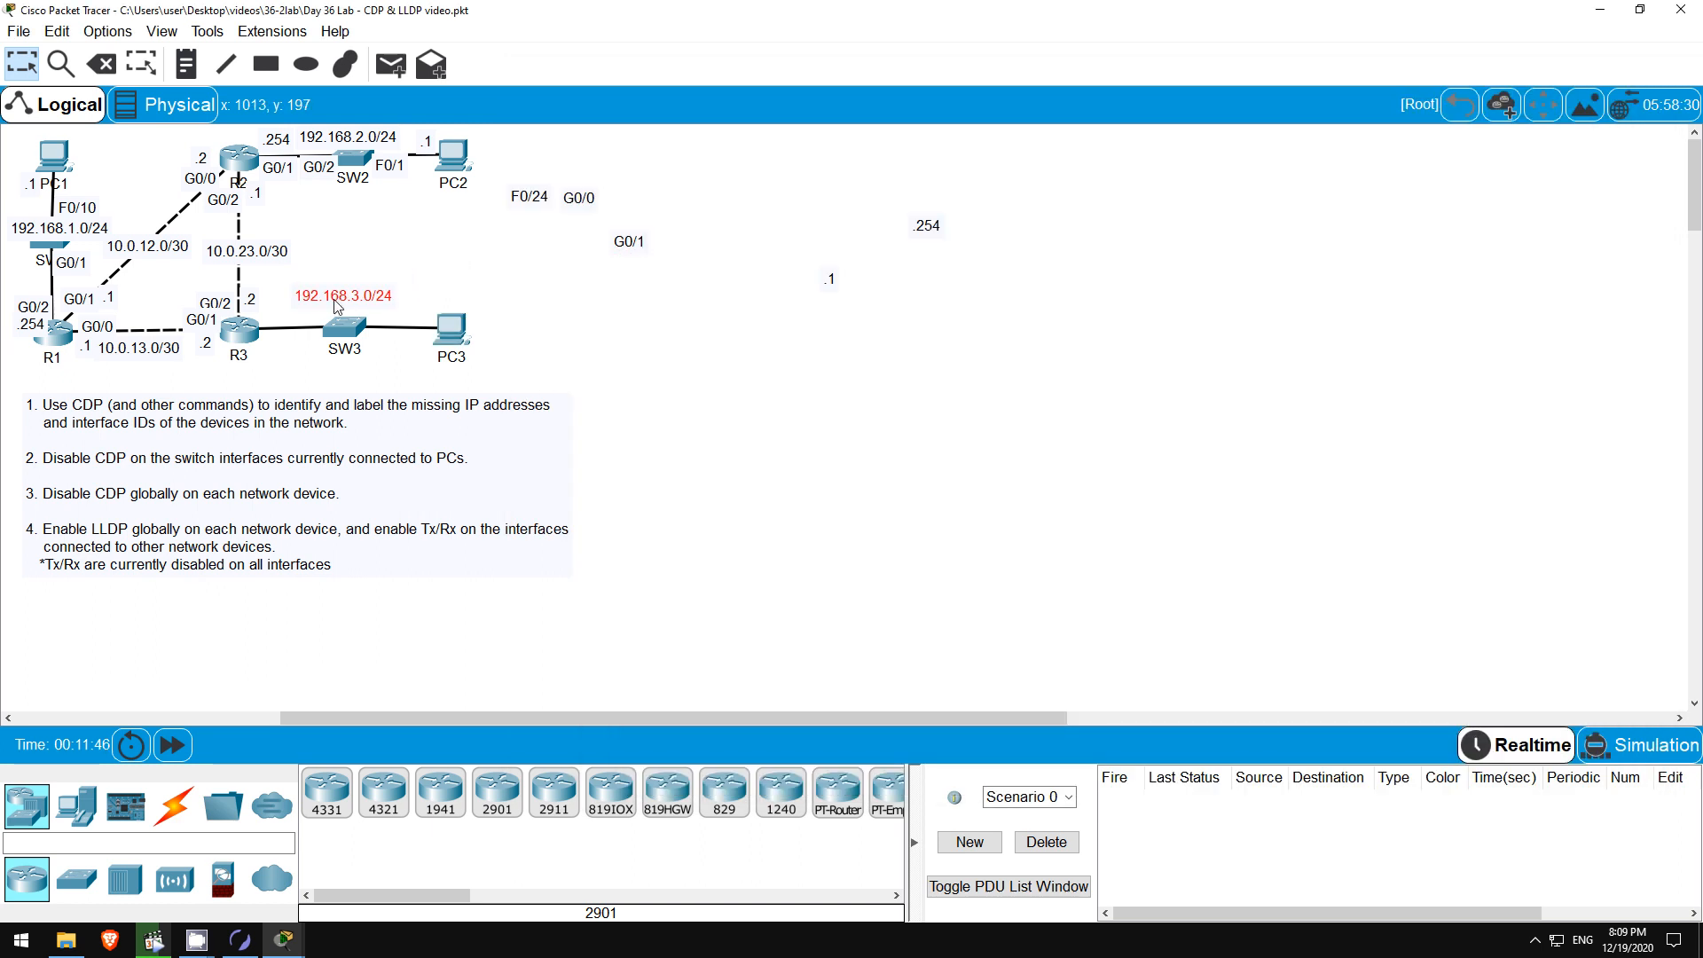
pyautogui.moveTo(831, 280); pyautogui.dragTo(432, 321)
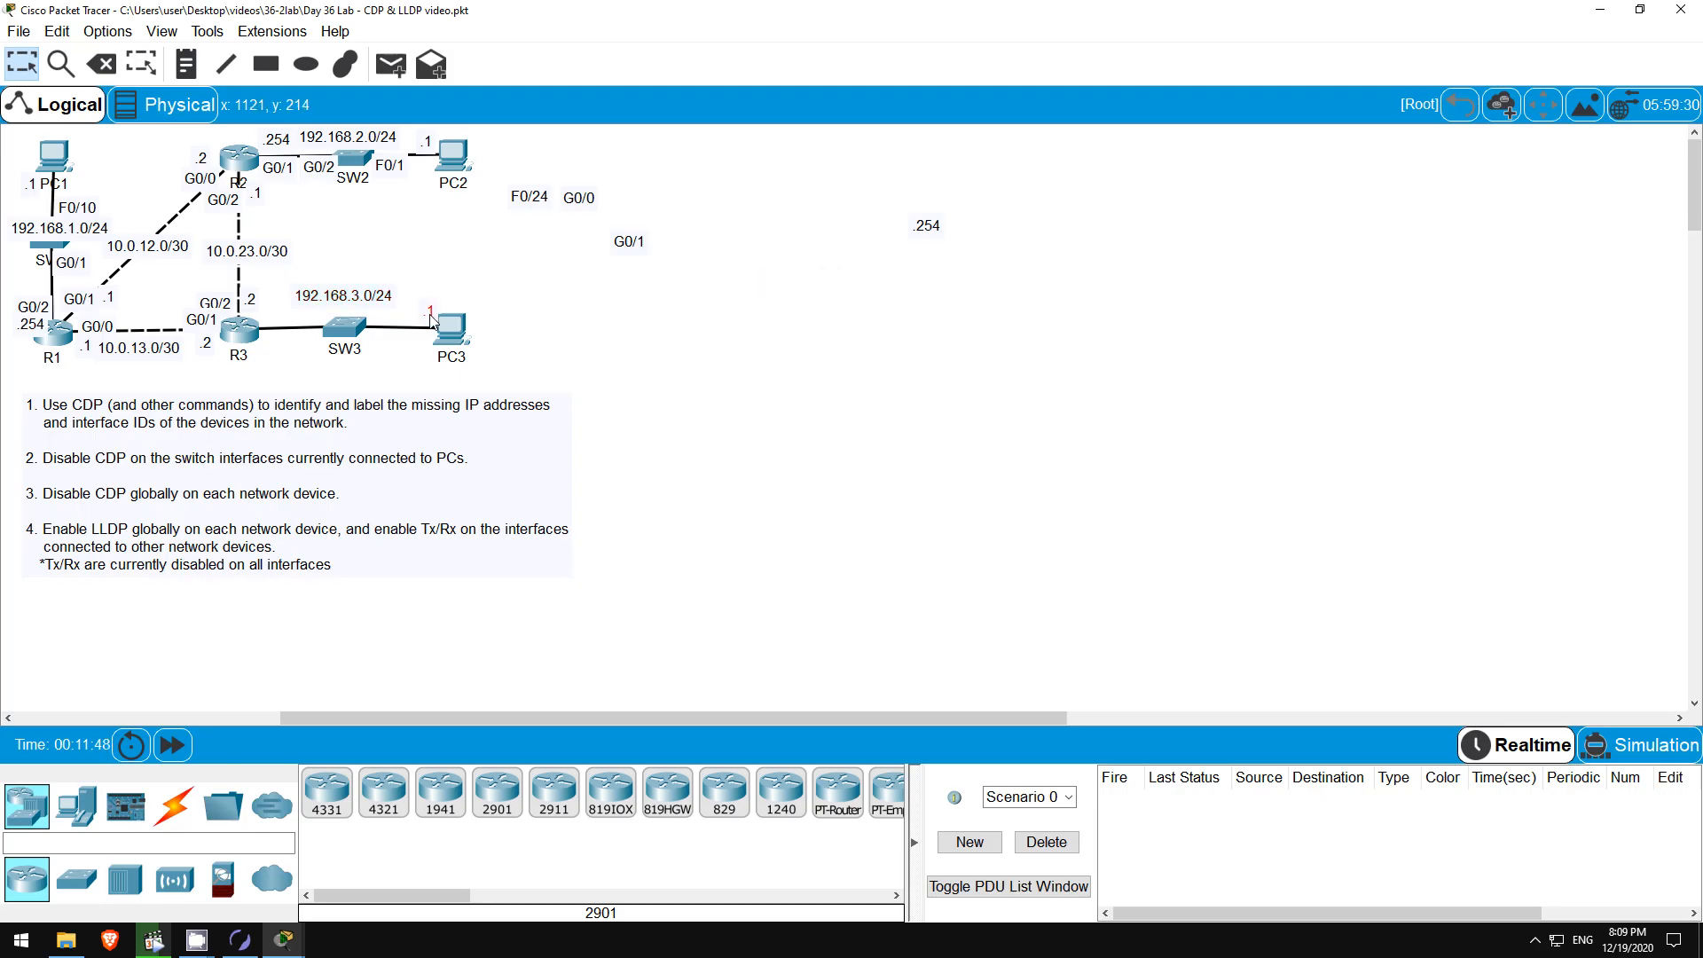
pyautogui.moveTo(929, 230); pyautogui.dragTo(290, 322)
# Enter privileged mode on SW3, run sh cdp neighbors, and examine the local interface and port ID for R3.
pyautogui.click(342, 328)
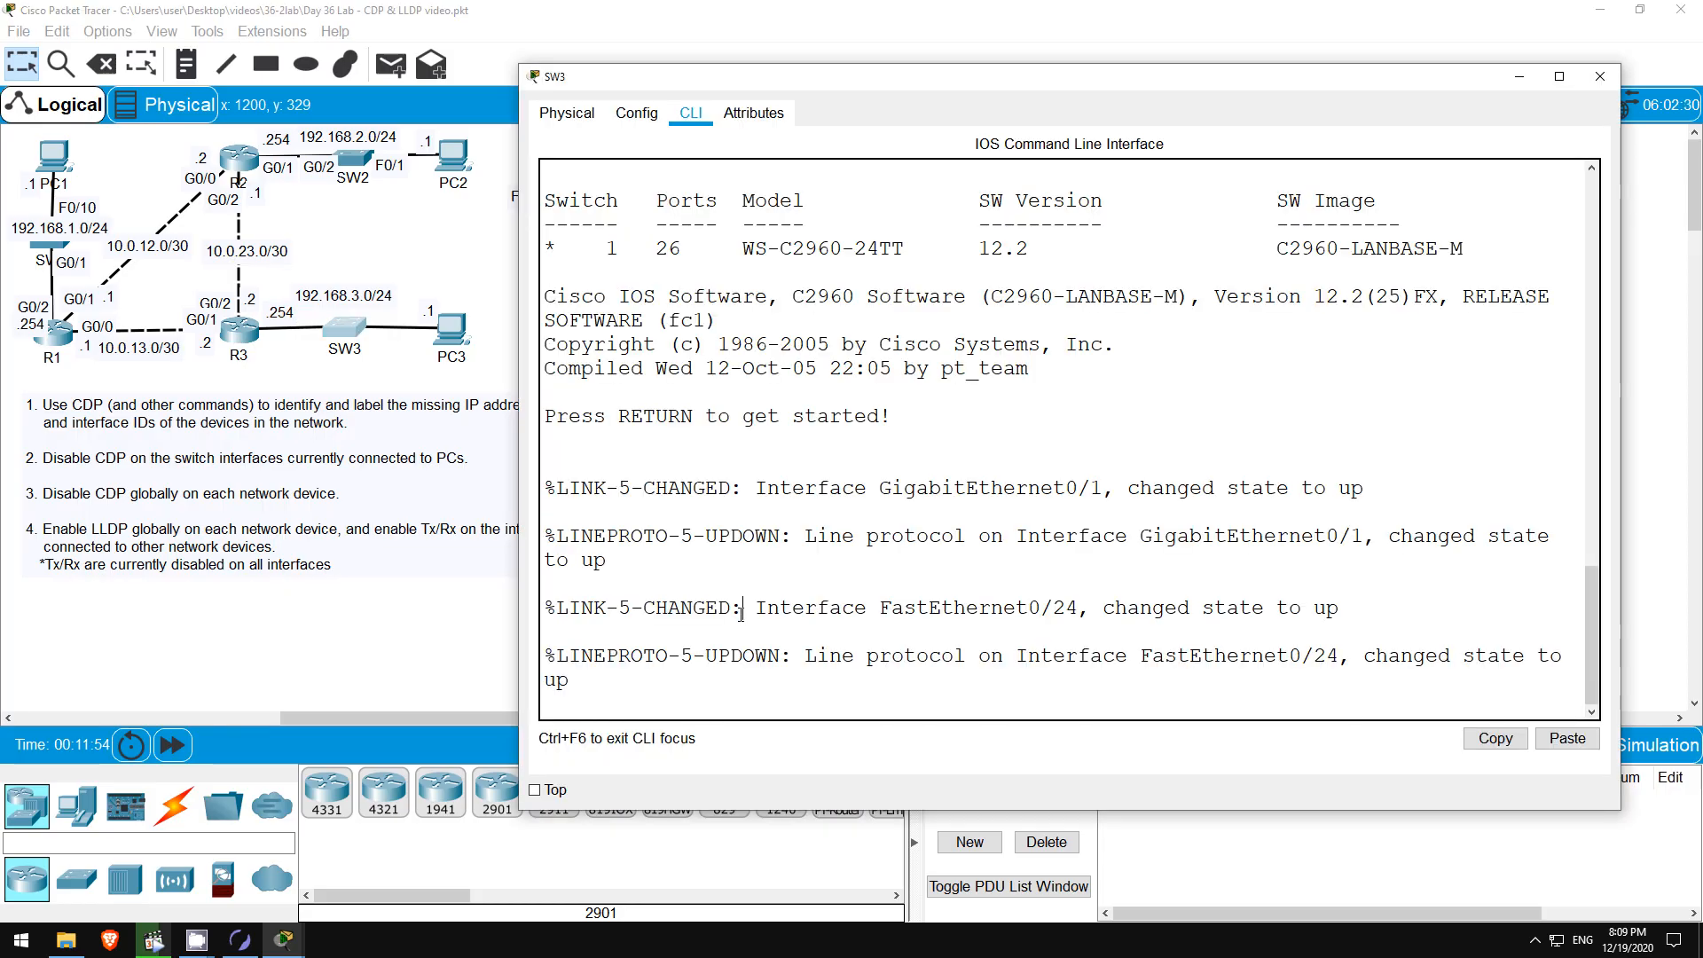
pyautogui.press('Return')
pyautogui.press('Return')
pyautogui.write('en')
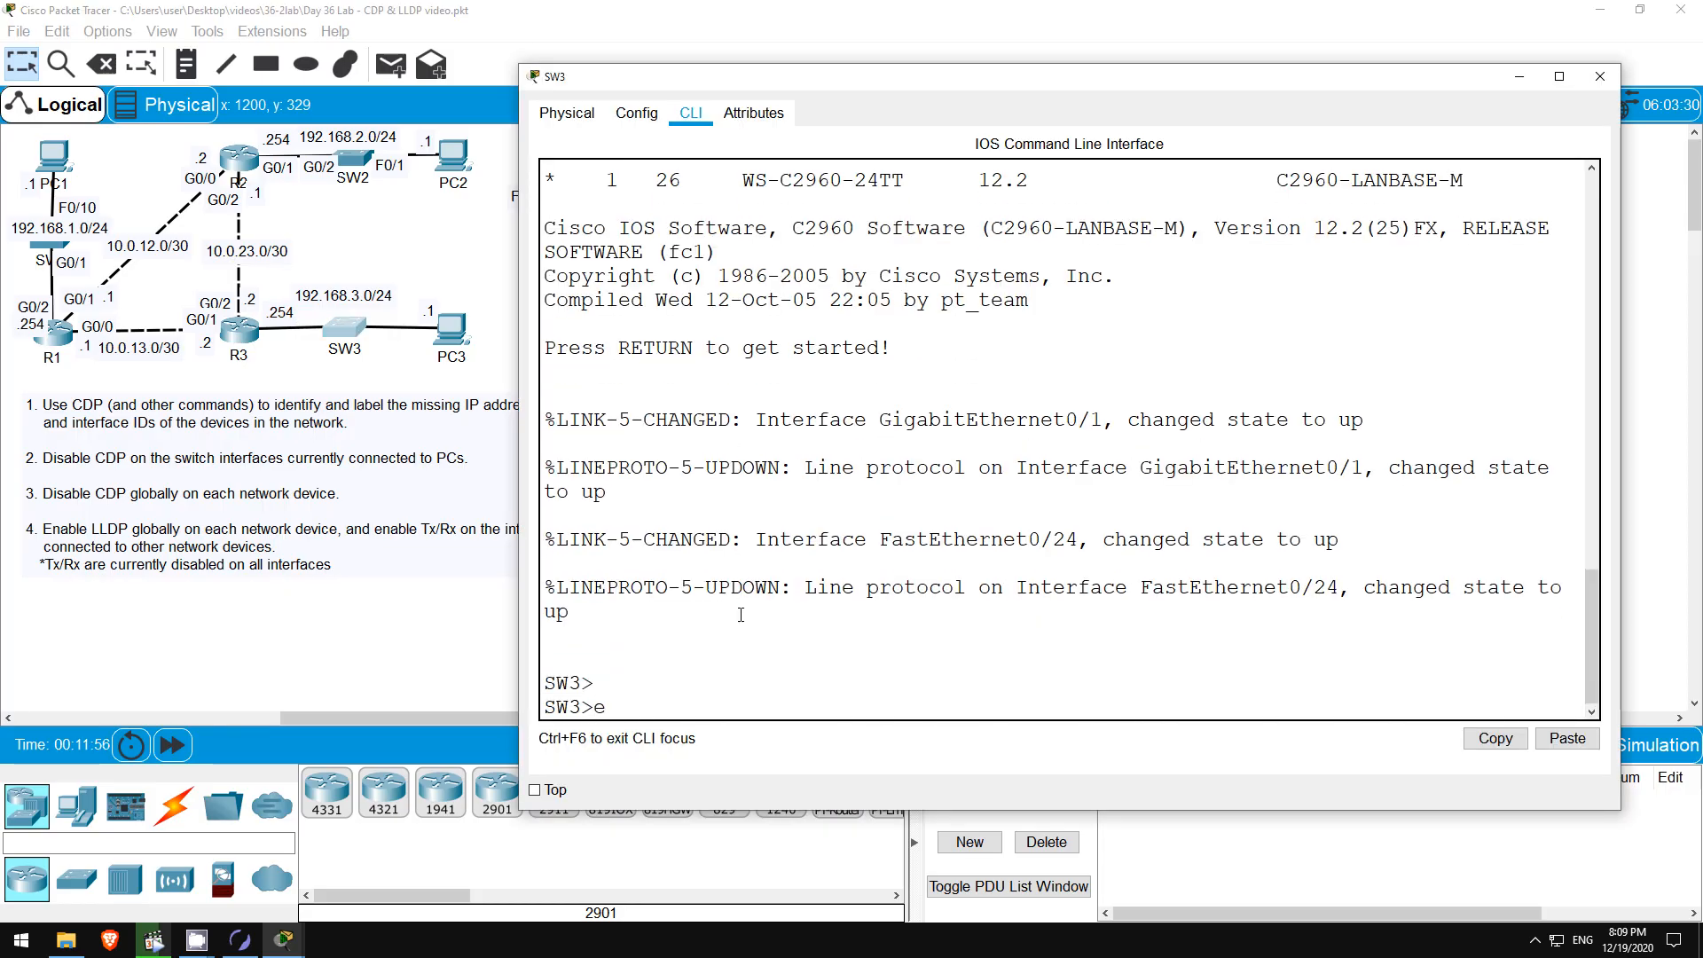
pyautogui.press('Return')
pyautogui.press('Return')
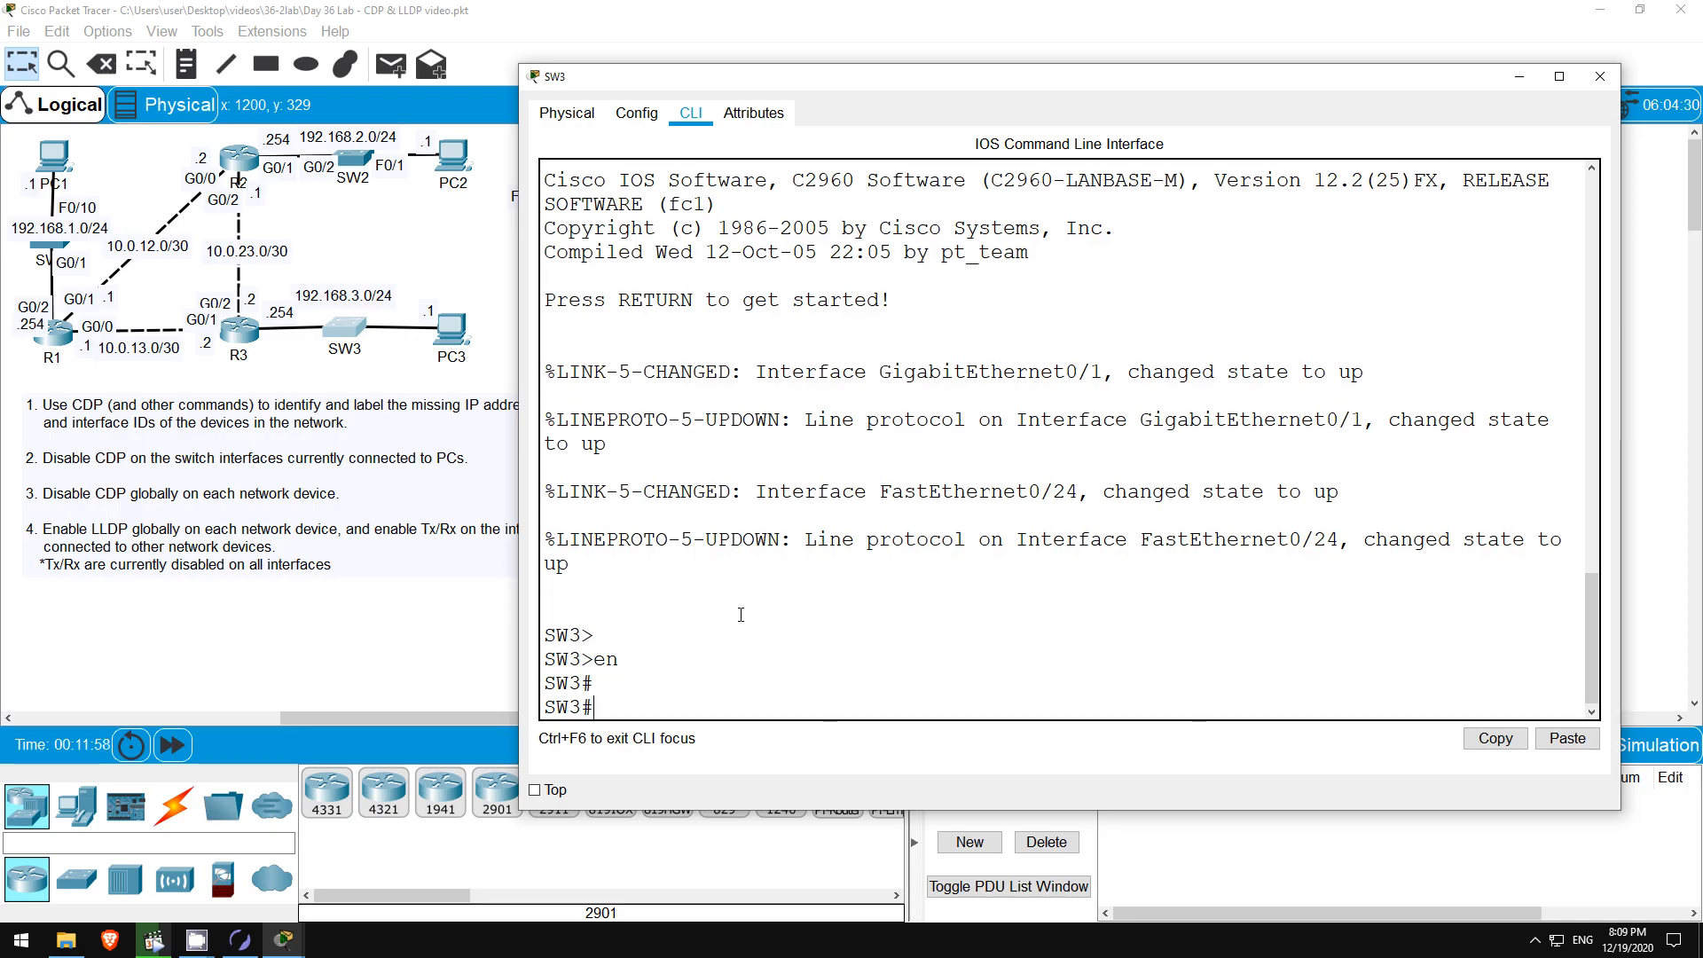
pyautogui.write('sh cdp nei')
pyautogui.press('Tab')
pyautogui.press('Return')
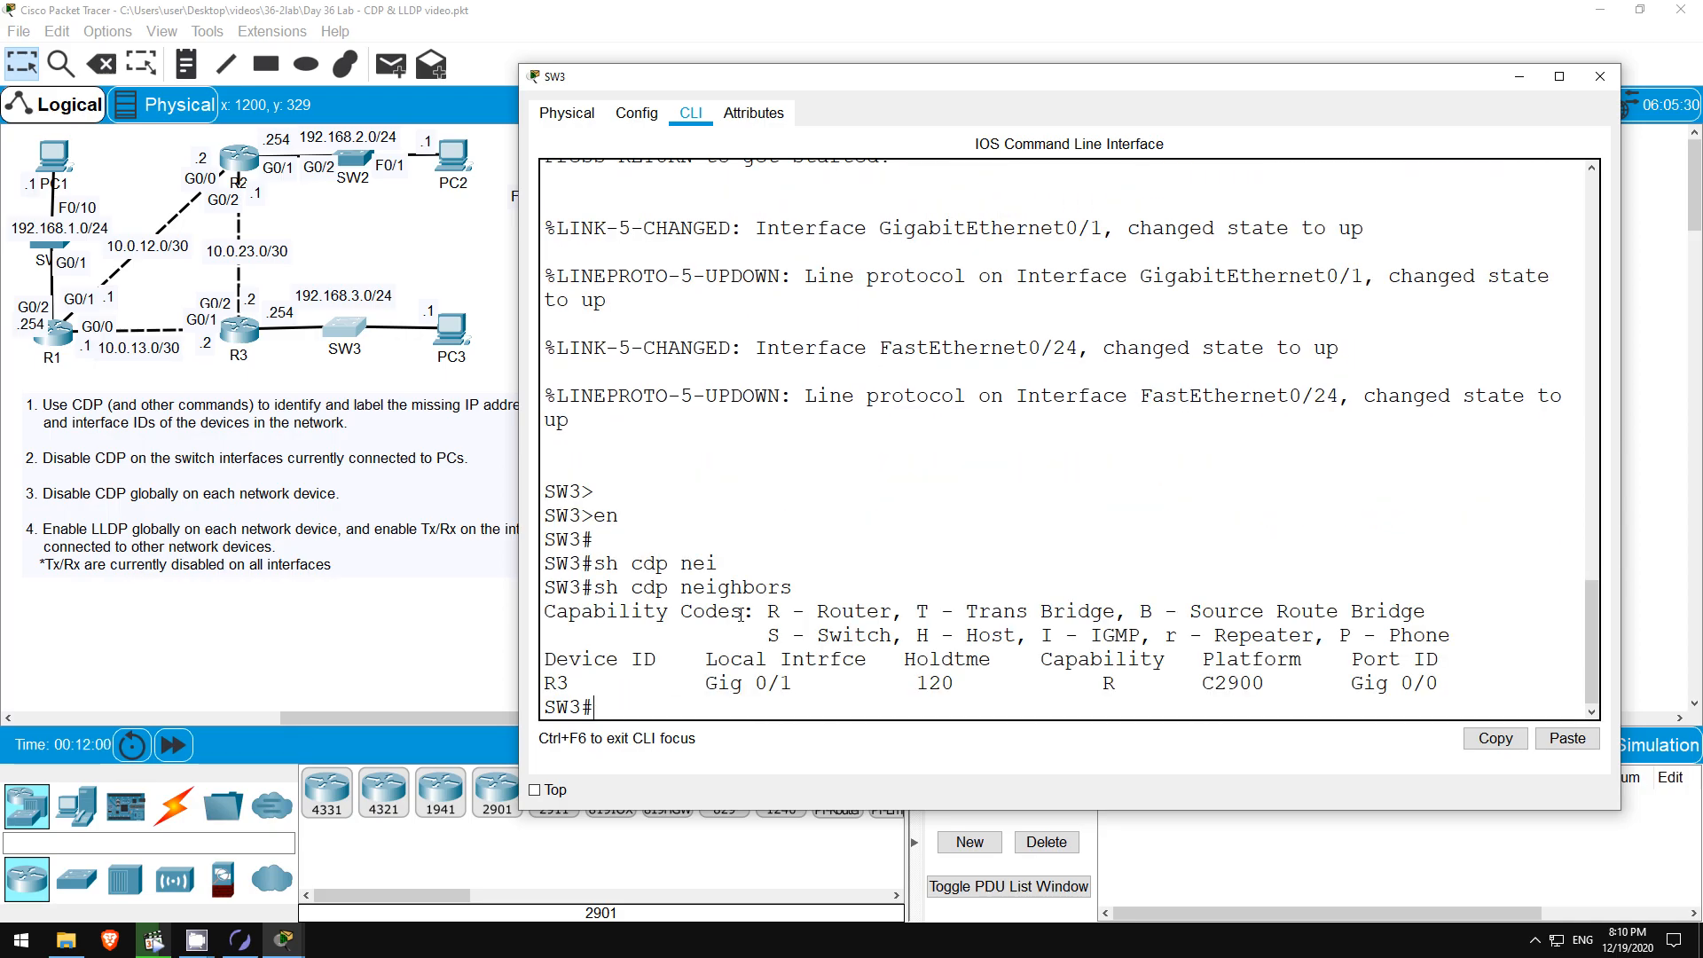
pyautogui.moveTo(707, 683); pyautogui.dragTo(793, 683)
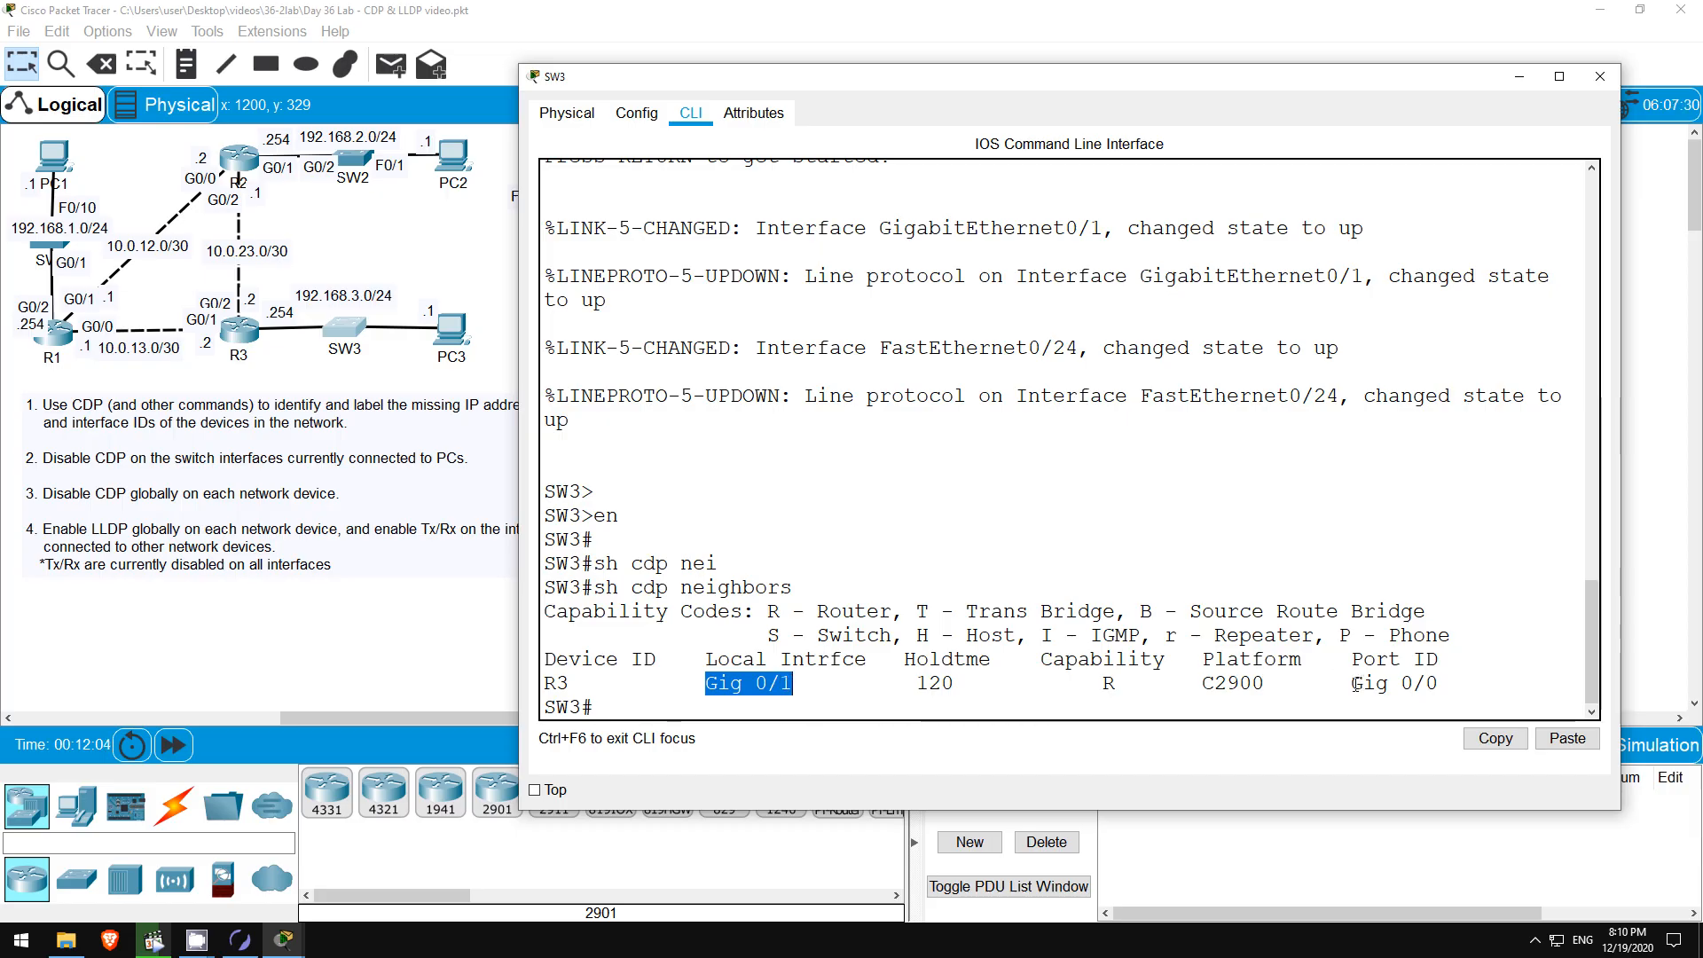
pyautogui.moveTo(1351, 683); pyautogui.dragTo(1438, 683)
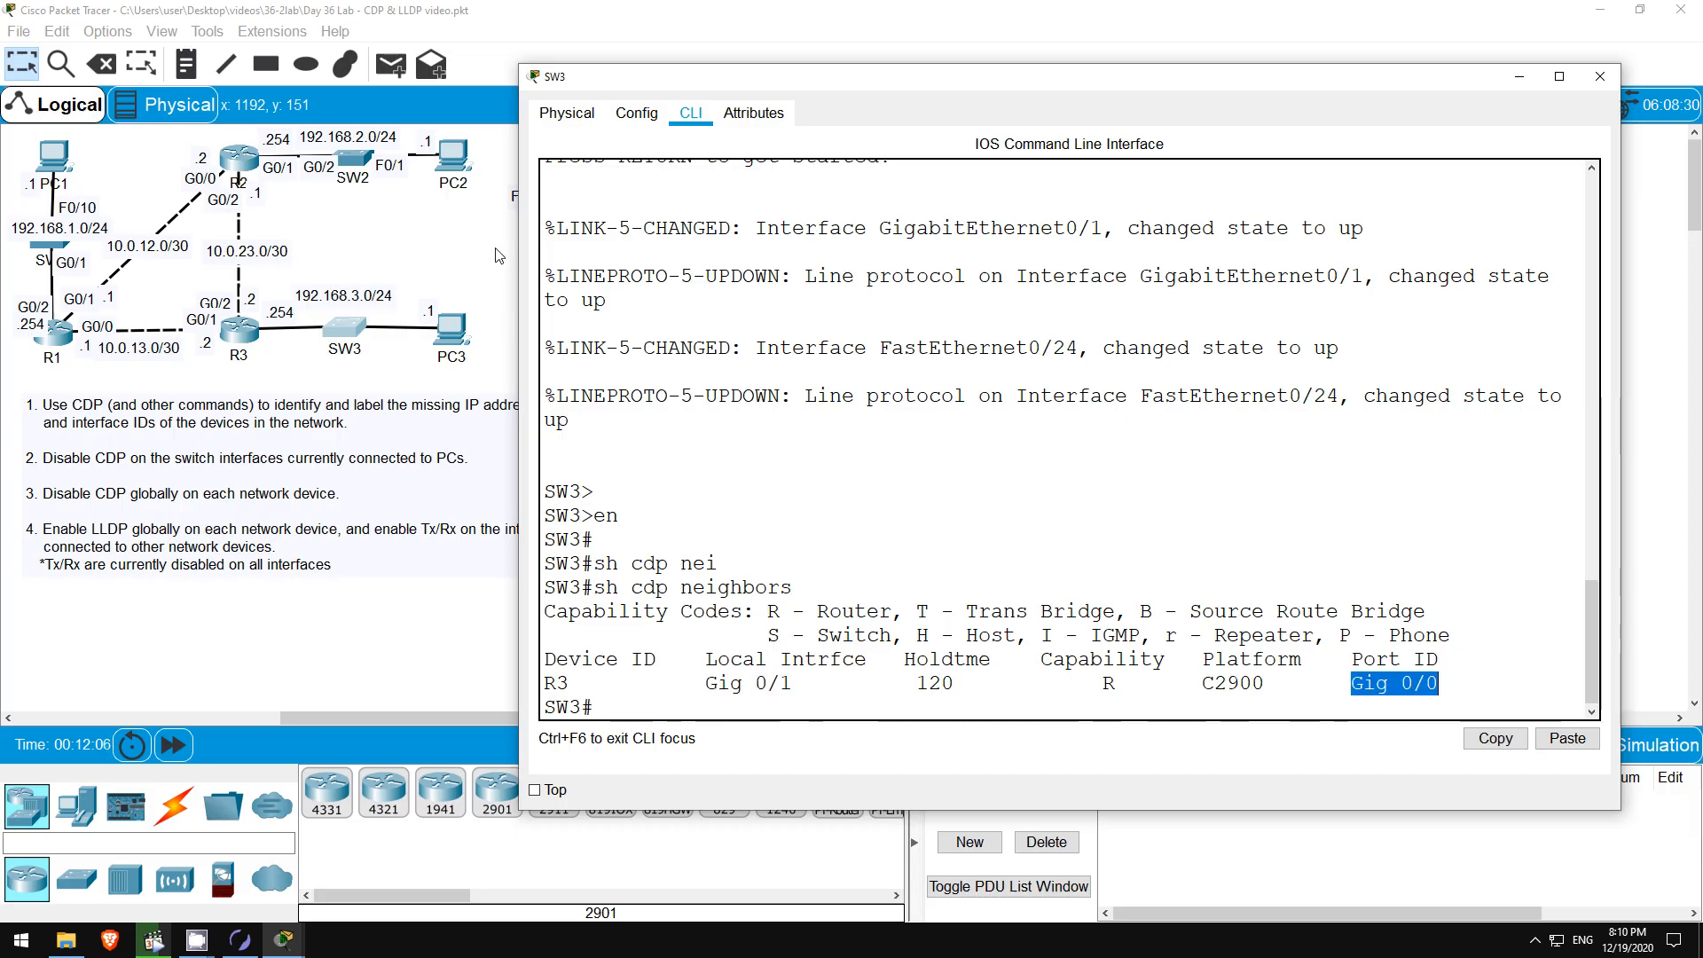
pyautogui.click(612, 253)
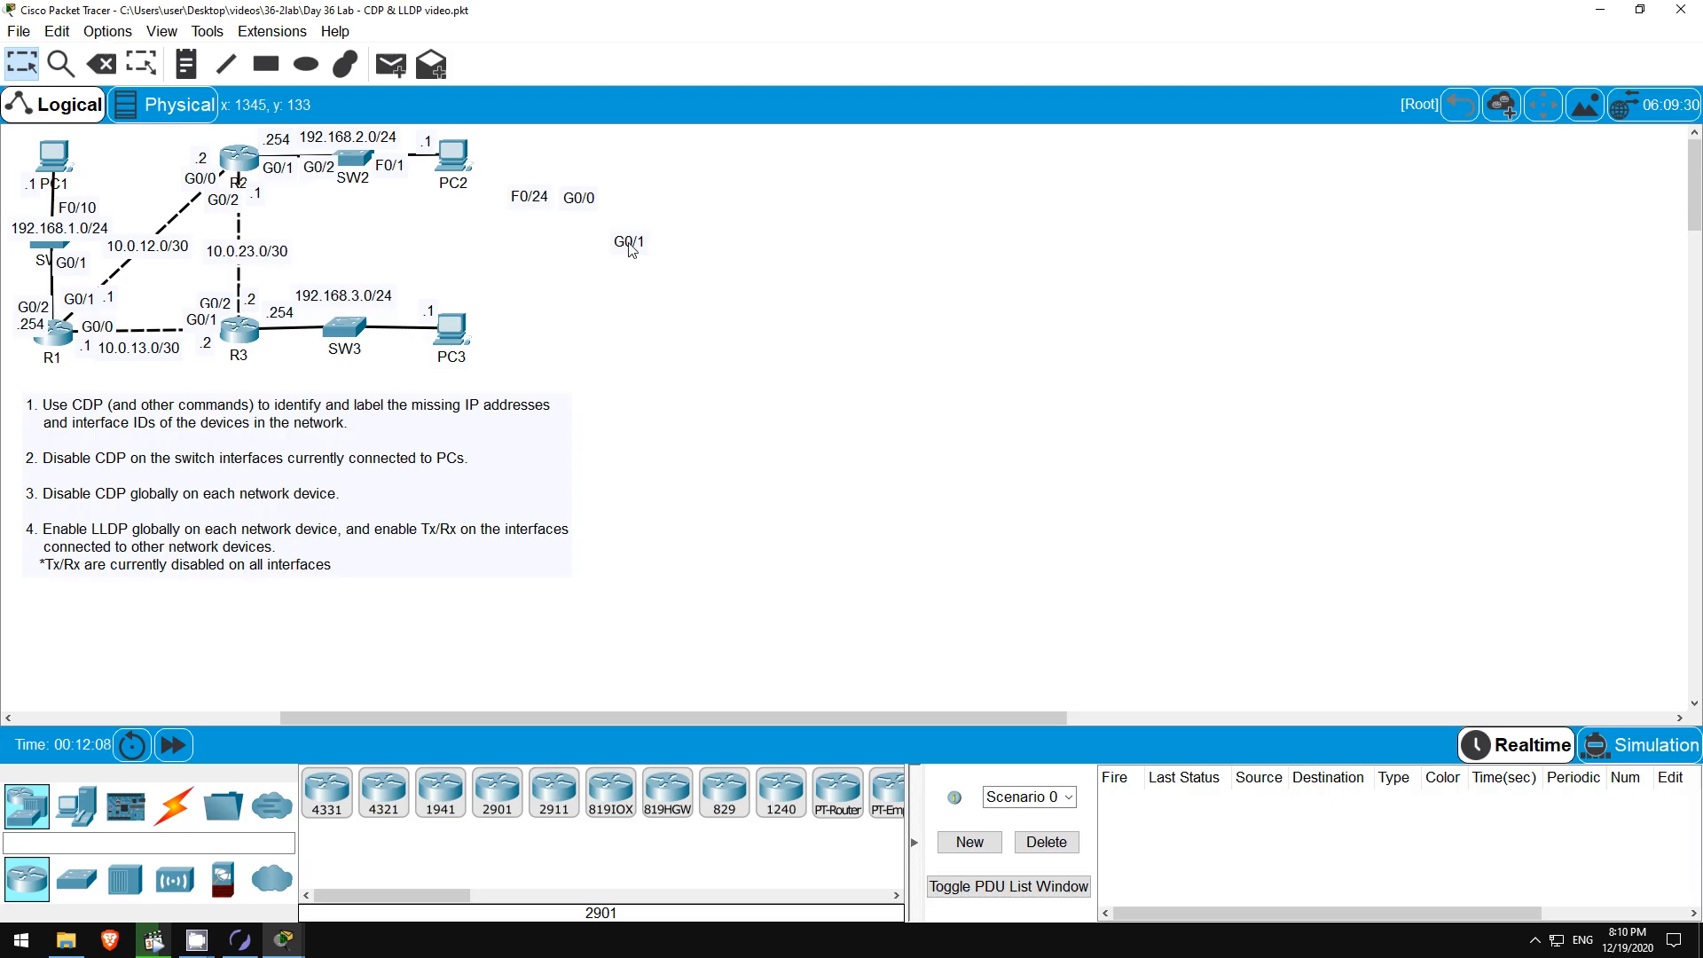
# Place the G0/1 label beside SW3 and the G0/0 label beside R3 on the R3–SW3 link.
pyautogui.moveTo(616, 253); pyautogui.dragTo(317, 348)
pyautogui.moveTo(580, 197); pyautogui.dragTo(272, 353)
# Run sh interfaces status on SW3 and examine which FastEthernet port is connected to PC3.
pyautogui.click(359, 336)
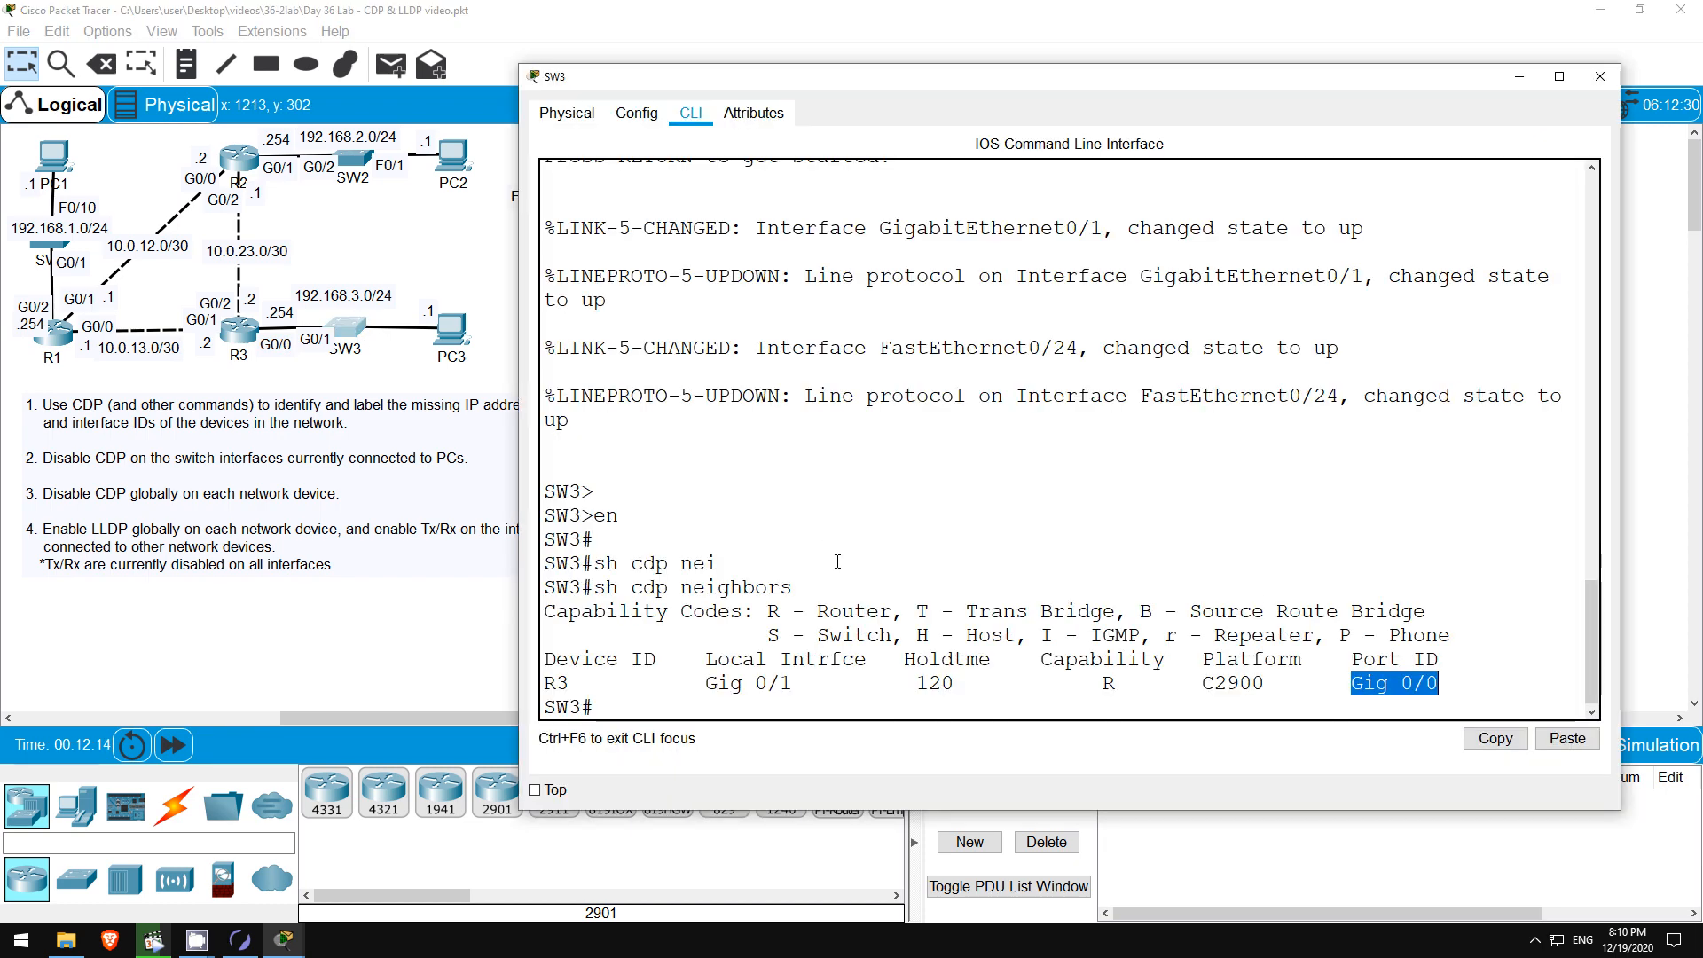
pyautogui.click(849, 711)
pyautogui.write('sh')
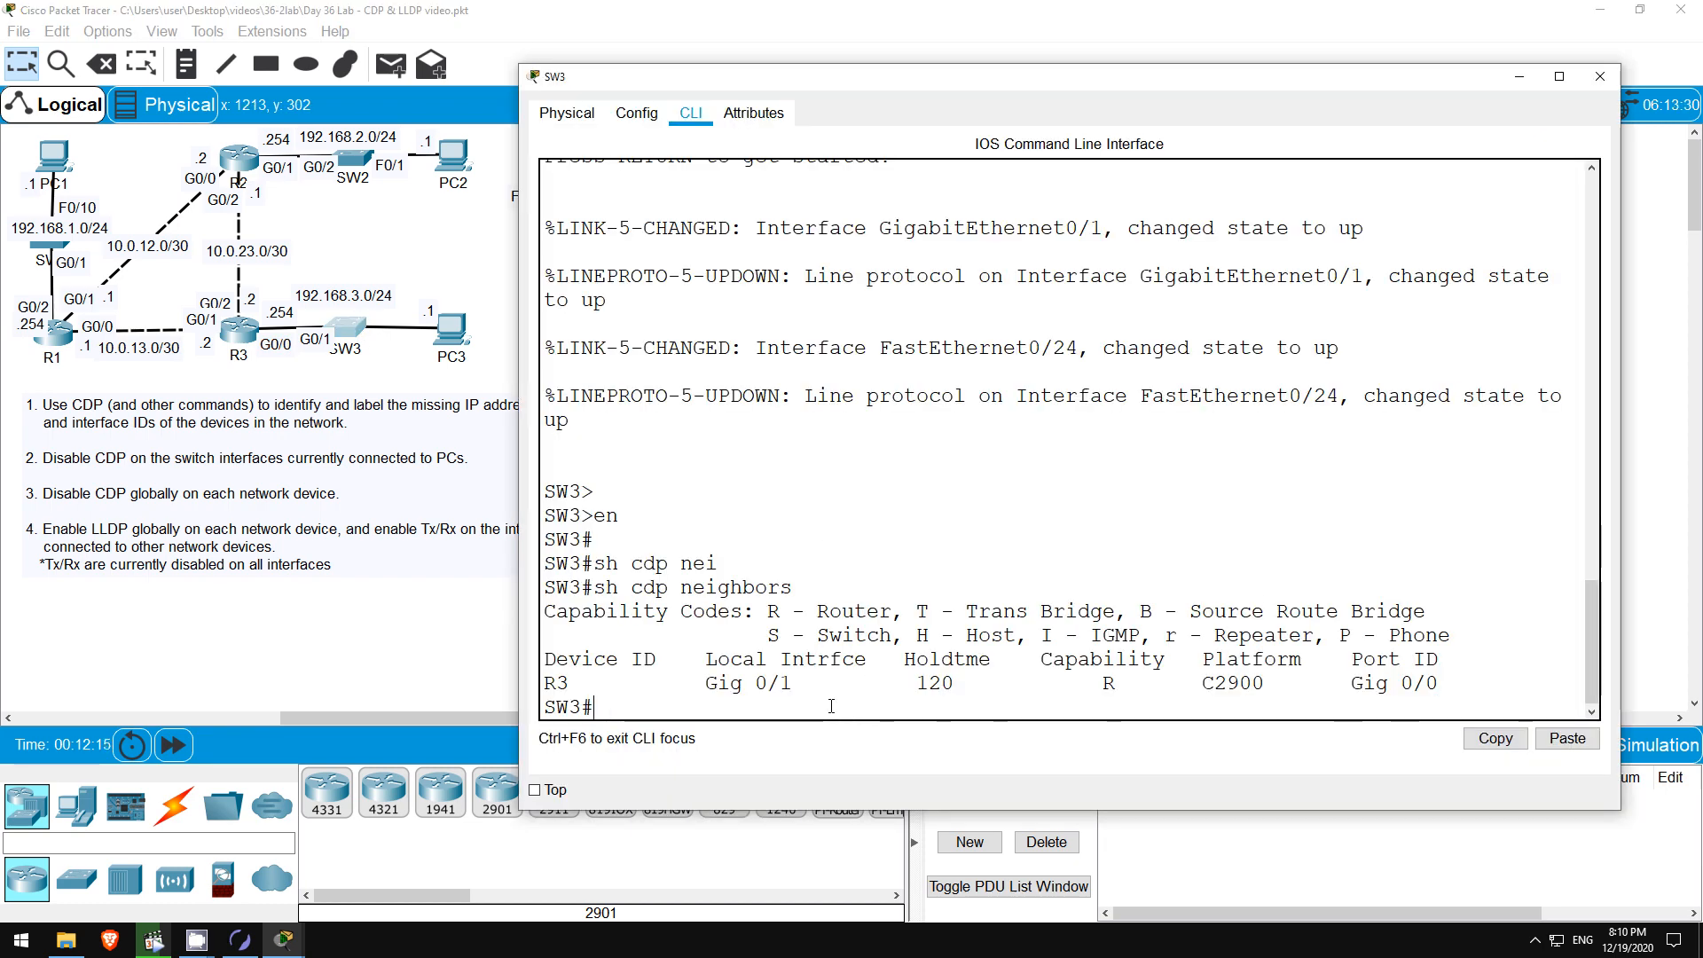
pyautogui.write(' in')
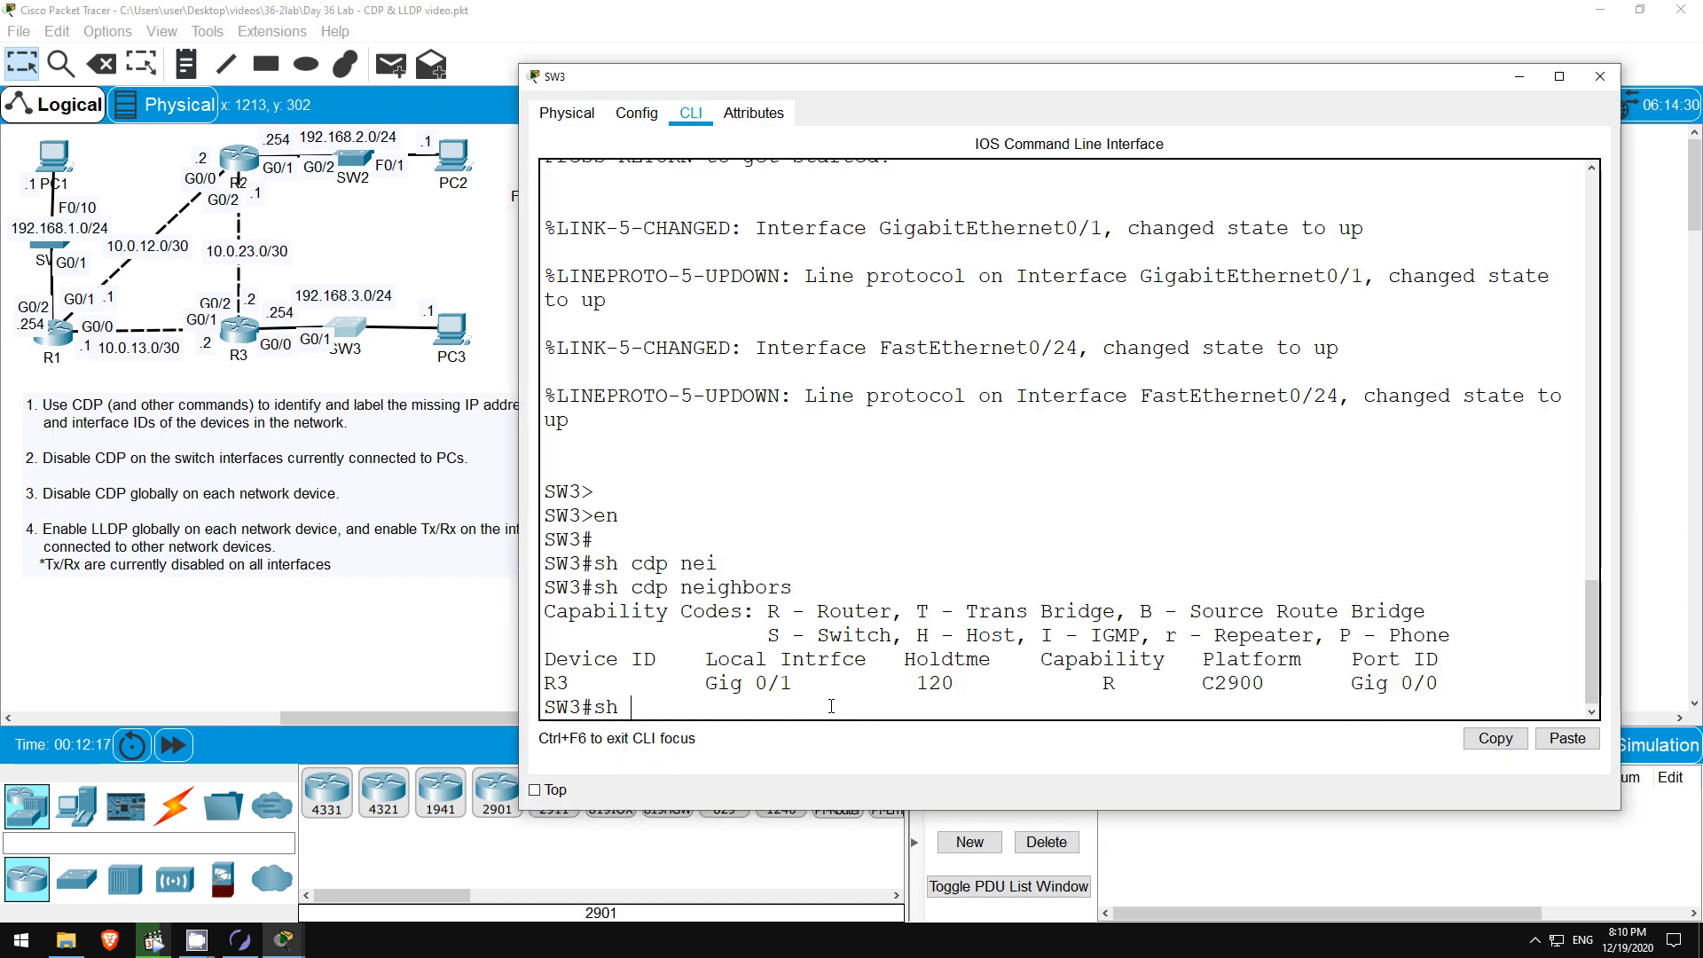
pyautogui.press('Tab')
pyautogui.write('stat')
pyautogui.press('Tab')
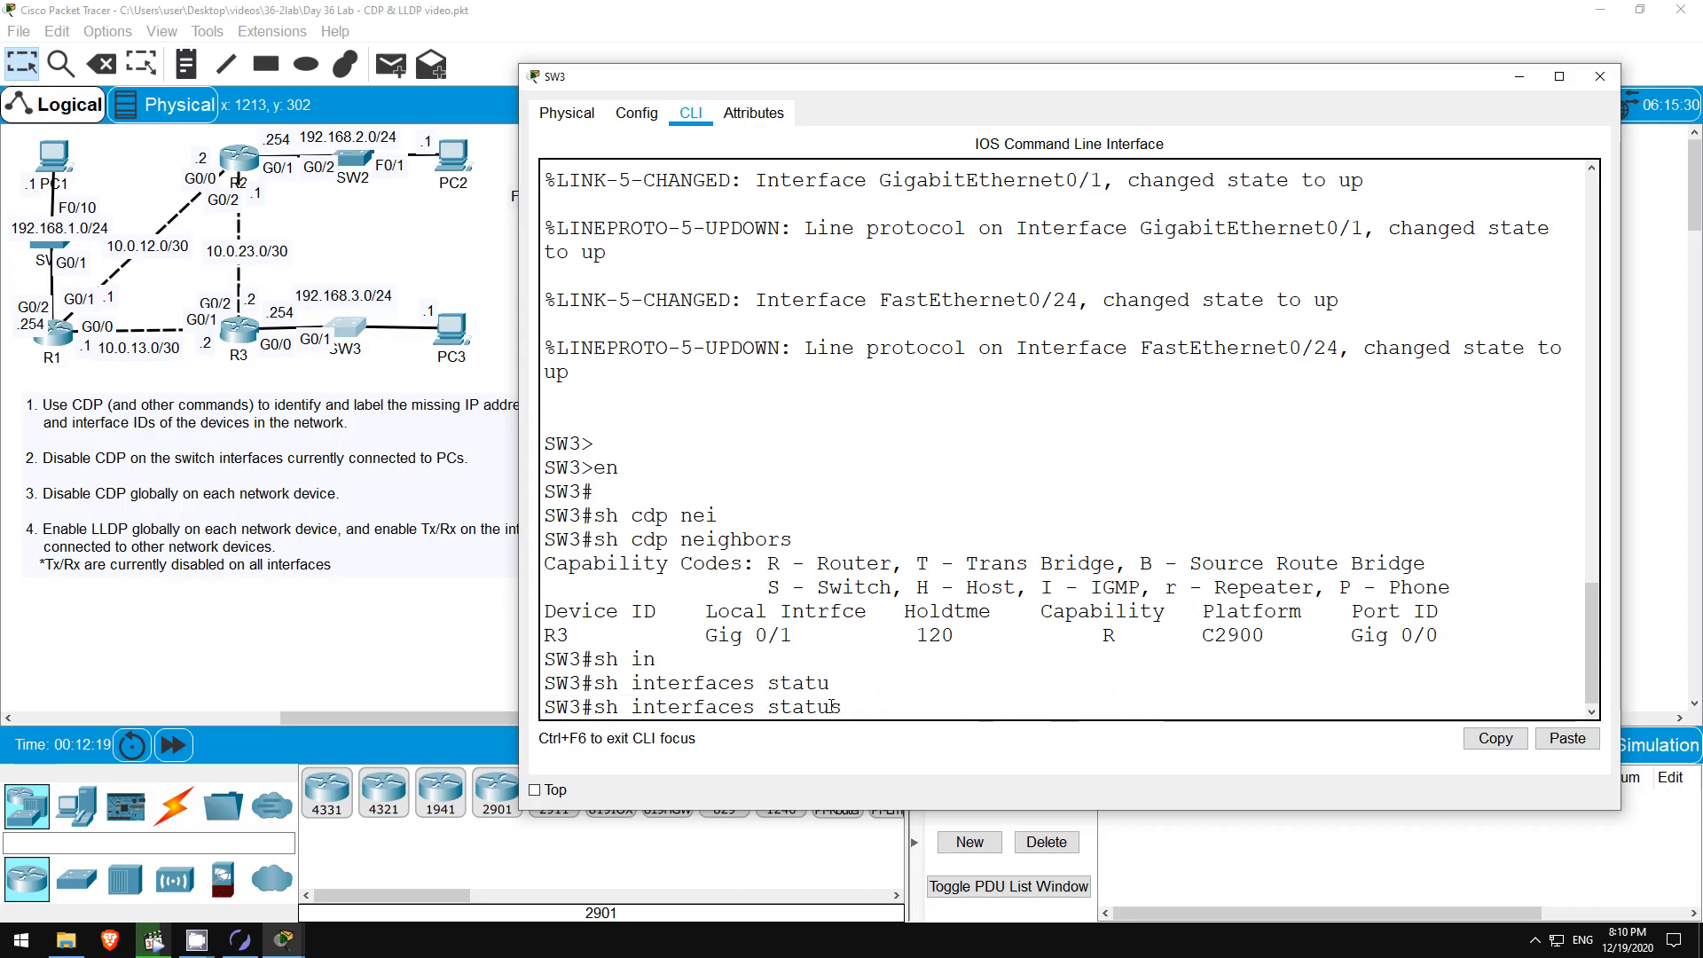
pyautogui.press('Return')
pyautogui.press('space')
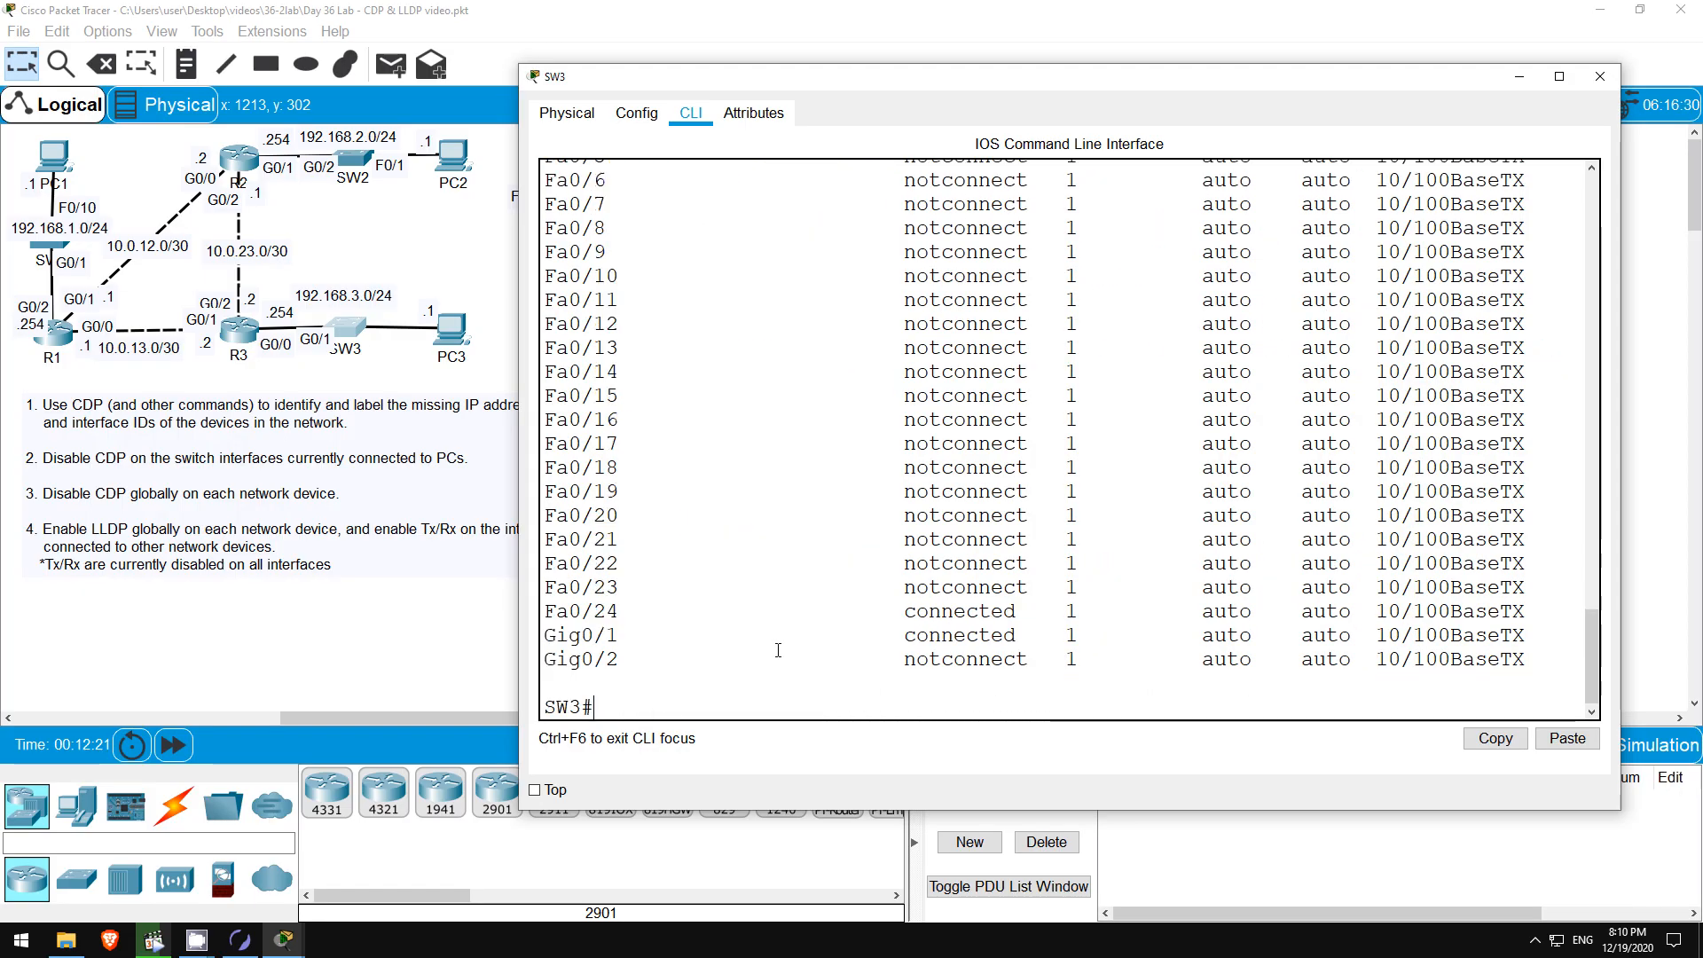
pyautogui.moveTo(549, 606); pyautogui.dragTo(1016, 612)
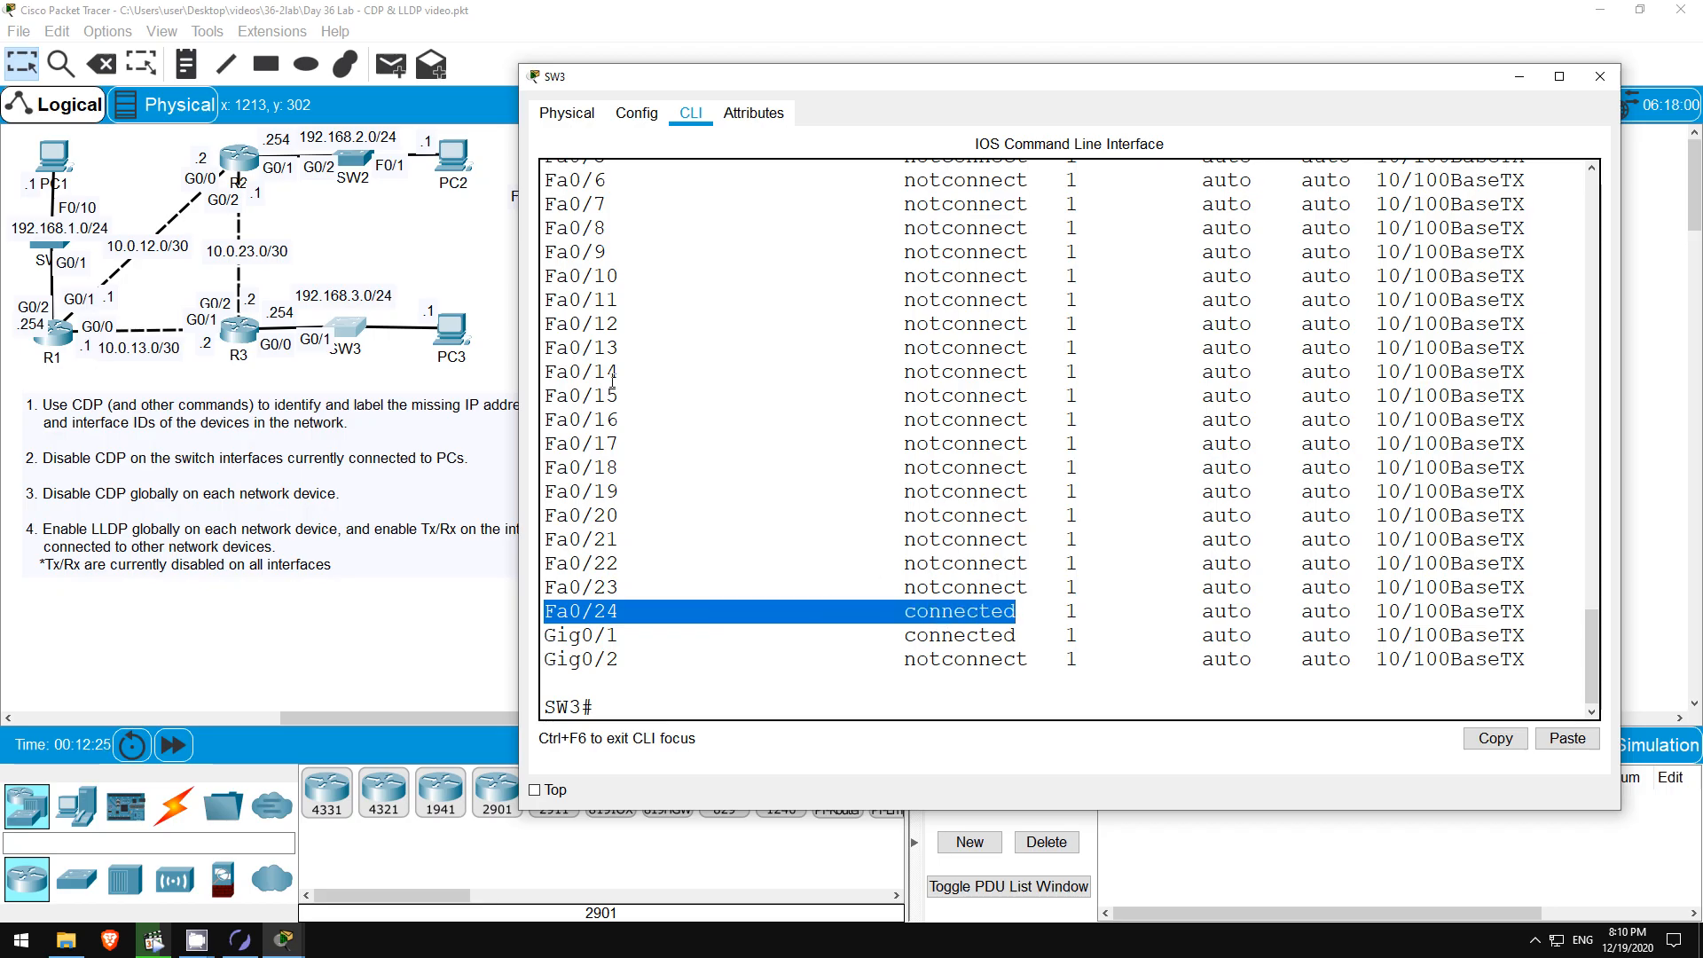
# Place the F0/24 label beside SW3 on its link to PC3.
pyautogui.click(482, 251)
pyautogui.moveTo(535, 193); pyautogui.dragTo(392, 334)
# Enter global configuration mode on SW3 and disable CDP on interface f0/24 with no cdp enable.
pyautogui.click(357, 323)
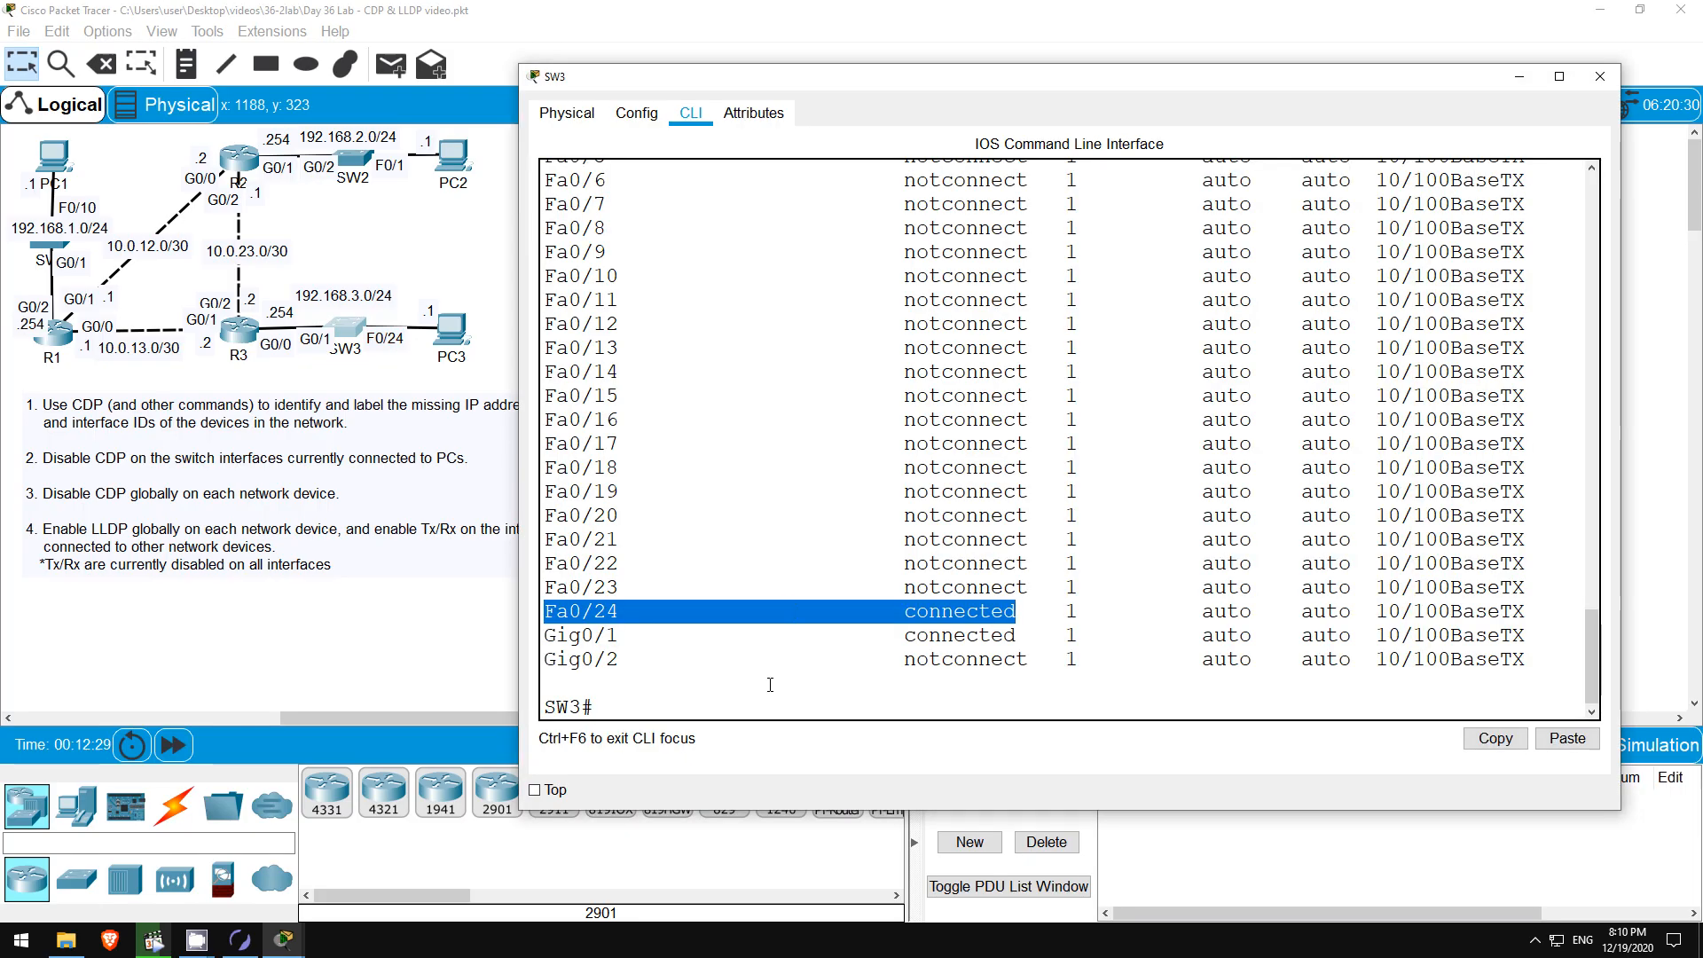
pyautogui.click(753, 698)
pyautogui.write('conf t')
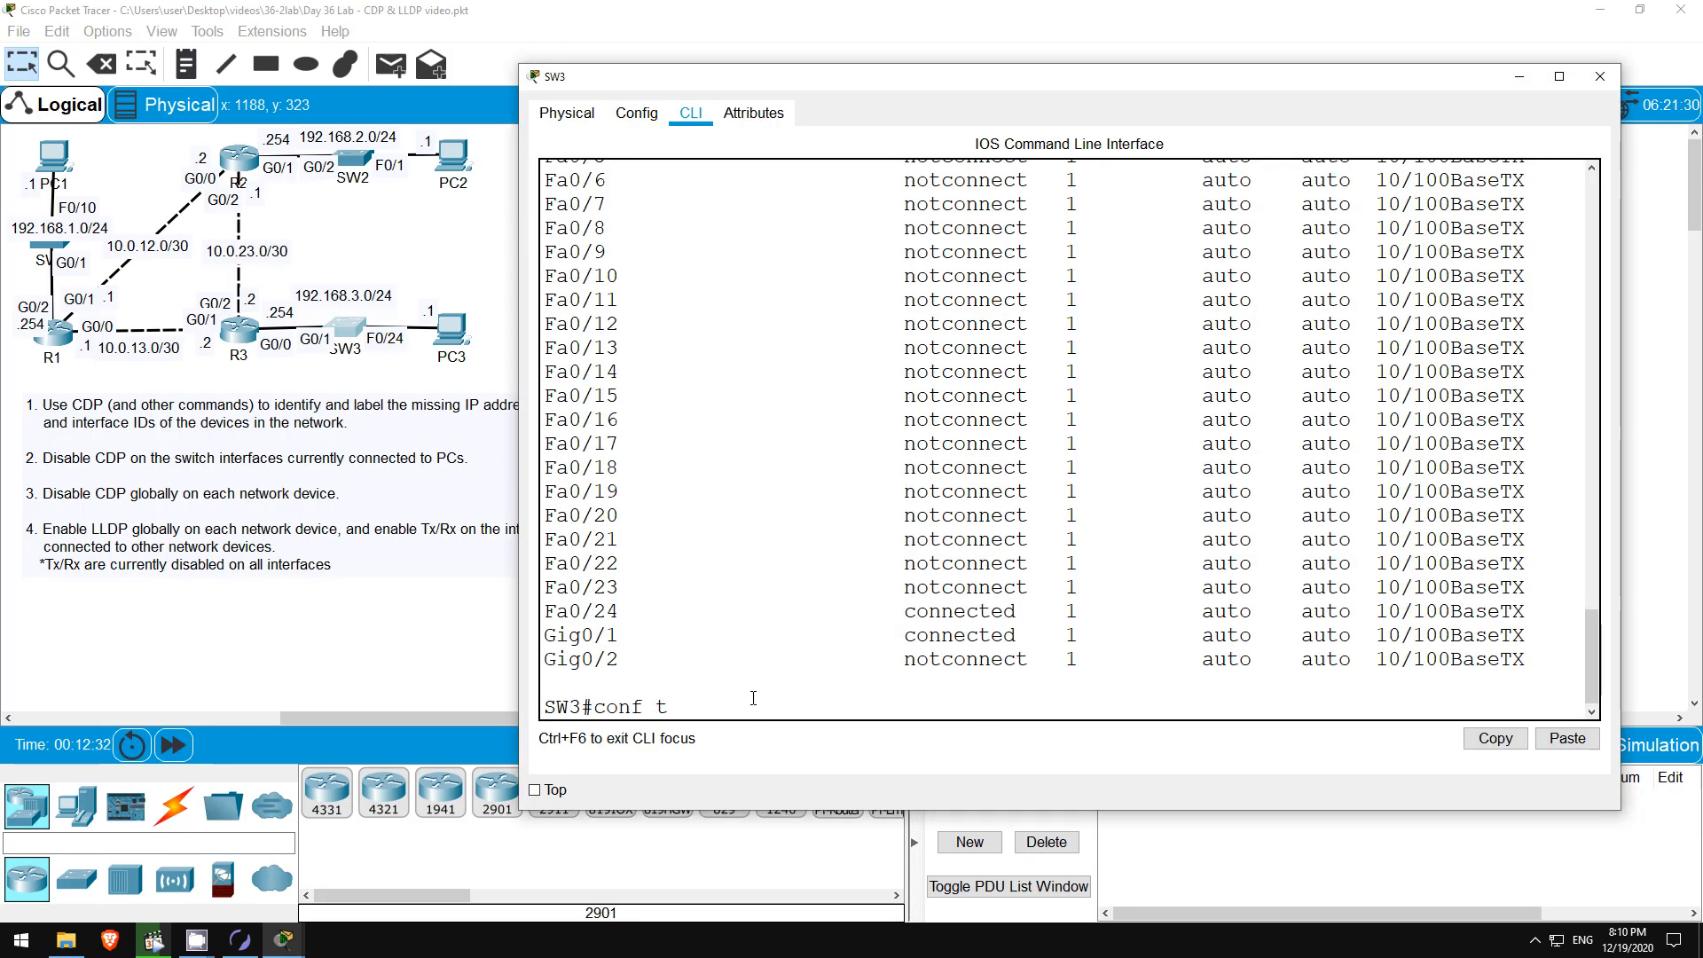
pyautogui.press('Return')
pyautogui.write('int f0/24')
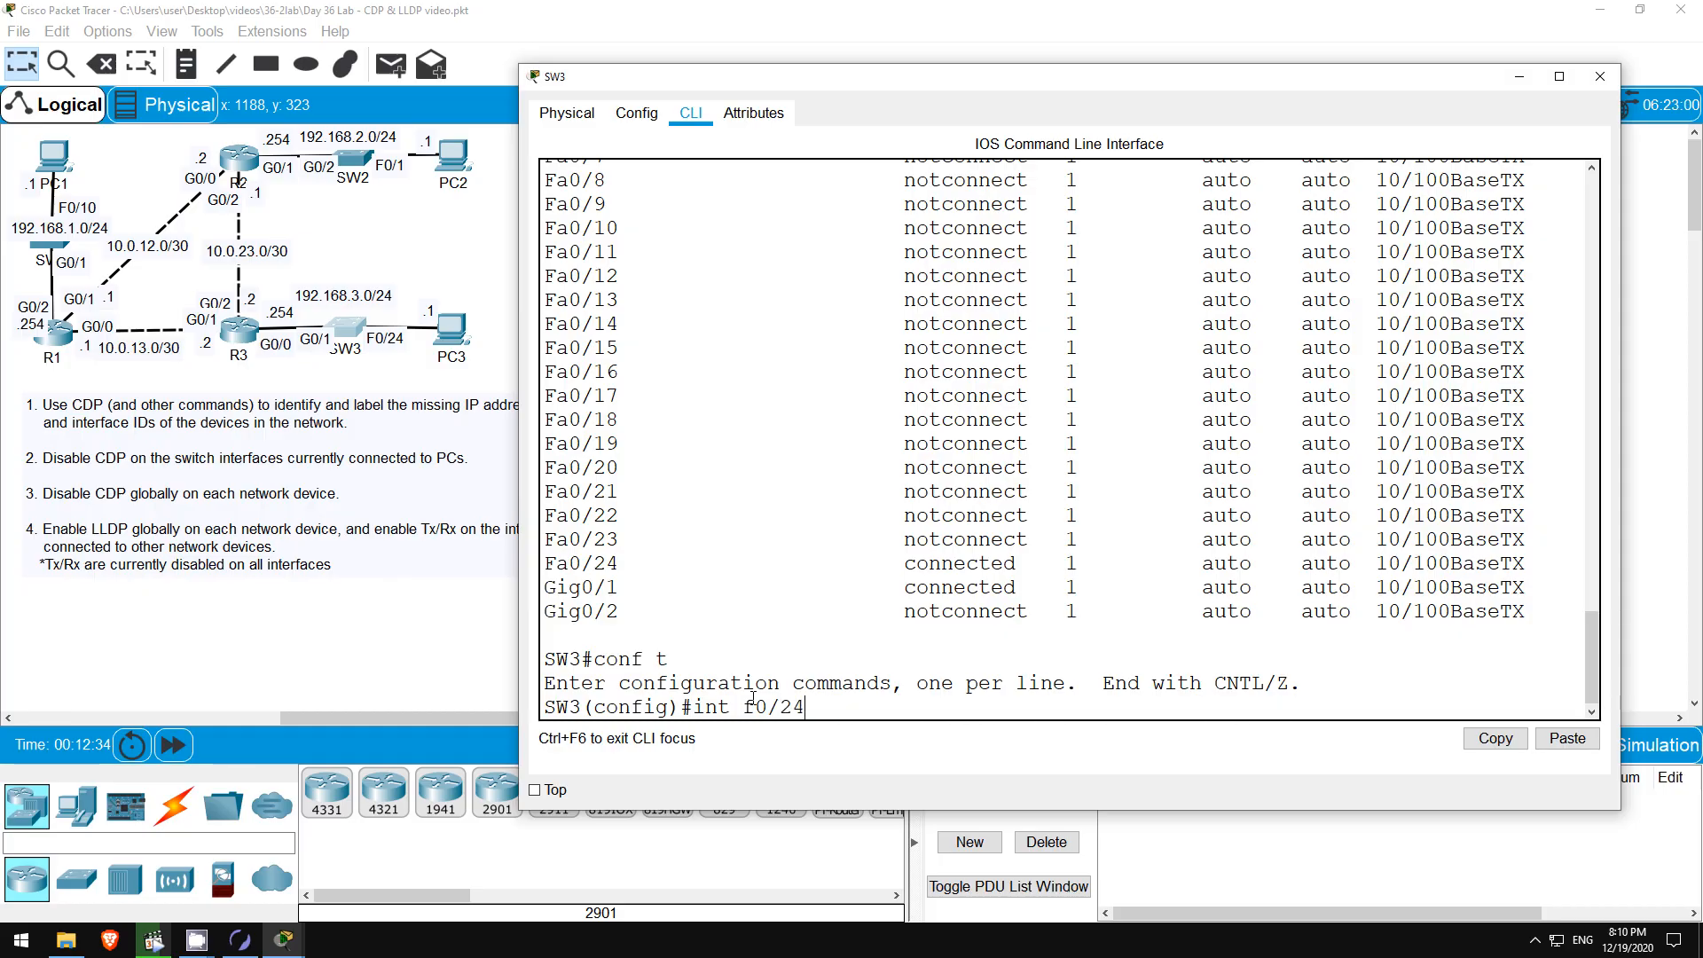
pyautogui.press('Return')
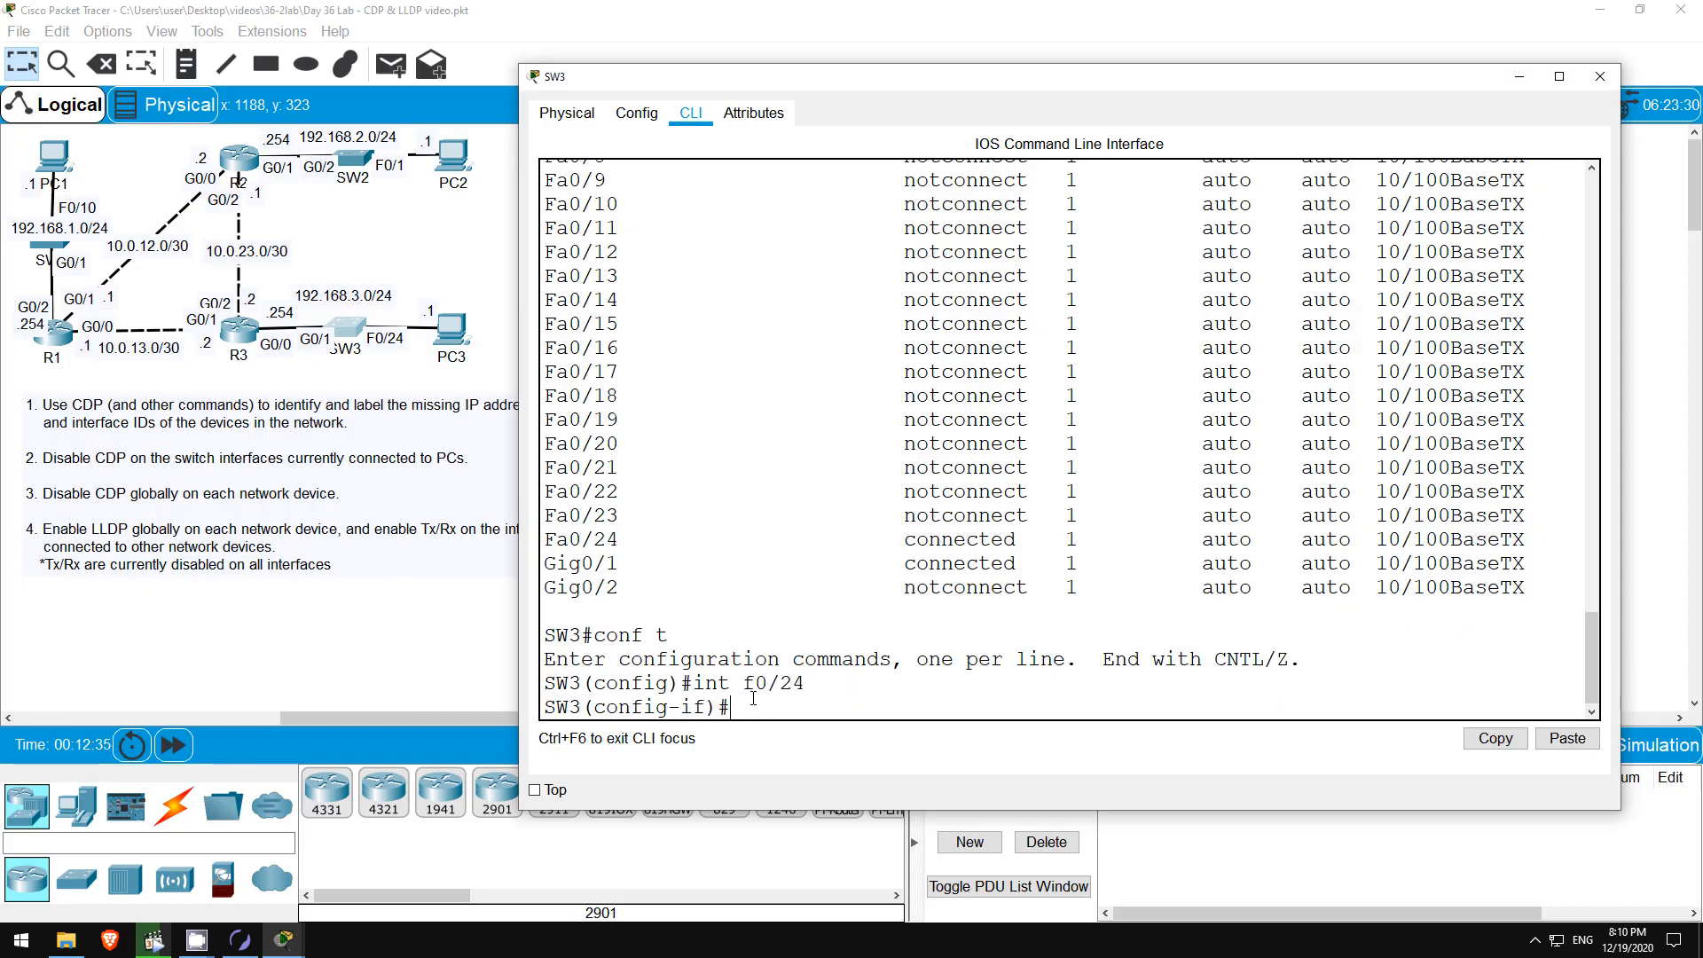
pyautogui.write('no cdp enable')
pyautogui.press('Return')
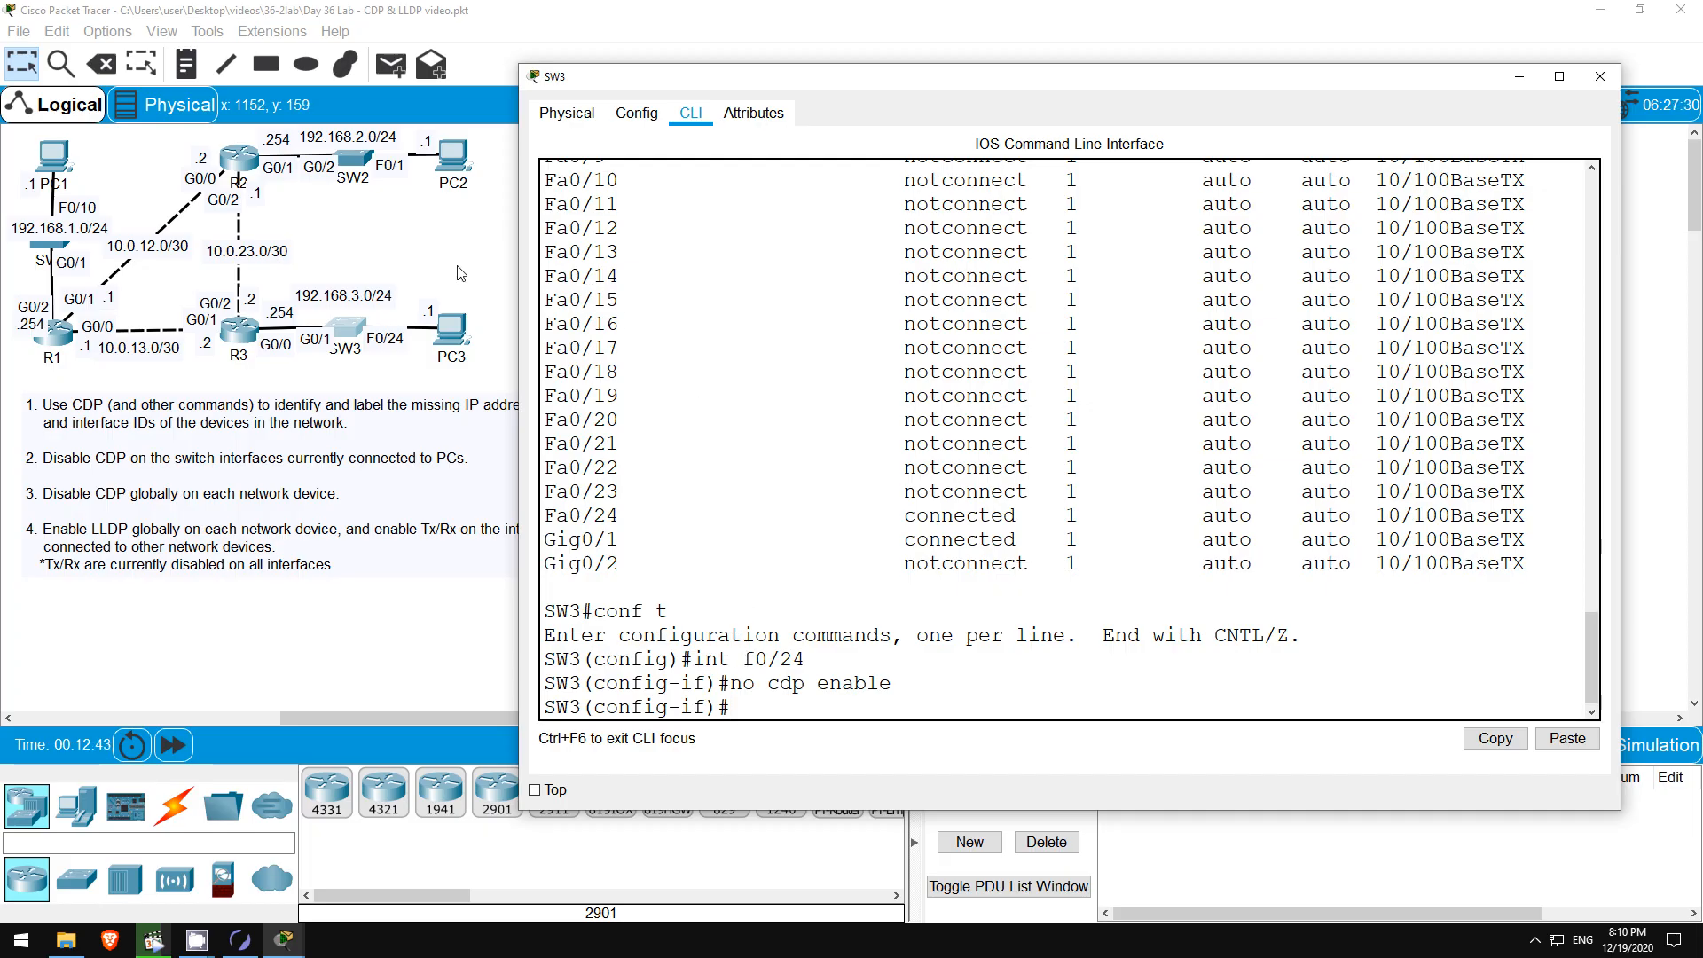
pyautogui.click(469, 250)
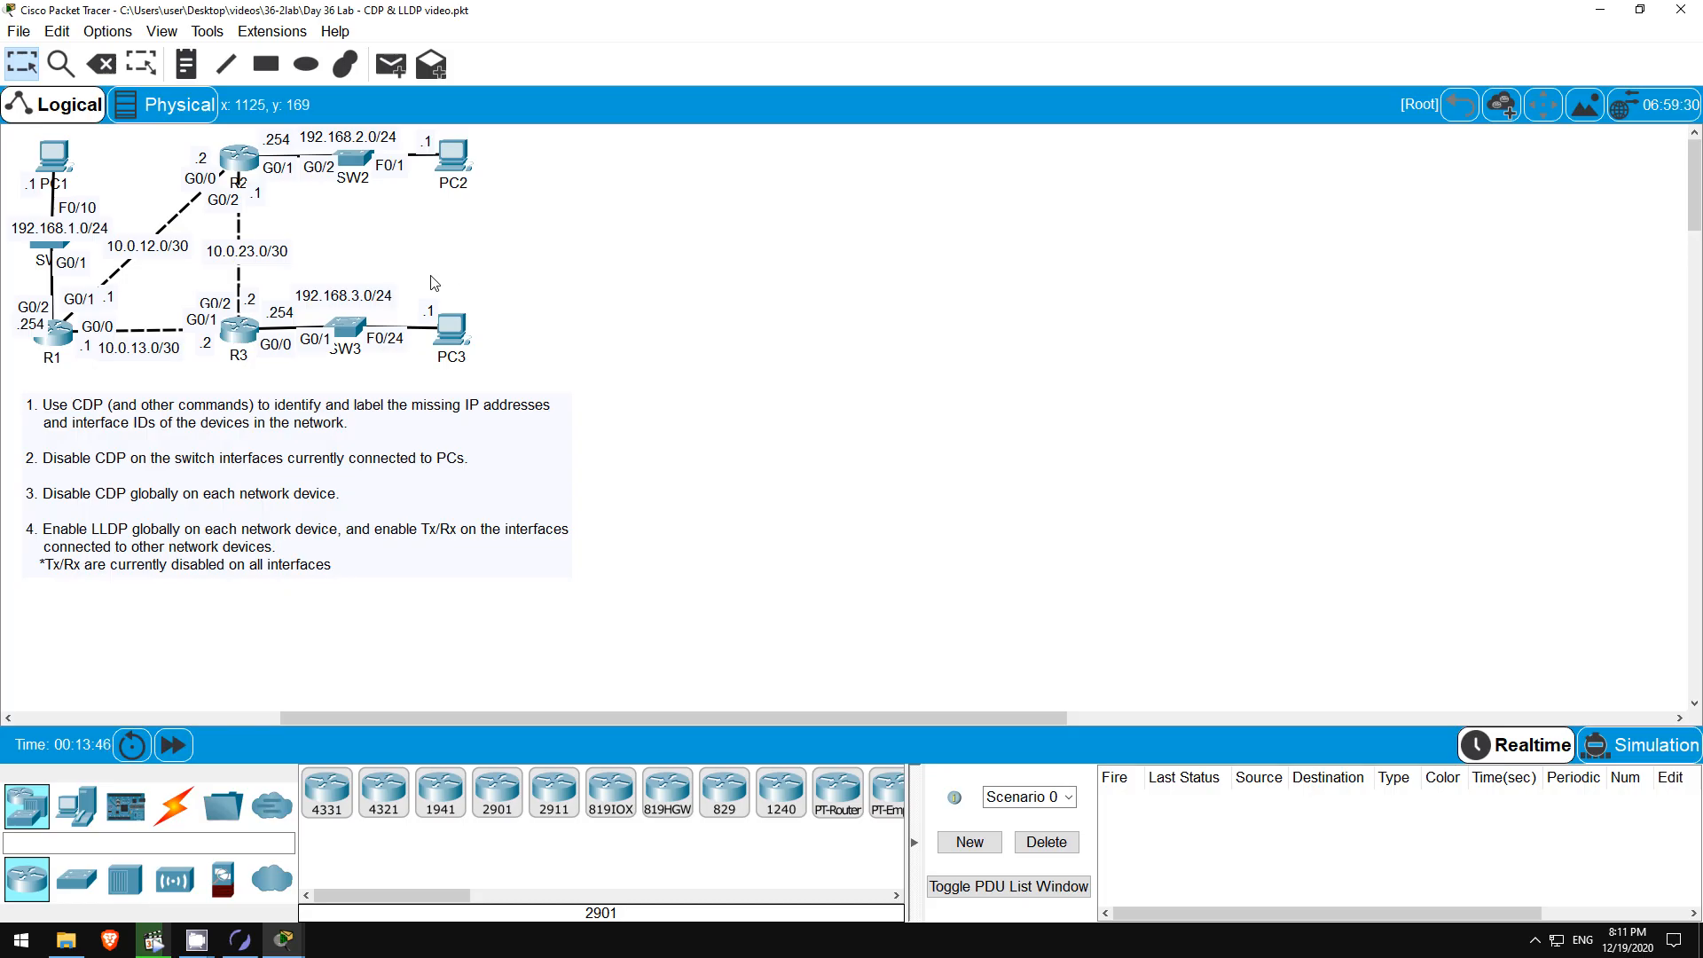
# Return SW3 to global configuration mode, disable CDP with no cdp run, and enable LLDP with lldp run.
pyautogui.click(353, 326)
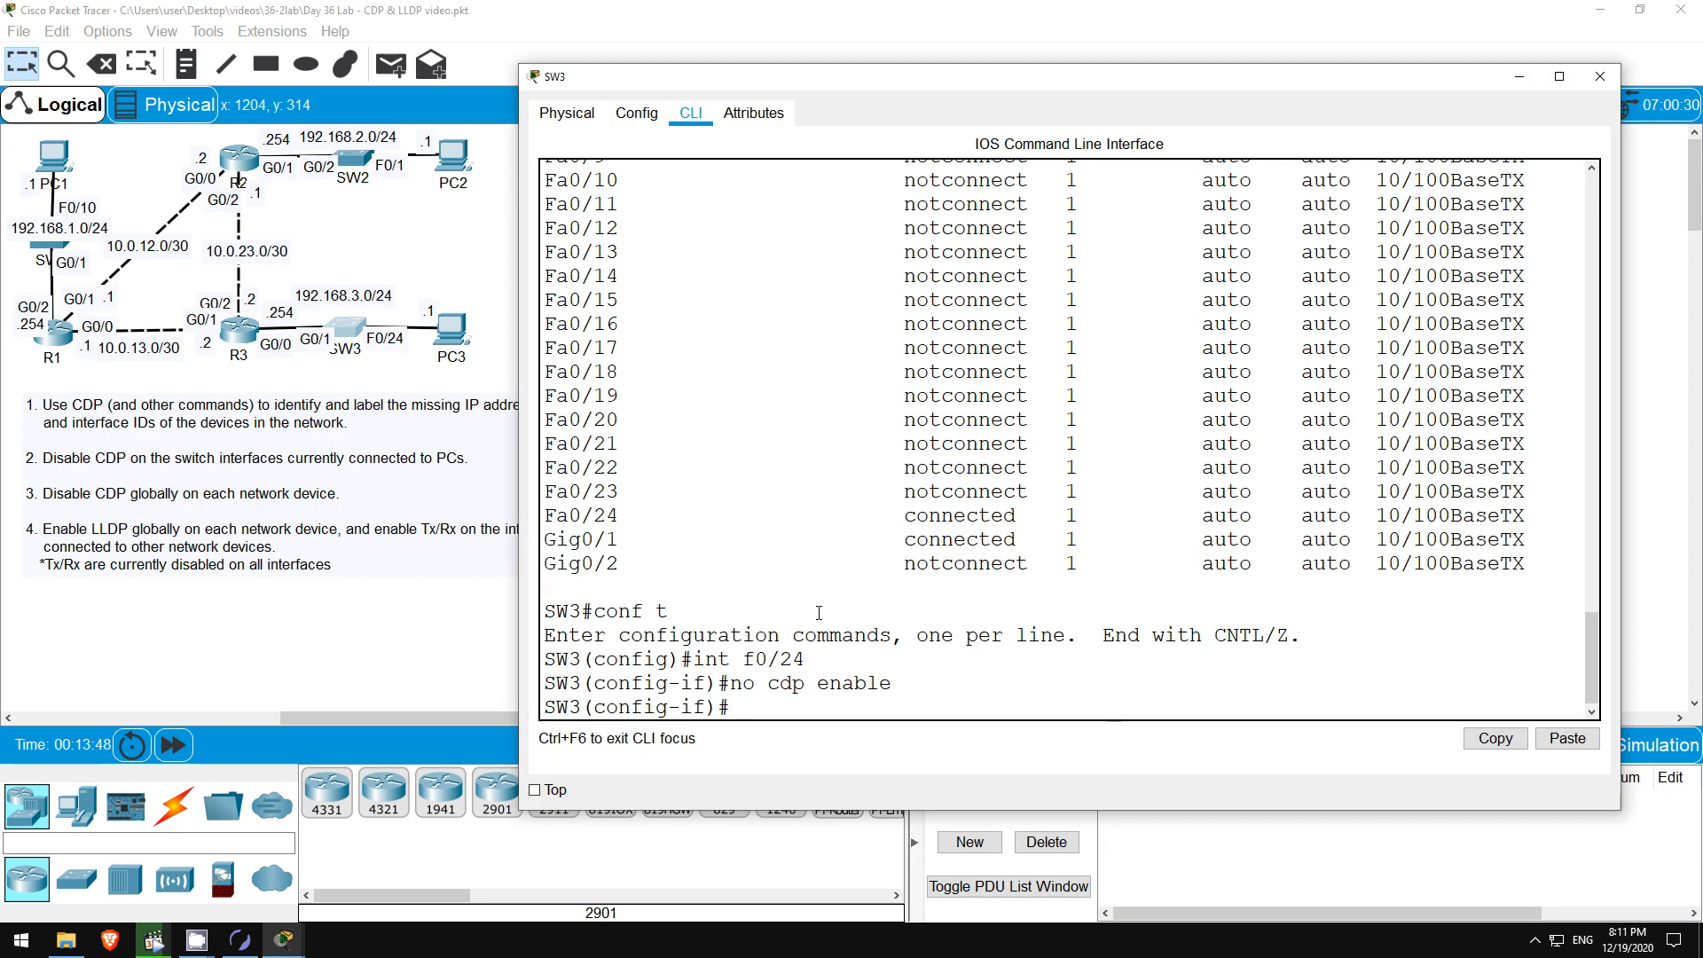
pyautogui.press('Return')
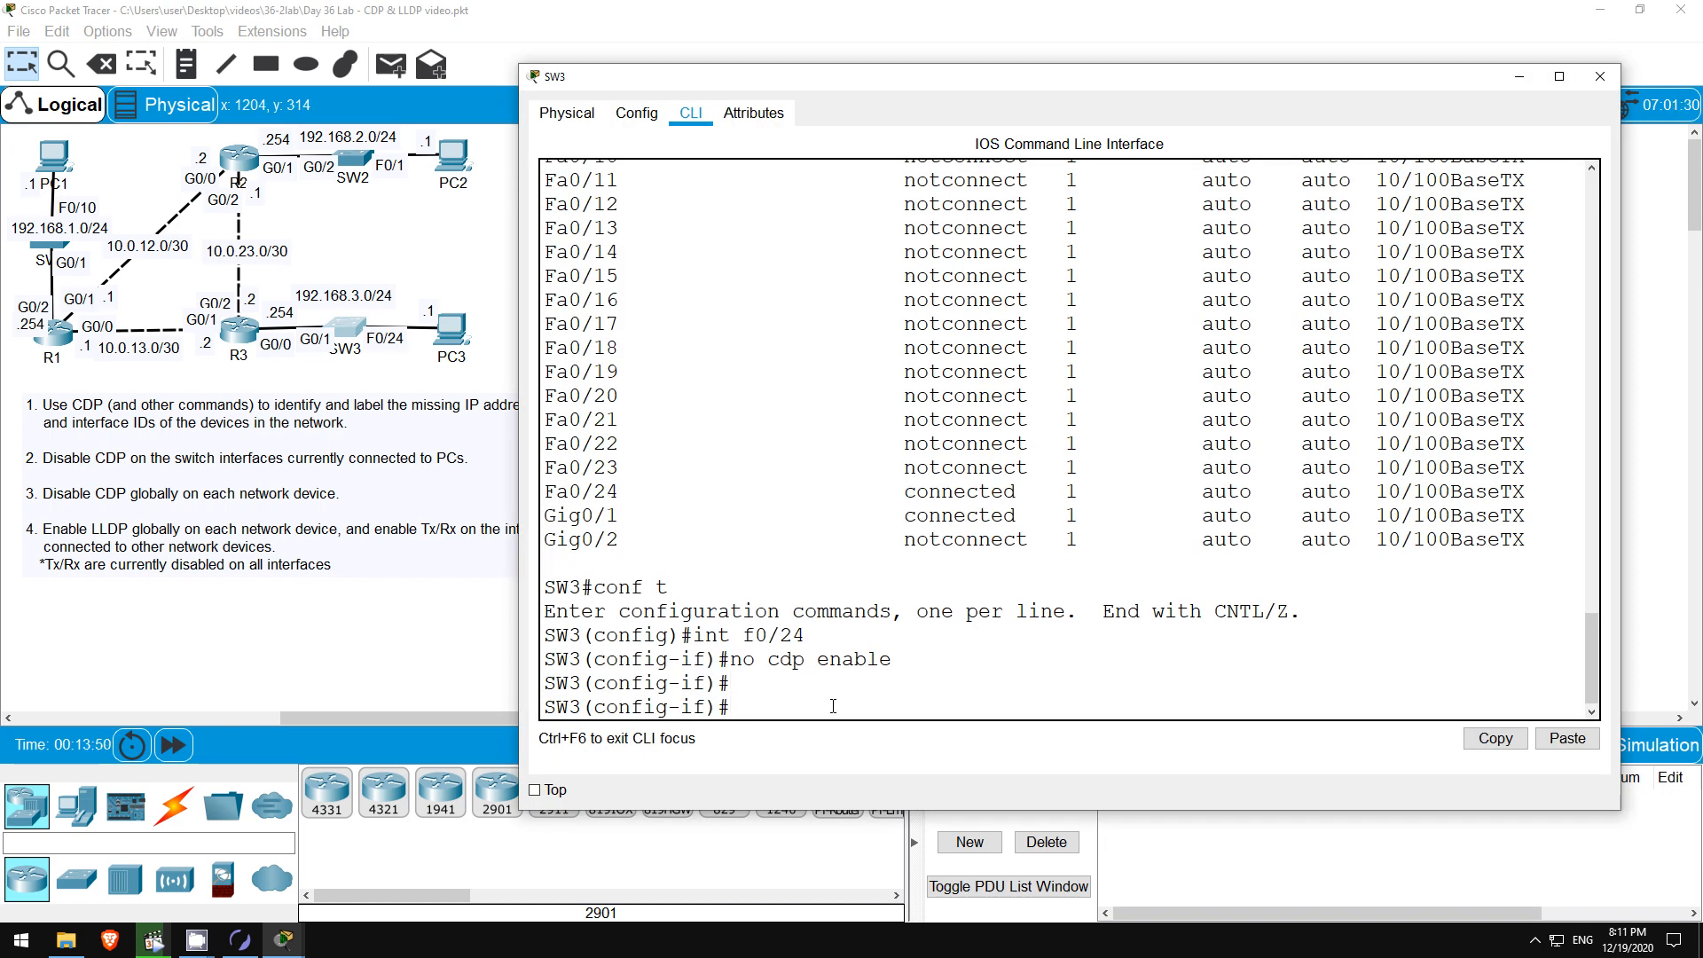
pyautogui.write('exit')
pyautogui.press('Return')
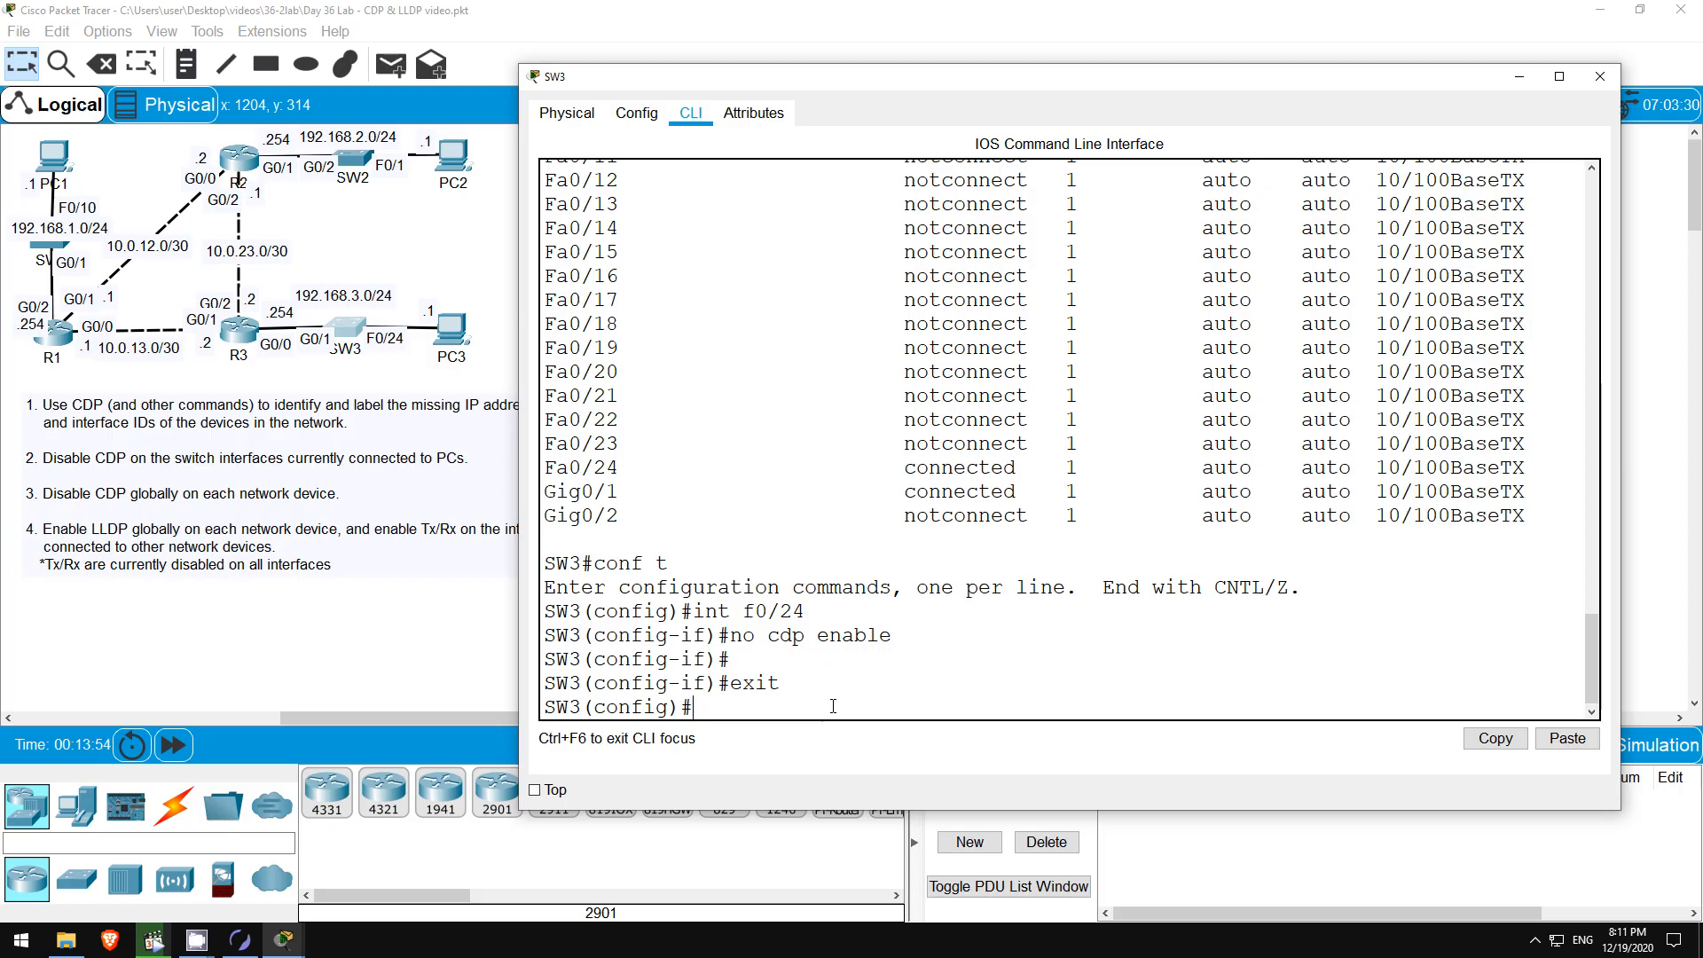
pyautogui.write('no cdp run')
pyautogui.press('Return')
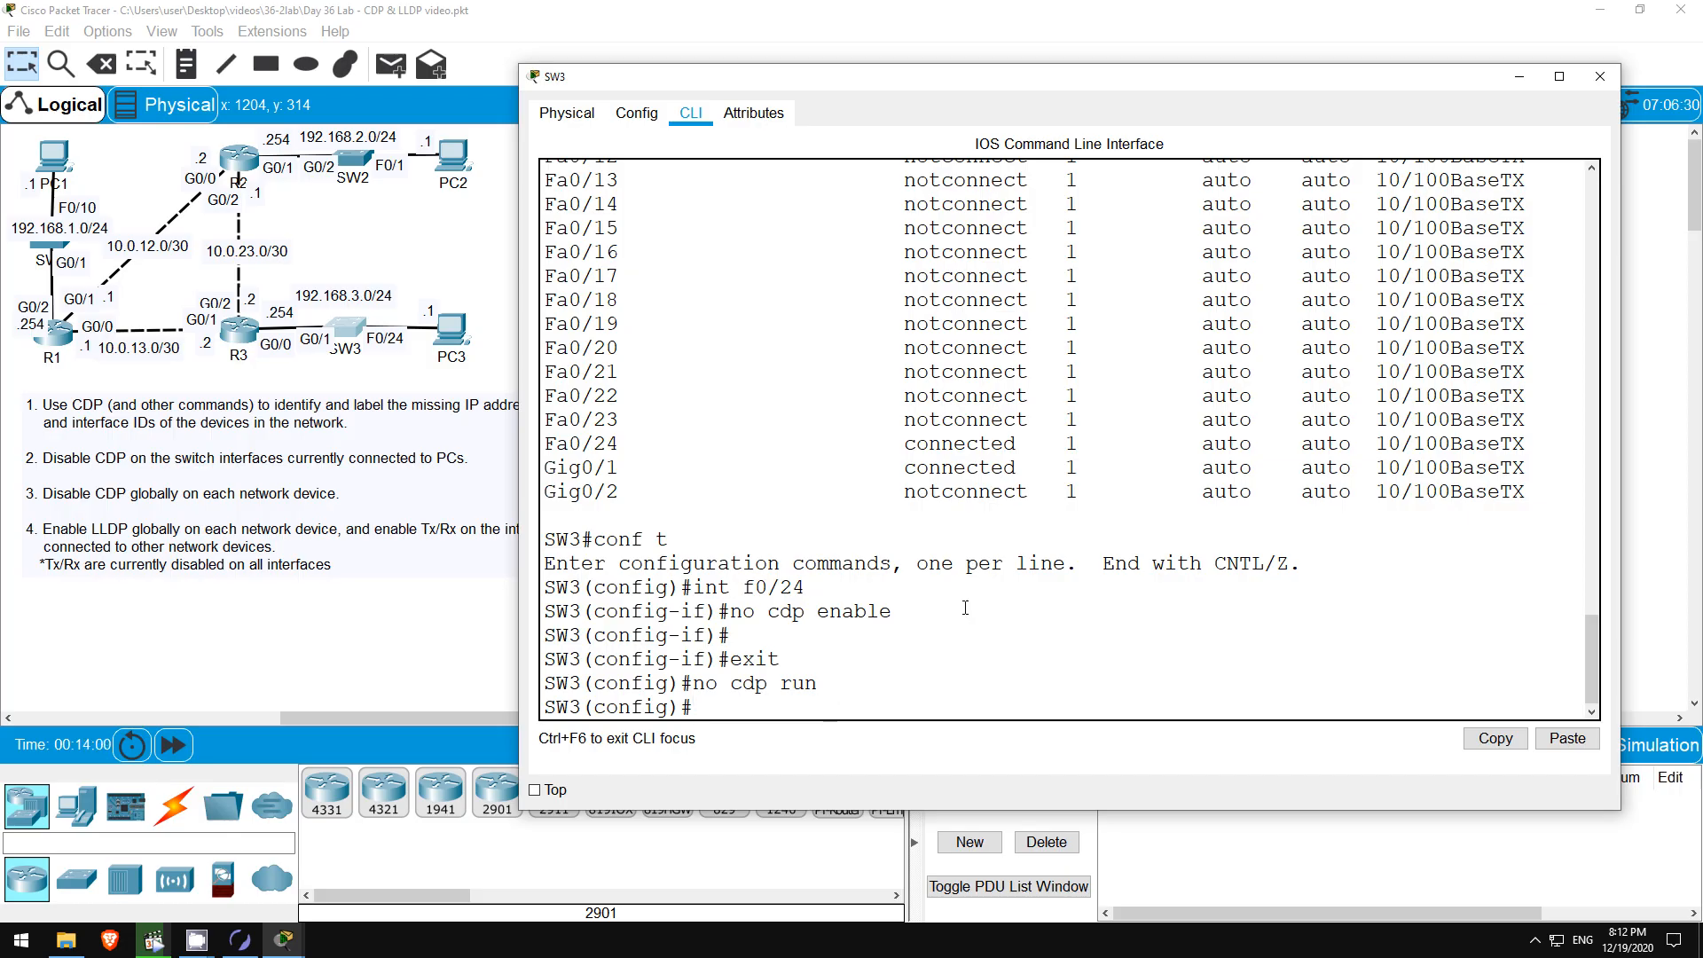
pyautogui.write('lldp run')
pyautogui.press('Return')
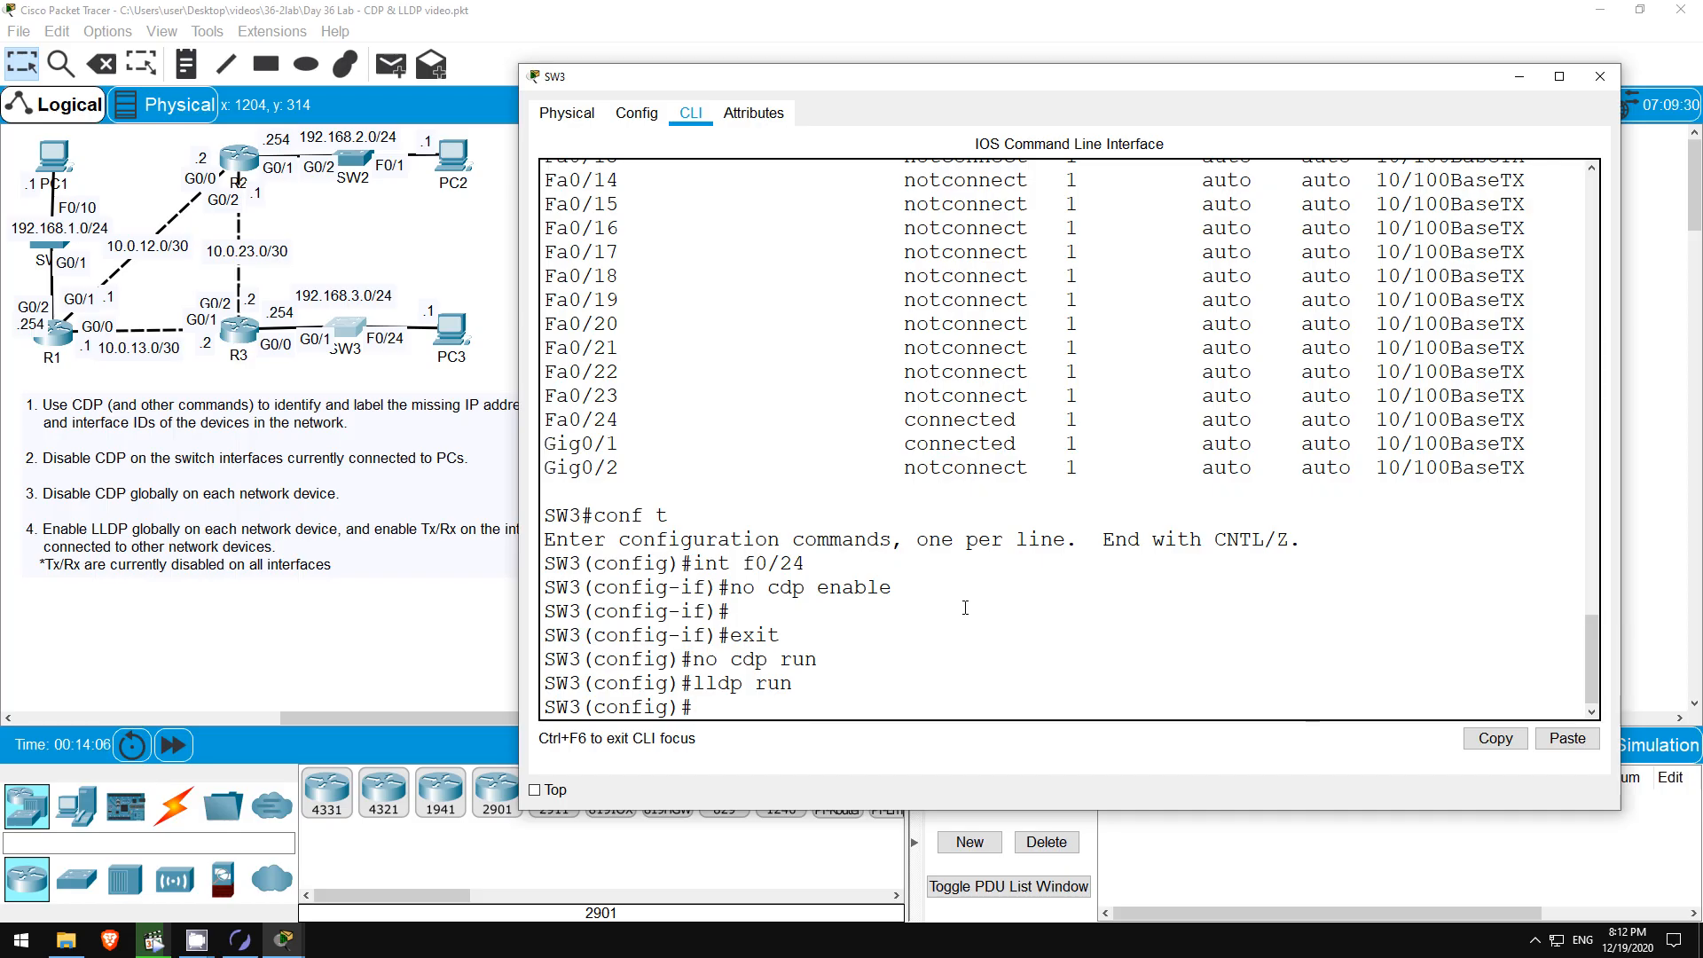
# Enable LLDP transmit and receive on SW3's interface g0/1.
pyautogui.write('int g0/1')
pyautogui.press('Return')
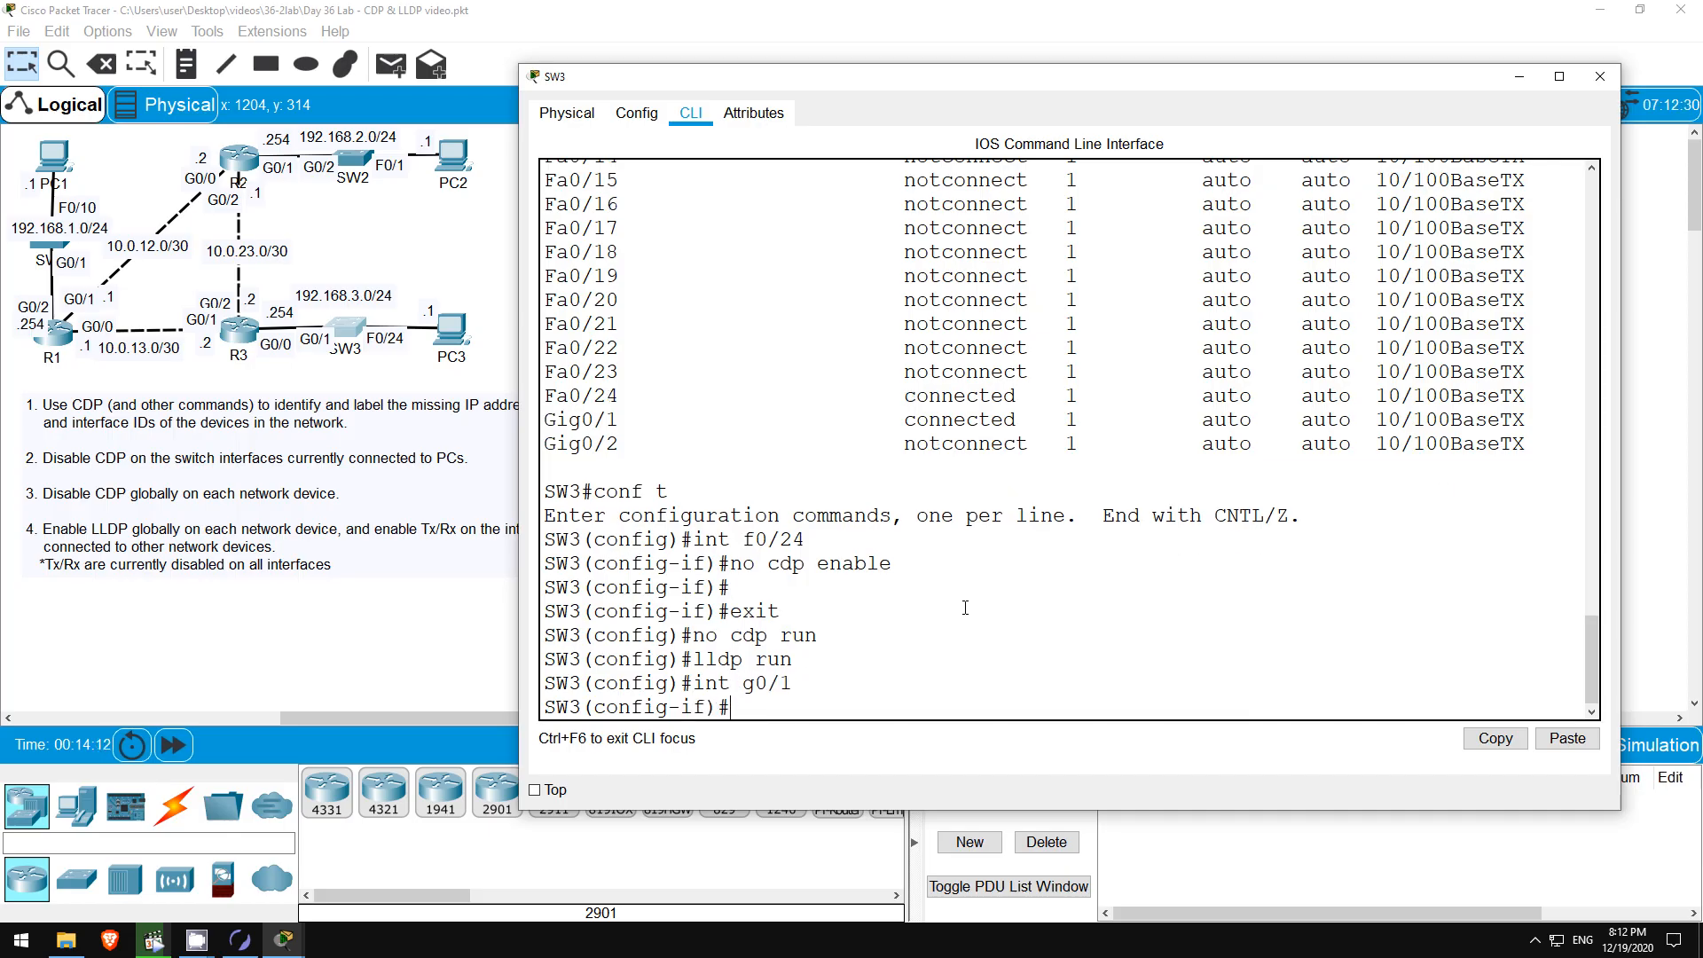
pyautogui.write('lldp tr')
pyautogui.press('Tab')
pyautogui.press('Return')
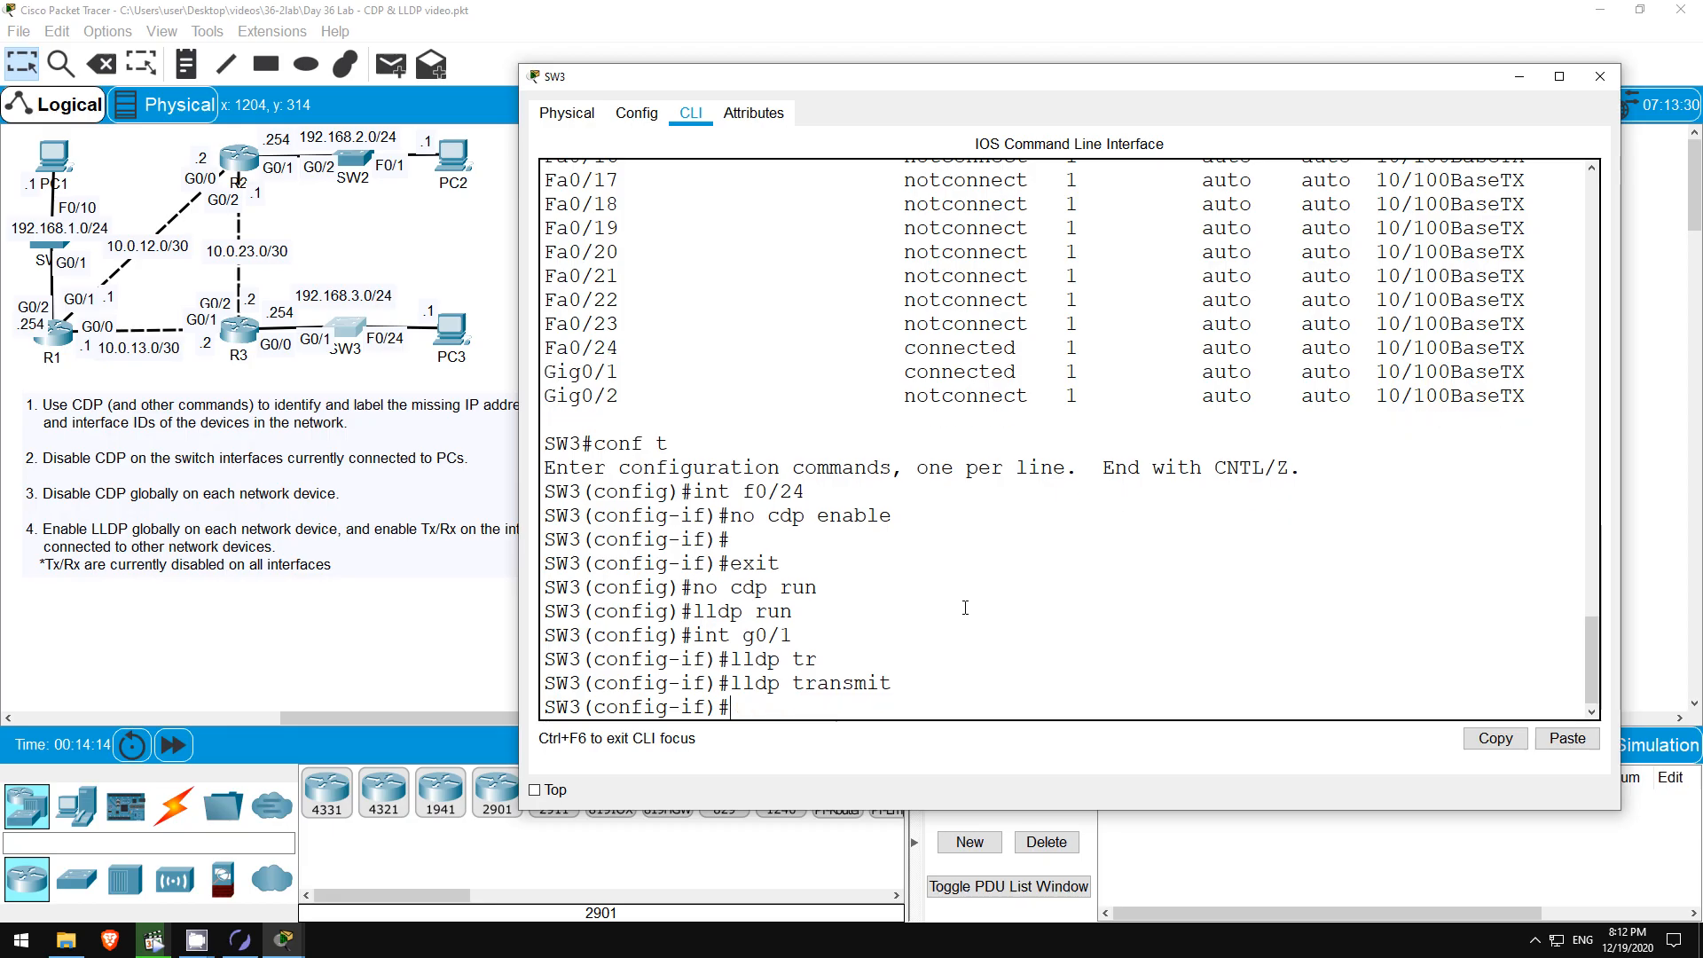
pyautogui.write('lldp rec')
pyautogui.press('Tab')
pyautogui.press('Return')
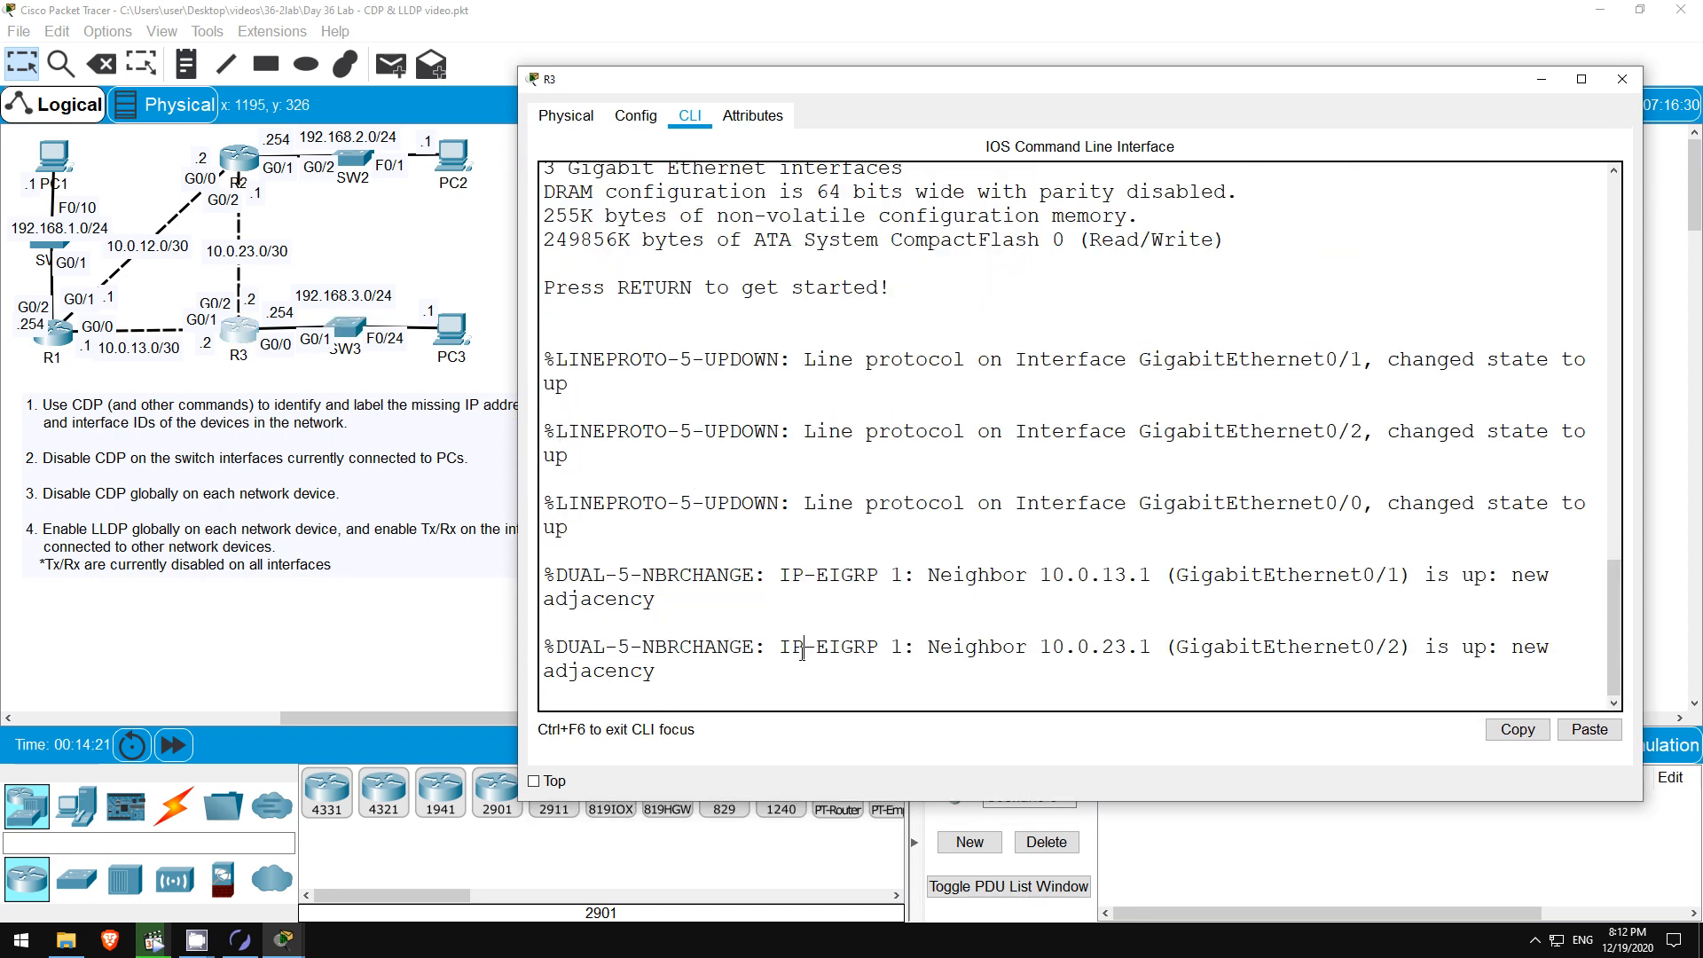
# Enter global configuration mode on R3, disable CDP with no cdp run, and enable LLDP with lldp run.
pyautogui.press('Return')
pyautogui.press('Return')
pyautogui.press('Return')
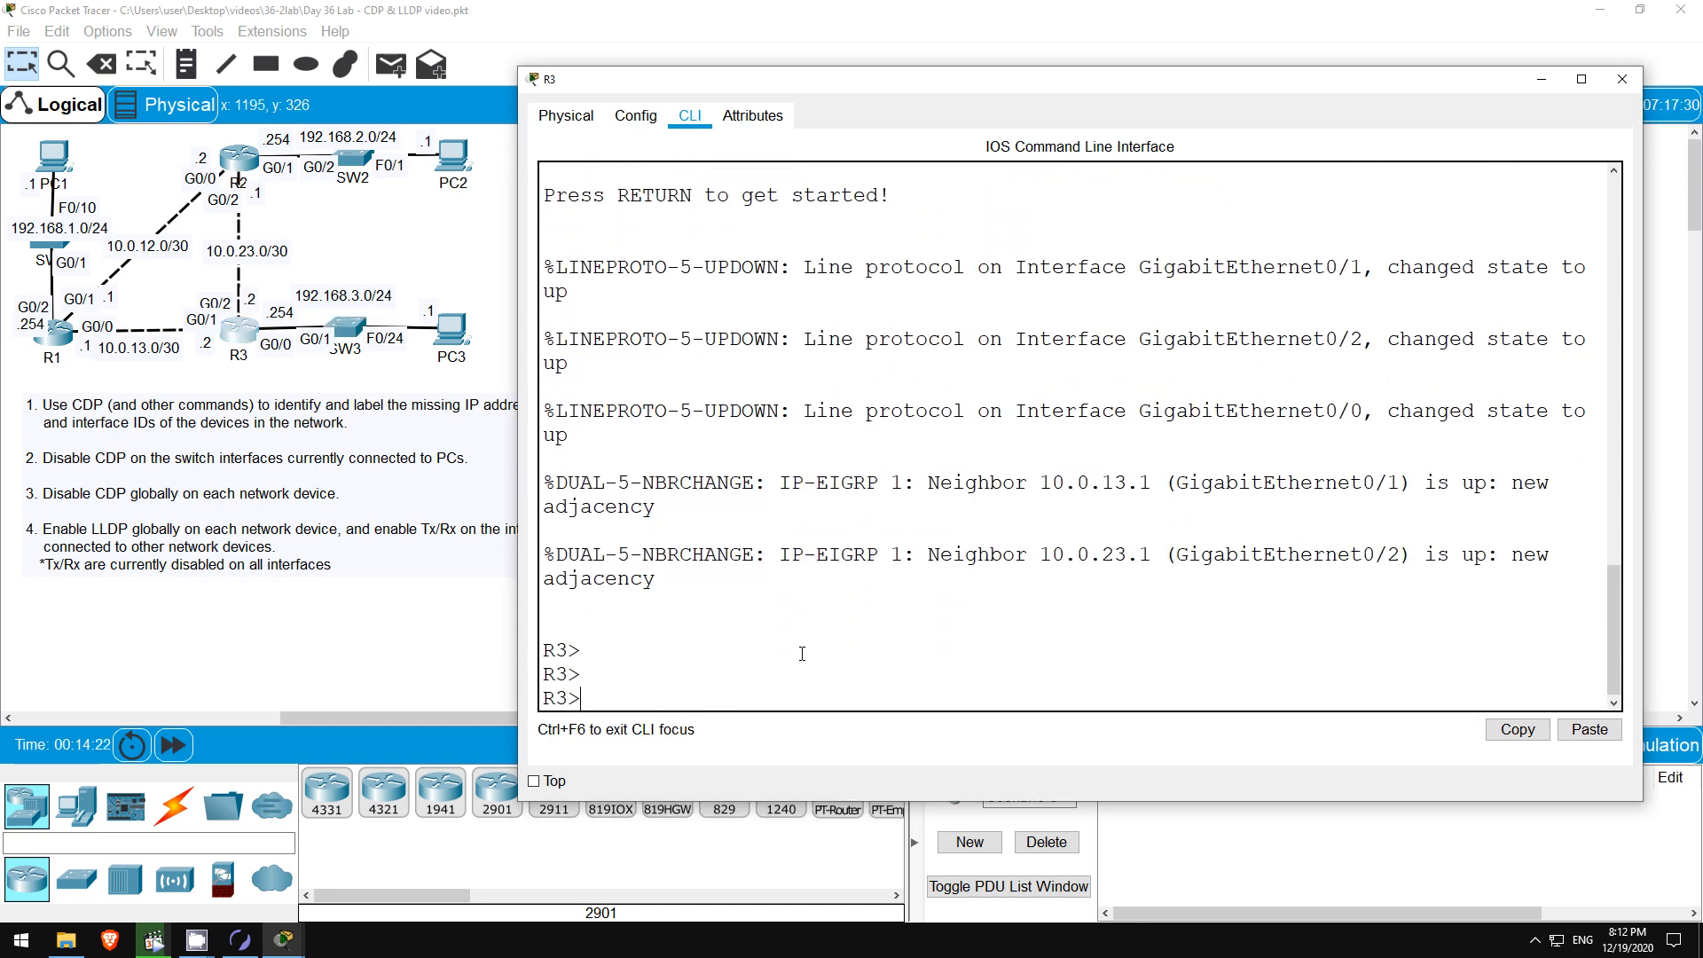
pyautogui.write('en')
pyautogui.press('Return')
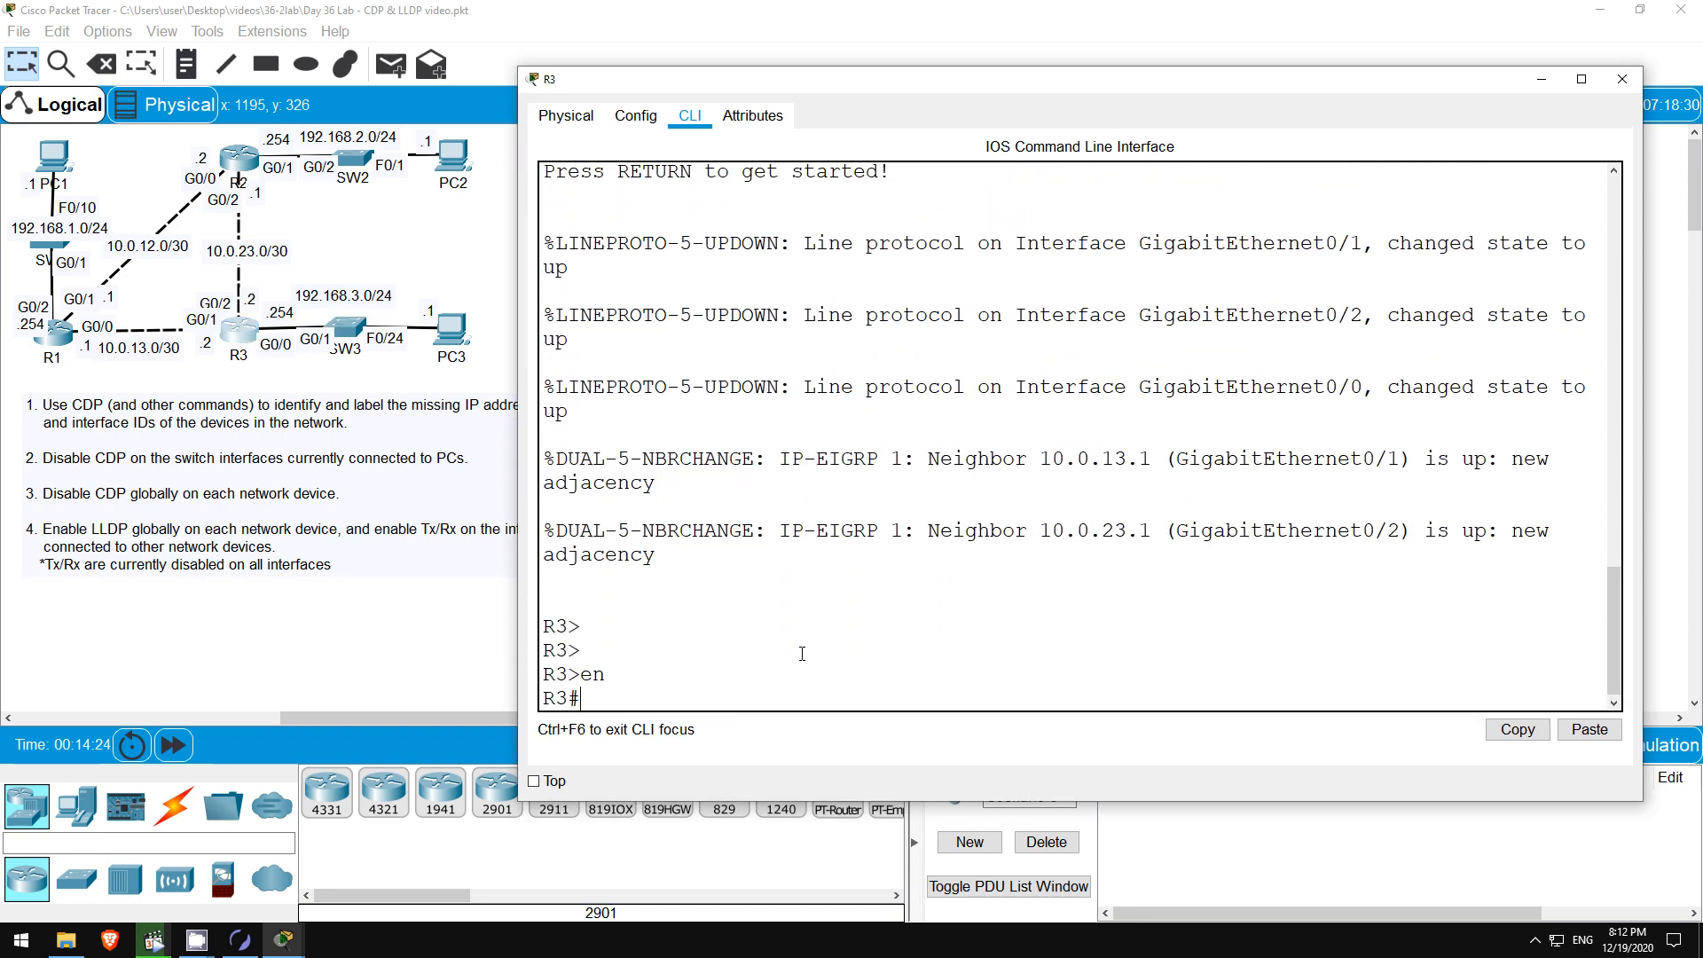
pyautogui.write('conf t')
pyautogui.press('Return')
pyautogui.write('no cdp run')
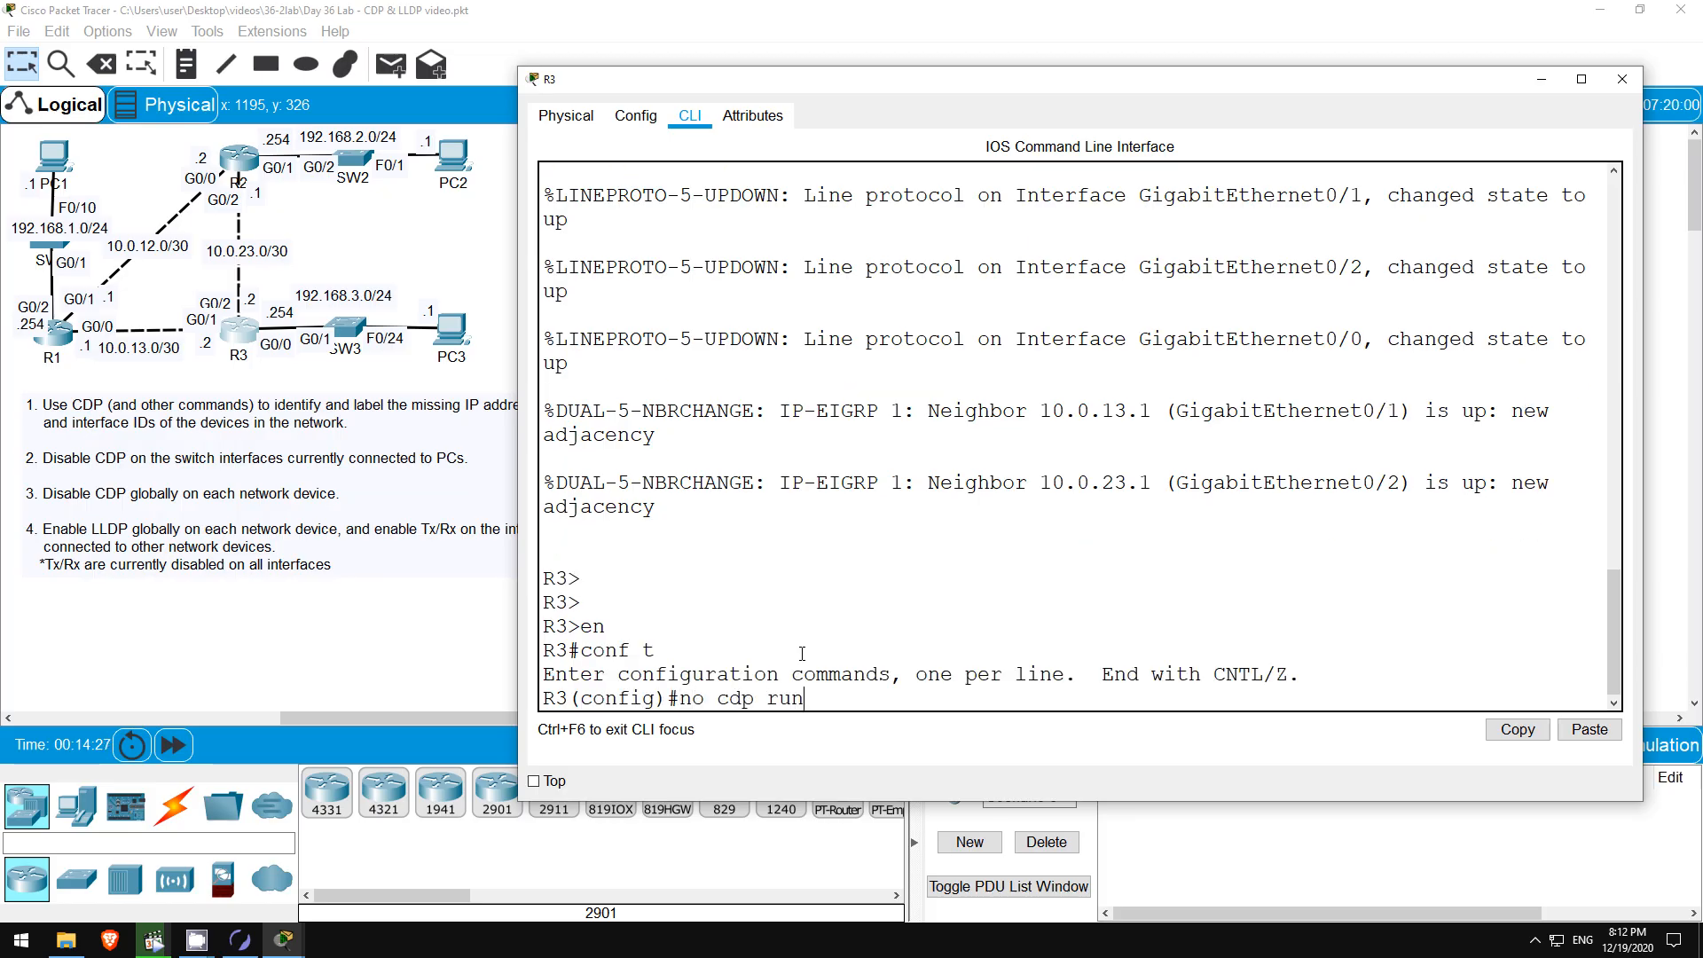
pyautogui.press('Return')
pyautogui.write('lldp run')
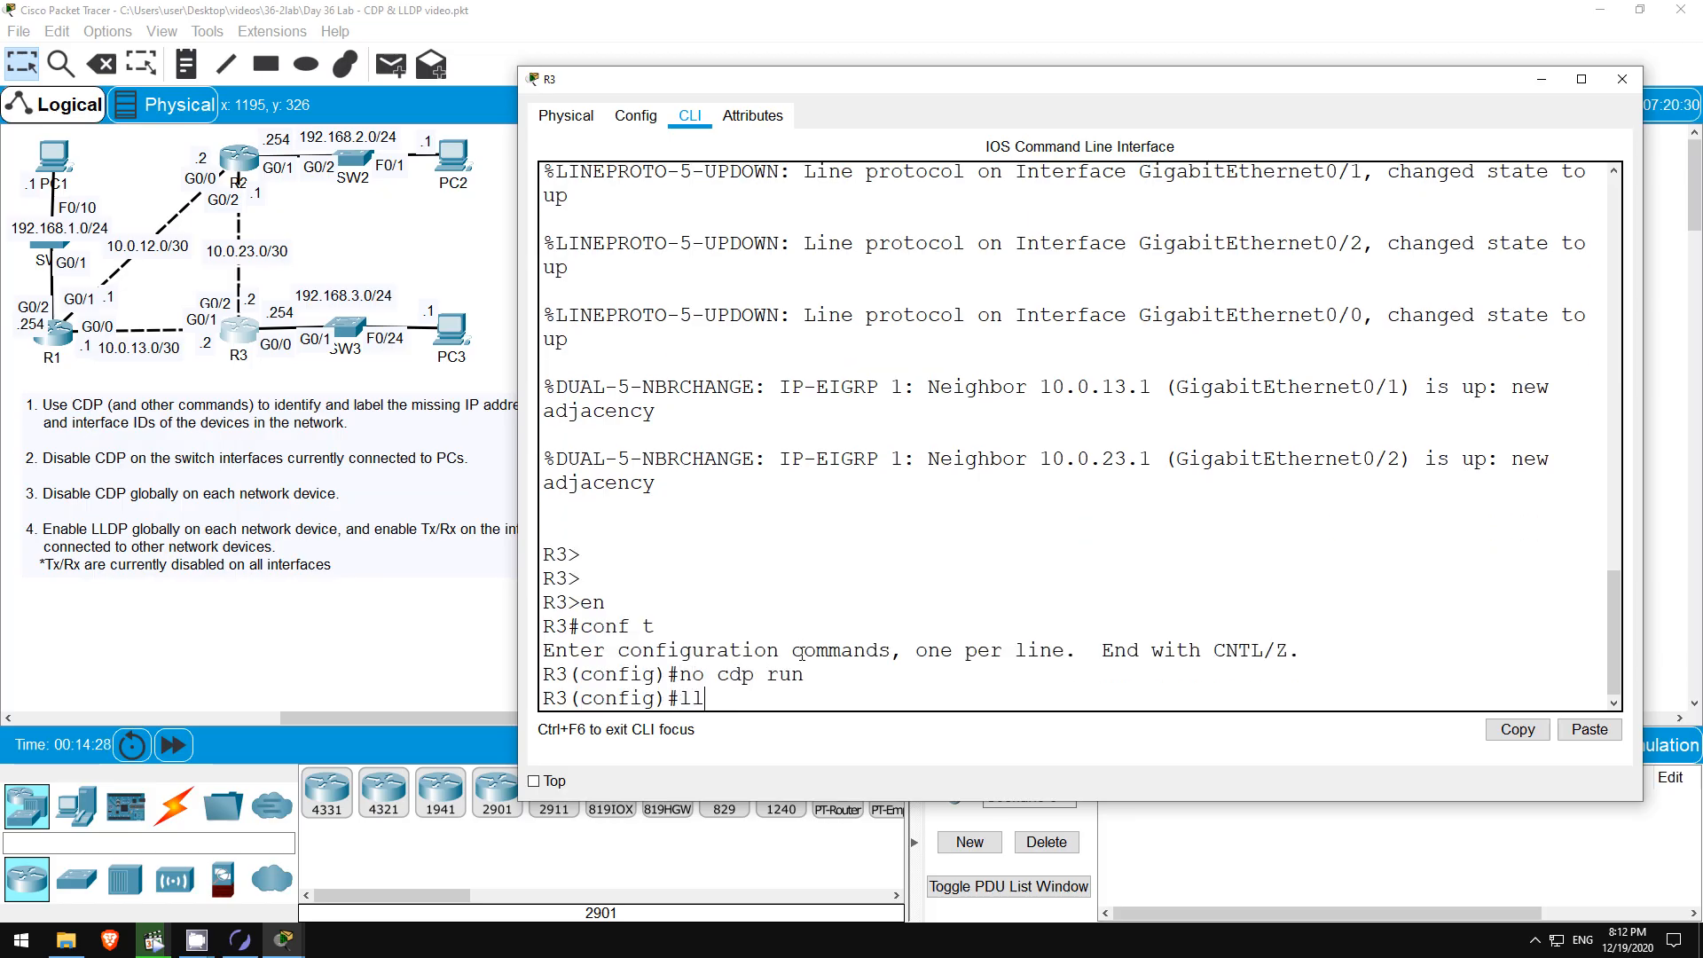
pyautogui.press('Return')
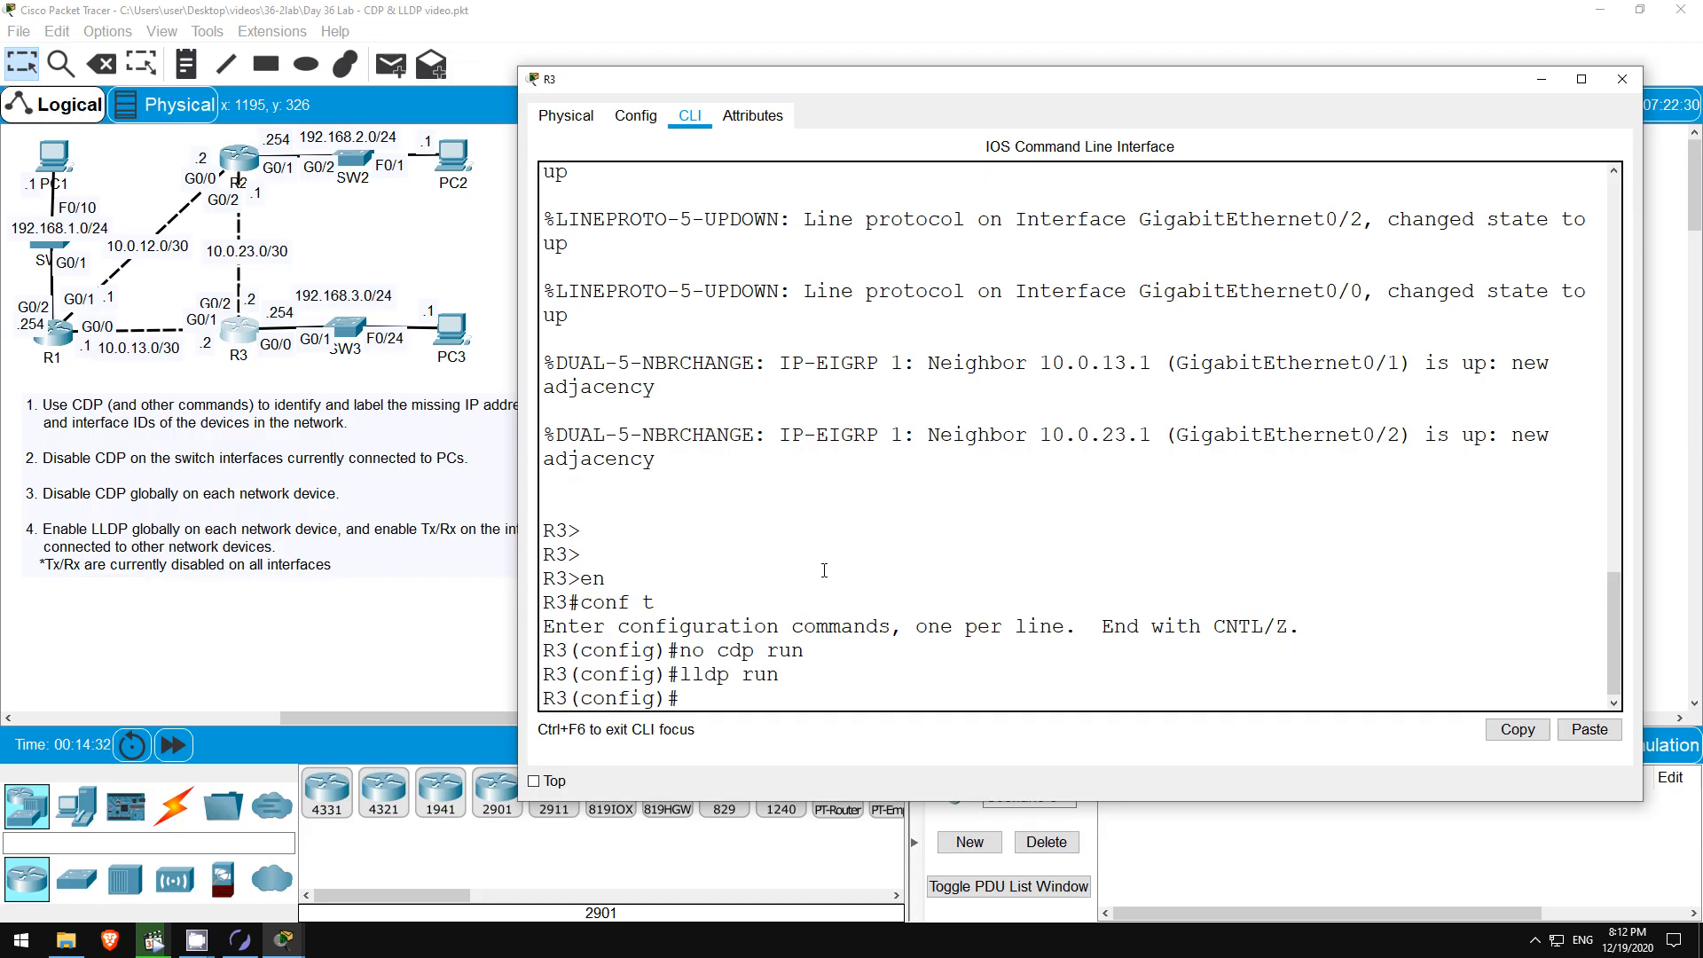
# Enable LLDP transmit and receive on R3's interface range g0/0 - 2.
pyautogui.write('nt range g0/0 - 2')
pyautogui.press('Return')
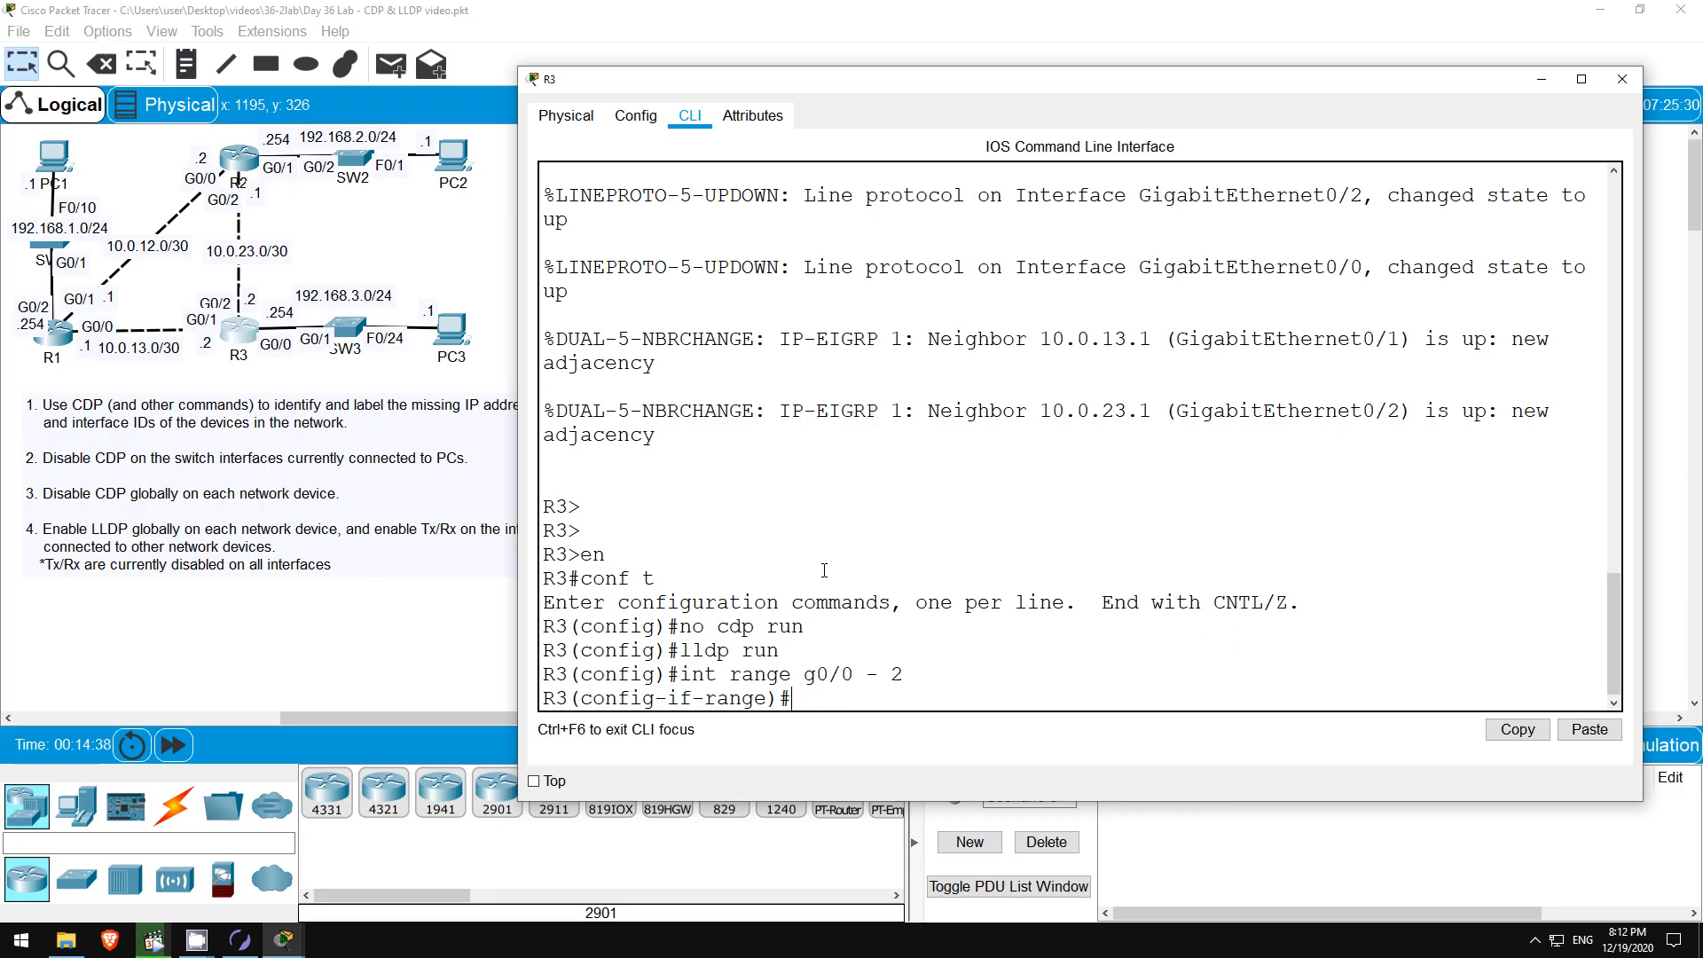
pyautogui.write('lldp tran')
pyautogui.press('Tab')
pyautogui.press('Return')
pyautogui.write('lldp rec')
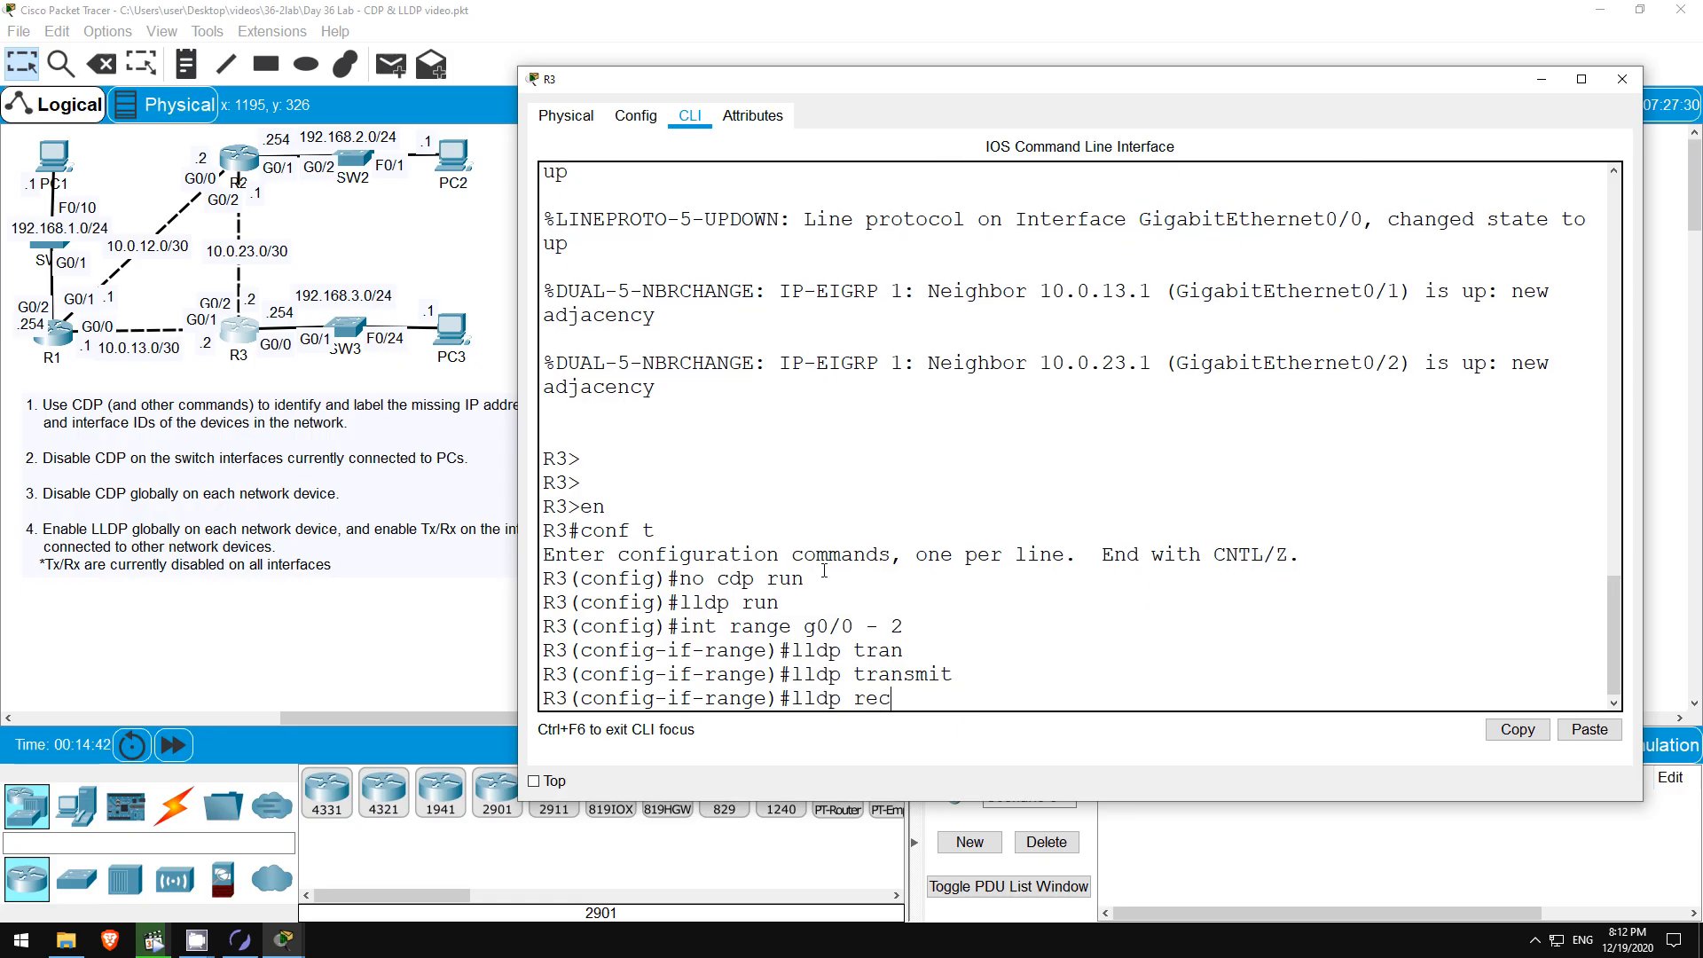
pyautogui.press('Tab')
pyautogui.press('Return')
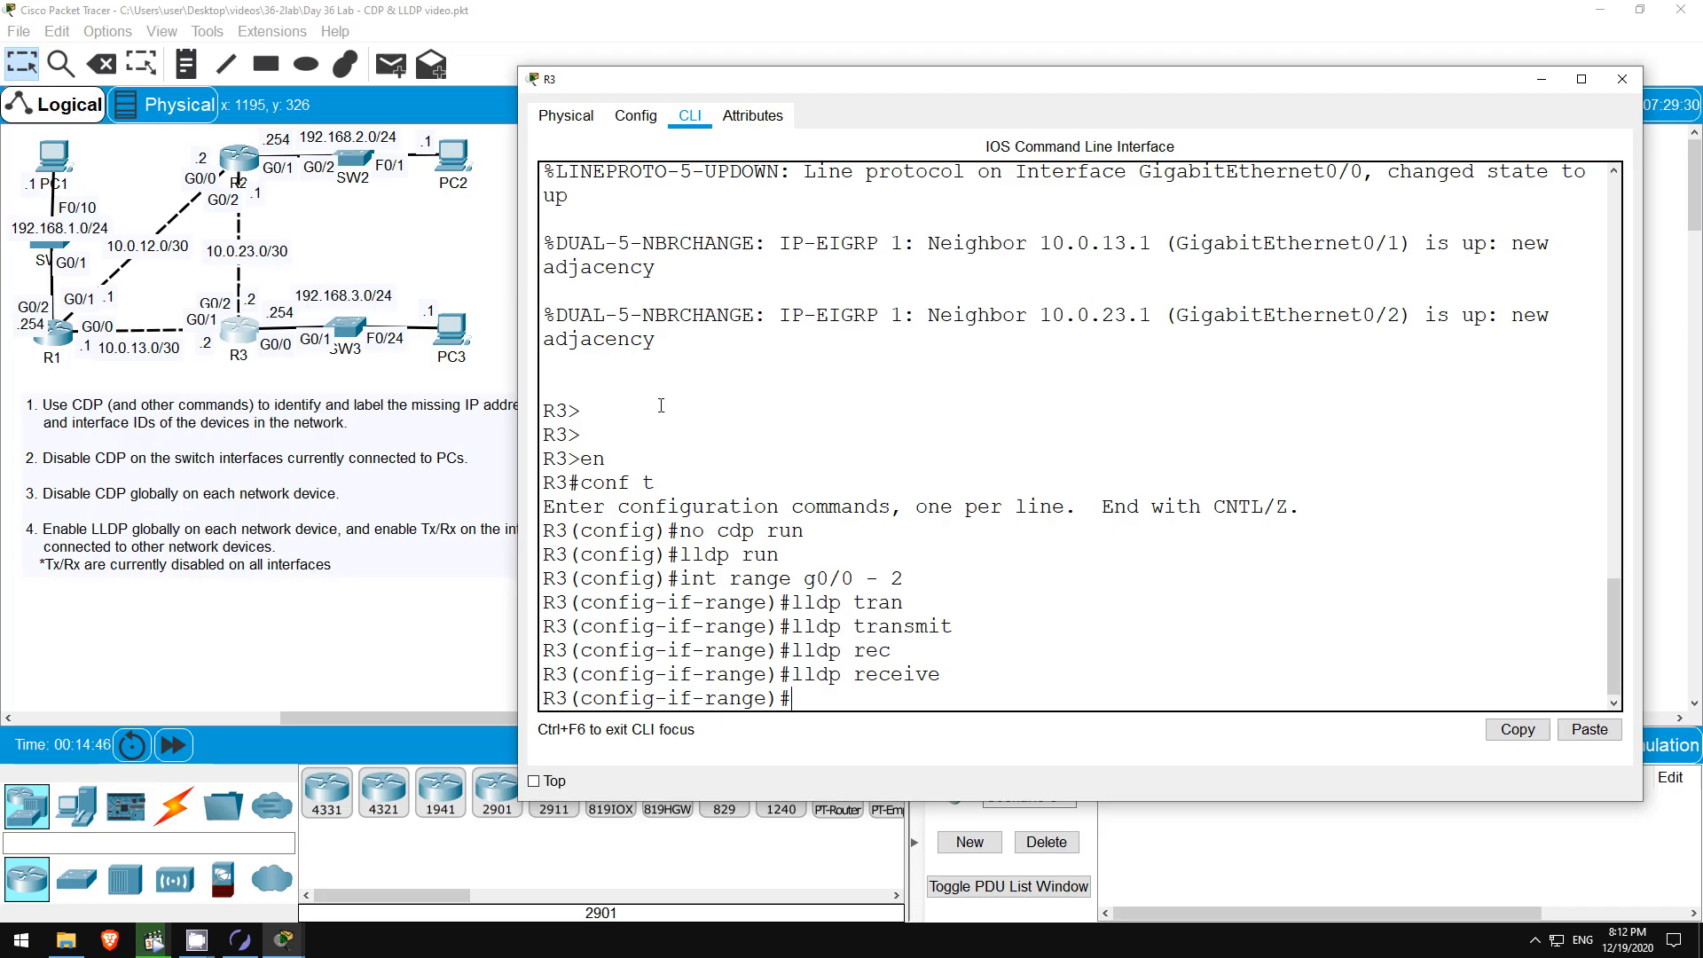
pyautogui.click(473, 224)
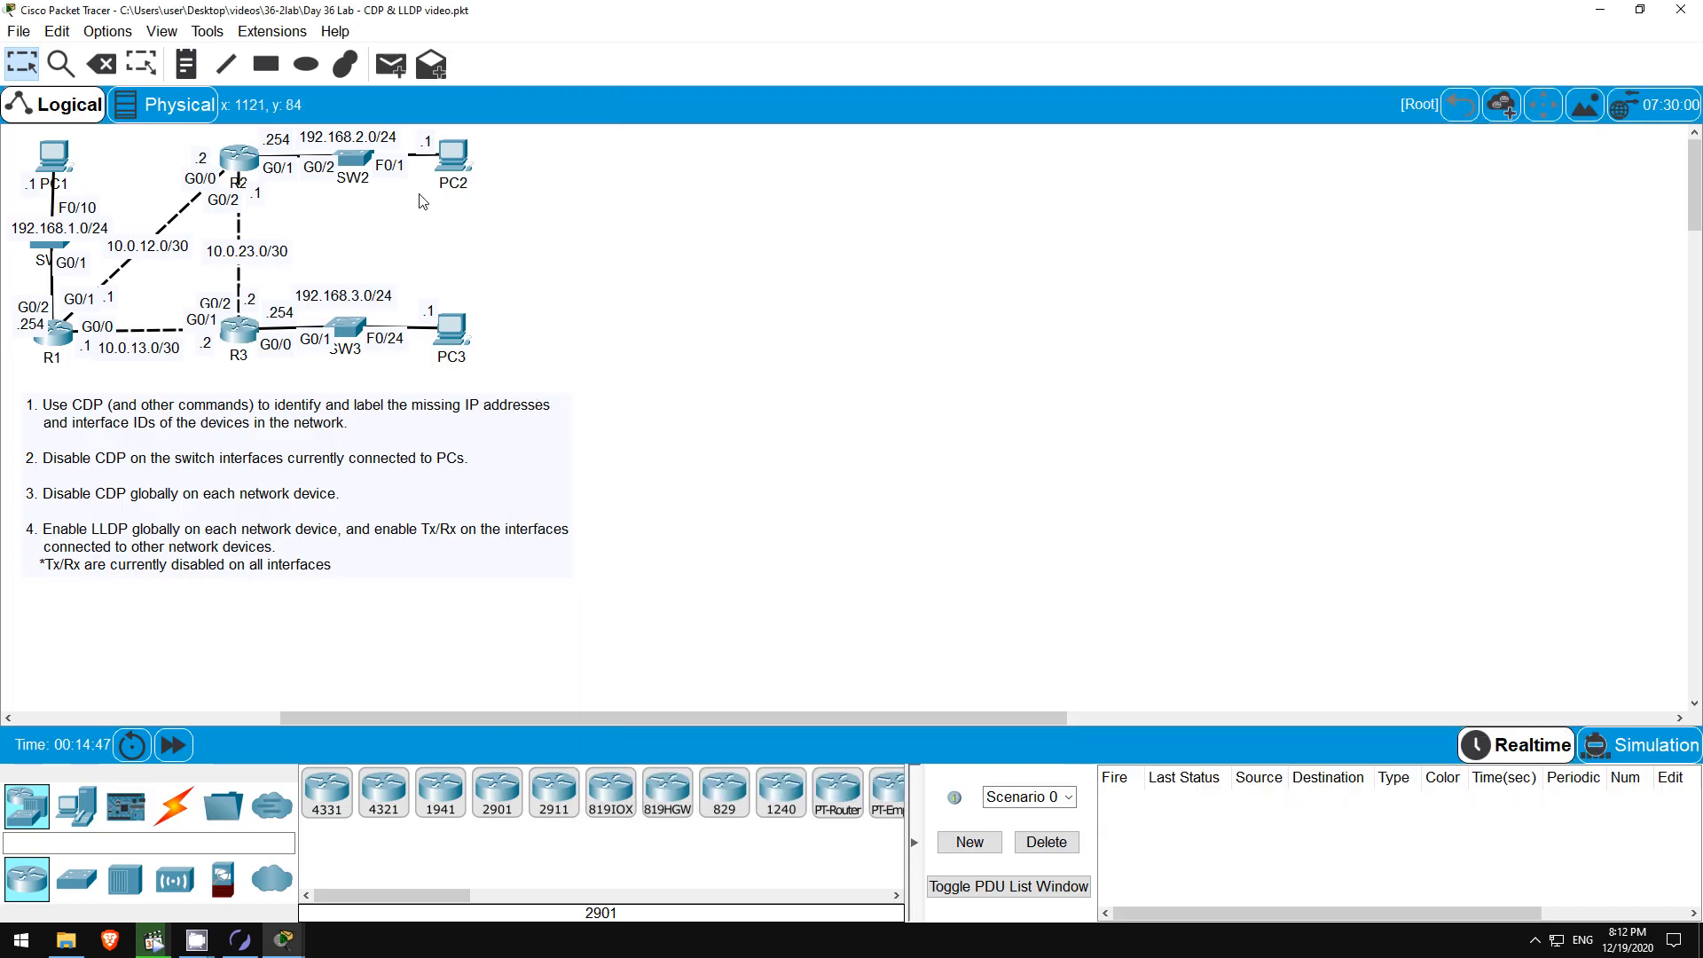
# Exit interface configuration on SW2, disable CDP globally with no cdp run, and enable LLDP with lldp run.
pyautogui.click(355, 160)
pyautogui.press('Return')
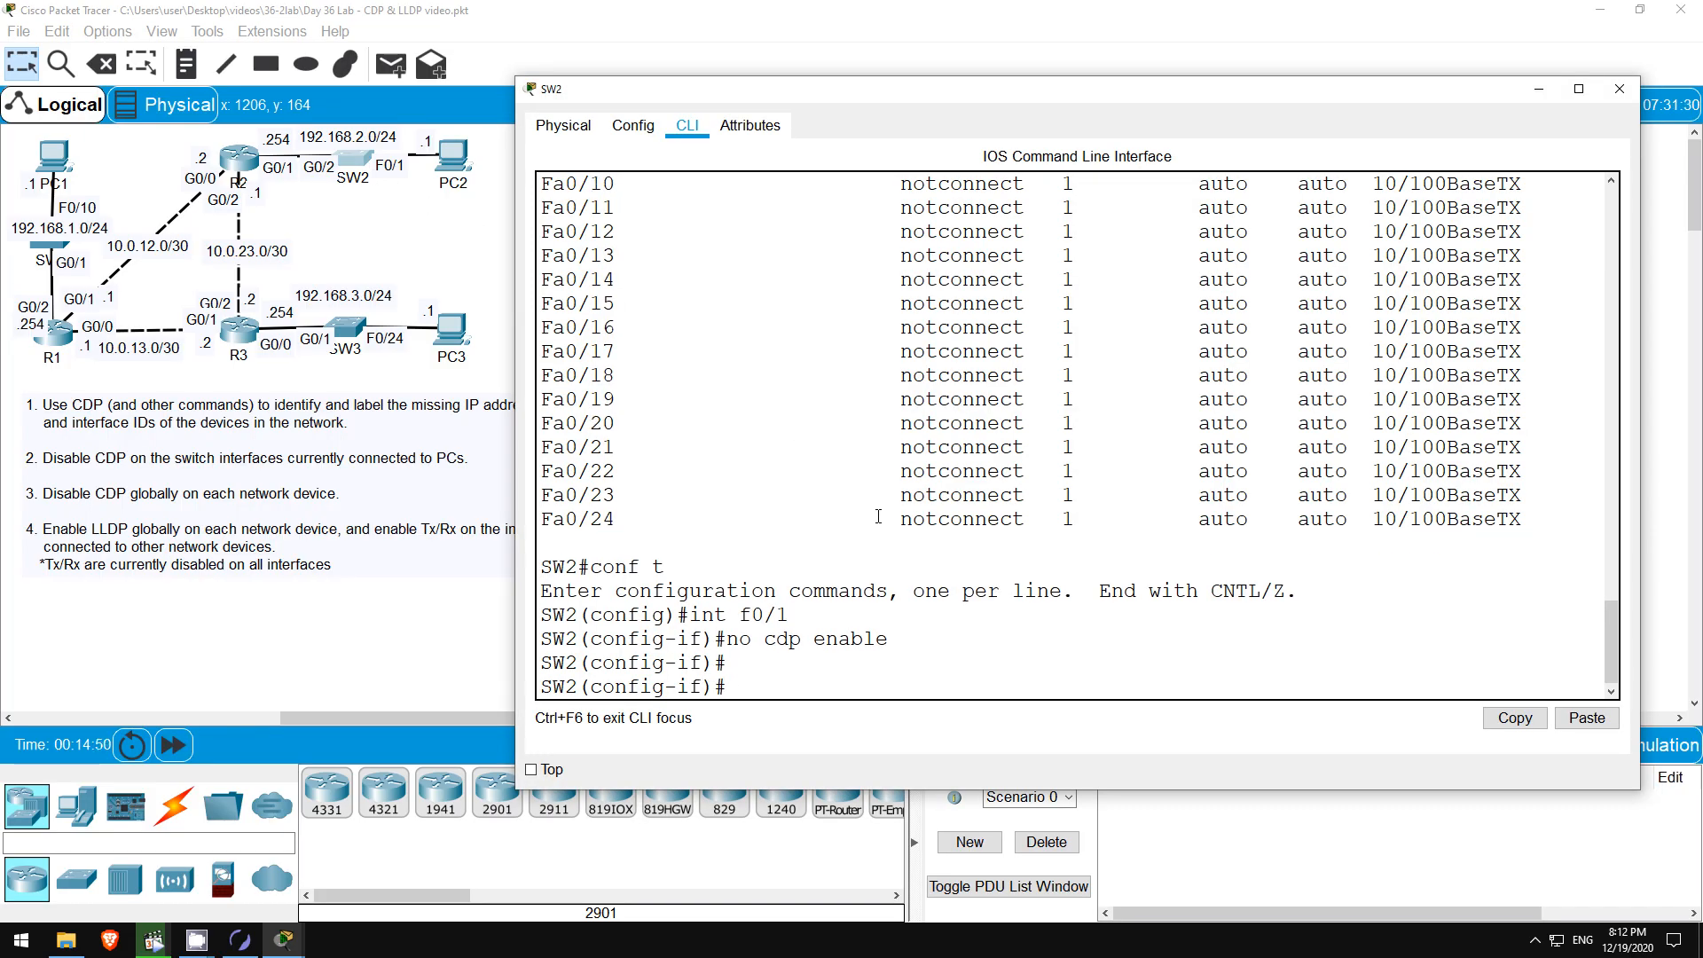
pyautogui.write('exit')
pyautogui.press('Return')
pyautogui.write('no')
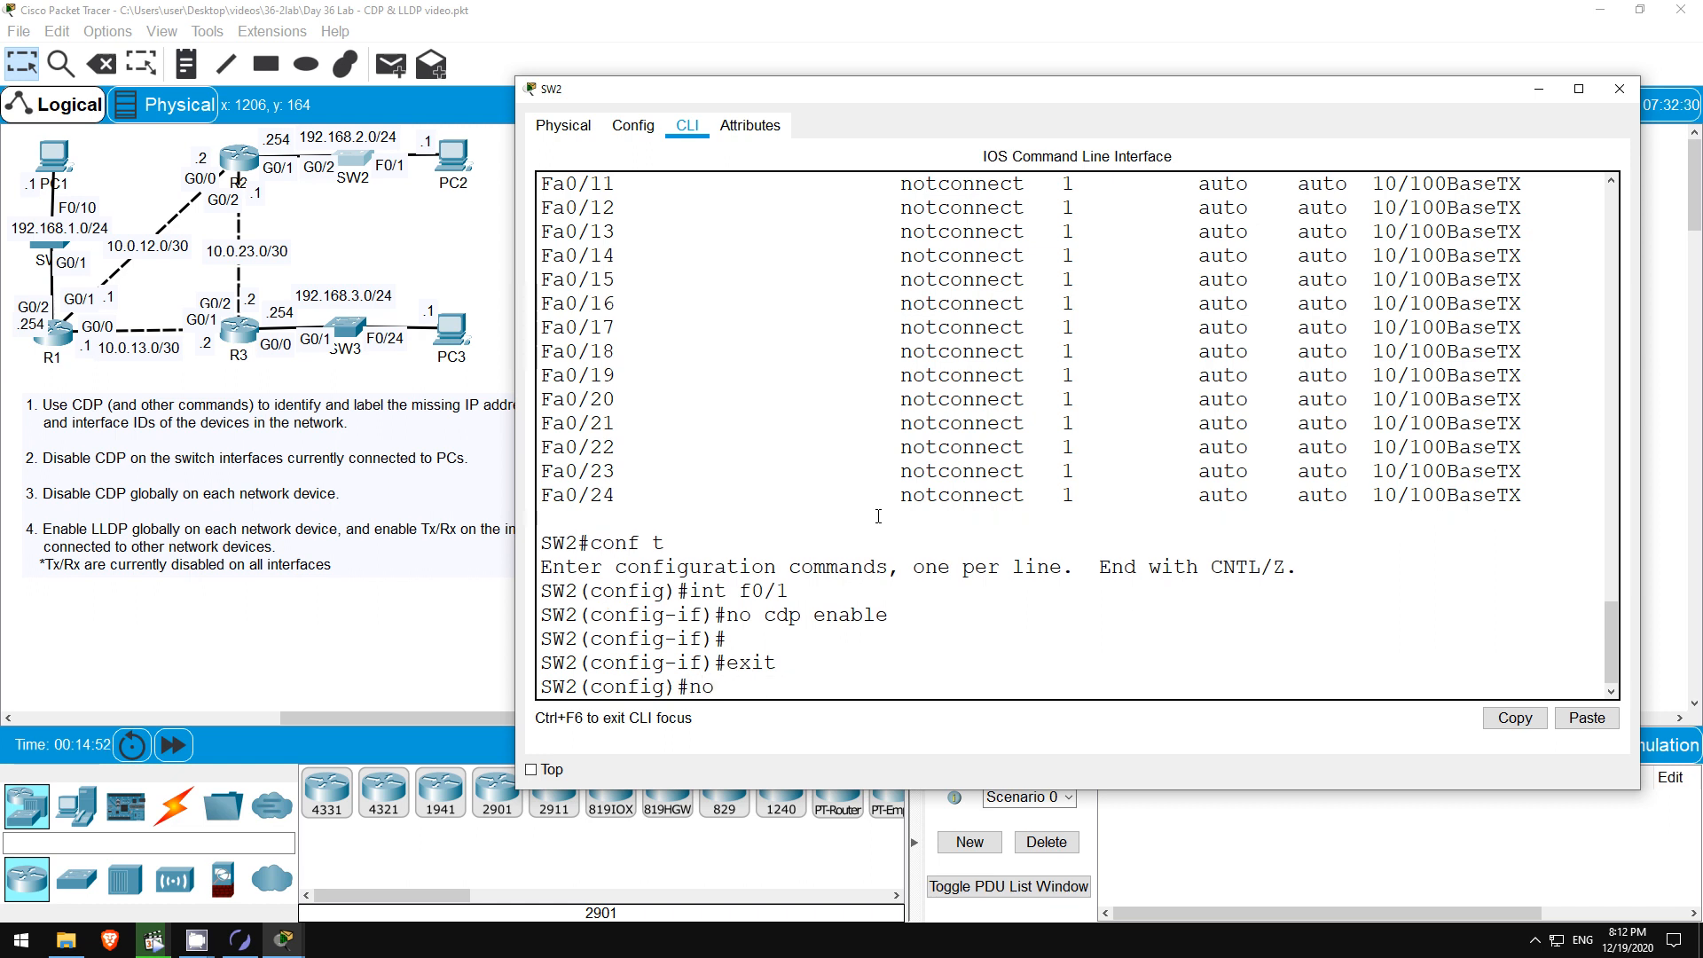
pyautogui.write(' cdp run')
pyautogui.press('Return')
pyautogui.write('lldp run')
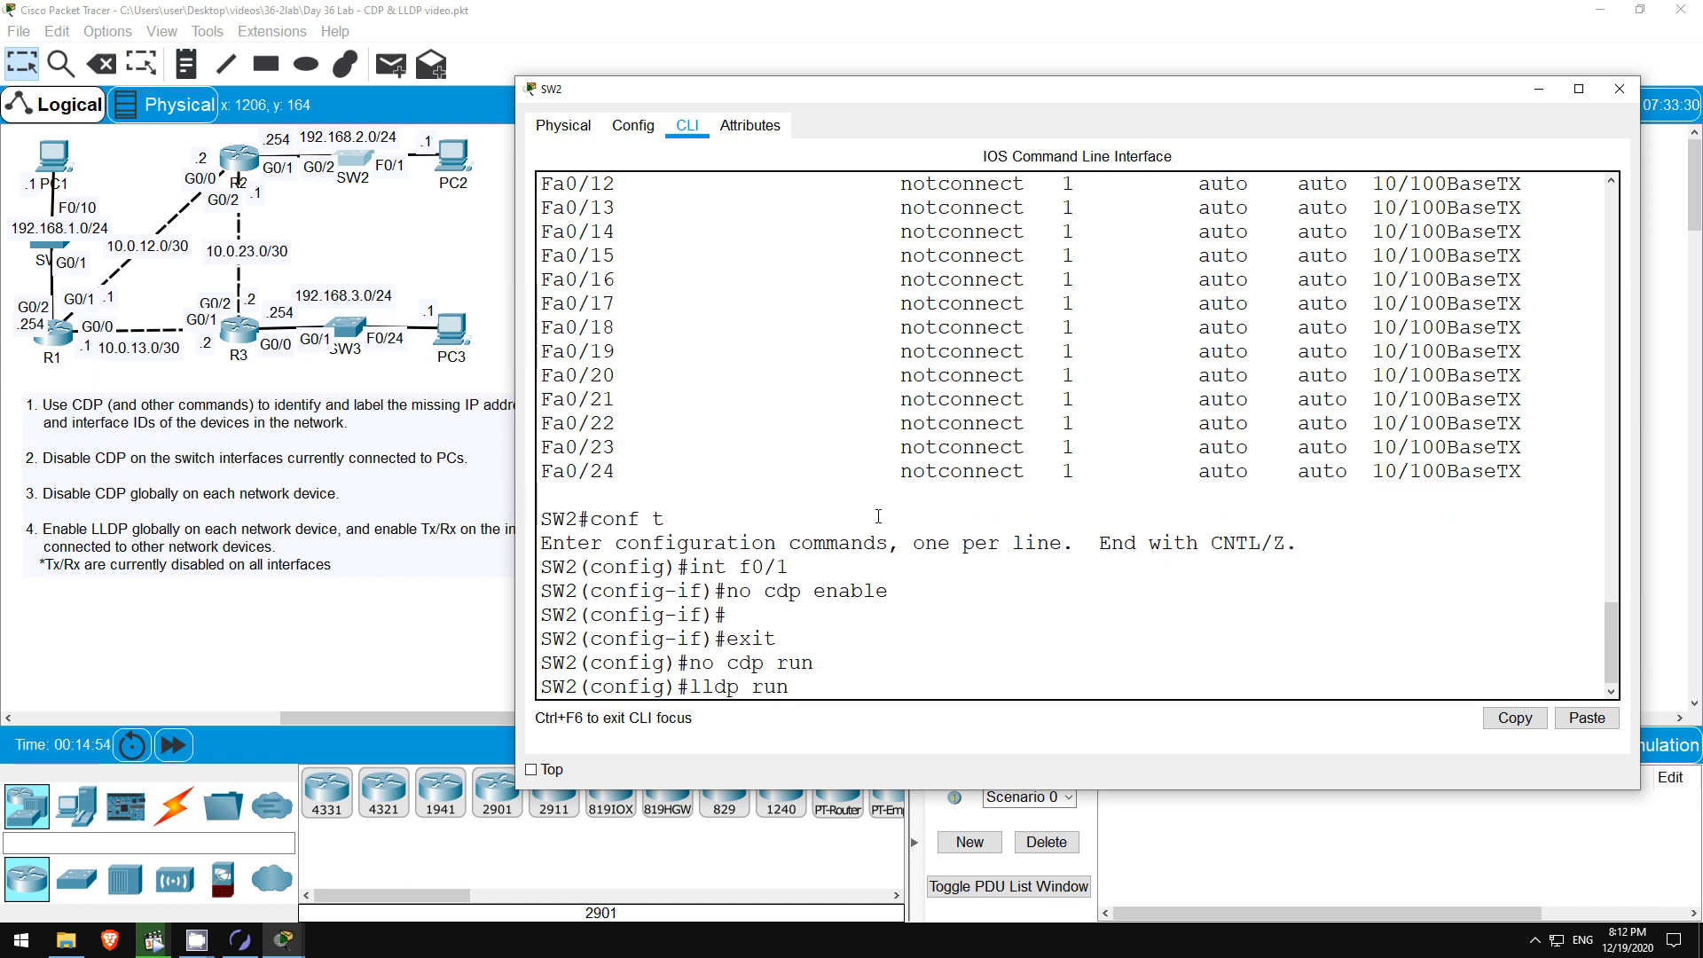
pyautogui.press('Return')
# Enable LLDP transmit and receive on SW2's interface g0/2.
pyautogui.write('in')
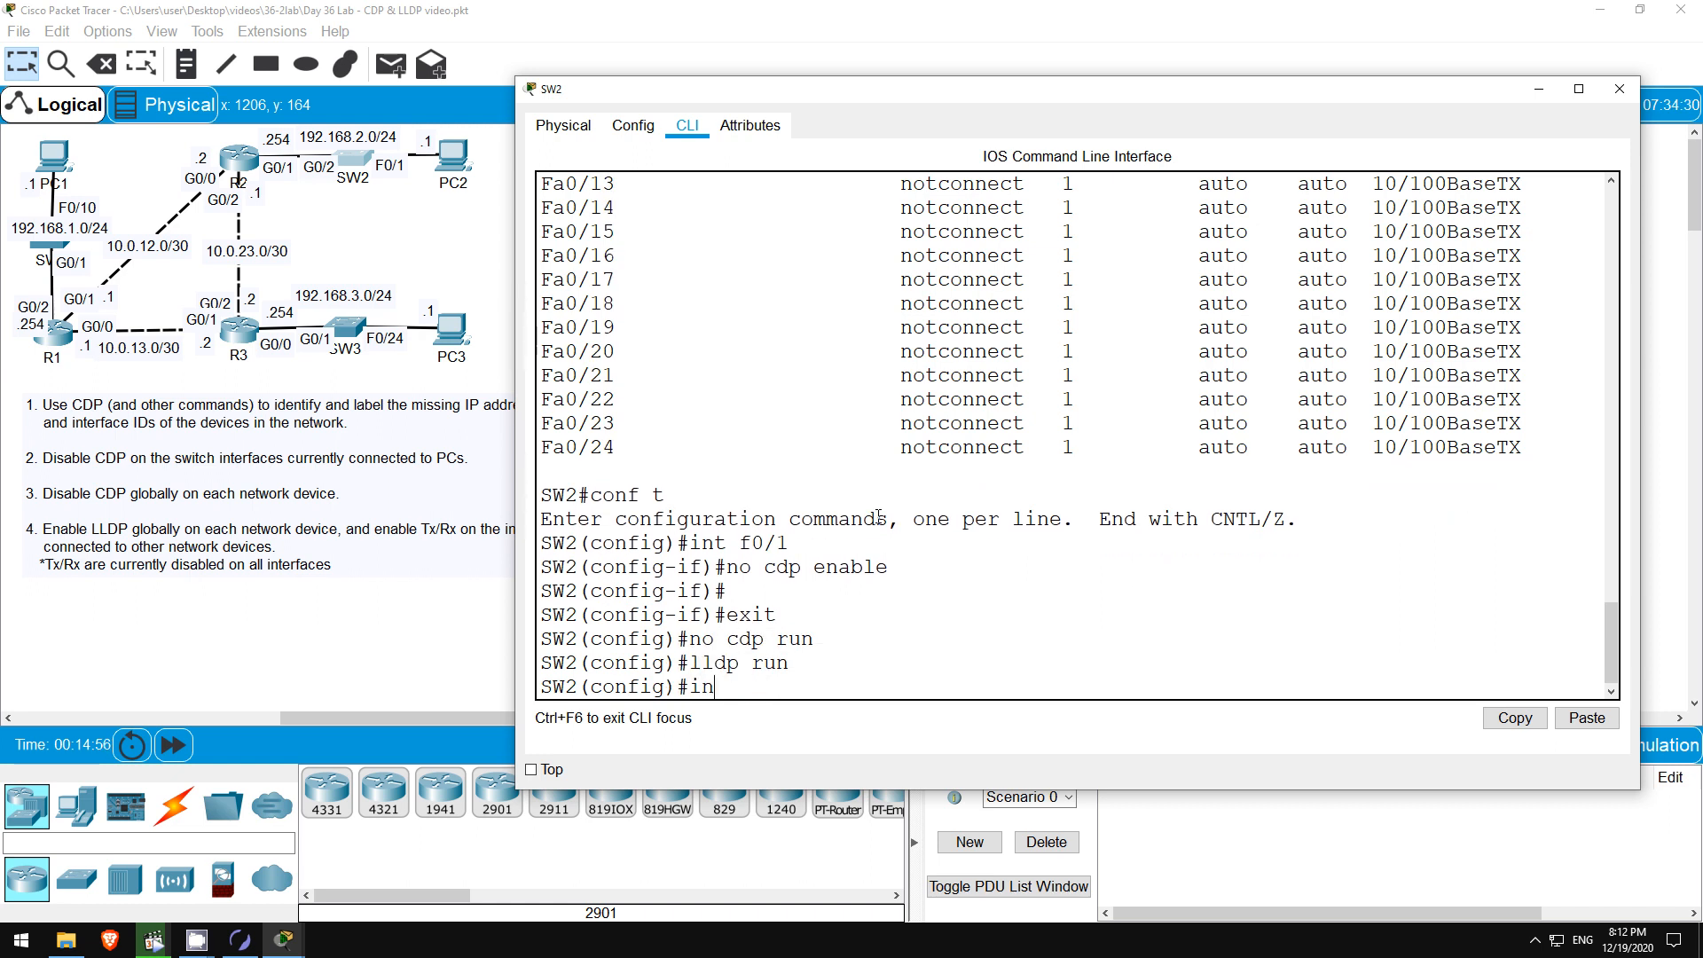
pyautogui.write('t g0/2')
pyautogui.press('Return')
pyautogui.write('lldp')
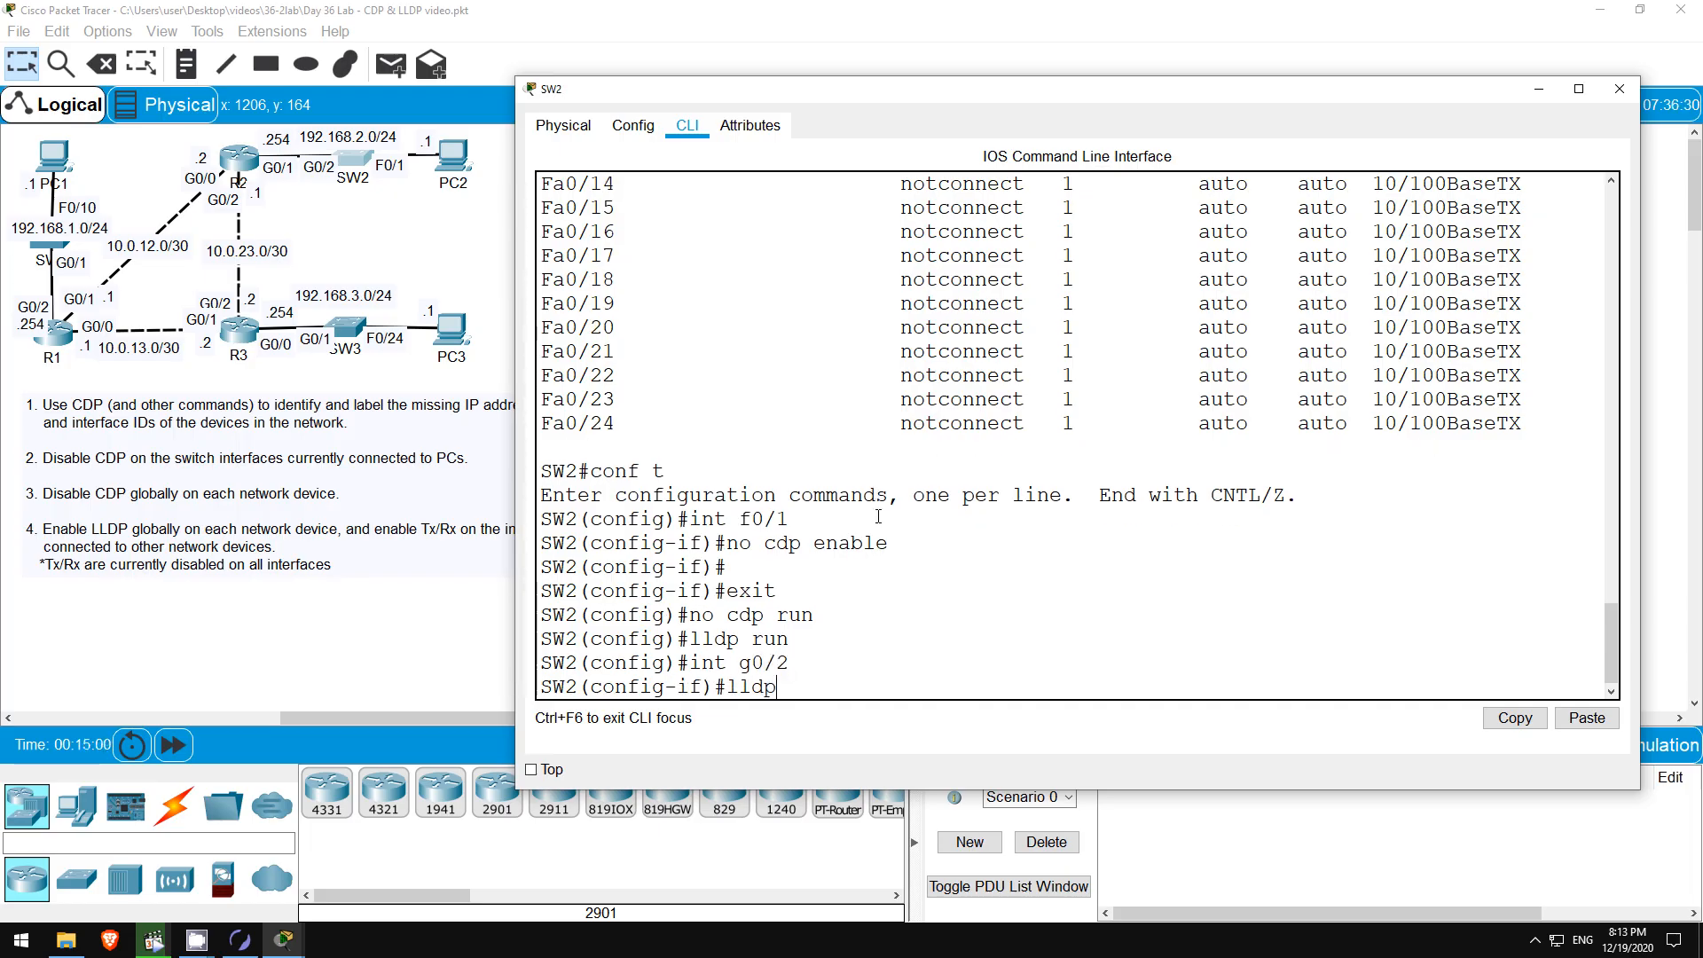
pyautogui.write(' tran')
pyautogui.press('Tab')
pyautogui.press('Return')
pyautogui.write('lldp rec')
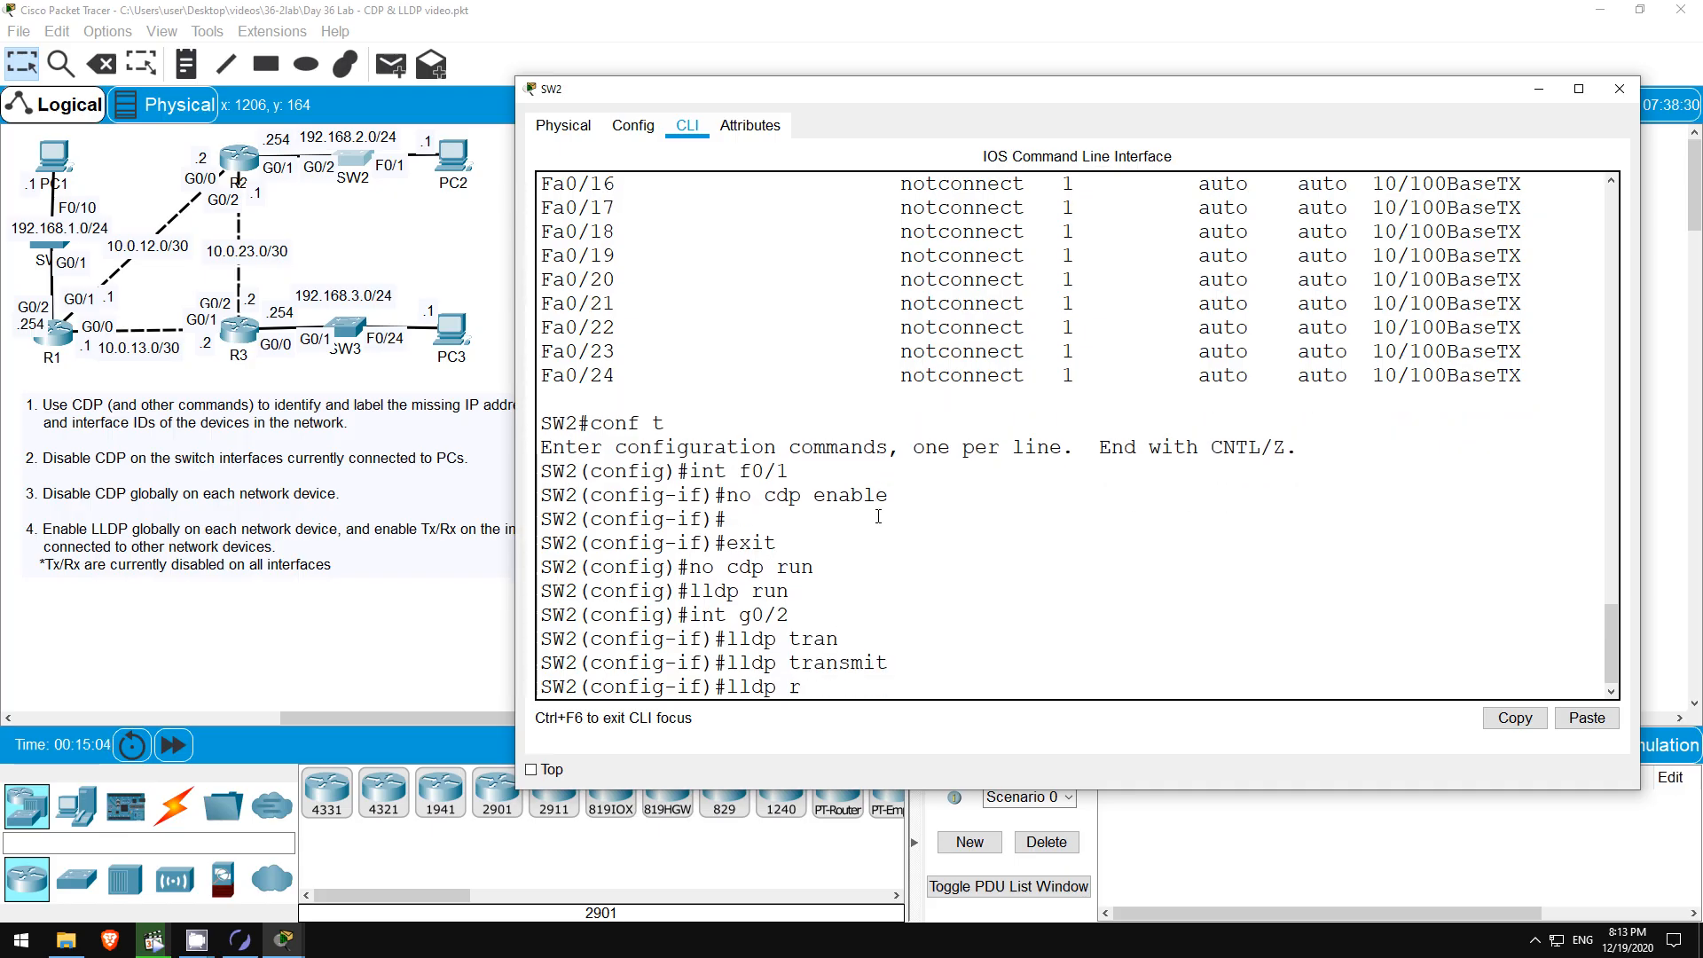
pyautogui.press('Tab')
pyautogui.press('Return')
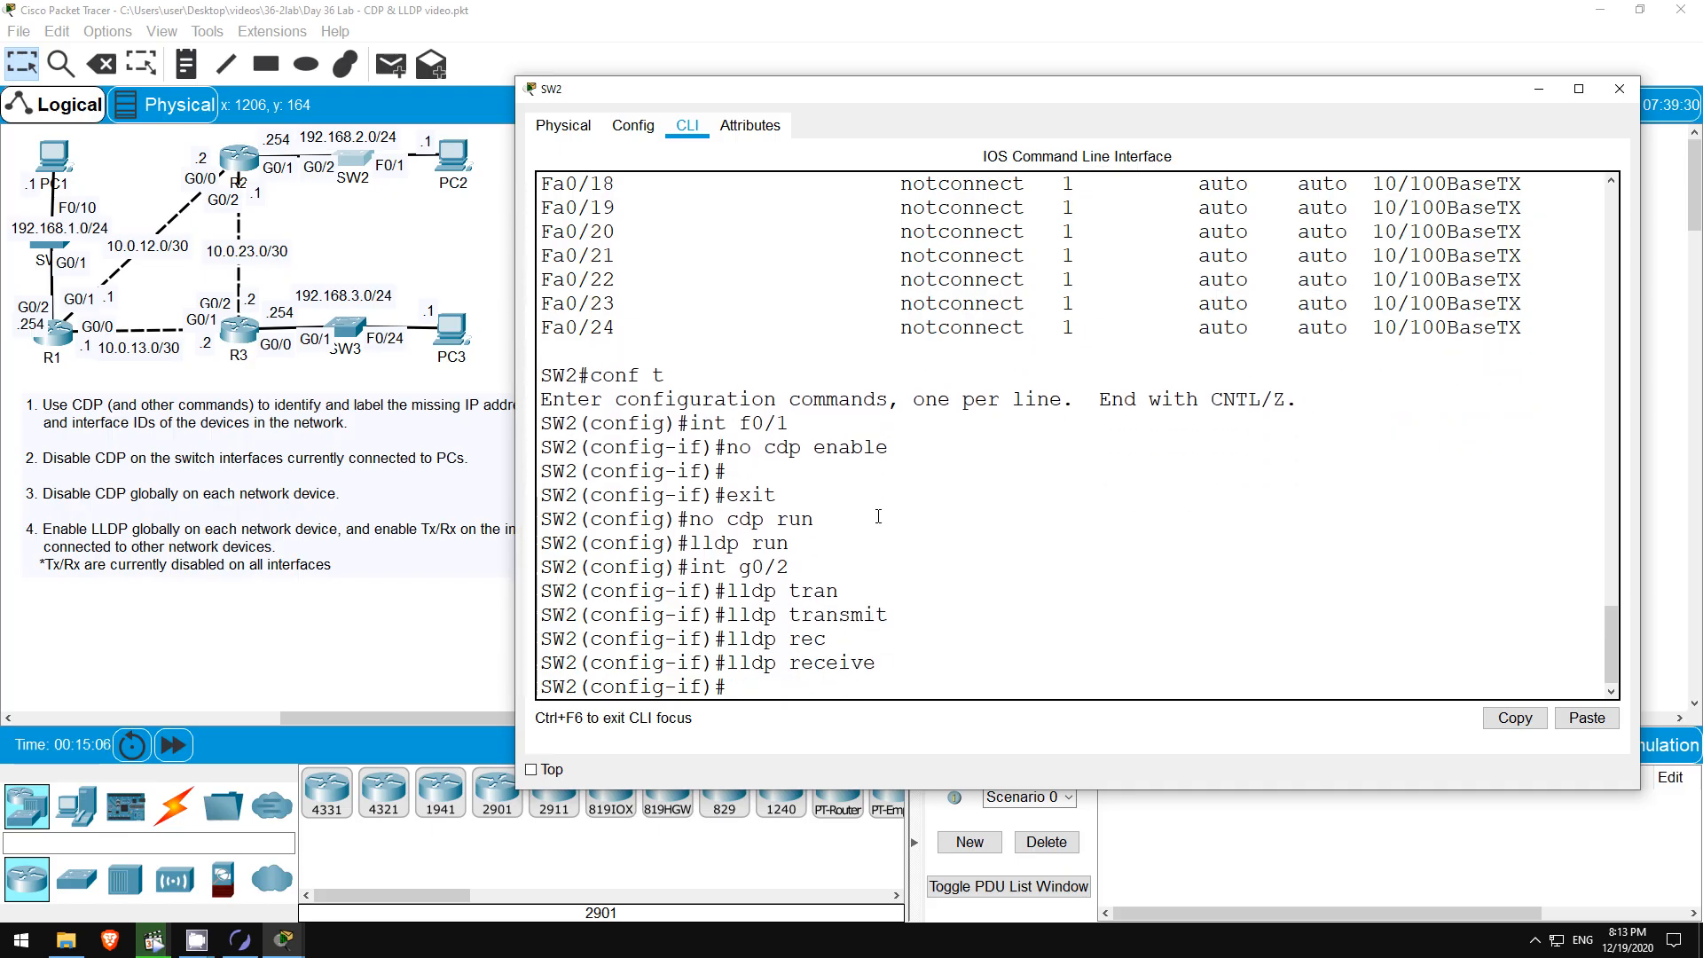
# Enter global configuration mode on R2, disable CDP with no cdp run, and enable LLDP with lldp run.
pyautogui.click(239, 158)
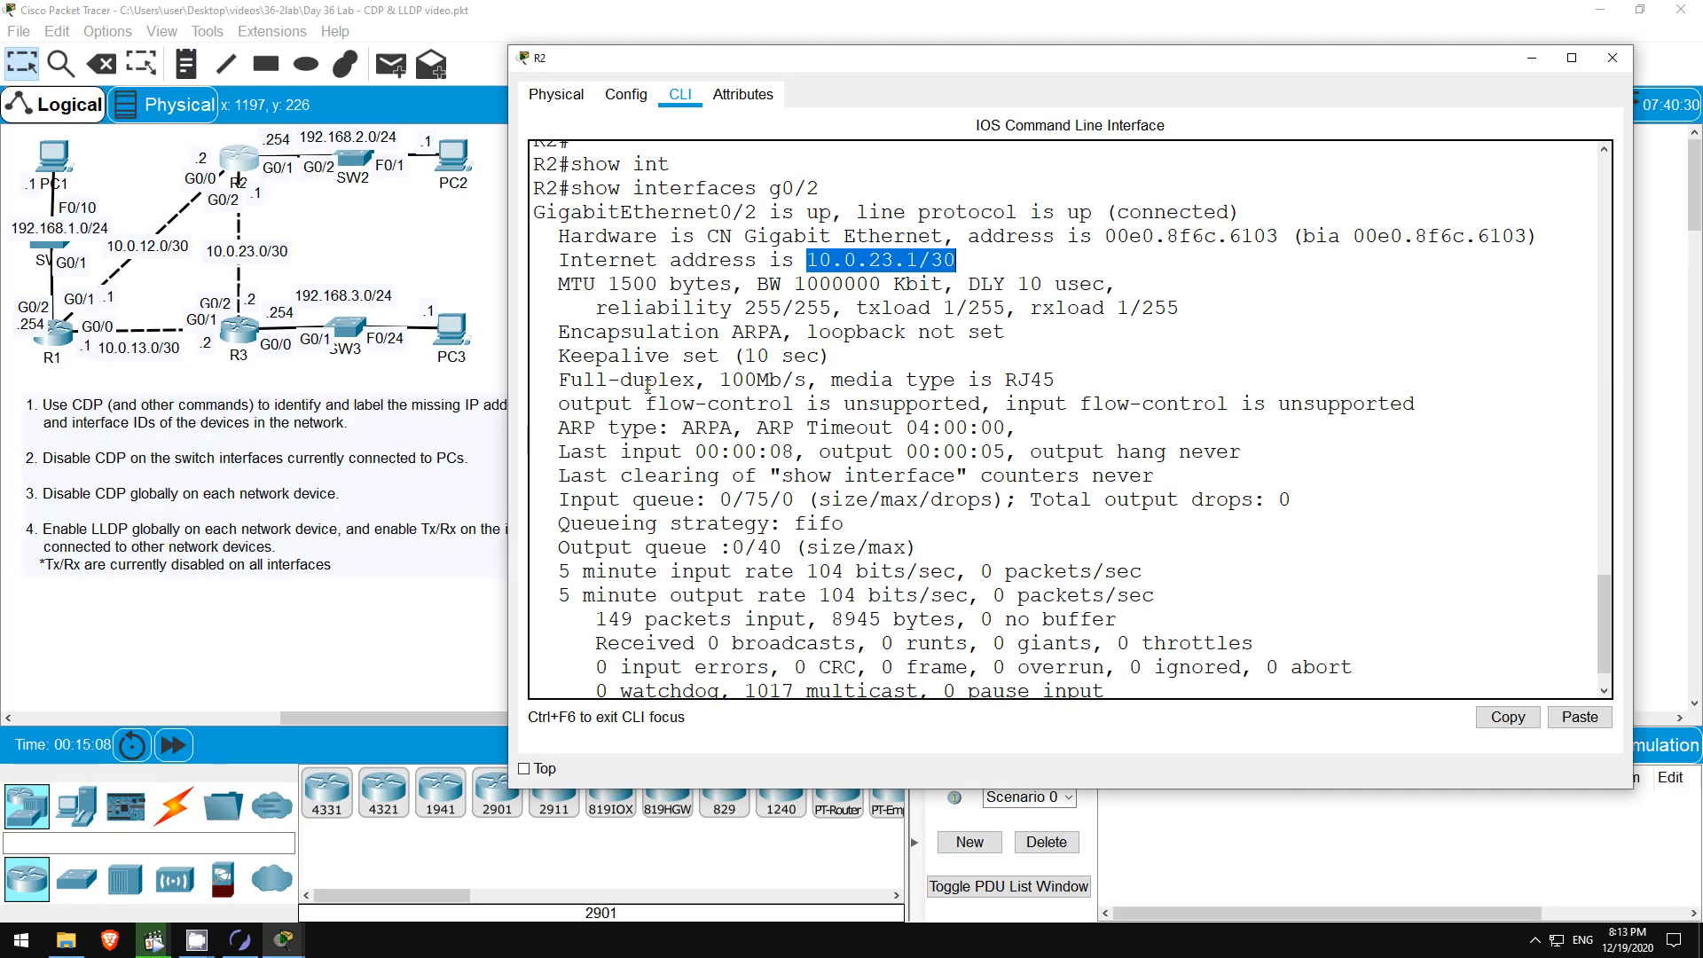
pyautogui.click(1036, 490)
pyautogui.scroll(-2, 1035, 490)
pyautogui.press('Return')
pyautogui.press('Return')
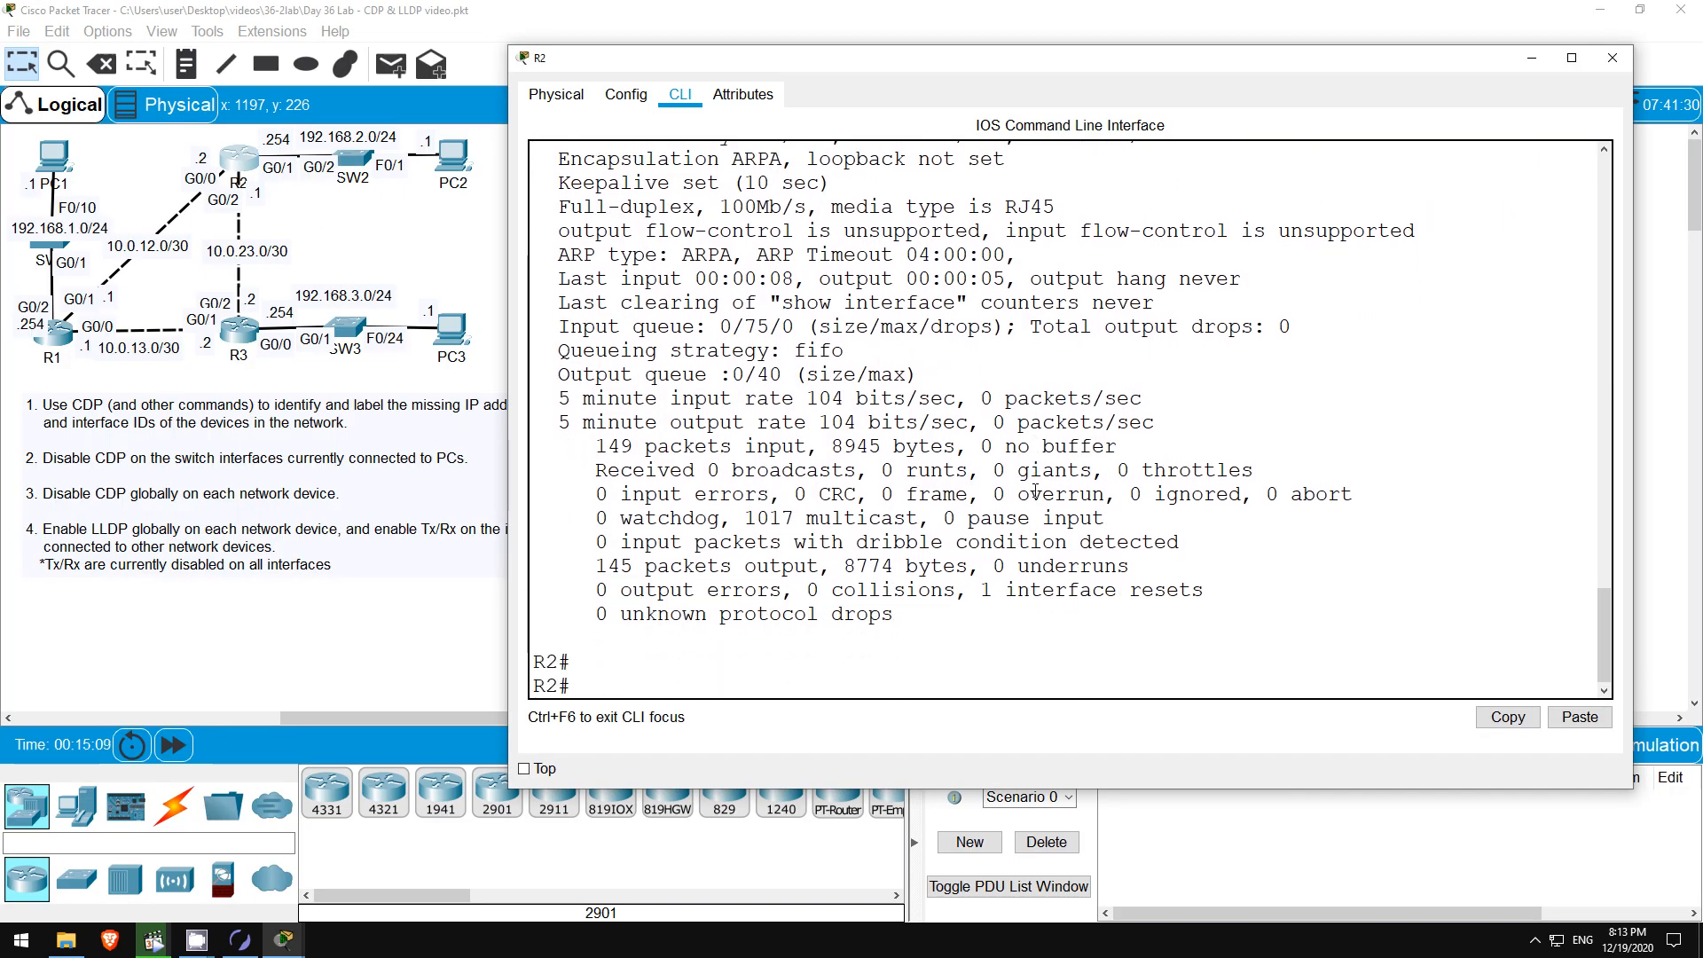
pyautogui.write('conf t')
pyautogui.press('Return')
pyautogui.write('no cdp run')
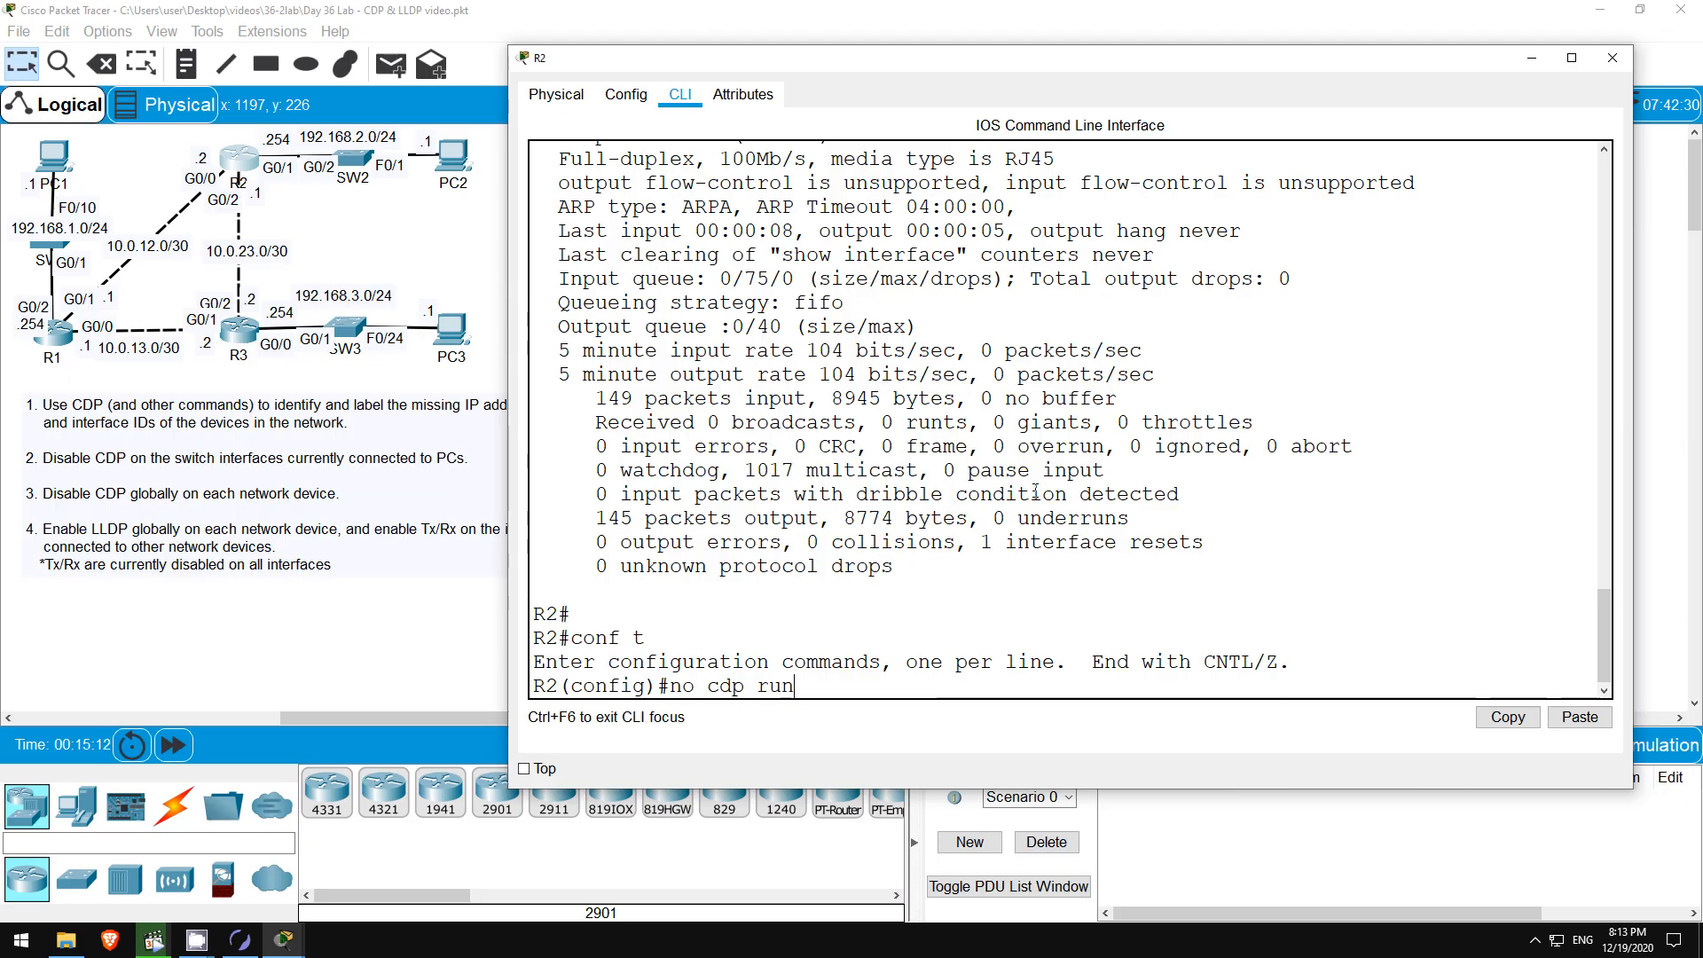
pyautogui.press('Return')
pyautogui.write('lldp run')
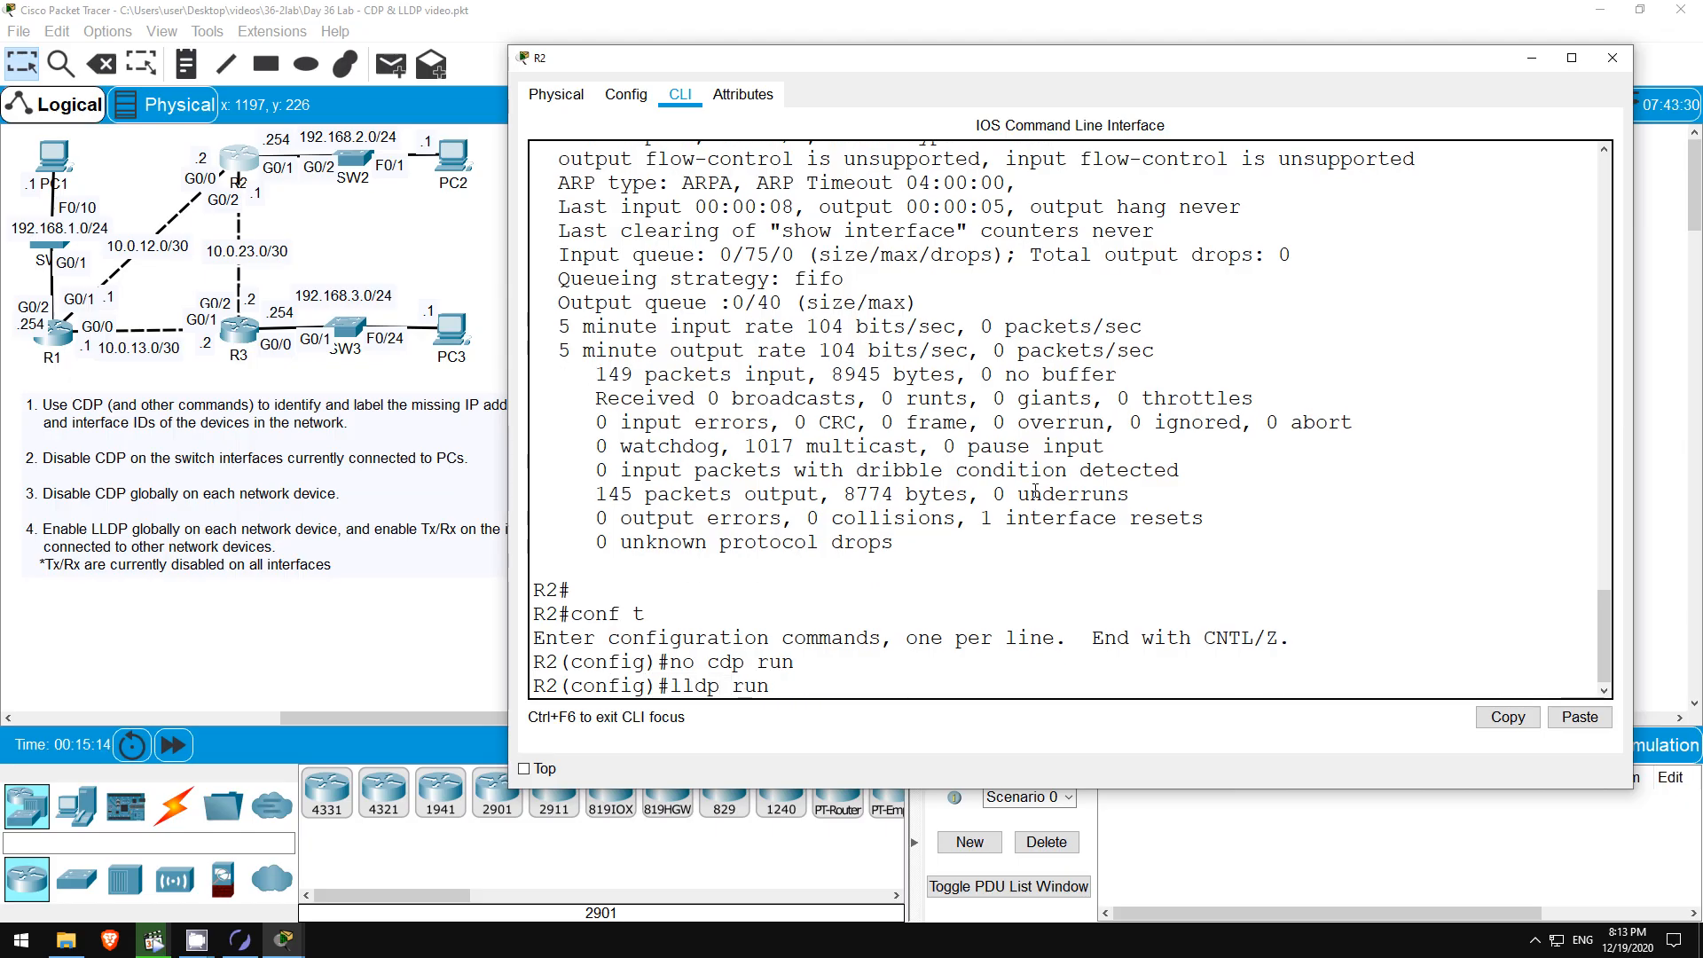
pyautogui.press('Return')
# Enable LLDP transmit and receive on R2's interface range g0/0 - 2.
pyautogui.write('int')
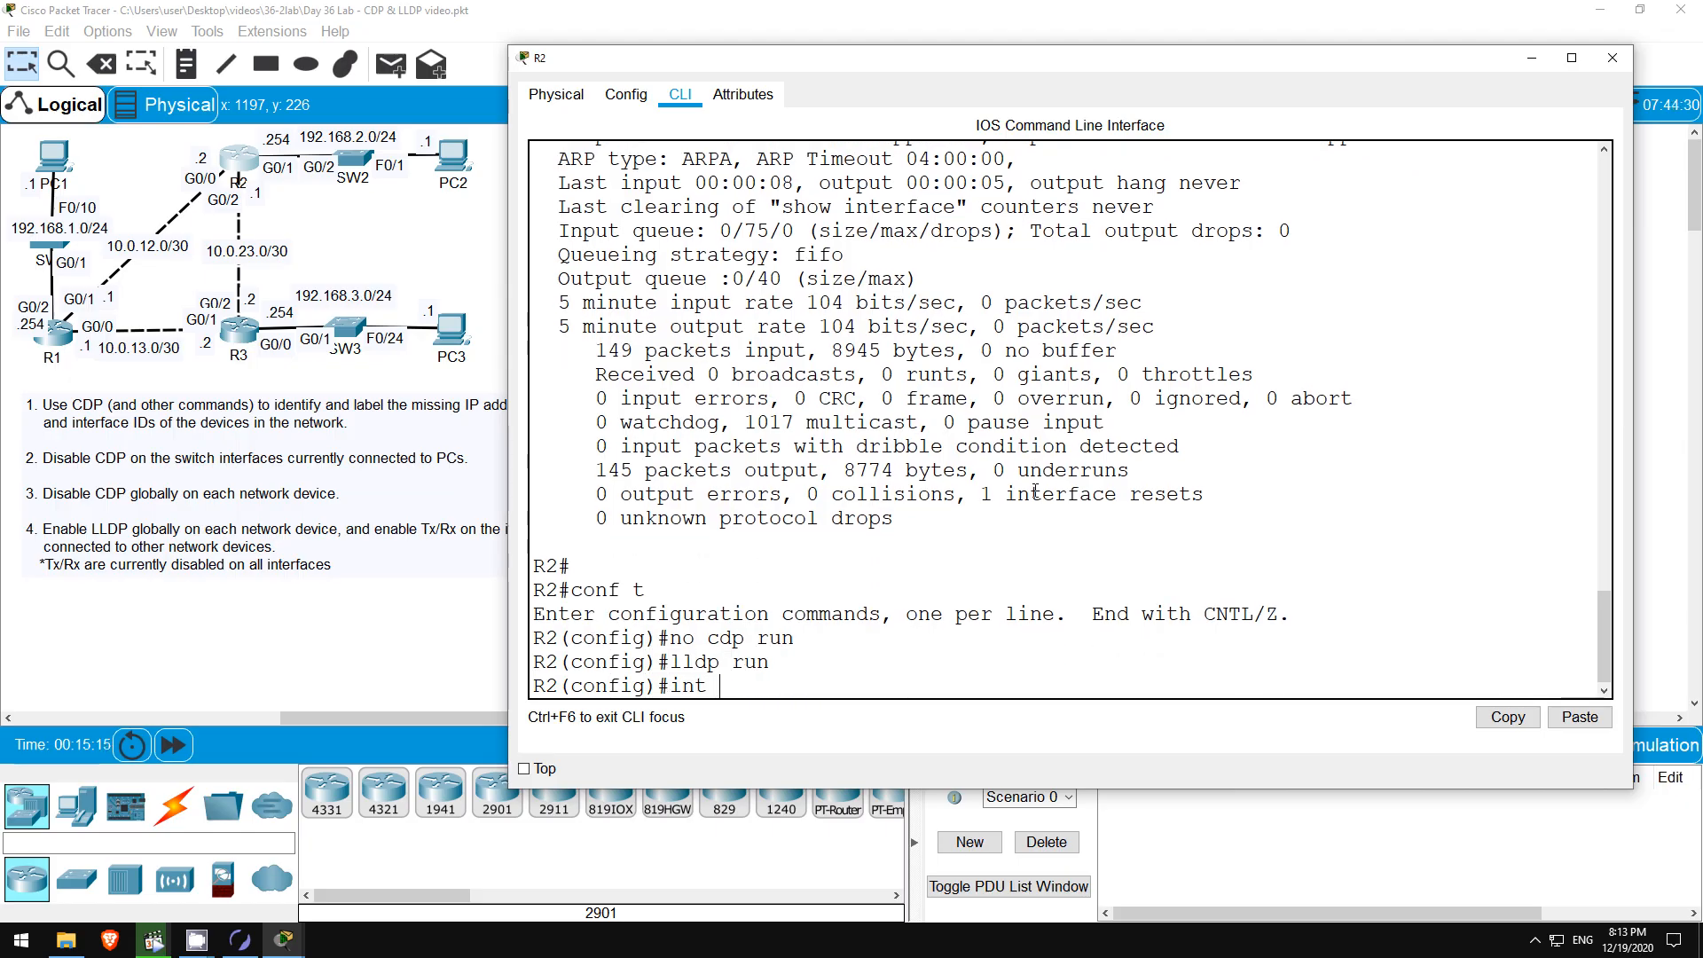
pyautogui.write(' r')
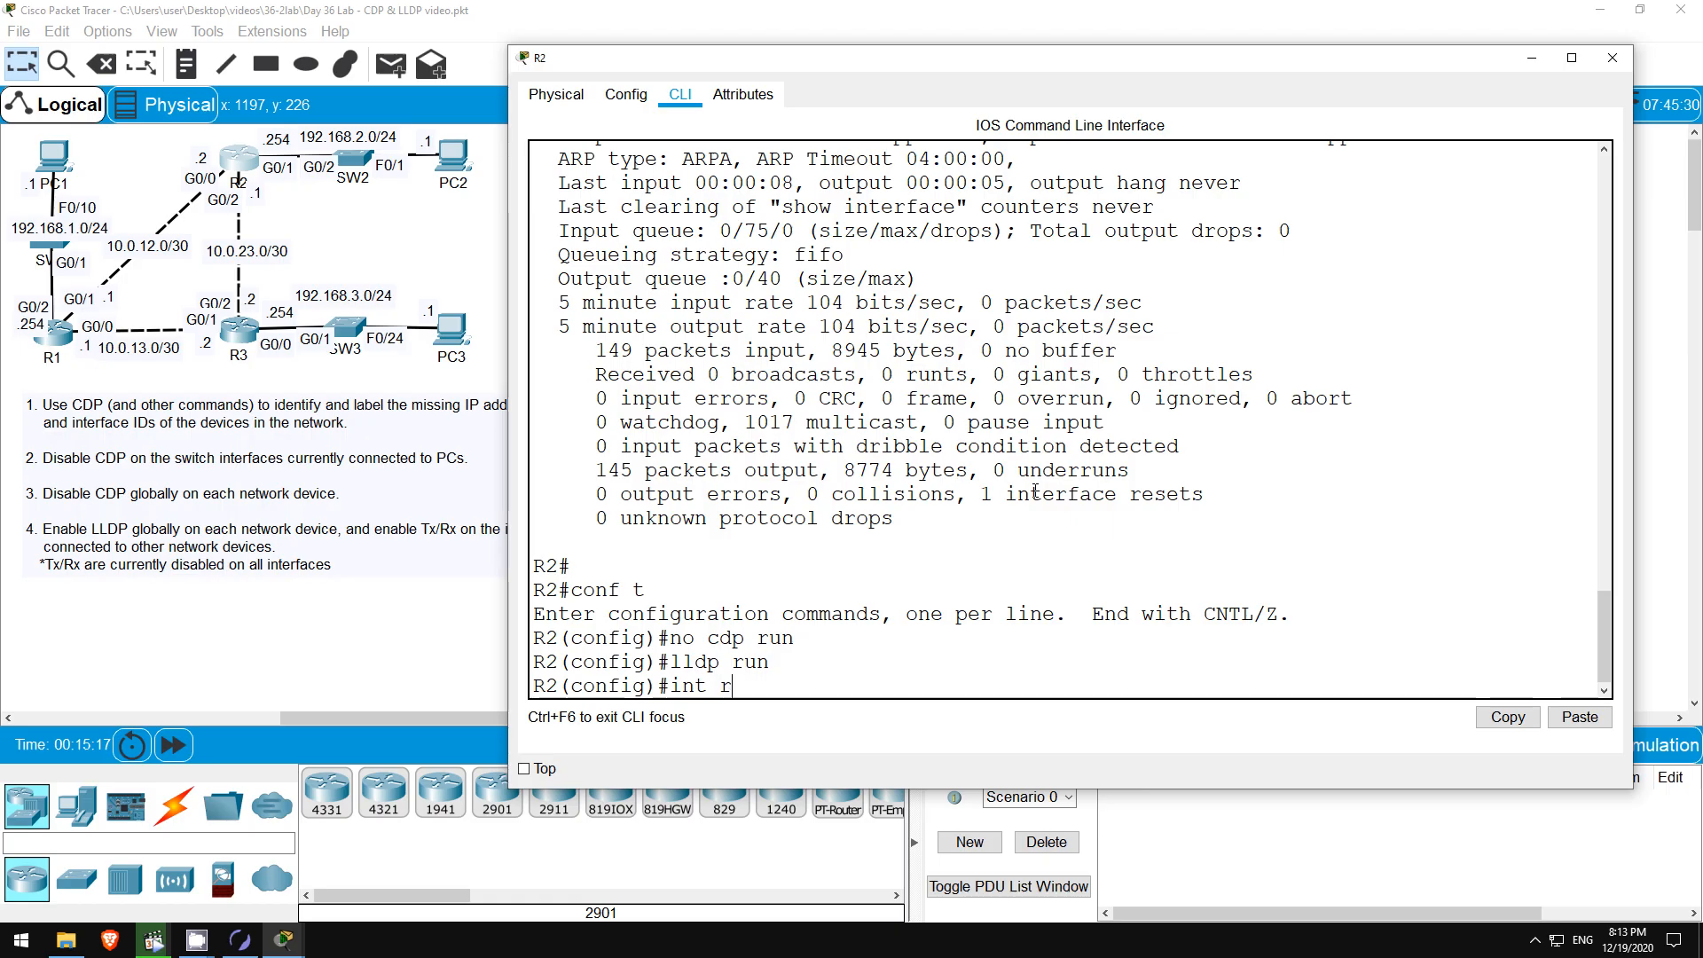
pyautogui.write('ange')
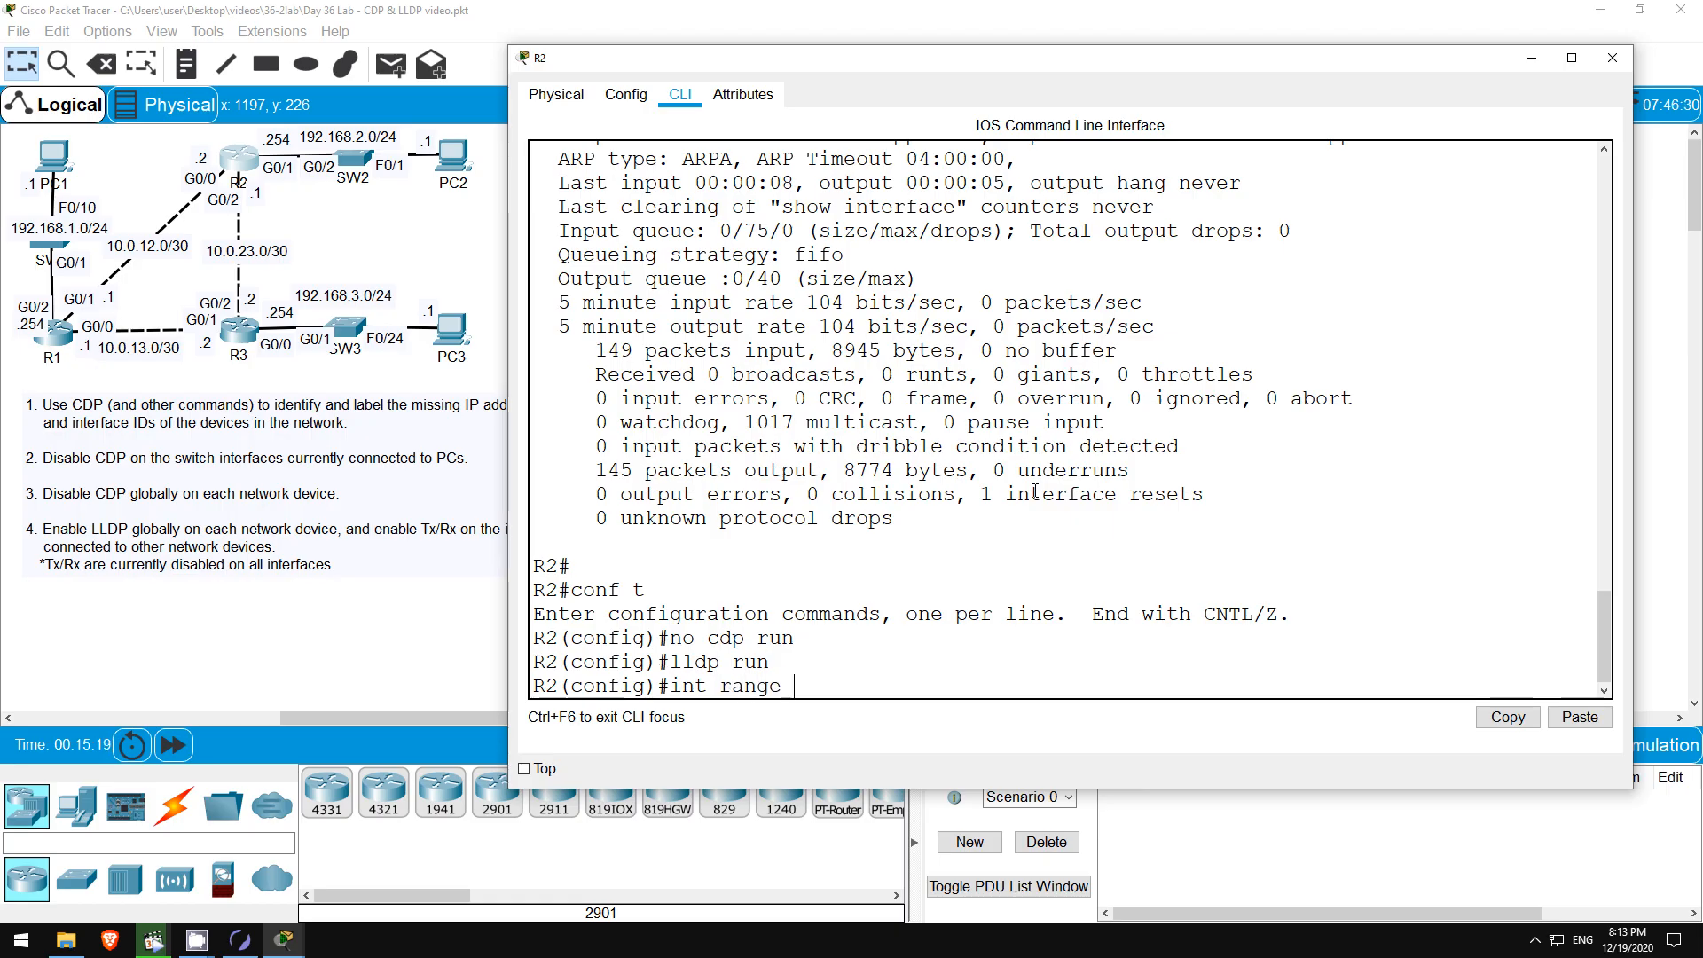
pyautogui.write(' g0/0 - 2')
pyautogui.press('Return')
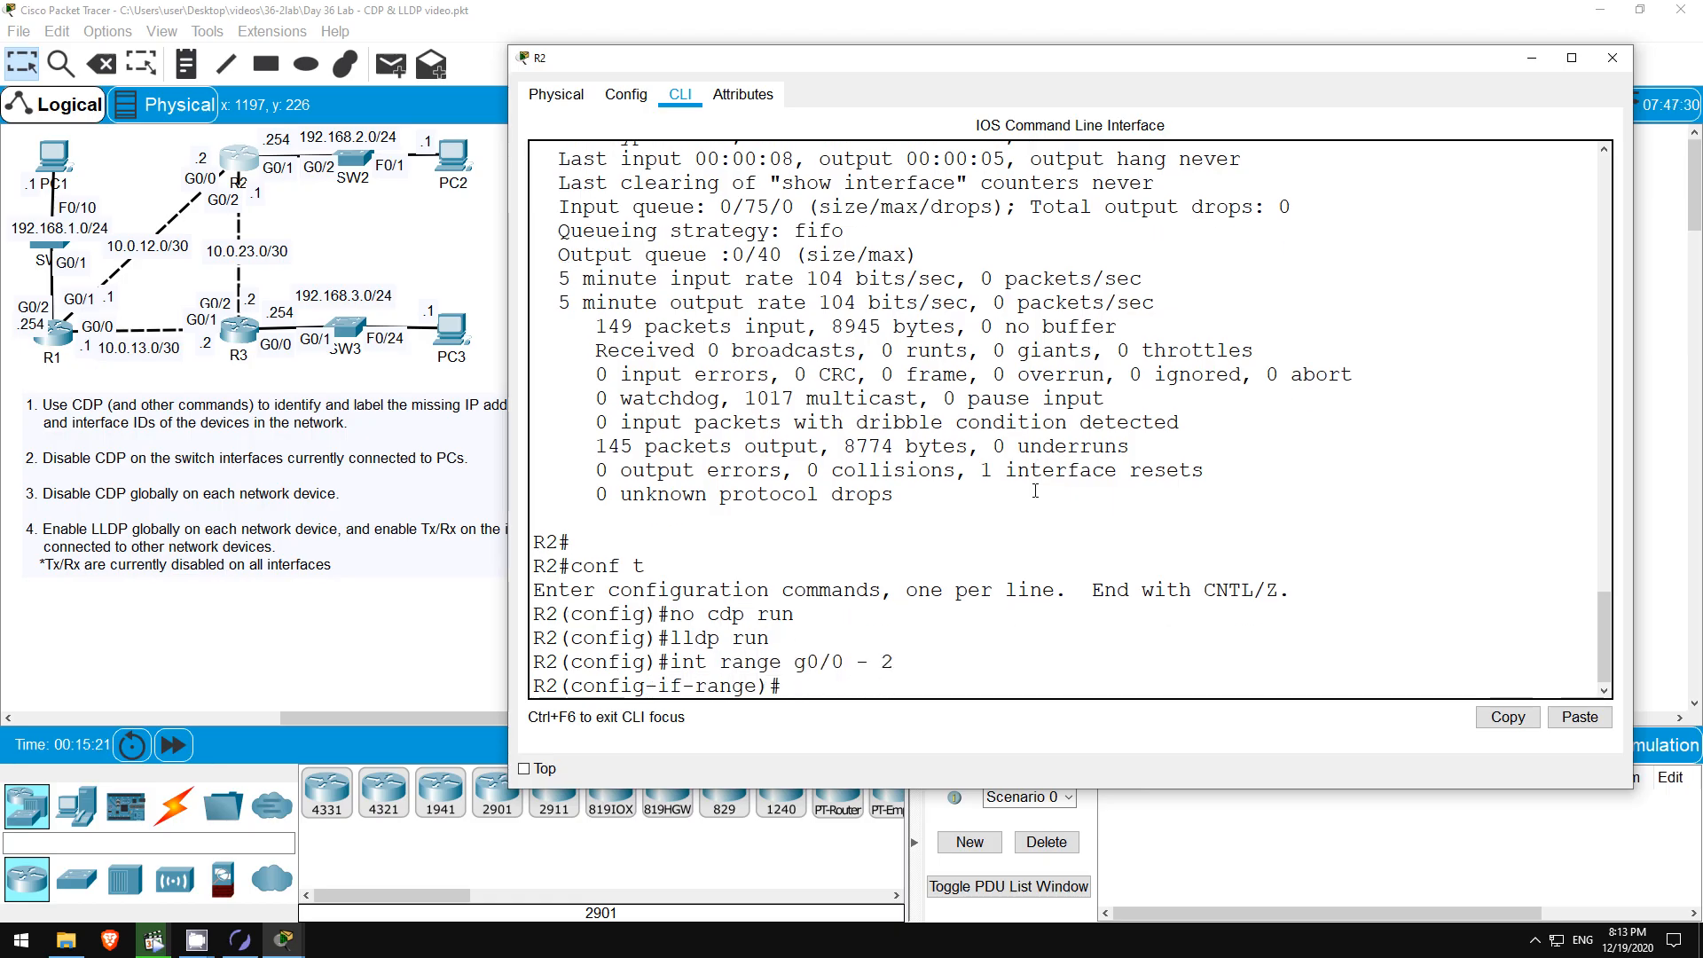
pyautogui.write('lldp tran')
pyautogui.press('Tab')
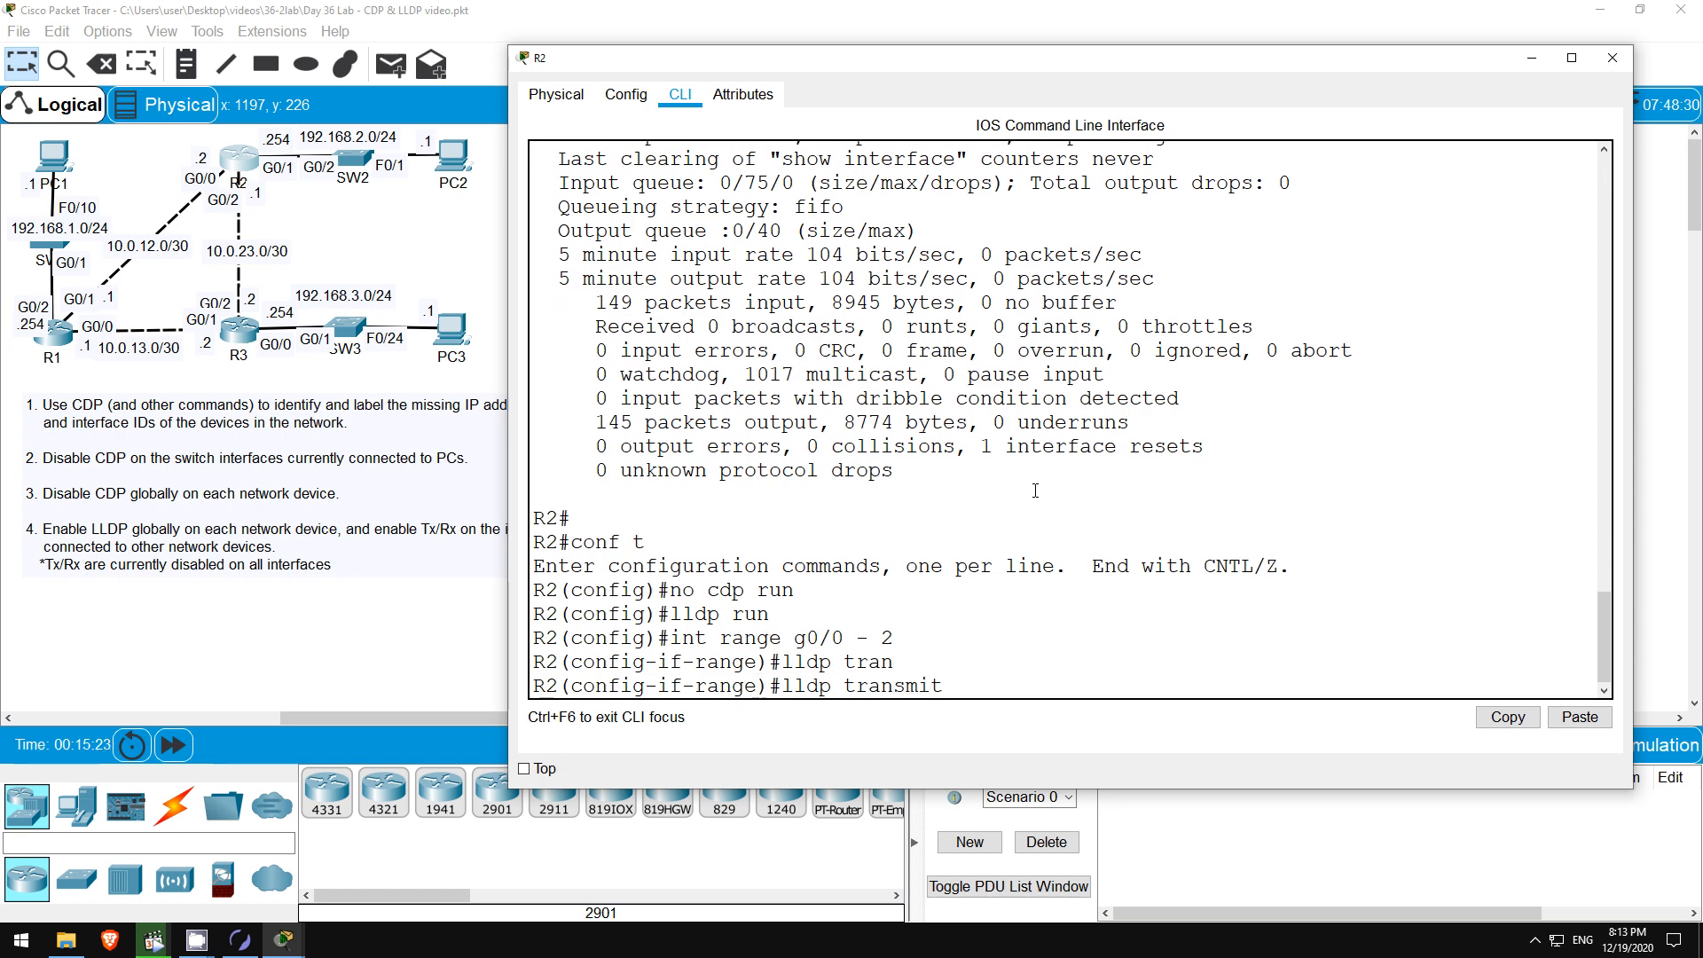
pyautogui.press('Return')
pyautogui.write('lldp rec')
pyautogui.press('Tab')
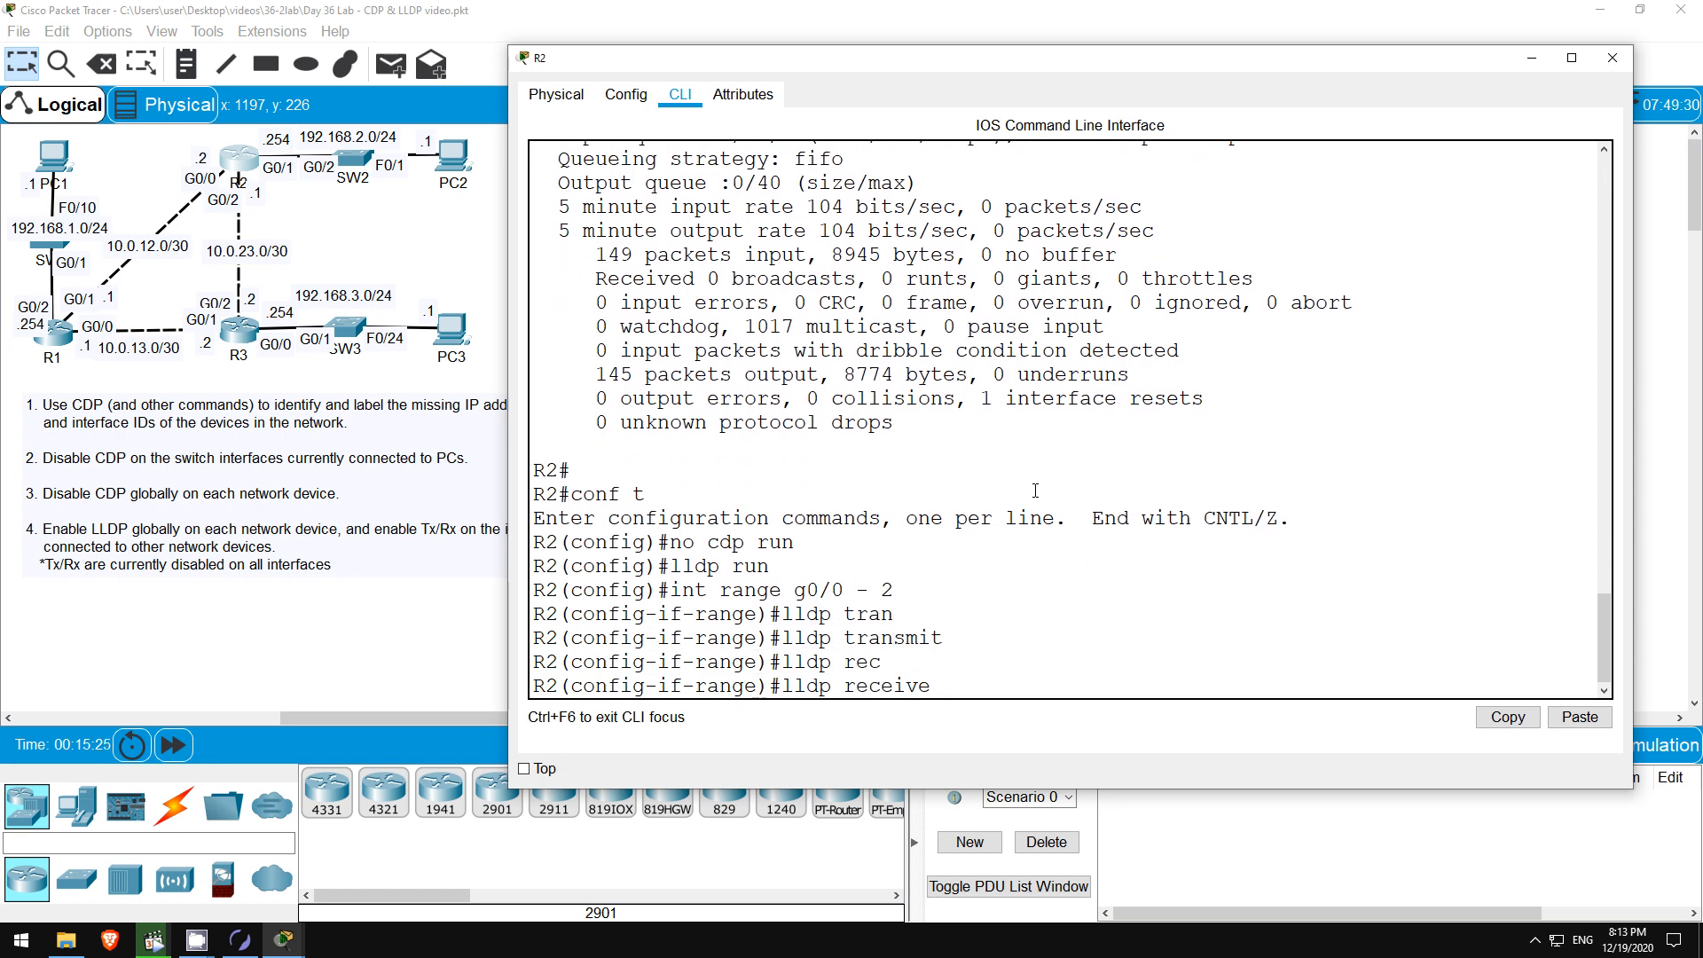
pyautogui.press('Return')
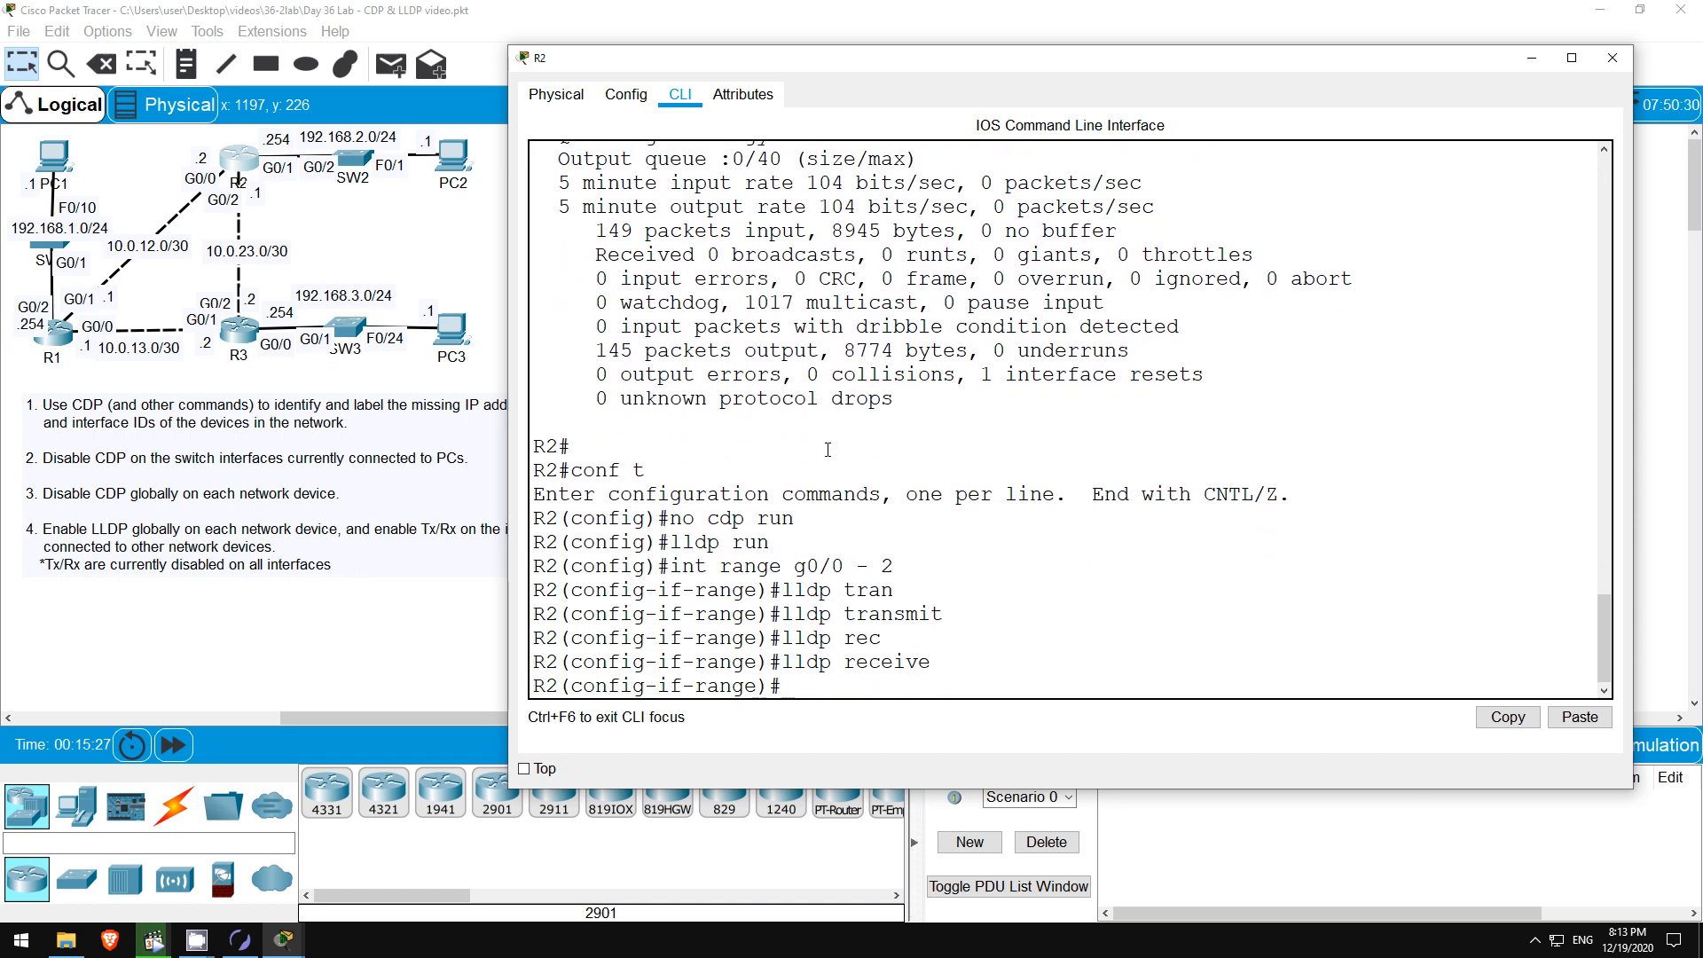
# Exit interface configuration on SW1, disable CDP globally with no cdp run, and enable LLDP with lldp run.
pyautogui.click(53, 249)
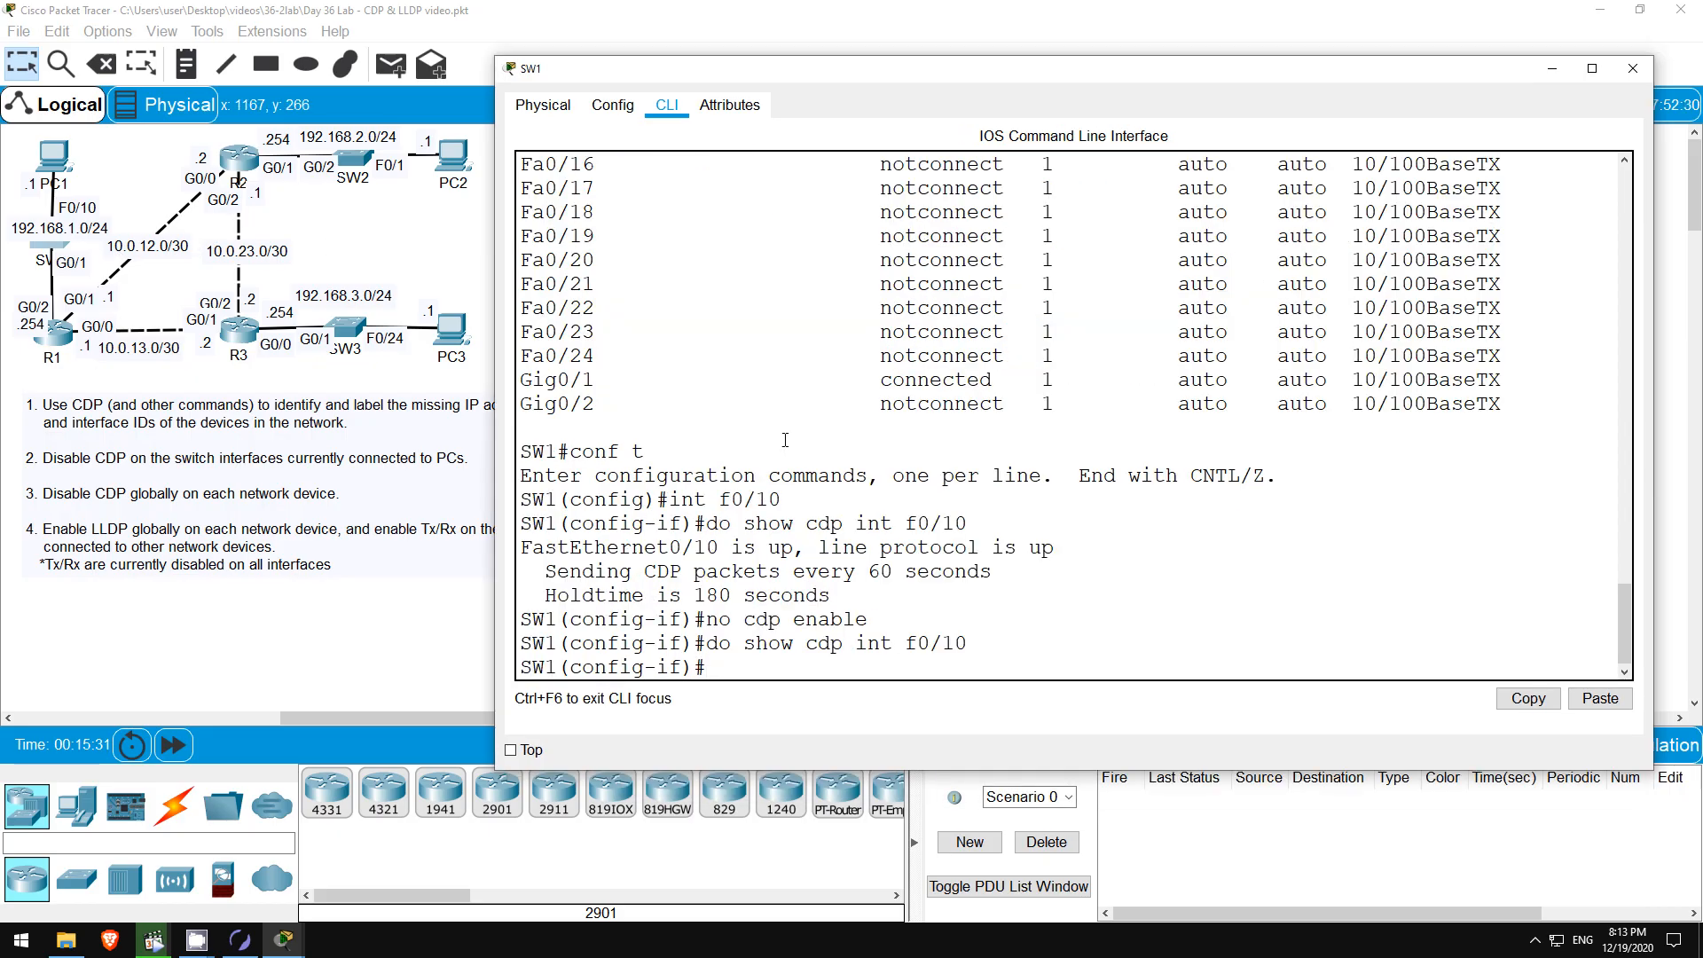
pyautogui.write('exit')
pyautogui.press('Return')
pyautogui.write('no cdp run')
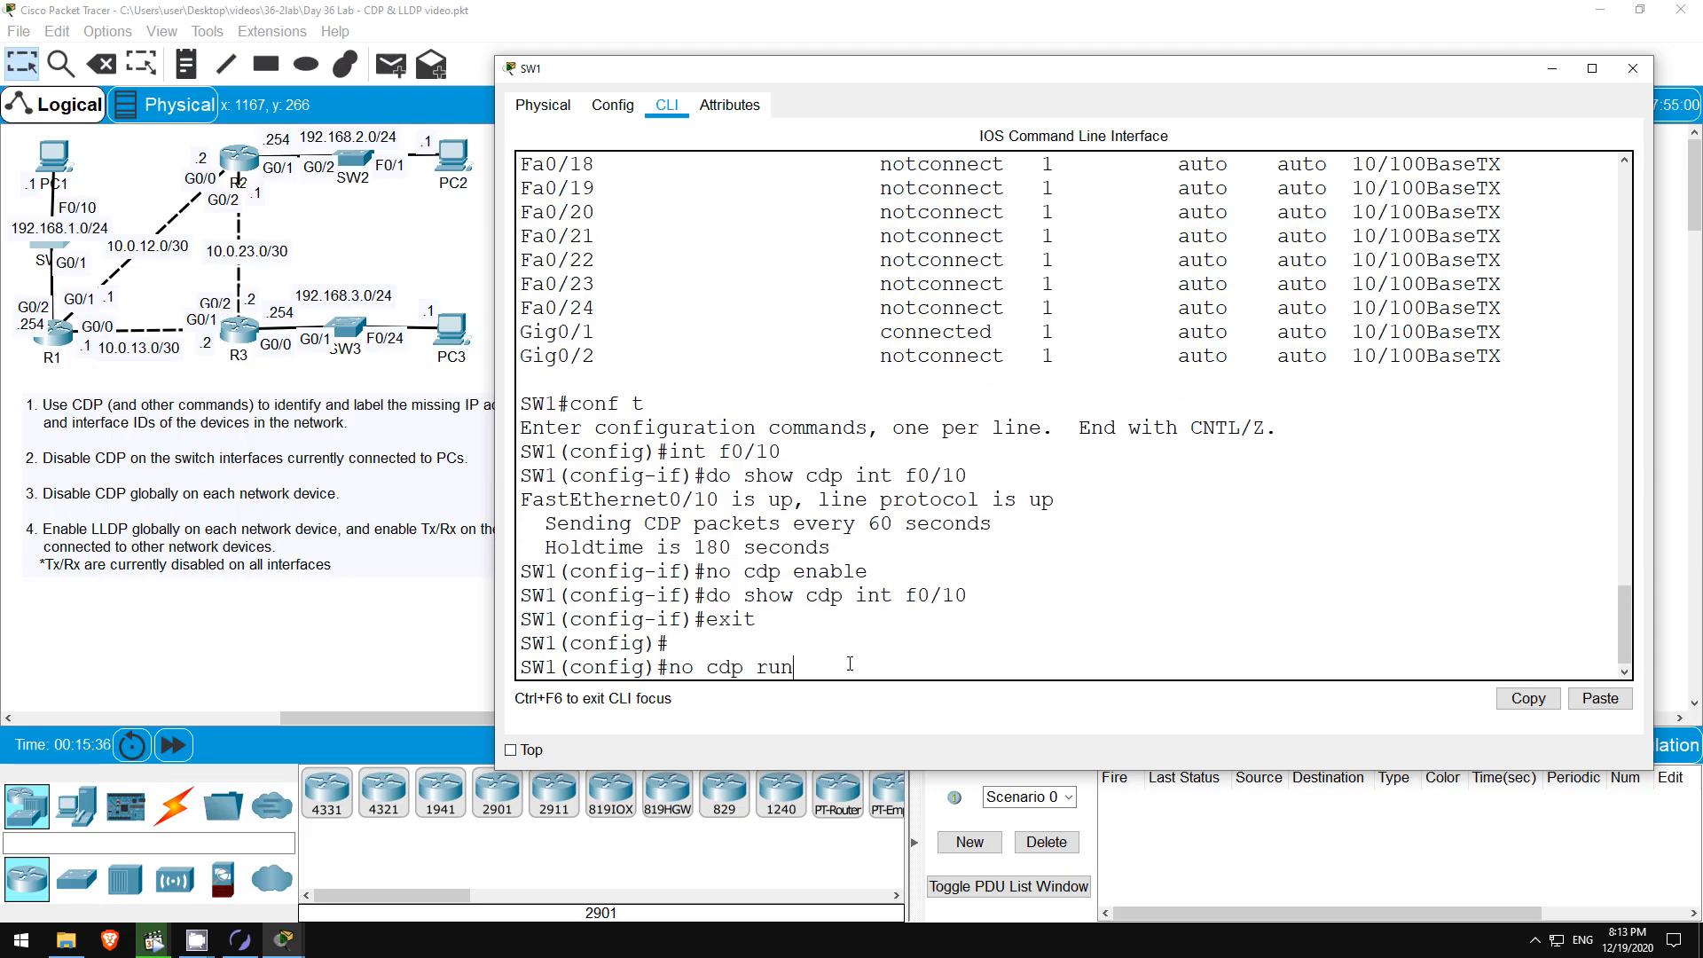
pyautogui.press('Return')
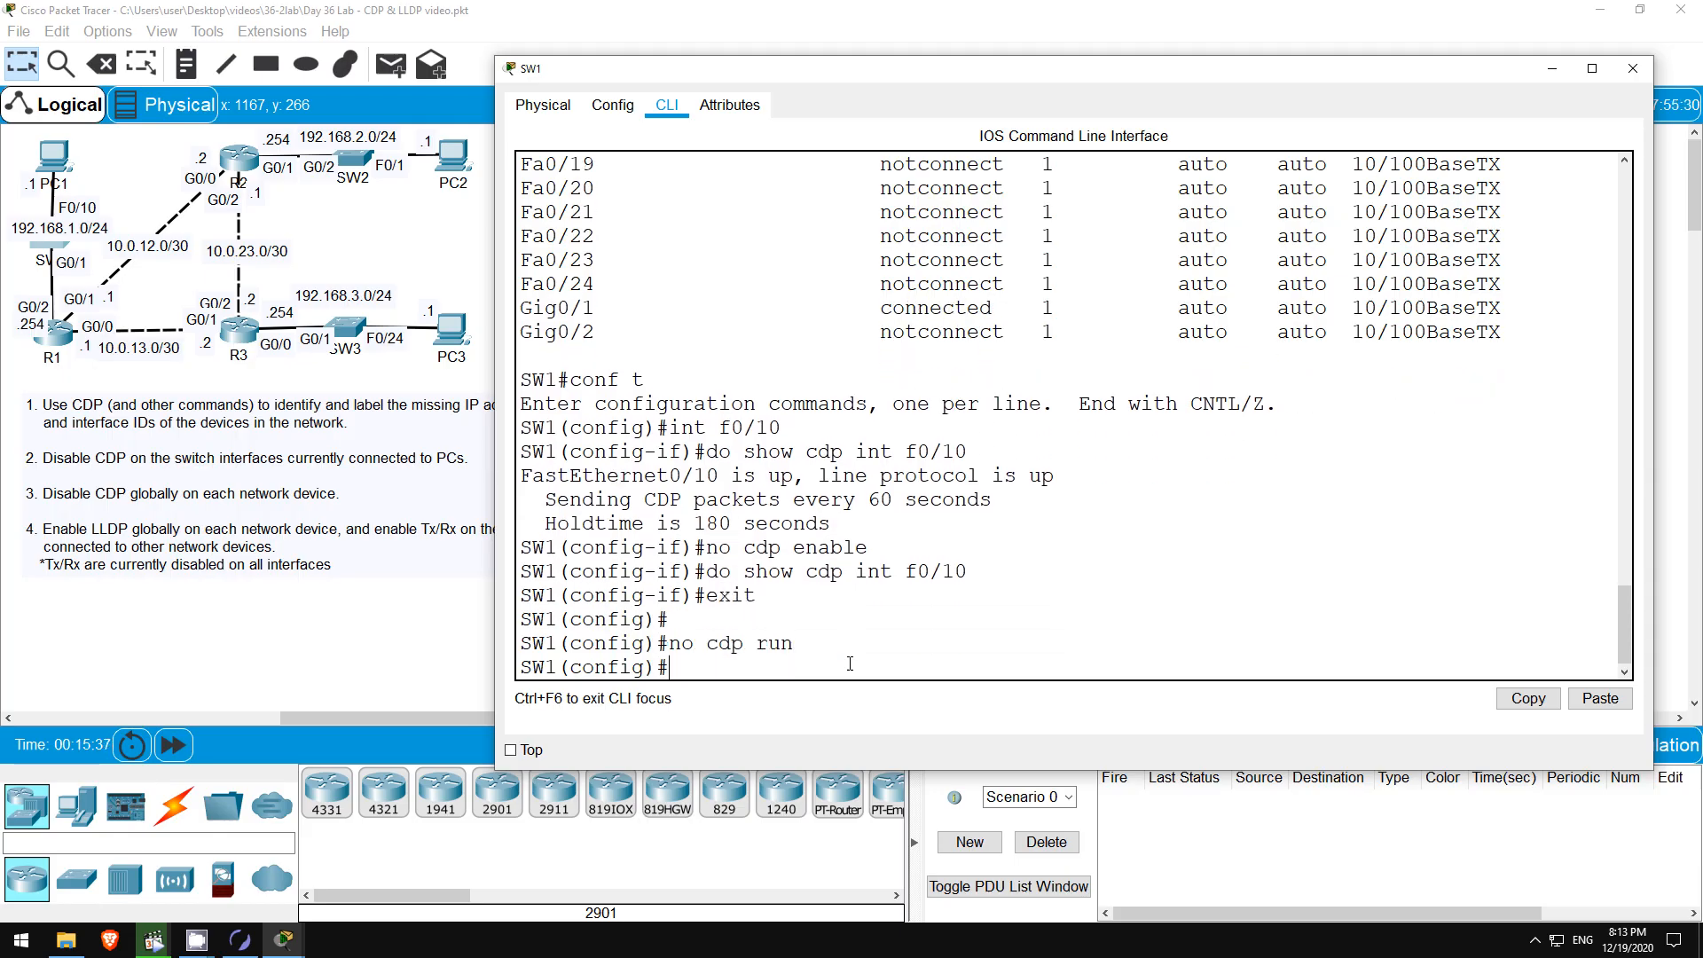
pyautogui.write('lldp run')
pyautogui.press('Return')
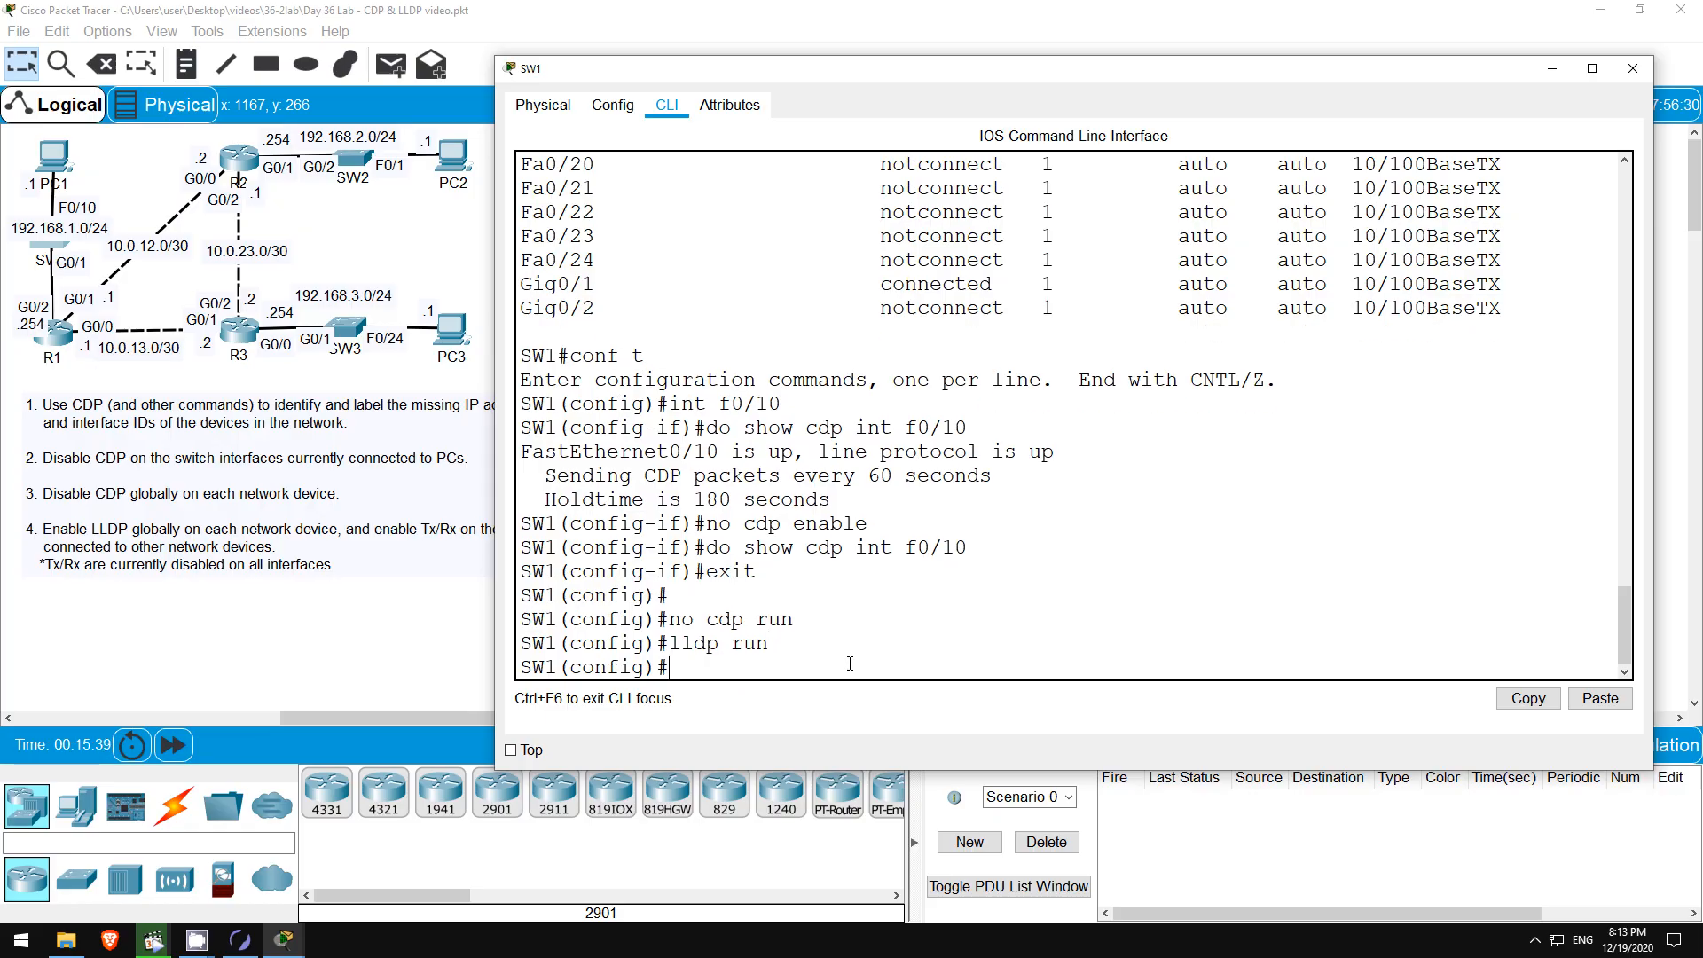
# Enable LLDP transmit and receive on SW1's interface g0/1.
pyautogui.write('int g0/1')
pyautogui.press('Return')
pyautogui.write('ll')
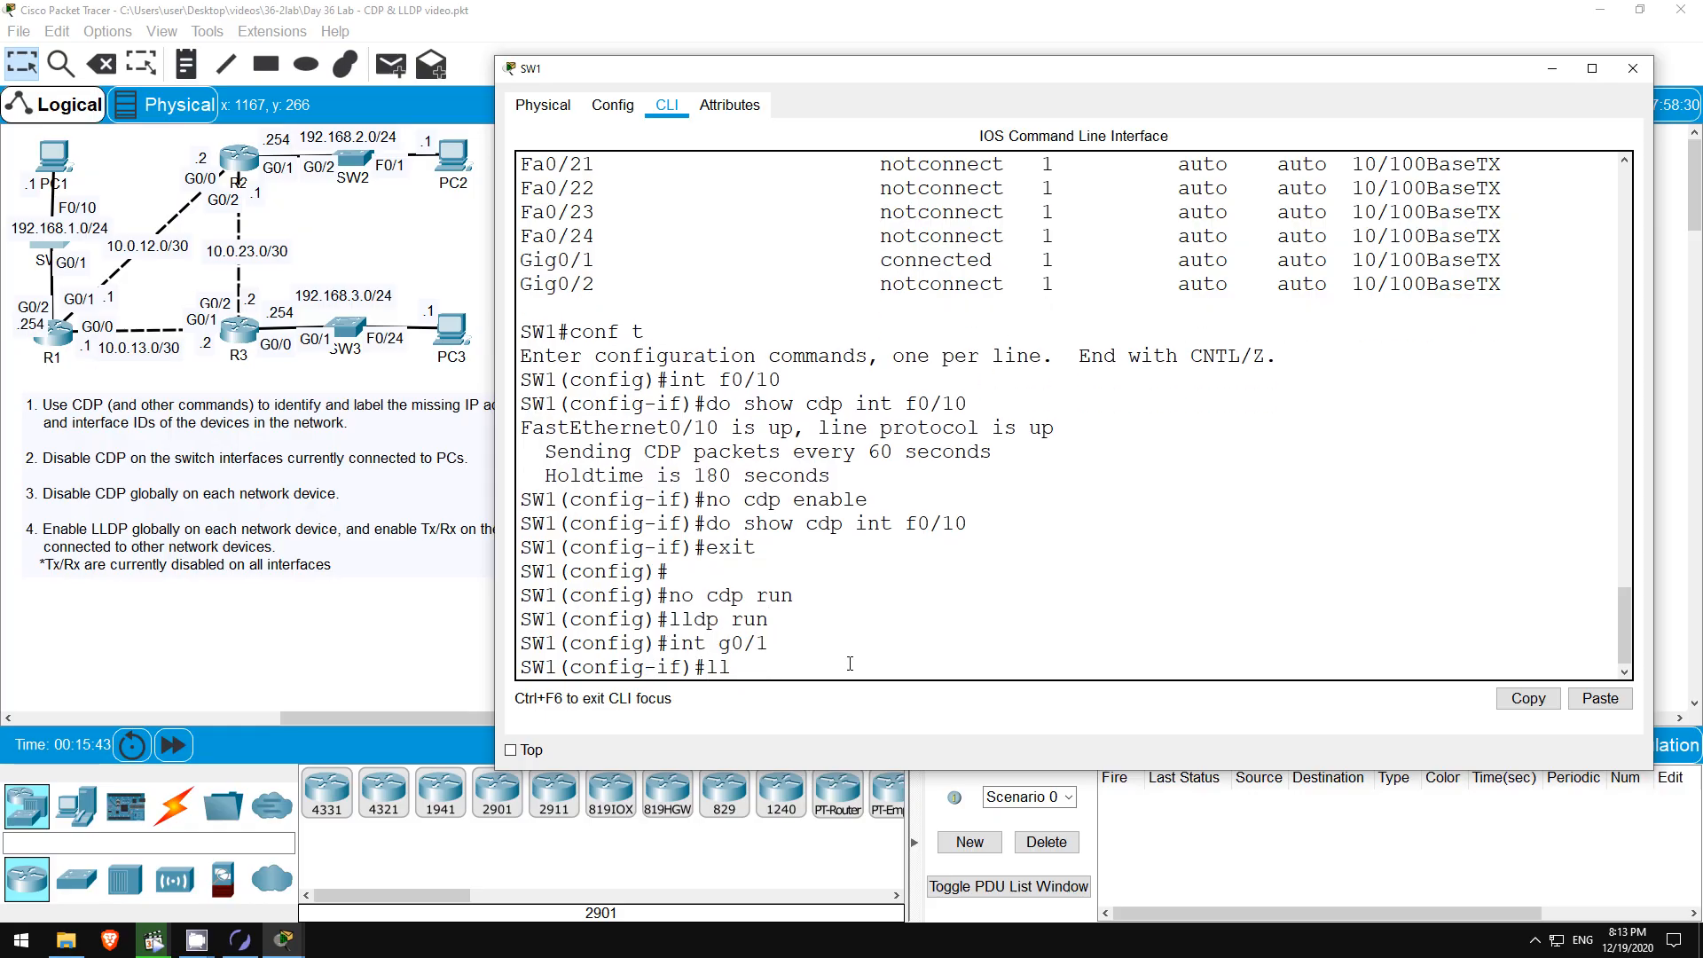
pyautogui.write('dp trans')
pyautogui.press('Tab')
pyautogui.press('Return')
pyautogui.write('lldp re')
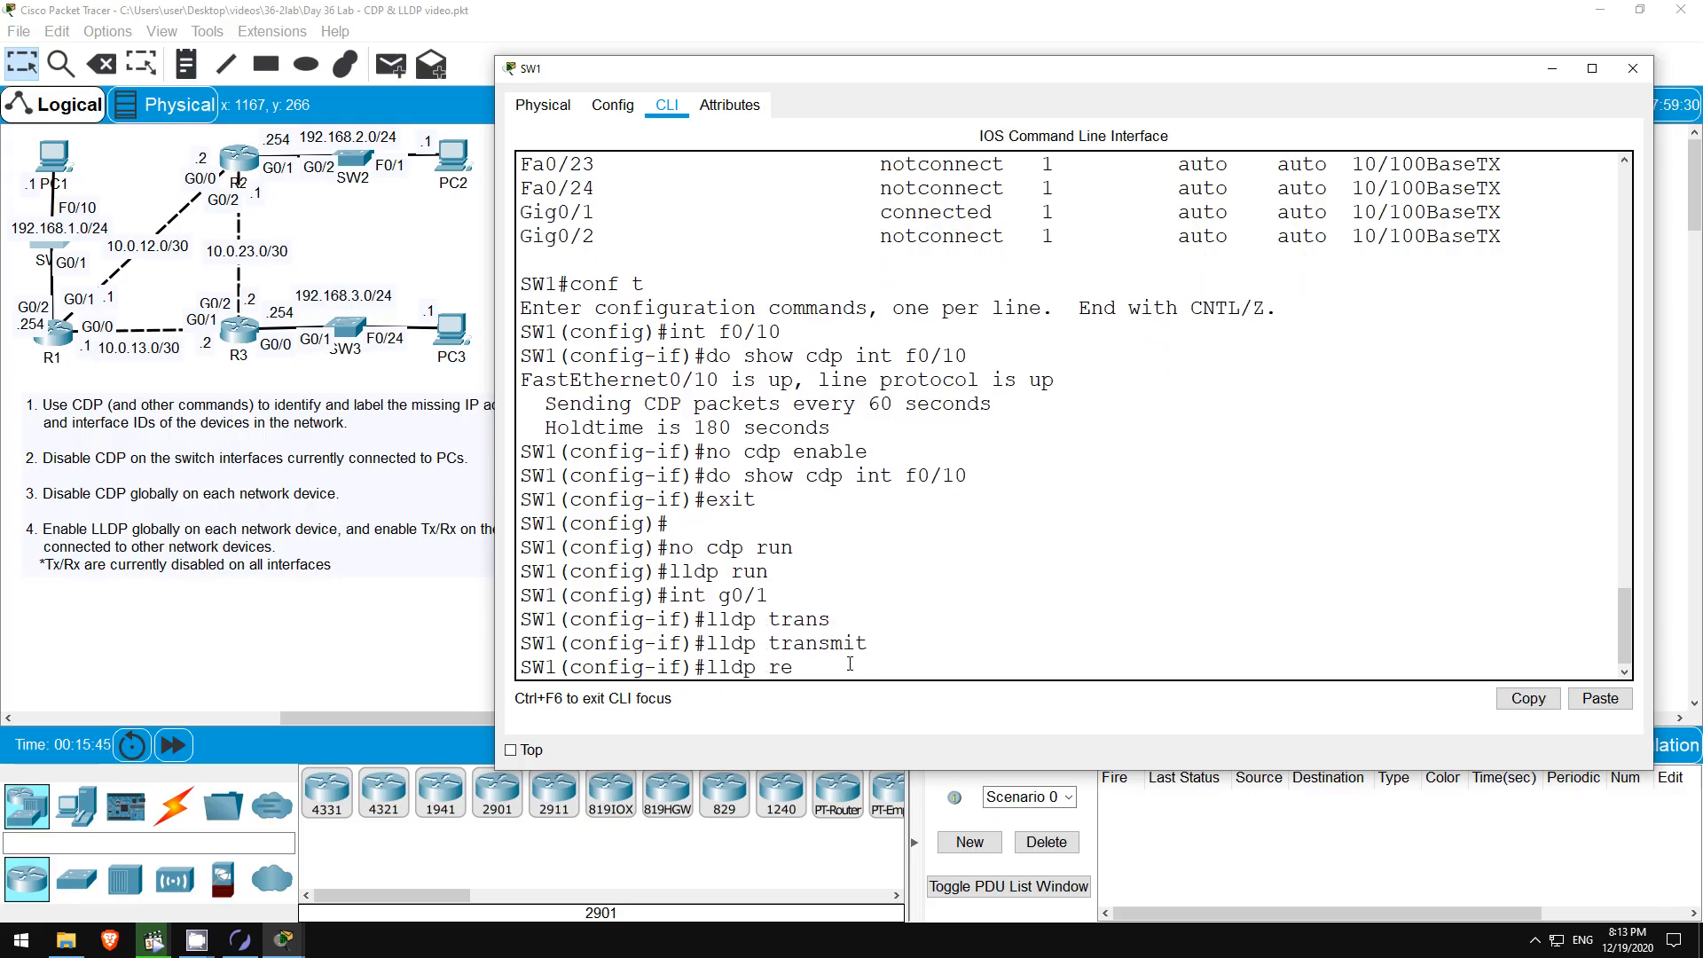
pyautogui.write('c')
pyautogui.press('Tab')
pyautogui.press('Return')
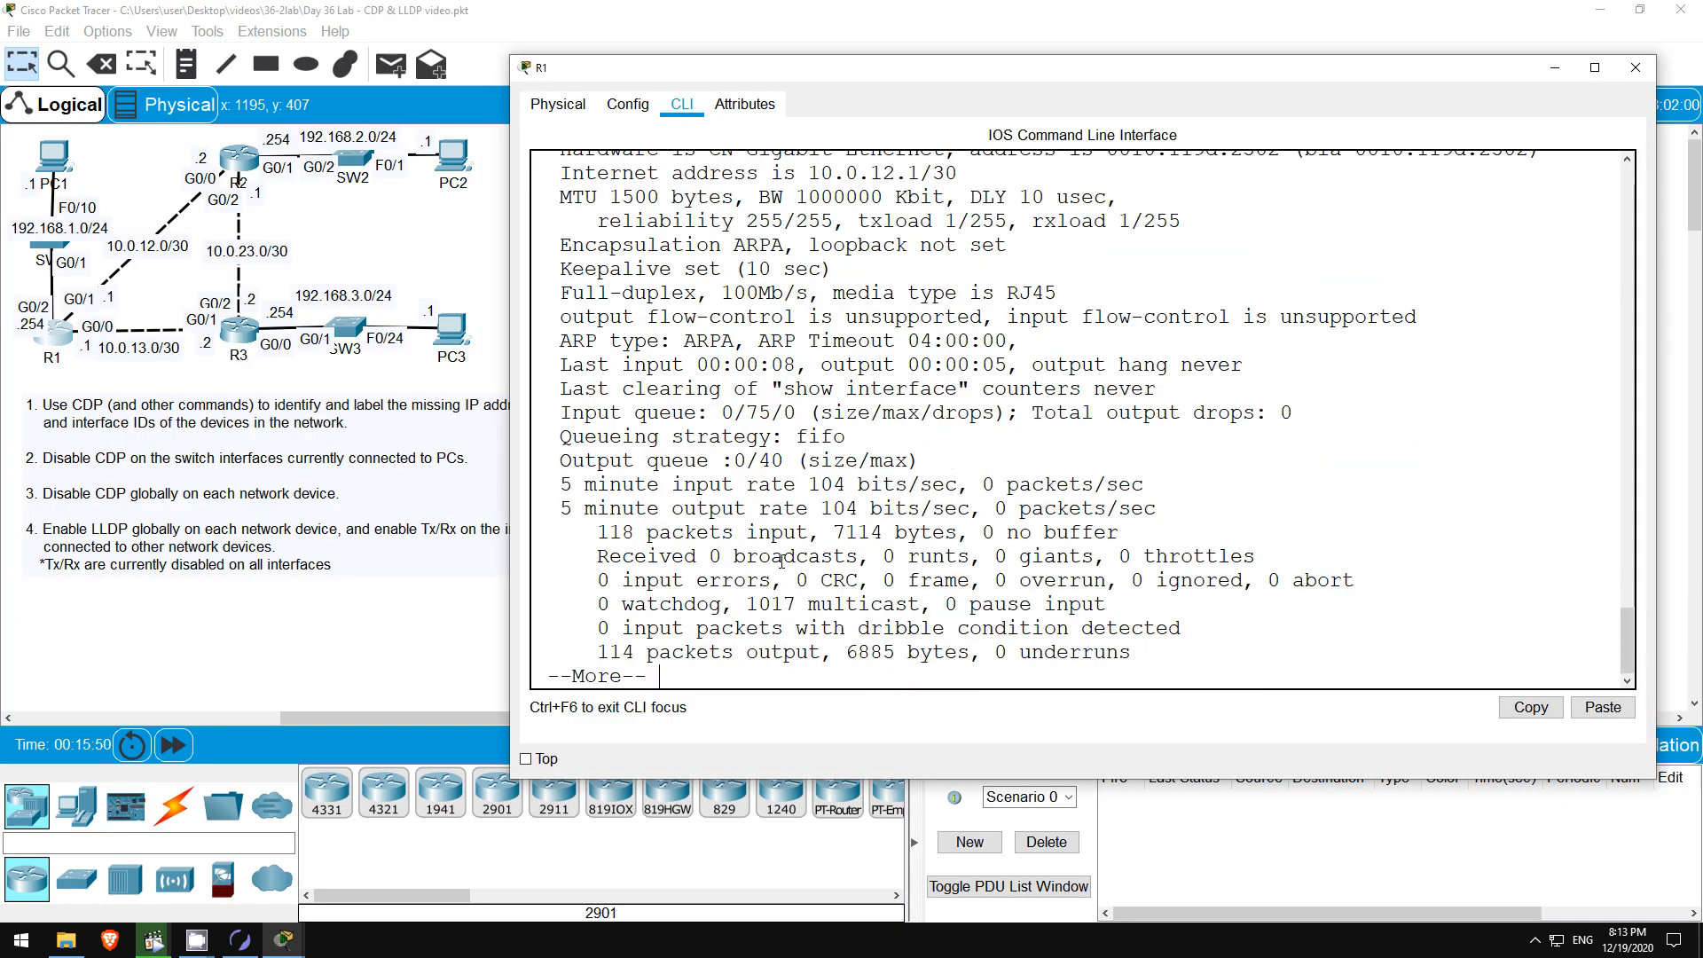
# Quit the paged output on R1, enter global configuration mode, disable CDP with no cdp run, and enable LLDP with lldp run.
pyautogui.write('q')
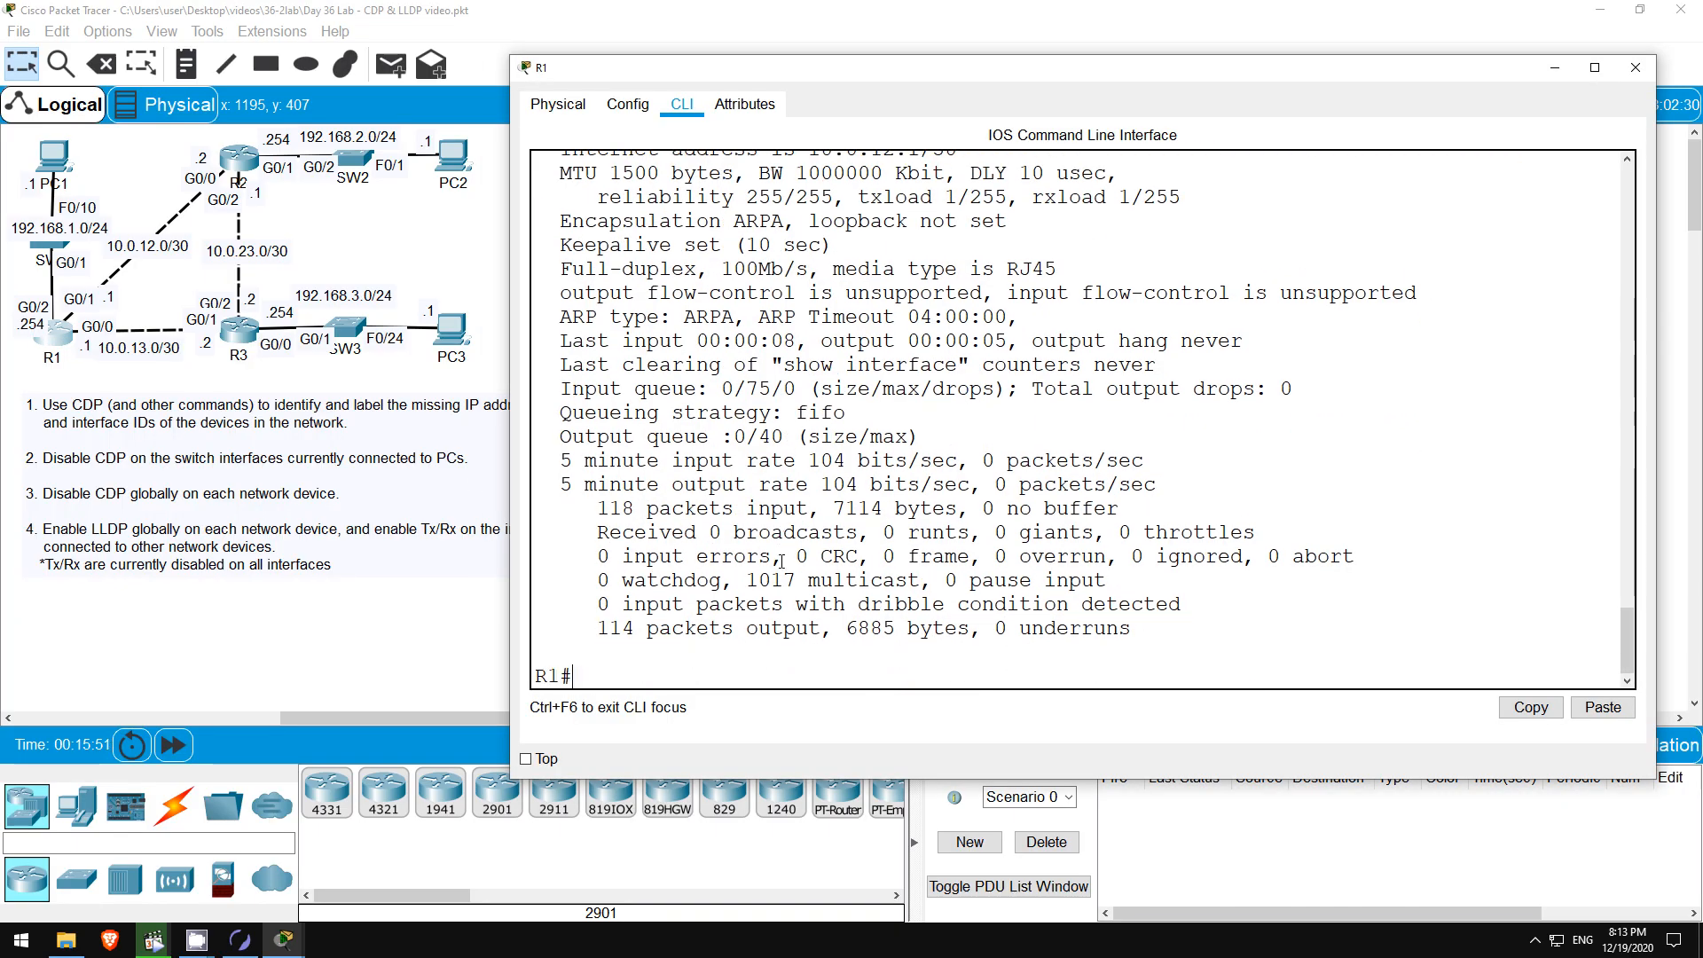
pyautogui.write('conf t')
pyautogui.press('Return')
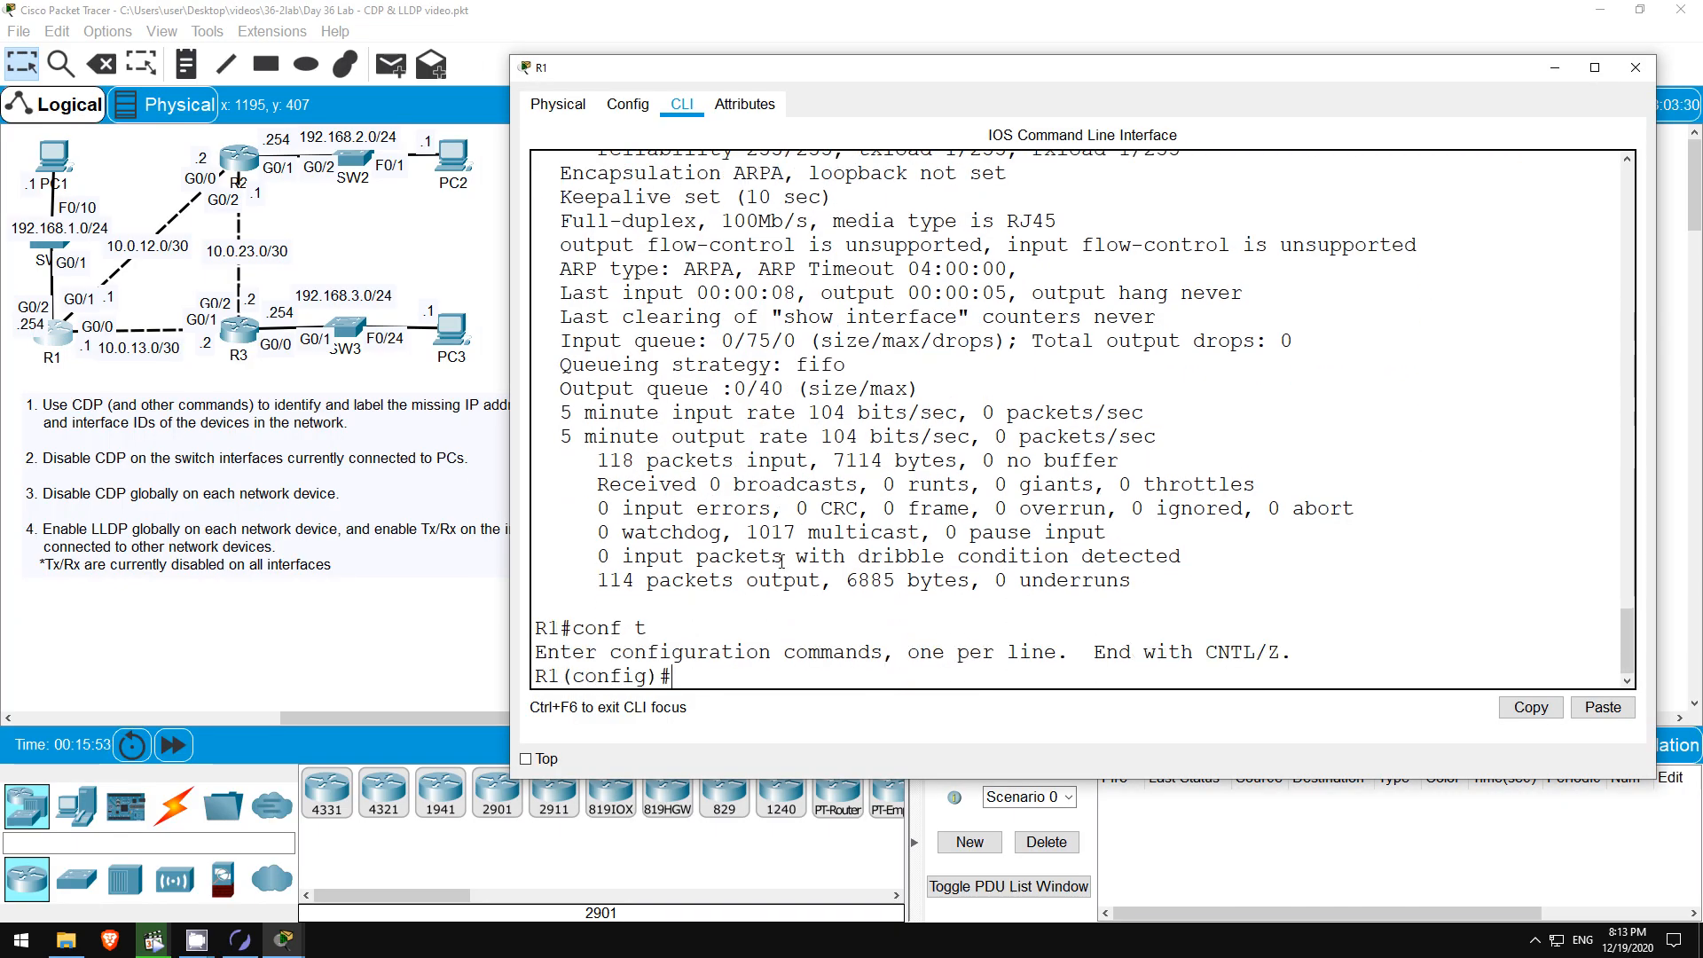
pyautogui.write('no cdp run')
pyautogui.press('Return')
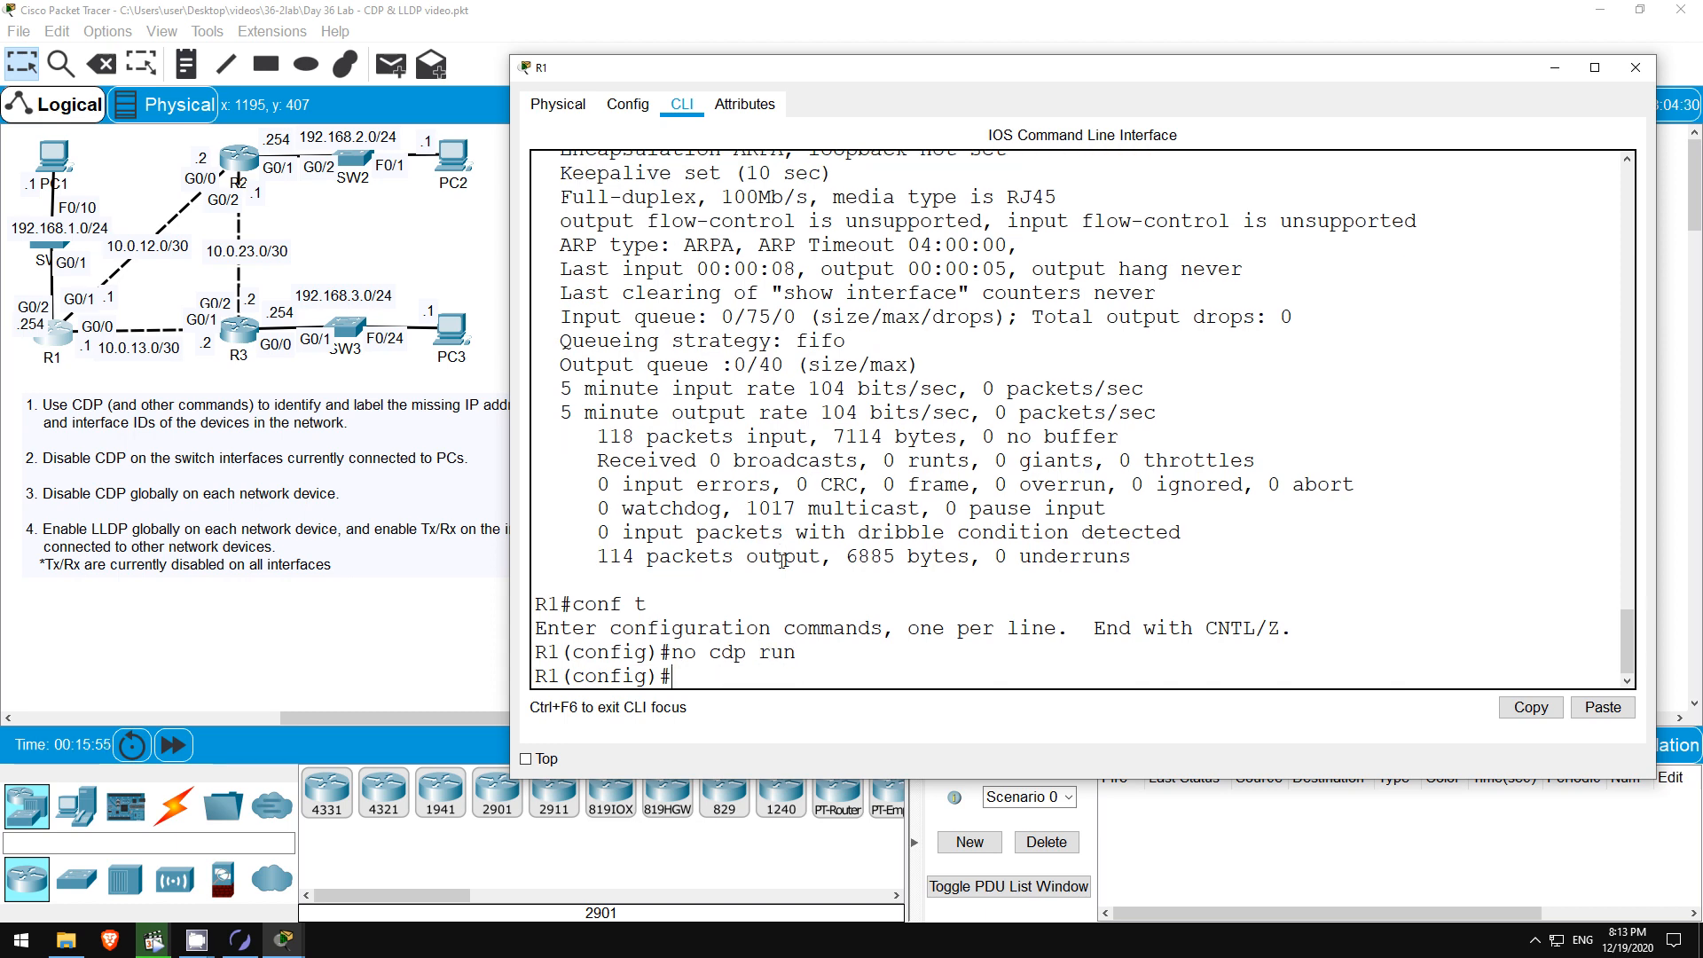
pyautogui.write('lldp run')
pyautogui.press('Return')
# Enable LLDP transmit and receive on R1's interface range g0/0 - 2.
pyautogui.write('int range')
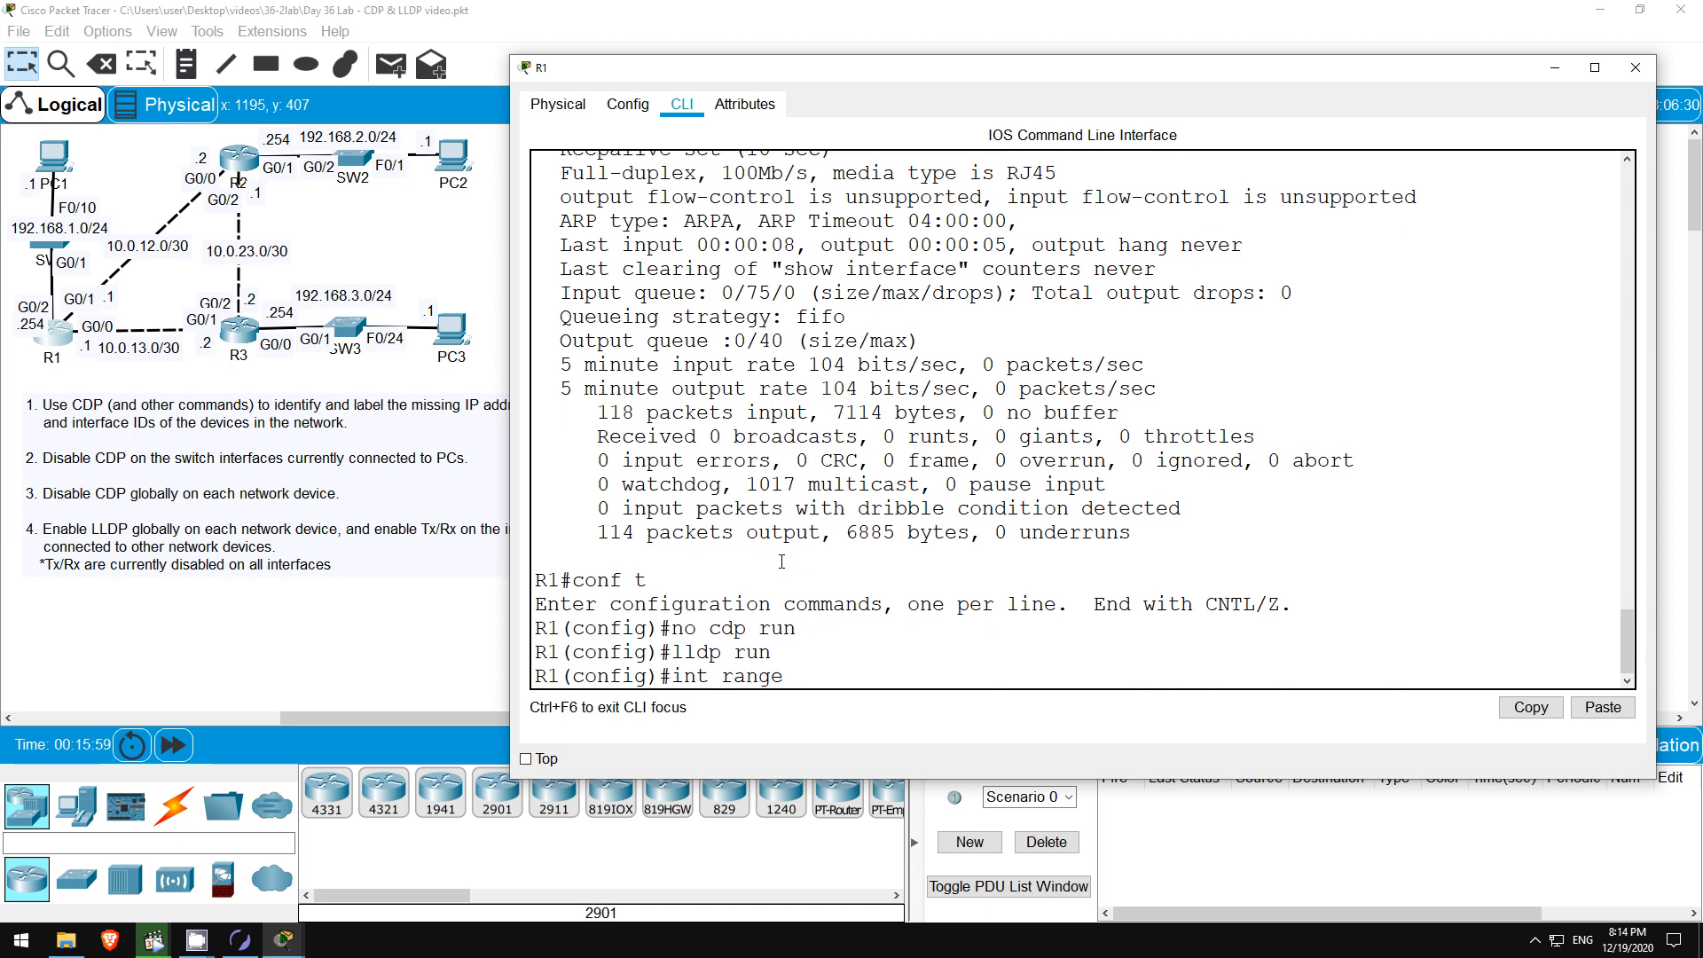
pyautogui.write(' g0/0 - 2')
pyautogui.press('Return')
pyautogui.write('lldp tran')
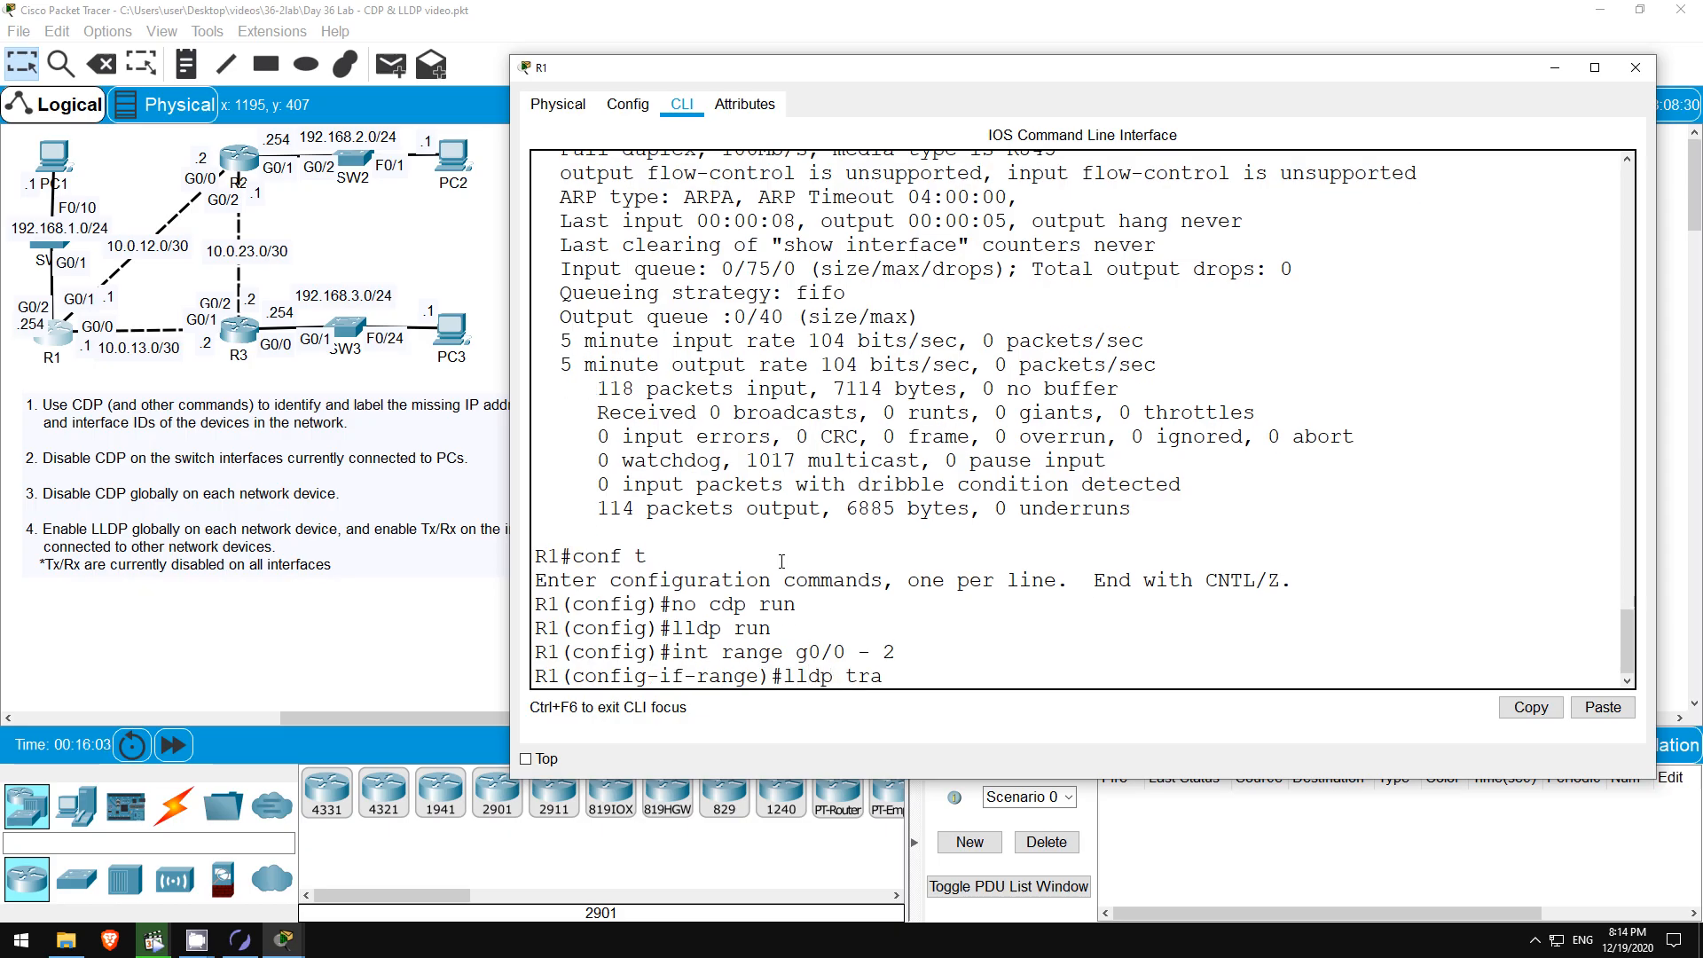
pyautogui.press('Tab')
pyautogui.press('Return')
pyautogui.write('lldp rec')
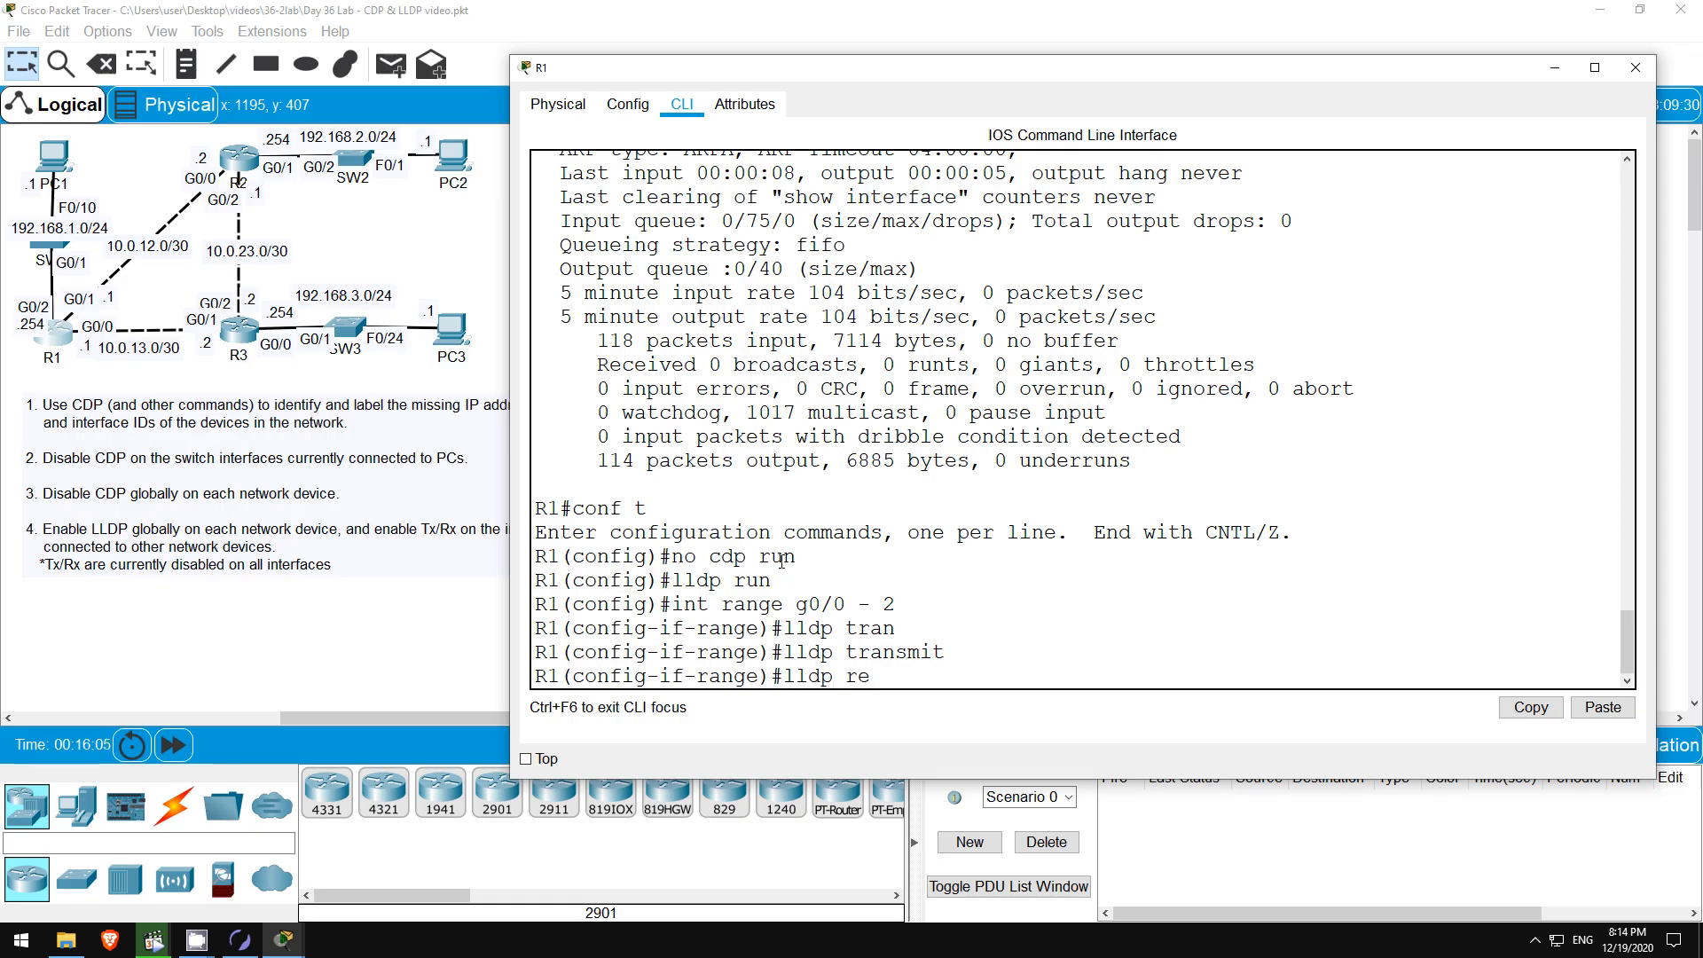
pyautogui.press('Tab')
pyautogui.press('Return')
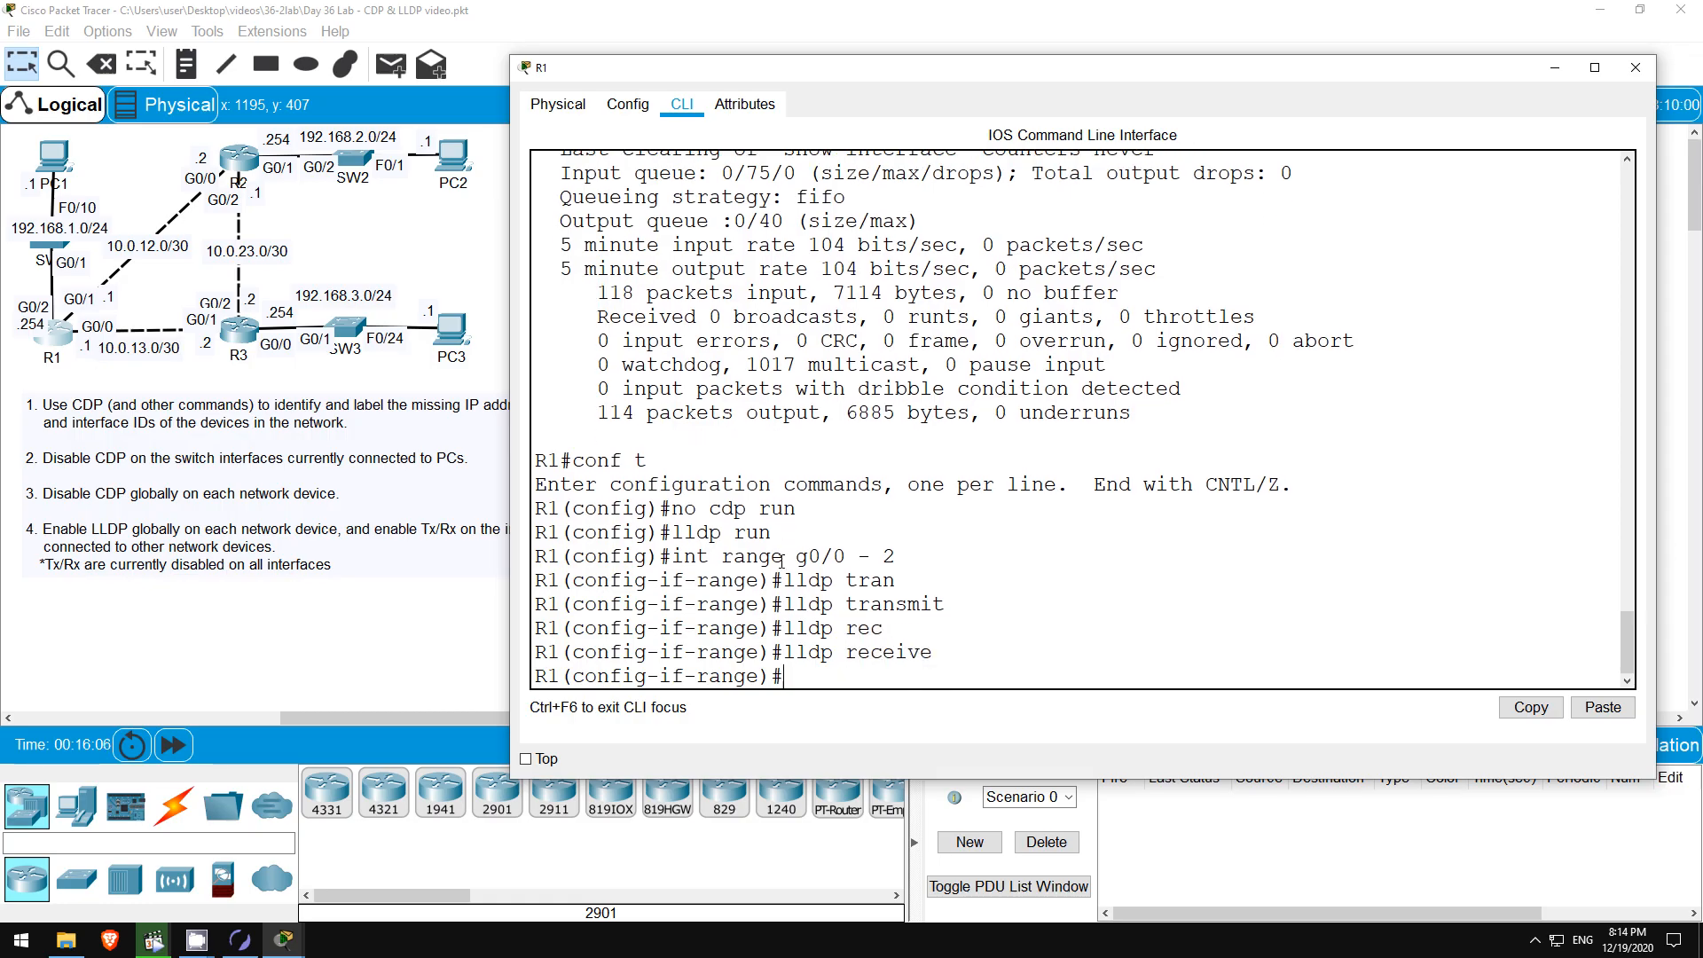
# Return to the topology, switch to simulation mode, and capture the network's protocol events forward.
pyautogui.click(486, 252)
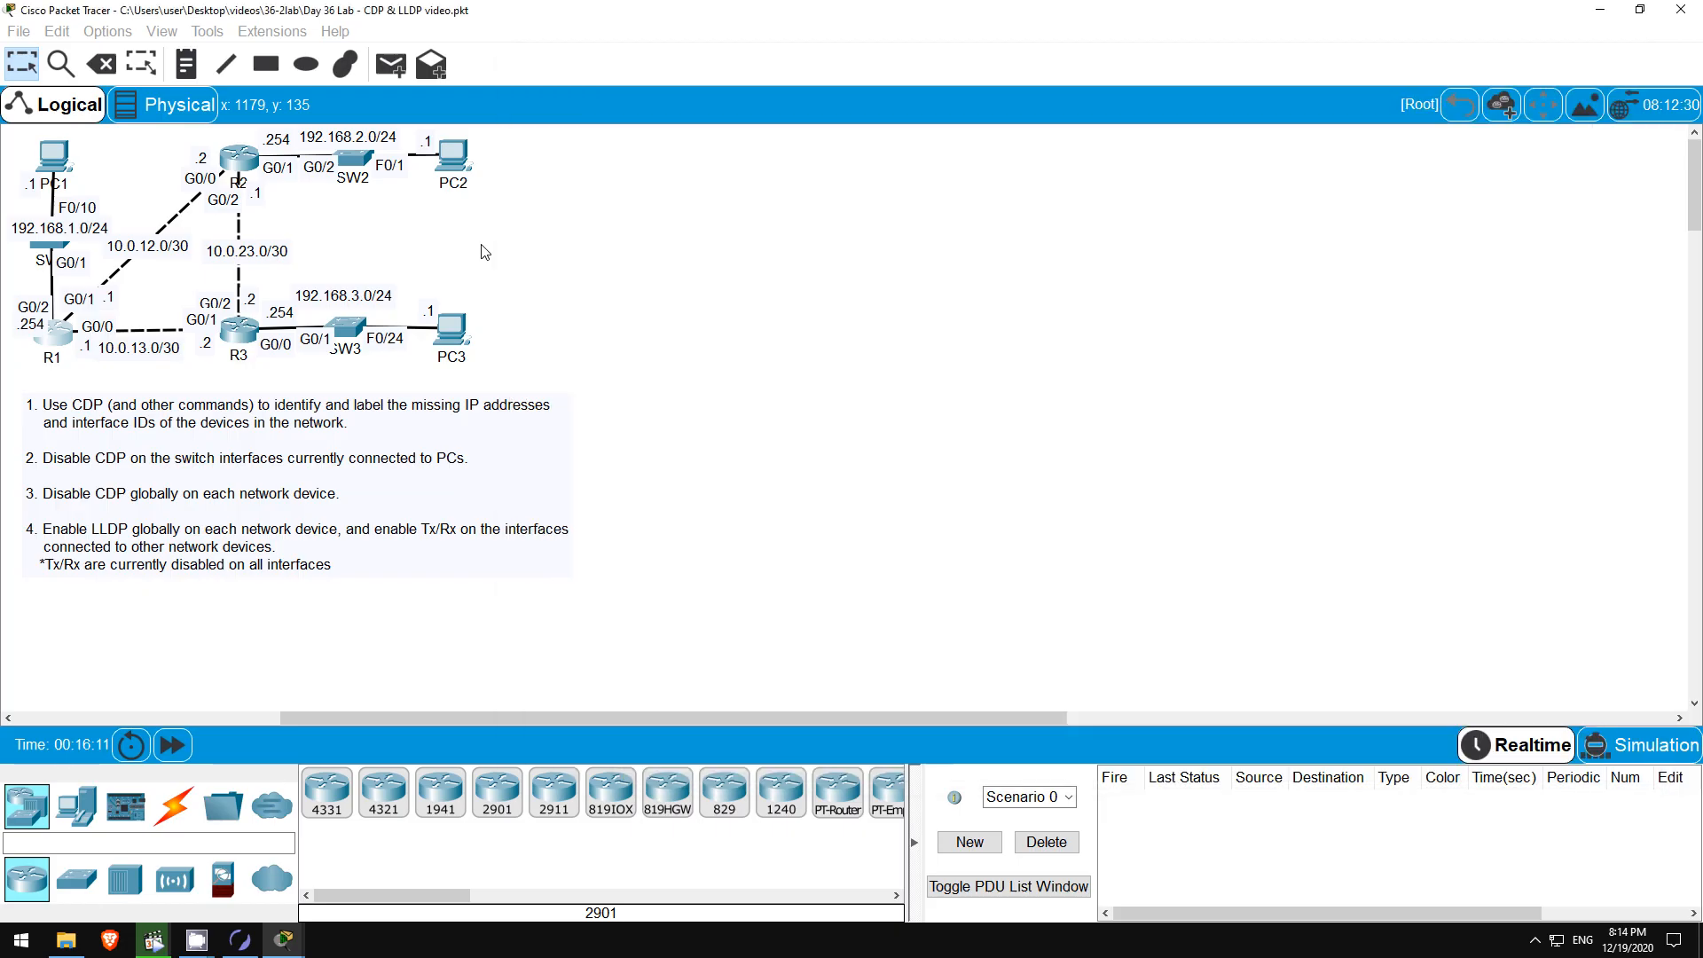
pyautogui.click(1616, 754)
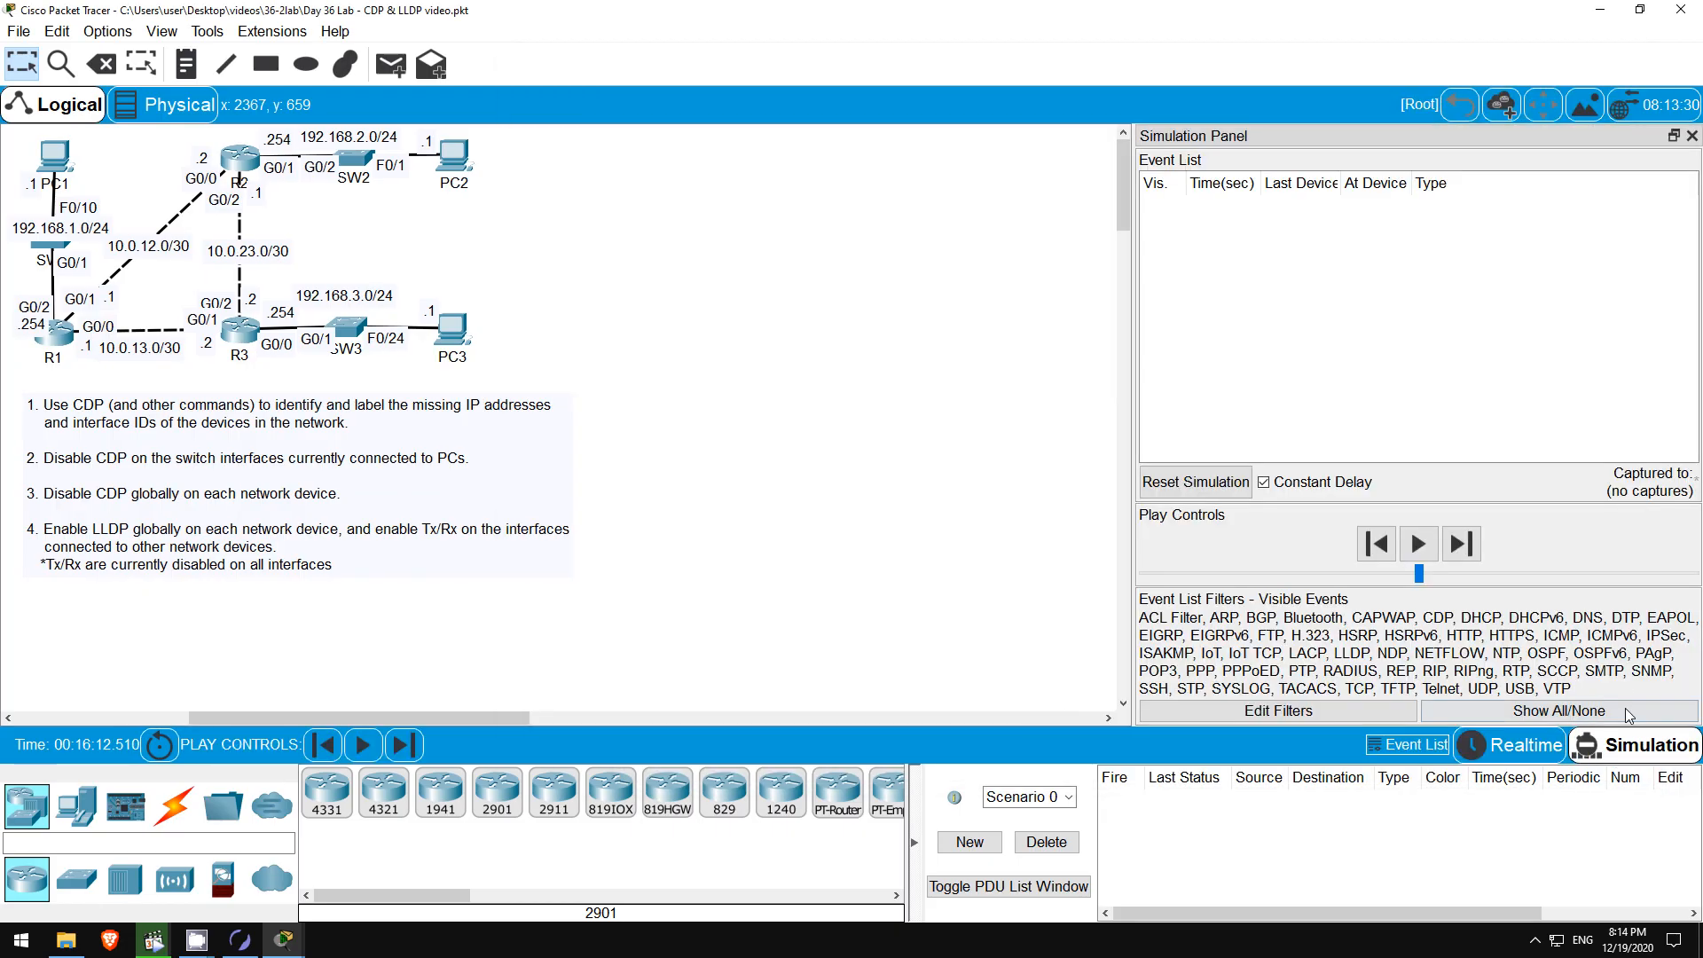
pyautogui.click(1462, 544)
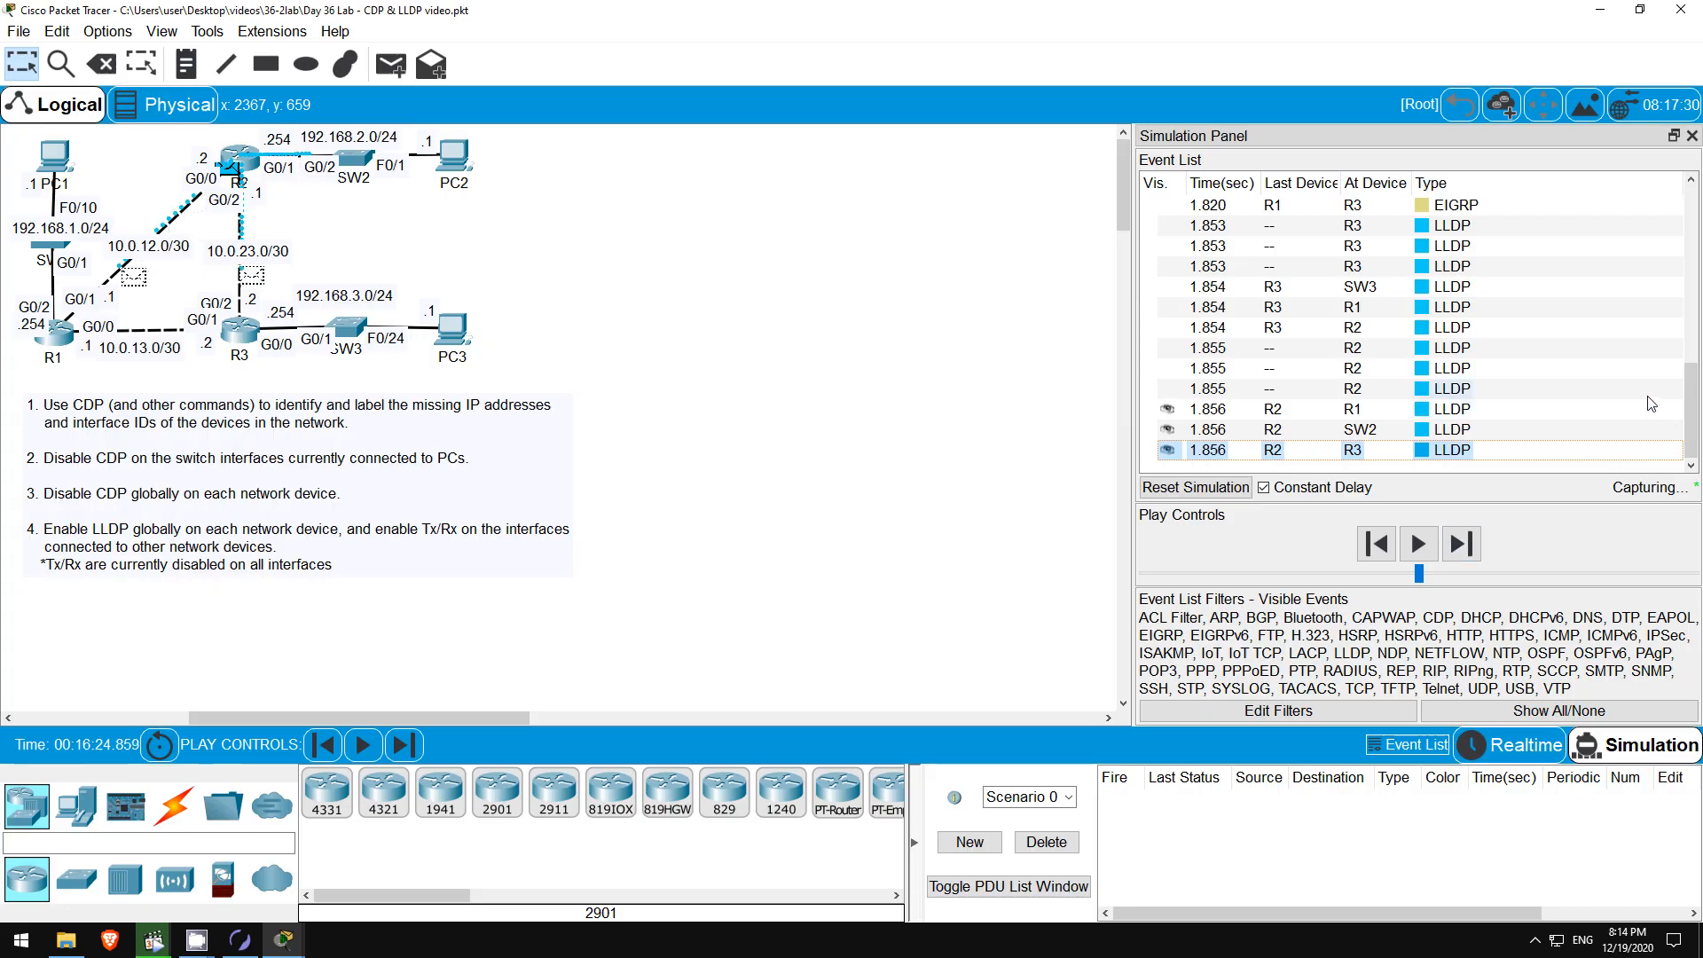
# Examine the PDU information of the EIGRP event at R1 timed 1.819 s, and close it.
pyautogui.scroll(2, 1455, 308)
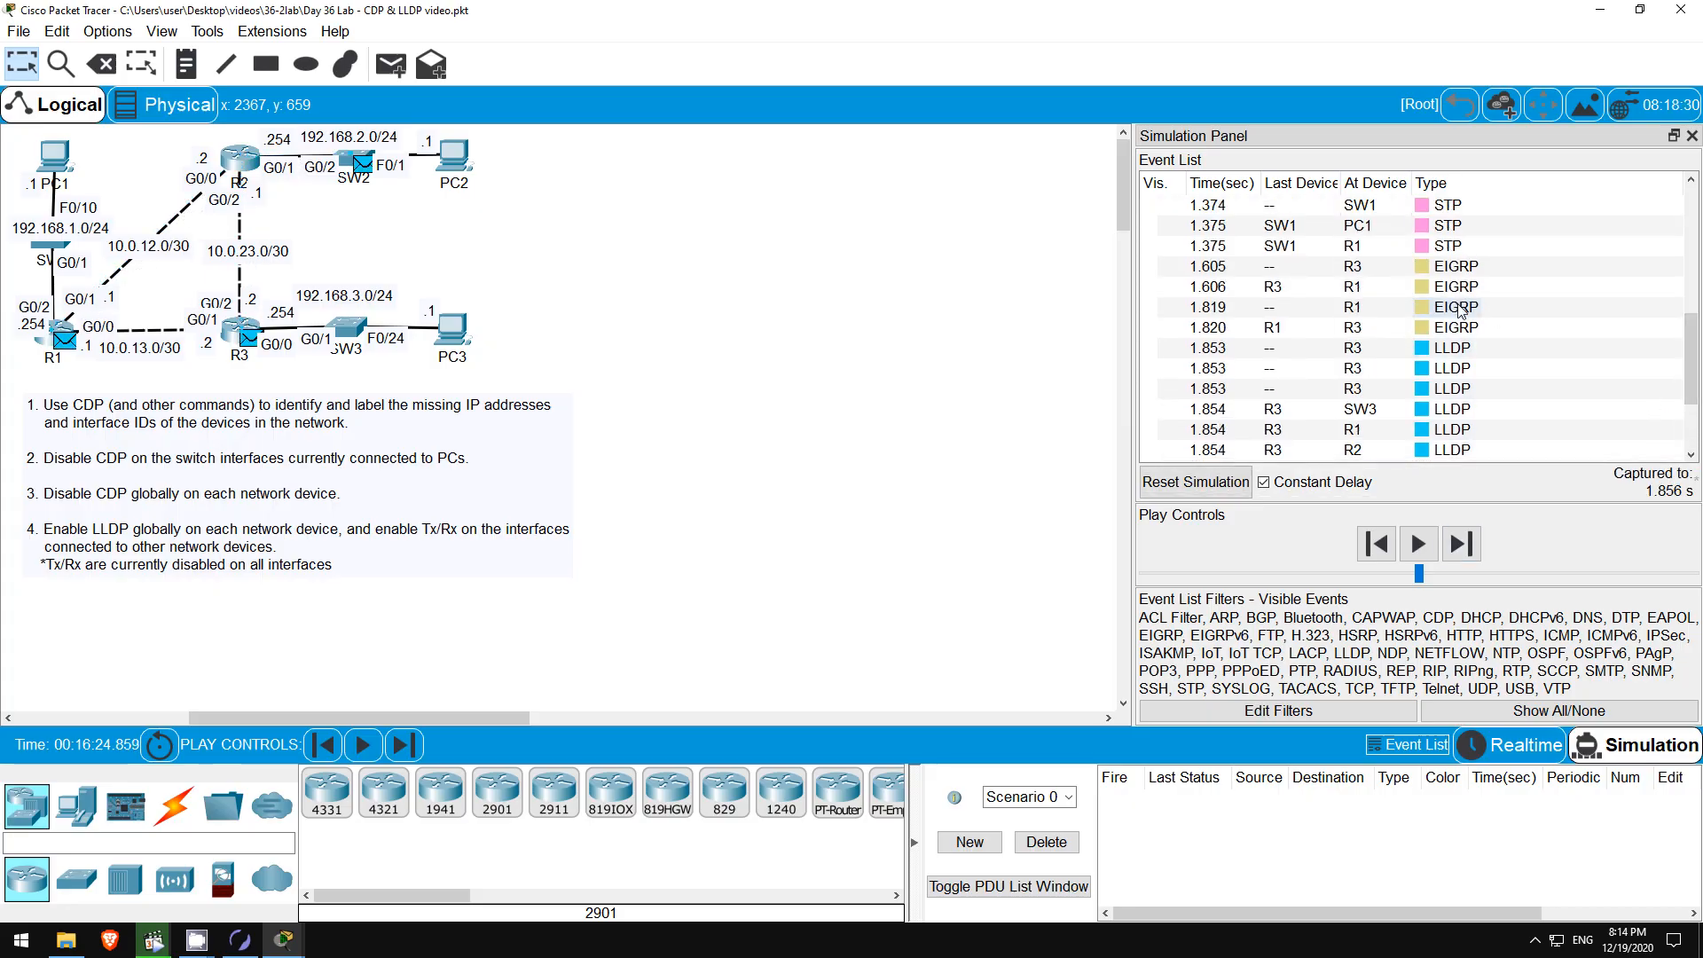
pyautogui.click(1455, 308)
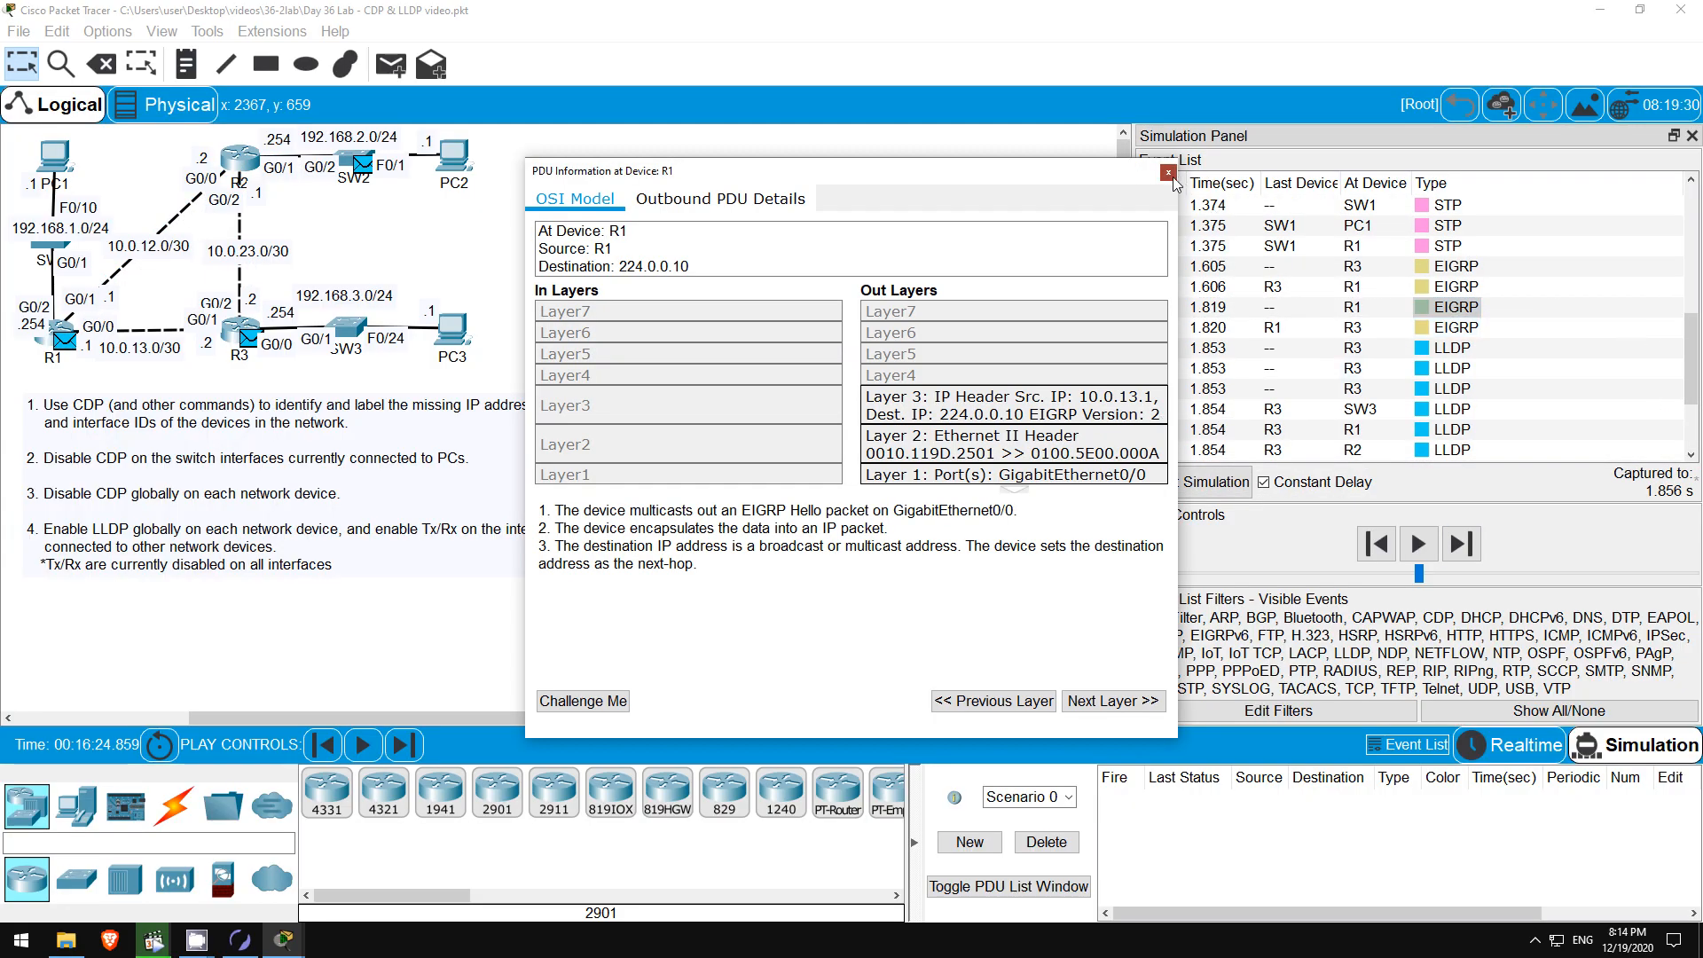
pyautogui.click(1170, 173)
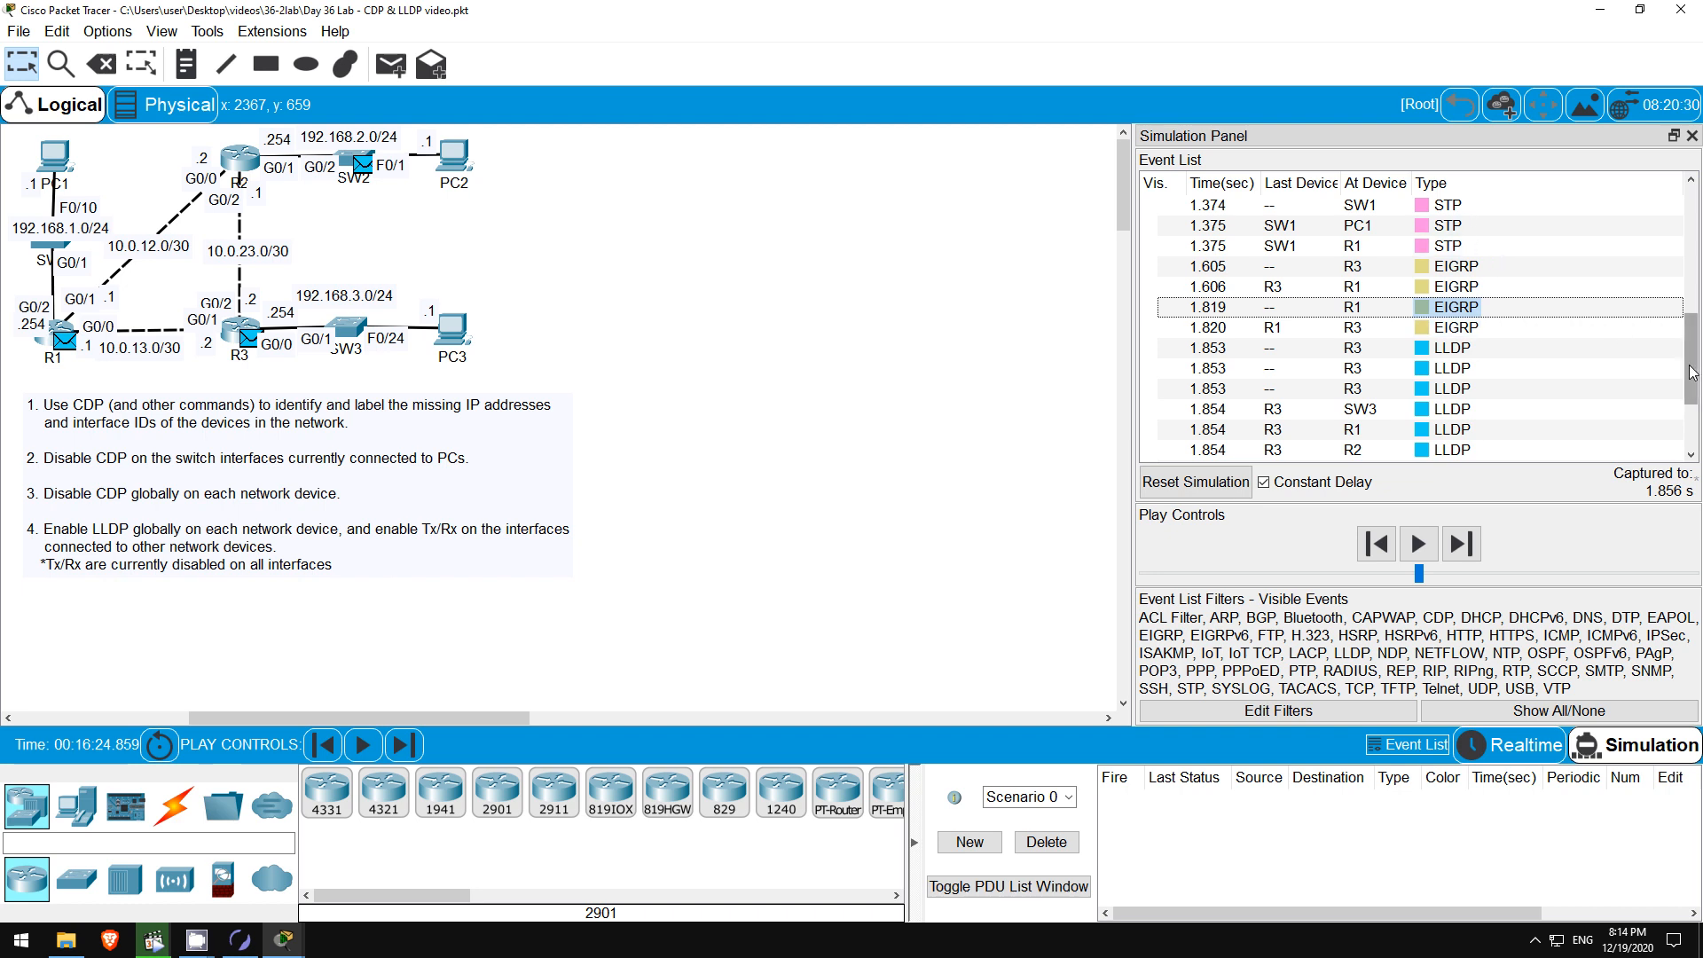
# Step the simulation forward event by event to capture further LLDP messages exchanged between the routers and switches.
pyautogui.scroll(-2, 1693, 373)
pyautogui.click(1462, 544)
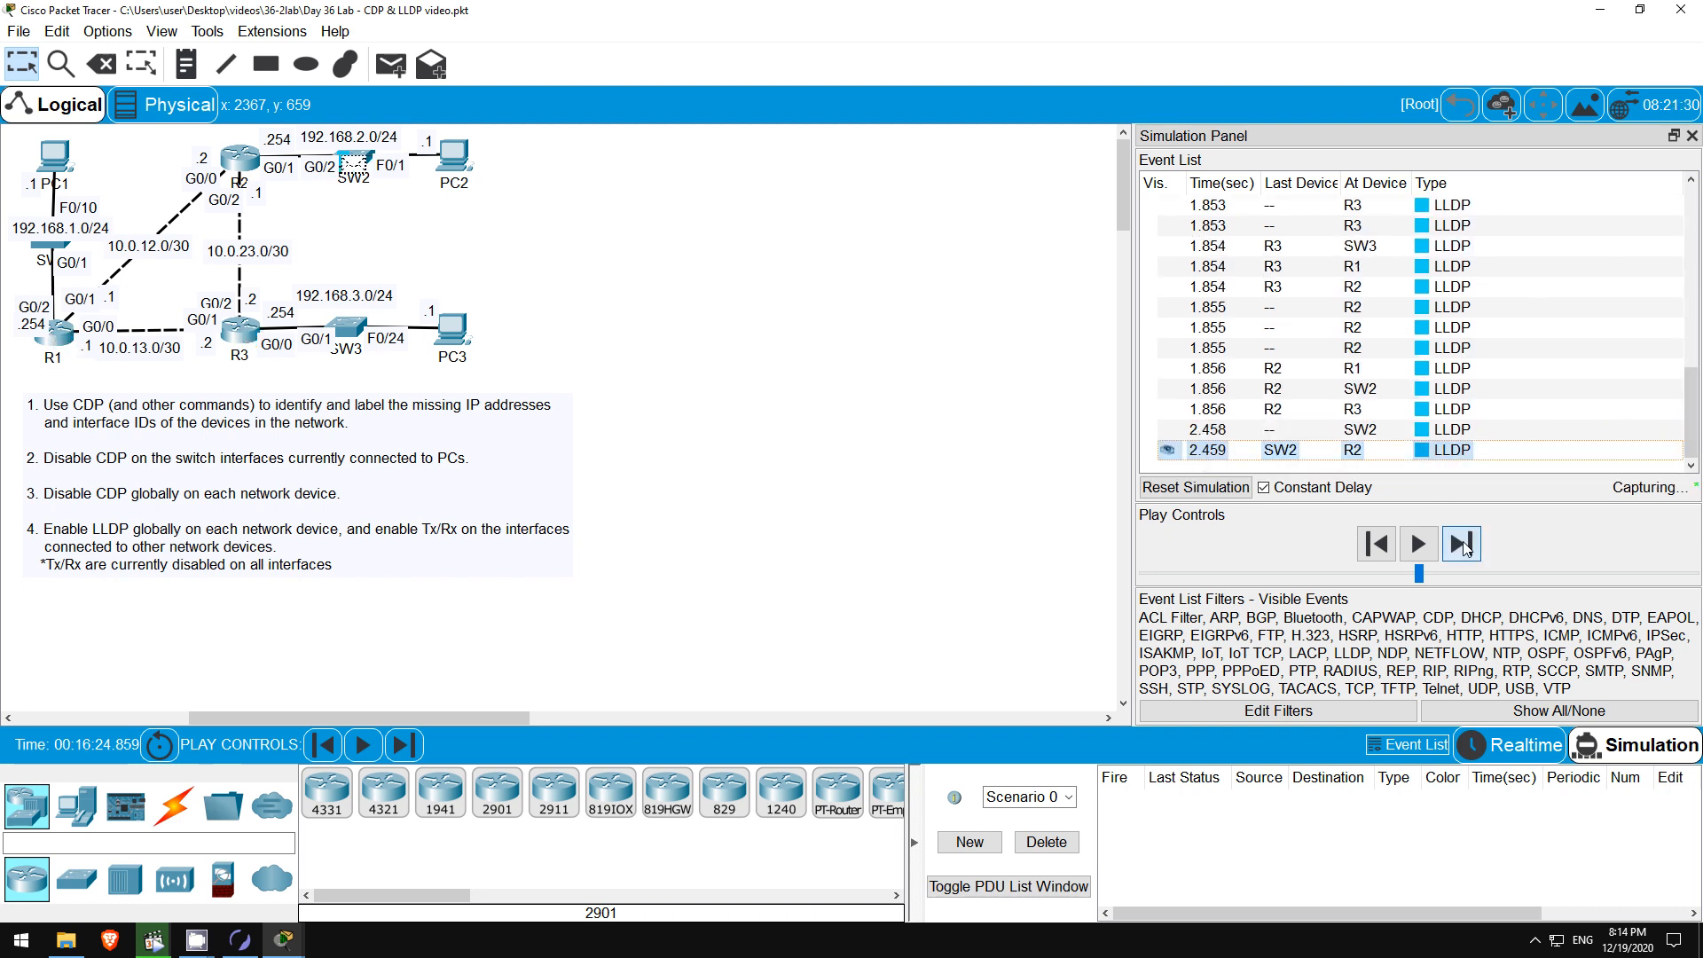
pyautogui.click(1465, 548)
pyautogui.click(1465, 548)
pyautogui.click(1465, 548)
pyautogui.click(1466, 548)
pyautogui.click(1465, 549)
pyautogui.click(1465, 549)
pyautogui.click(1465, 548)
pyautogui.click(1465, 548)
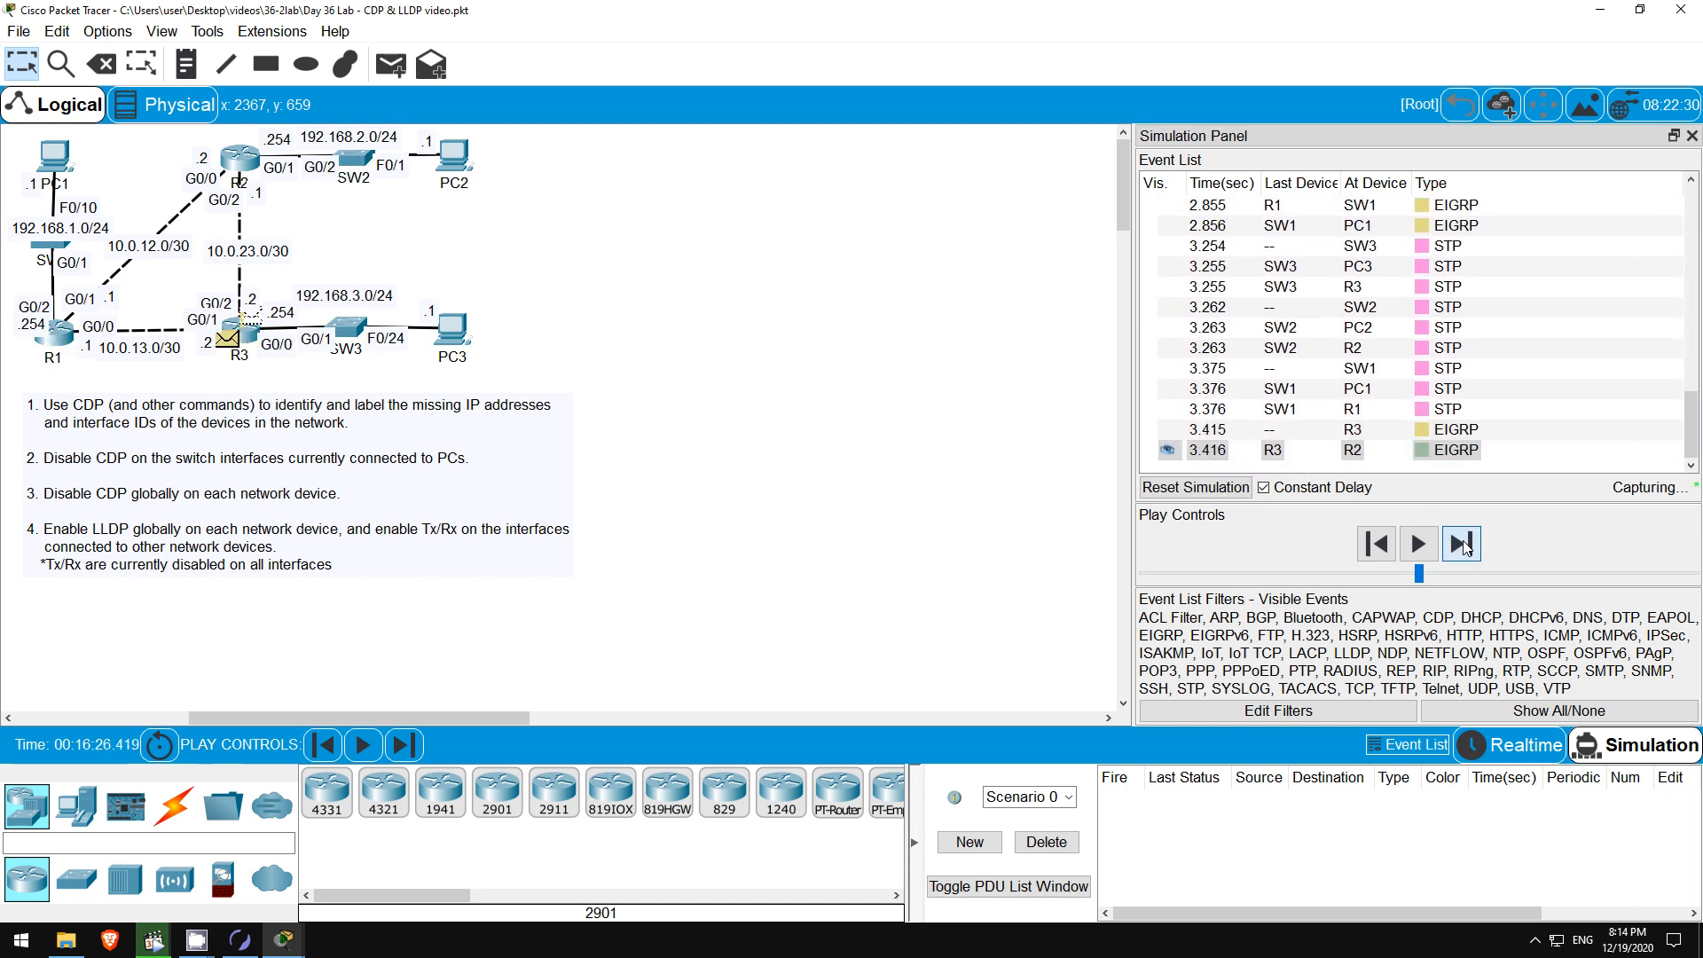
pyautogui.click(1466, 548)
pyautogui.click(1465, 548)
pyautogui.click(1466, 548)
pyautogui.click(1465, 549)
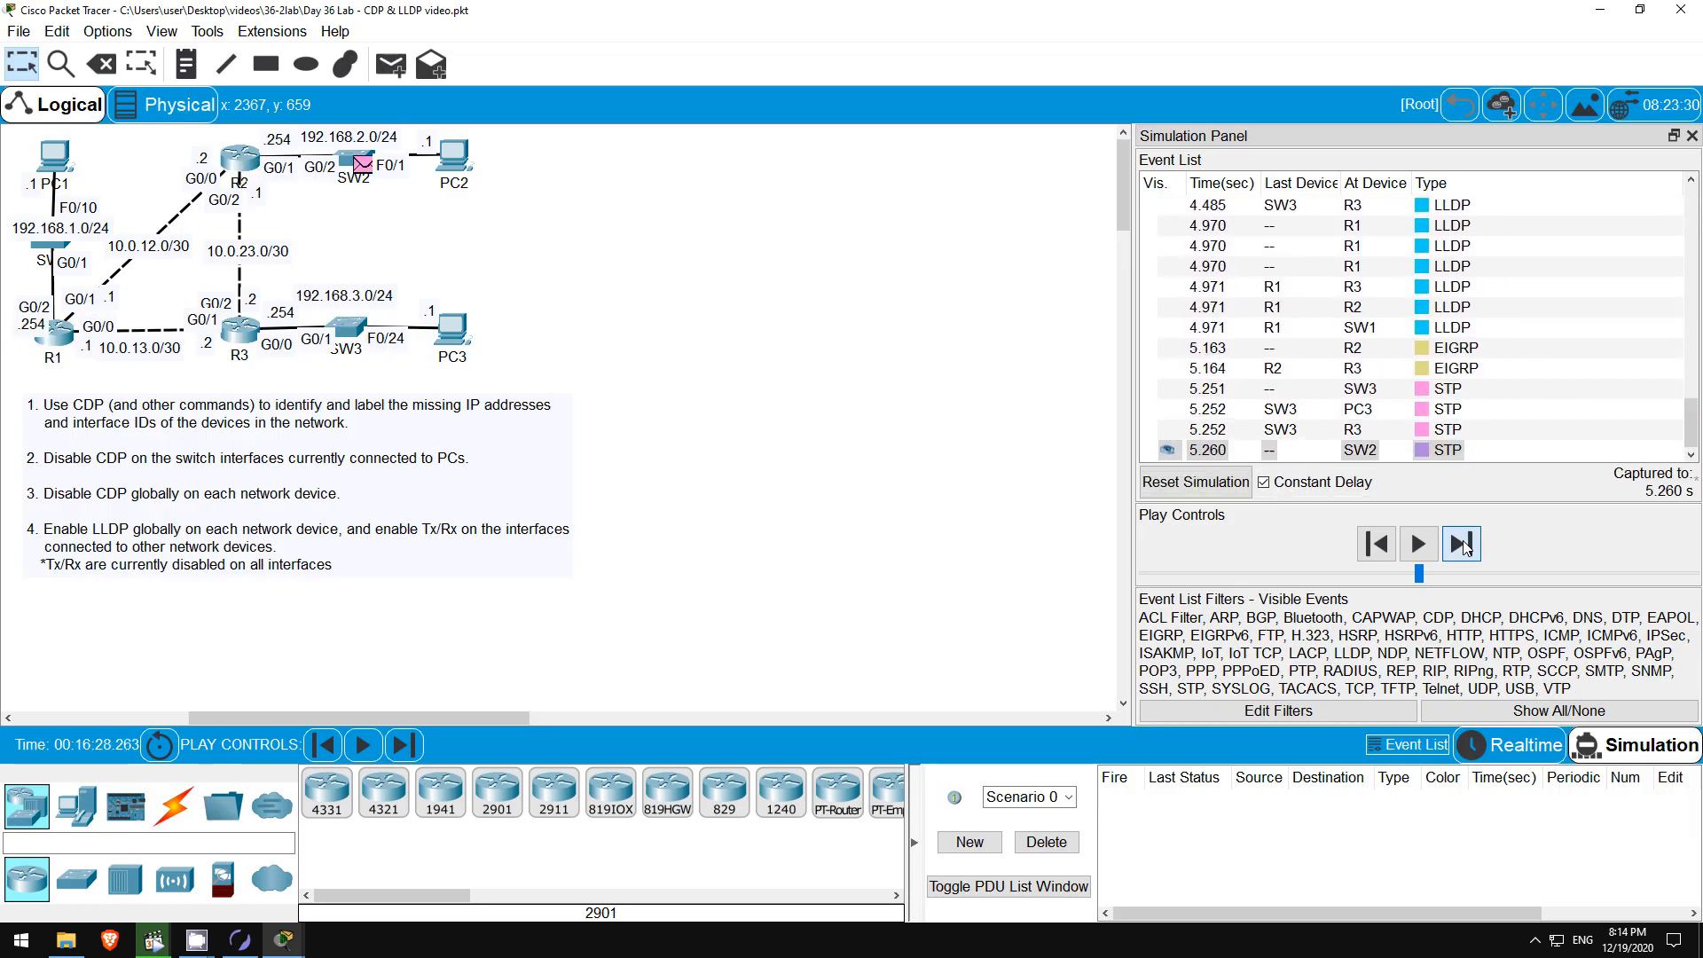
pyautogui.click(1465, 549)
pyautogui.click(1466, 548)
pyautogui.click(1465, 548)
pyautogui.click(1466, 549)
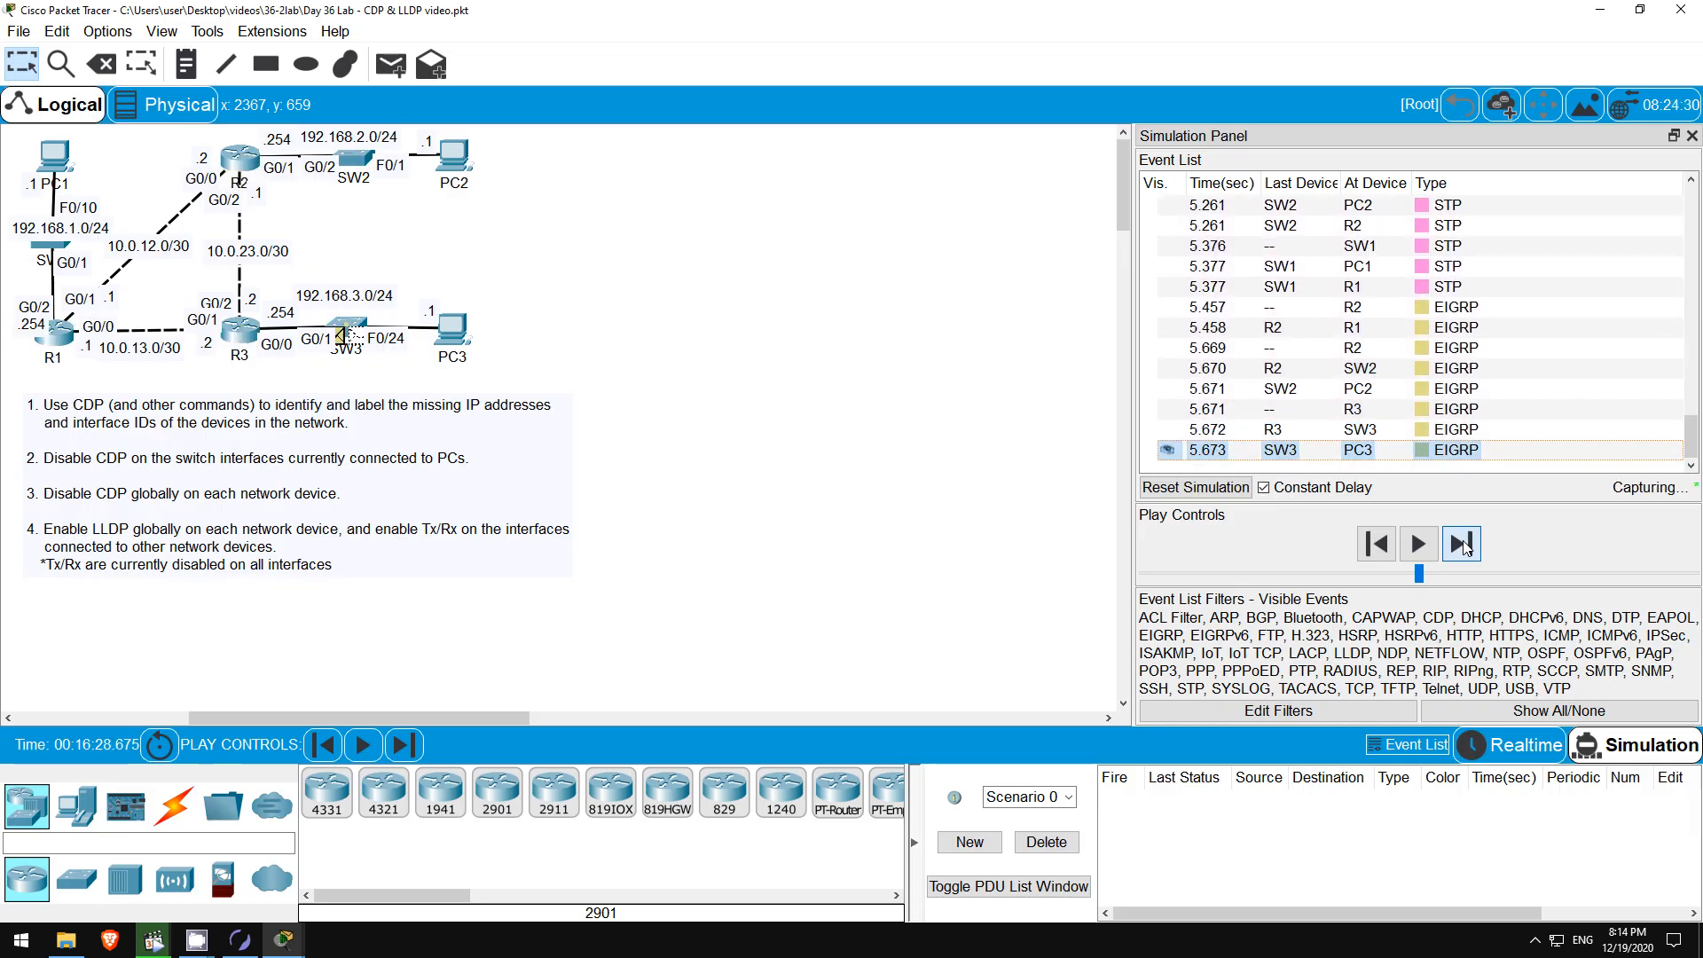
pyautogui.click(1466, 547)
pyautogui.click(1465, 548)
pyautogui.click(1465, 547)
pyautogui.click(1466, 547)
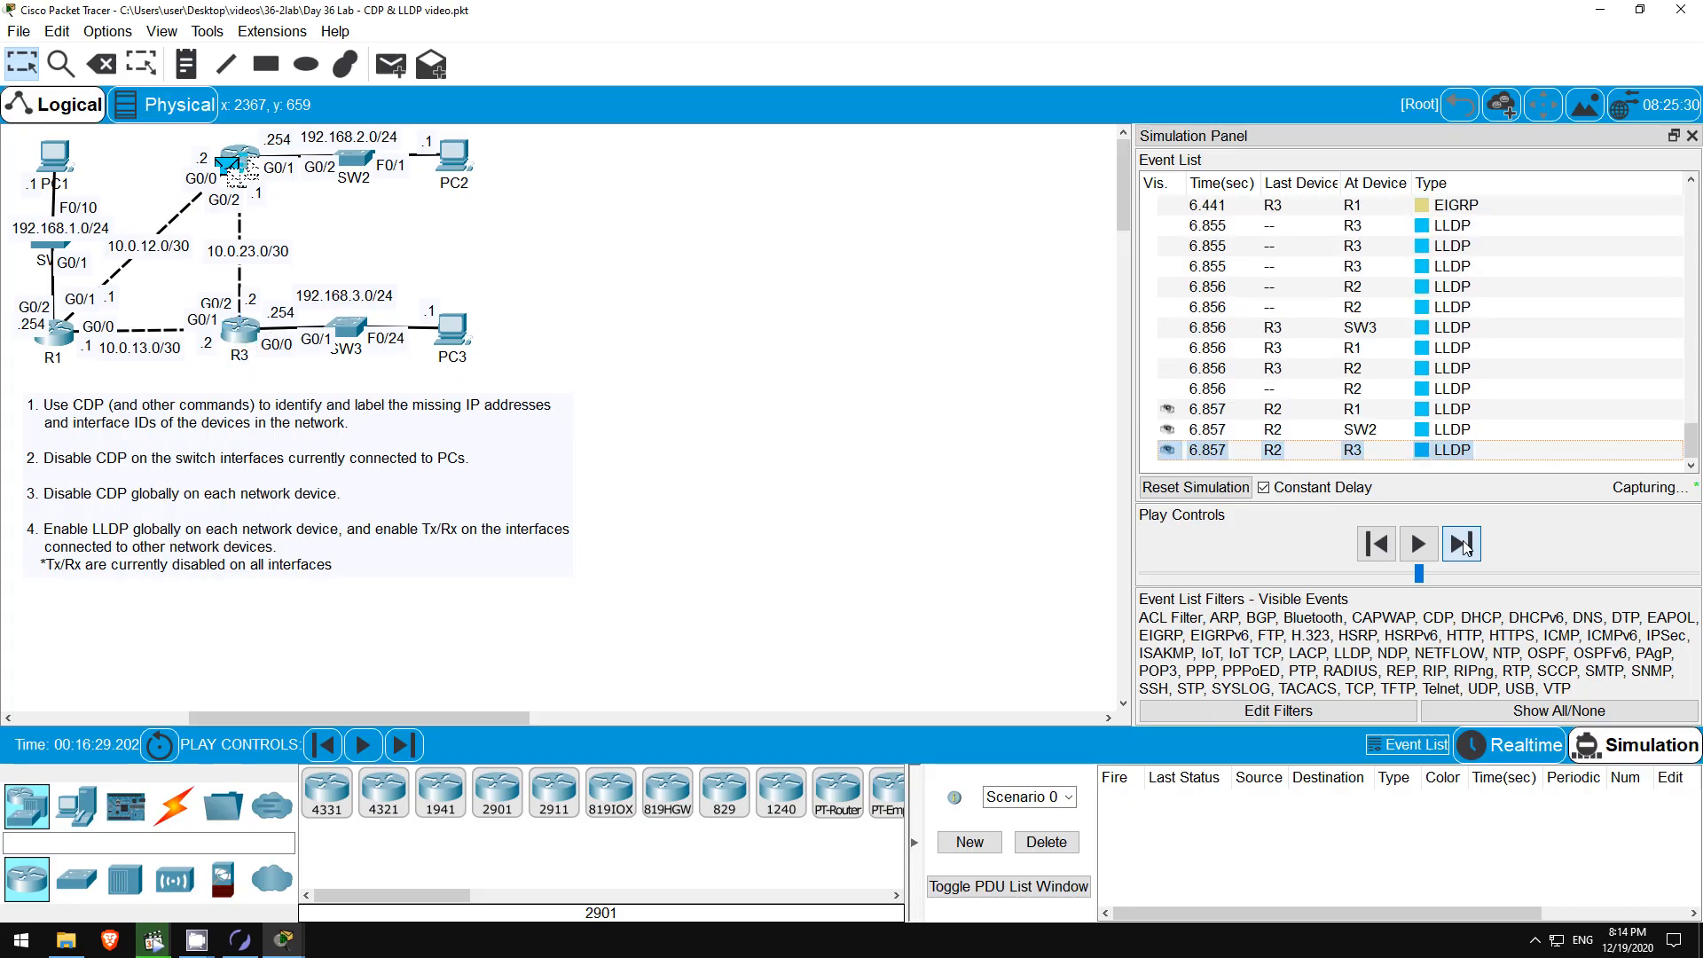
pyautogui.click(1466, 547)
pyautogui.click(1466, 547)
pyautogui.click(1466, 547)
pyautogui.click(1465, 548)
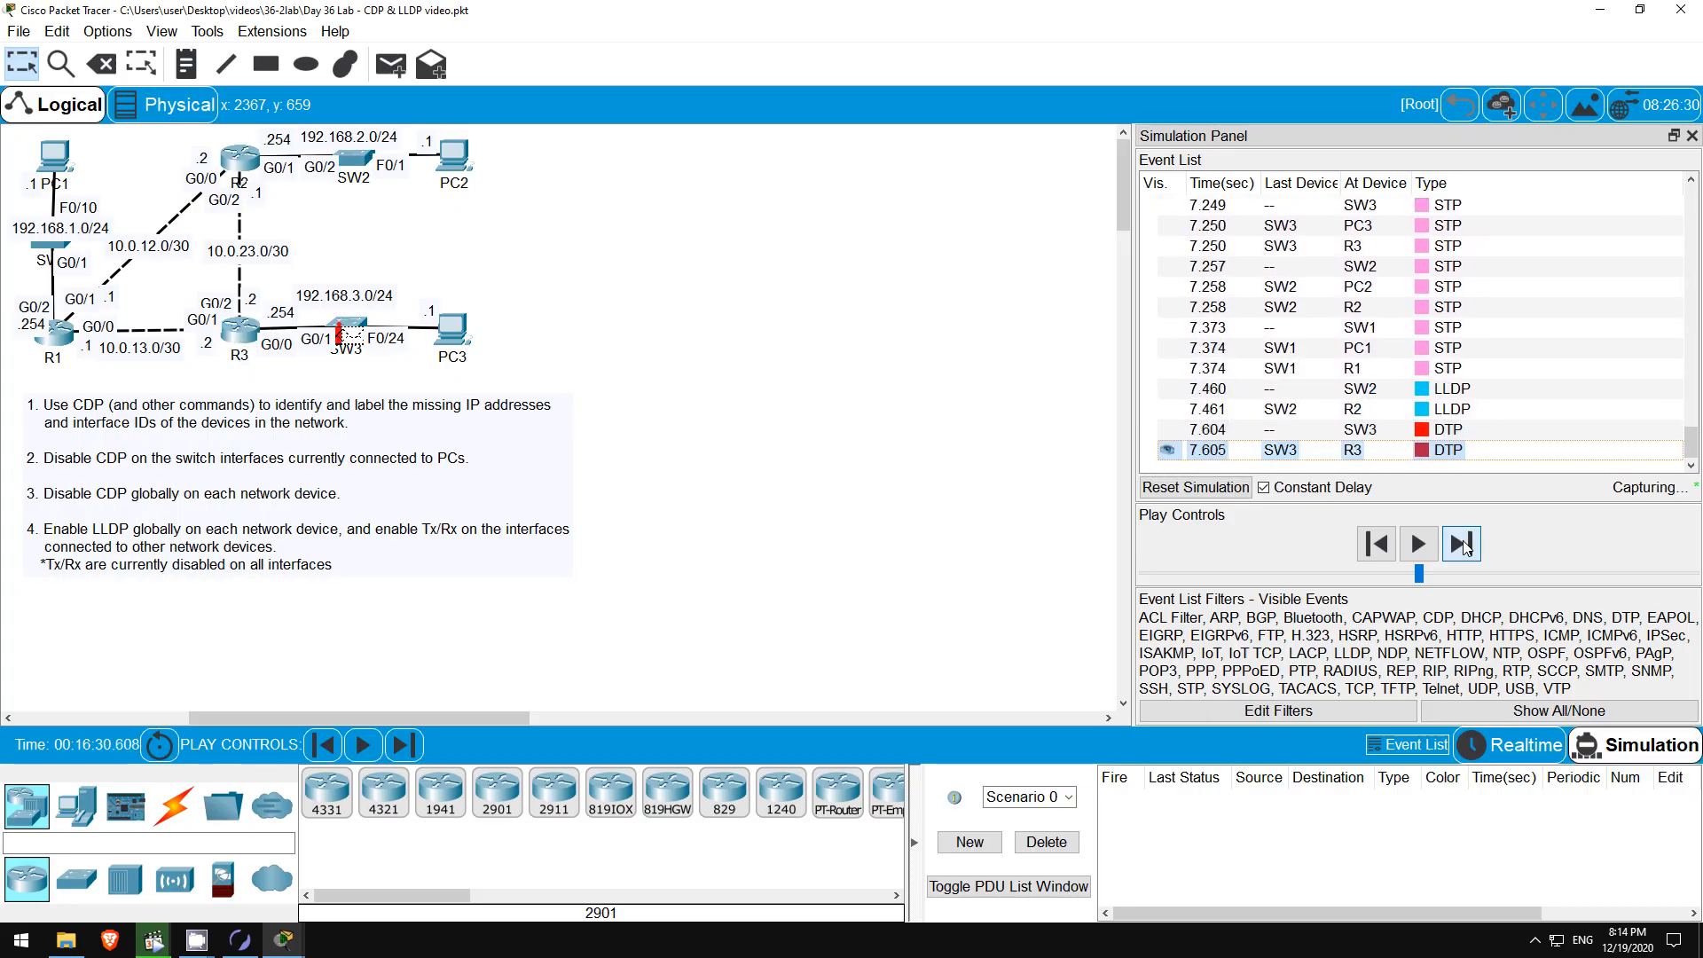
pyautogui.click(1466, 547)
pyautogui.click(1465, 547)
pyautogui.click(1466, 548)
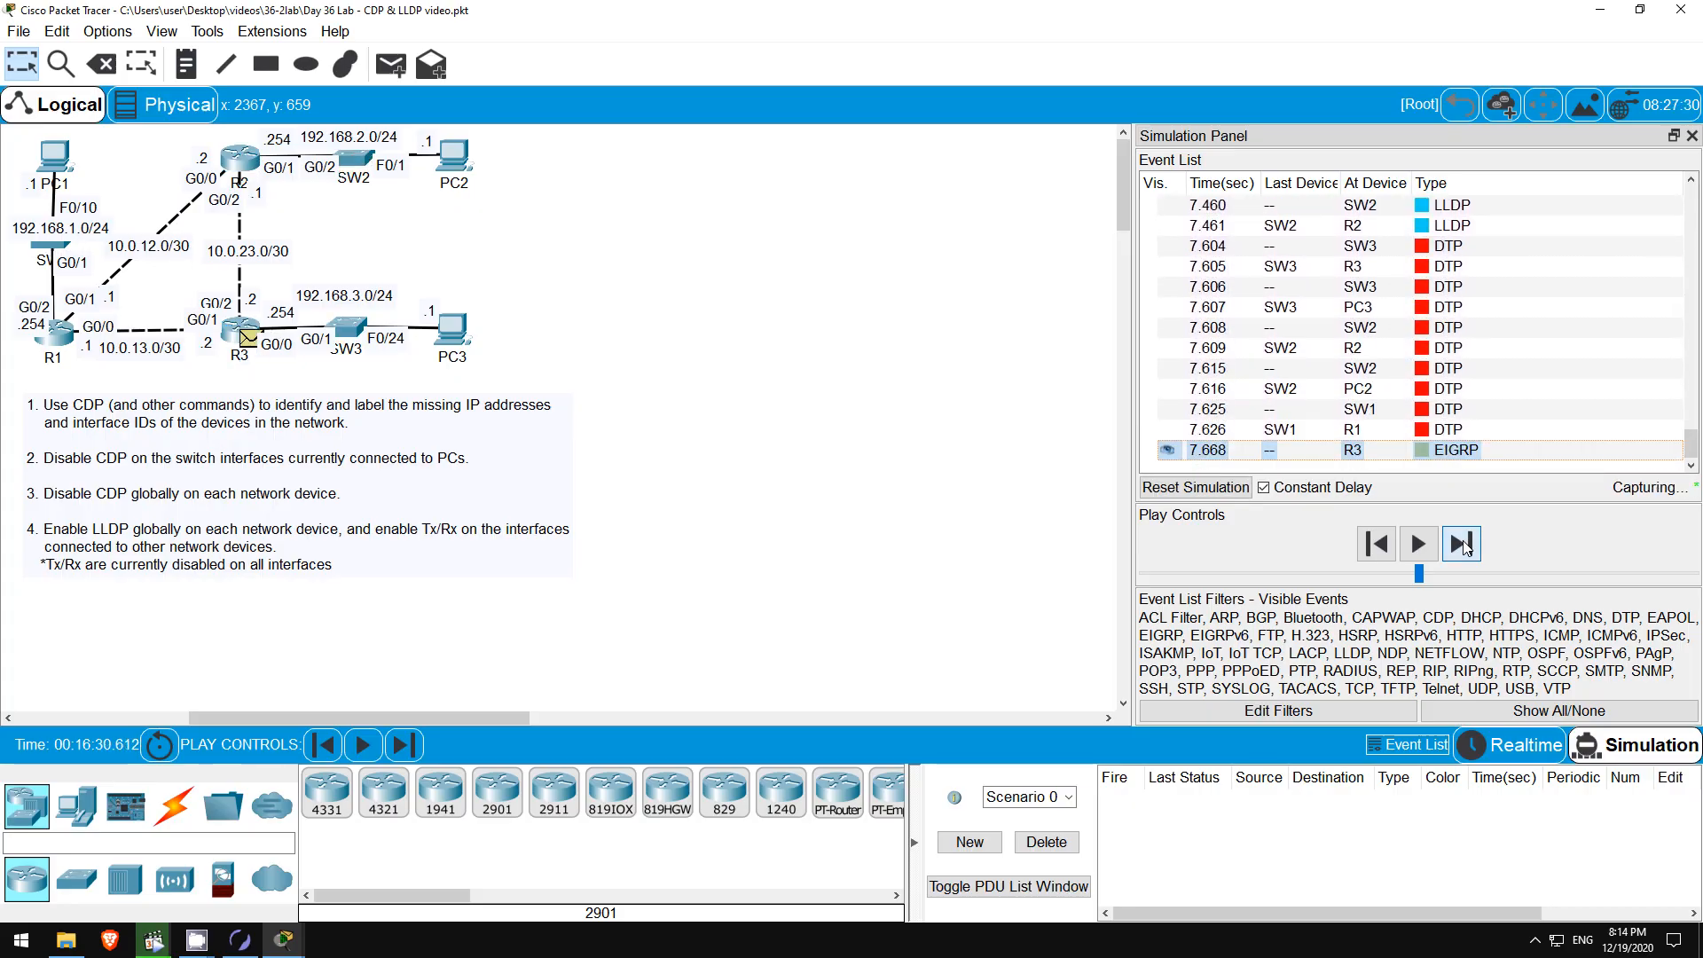
pyautogui.click(1466, 548)
pyautogui.click(1465, 548)
pyautogui.click(1465, 547)
pyautogui.click(1466, 547)
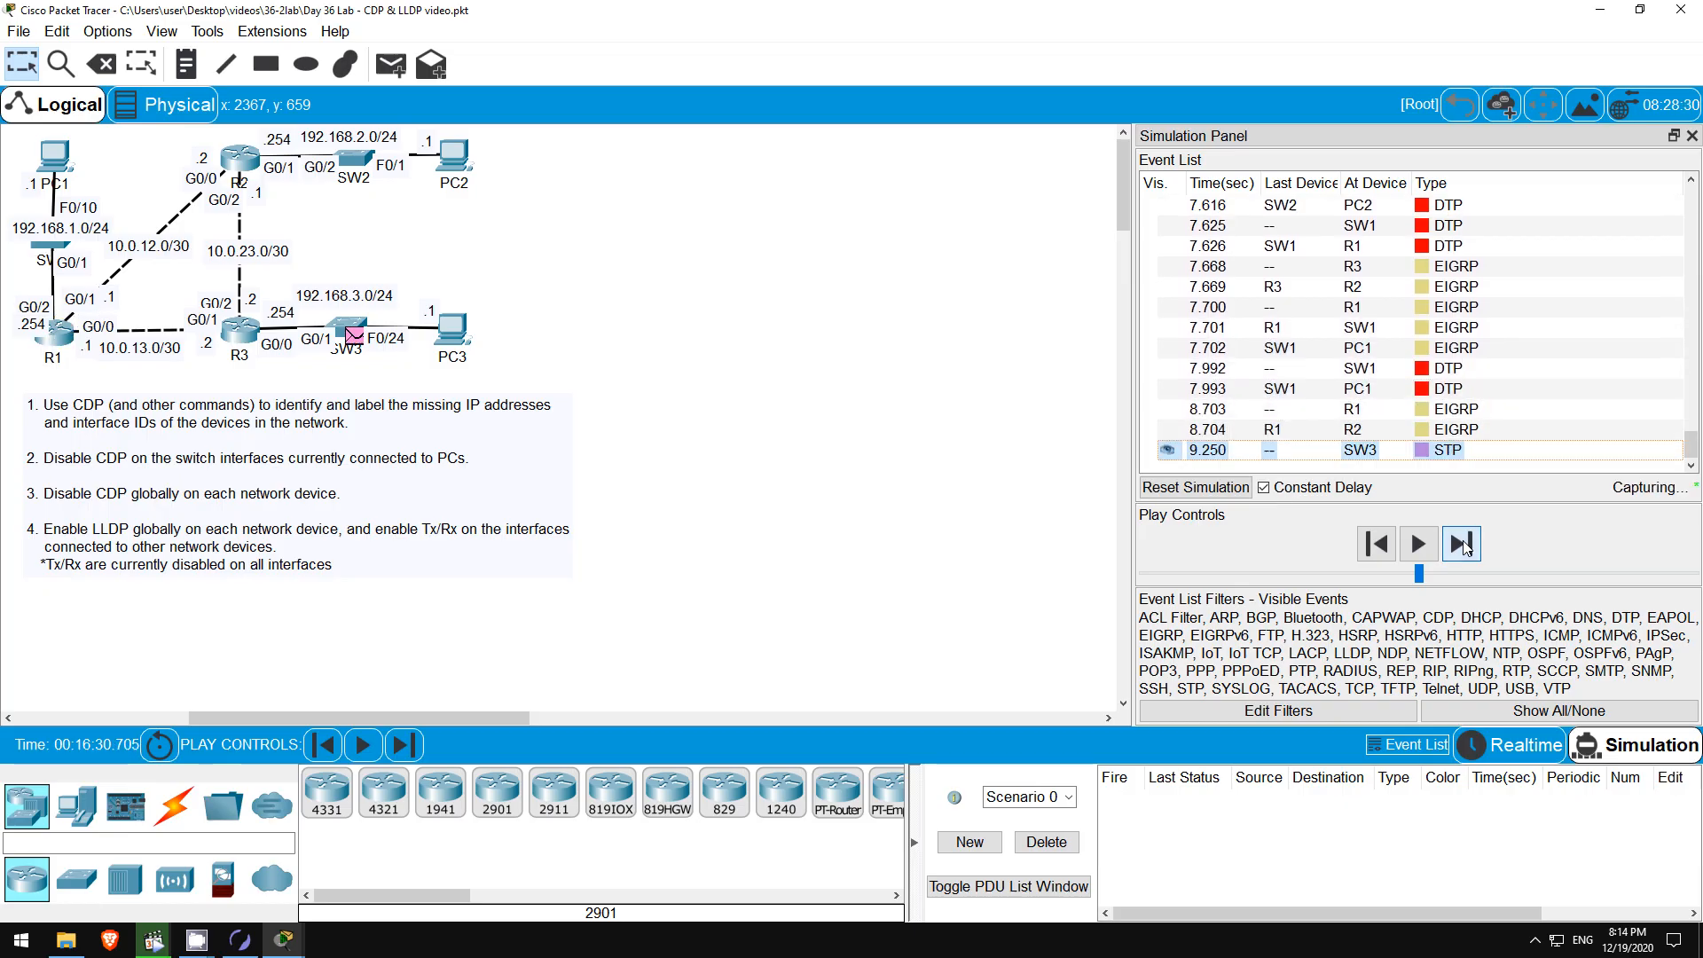
pyautogui.click(1466, 548)
pyautogui.click(1465, 548)
pyautogui.click(1465, 548)
pyautogui.click(1466, 547)
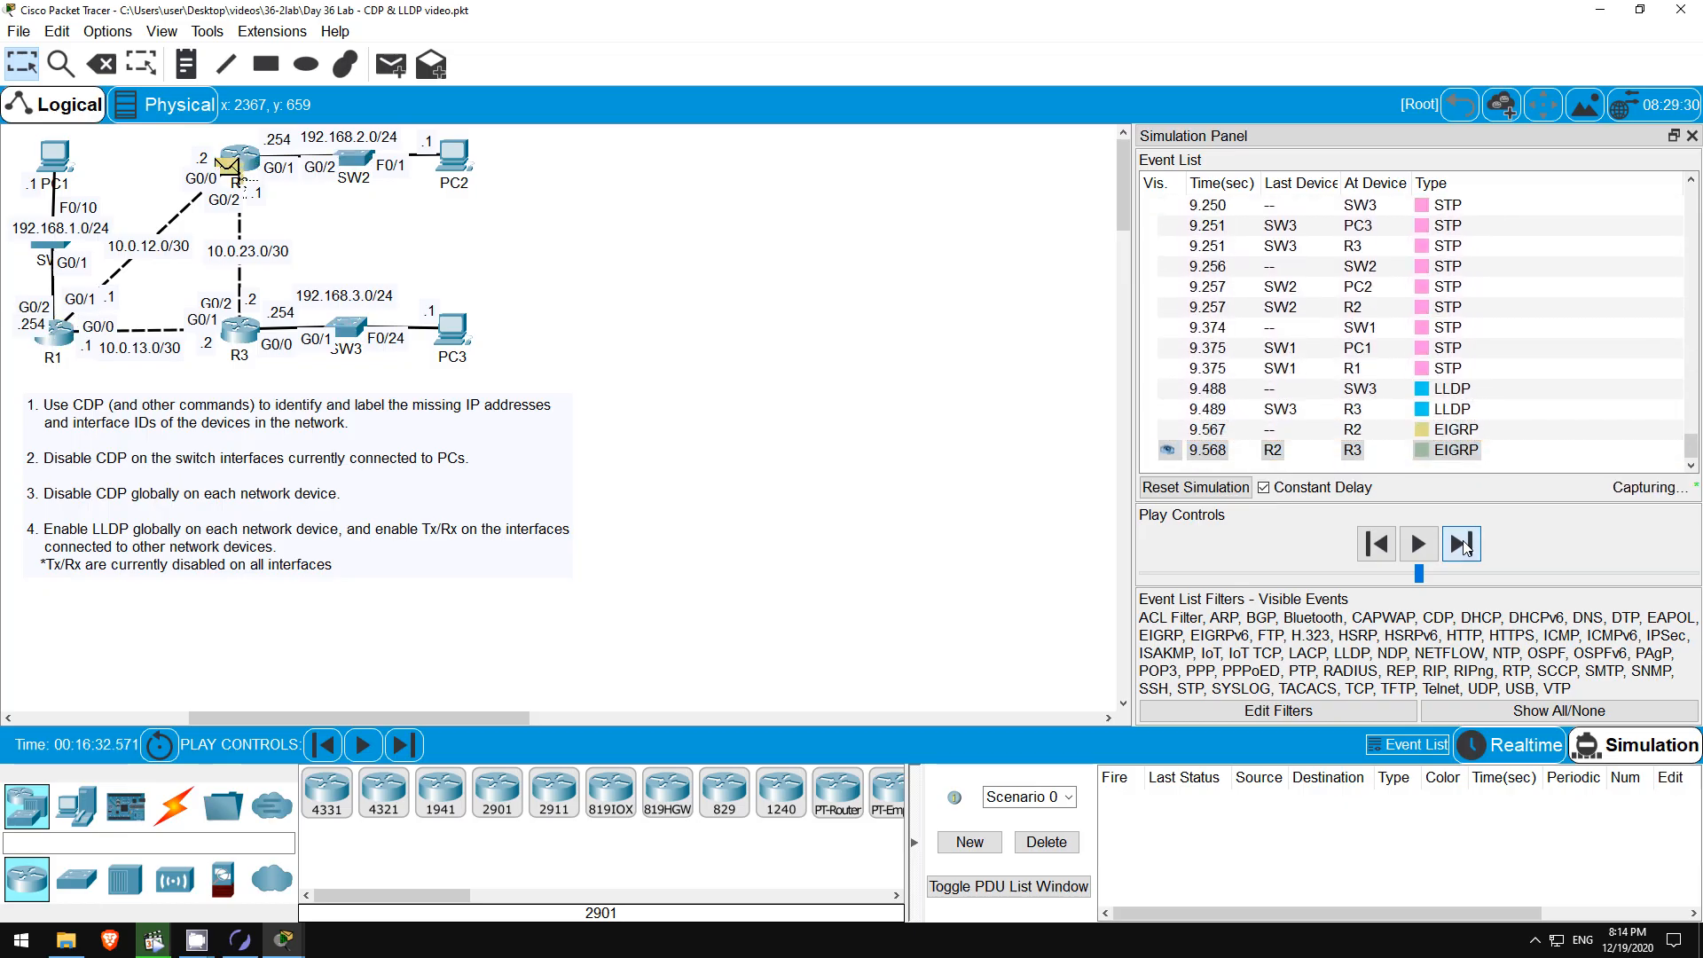
pyautogui.click(1465, 547)
pyautogui.click(1466, 547)
pyautogui.click(1465, 547)
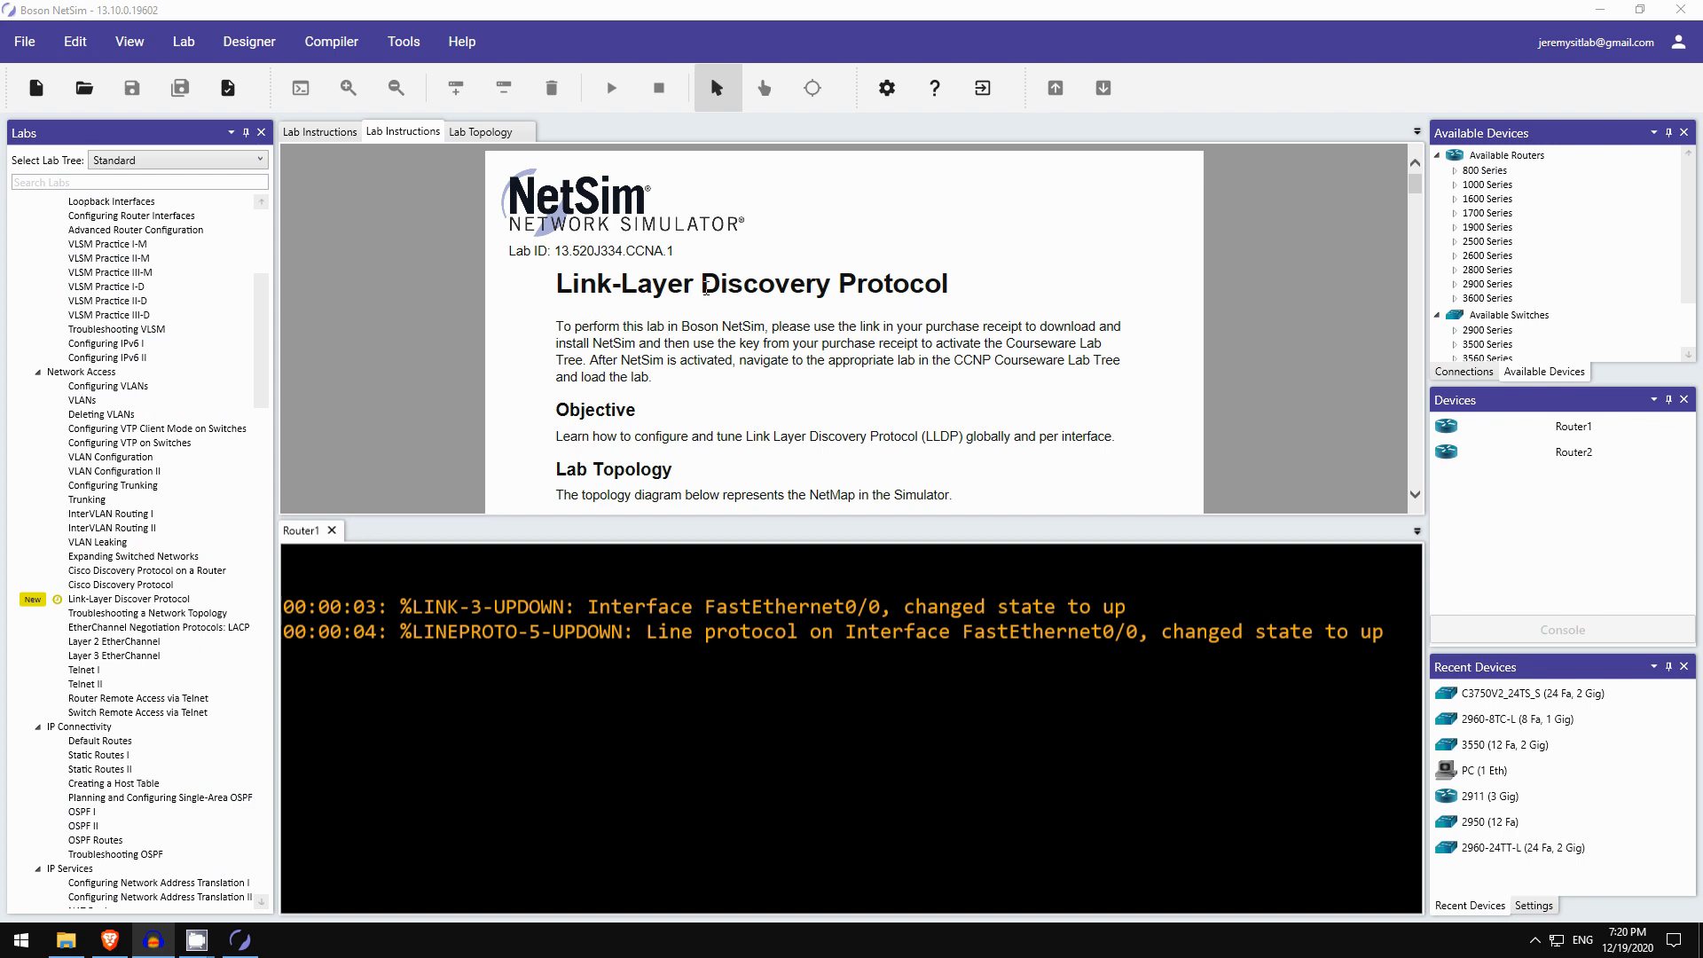
# In Boson NetSim, read the Link-Layer Discovery Protocol lab's objective, topology, command summary and tasks, ending at Task 1: Configure LLDP.
pyautogui.scroll(-3, 852, 282)
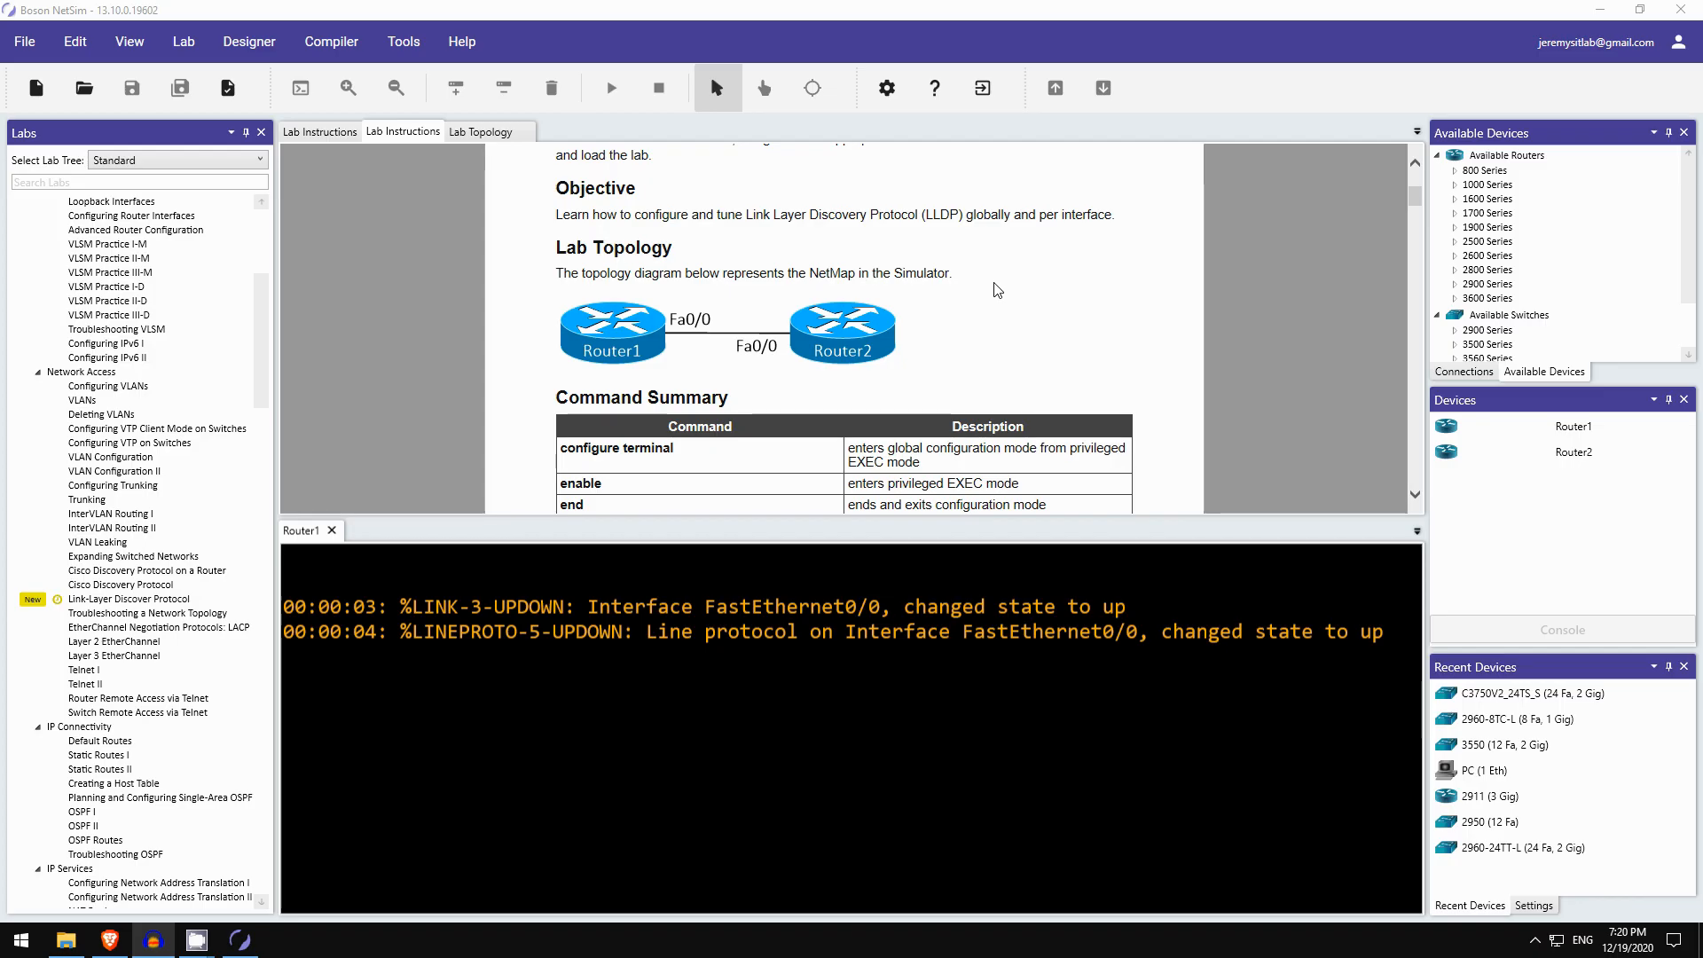
pyautogui.scroll(-5, 932, 297)
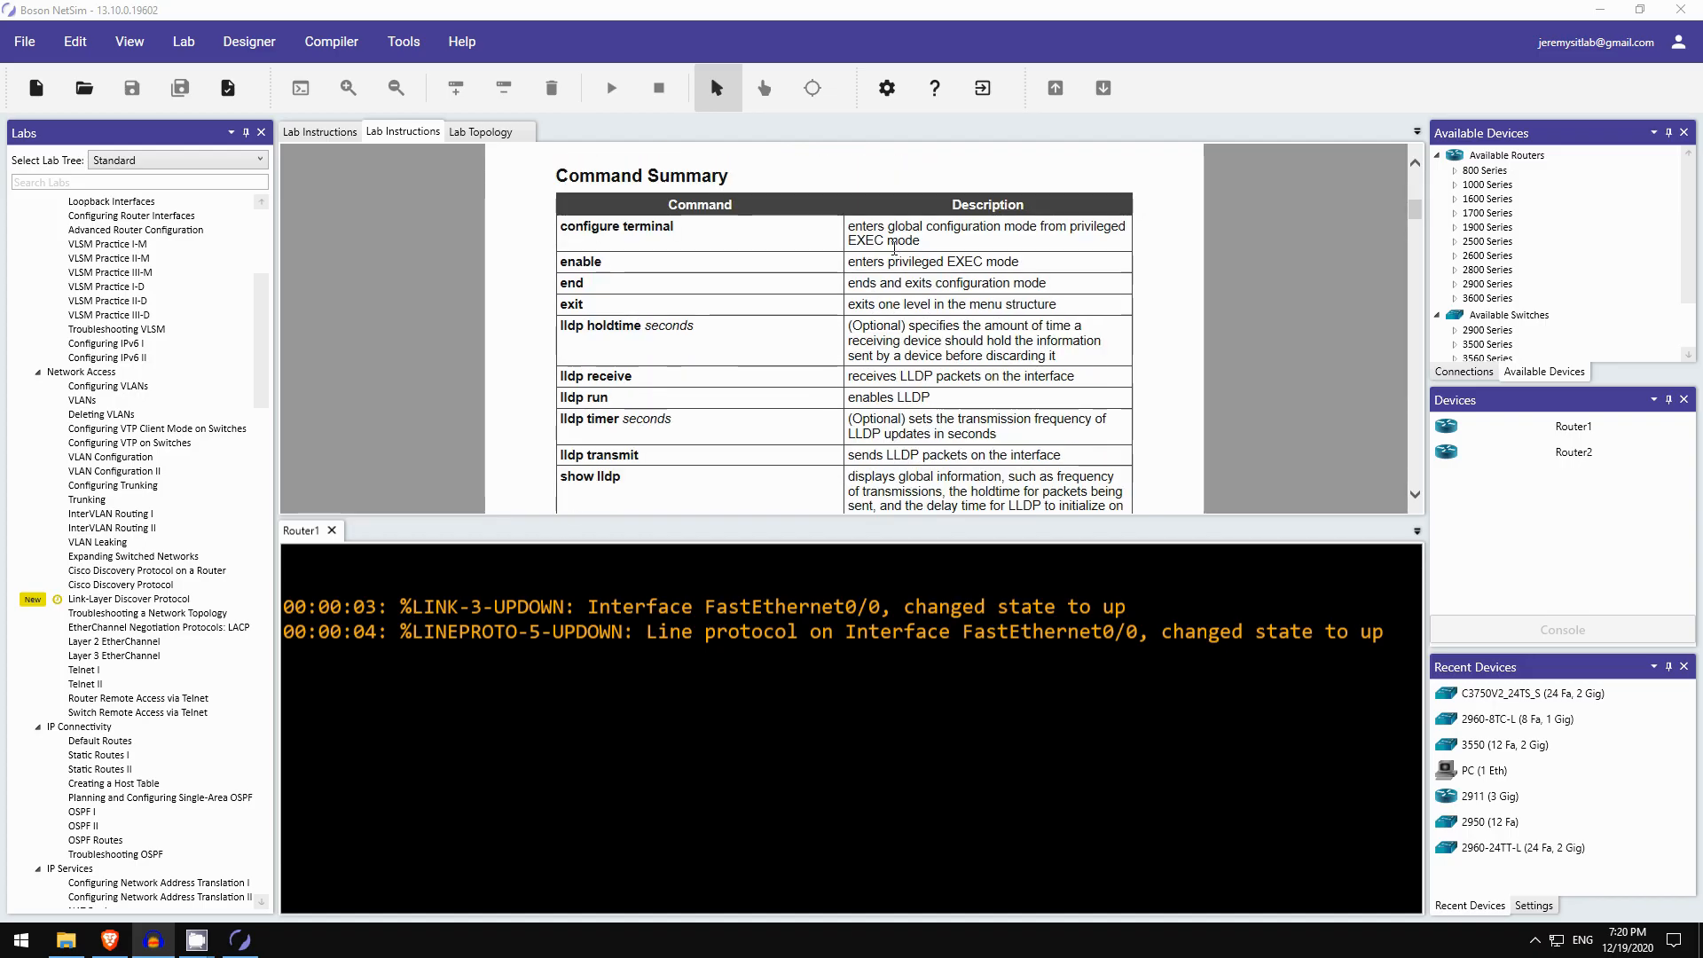
pyautogui.scroll(-1, 820, 296)
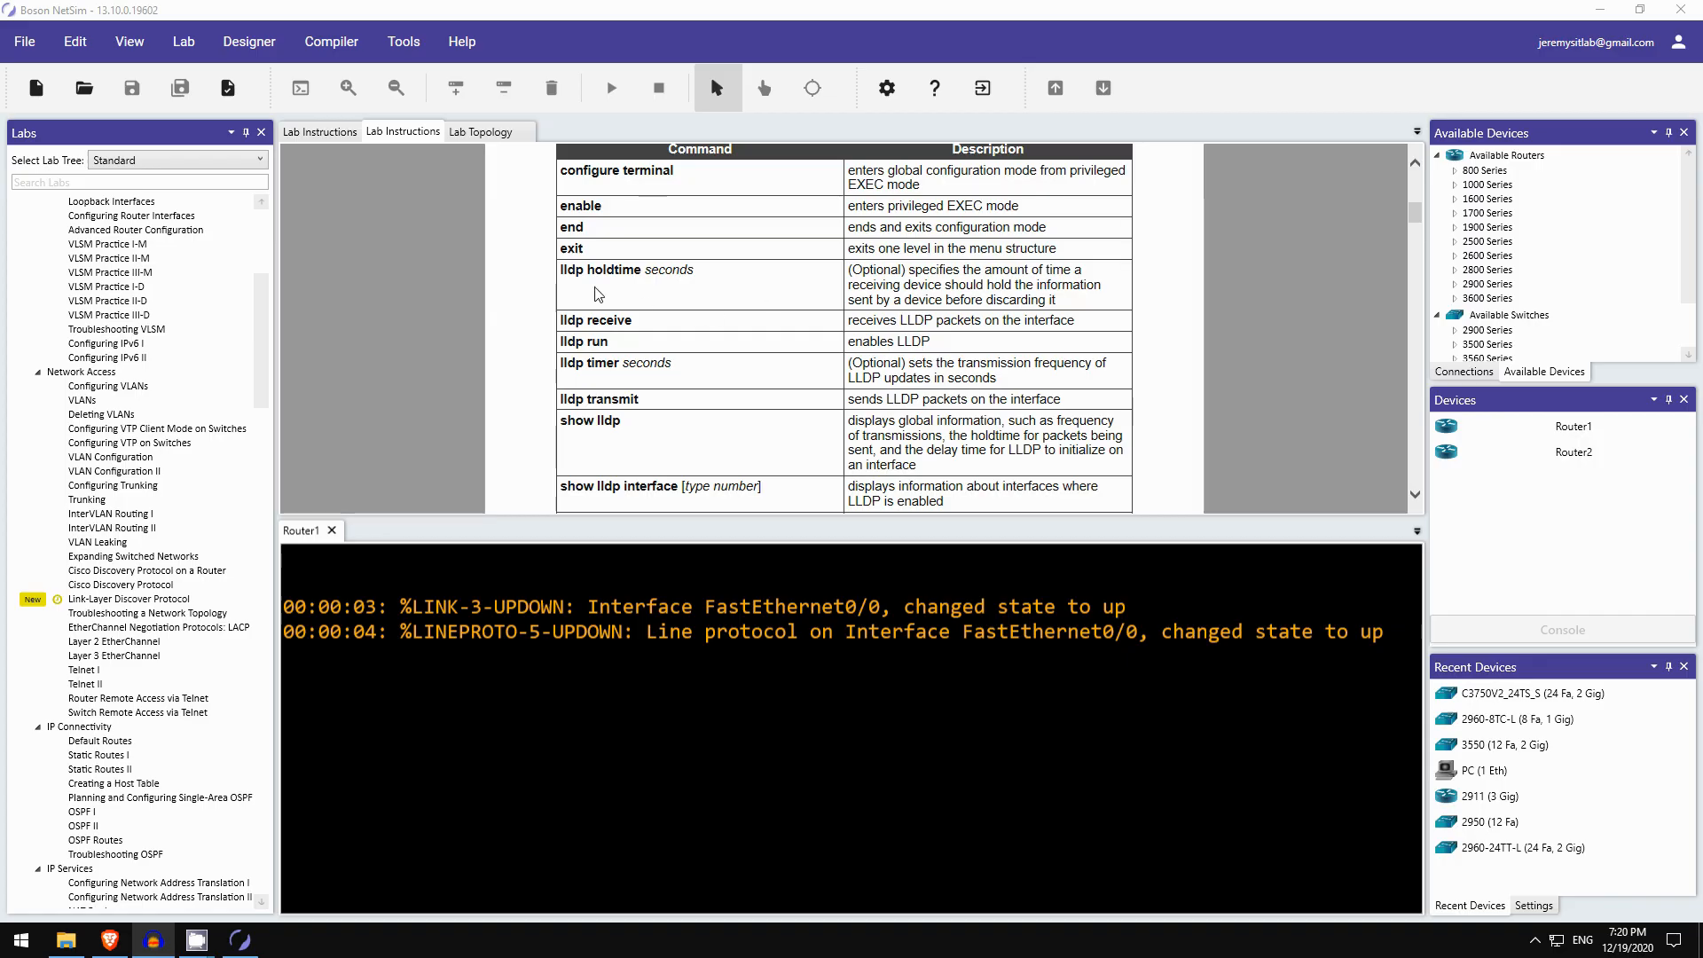
pyautogui.scroll(-1, 599, 272)
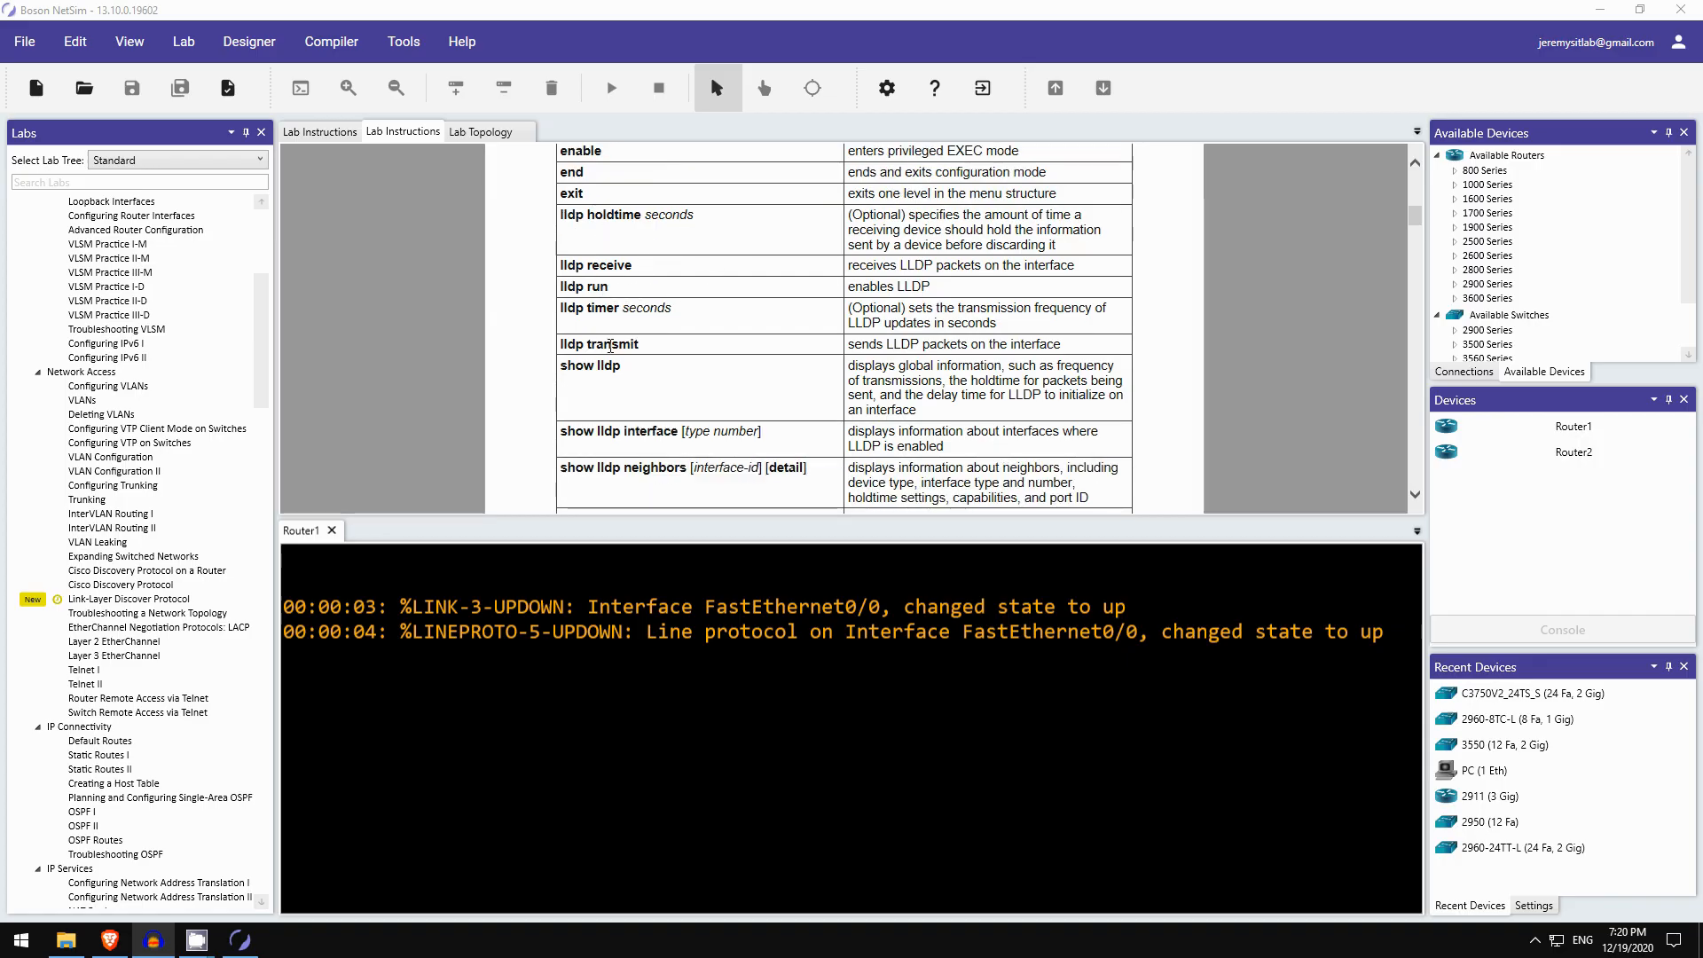
pyautogui.scroll(-2, 611, 346)
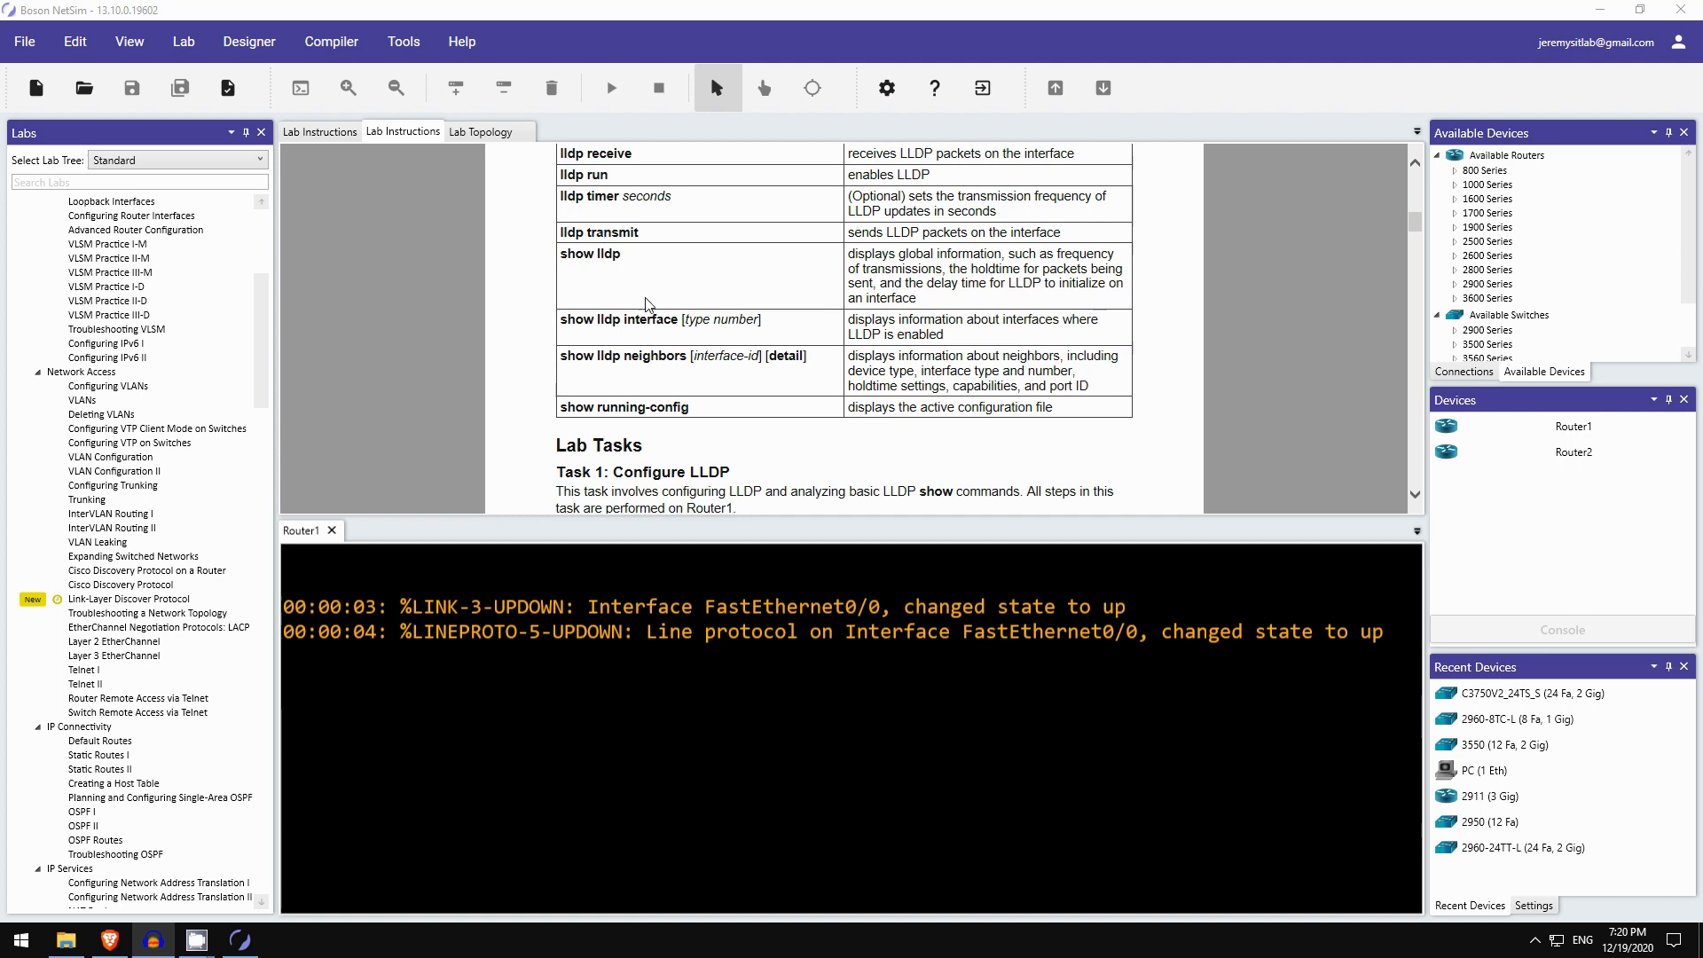
pyautogui.scroll(-5, 651, 301)
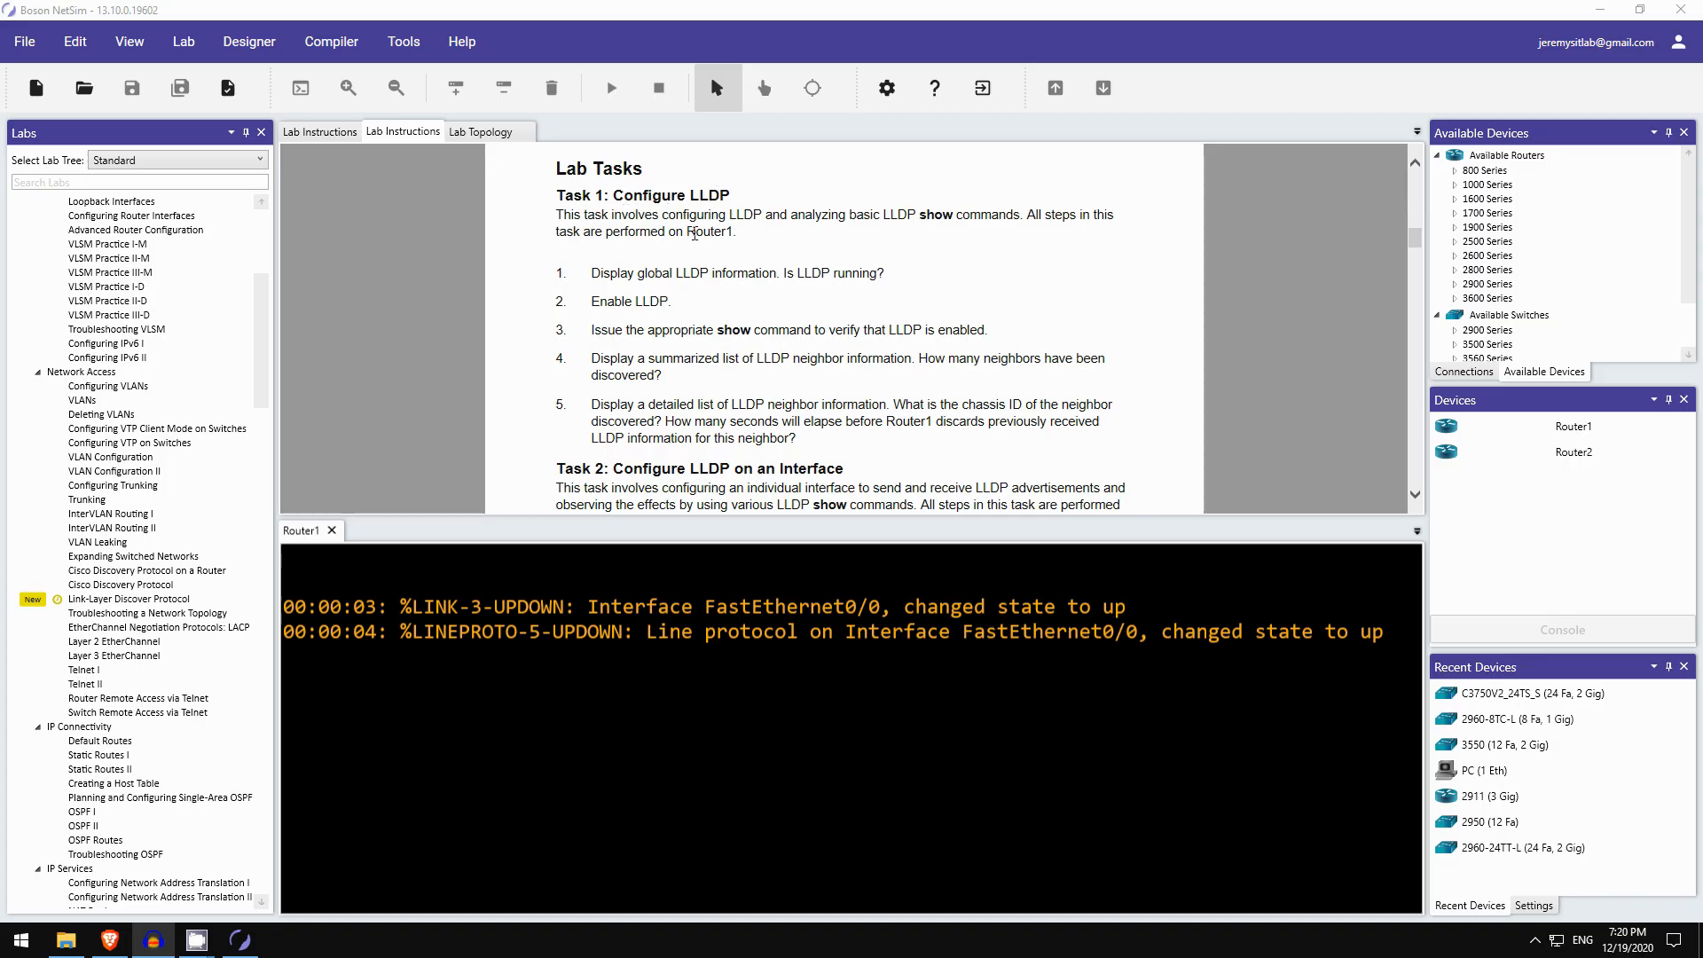
pyautogui.scroll(-4, 695, 234)
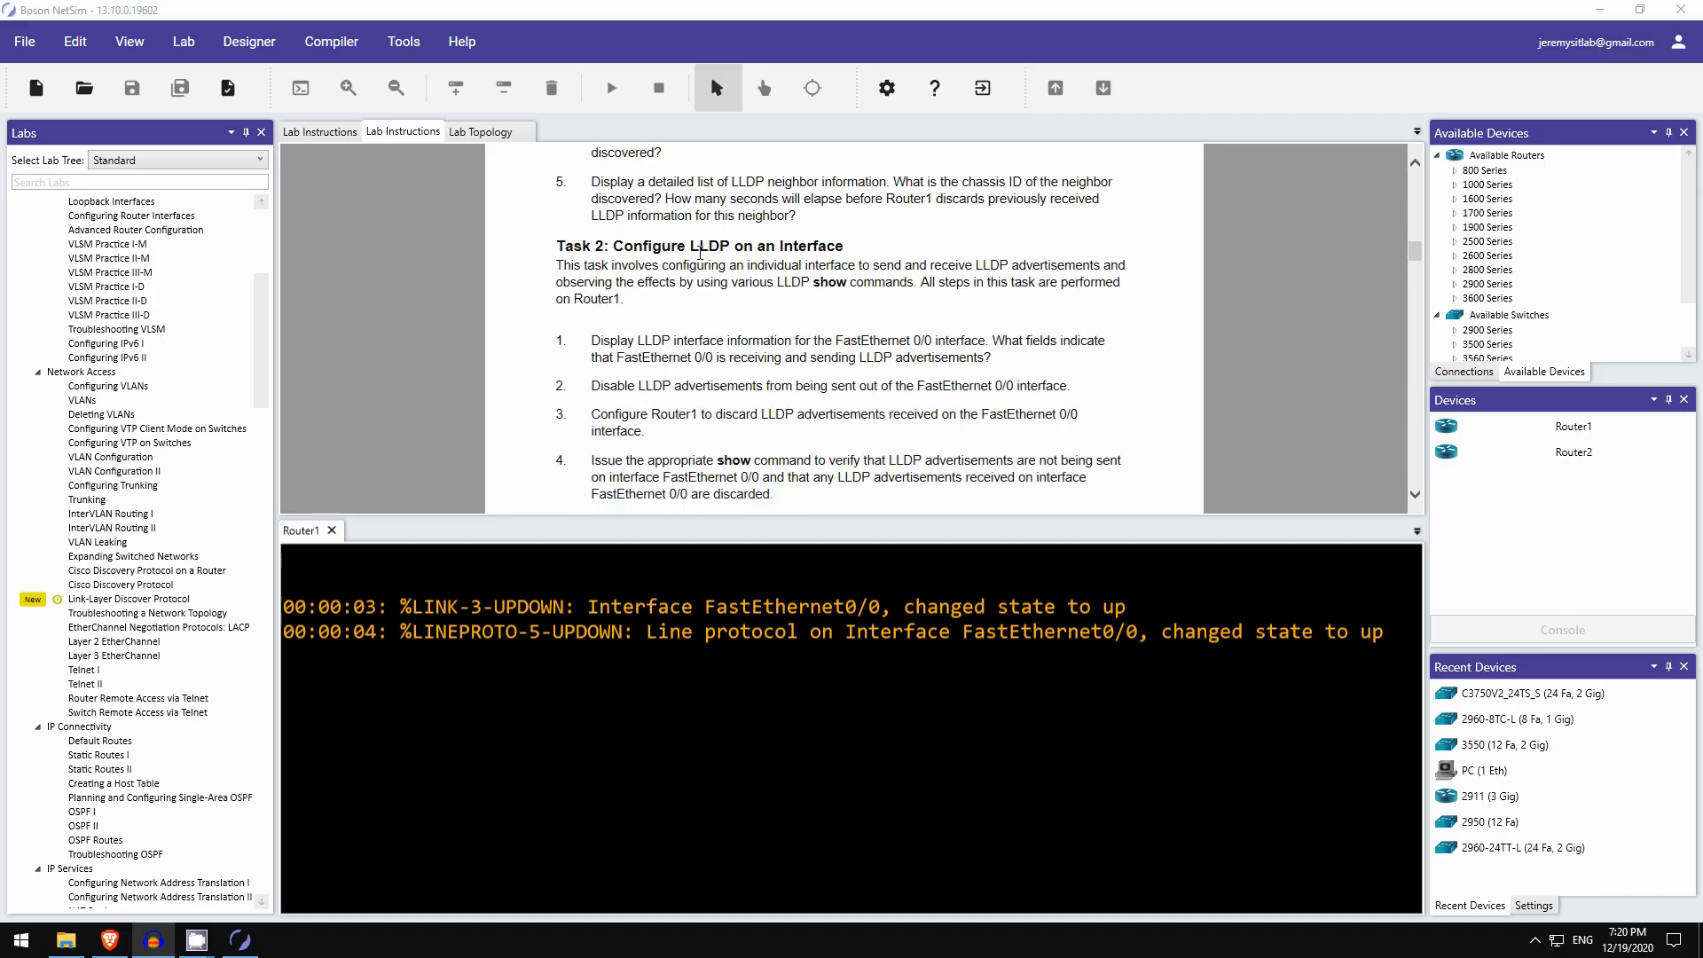
pyautogui.scroll(-5, 796, 242)
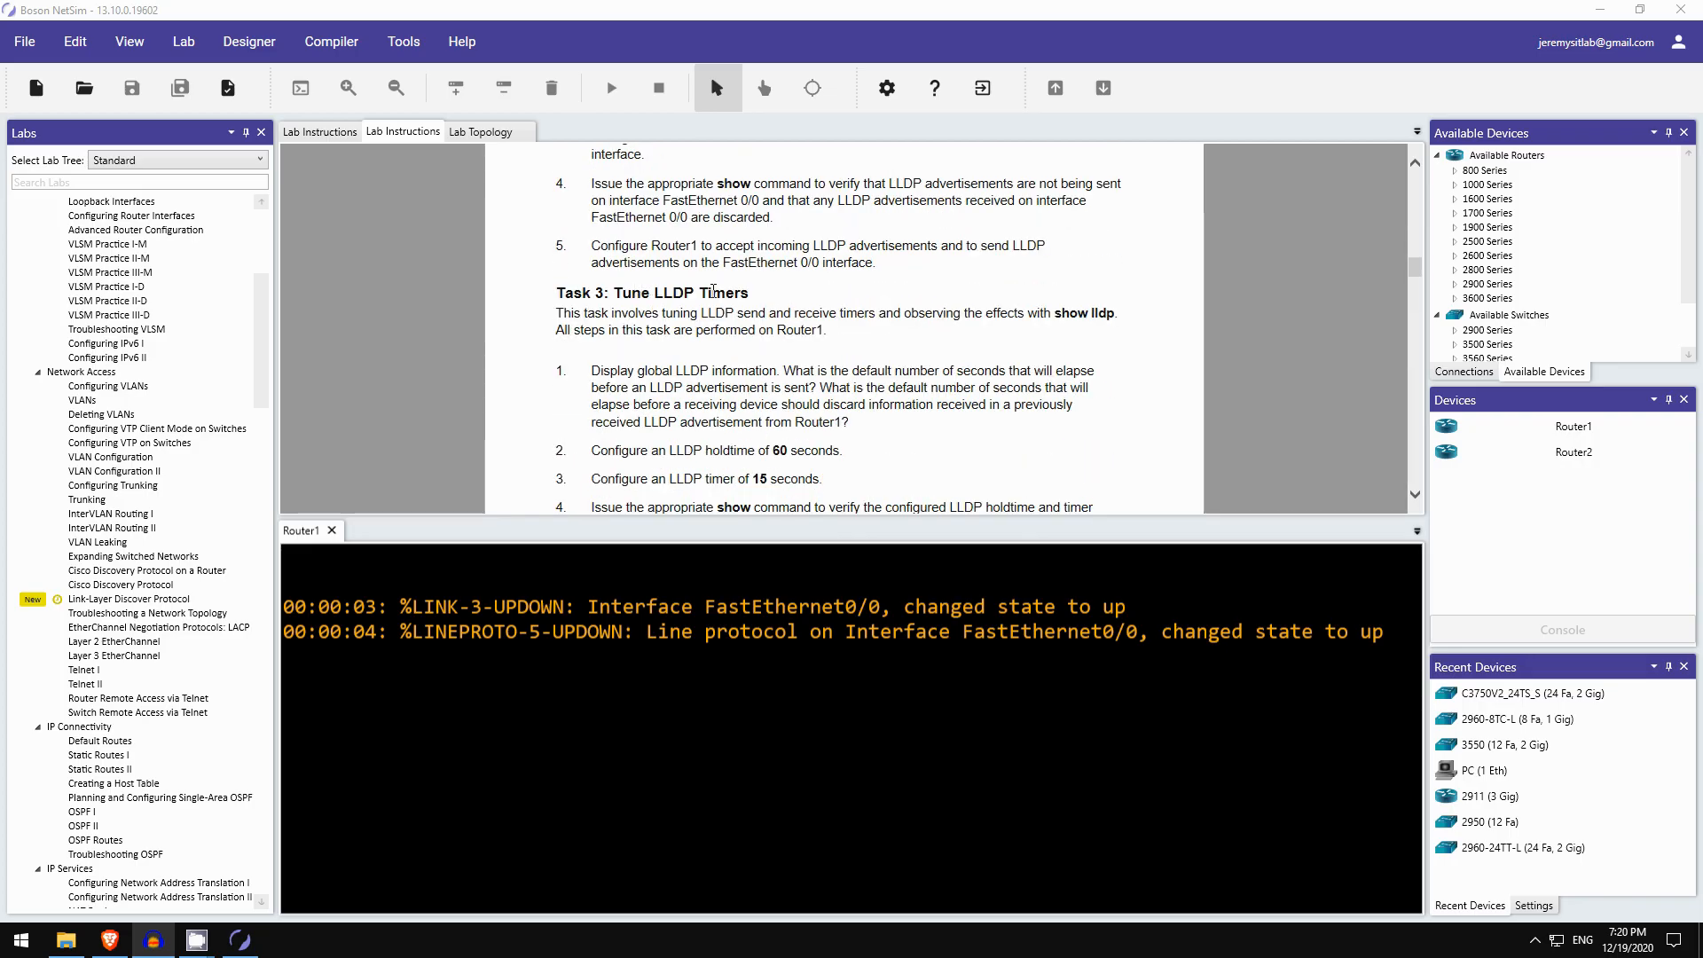
pyautogui.scroll(-1, 713, 290)
pyautogui.scroll(7, 621, 373)
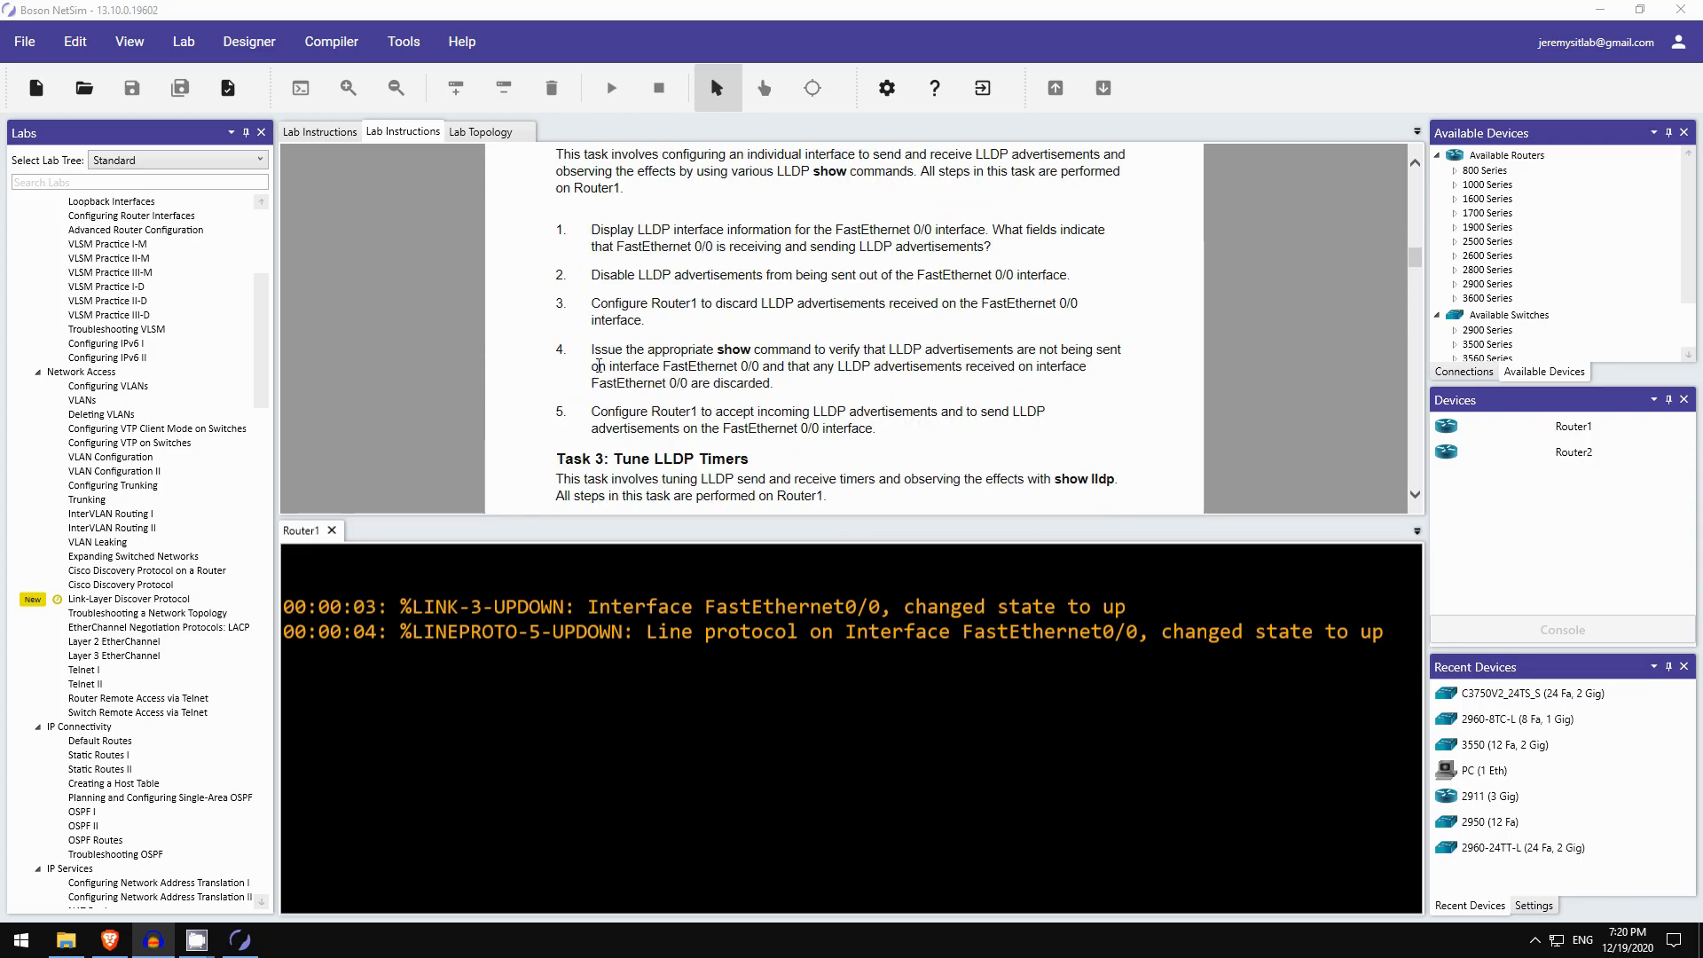
pyautogui.scroll(-4, 712, 422)
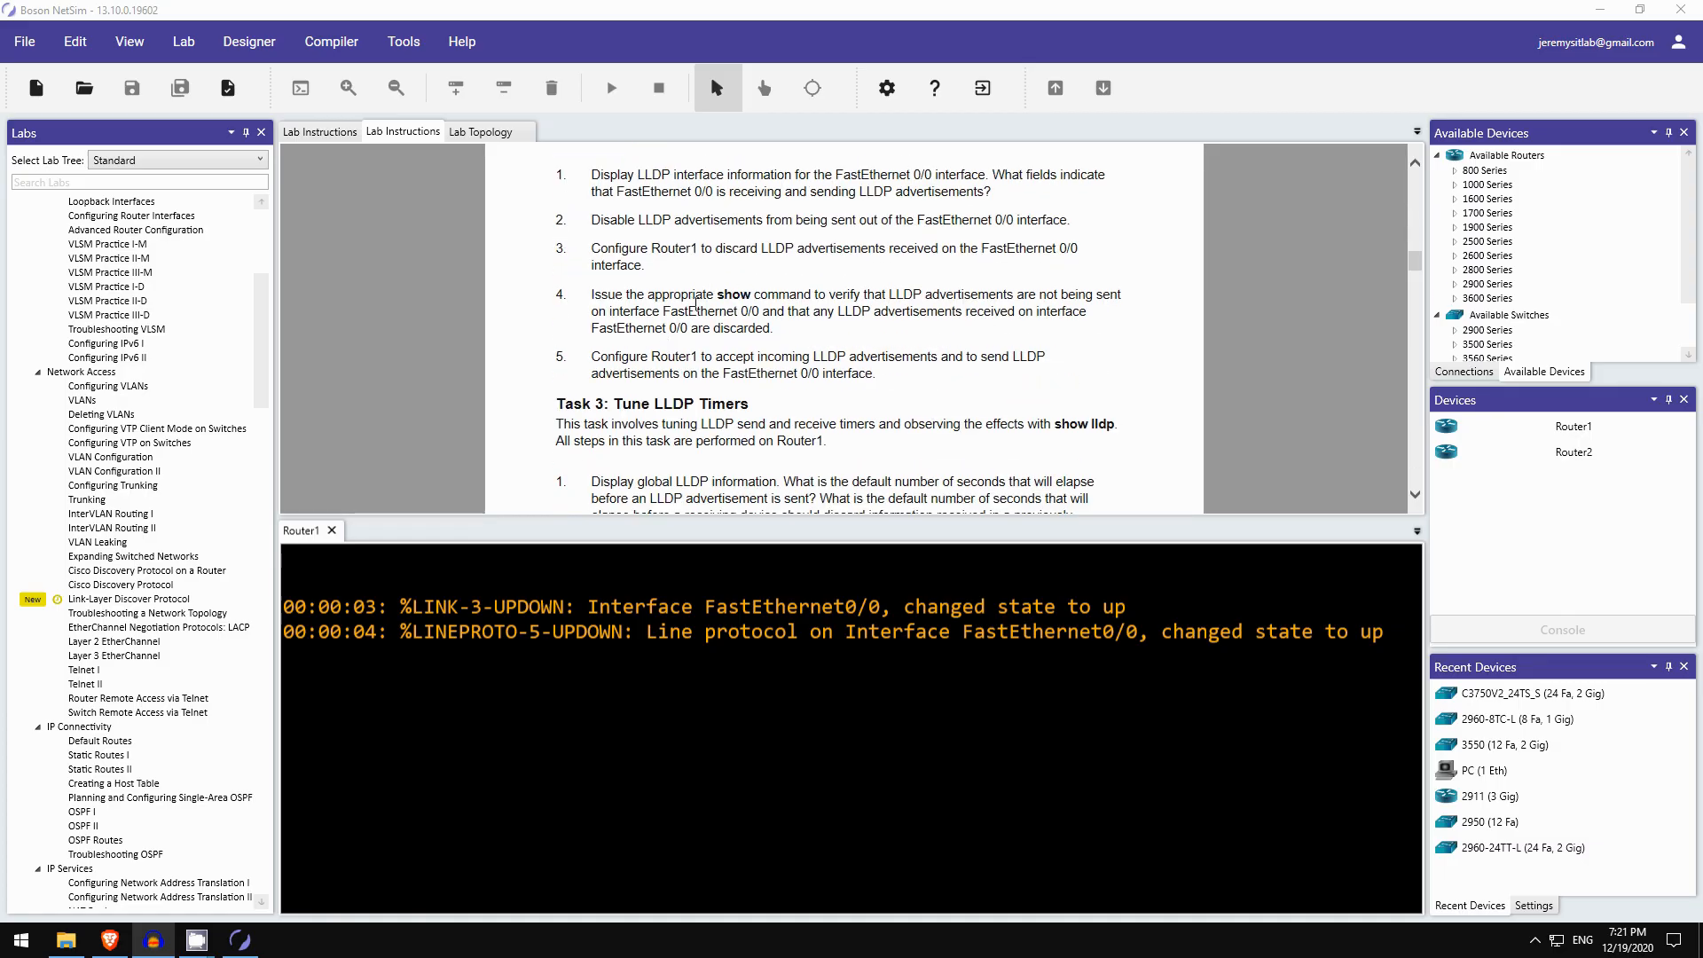
pyautogui.scroll(-3, 696, 304)
pyautogui.scroll(3, 720, 339)
pyautogui.scroll(2, 721, 339)
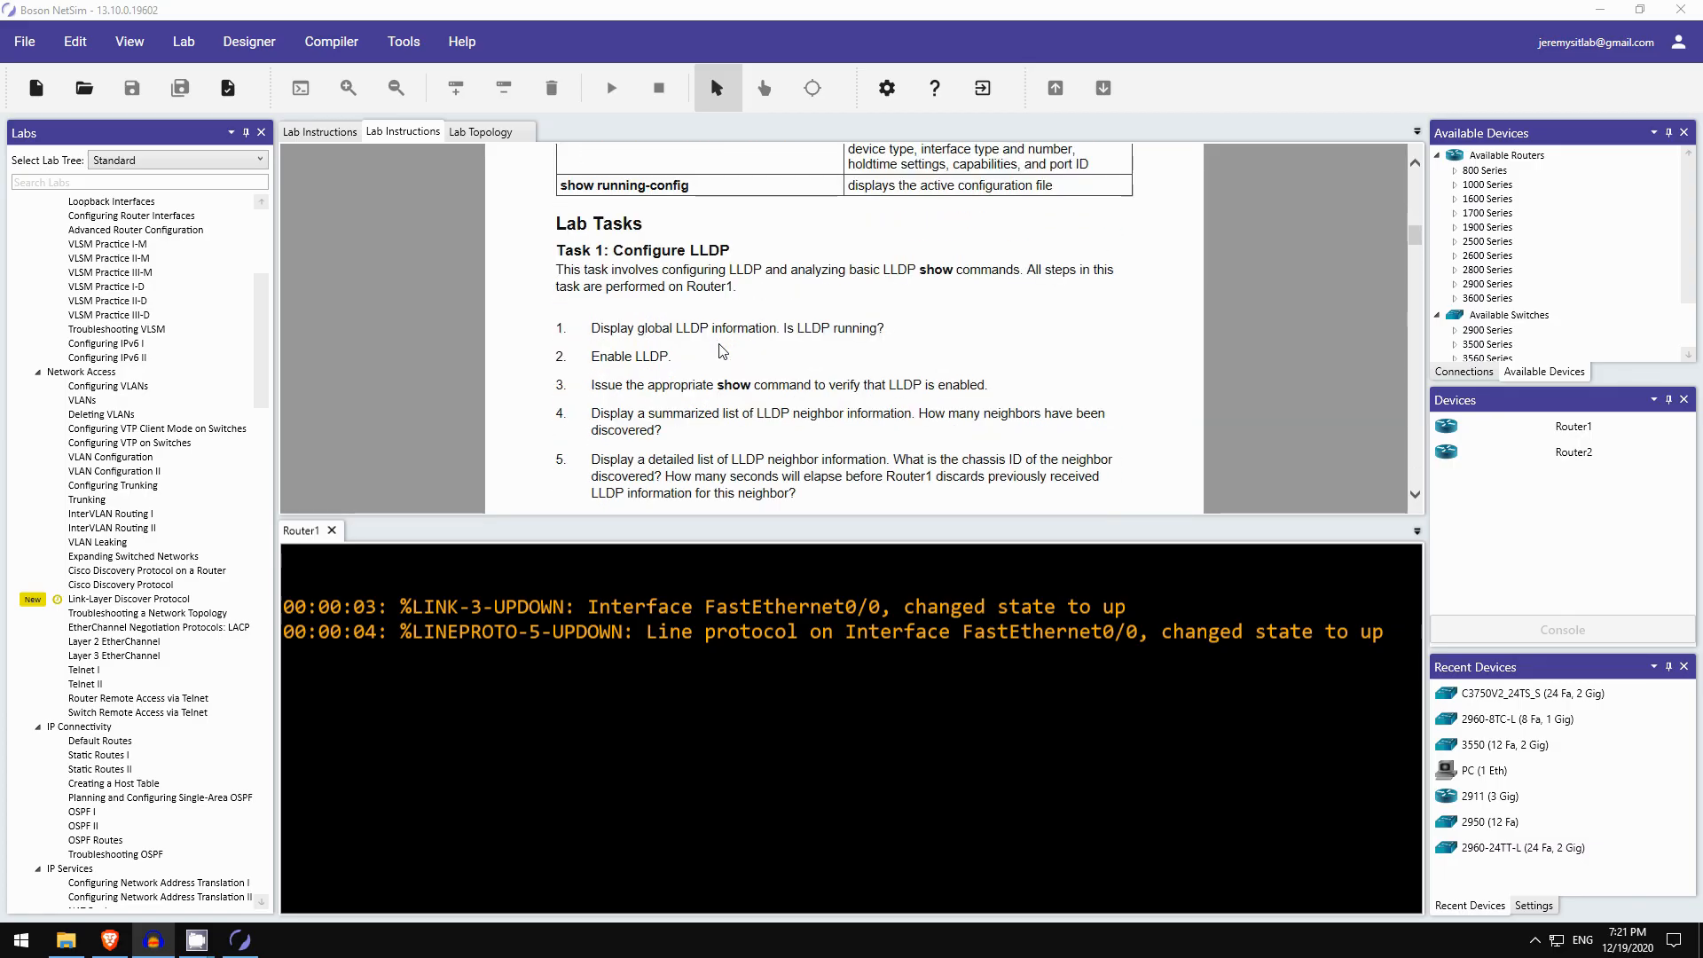
pyautogui.scroll(-1, 720, 339)
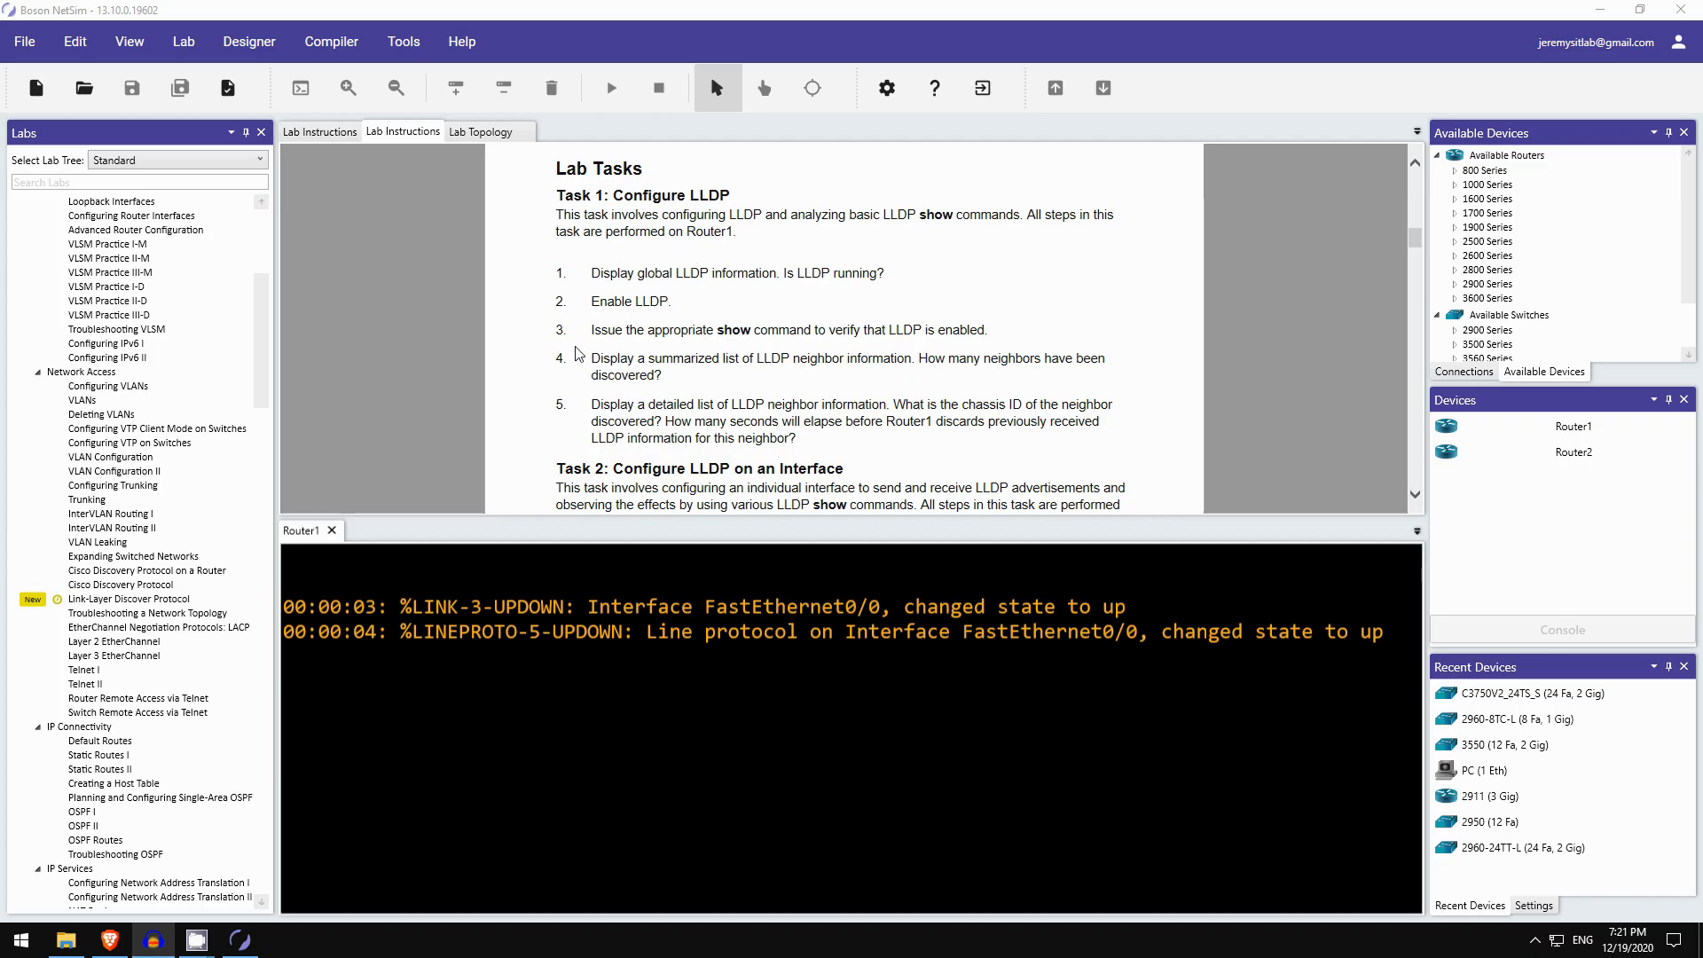
# Enter privileged EXEC mode on Router1 and display the global LLDP information with show lldp.
pyautogui.click(615, 729)
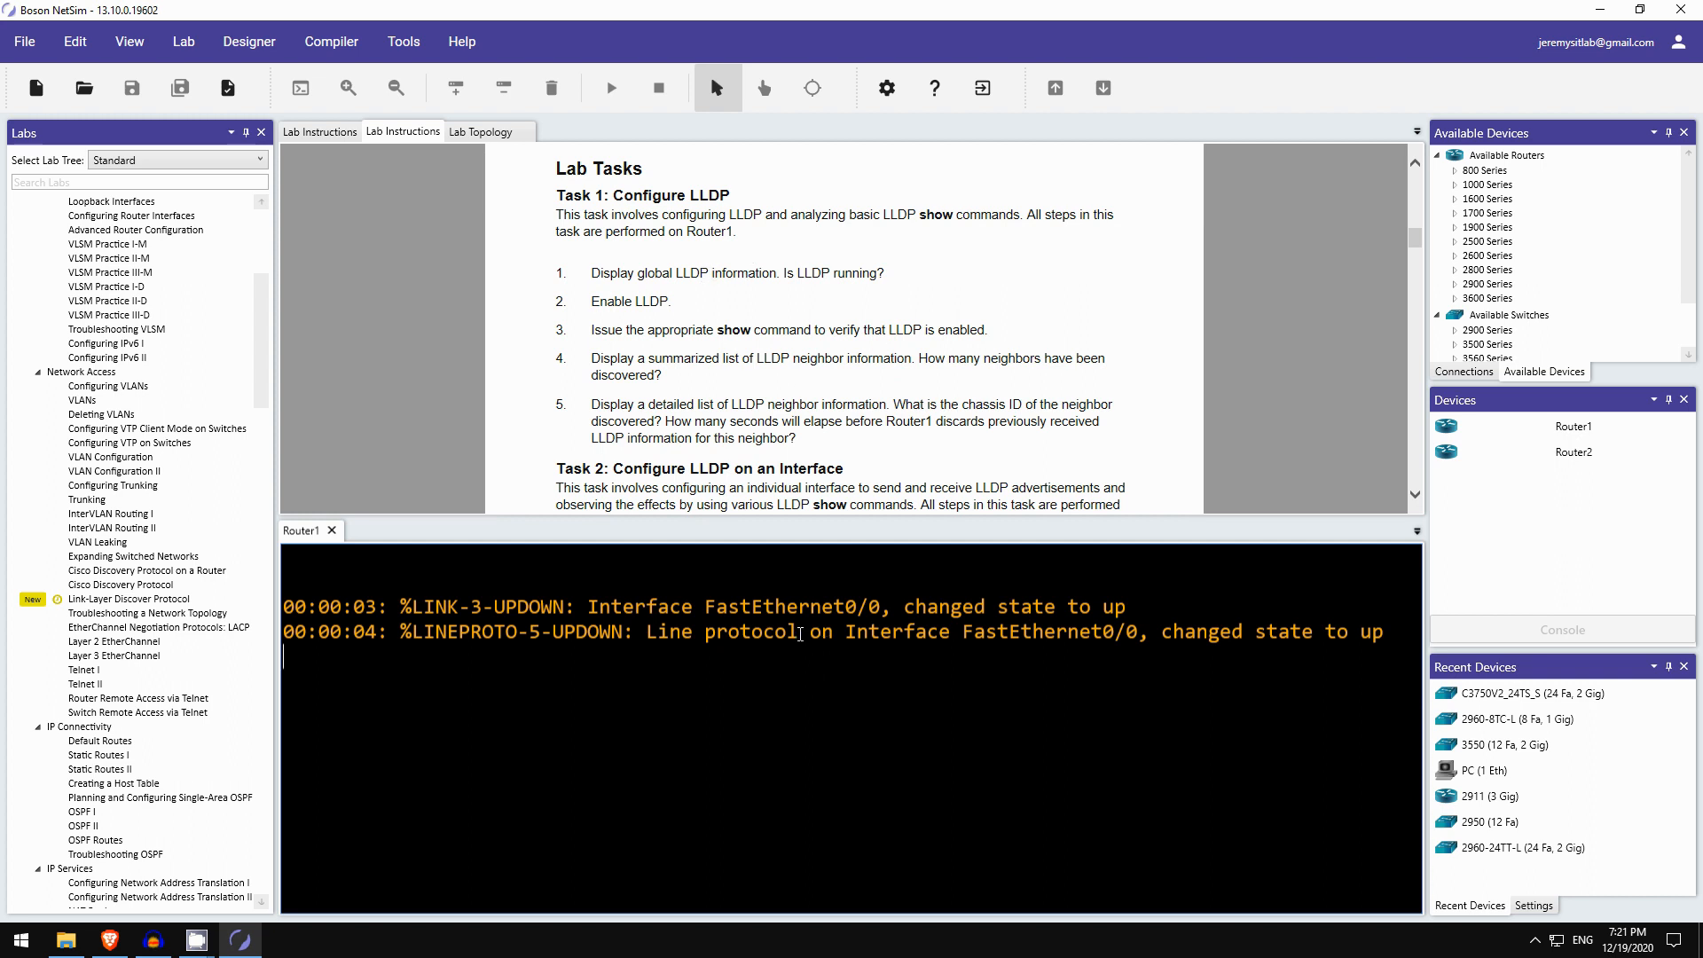
pyautogui.press('Return')
pyautogui.press('Return')
pyautogui.write('en')
pyautogui.press('Tab')
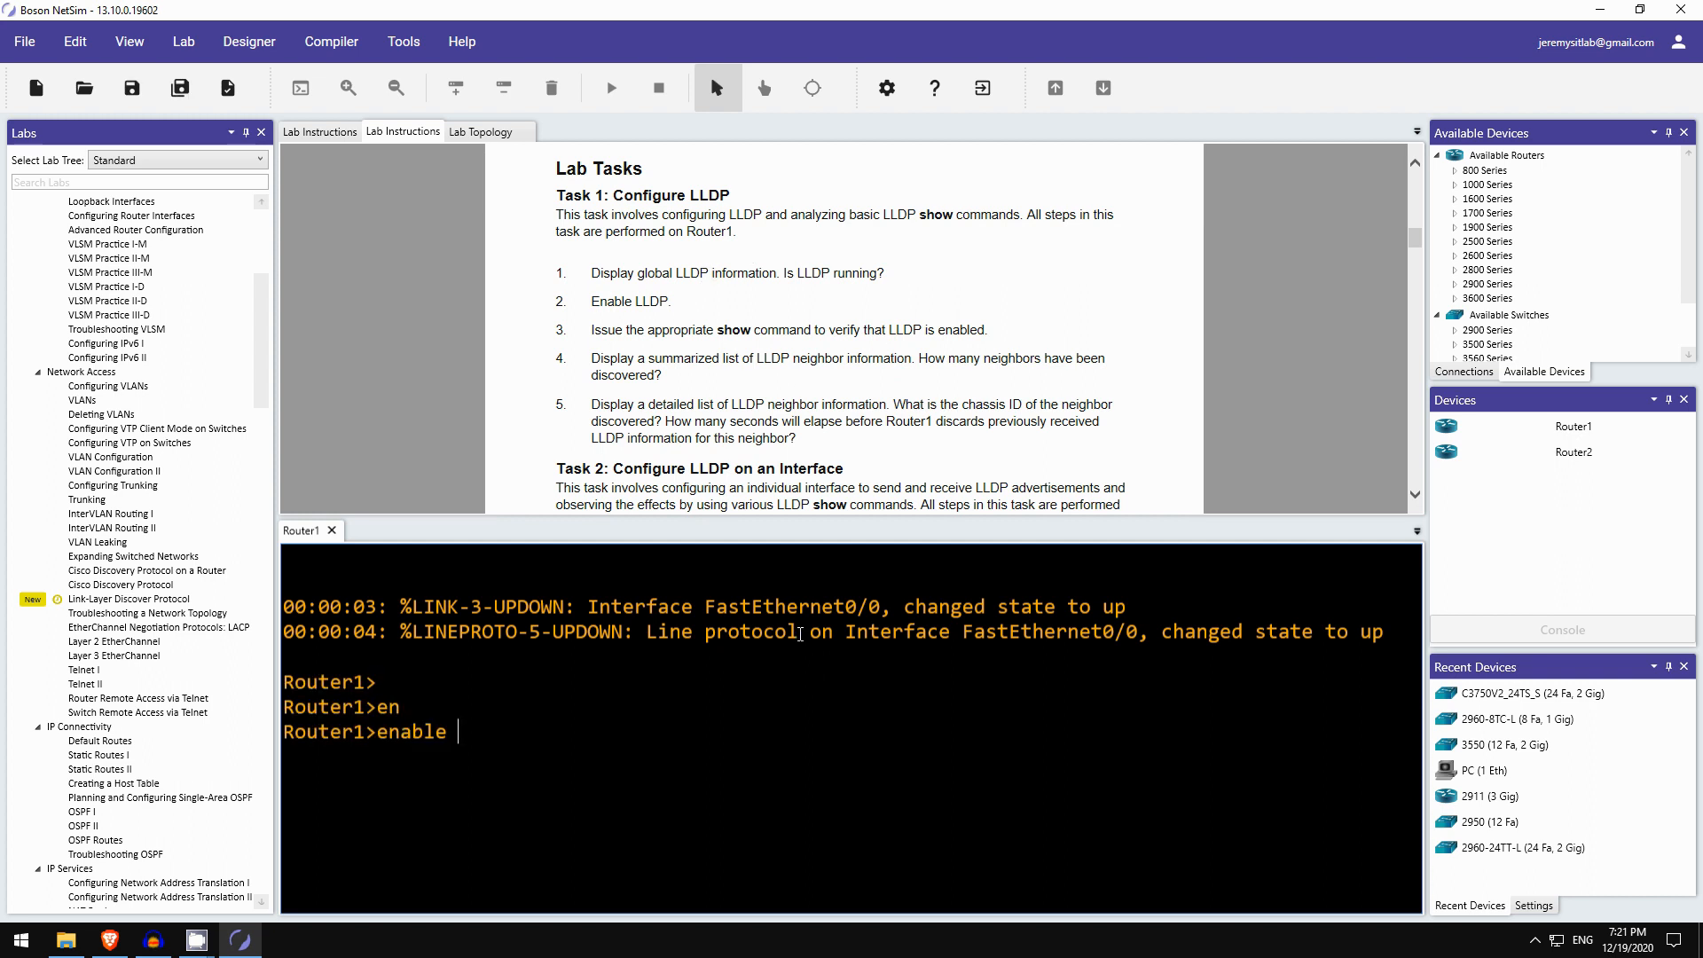
pyautogui.press('Return')
pyautogui.write('show lldp')
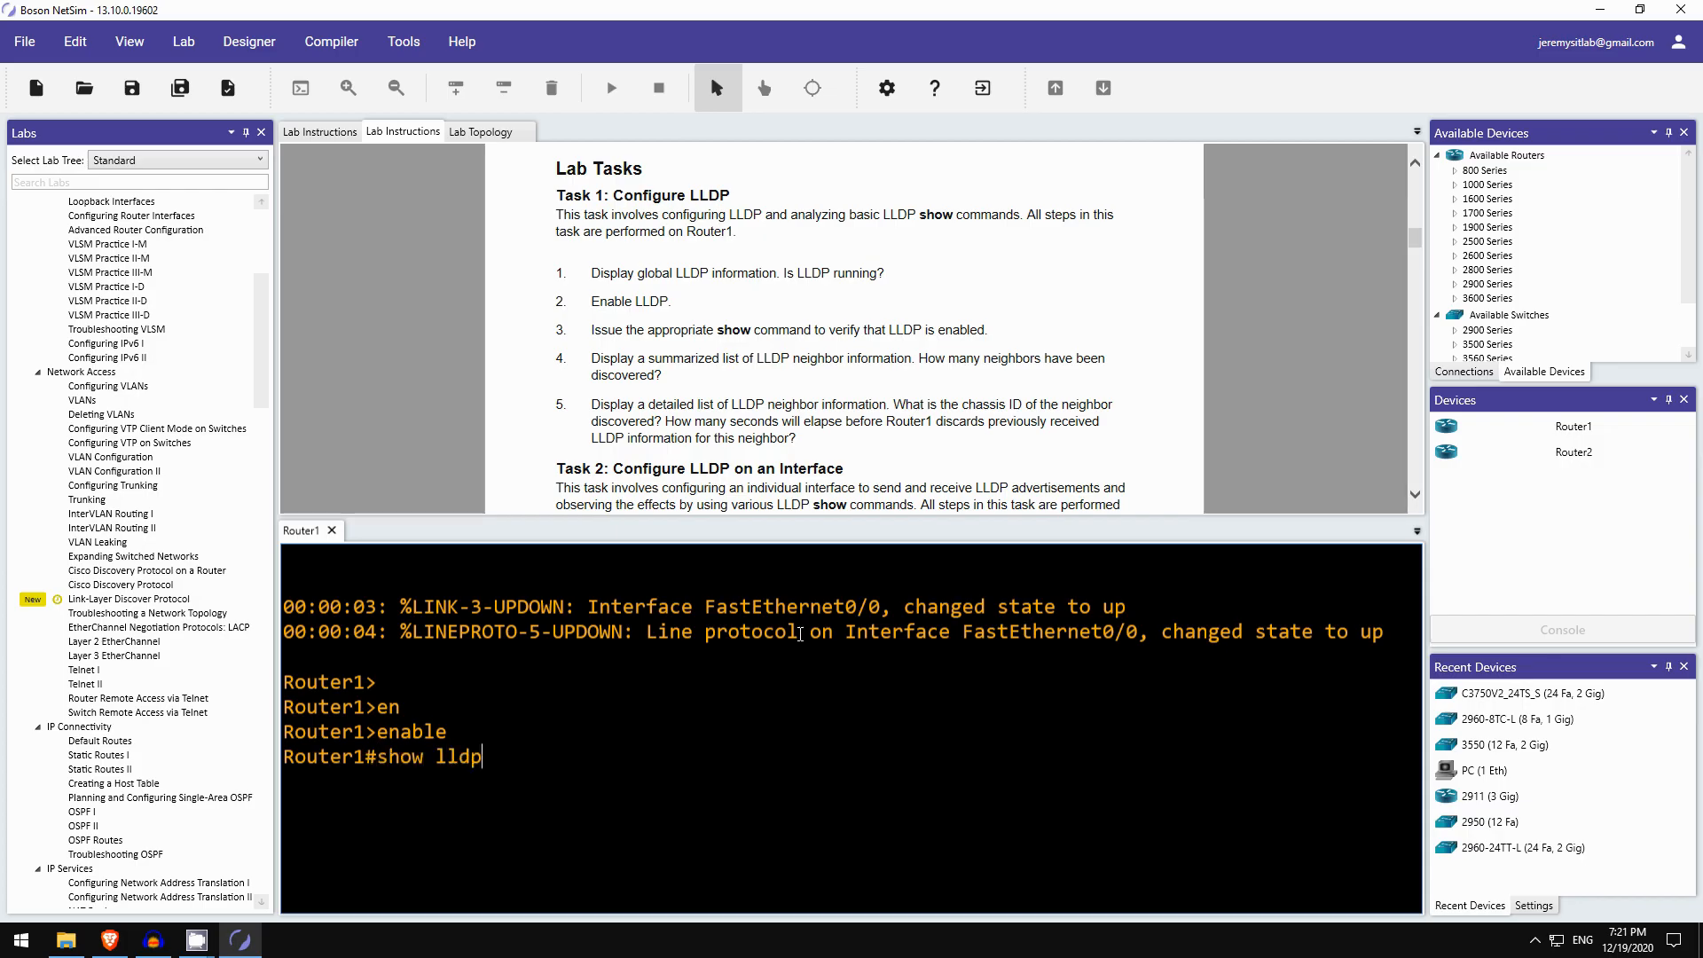
pyautogui.press('Return')
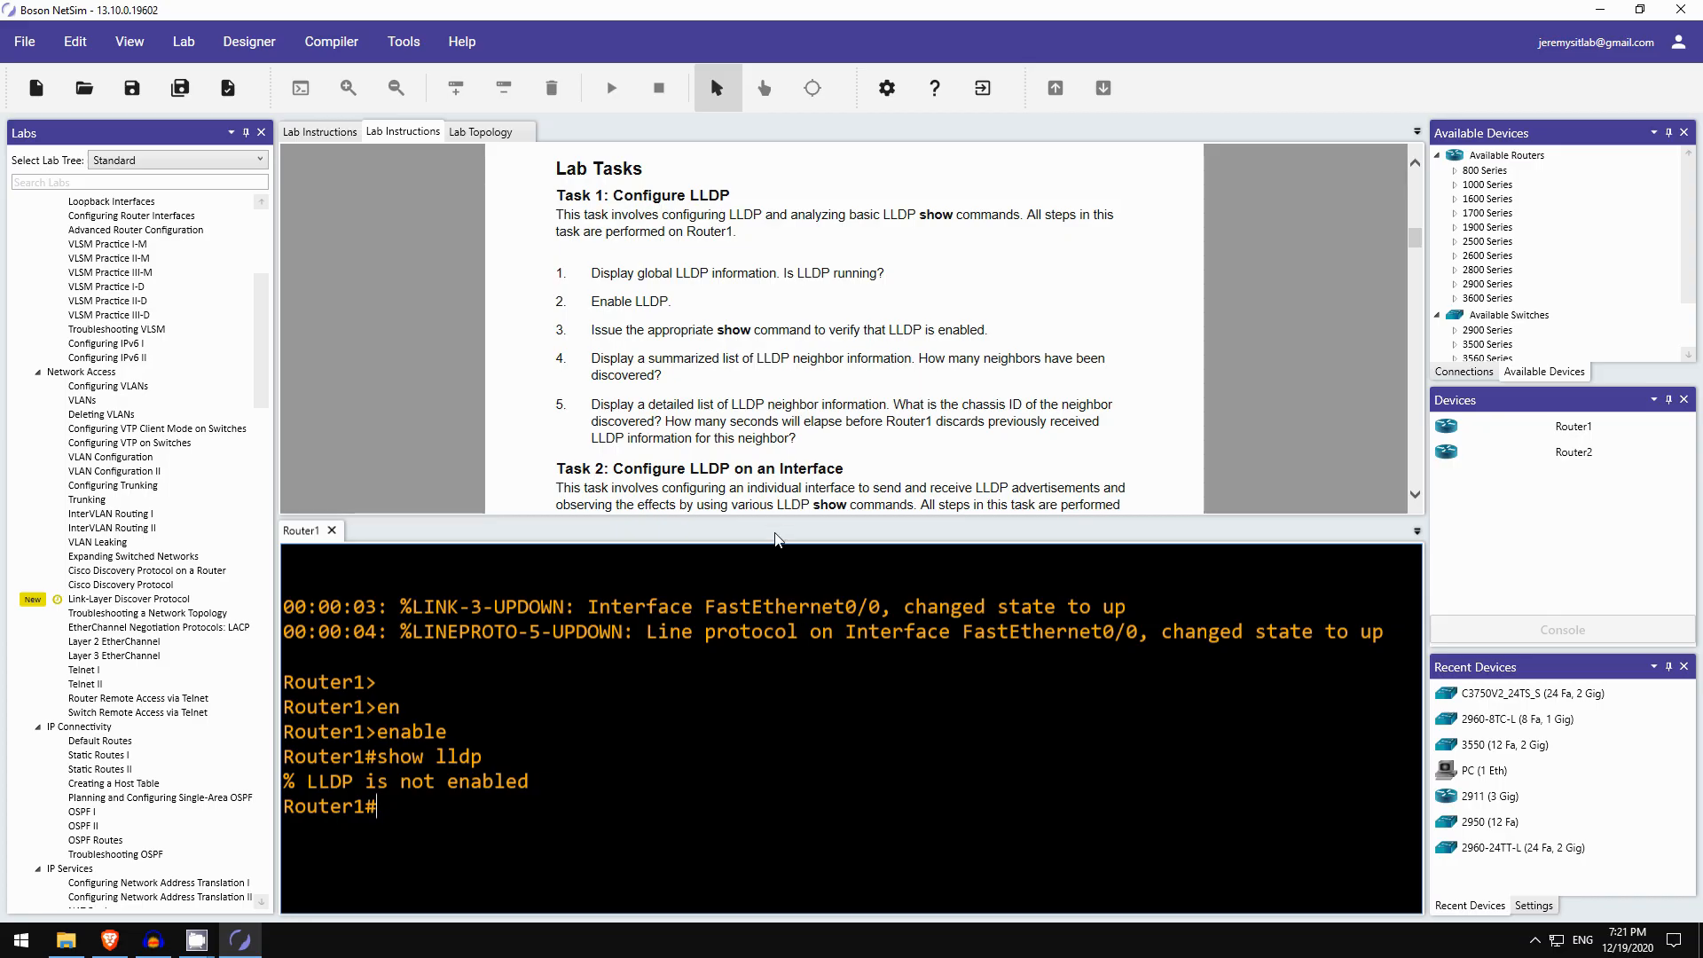
# Enter global configuration mode on Router1 and enable LLDP with lldp run.
pyautogui.write('conf t')
pyautogui.press('Return')
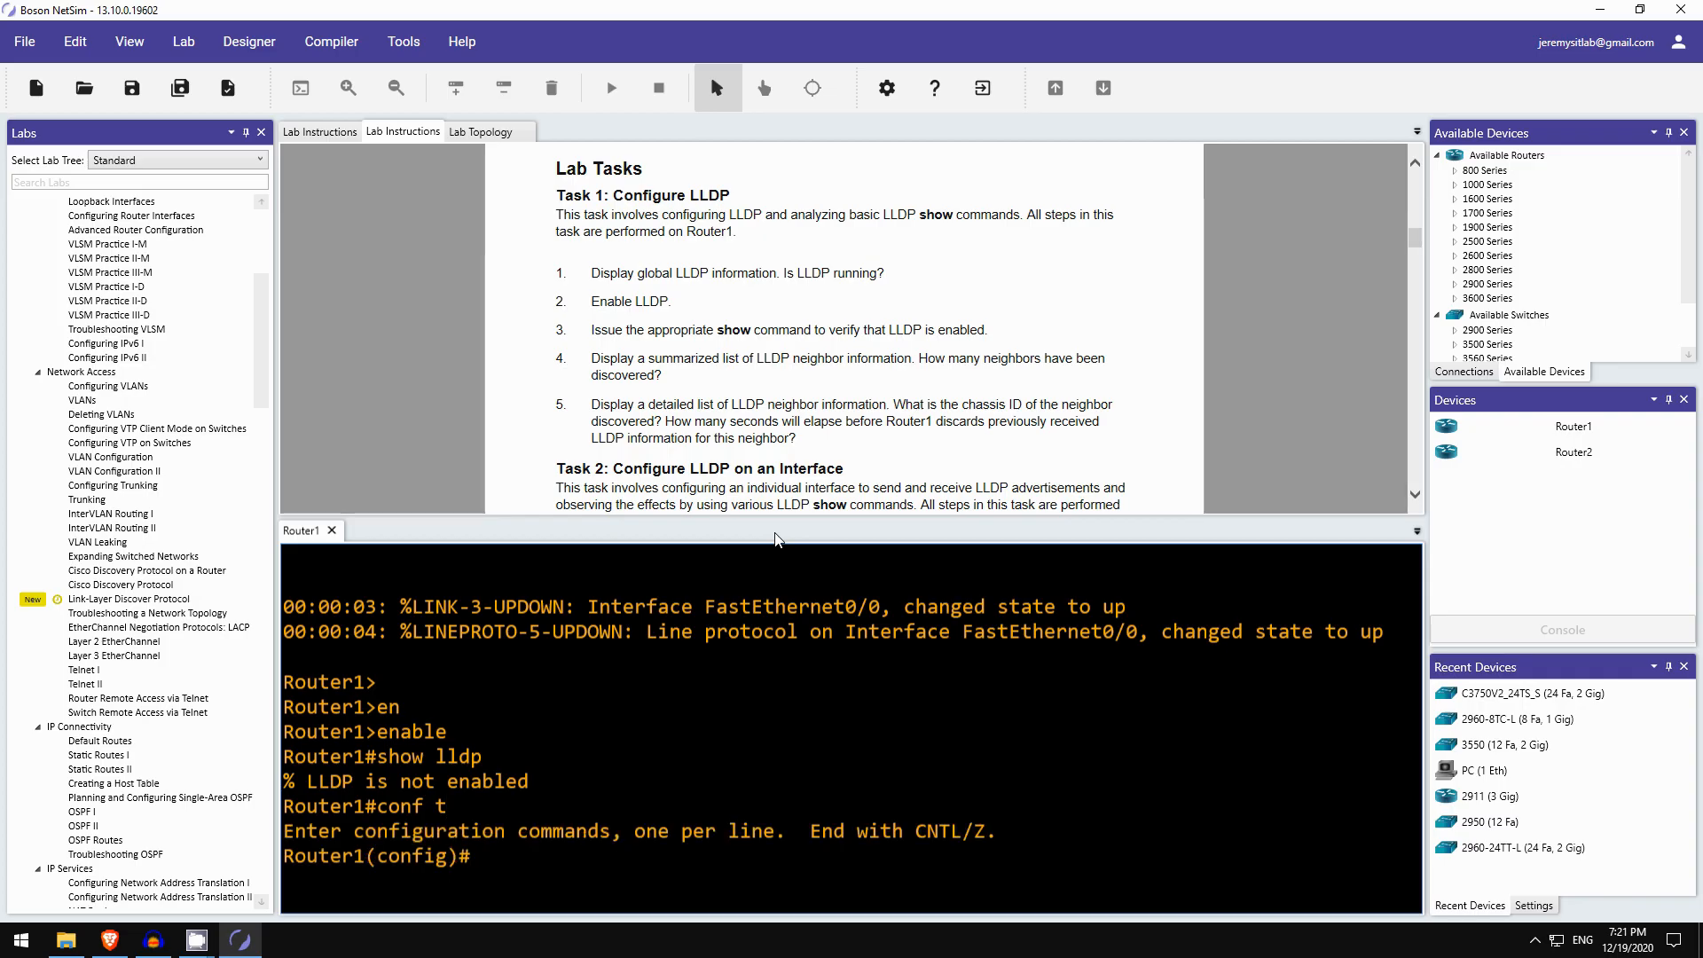
pyautogui.write('lldp riun')
pyautogui.press('BackSpace')
pyautogui.press('BackSpace')
pyautogui.press('BackSpace')
pyautogui.write('un')
pyautogui.press('Return')
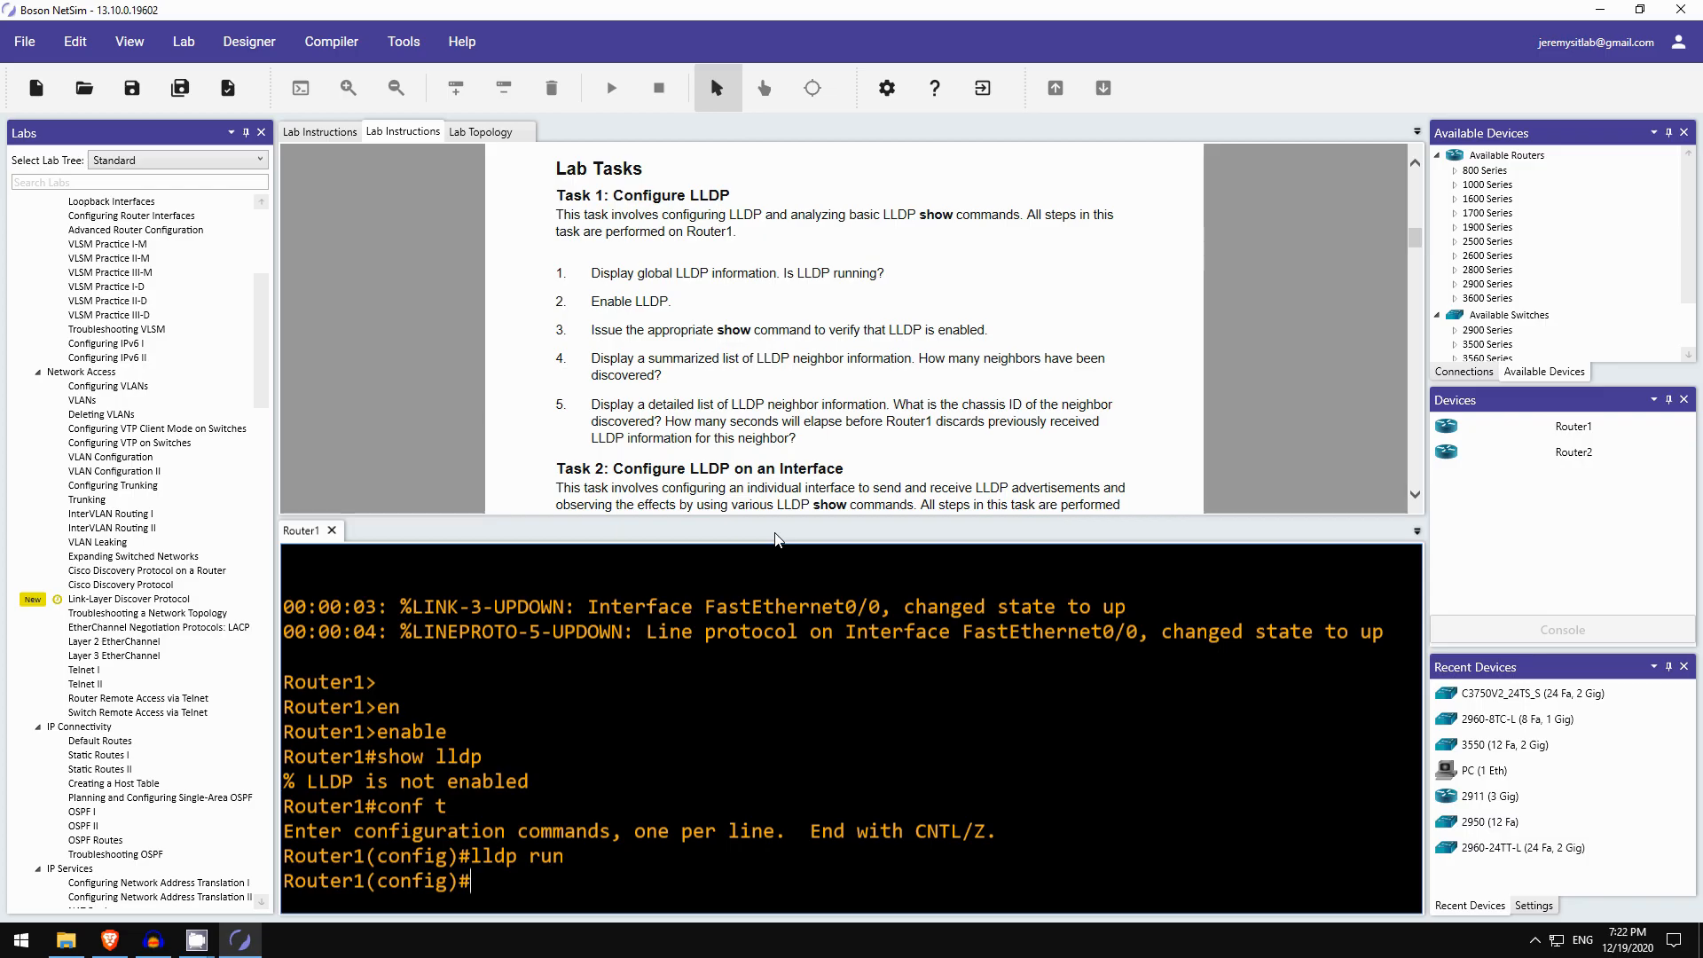
# Check Router1's LLDP status with do show lldp and list its neighbors in summary with do show lldp neighbors.
pyautogui.scroll(-1, 701, 355)
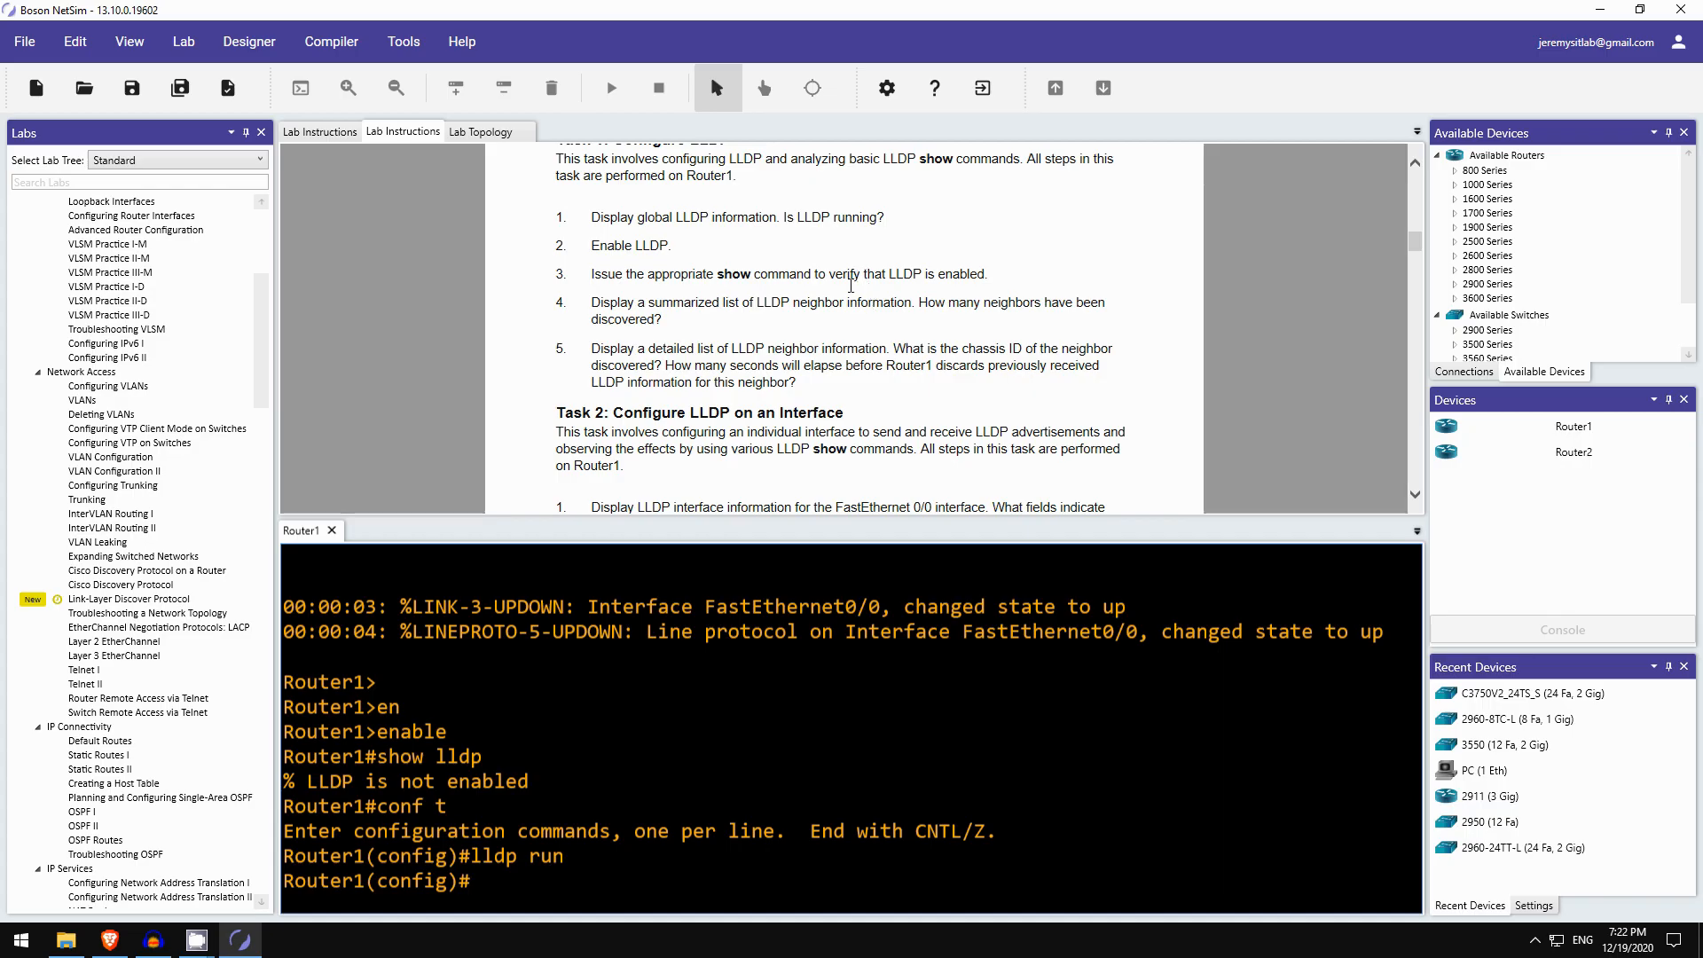
pyautogui.write('do show lldp')
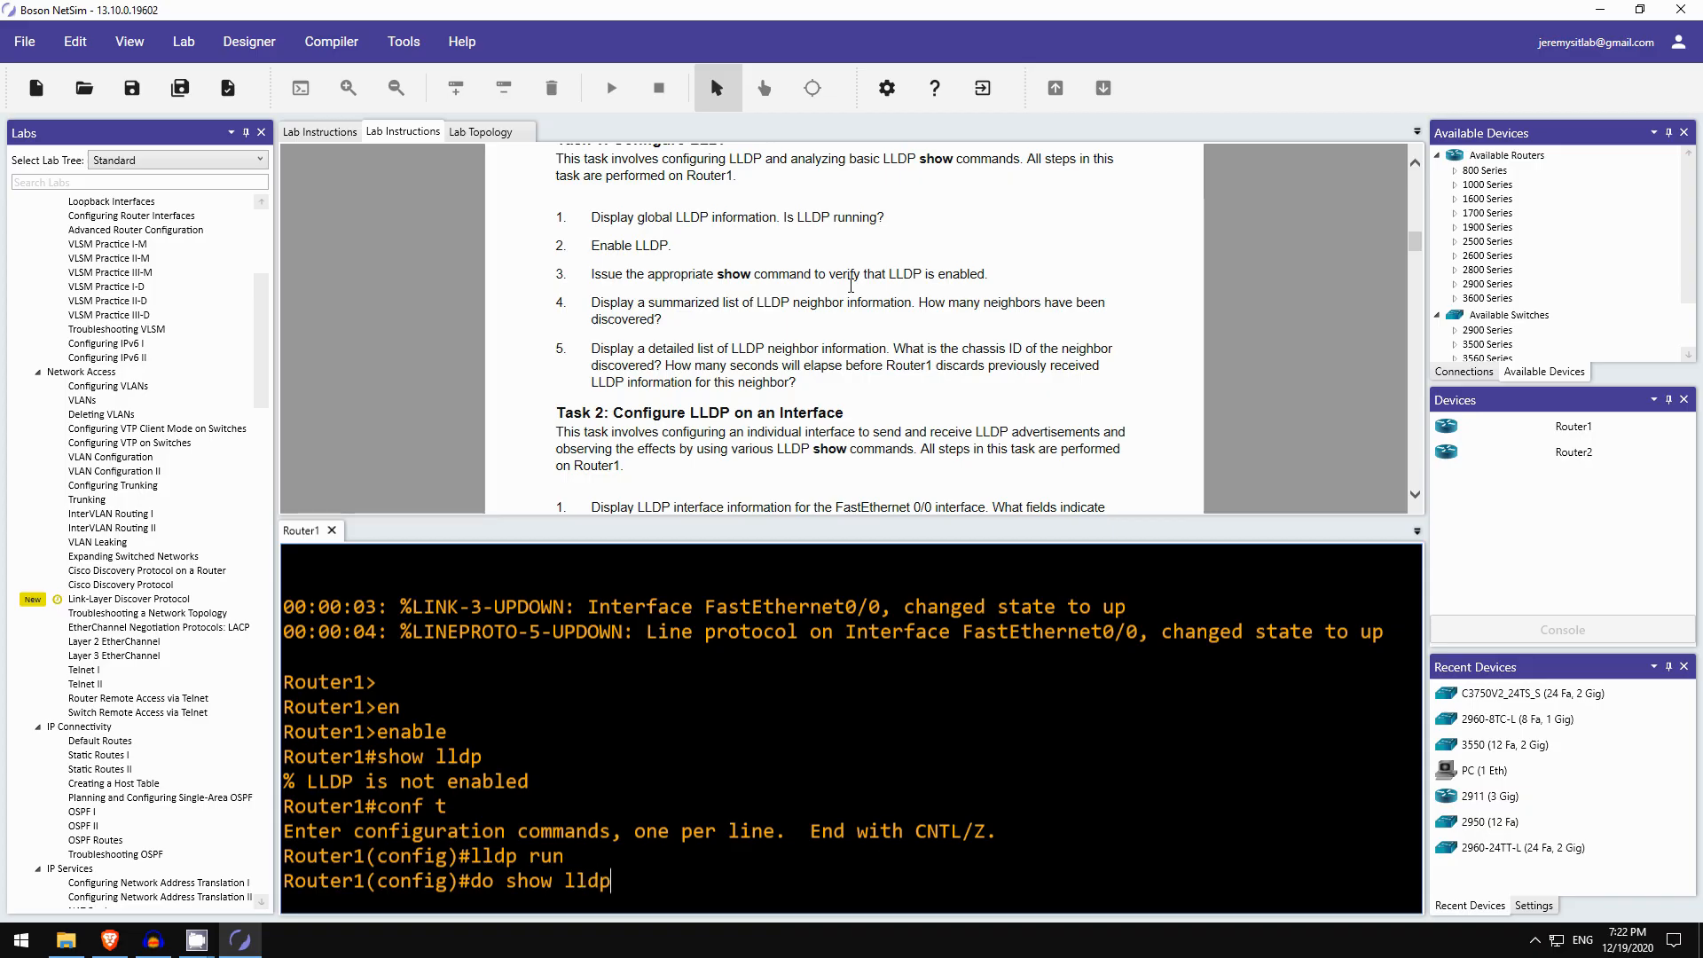
pyautogui.press('Return')
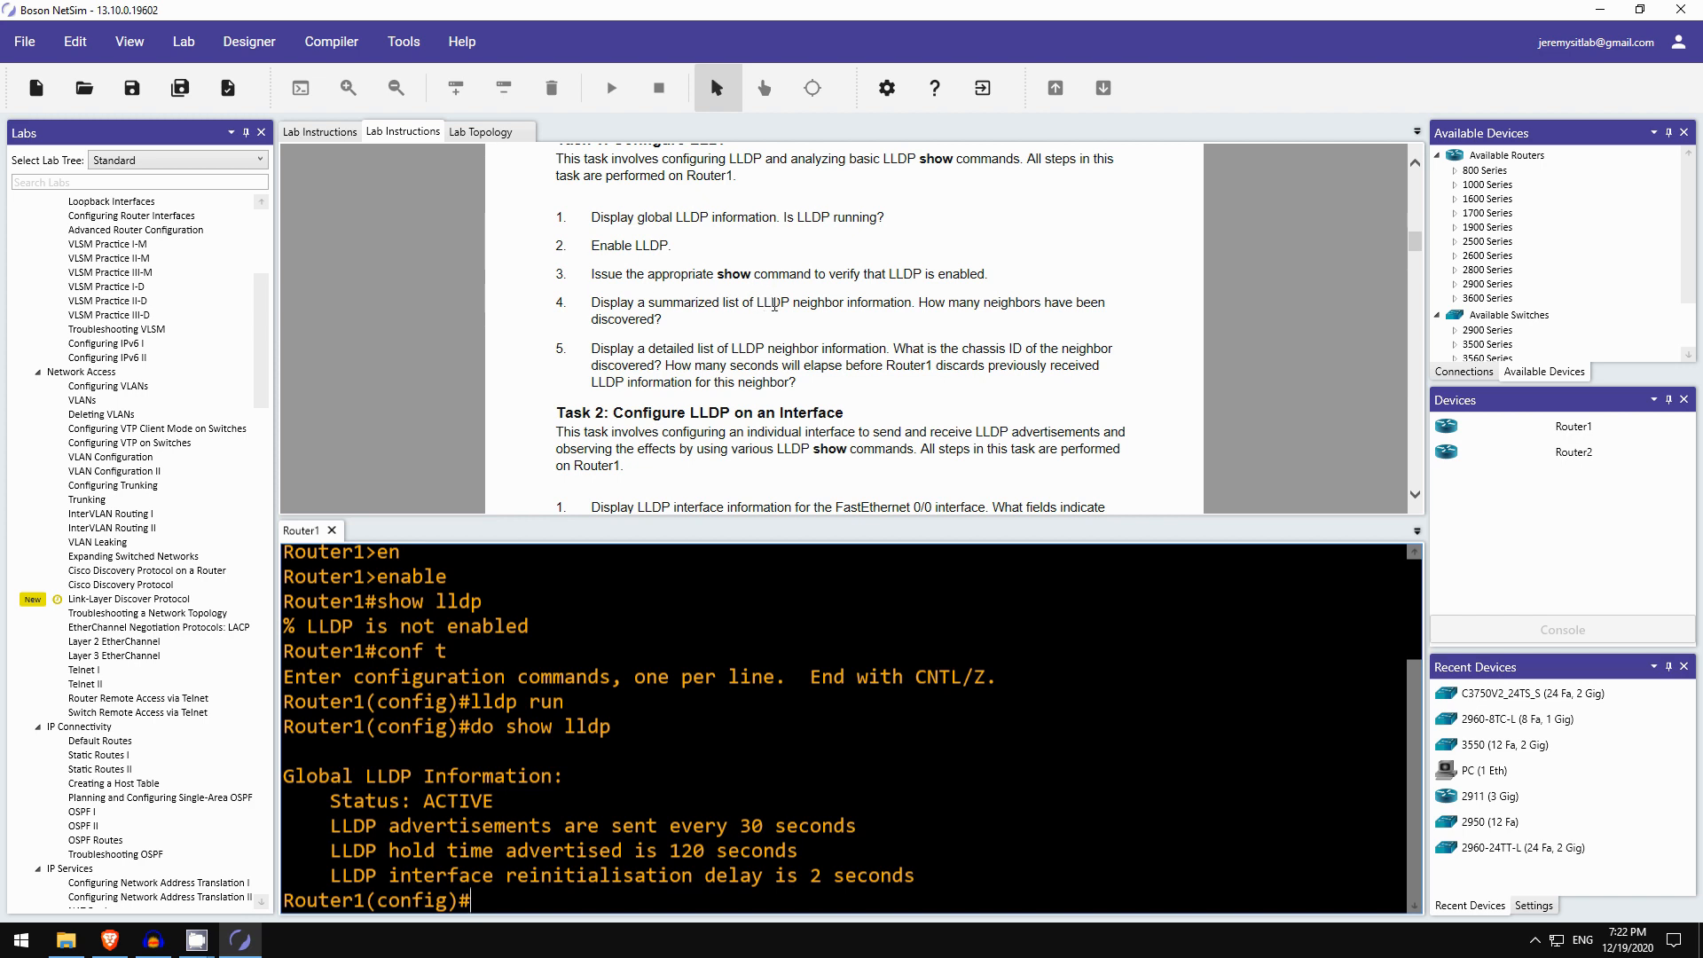
pyautogui.write('do show lldp neighbors')
pyautogui.press('Return')
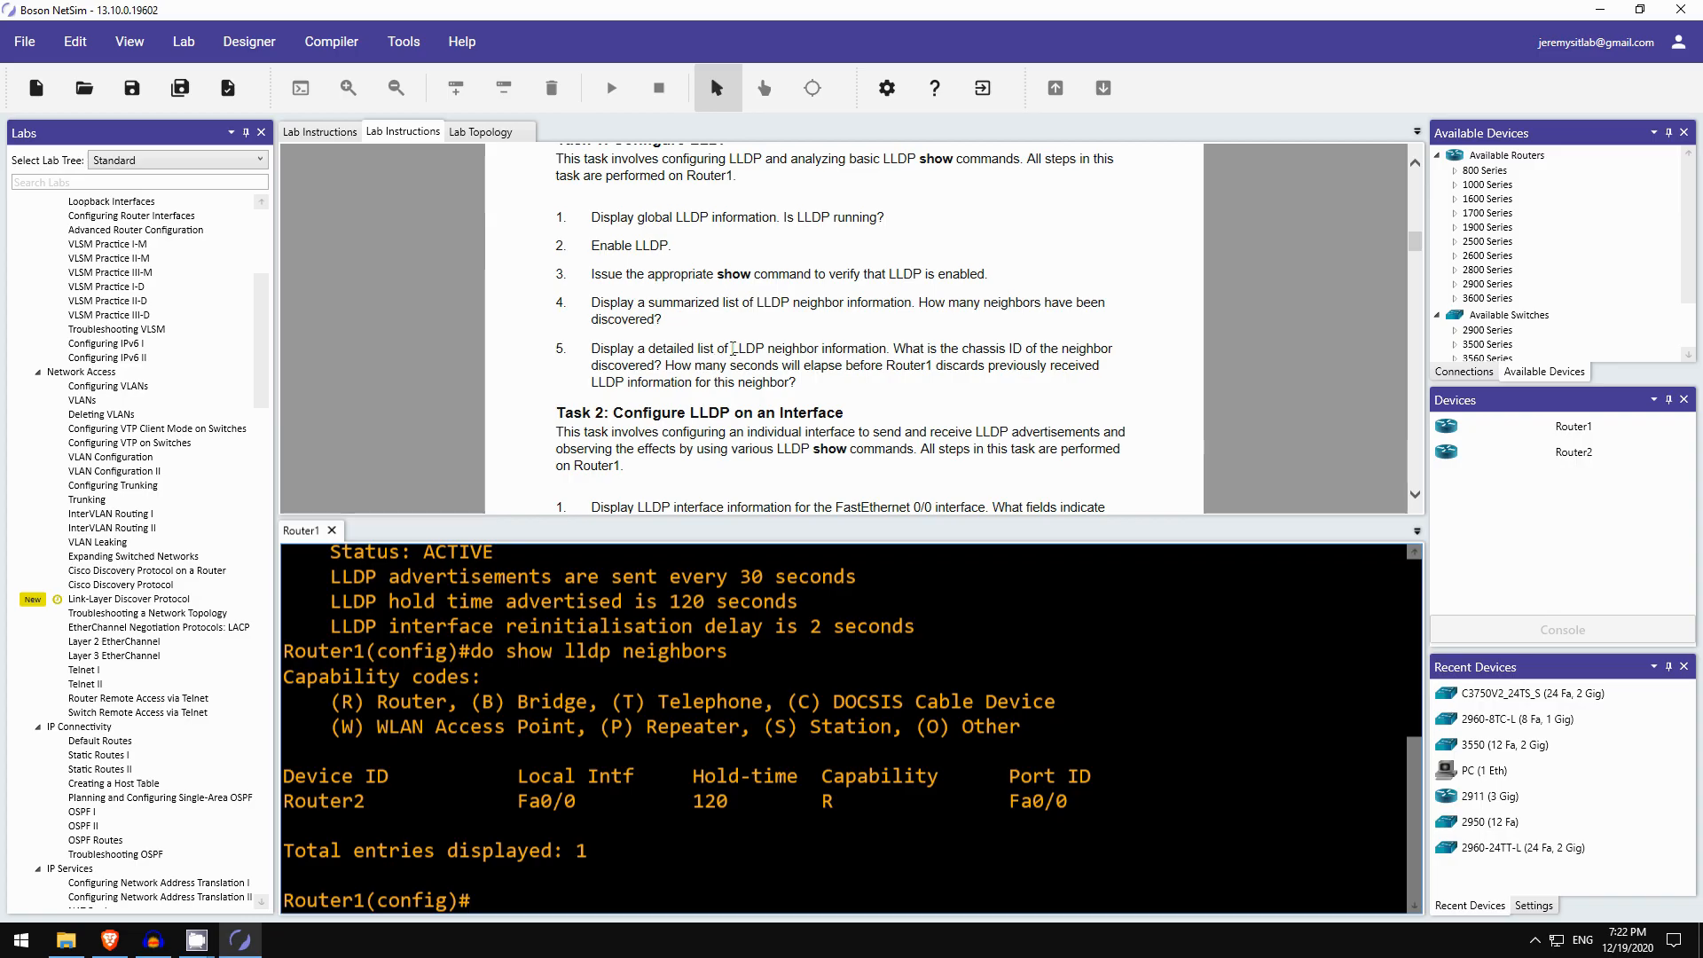
# Display Router1's detailed LLDP neighbor information with do show lldp neighbors detail, and review the neighbor's chassis ID and remaining time.
pyautogui.press('Up')
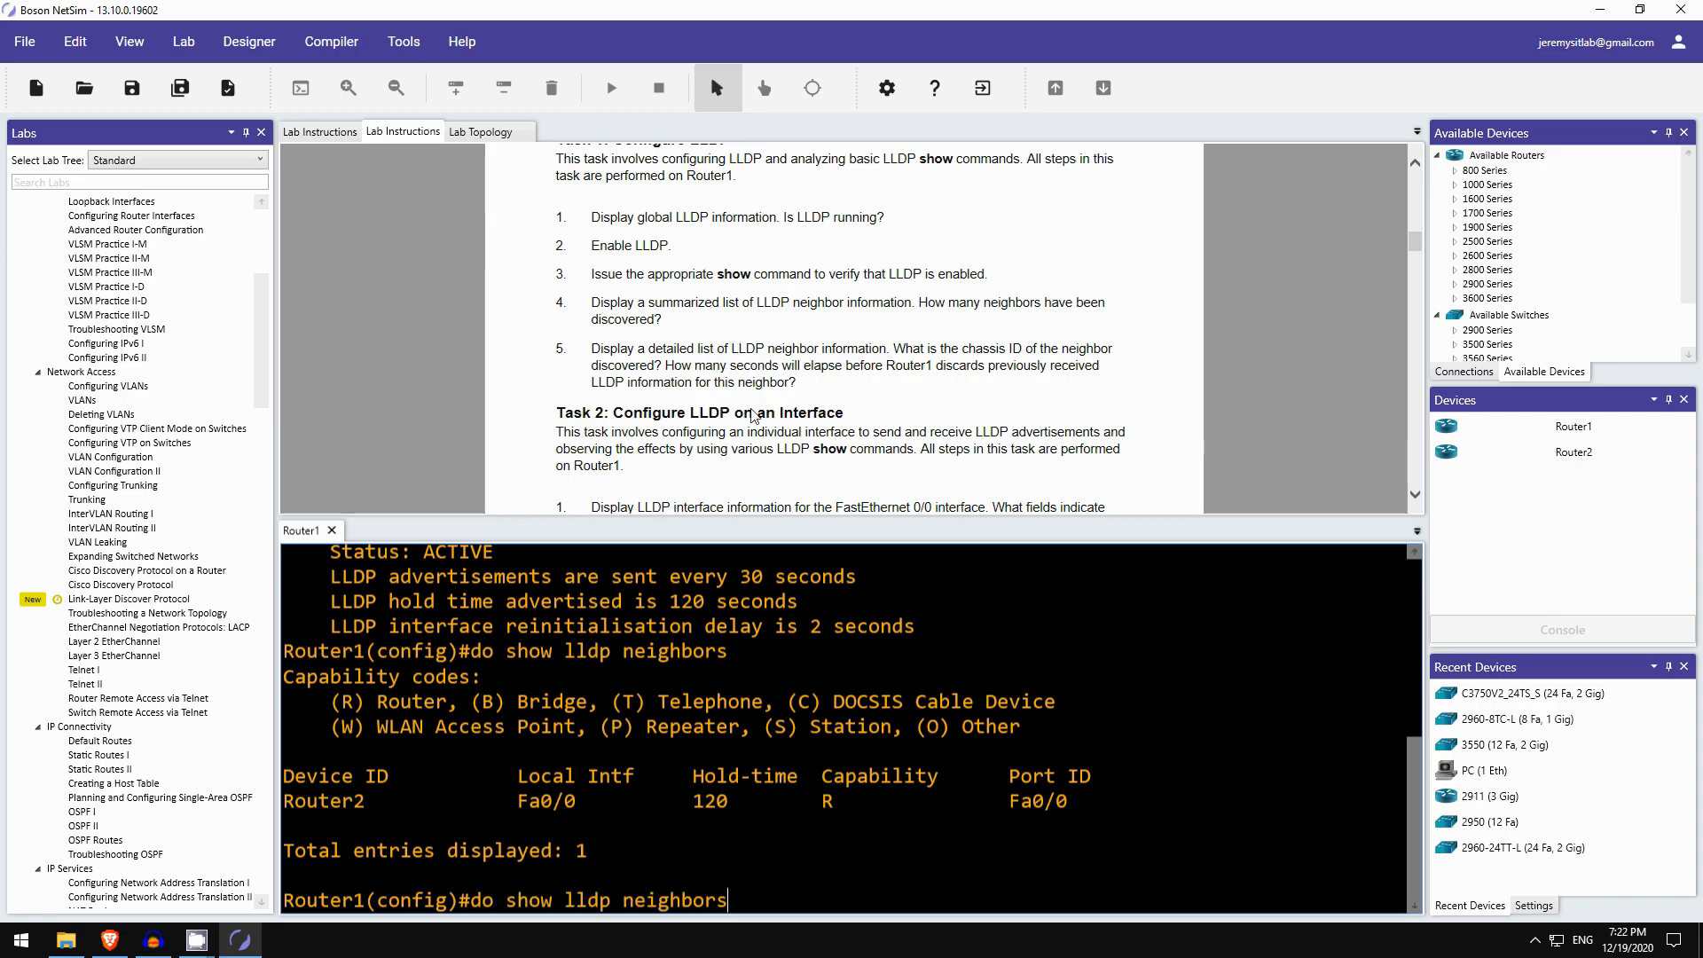
pyautogui.write('detail')
pyautogui.press('Return')
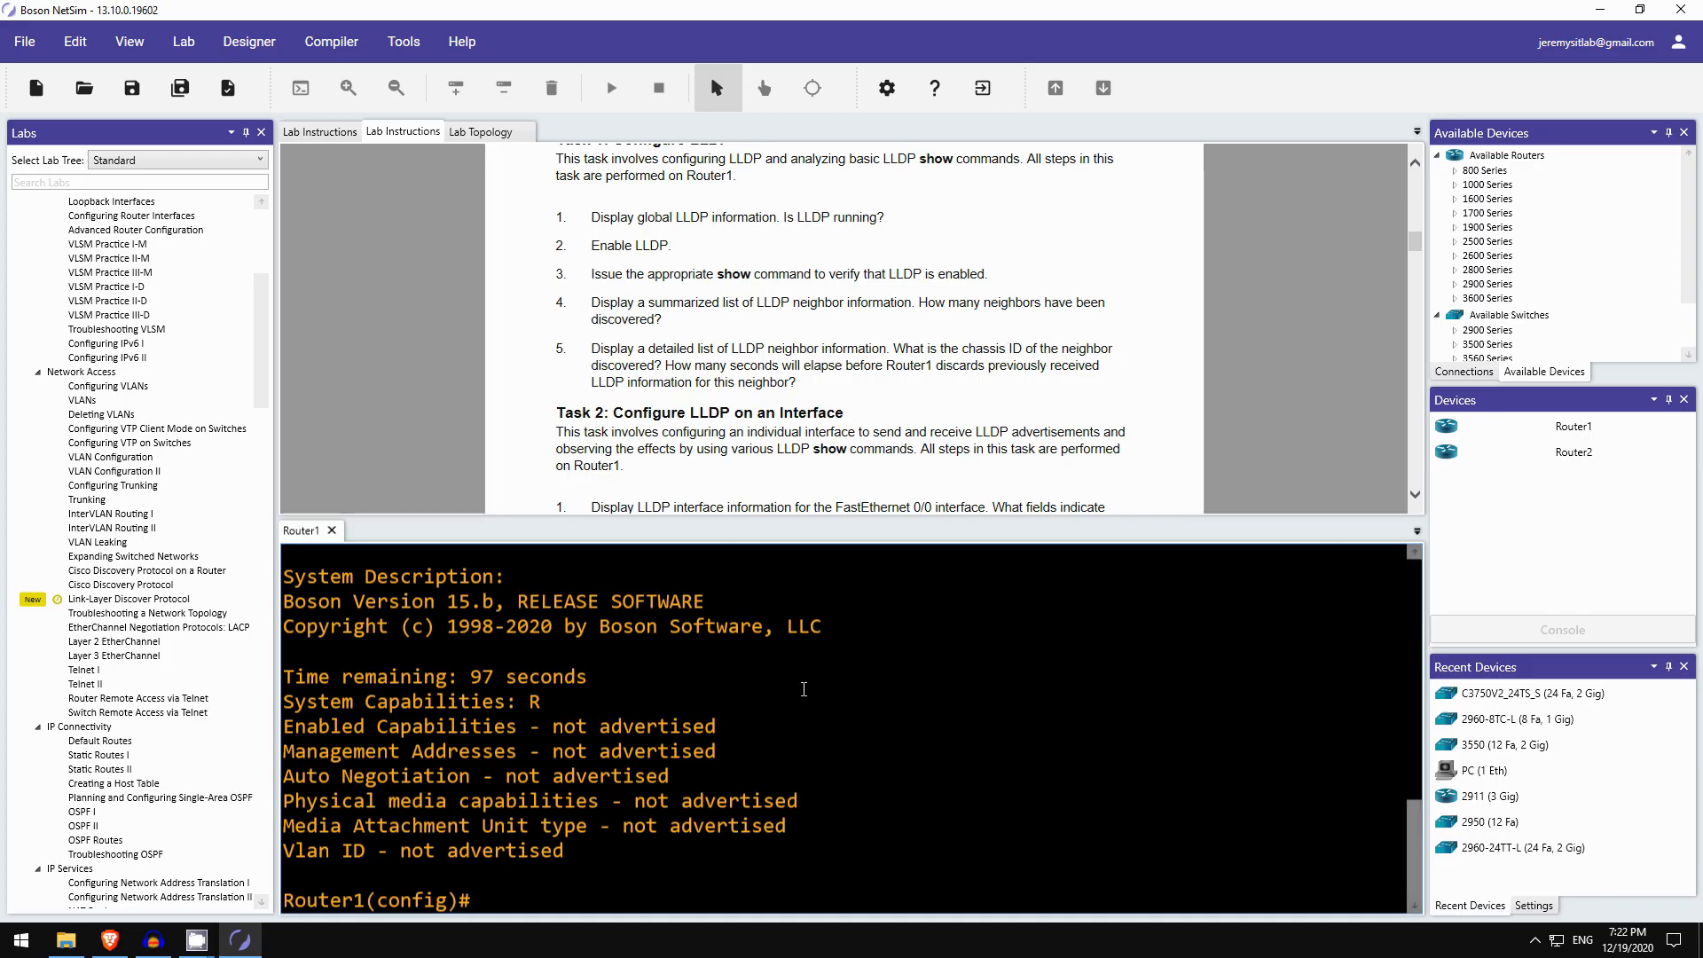
pyautogui.scroll(3, 804, 689)
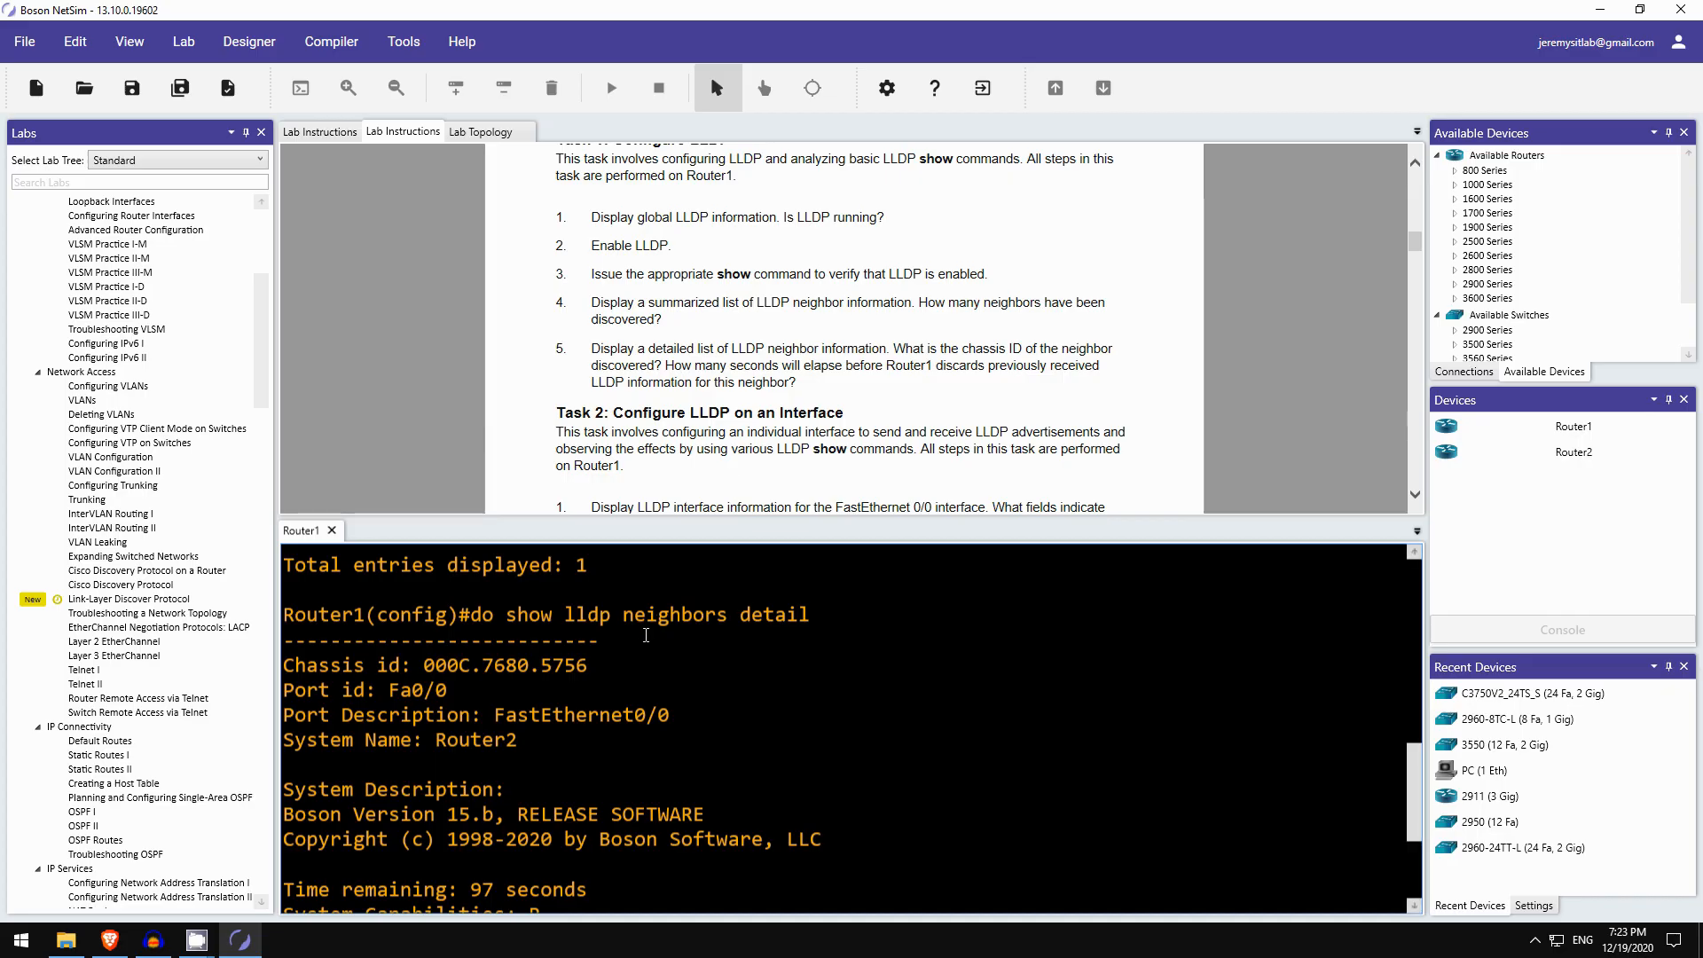
# Review the rest of the neighbor details and run do show lldp neighbors detail again to recheck the remaining time.
pyautogui.scroll(-1, 645, 635)
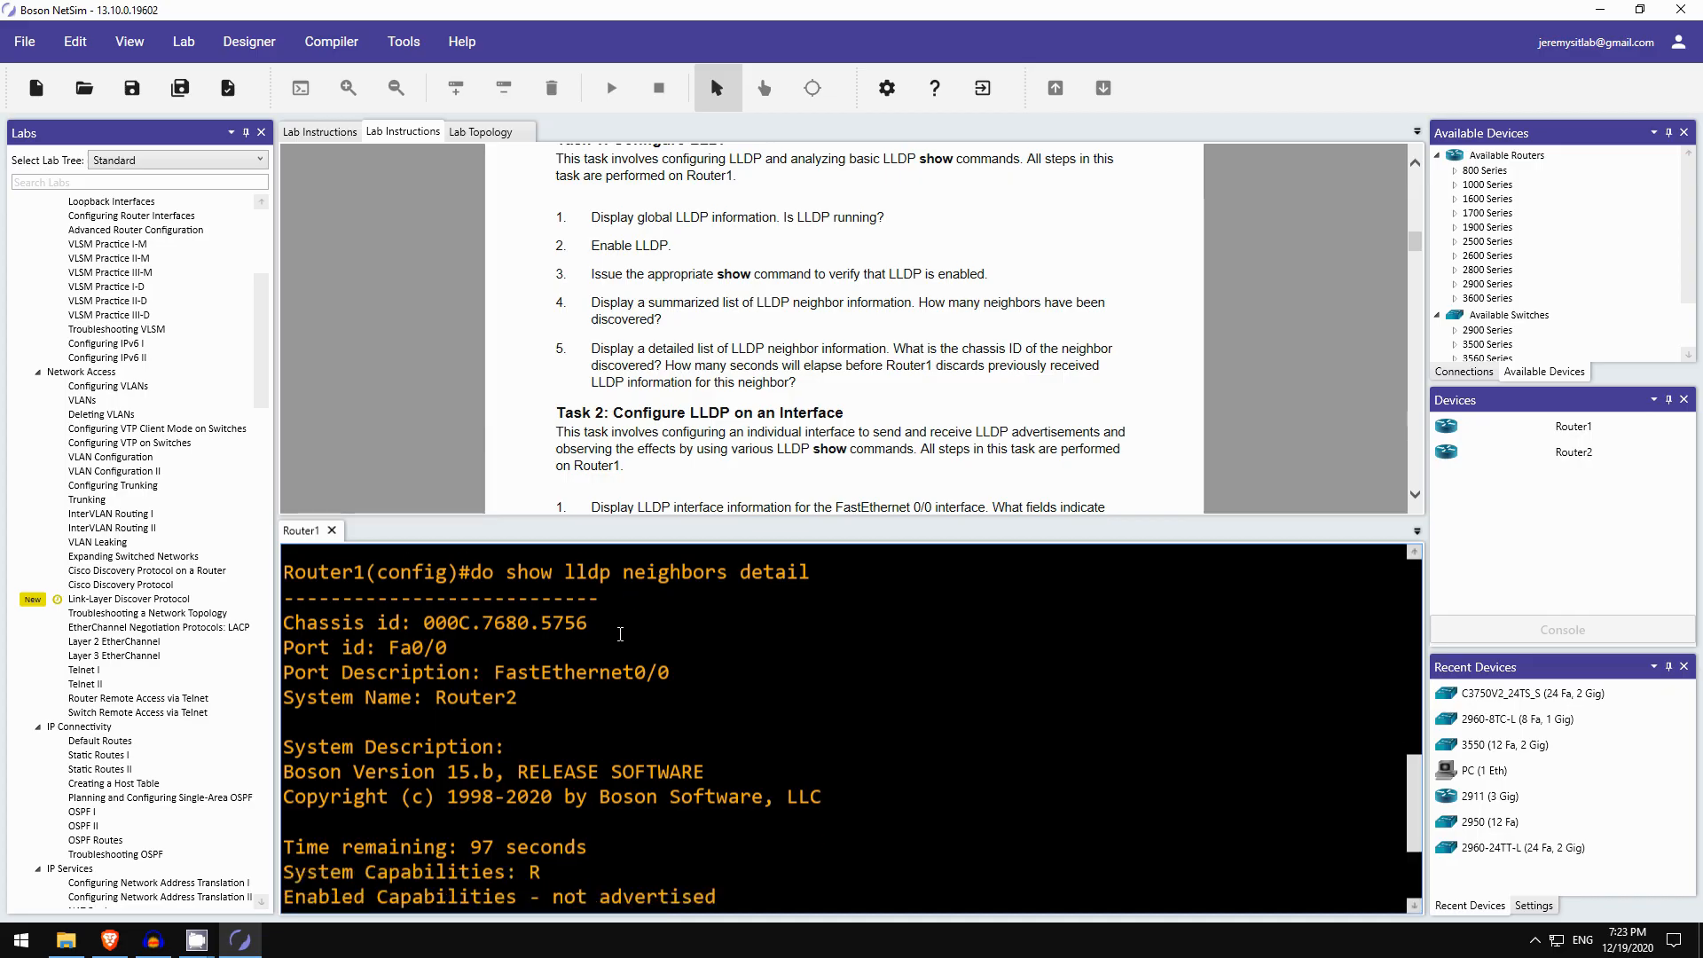
pyautogui.scroll(-3, 620, 633)
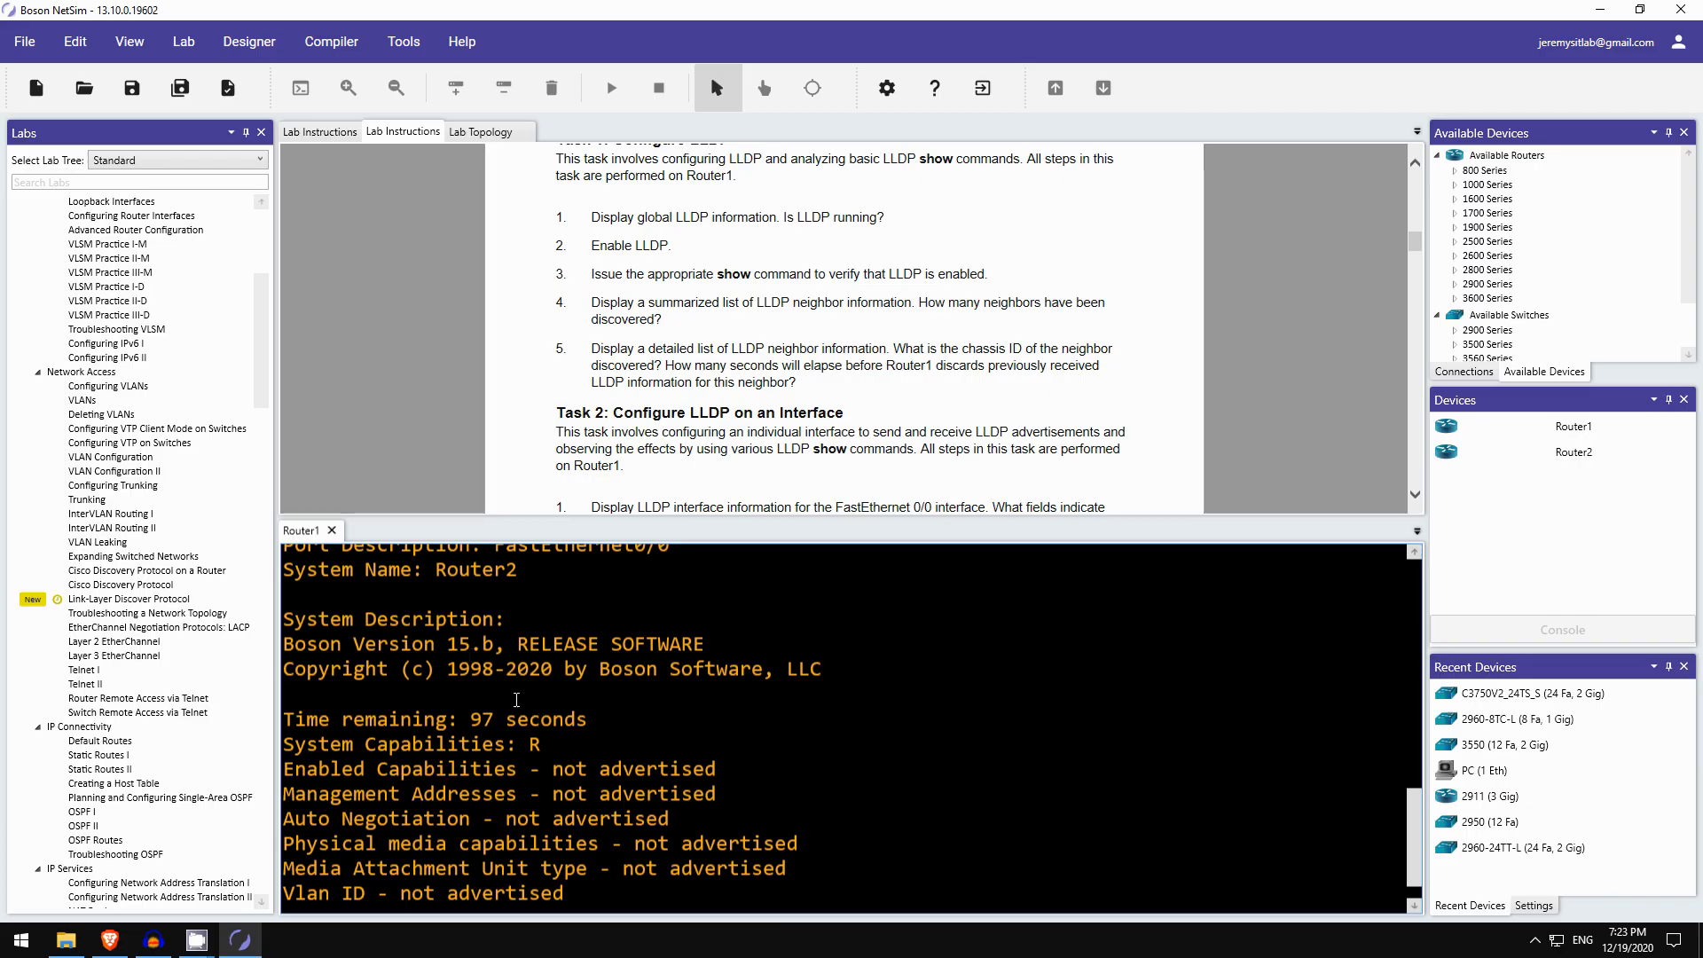
pyautogui.scroll(-1, 552, 730)
pyautogui.press('Up')
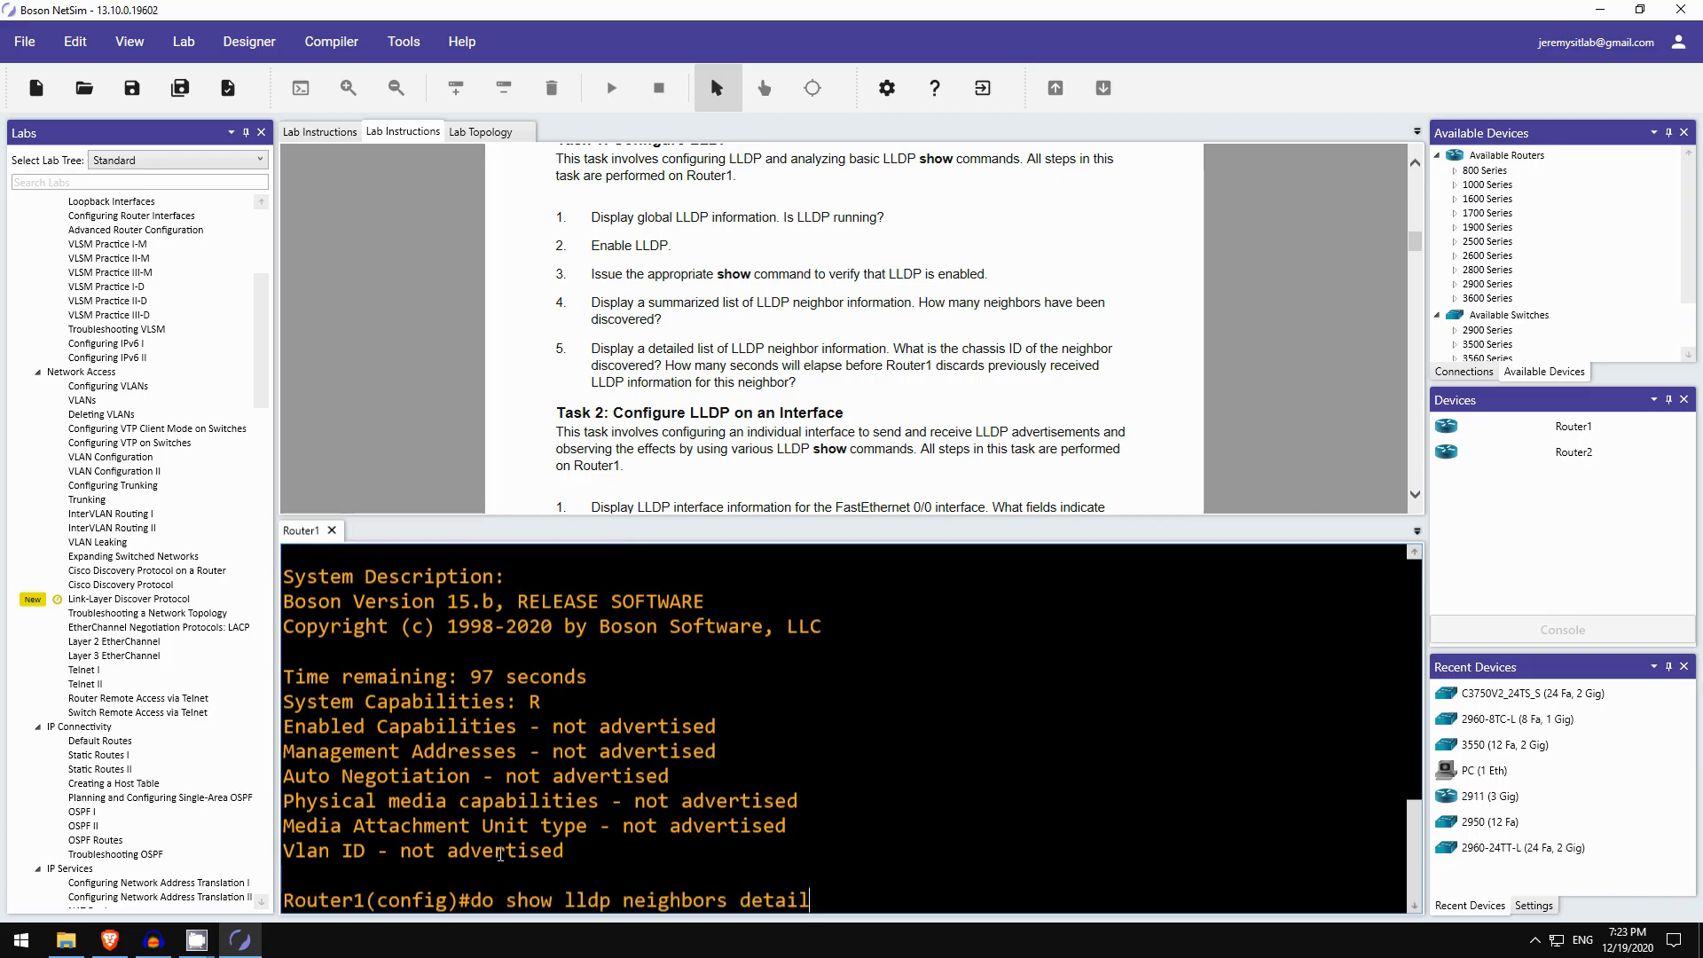
pyautogui.press('Return')
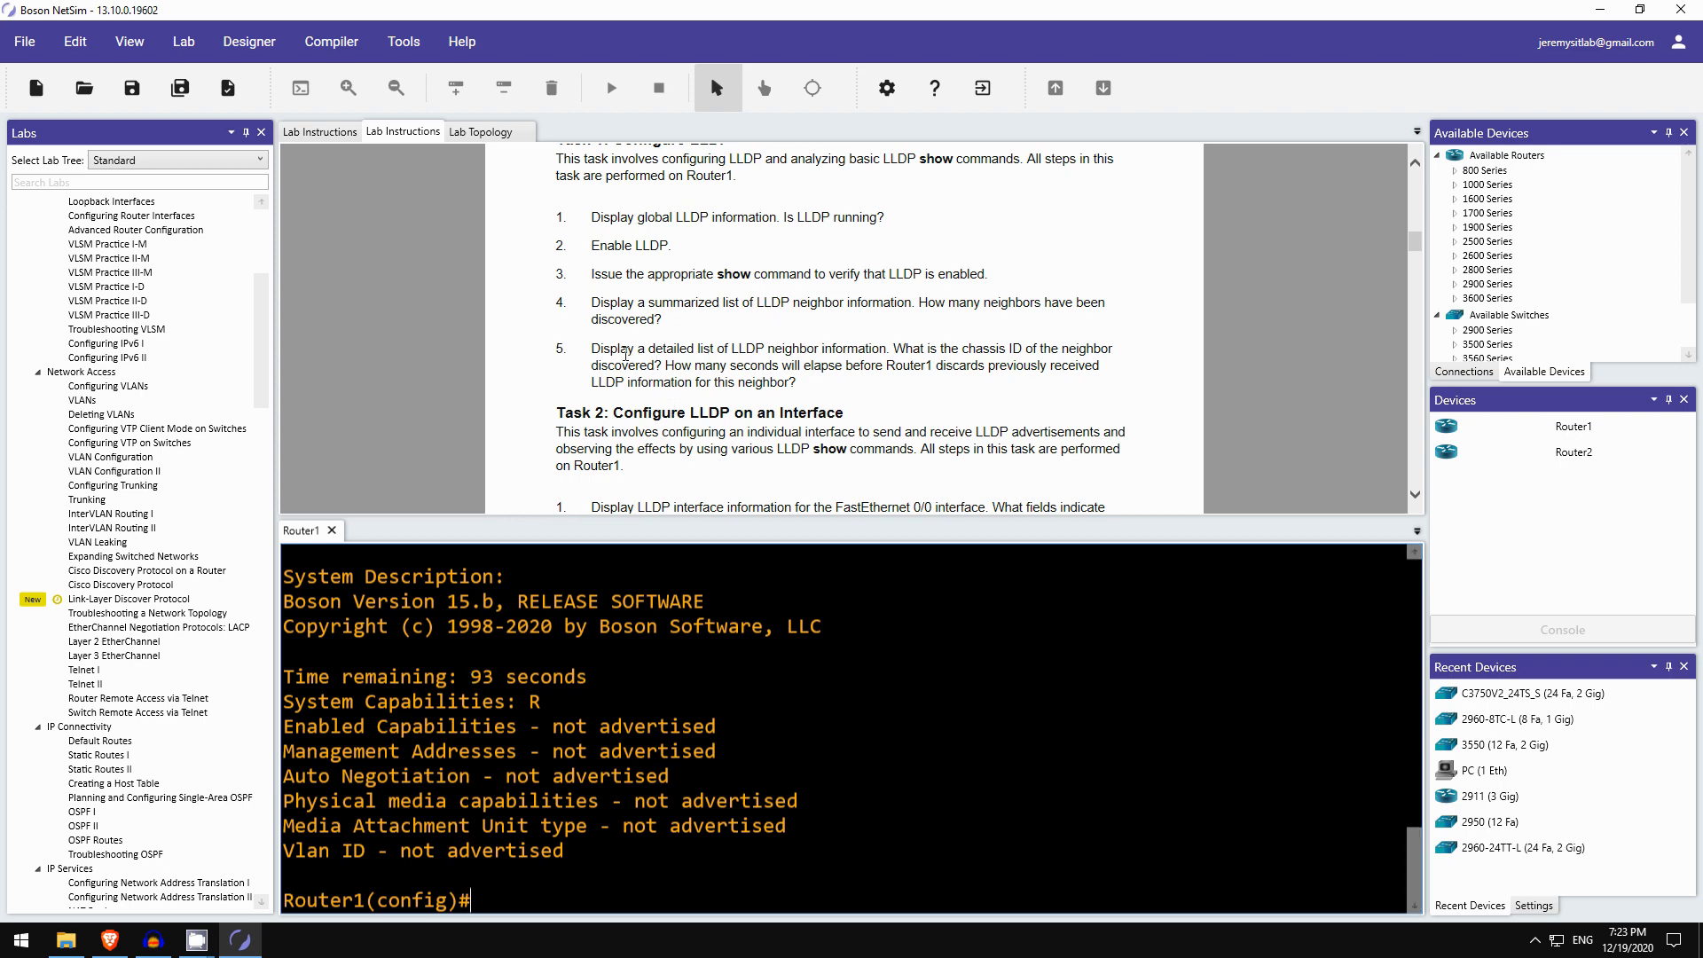
# Read Task 2 and display Router1's FastEthernet 0/0 LLDP information with do show lldp interface f0/0, examining the transmit and receive fields.
pyautogui.scroll(3, 597, 244)
pyautogui.scroll(-3, 686, 272)
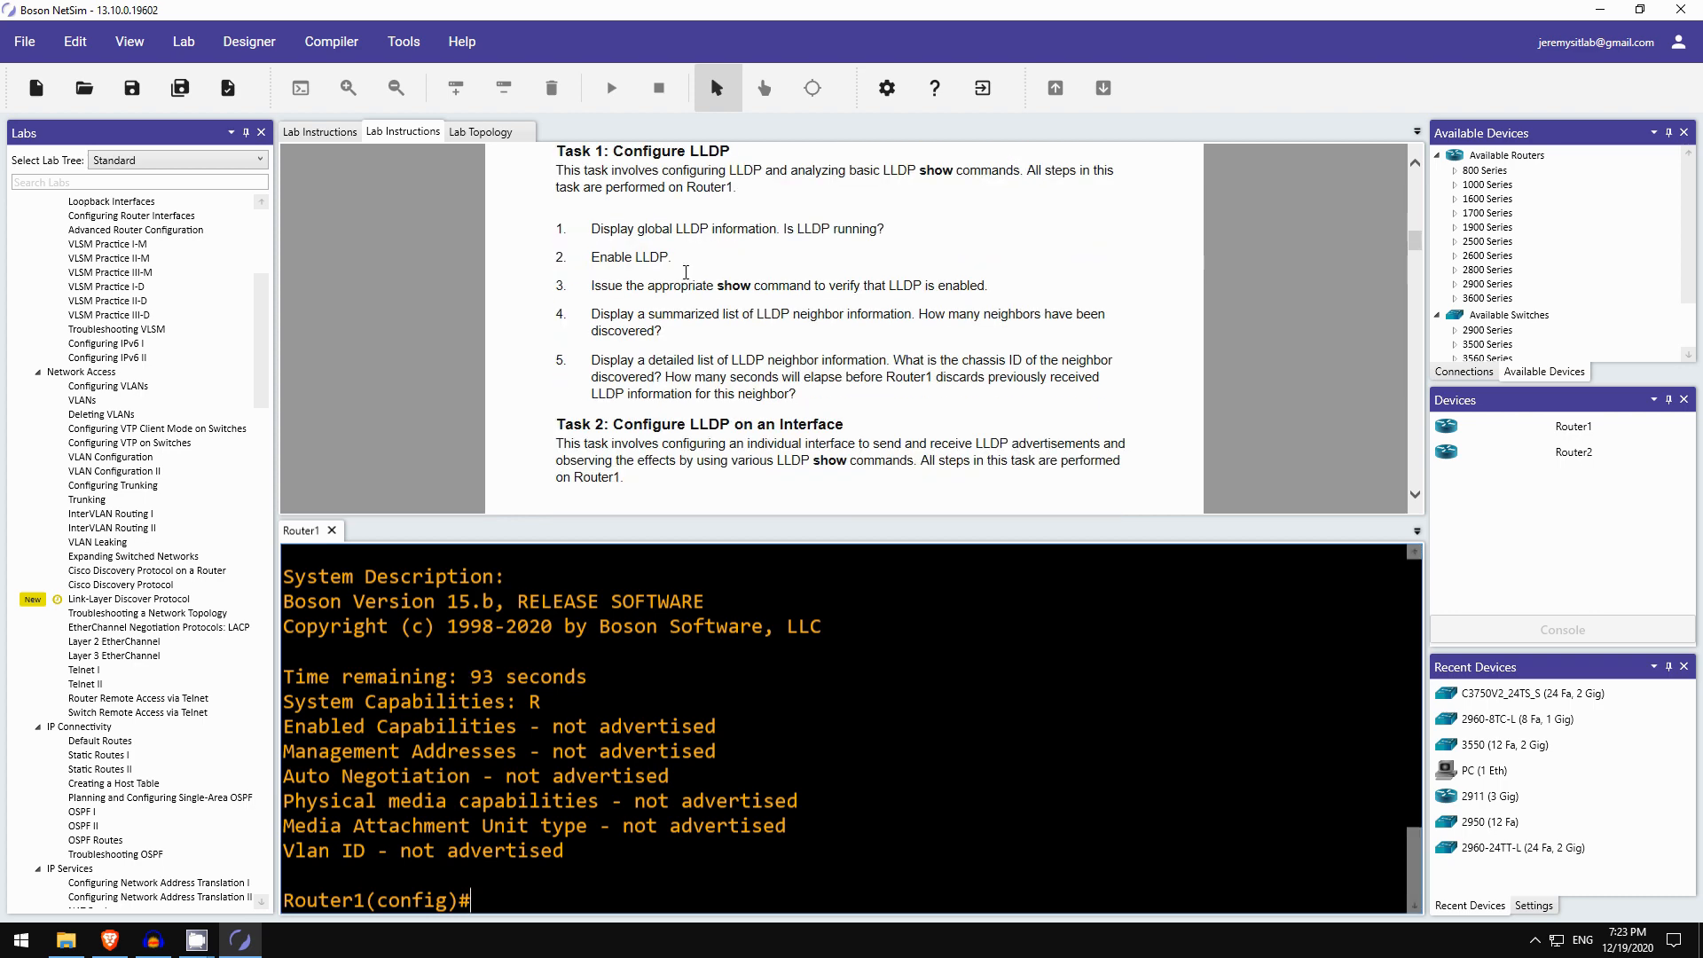
pyautogui.scroll(-3, 685, 272)
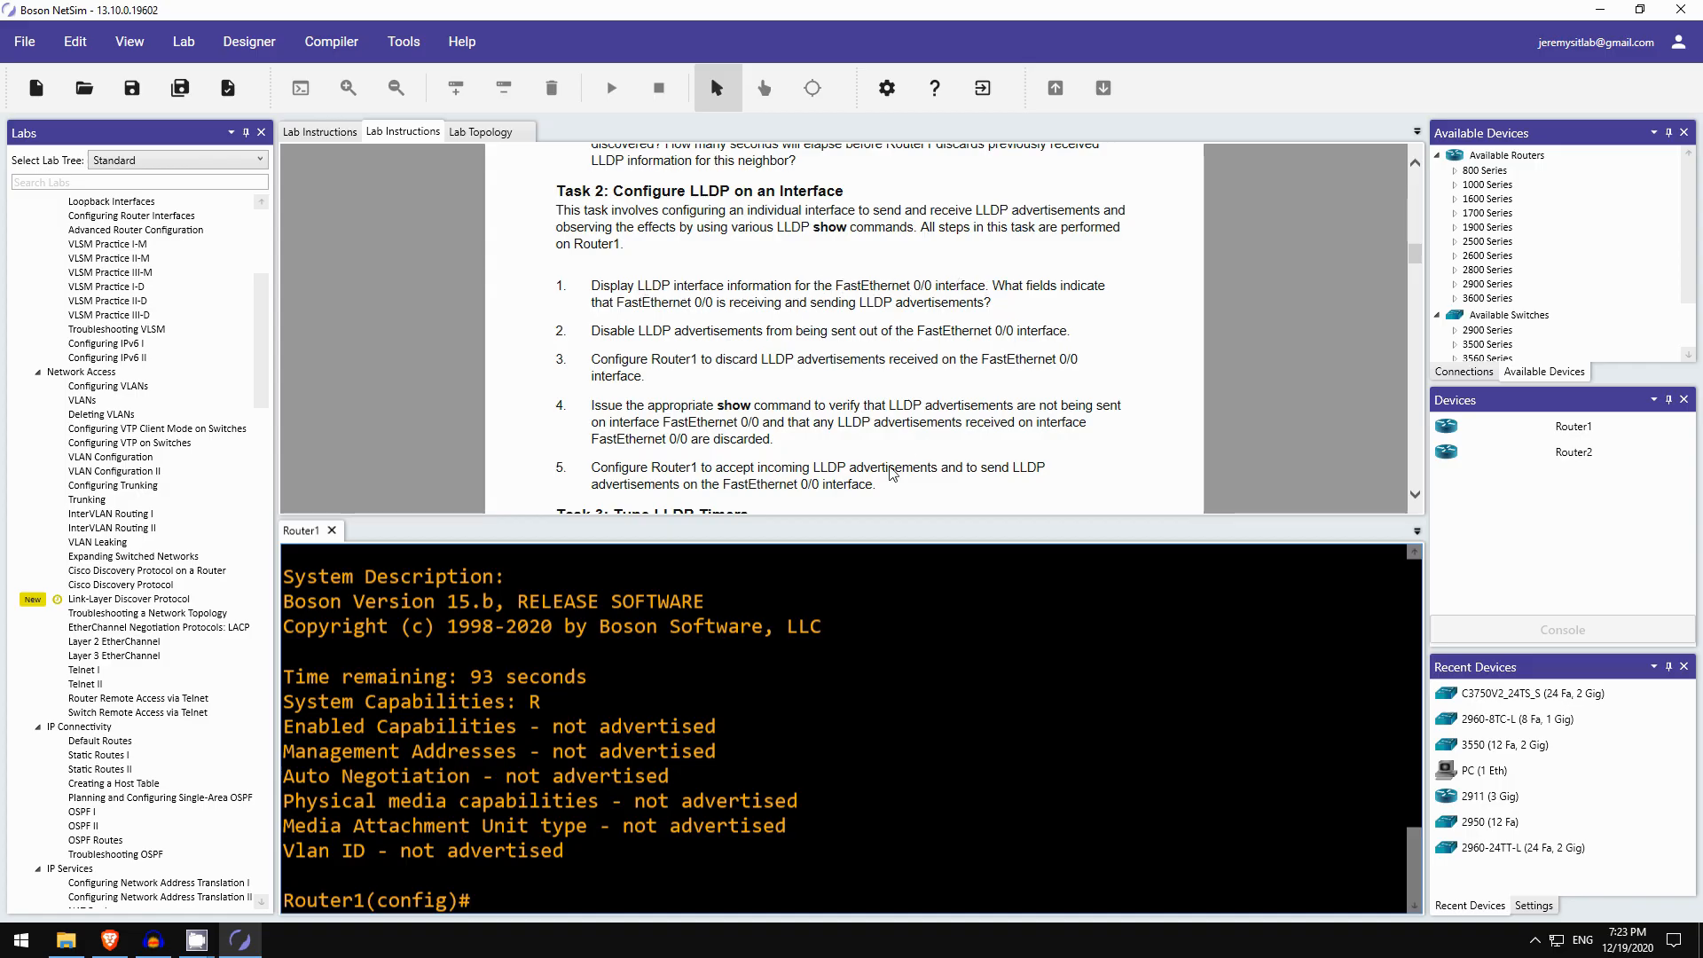
pyautogui.press('Up')
pyautogui.press('BackSpace')
pyautogui.press('BackSpace')
pyautogui.press('BackSpace')
pyautogui.press('BackSpace')
pyautogui.press('BackSpace')
pyautogui.press('BackSpace')
pyautogui.press('BackSpace')
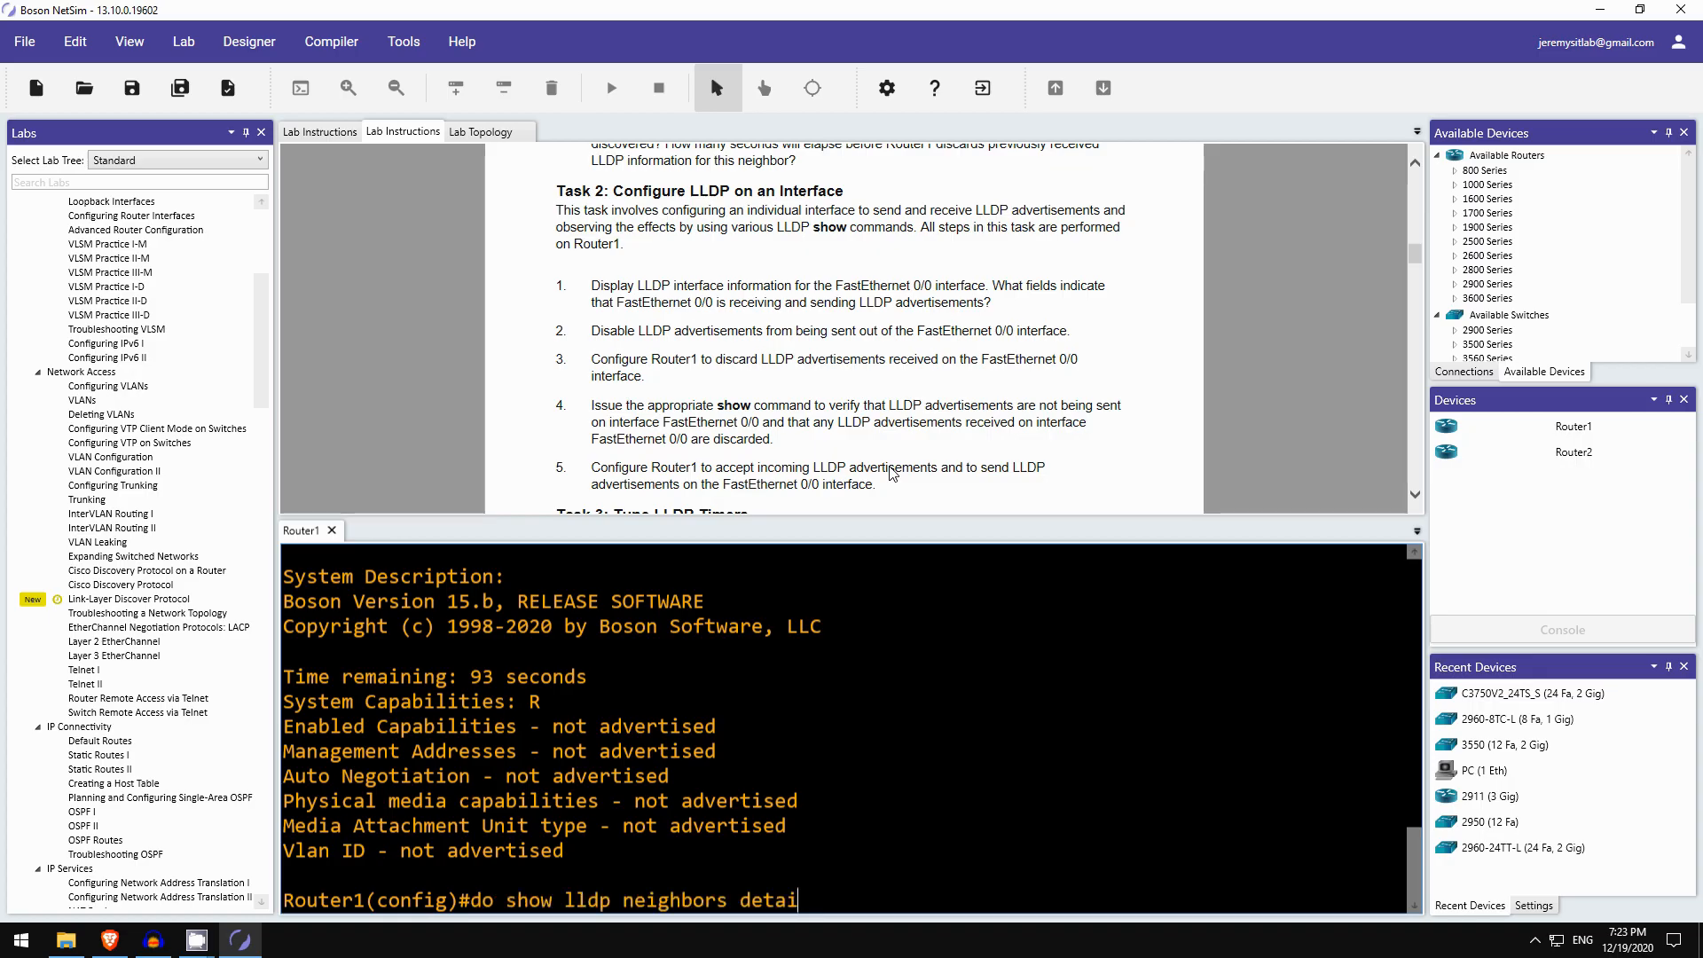
pyautogui.press('BackSpace')
pyautogui.press('BackSpace')
pyautogui.press('BackSpace')
pyautogui.press('BackSpace')
pyautogui.press('BackSpace')
pyautogui.press('BackSpace')
pyautogui.press('BackSpace')
pyautogui.press('BackSpace')
pyautogui.press('BackSpace')
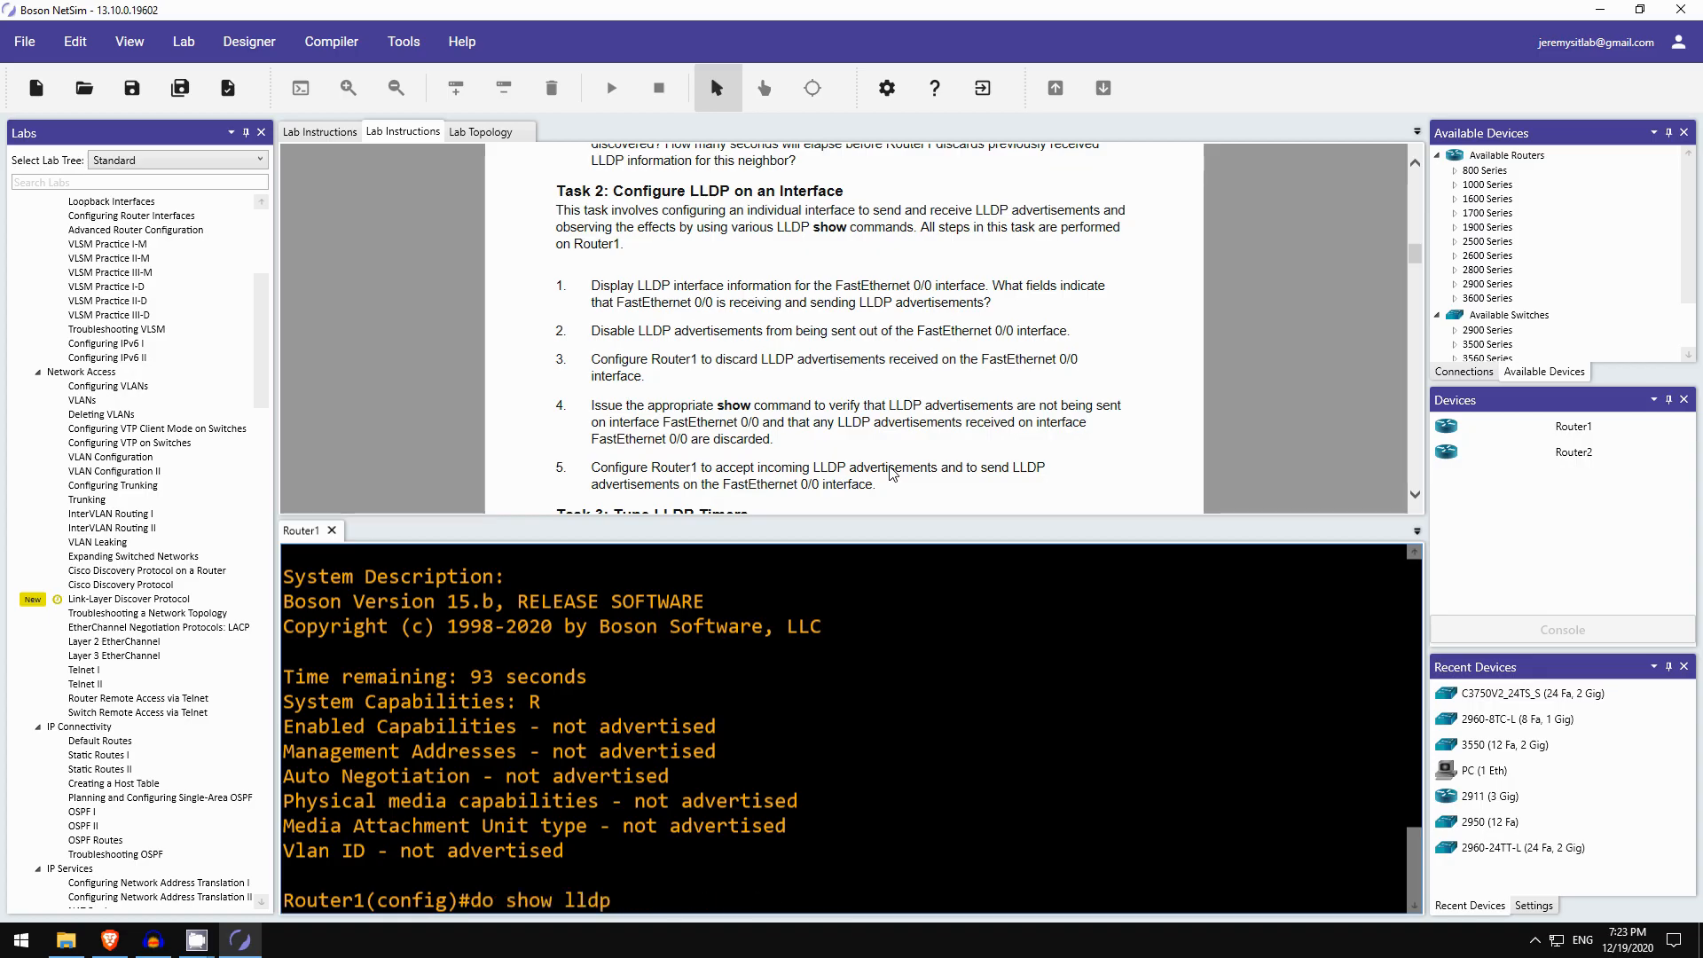
pyautogui.write('interface f0/0')
pyautogui.press('Return')
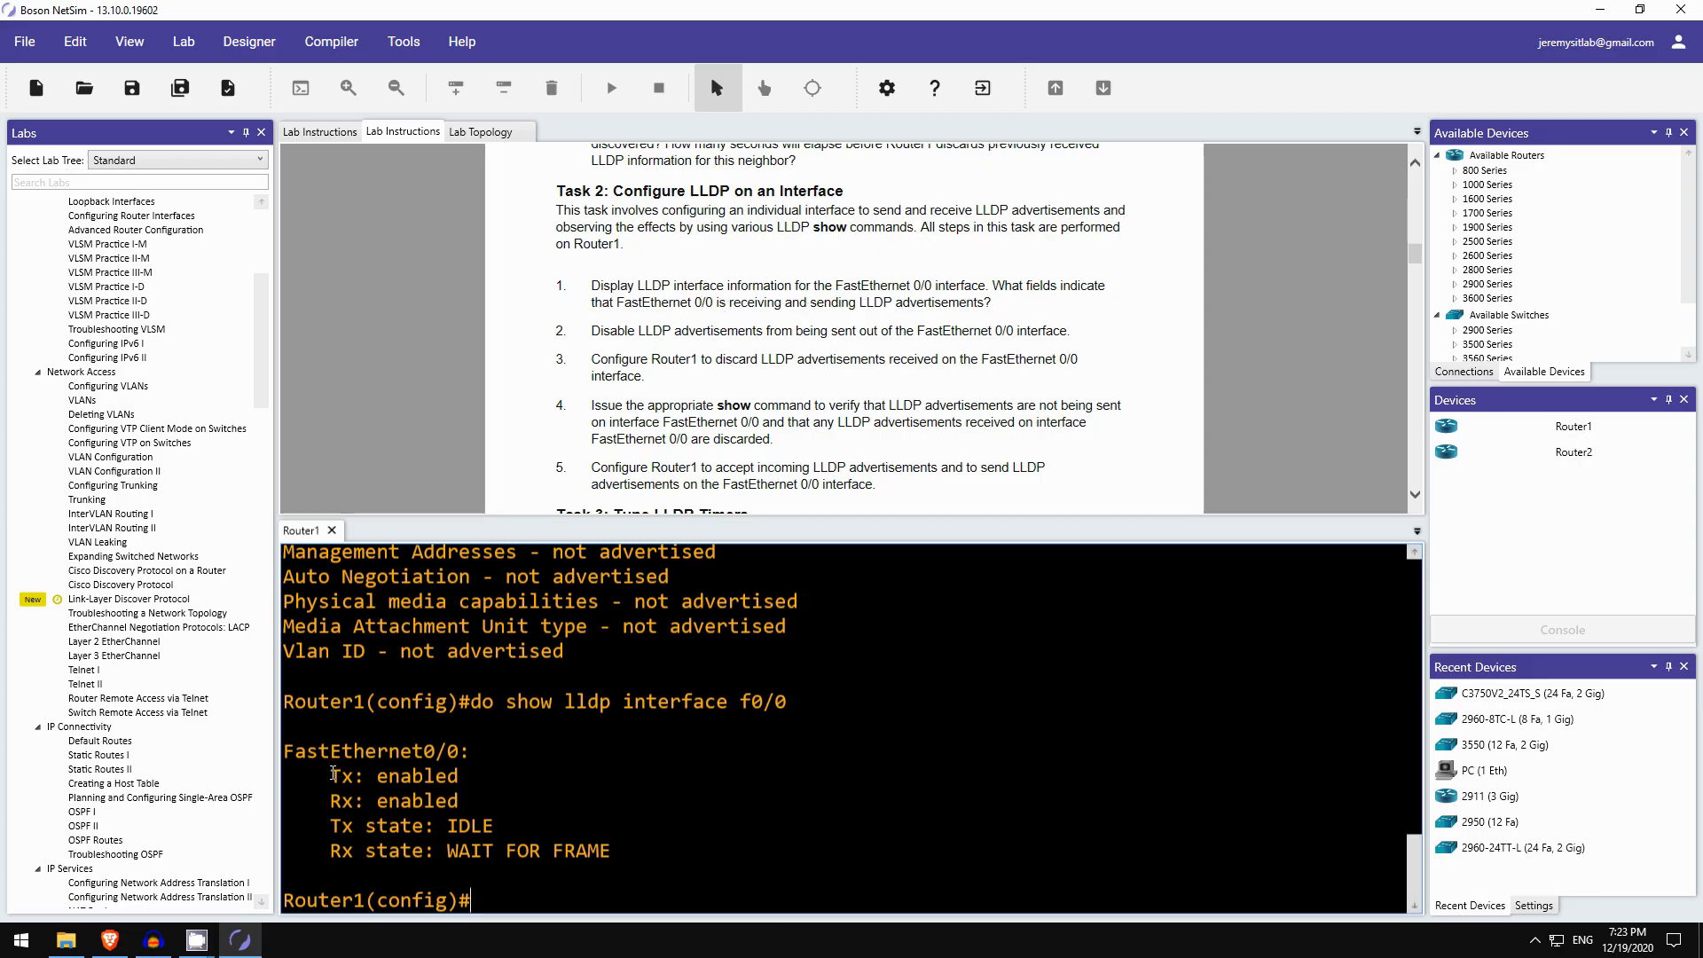
pyautogui.moveTo(334, 774); pyautogui.dragTo(494, 825)
pyautogui.click(424, 817)
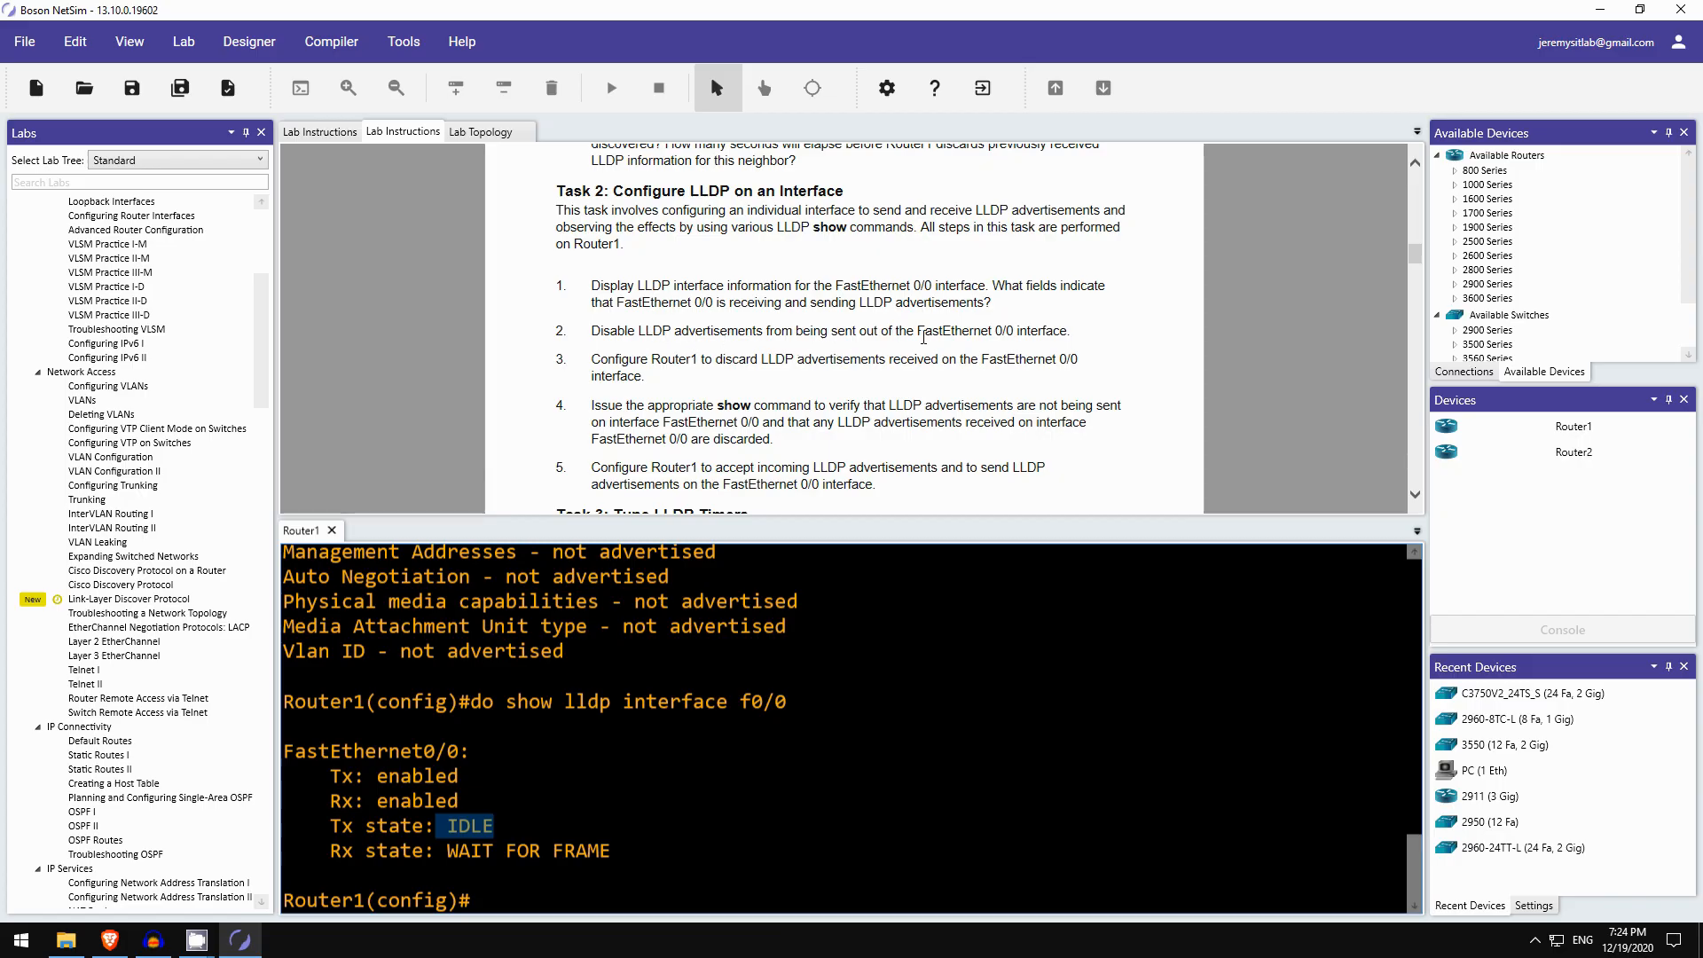
# Enter interface configuration mode for f0/0 on Router1 and disable sending LLDP advertisements with no lldp transmit.
pyautogui.click(524, 900)
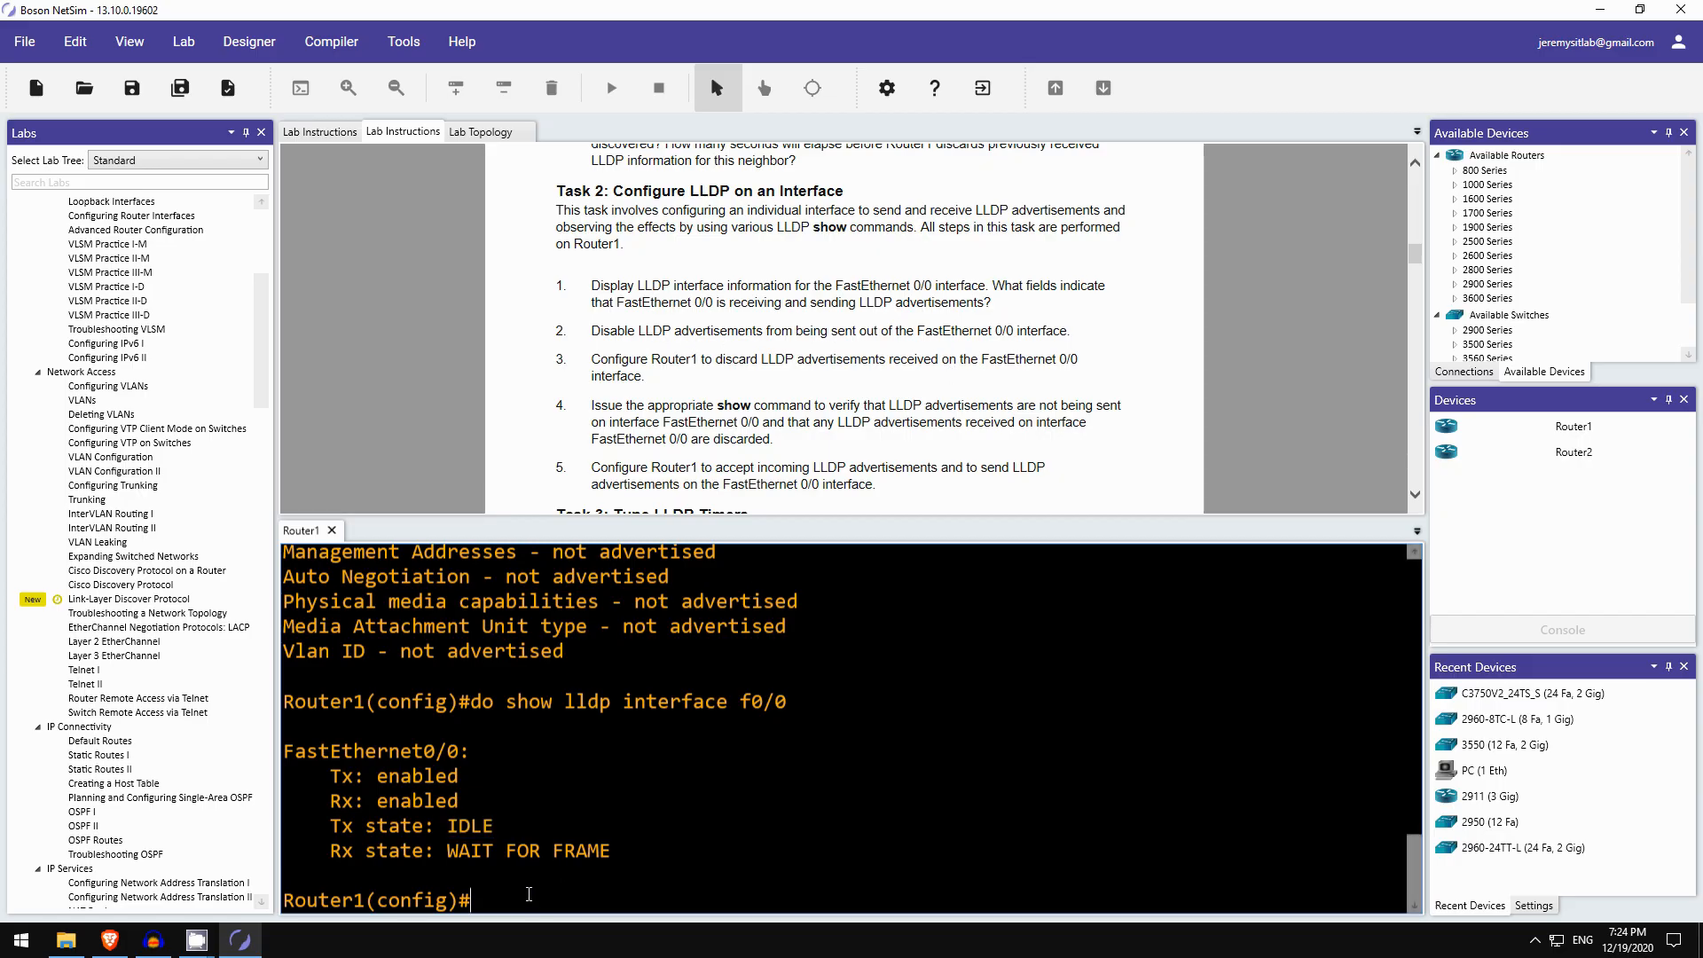
pyautogui.write('int f0/0')
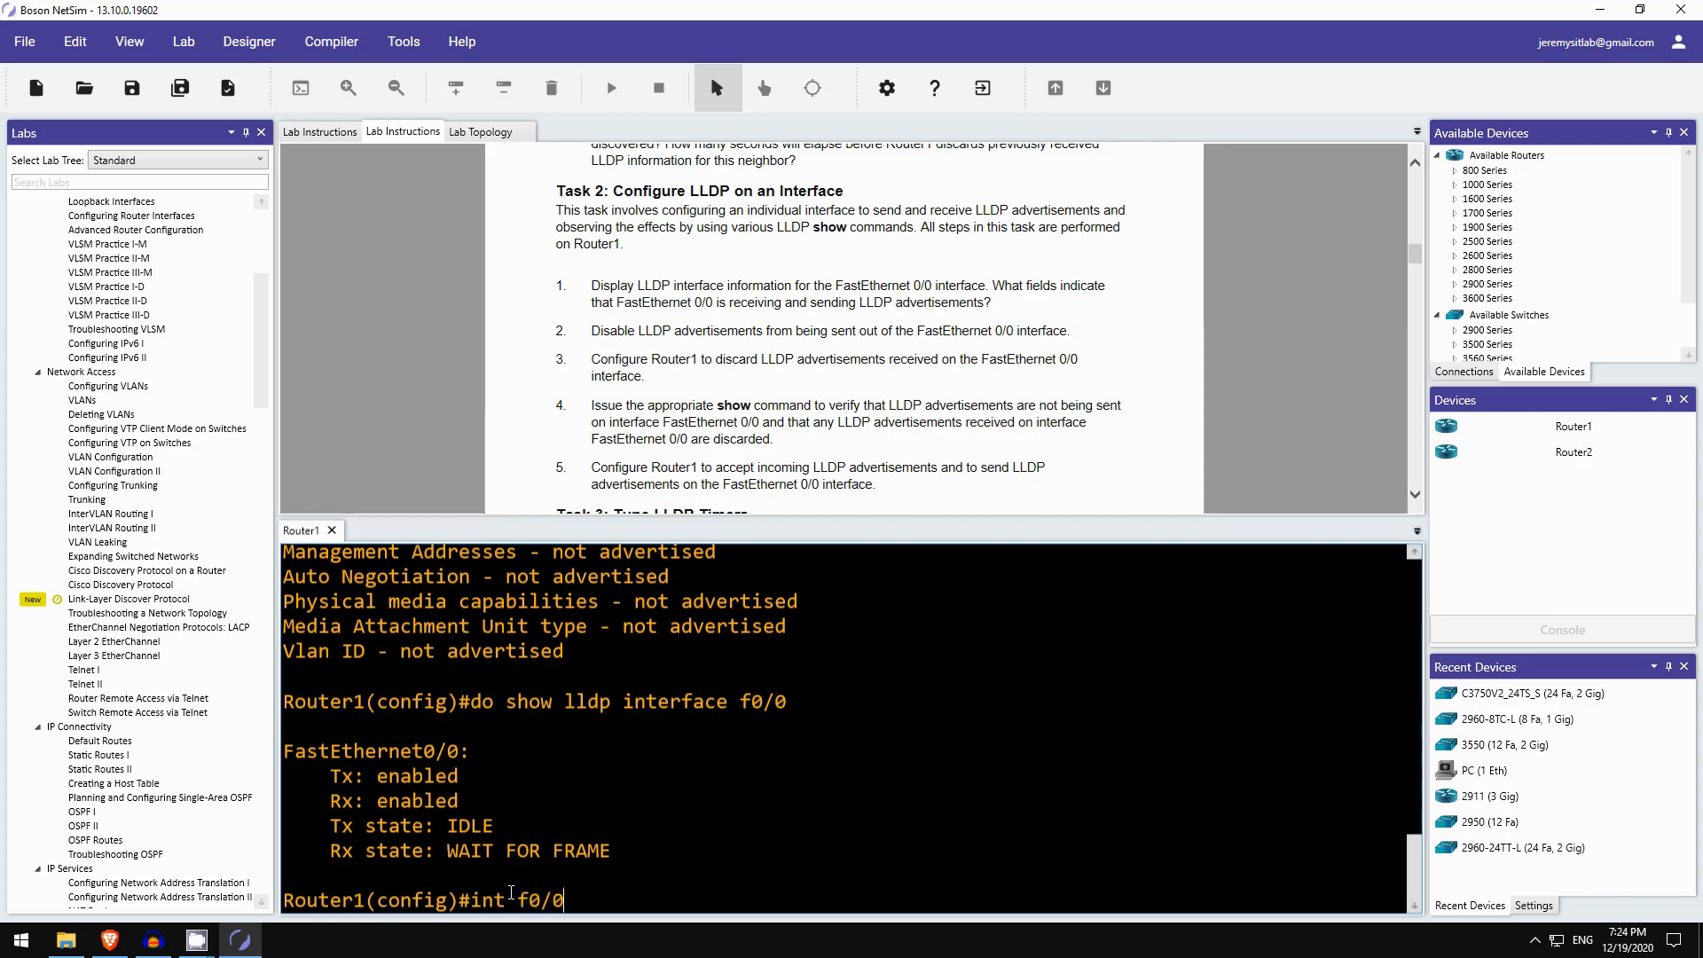
pyautogui.press('Return')
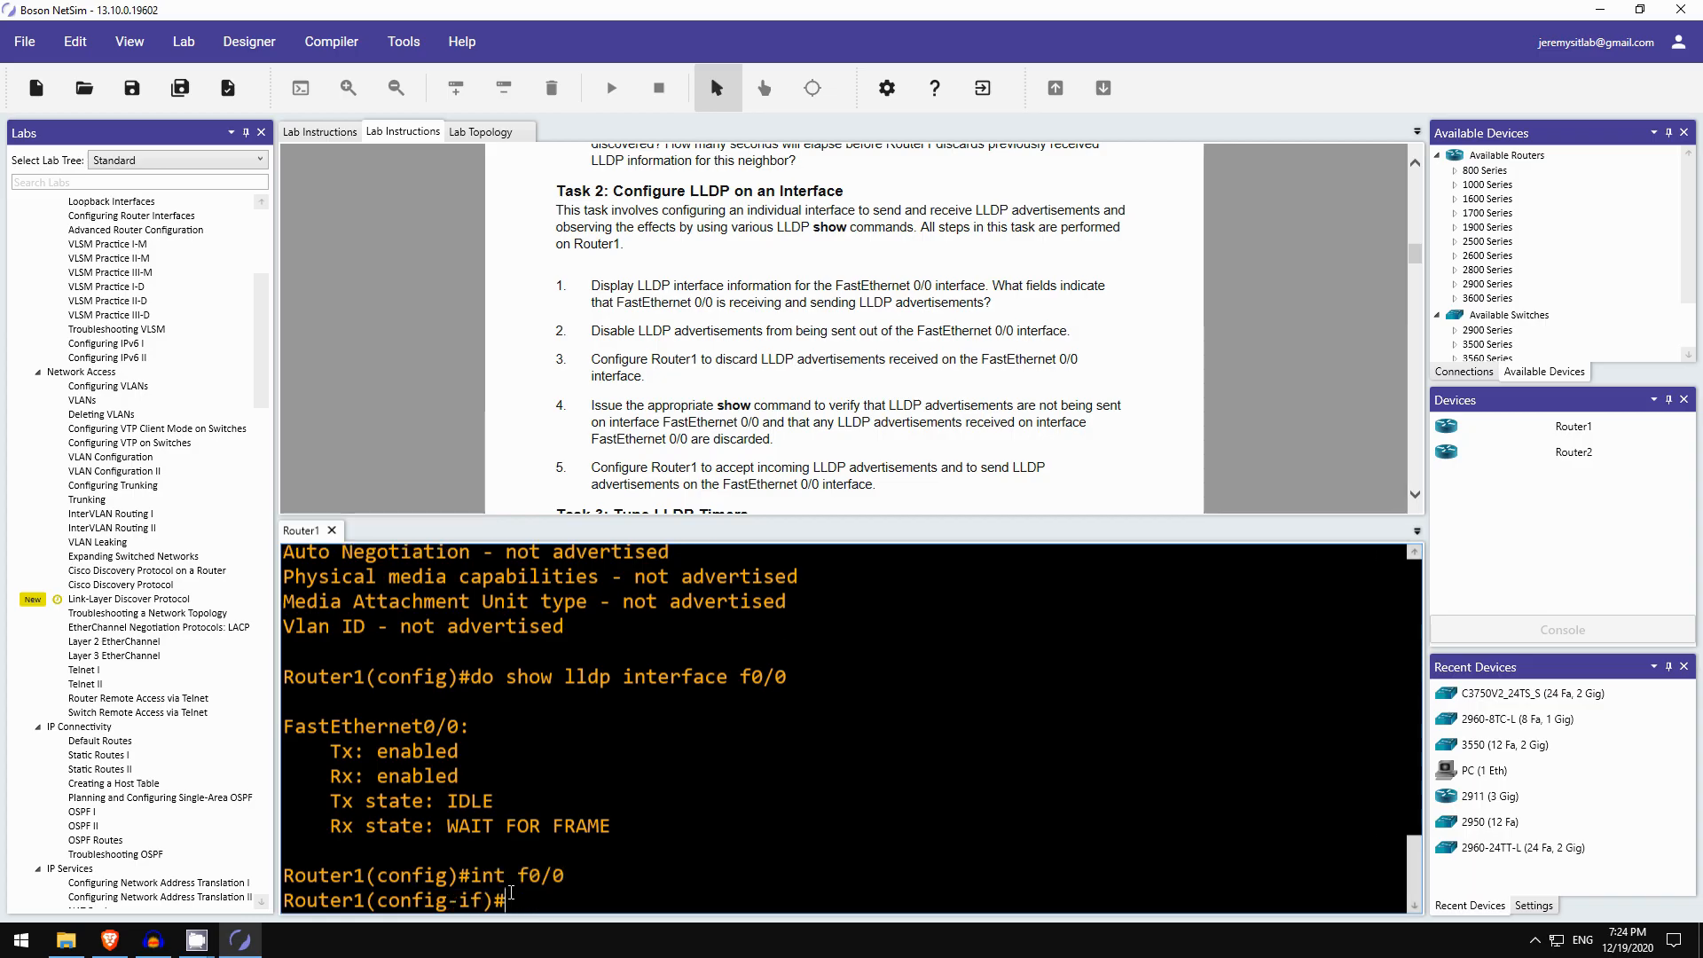
pyautogui.write('no l')
pyautogui.write('ldp trans')
pyautogui.press('Tab')
pyautogui.press('Return')
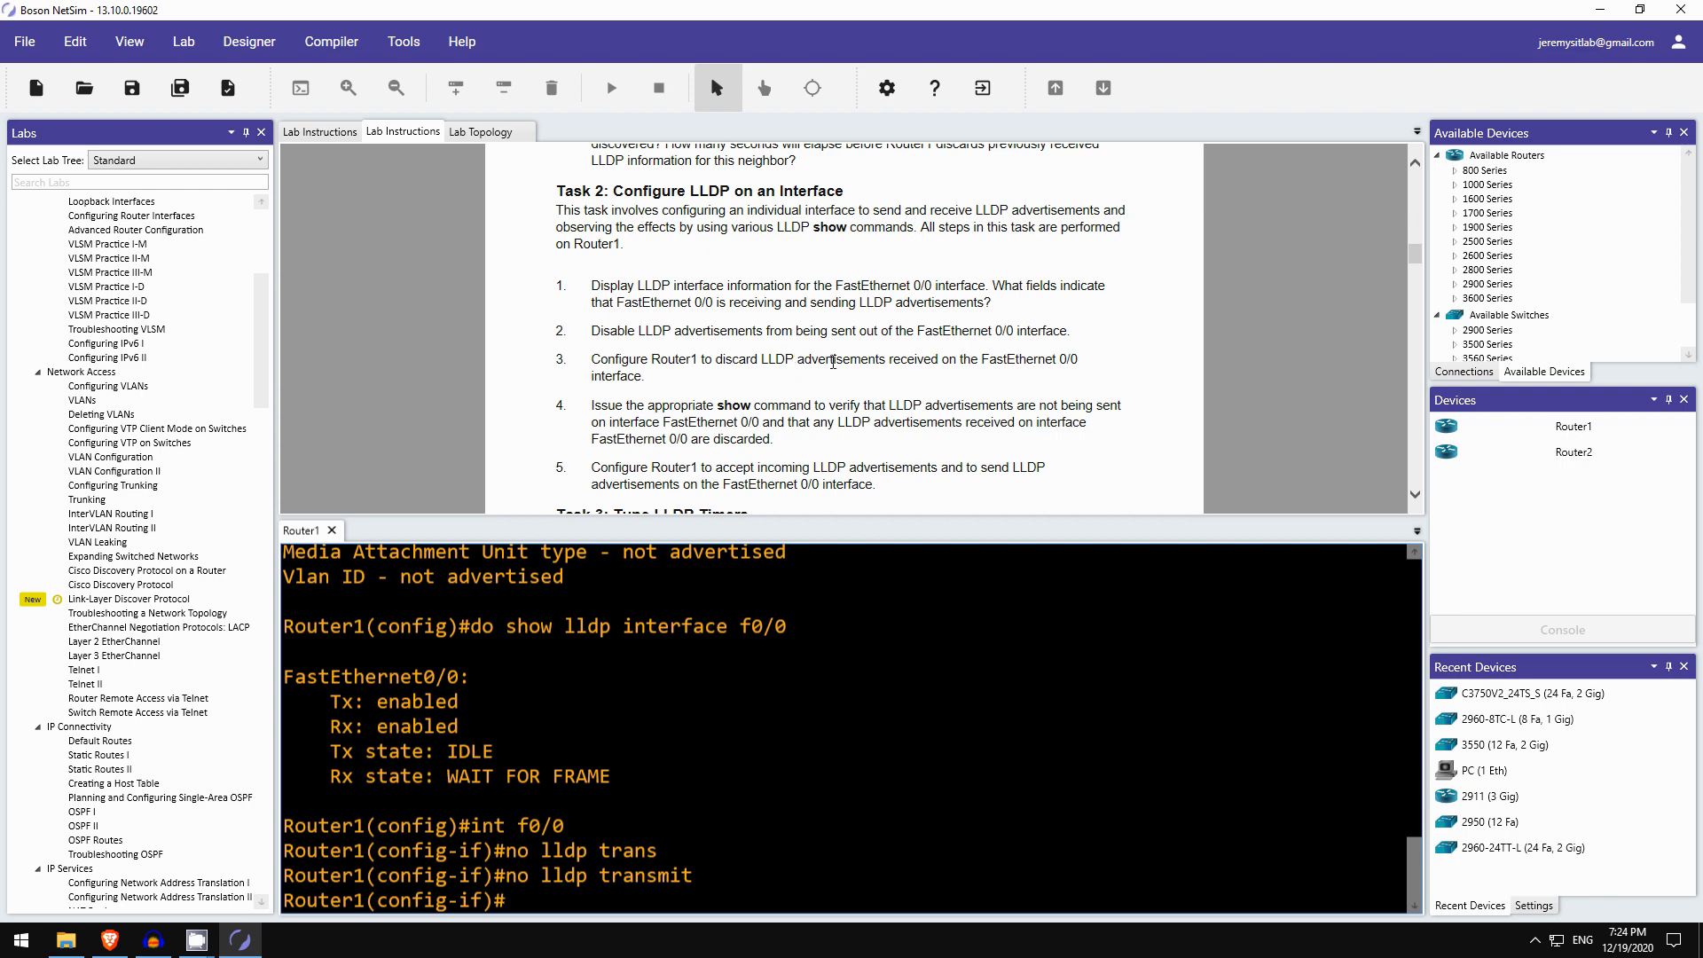
# Check the LLDP transmit and receive status of Router1's FastEthernet 0/0 with do show lldp interface f0/0.
pyautogui.scroll(-1, 817, 357)
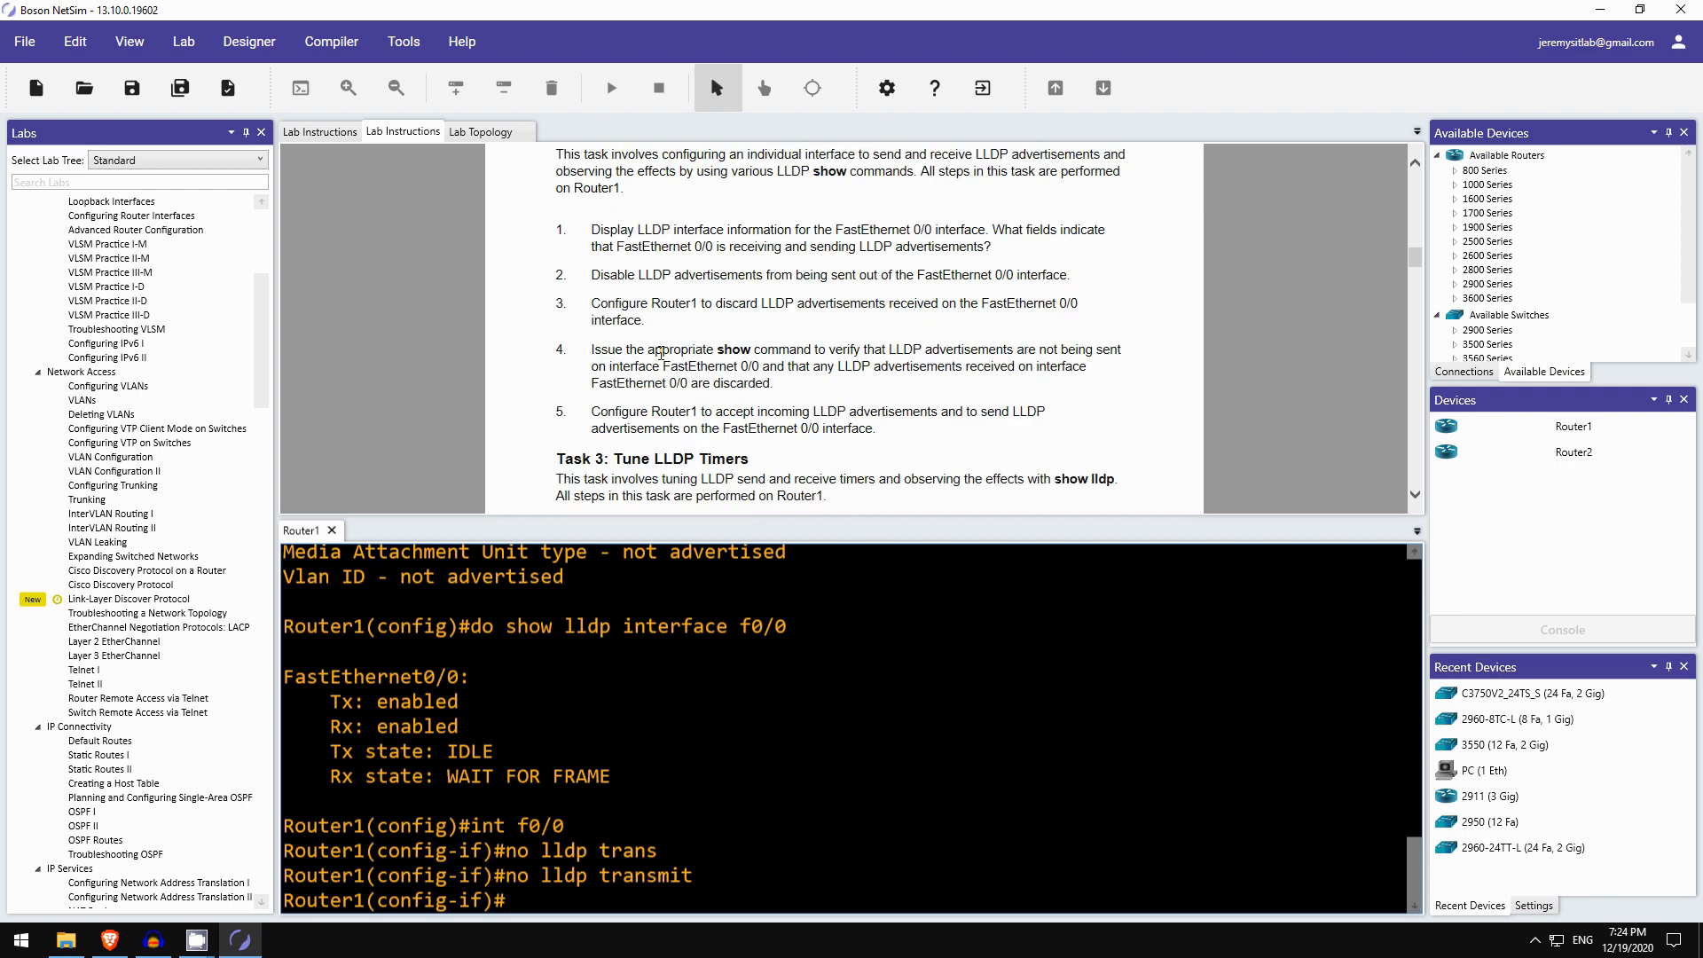
pyautogui.write('do show lldp interface')
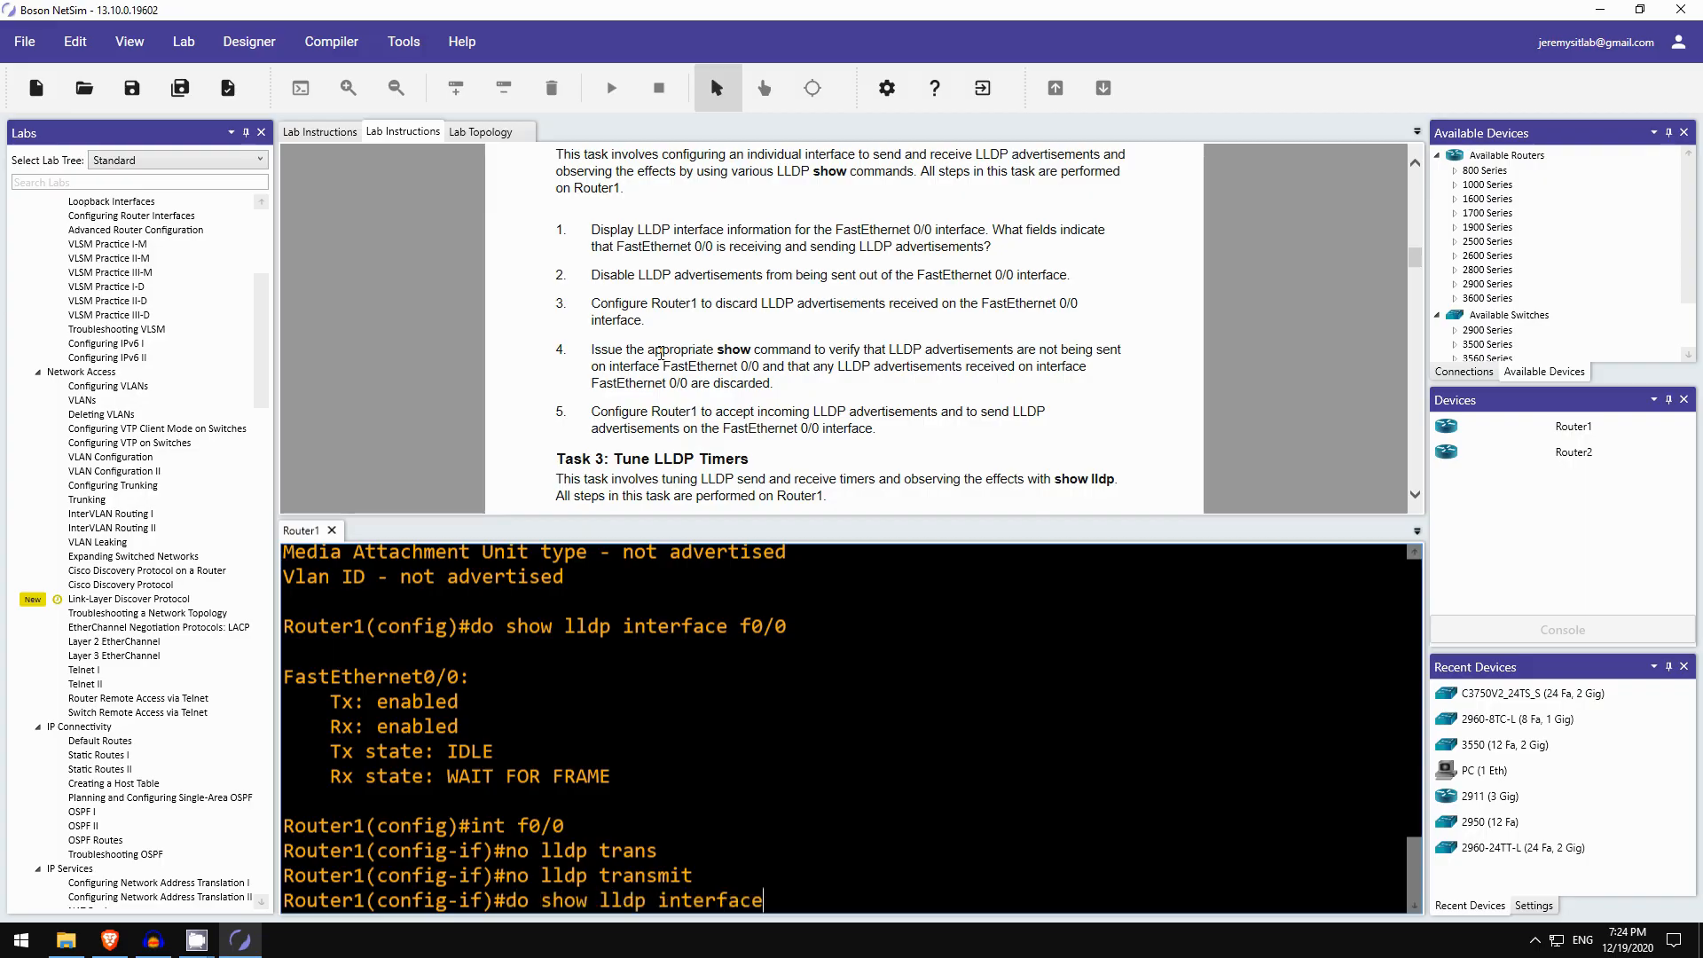
pyautogui.write(' f0/0/')
pyautogui.press('Return')
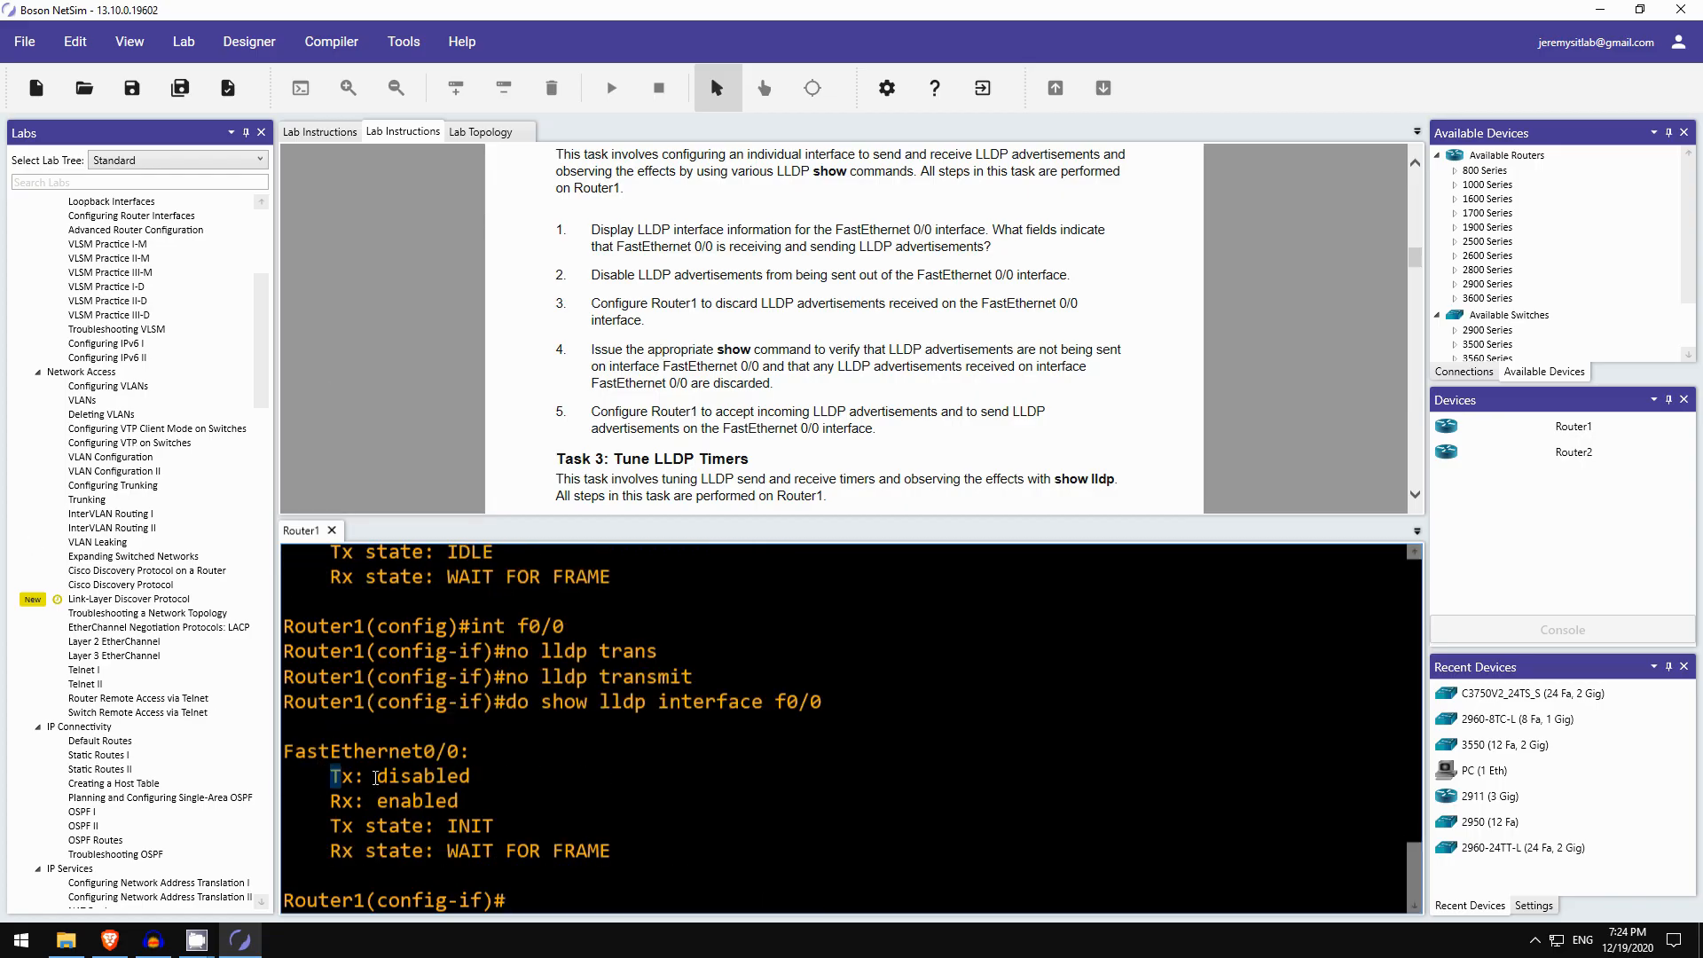
pyautogui.moveTo(330, 777); pyautogui.dragTo(464, 791)
pyautogui.click(463, 788)
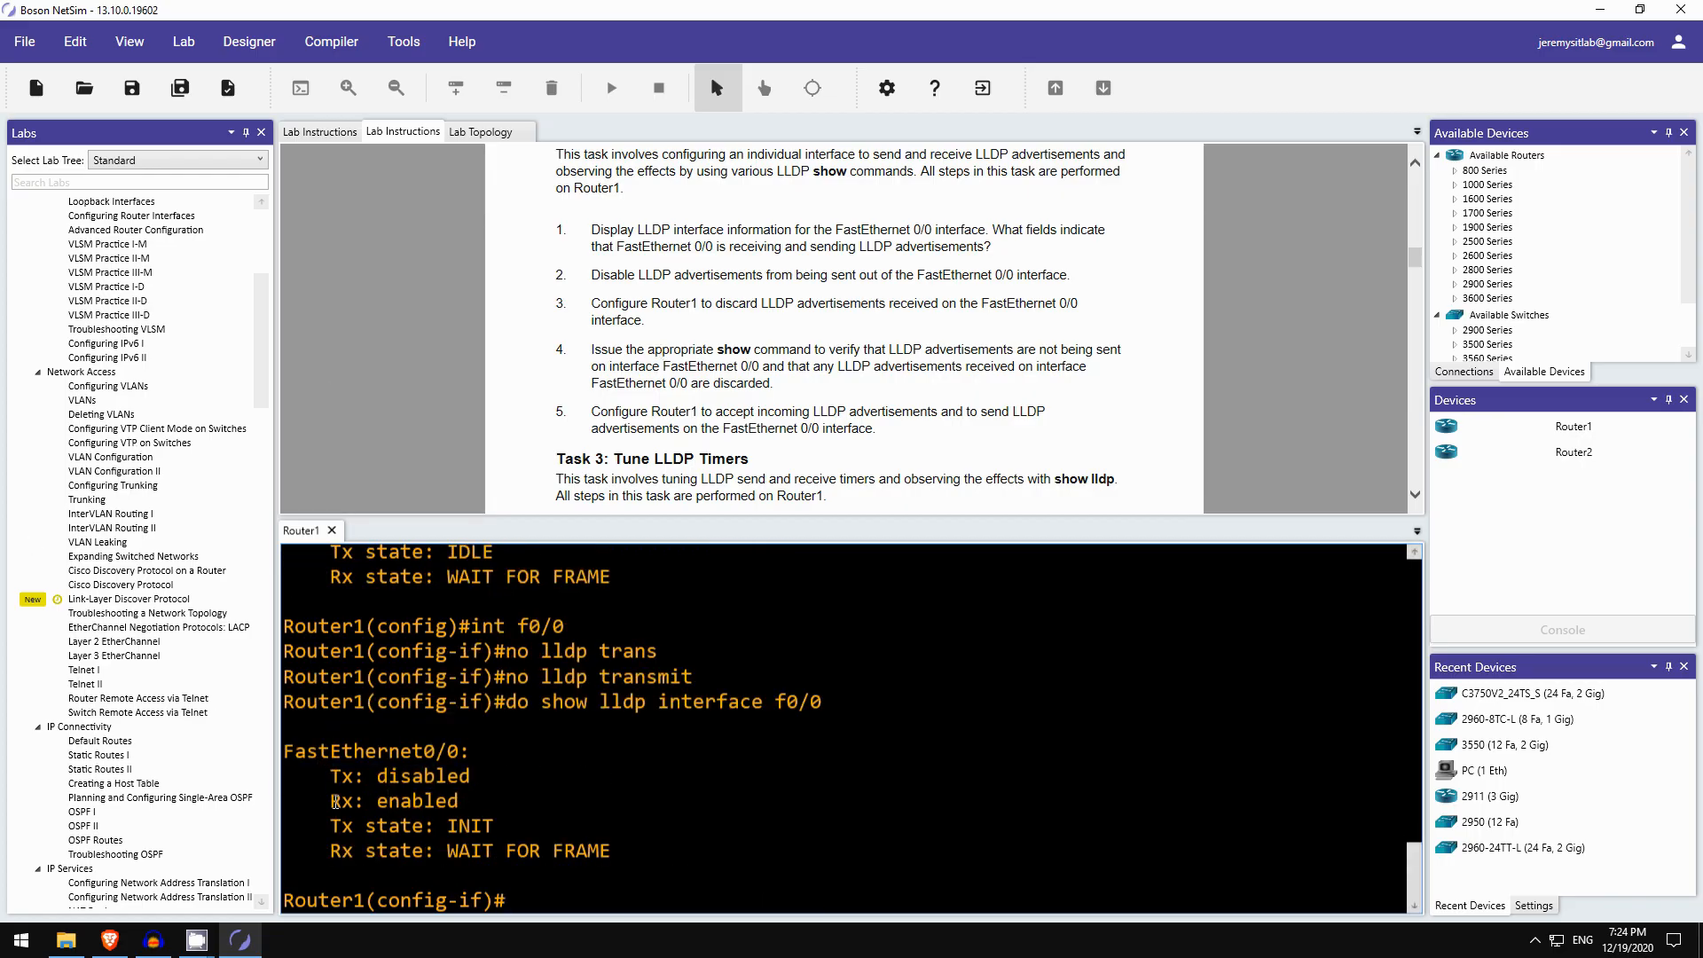
pyautogui.moveTo(331, 799); pyautogui.dragTo(458, 800)
pyautogui.scroll(-12, 465, 820)
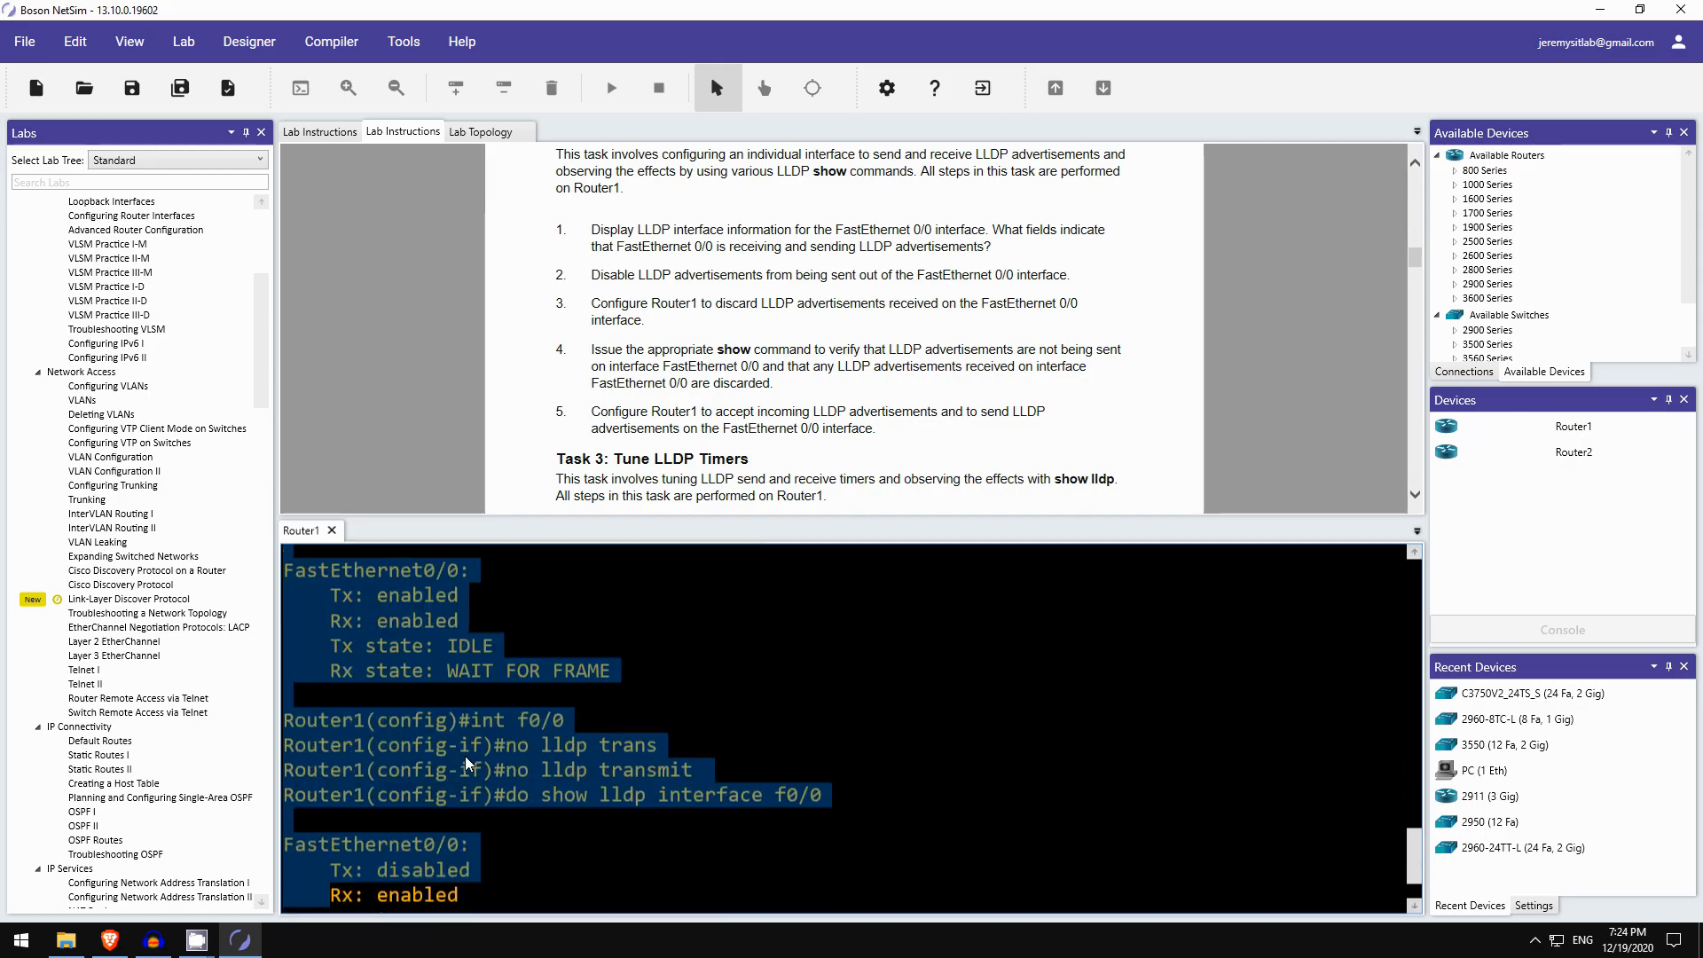
pyautogui.click(478, 744)
pyautogui.scroll(-10, 477, 743)
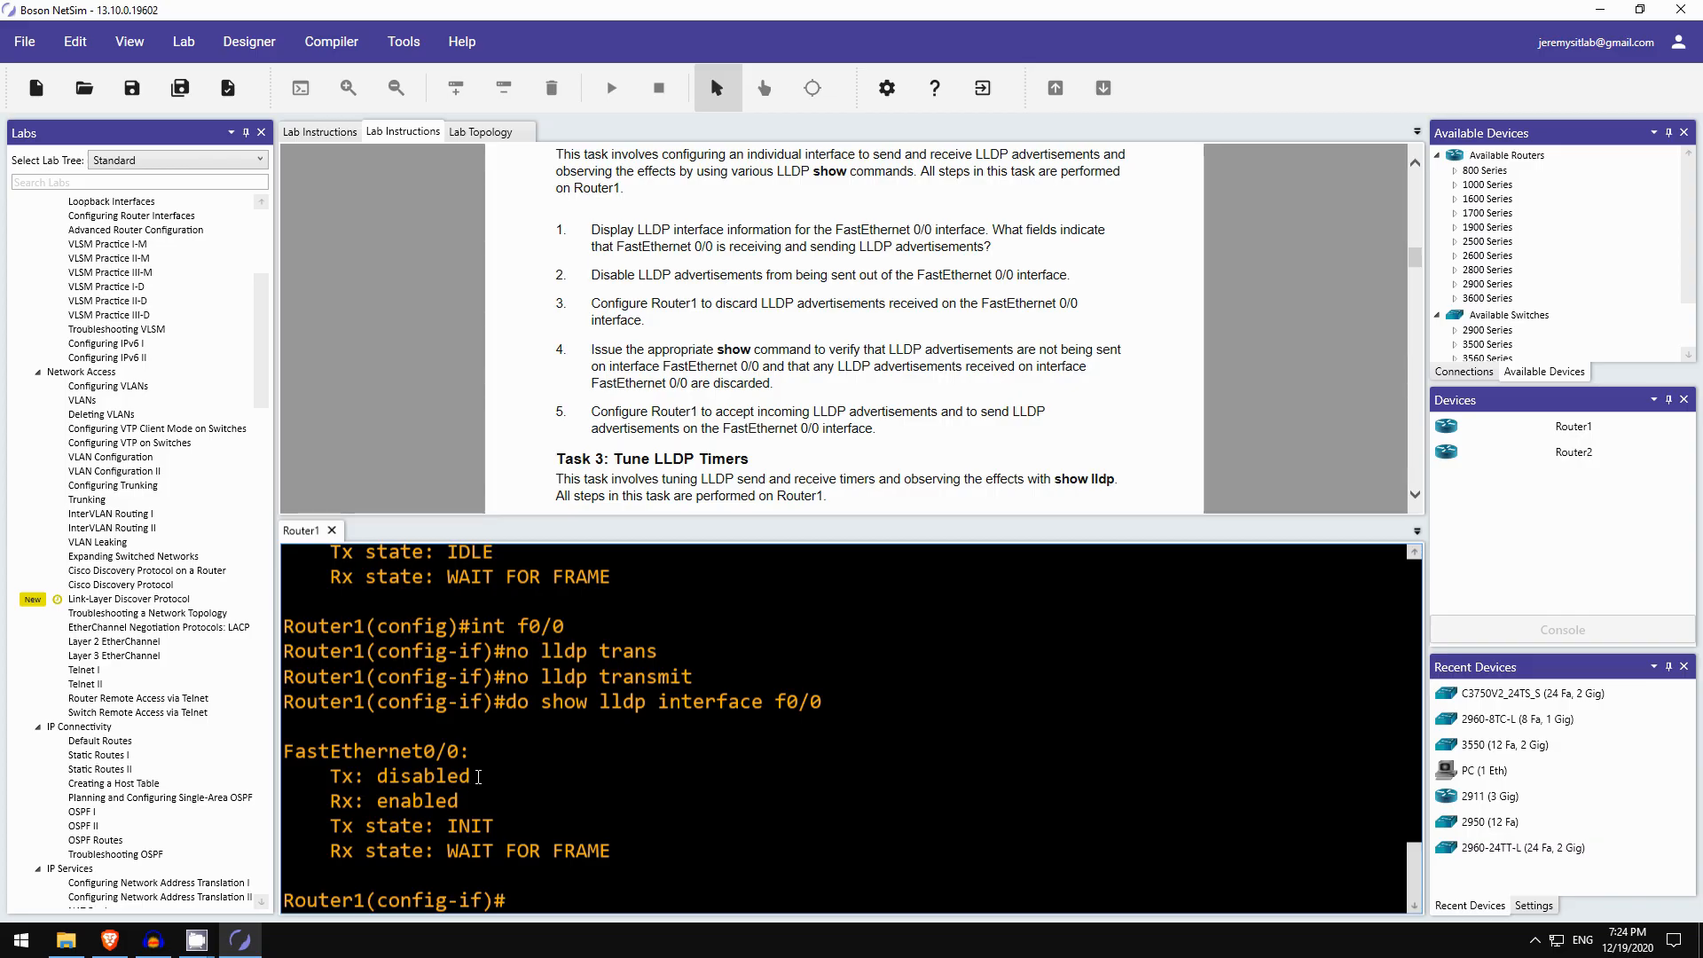
# Re-enable sending LLDP advertisements on f0/0 with lldp transmit and verify it with do show lldp interface f0/0.
pyautogui.scroll(-2, 572, 315)
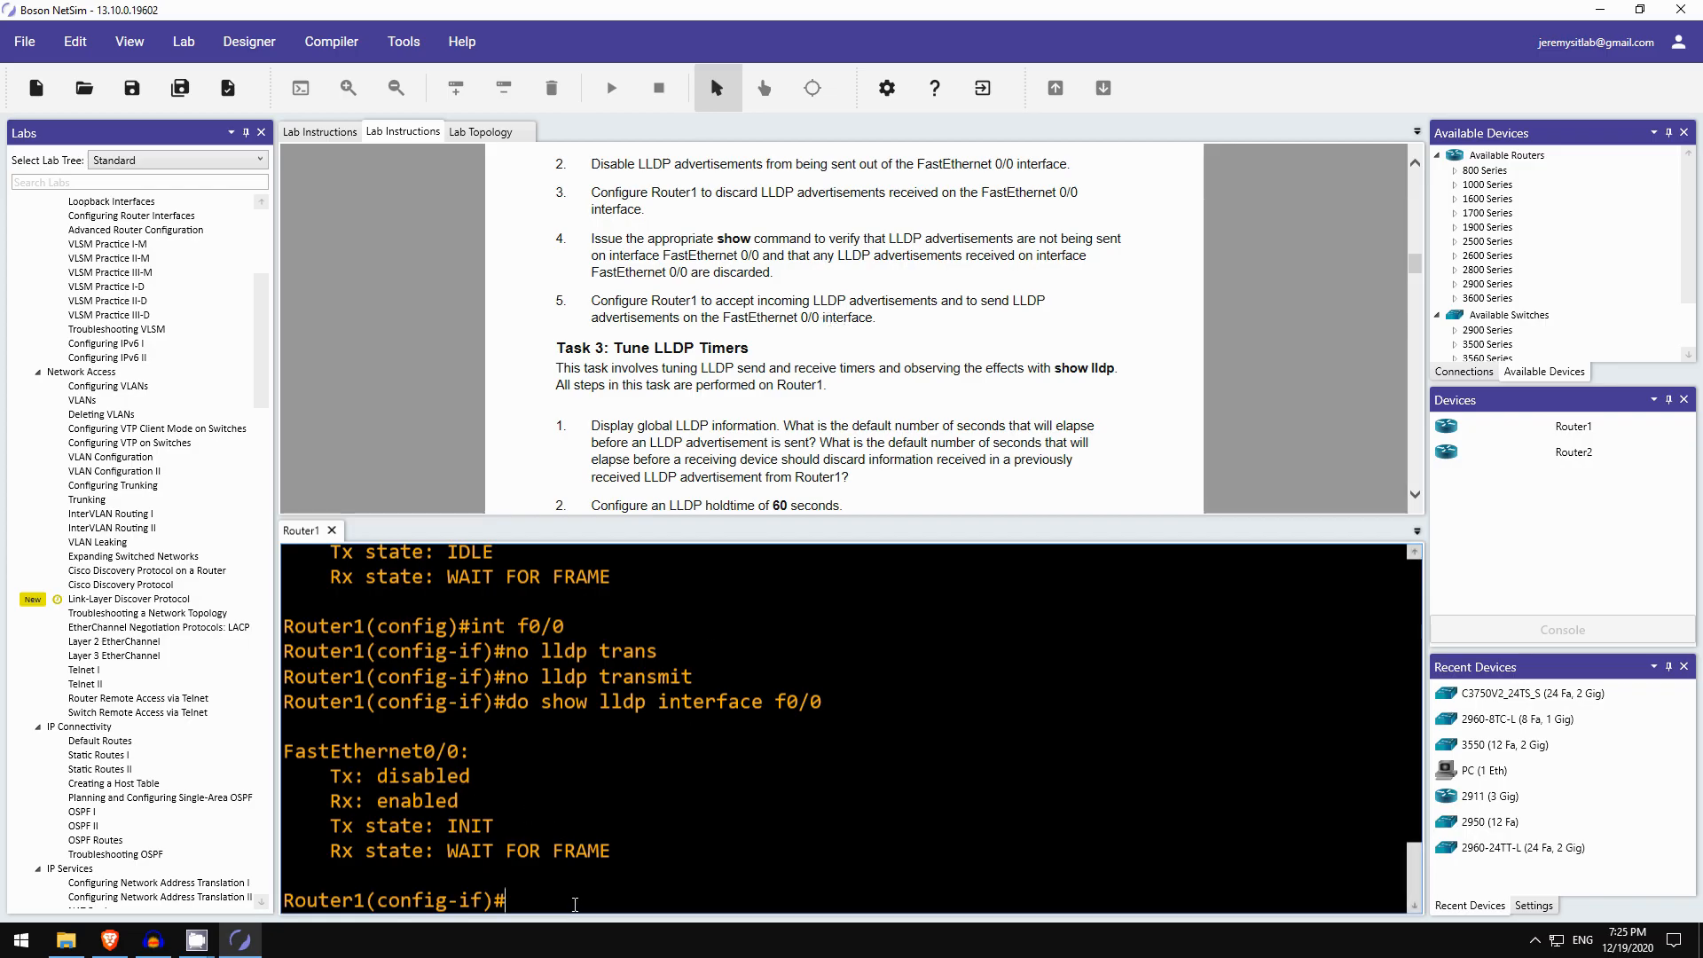
pyautogui.write('lldp transmit')
pyautogui.press('Return')
pyautogui.press('Up')
pyautogui.press('Up')
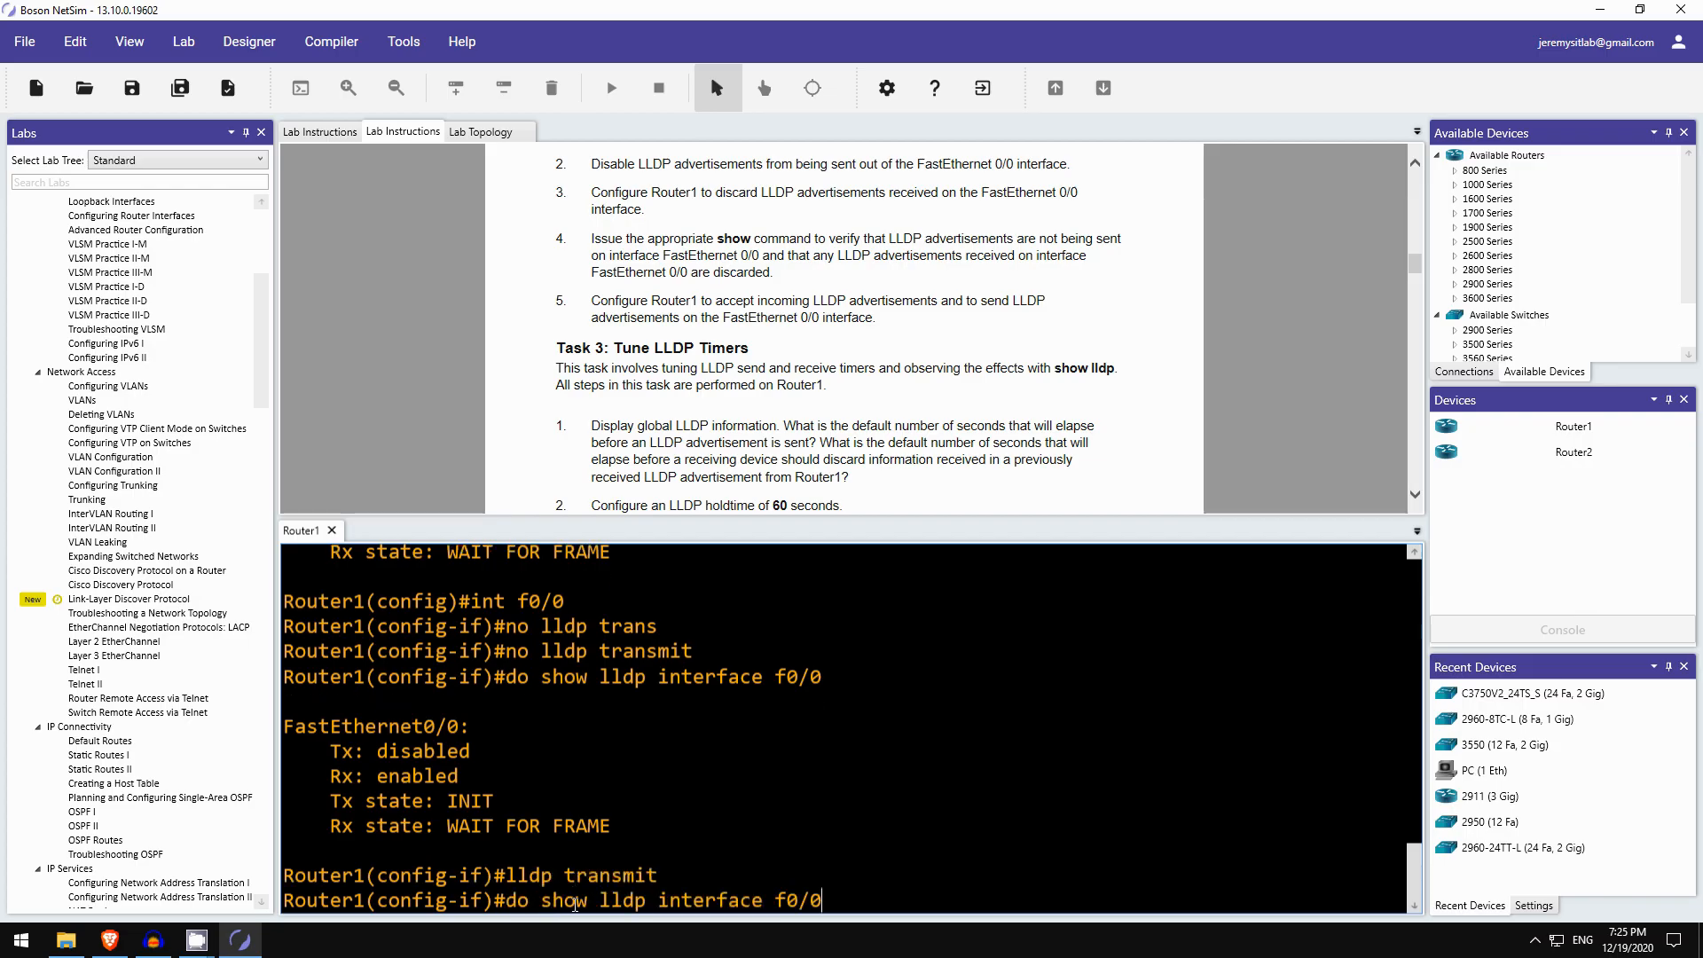
pyautogui.press('Return')
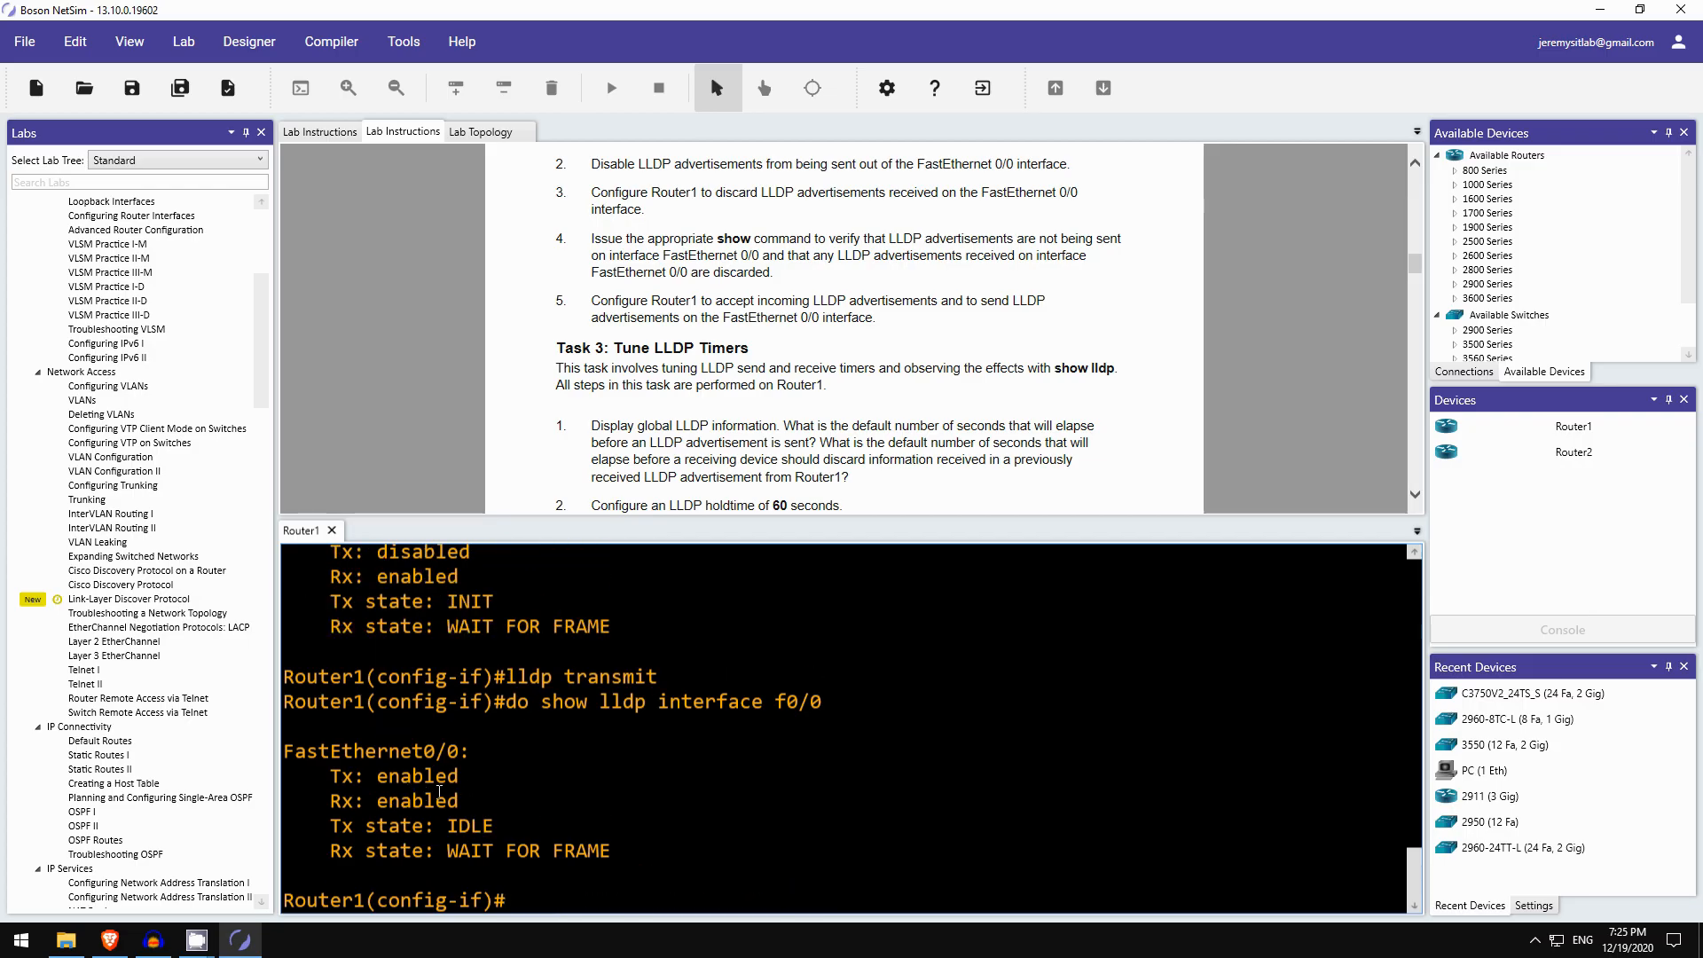
# Read Task 3 and display the global LLDP information with do show lldp, noting the default advertisement interval and hold time.
pyautogui.scroll(-1, 449, 301)
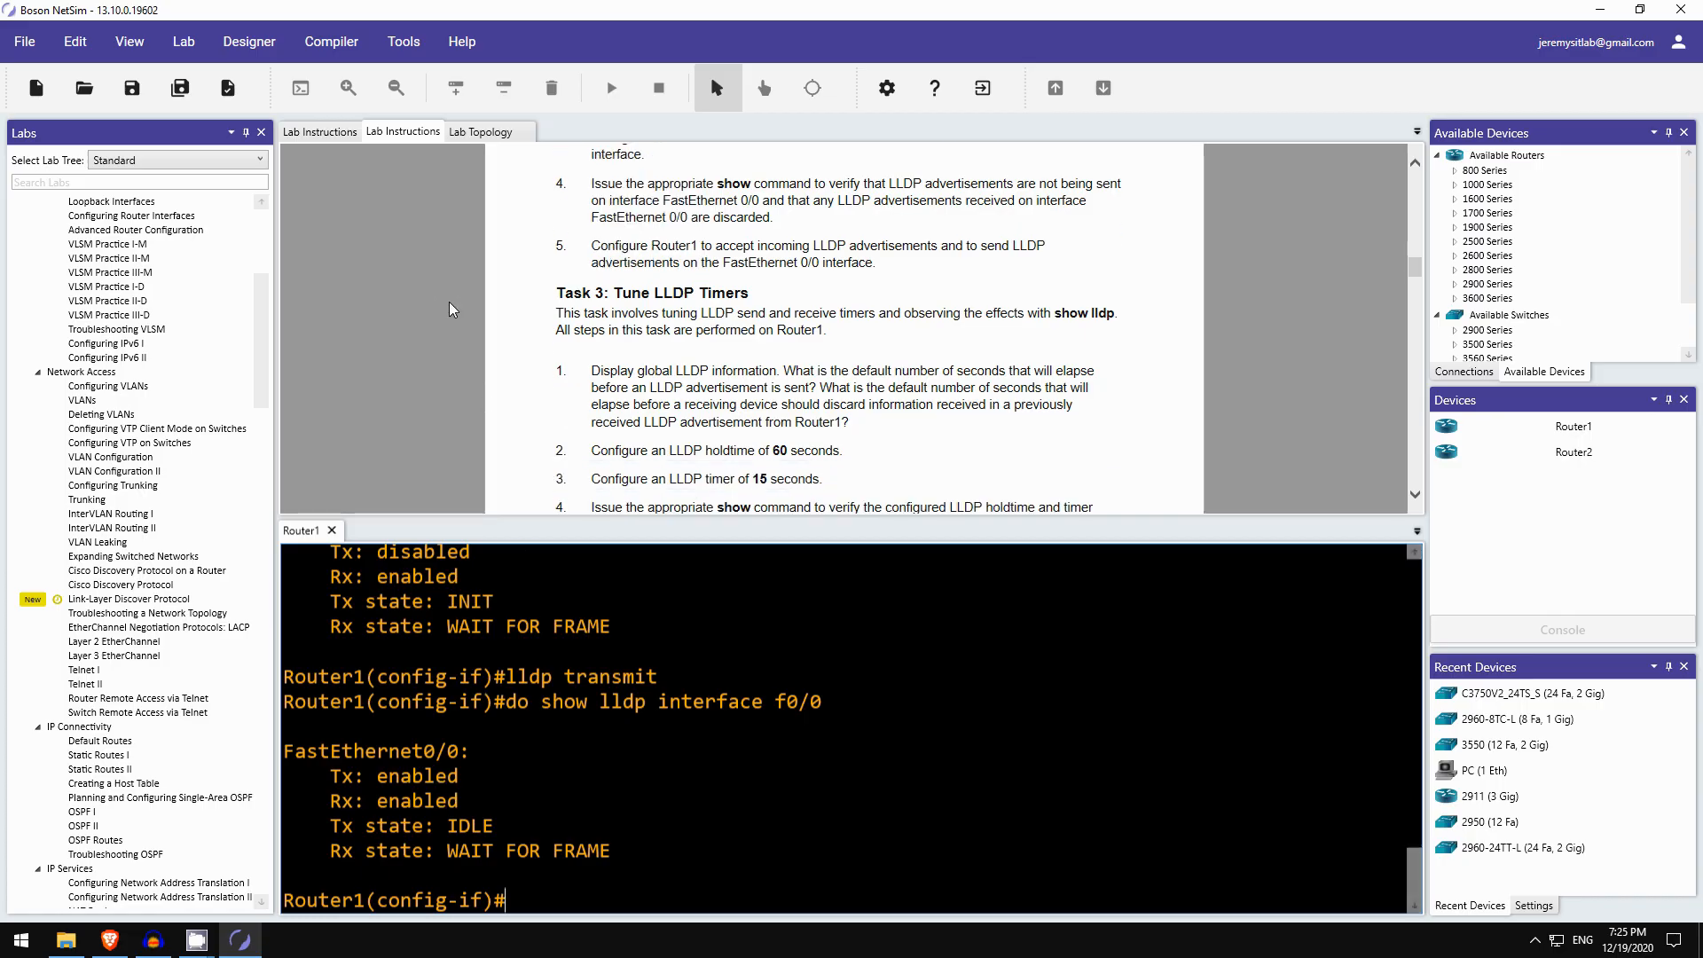
pyautogui.scroll(-1, 449, 302)
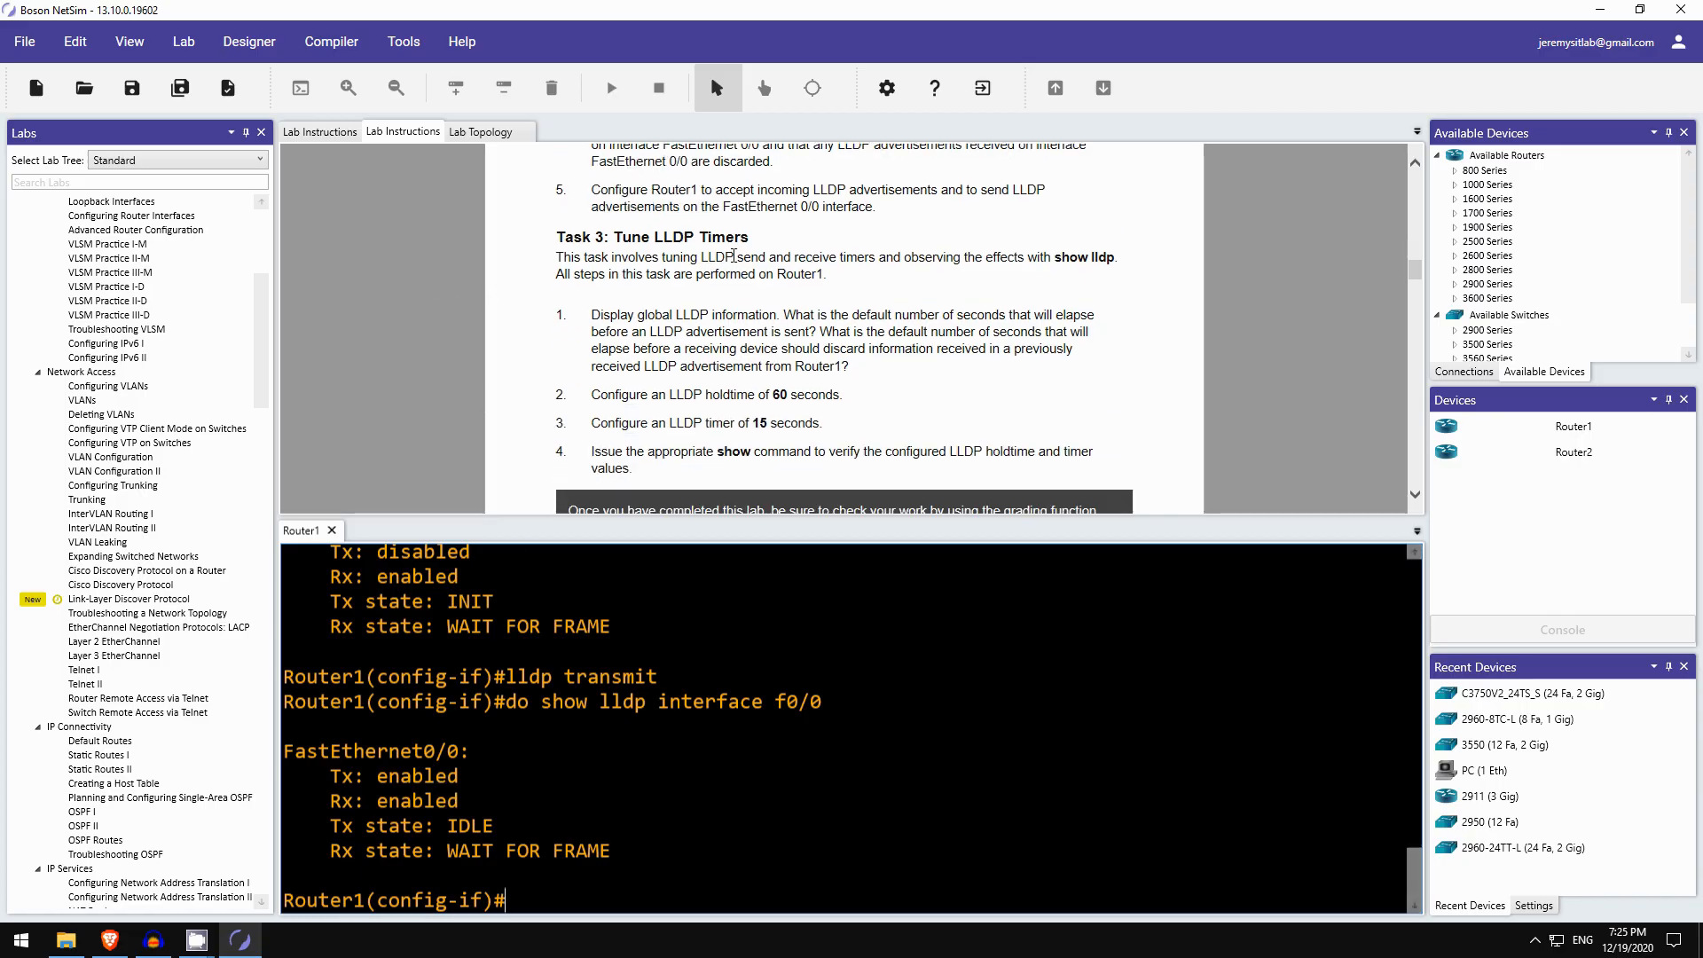
pyautogui.scroll(-1, 628, 293)
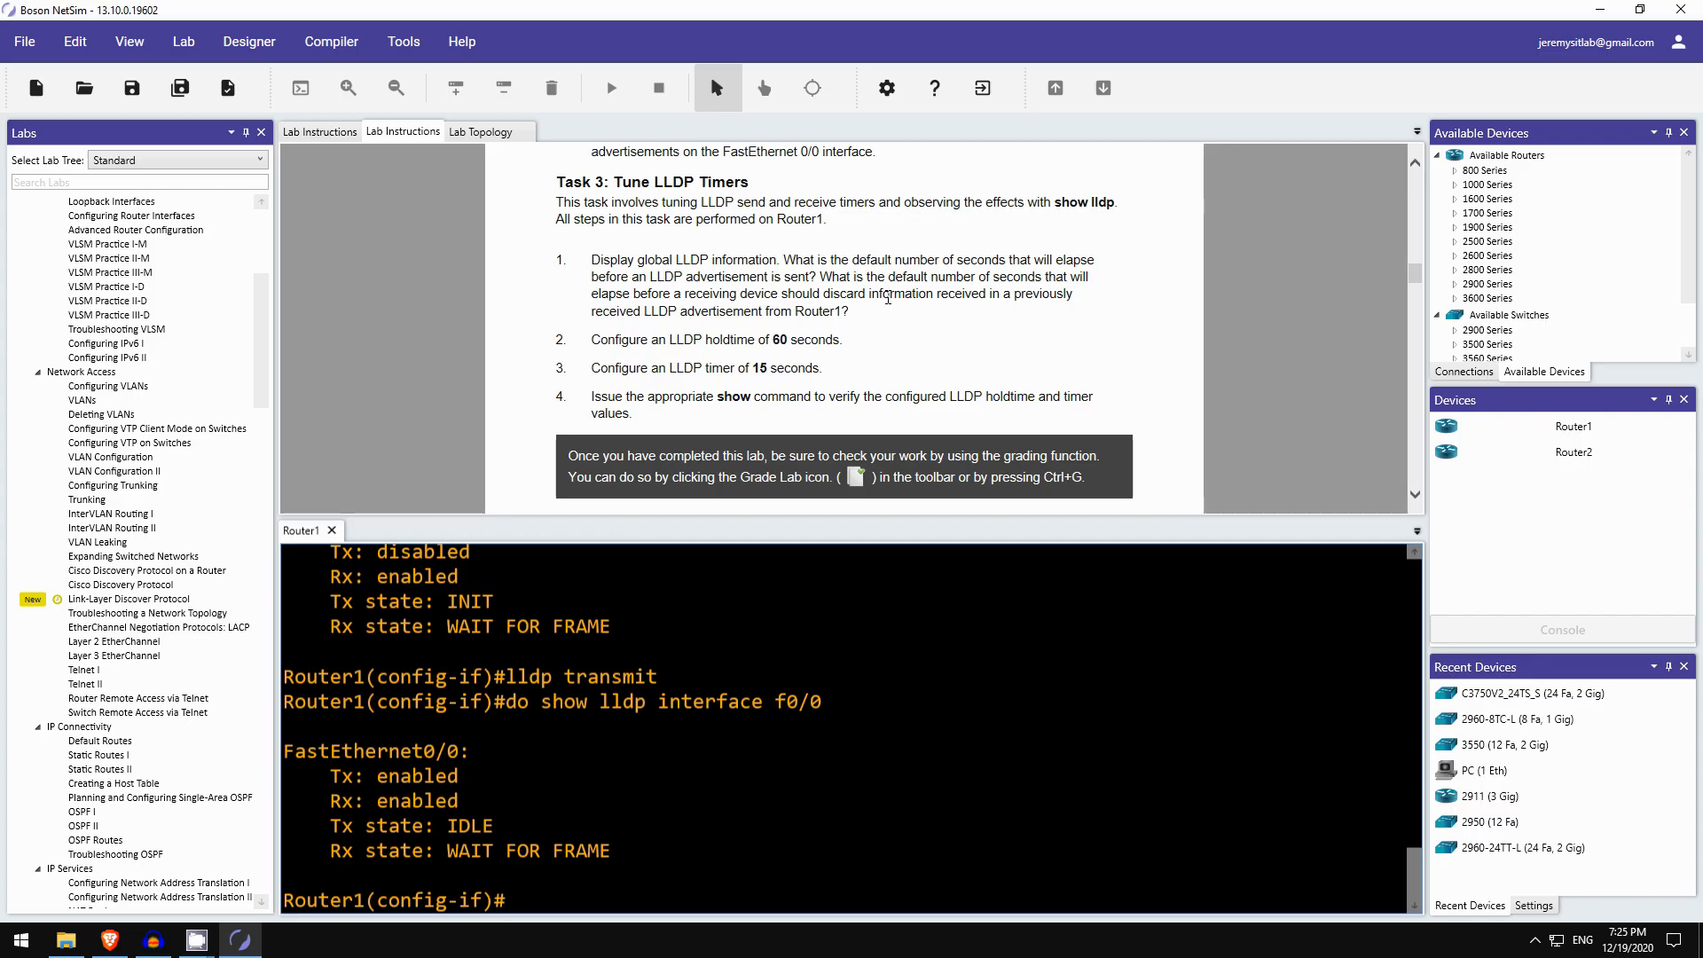
pyautogui.write('do show lldp')
pyautogui.press('Return')
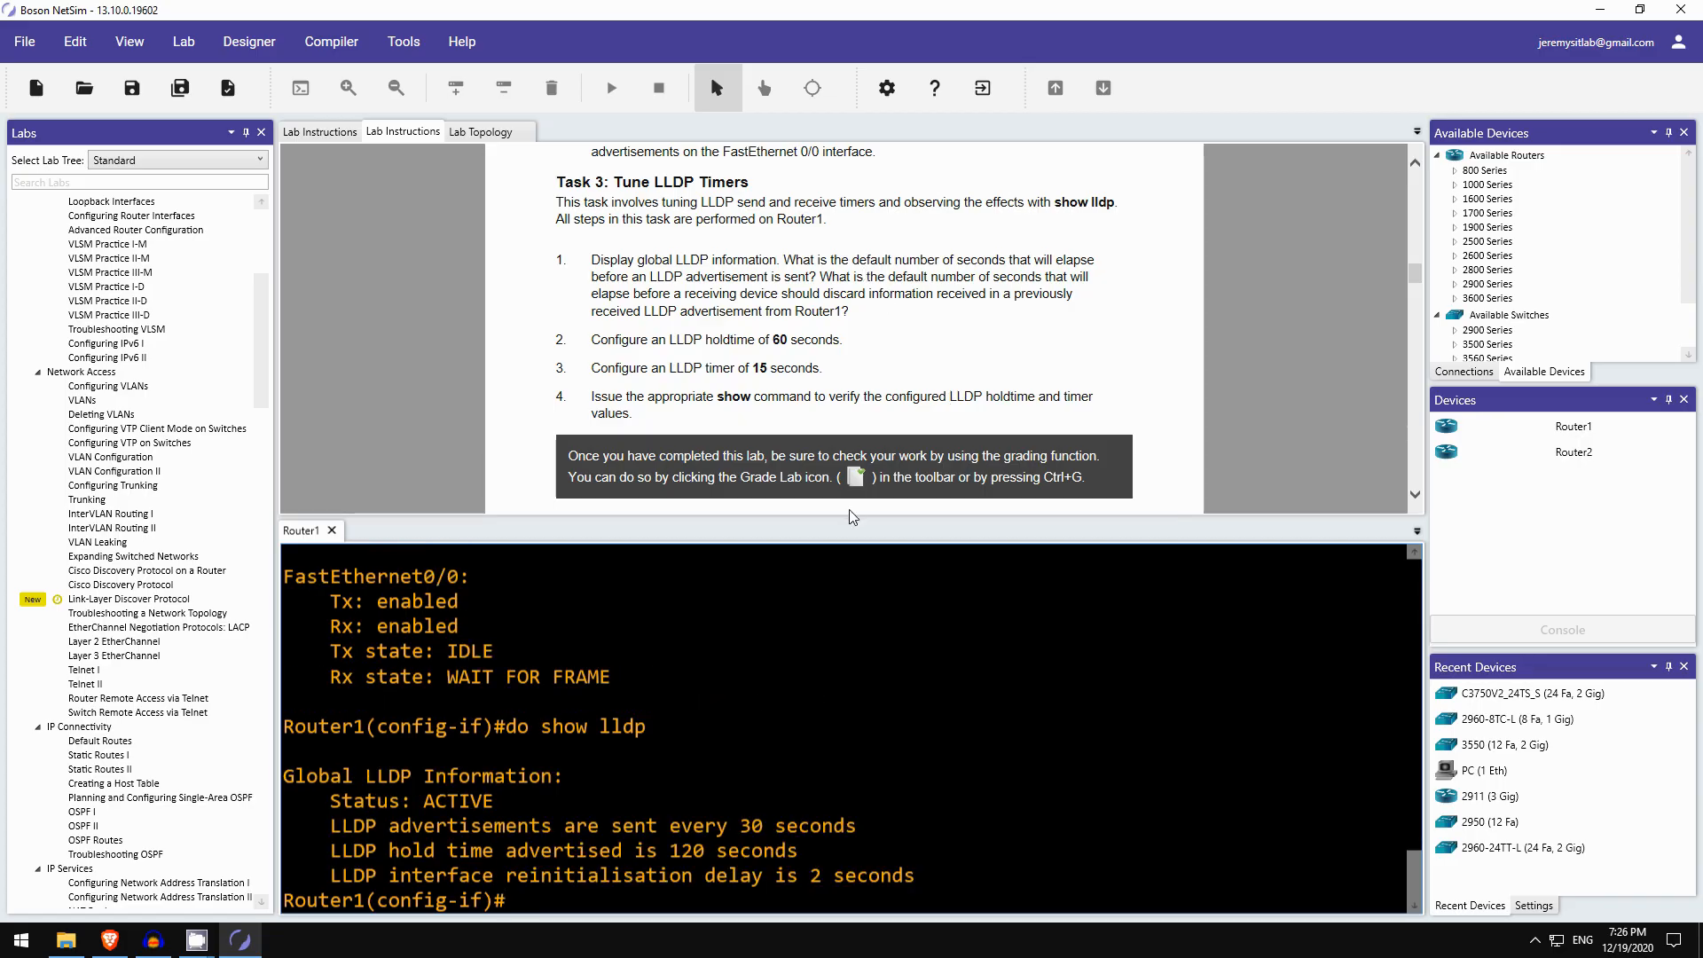
pyautogui.doubleClick(751, 826)
pyautogui.doubleClick(672, 852)
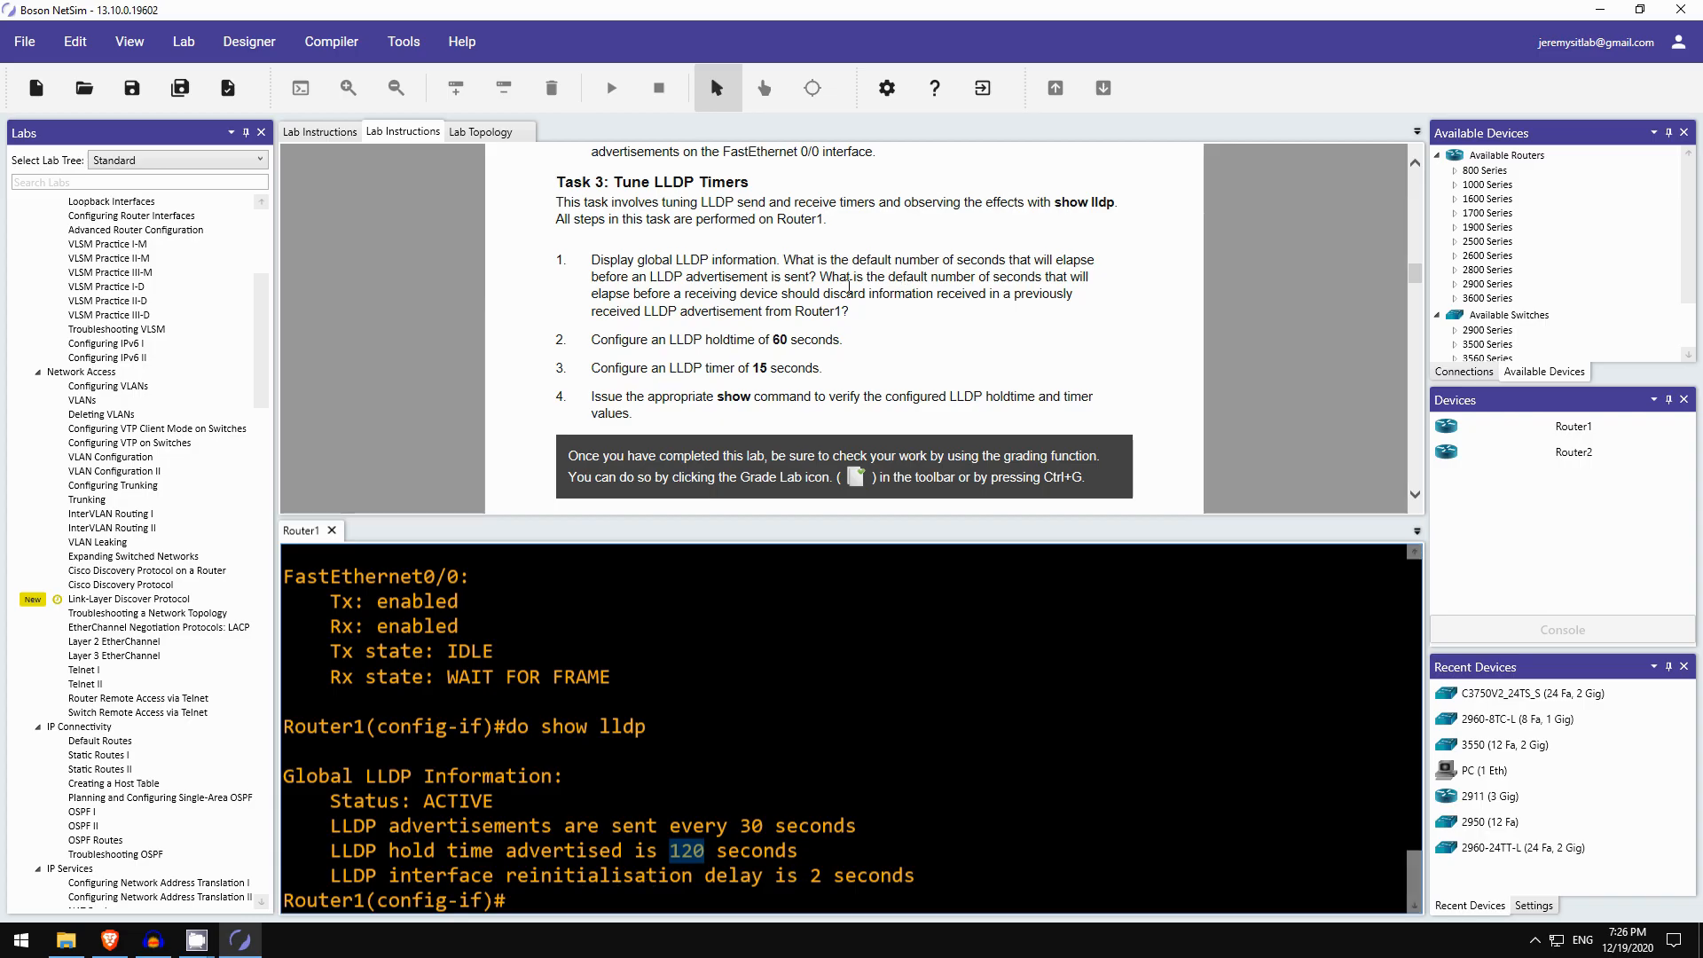
# Return to global configuration mode on Router1 and set the LLDP holdtime to 60 seconds with lldp holdtime 60.
pyautogui.click(745, 568)
pyautogui.write('exit')
pyautogui.press('Return')
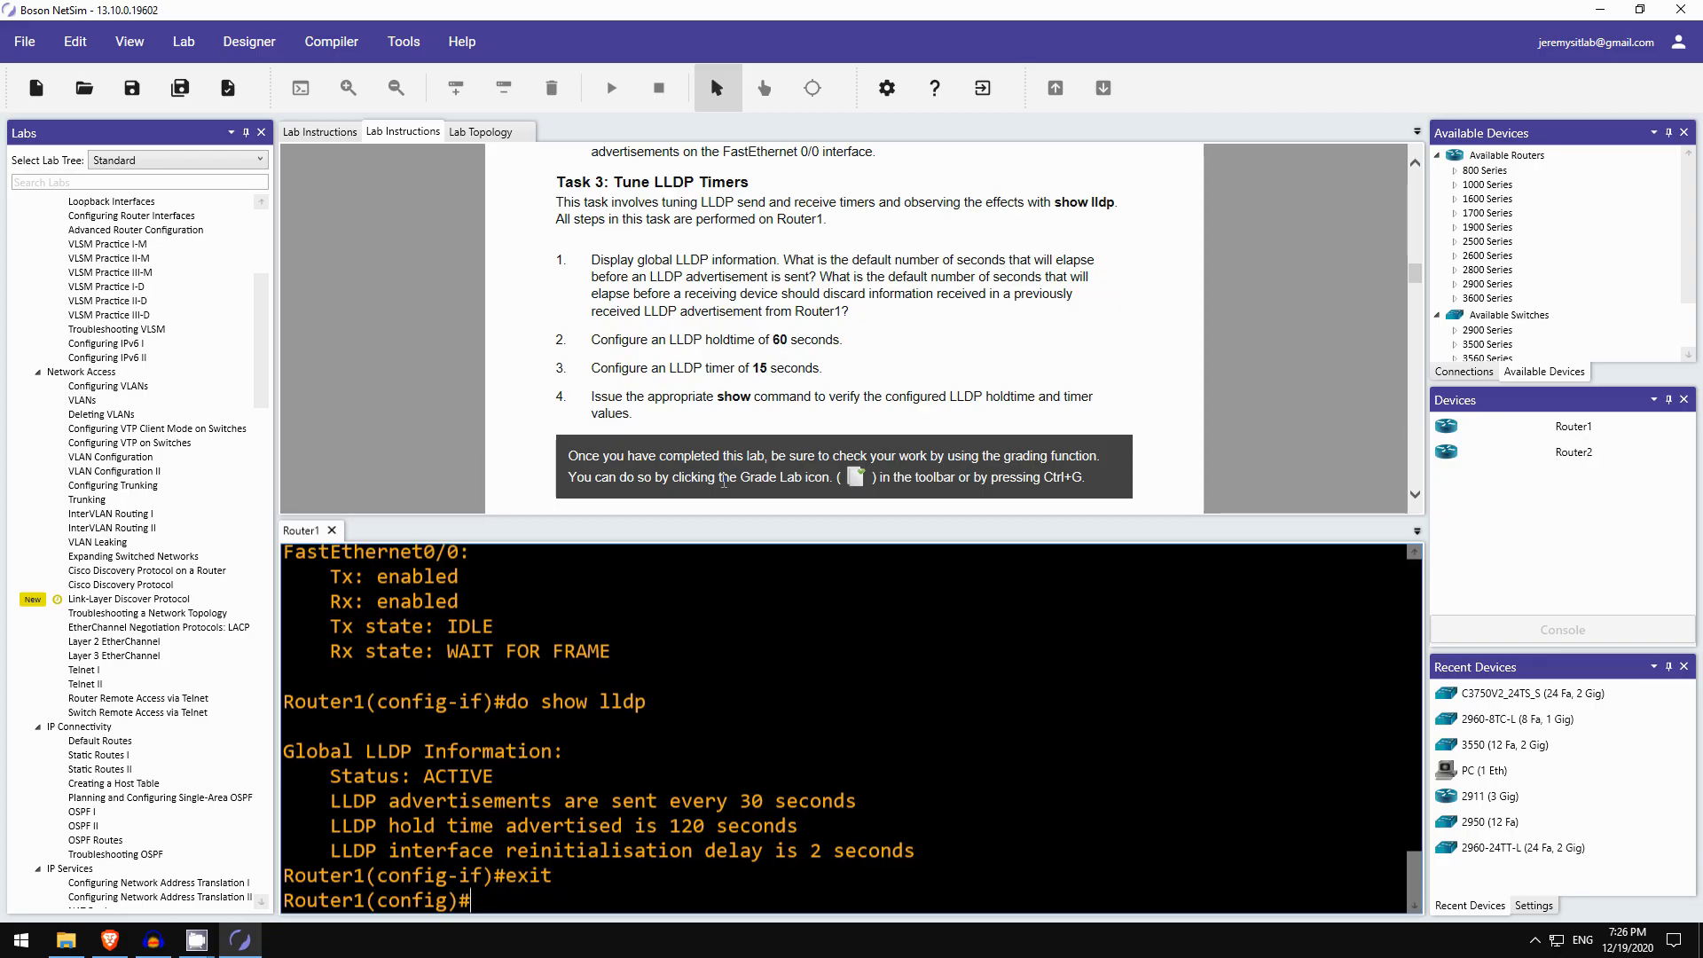
pyautogui.write('lldp hold')
pyautogui.press('Tab')
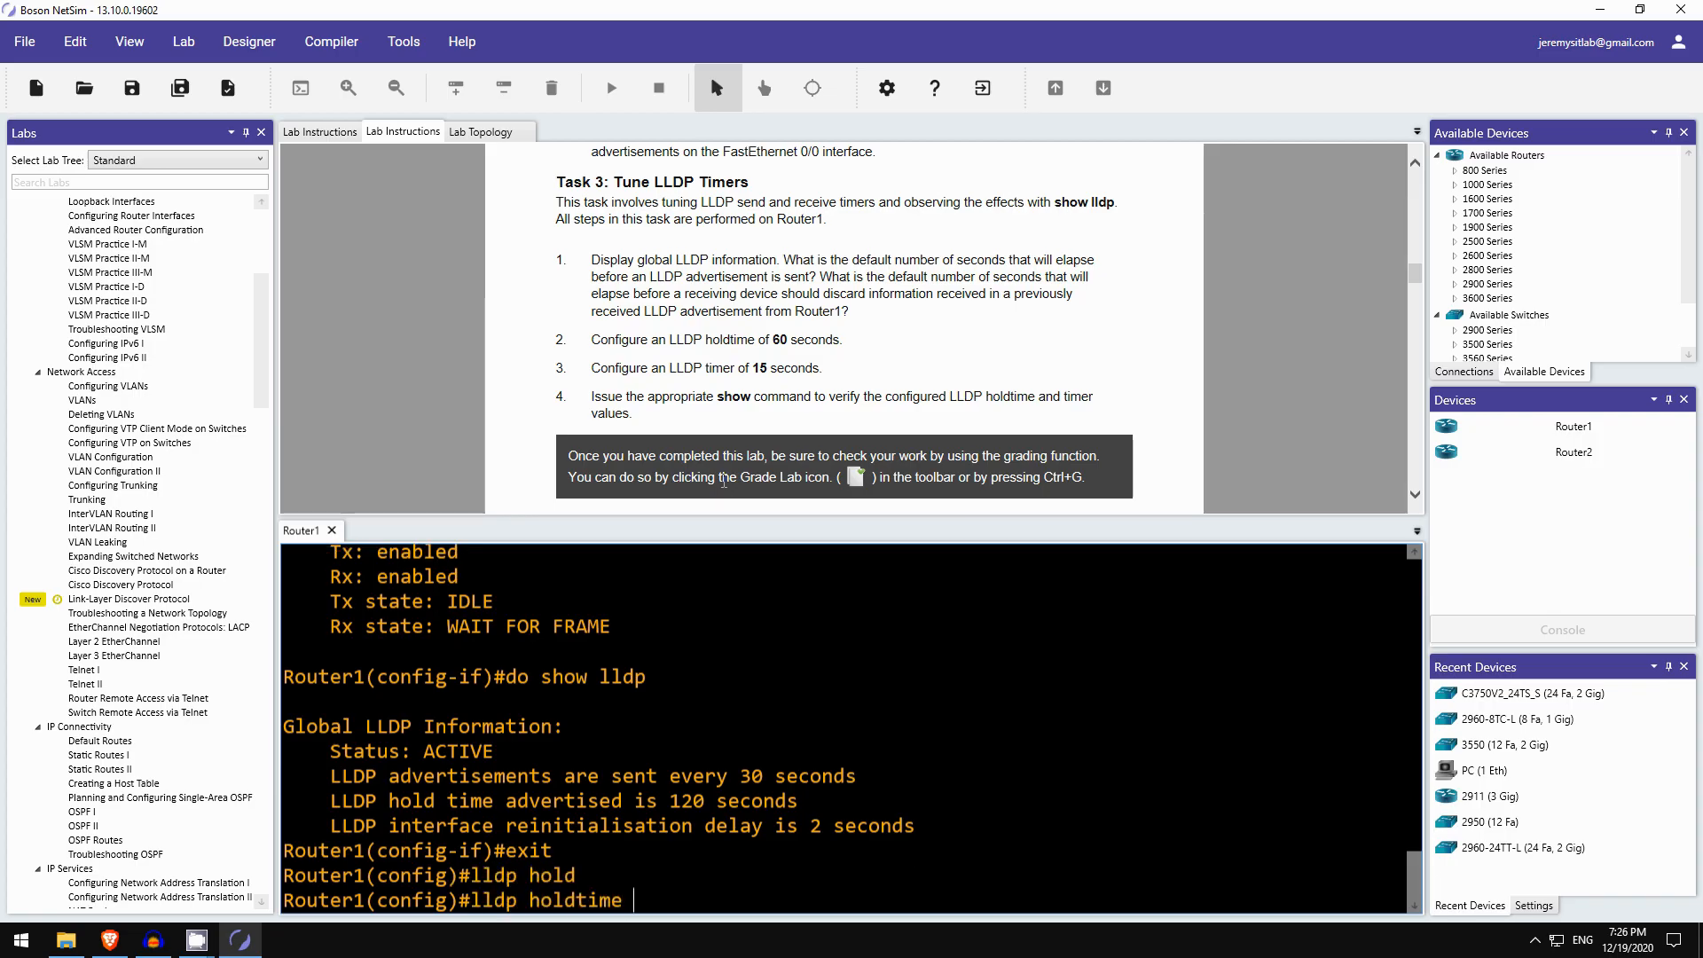
pyautogui.write('60')
pyautogui.press('Return')
# Set Router1's LLDP advertisement timer to 15 seconds with lldp timer 15.
pyautogui.write('ll')
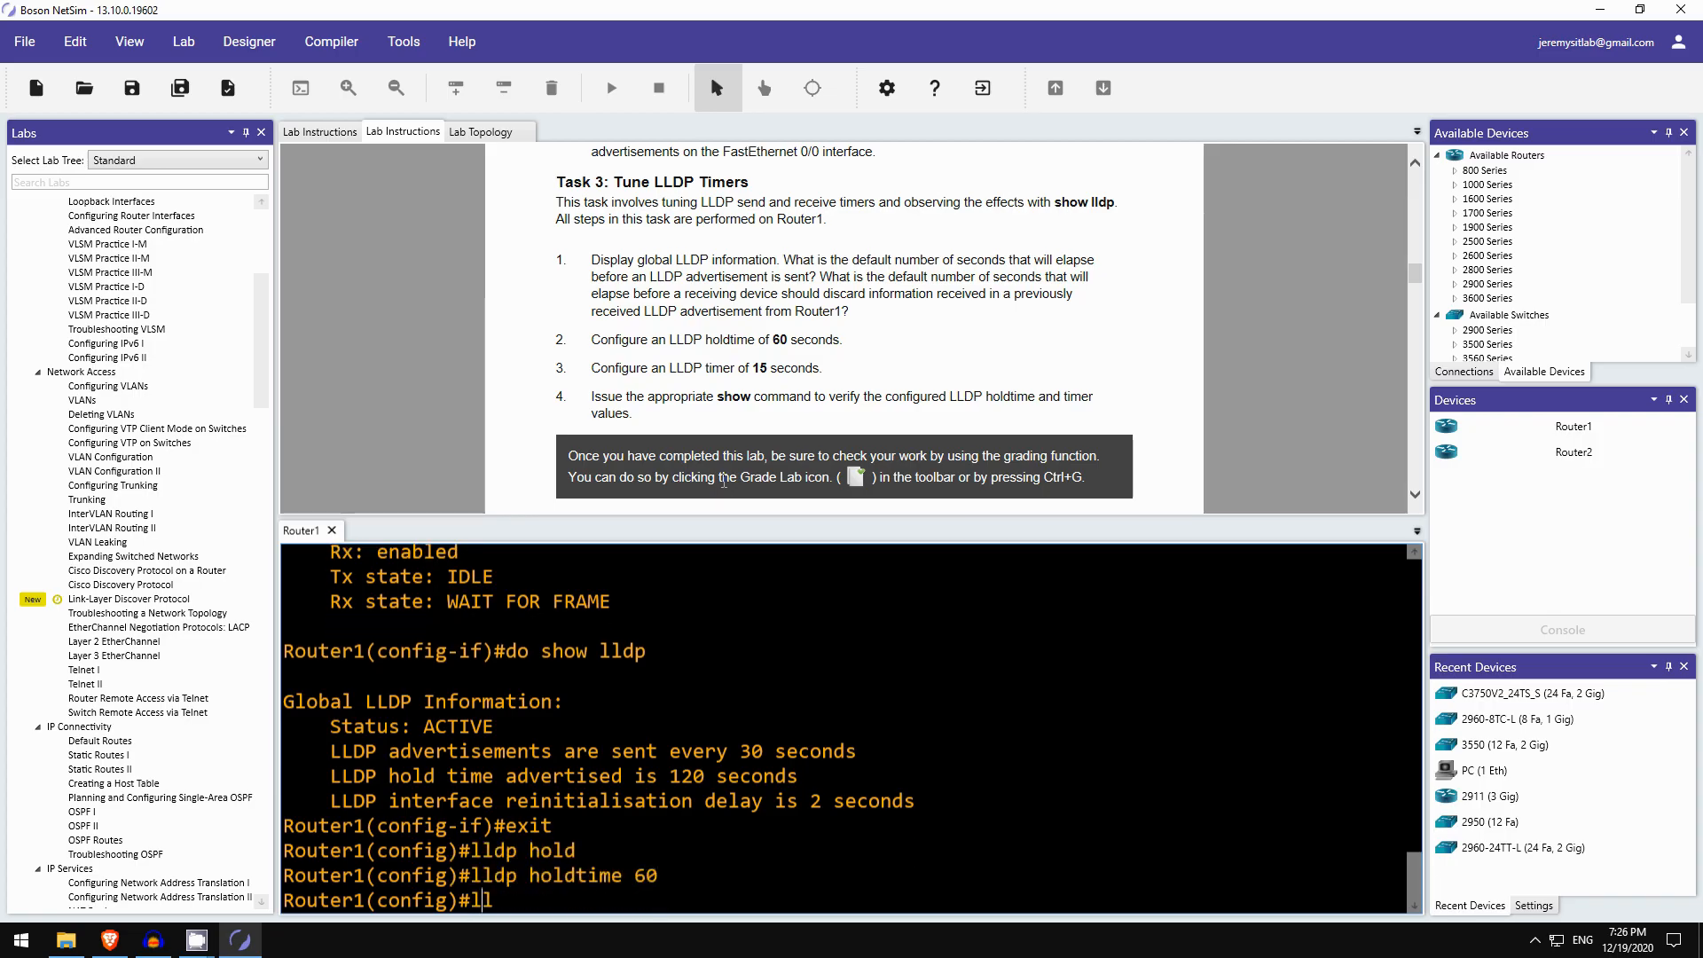
pyautogui.write('dp timer 15')
pyautogui.press('Return')
# Verify the configured LLDP timer and holdtime on Router1 with do show lldp.
pyautogui.write('do show lldp')
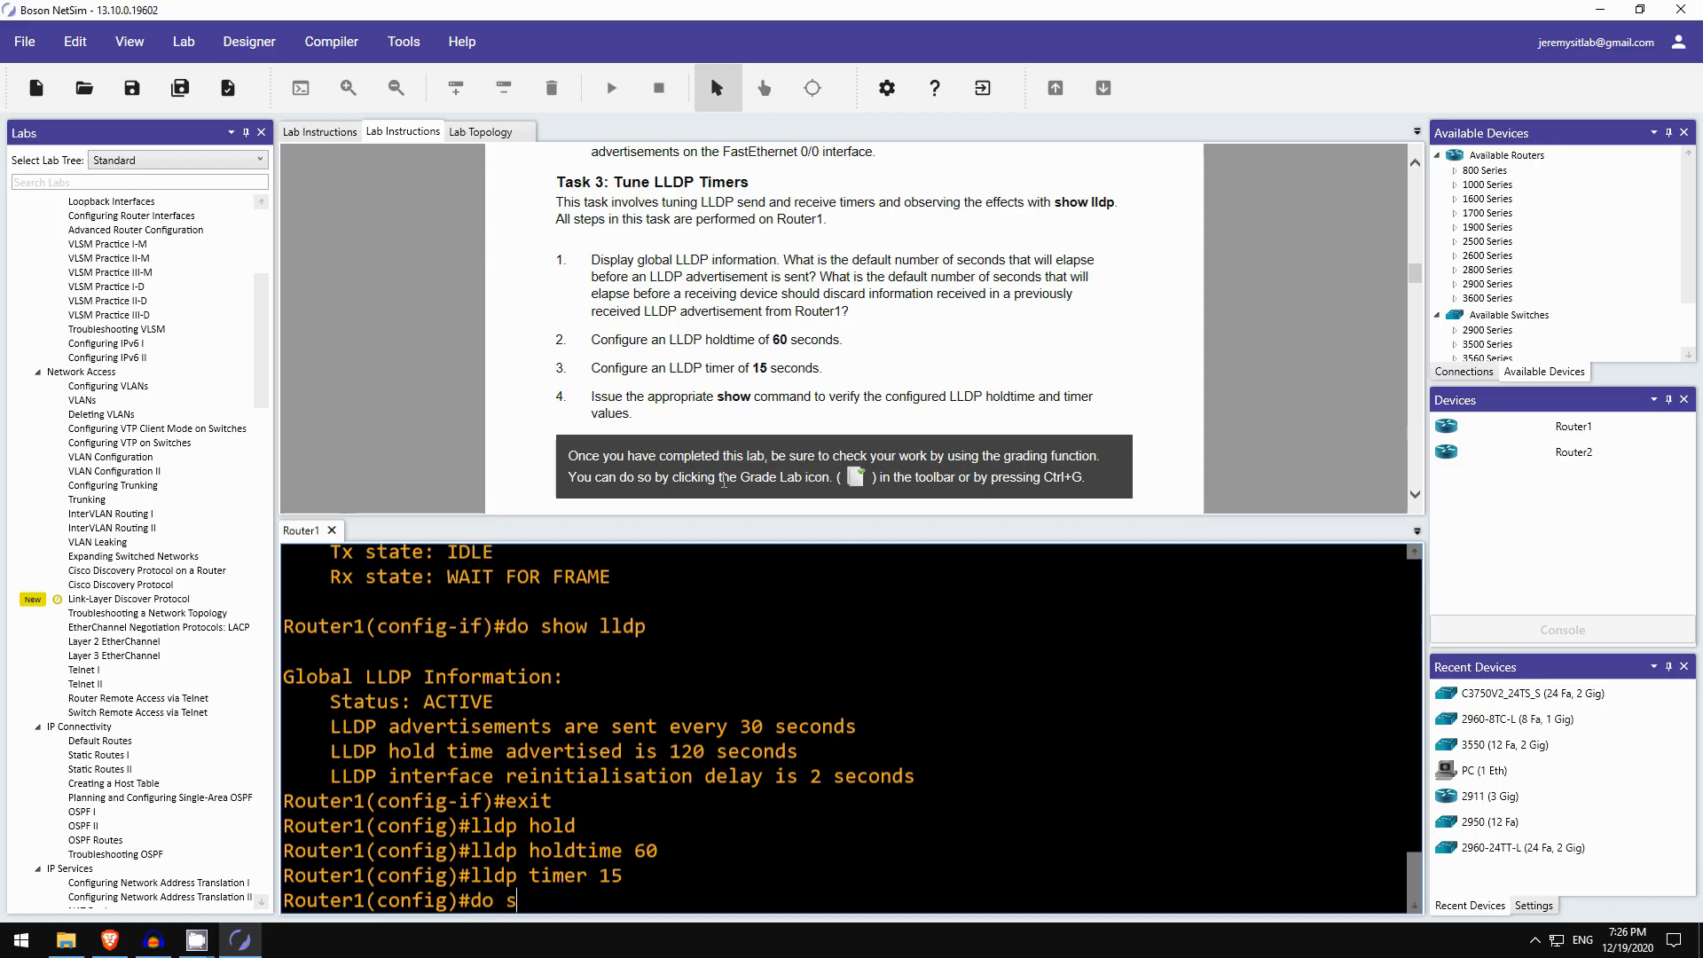
pyautogui.press('Return')
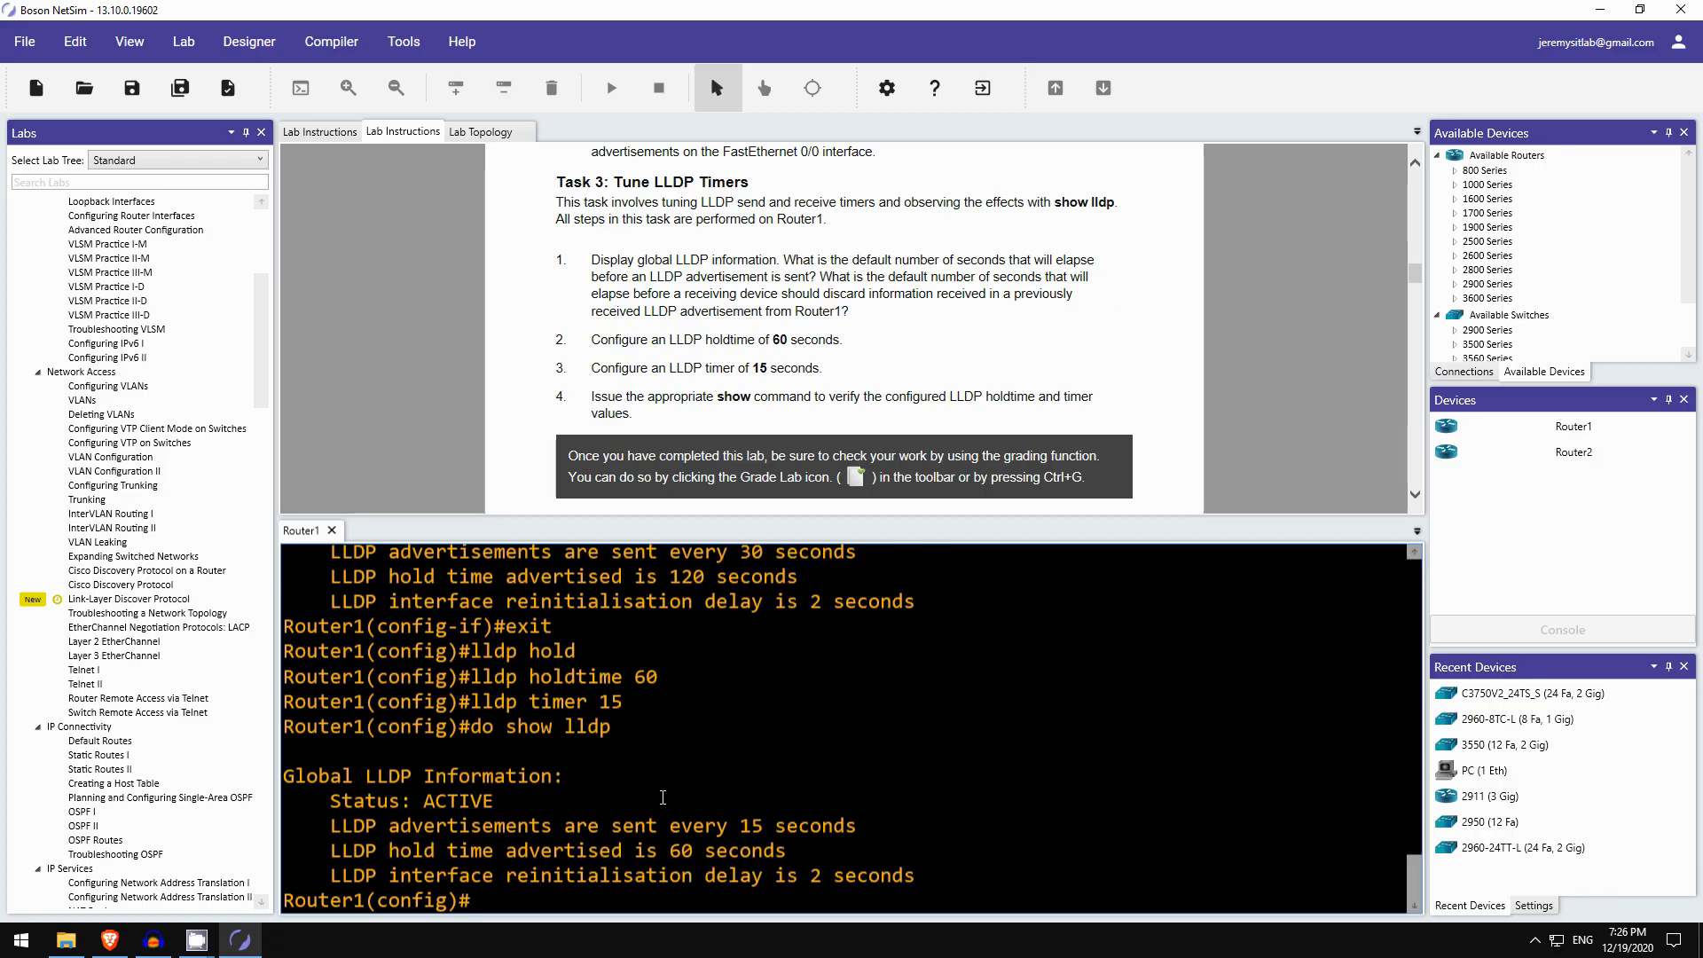
pyautogui.doubleClick(748, 826)
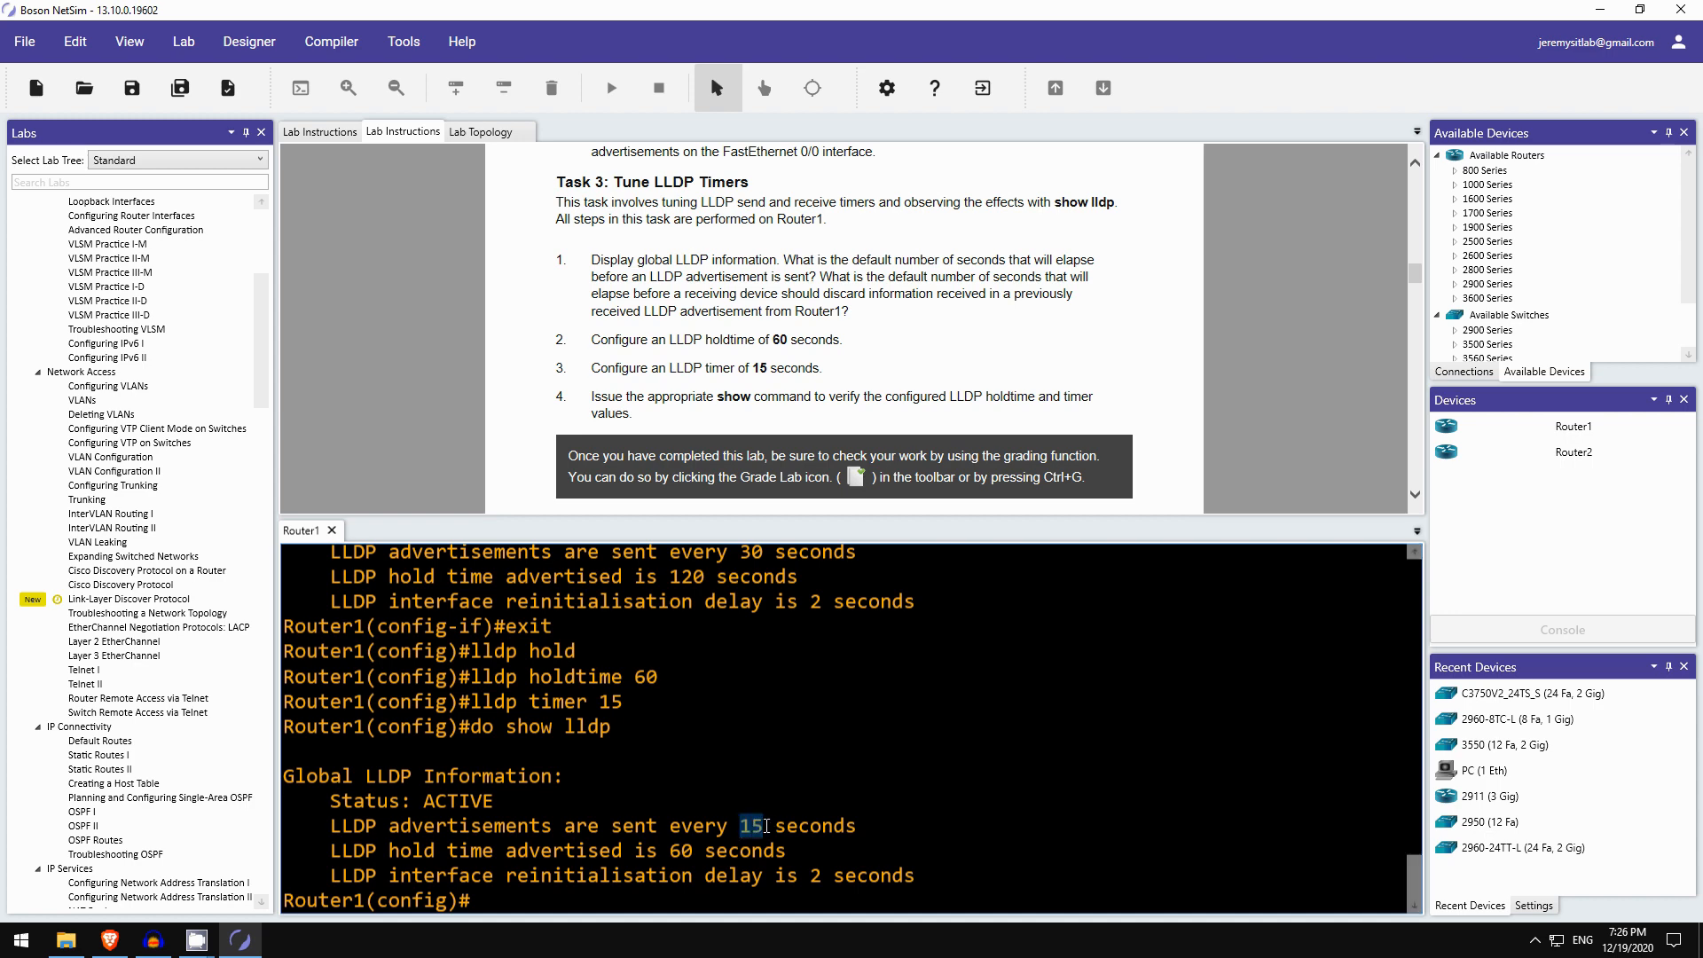
pyautogui.doubleClick(682, 851)
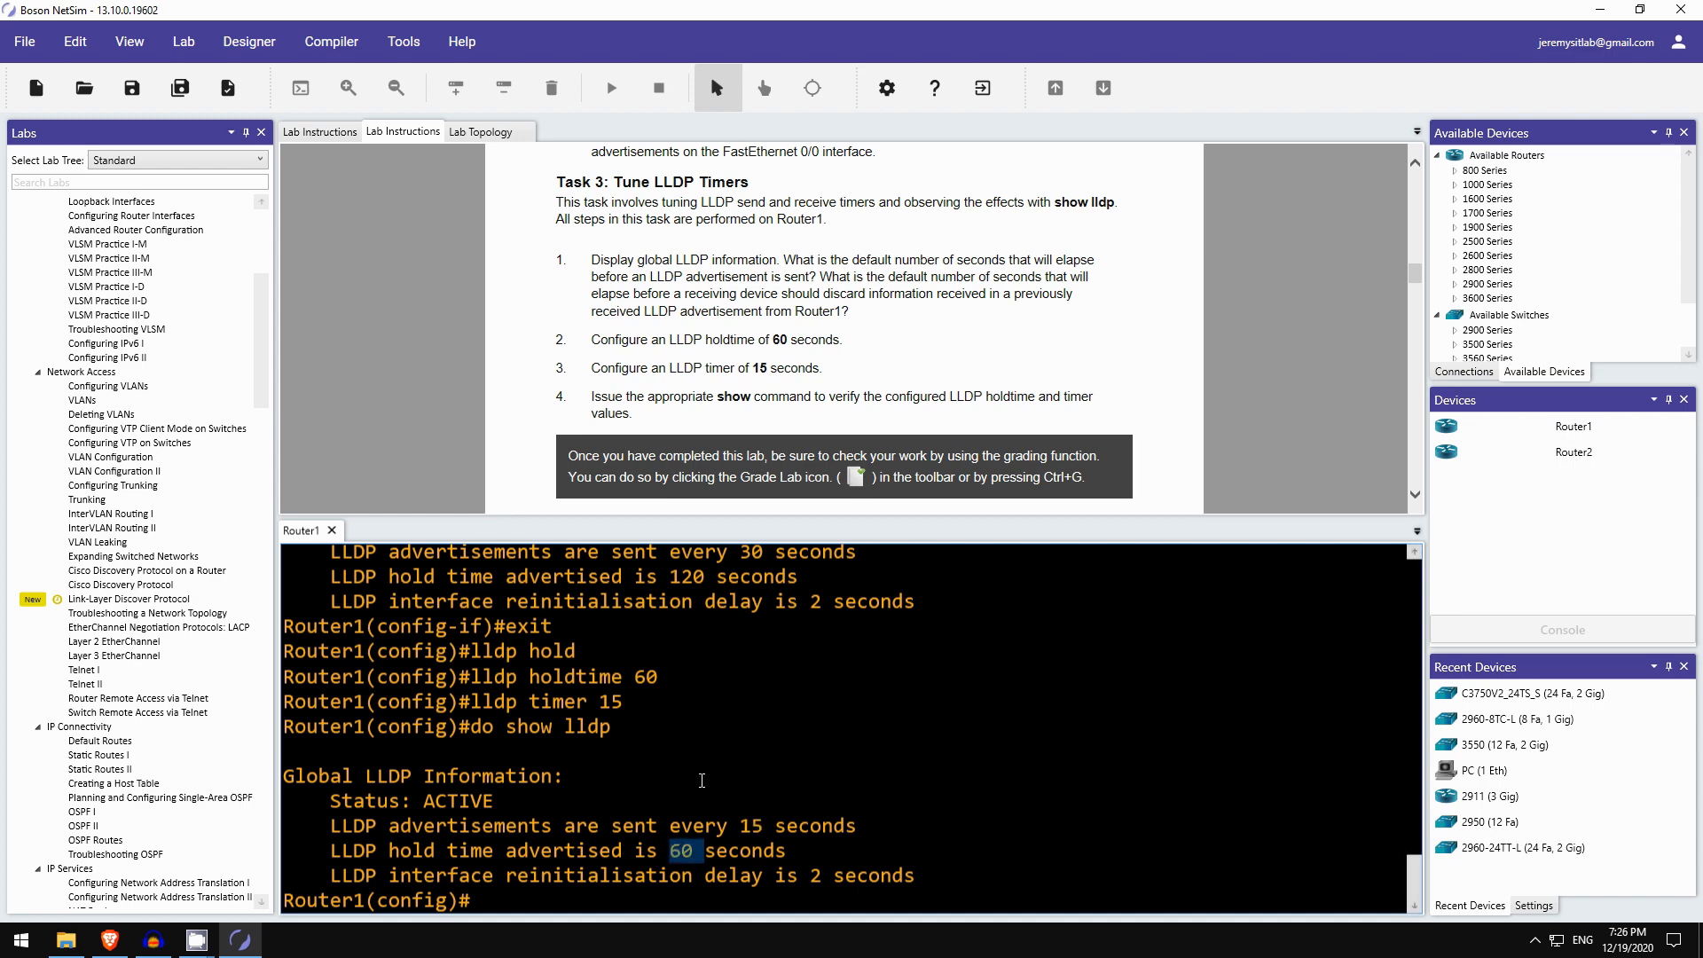
# Grade the Link-Layer Discover Protocol lab and continue to the results for the individual devices.
pyautogui.scroll(-2, 635, 433)
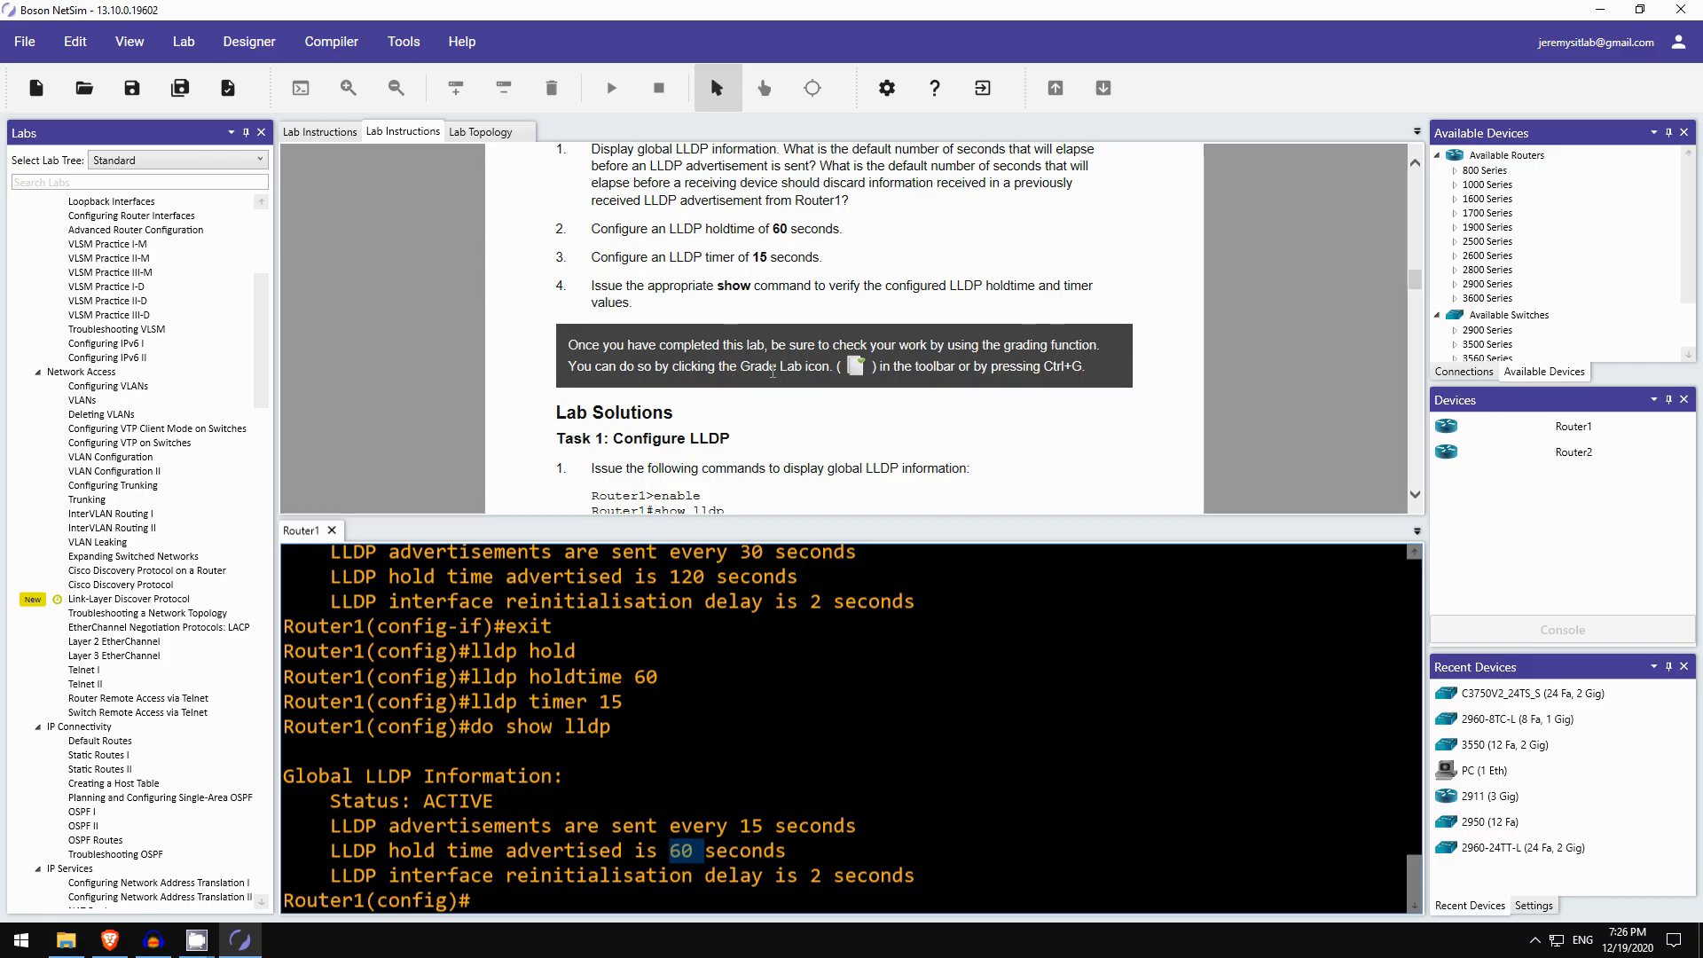
pyautogui.click(232, 94)
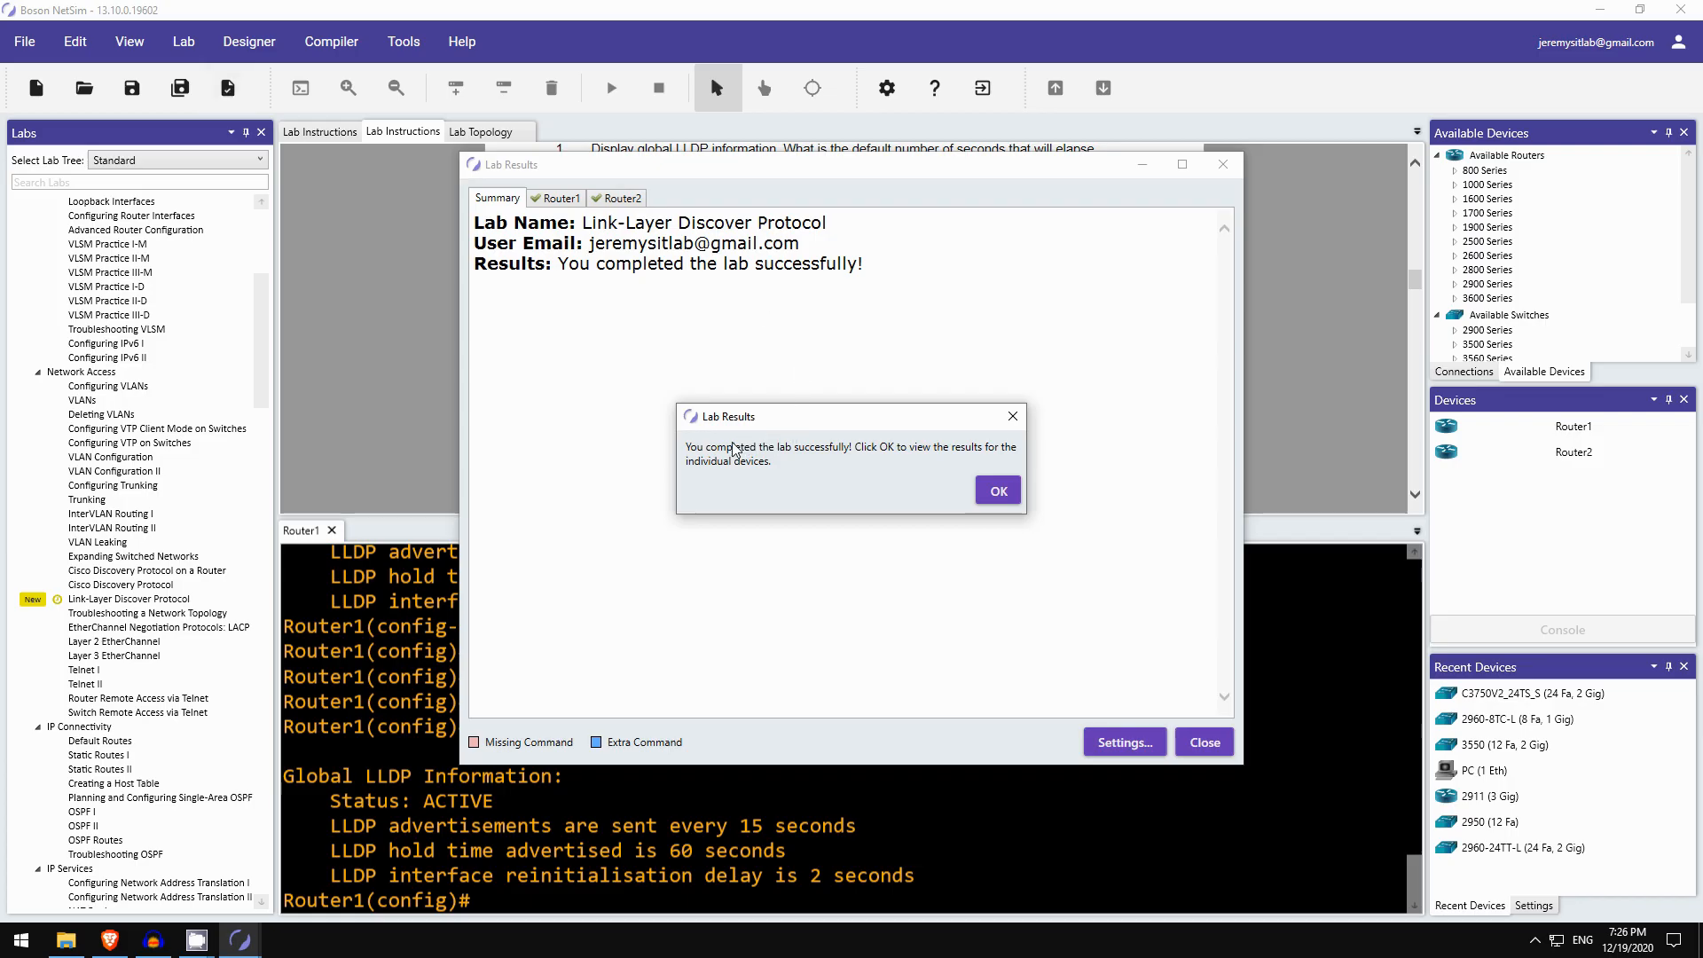
pyautogui.click(1005, 500)
# Review the graded configurations of Router1 and Router2 for missing or extra commands, and close the lab results.
pyautogui.click(559, 199)
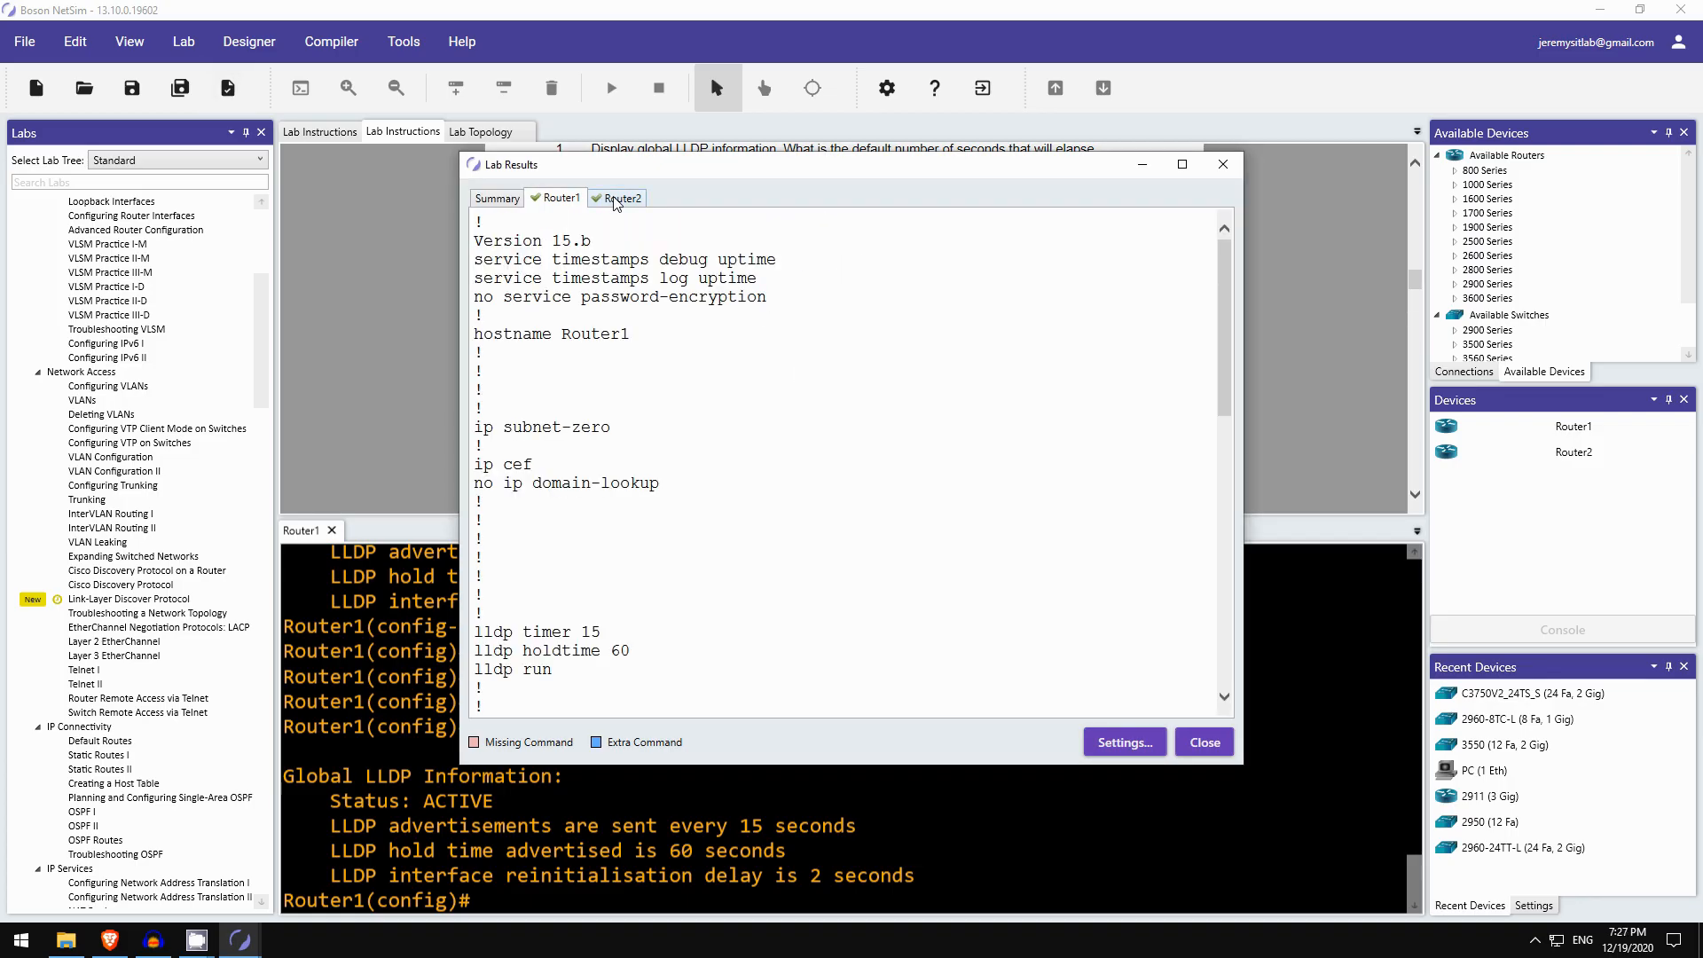
pyautogui.click(617, 200)
pyautogui.click(578, 203)
pyautogui.moveTo(1221, 281); pyautogui.dragTo(1185, 586)
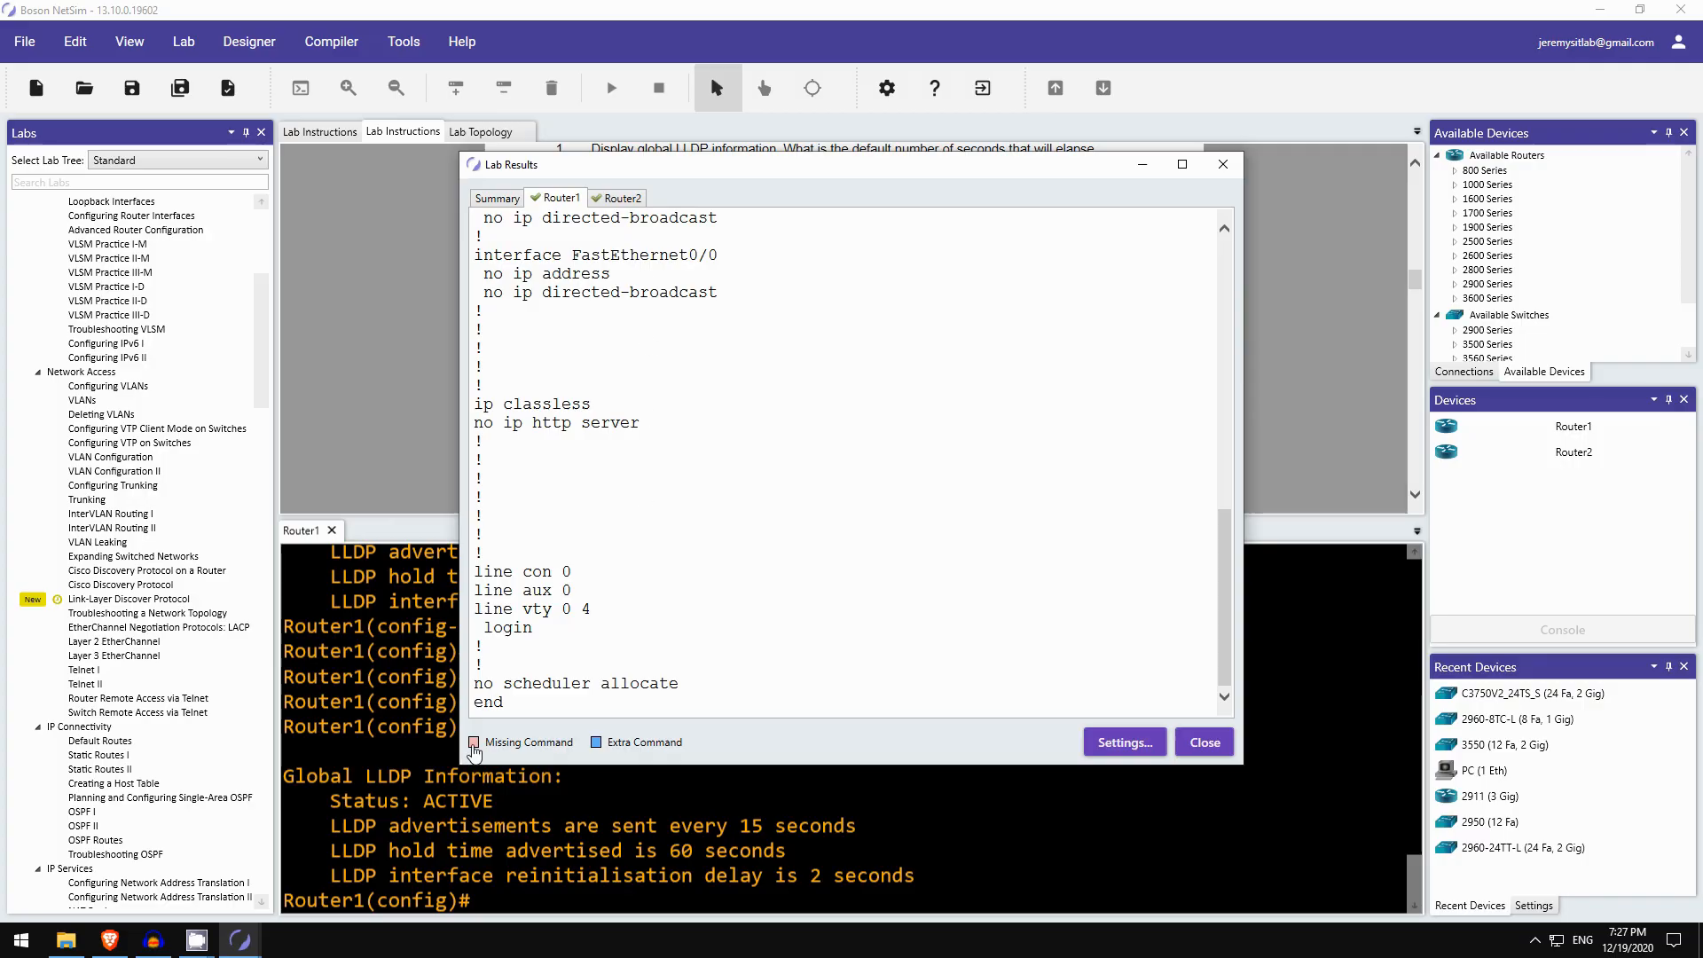
pyautogui.scroll(15, 602, 417)
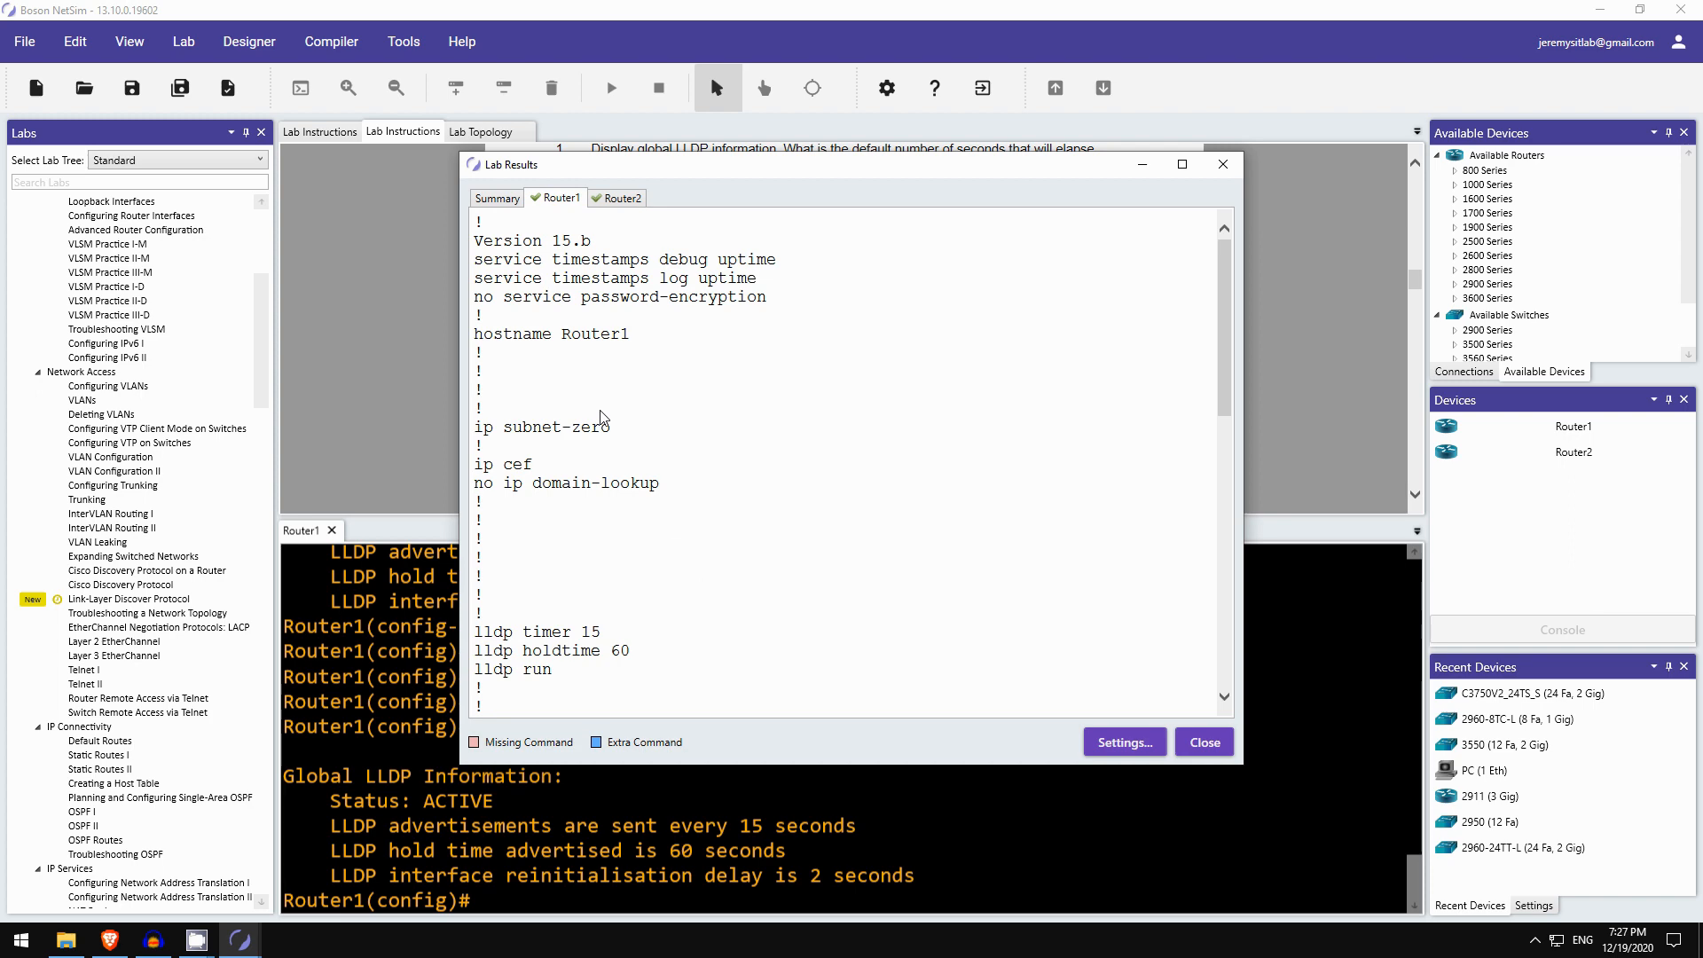
pyautogui.click(1204, 743)
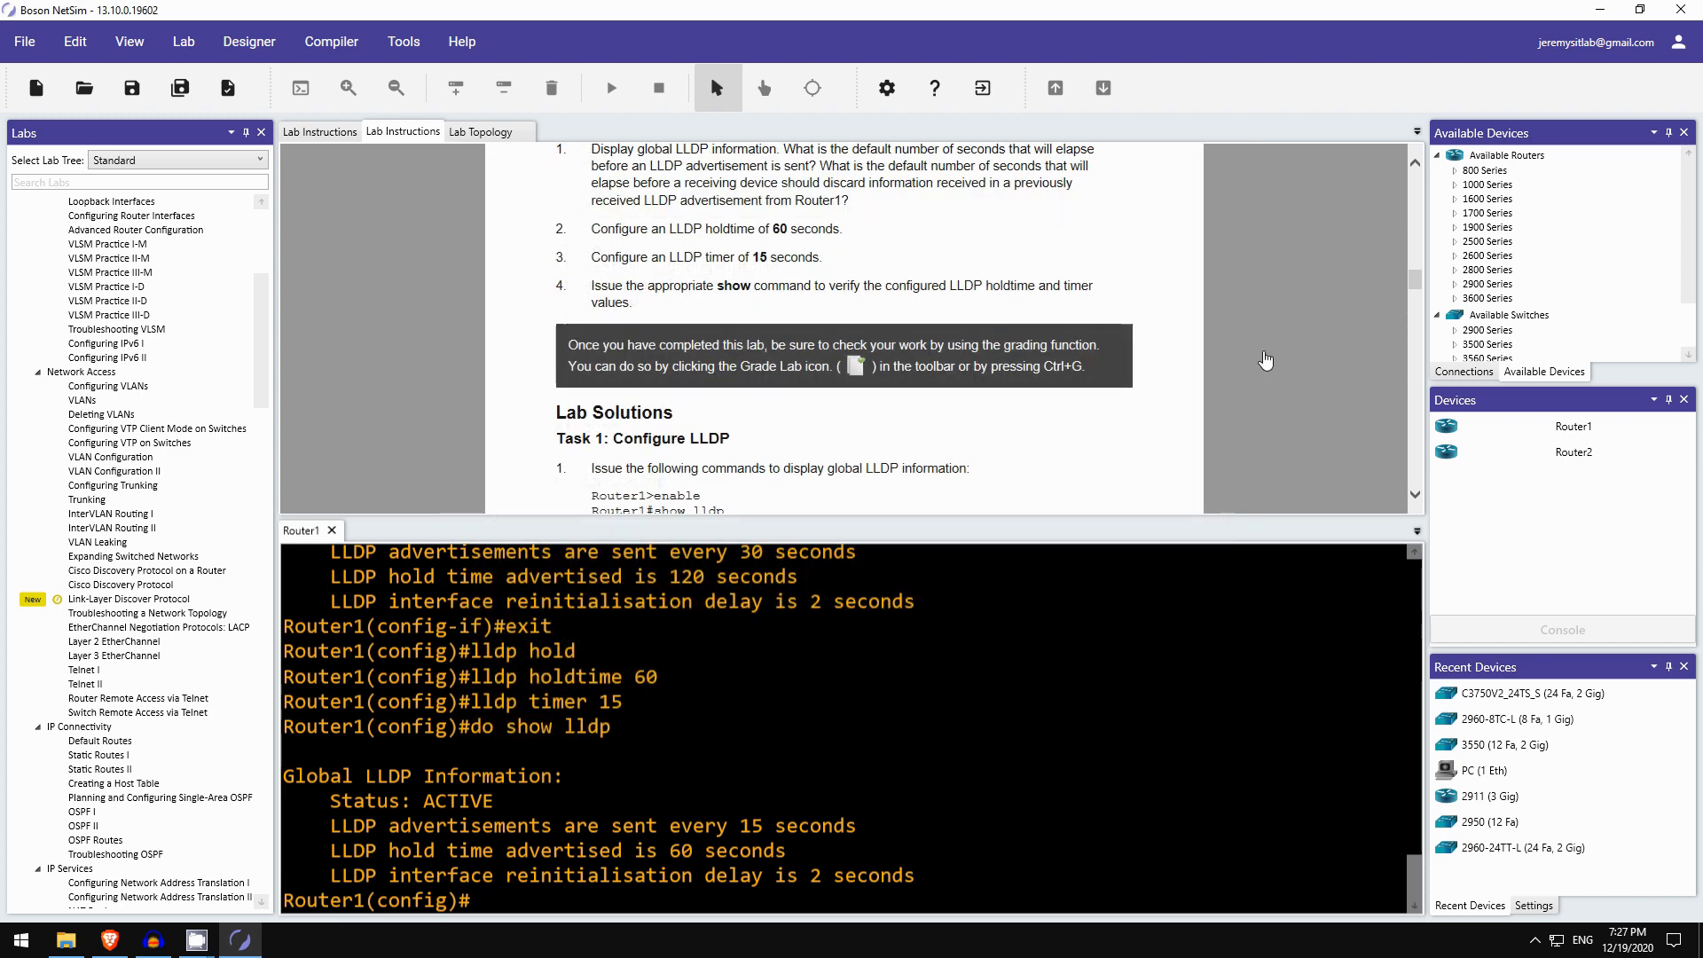
pyautogui.scroll(3, 1296, 341)
pyautogui.scroll(15, 1293, 333)
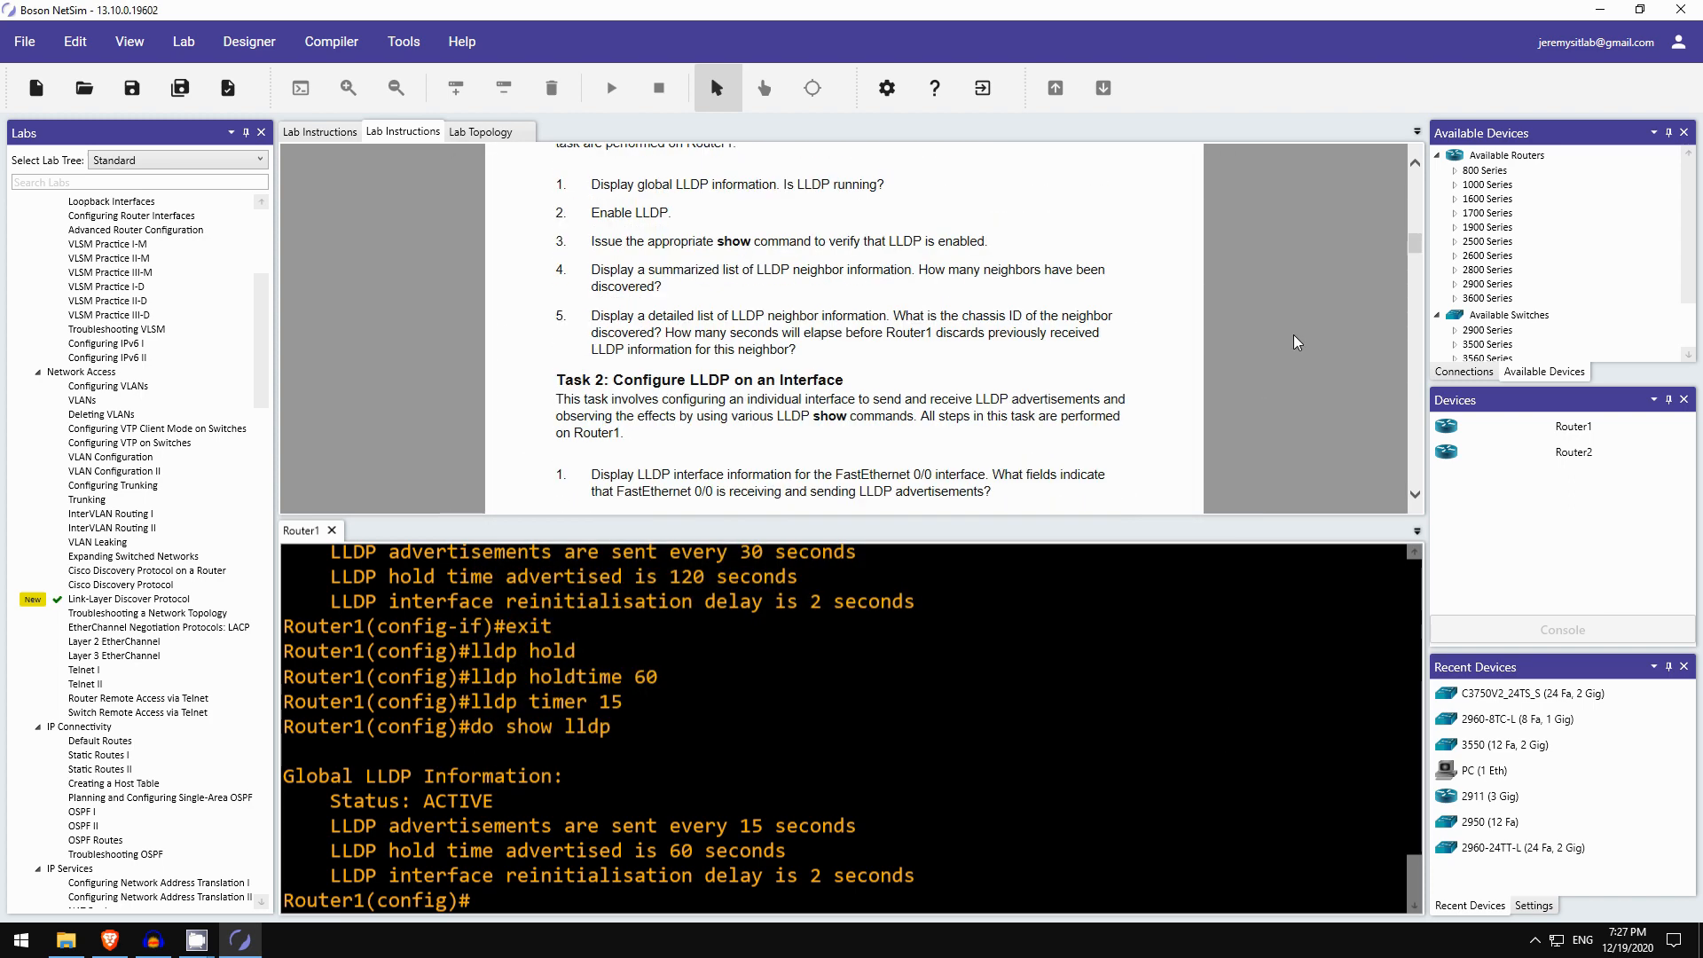
pyautogui.scroll(-2, 1279, 319)
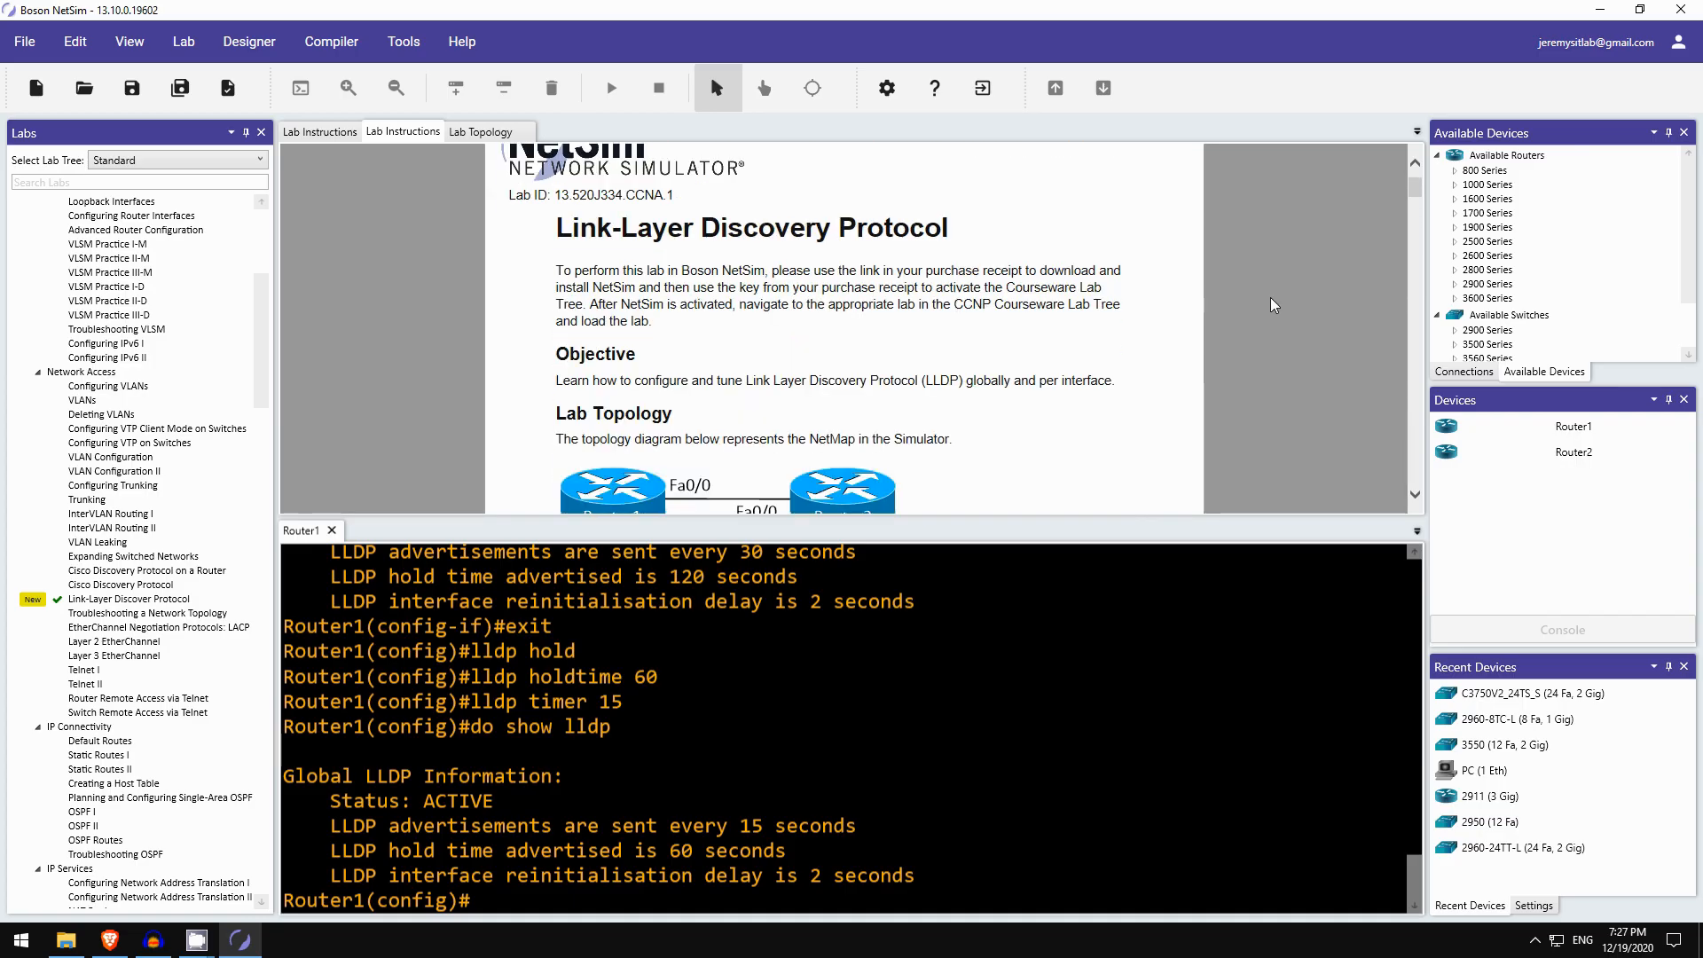